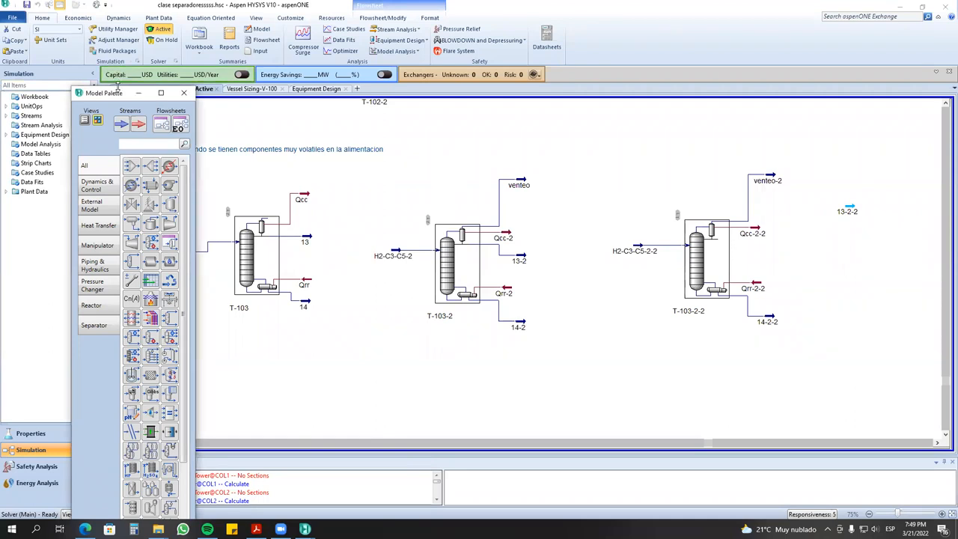
- Move the Model Palette down, clear of the partial-condenser note above the T-103 columns
drag(118, 87, 124, 187)
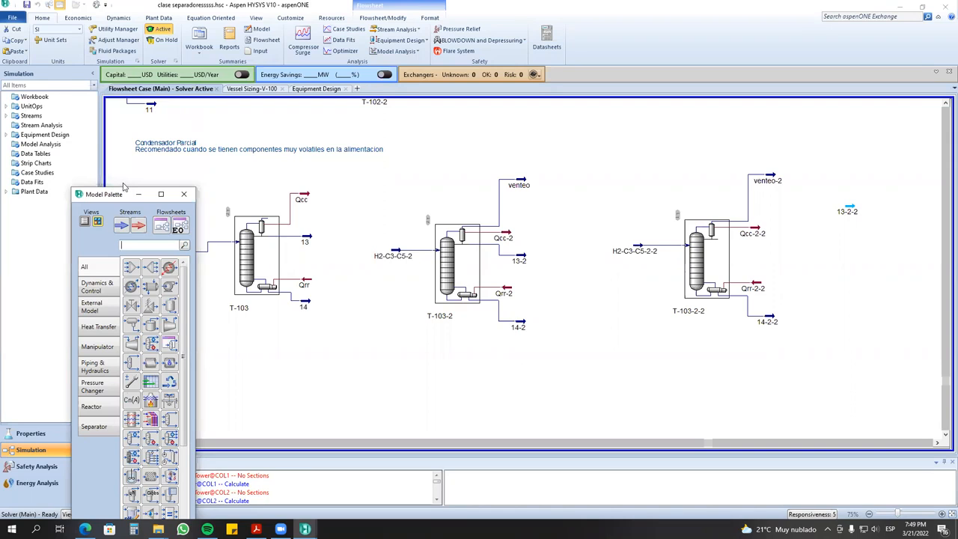
drag(117, 196, 230, 275)
scroll(353, 293, up, 3)
scroll(393, 293, down, 5)
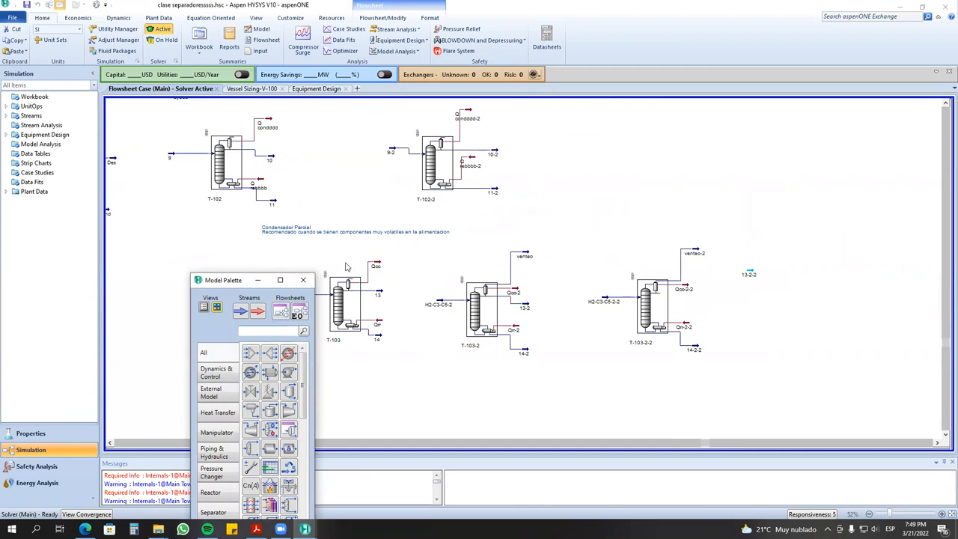
drag(382, 113, 558, 212)
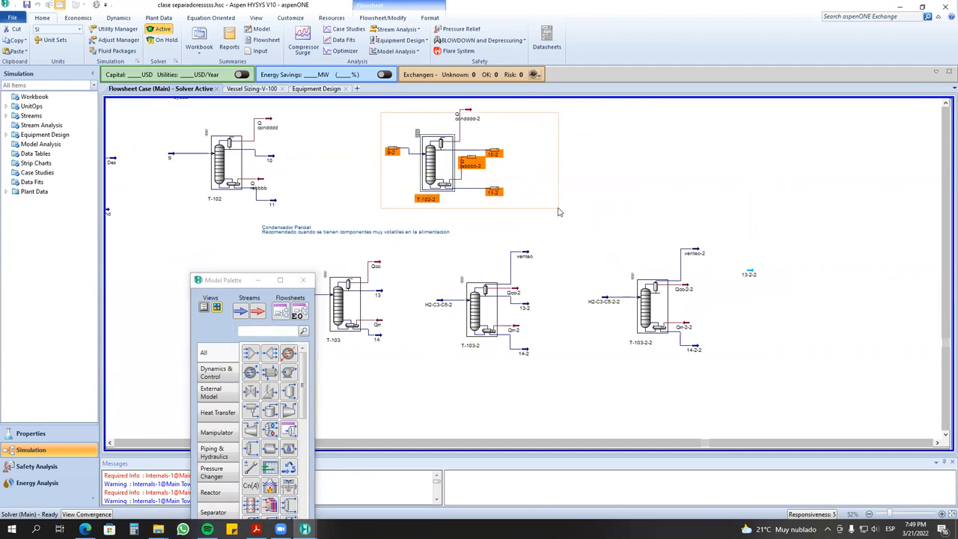
scroll(536, 214, down, 3)
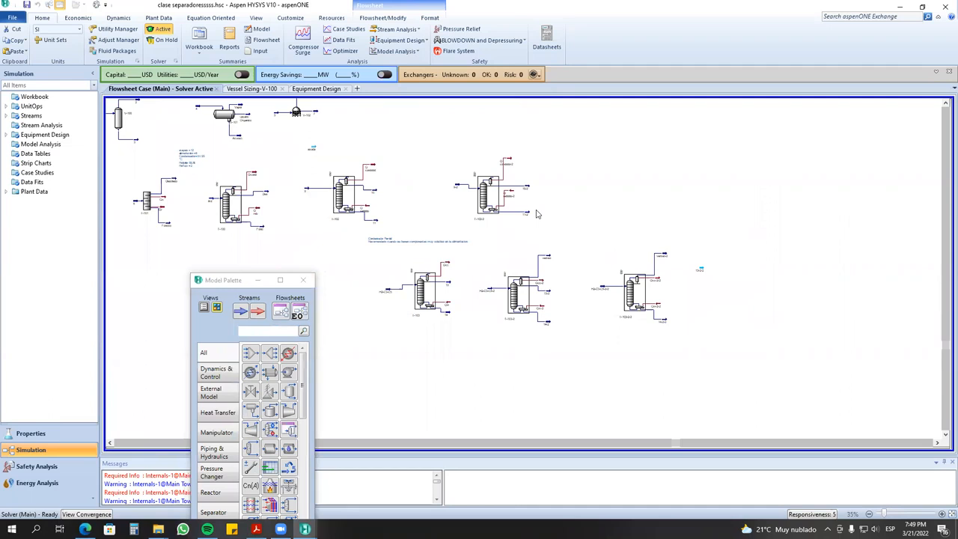
scroll(536, 214, up, 3)
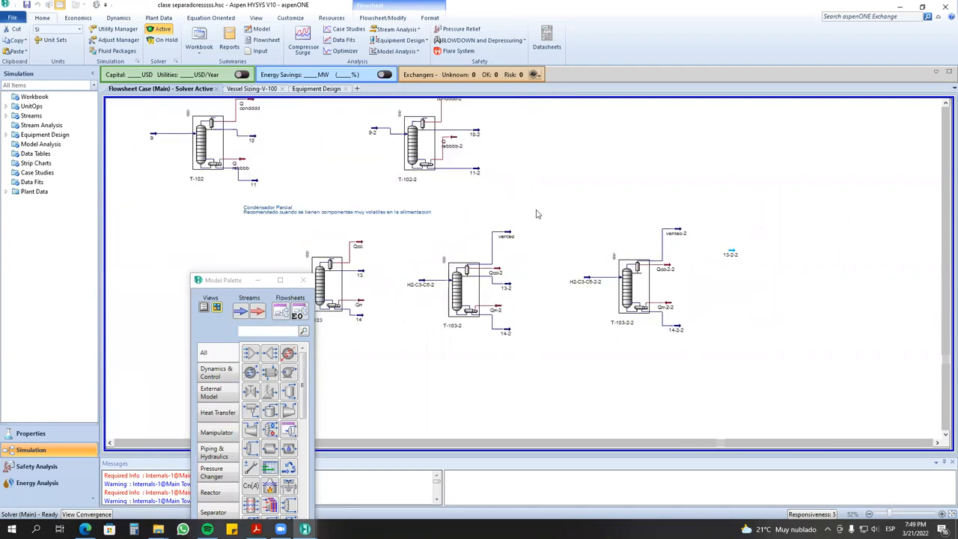
- Shift the venteo-2 stream slightly upward above column T-103-2-2 and move the Model Palette off column T-103
click(366, 275)
click(507, 234)
click(508, 288)
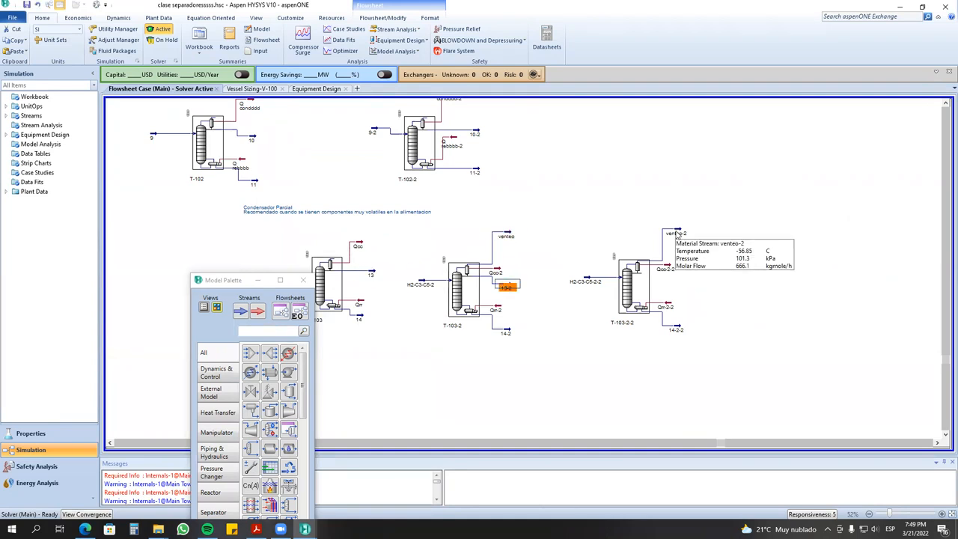
drag(677, 233, 681, 222)
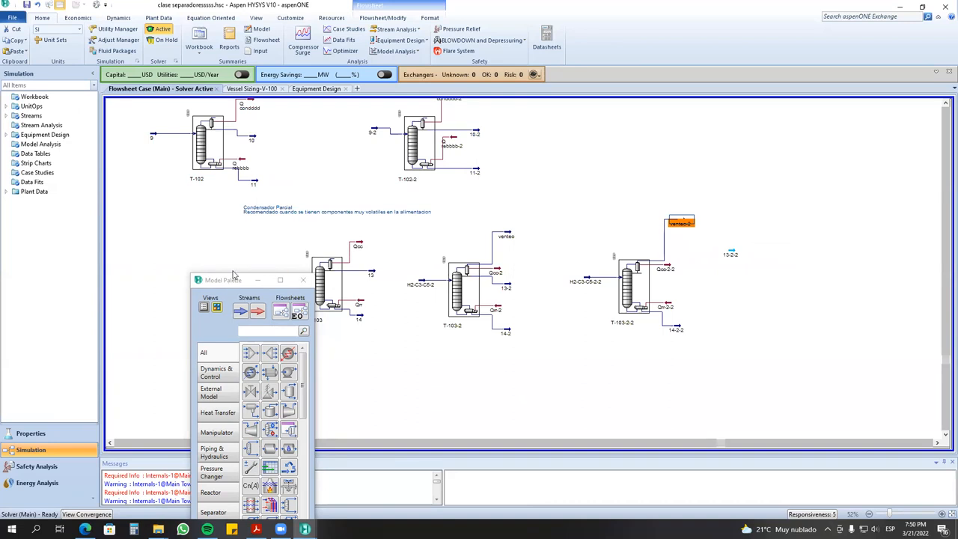
drag(234, 278, 59, 187)
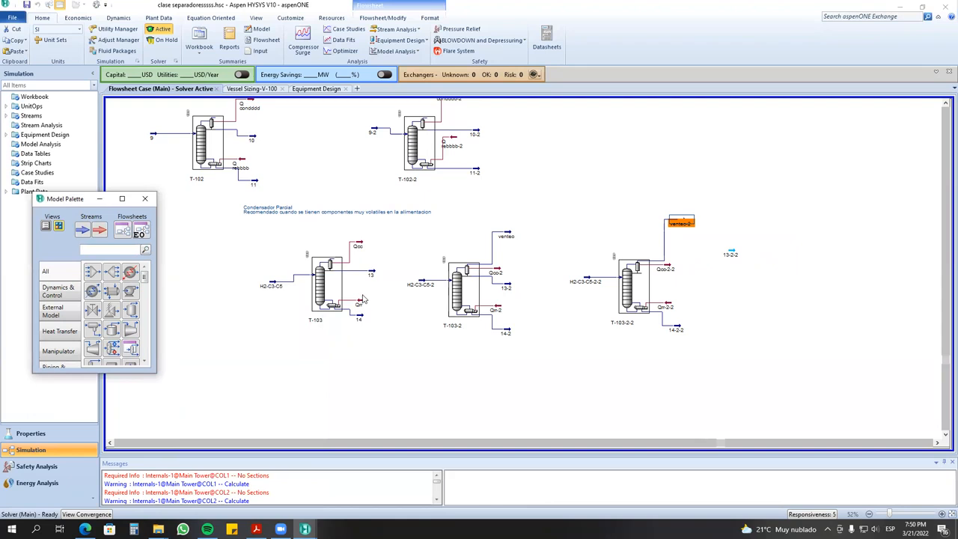
- Open column T-102-2, check its connections and list of design specifications, and close it
click(412, 149)
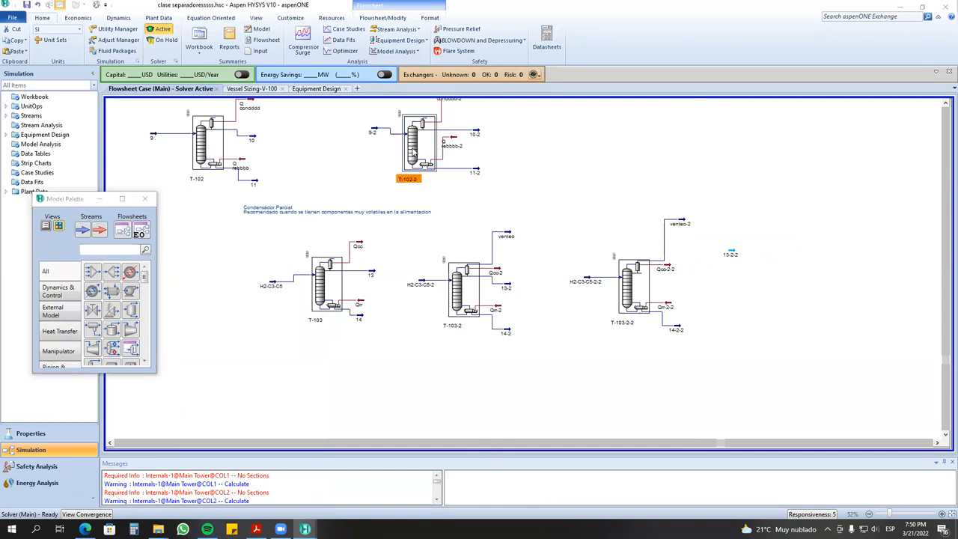
double_click(412, 149)
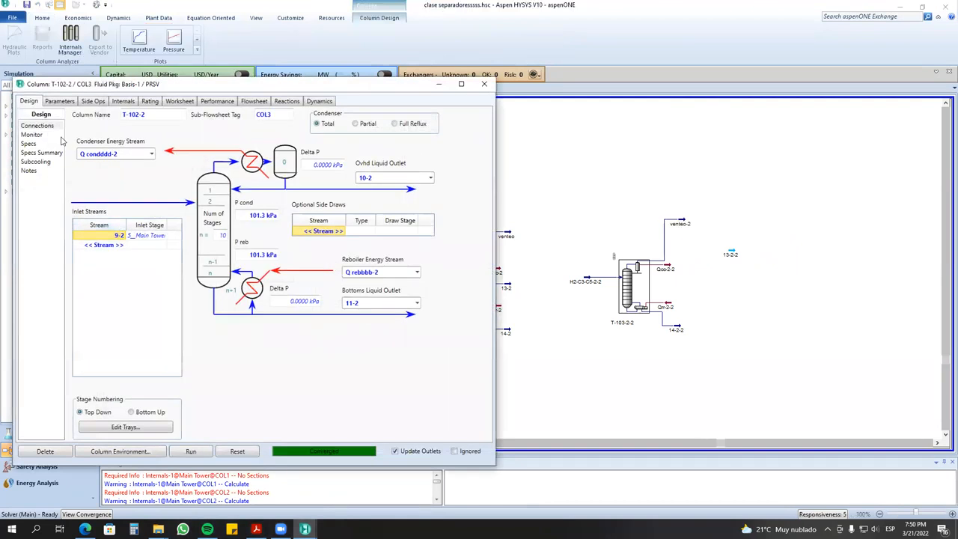
click(33, 144)
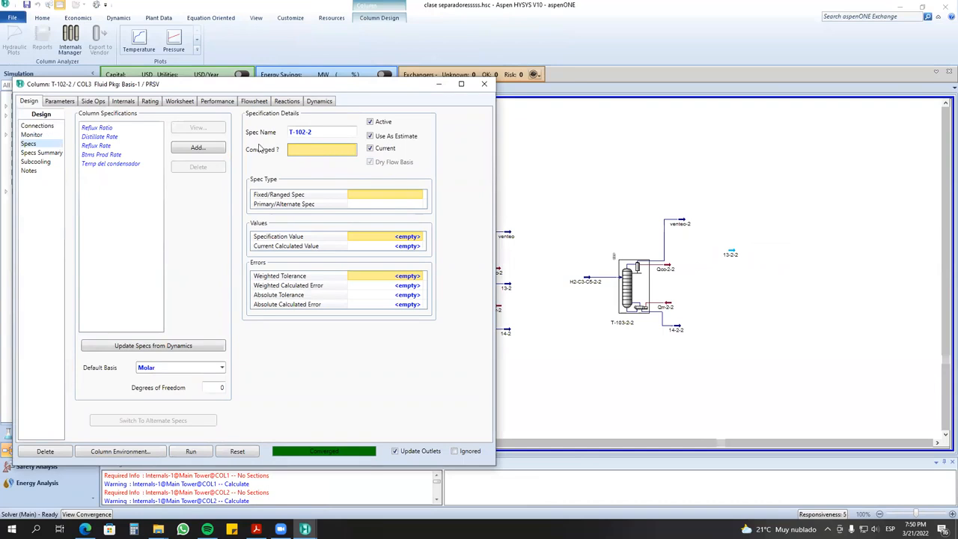
click(485, 83)
- Open column T-103-2, check its condenser type and outlet connections, and close it
click(332, 280)
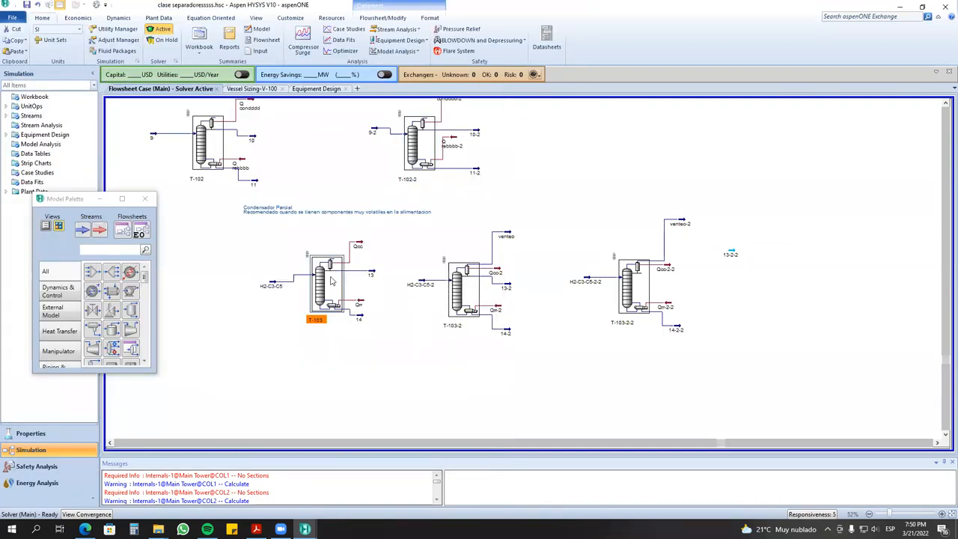
double_click(466, 280)
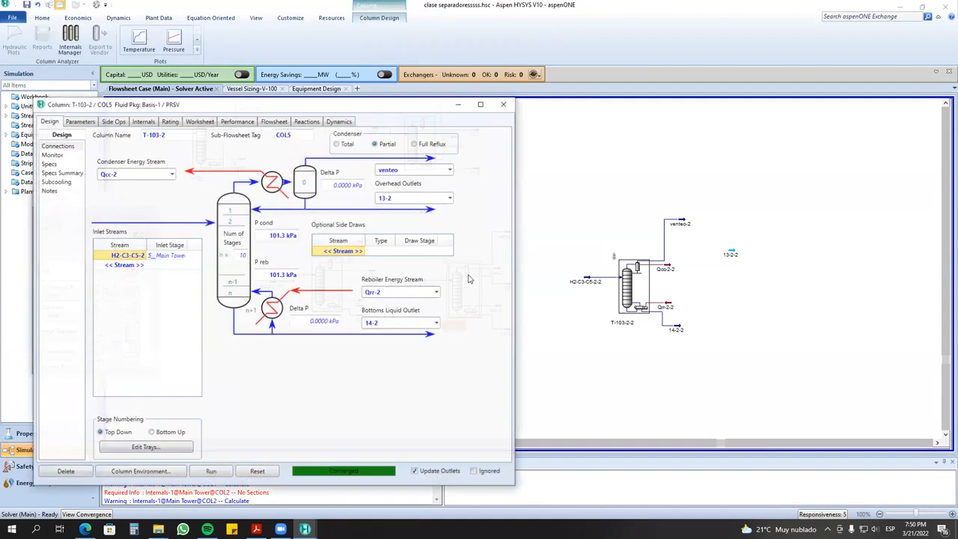
click(504, 104)
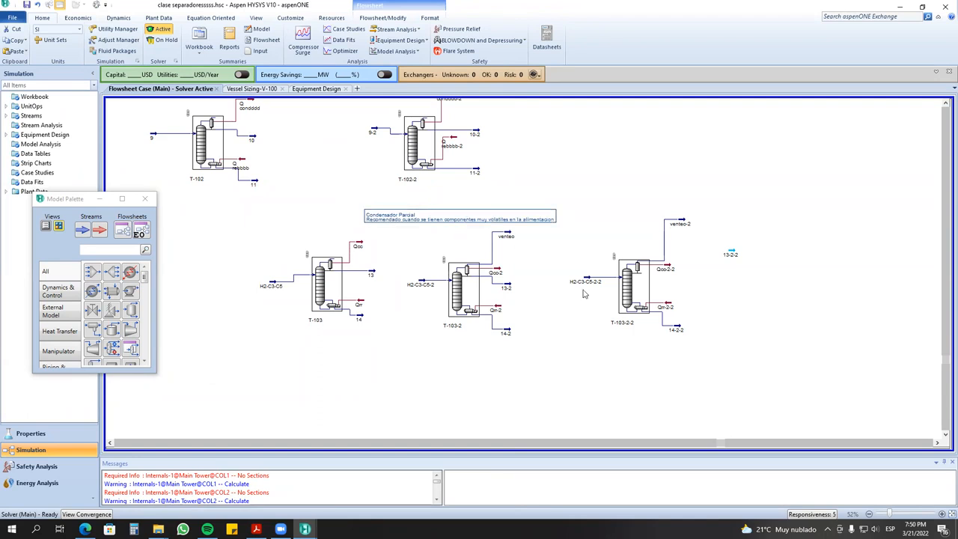
- Open column T-103-2-2 and adjust its window so the full-reflux condenser connections show completely
scroll(559, 310, up, 1)
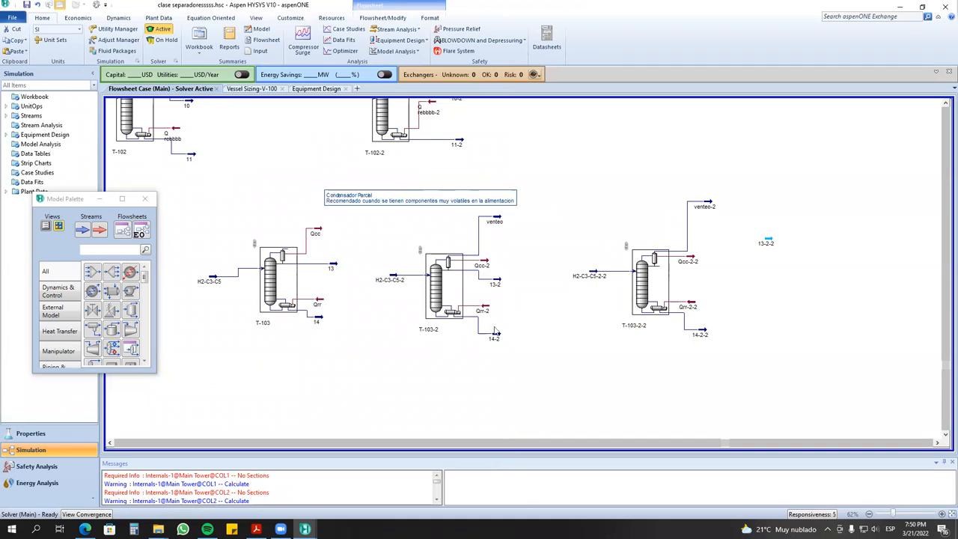
double_click(645, 288)
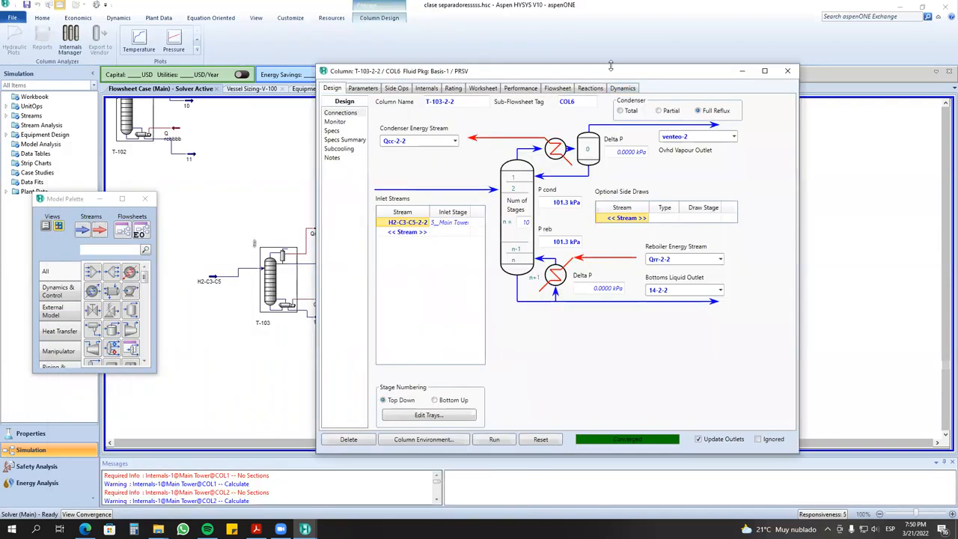
drag(607, 65, 607, 121)
drag(616, 127, 612, 65)
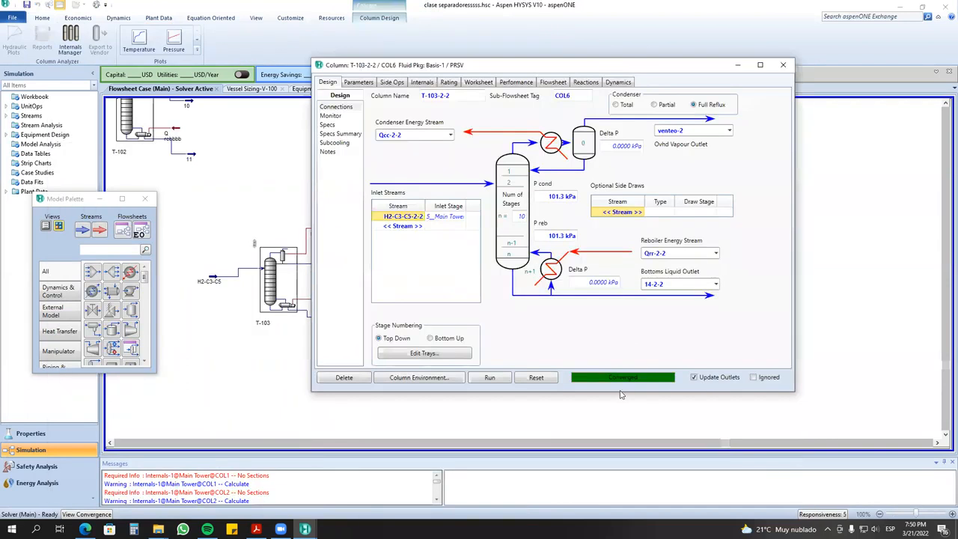
drag(625, 393, 624, 448)
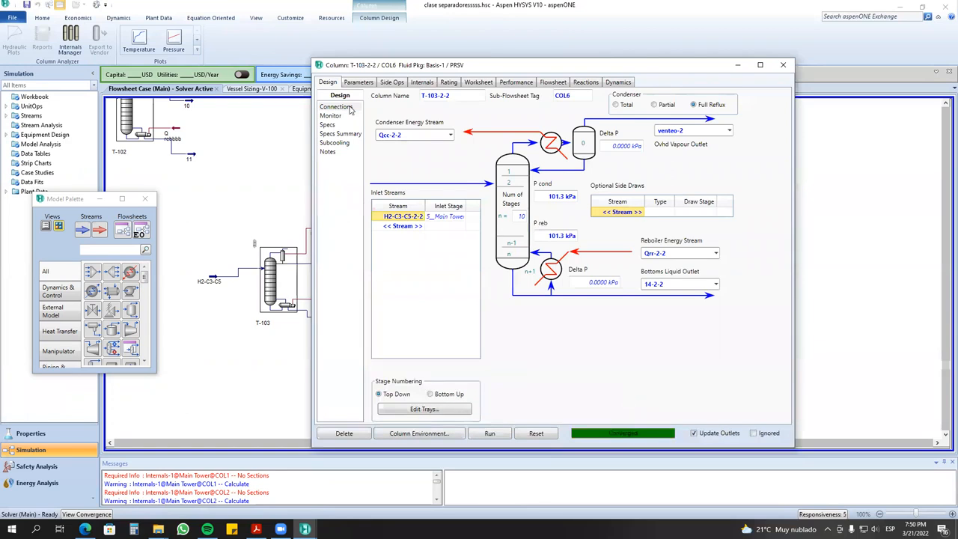
- Review the specifications of column T-103-2-2 and its temperature, pressure and flow profiles on the Monitor page
click(328, 126)
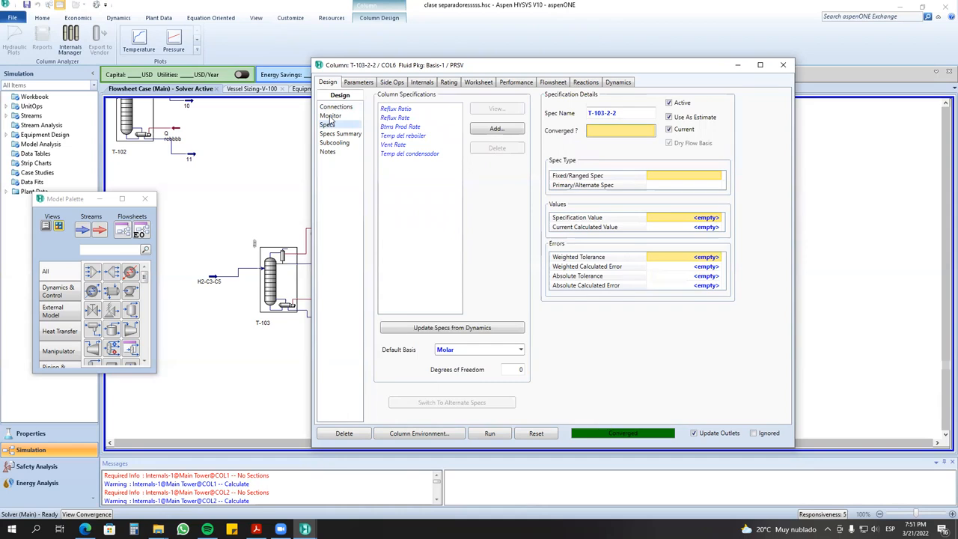
click(331, 116)
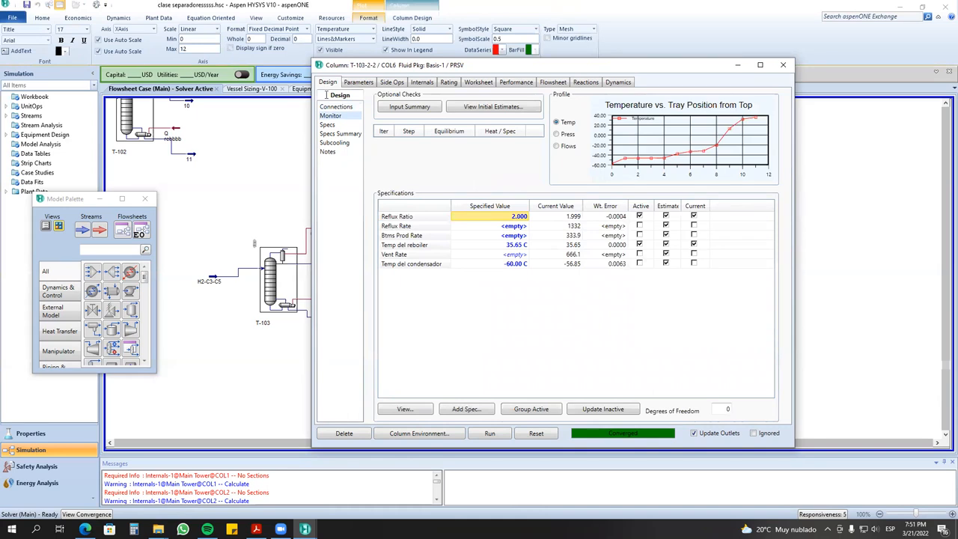
click(557, 135)
click(557, 147)
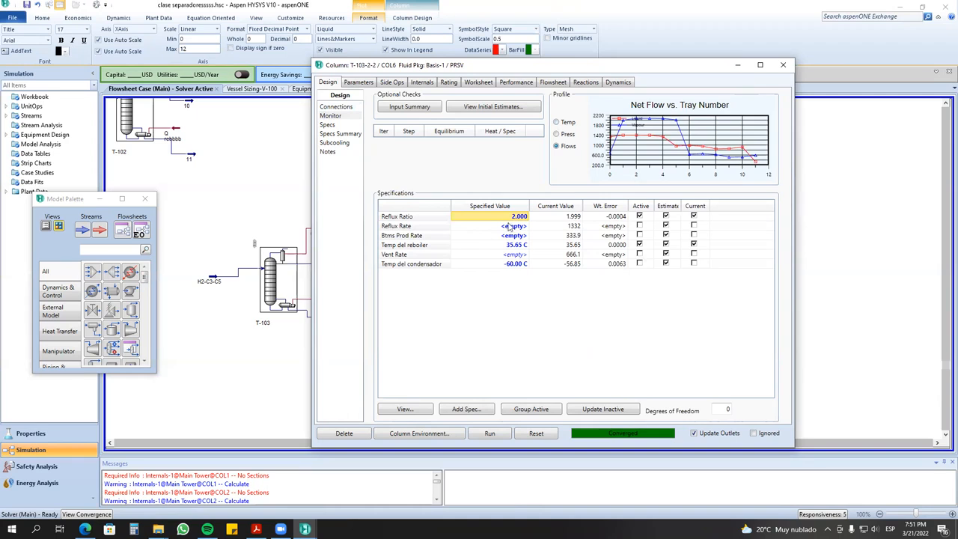
- Review the specs summary and condenser subcooling settings of column T-103-2-2
click(329, 126)
click(343, 133)
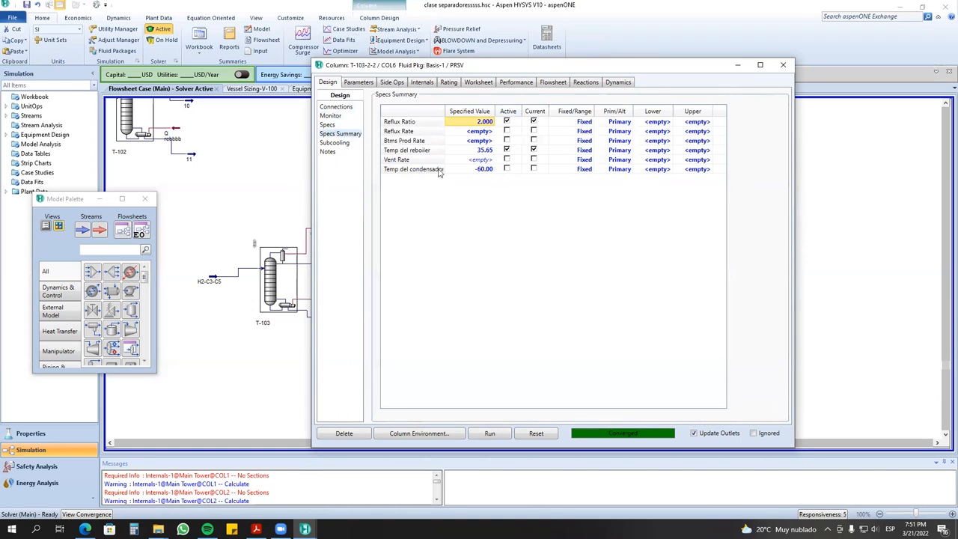
click(345, 145)
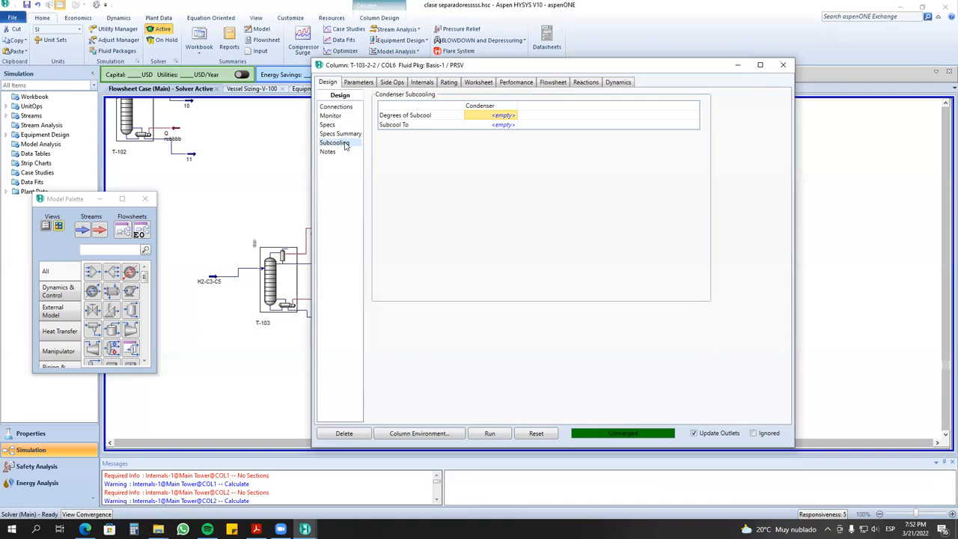
click(506, 126)
click(508, 457)
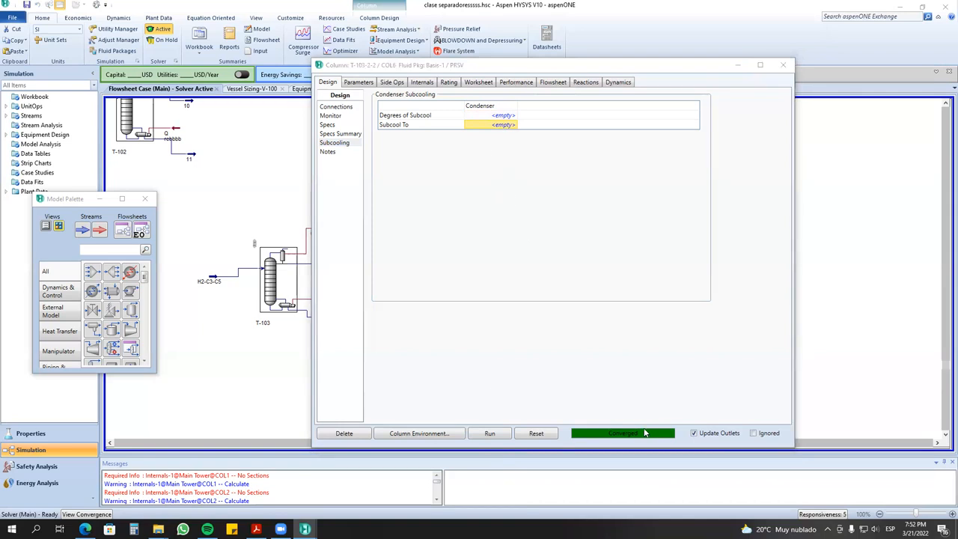
click(524, 76)
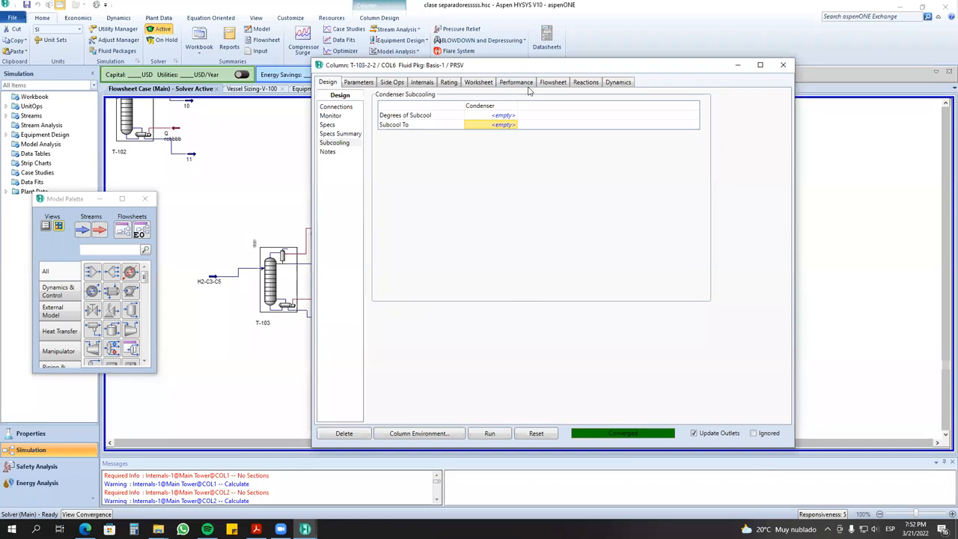
- Move the T-103-2-2 window aside, open column T-103-2 to check its specs and condenser subcooling, and close it
drag(527, 65, 485, 360)
click(450, 278)
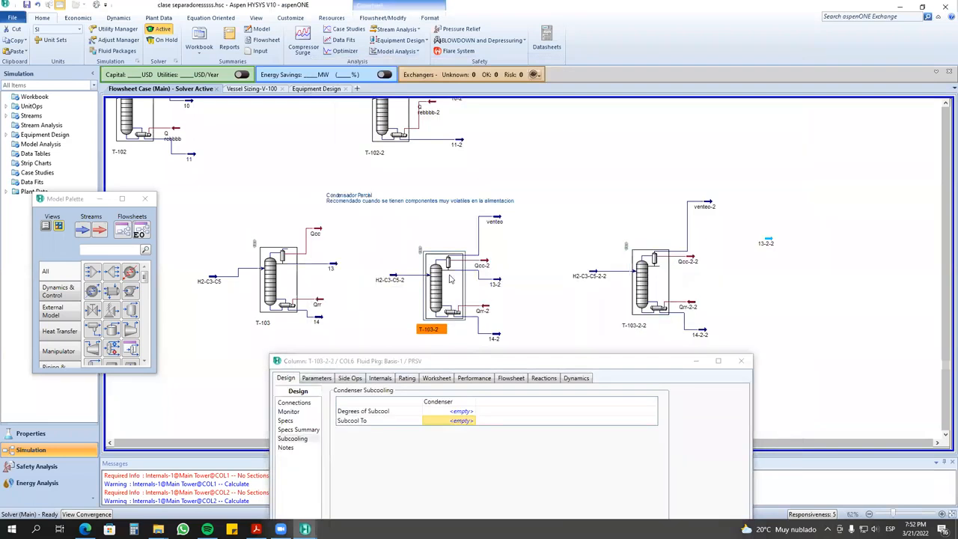
double_click(450, 278)
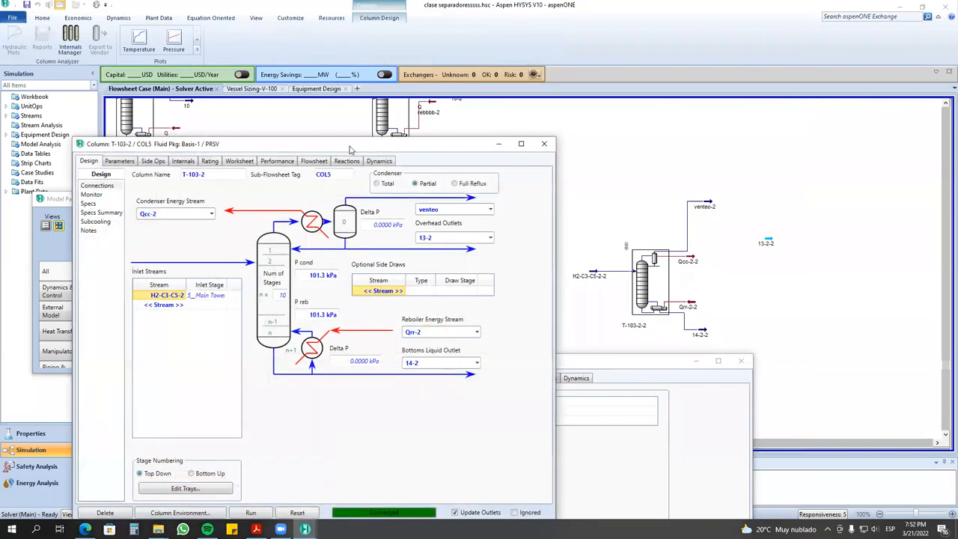
drag(349, 150, 528, 51)
click(272, 105)
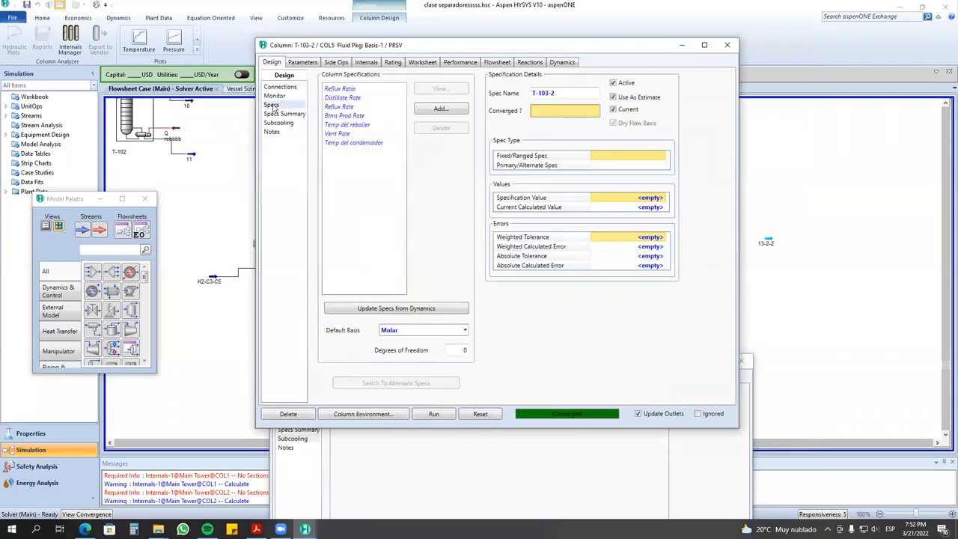
click(276, 123)
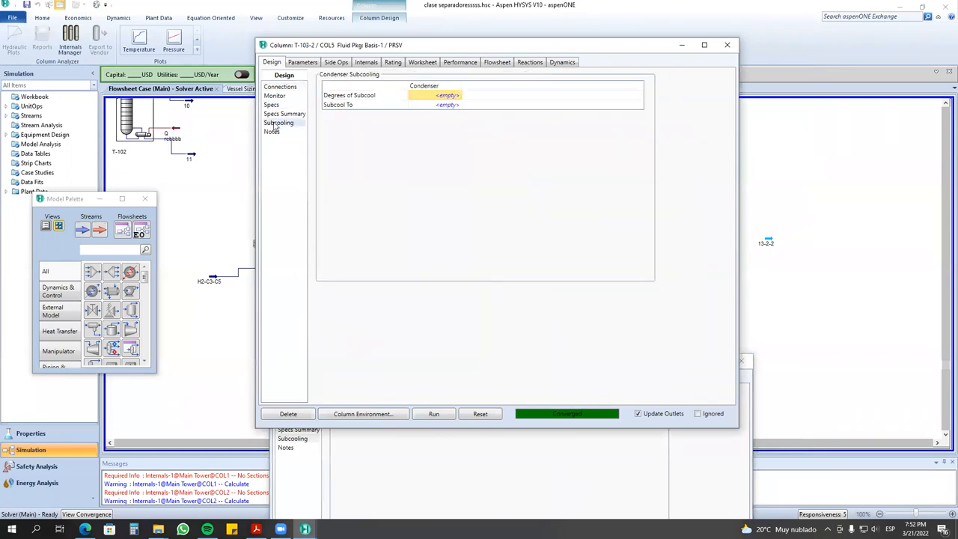
click(727, 45)
- Reposition the overhead outlet streams 13-2 and venteo slightly beside column T-103-2
click(495, 291)
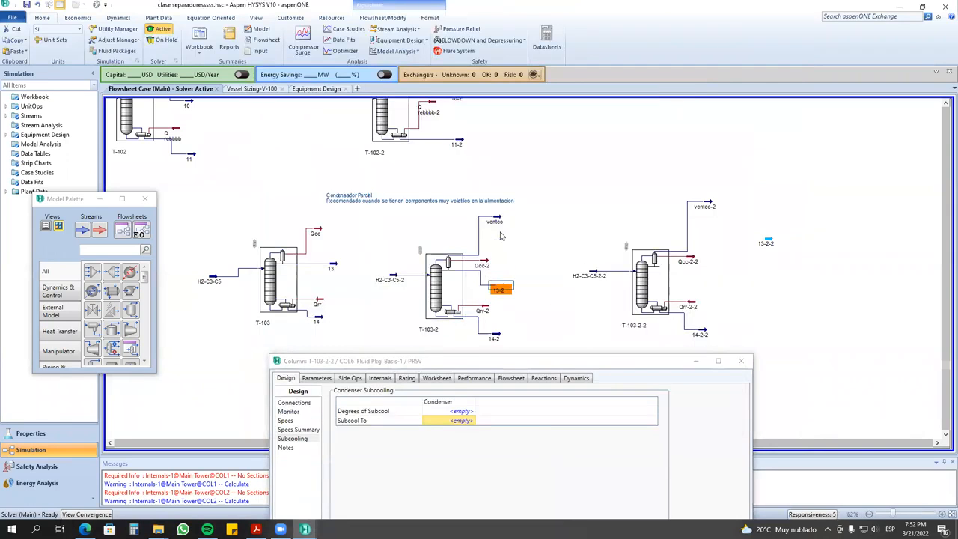
click(524, 223)
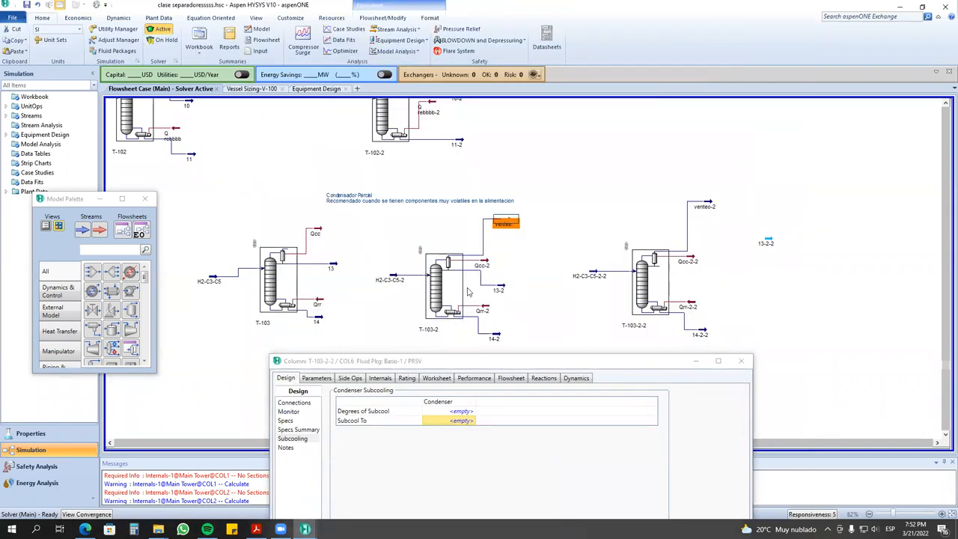
click(502, 291)
drag(502, 291, 493, 289)
click(512, 292)
click(492, 290)
click(499, 220)
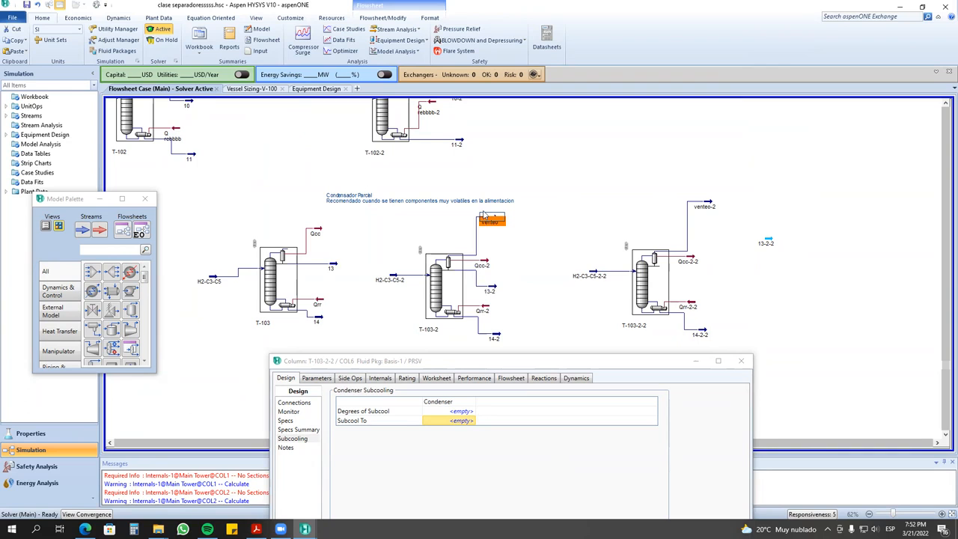
click(493, 293)
- Bring the T-103-2-2 column window back into view and examine its notes and steady-state parameter profiles
drag(525, 359, 619, 120)
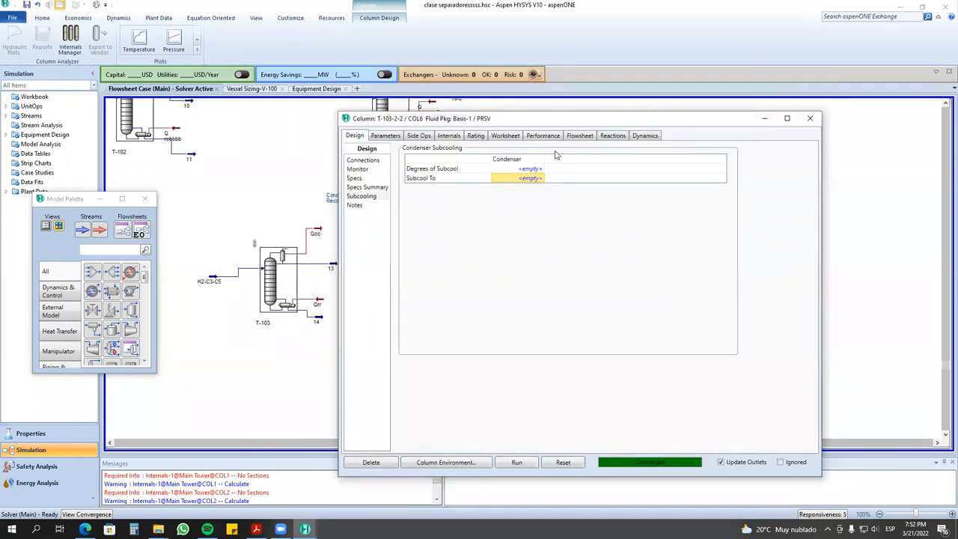
click(355, 206)
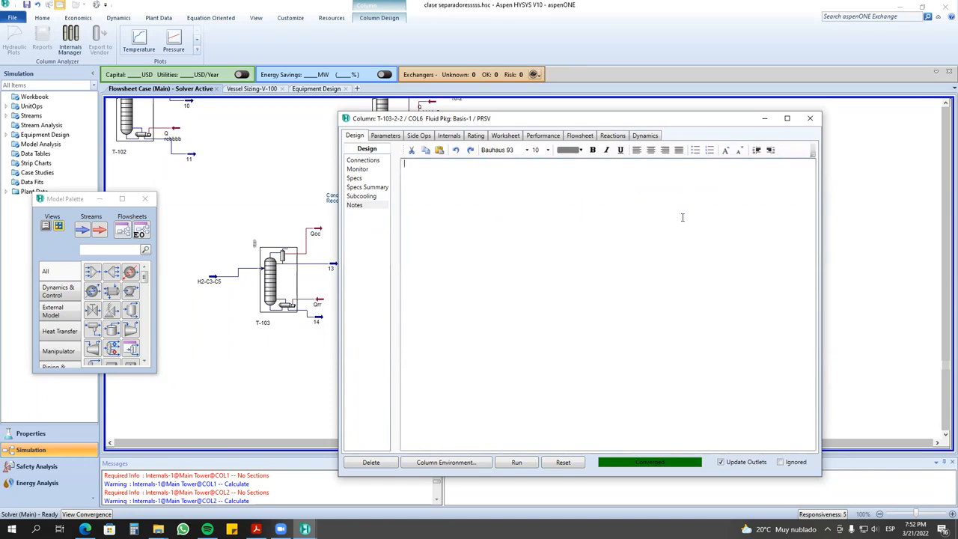
click(396, 136)
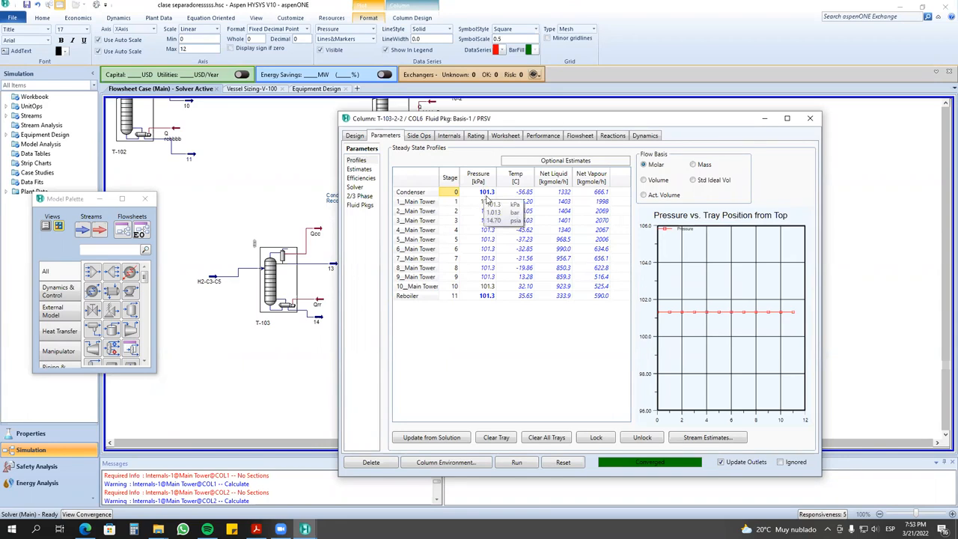
- Examine T-103-2-2's stage pressure, temperature, liquid and vapour profiles, viewing the flows on actual volume basis and returning to molar
drag(486, 195, 487, 295)
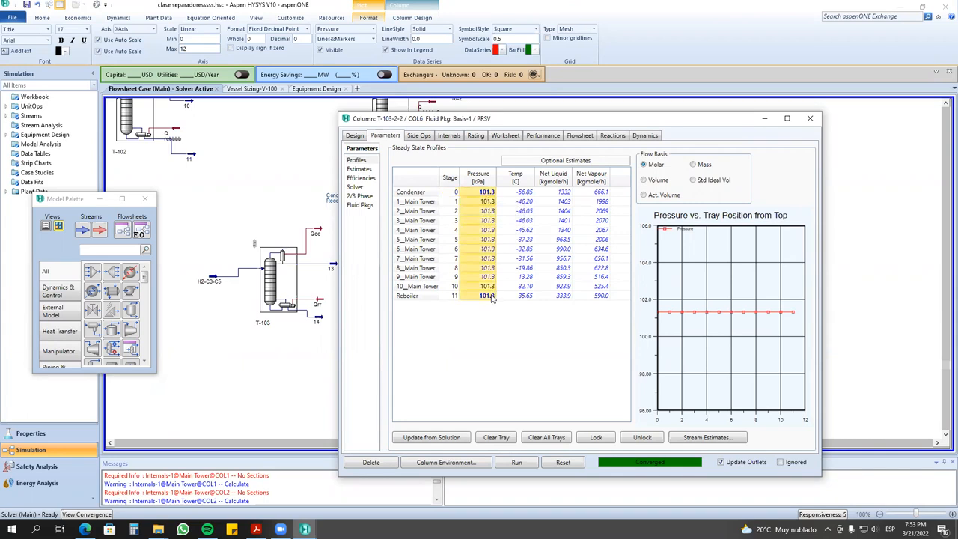
drag(524, 192, 526, 304)
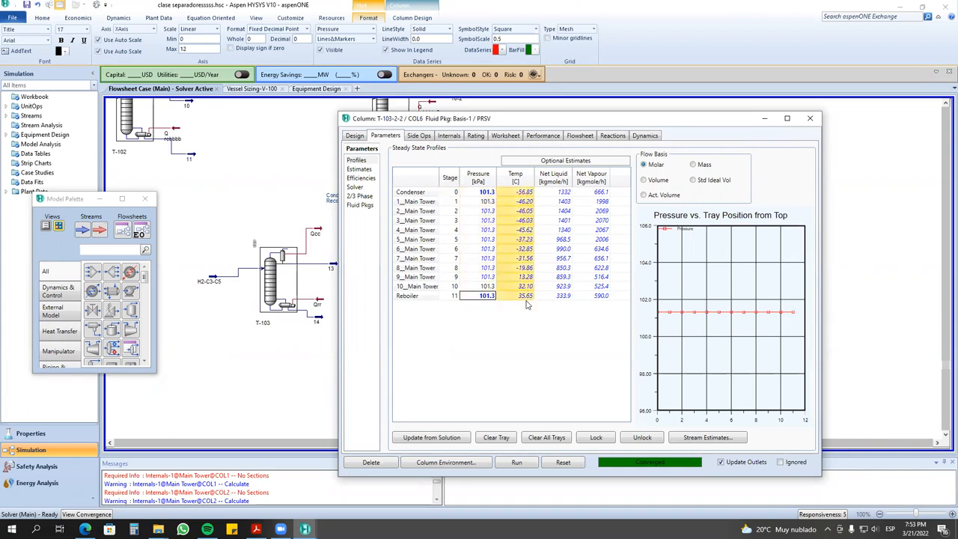
drag(563, 195, 563, 292)
drag(601, 194, 592, 295)
click(663, 181)
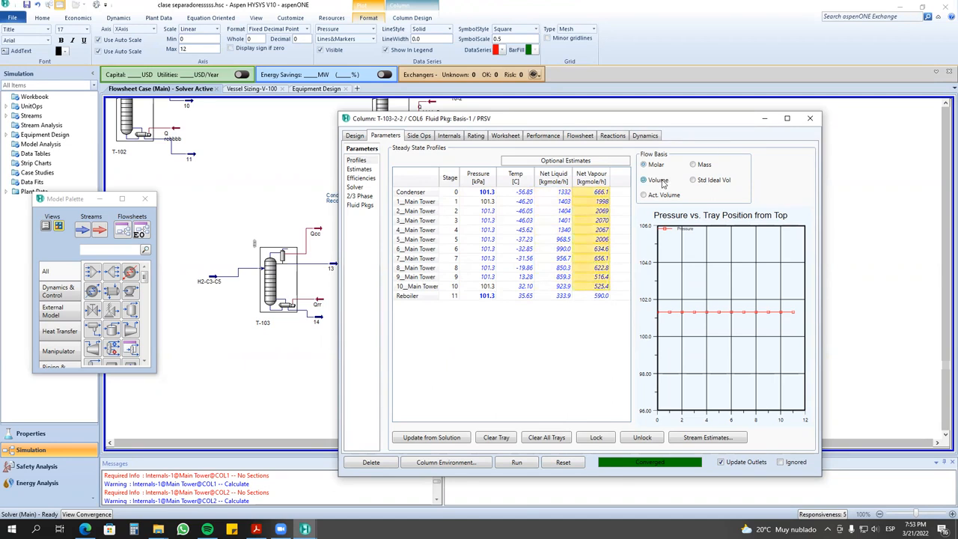
click(644, 196)
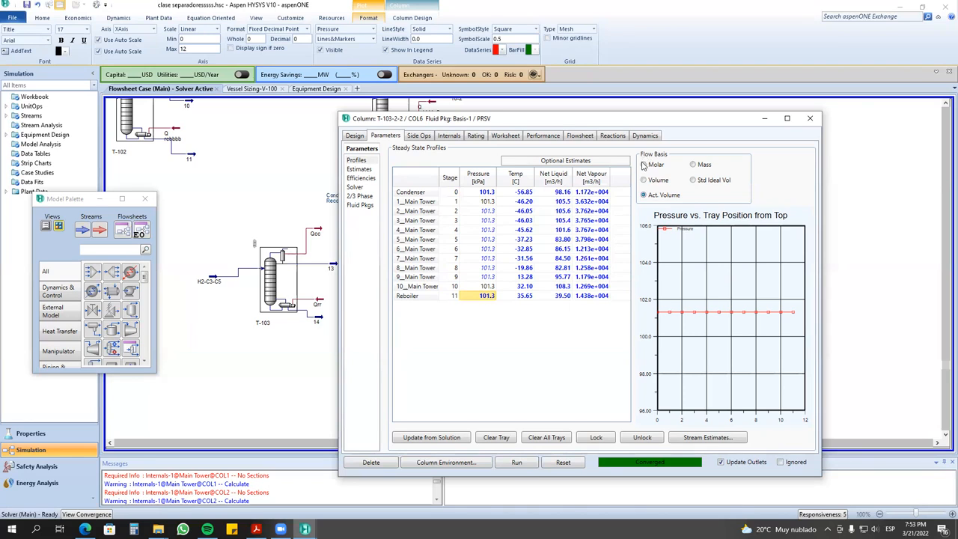
click(644, 164)
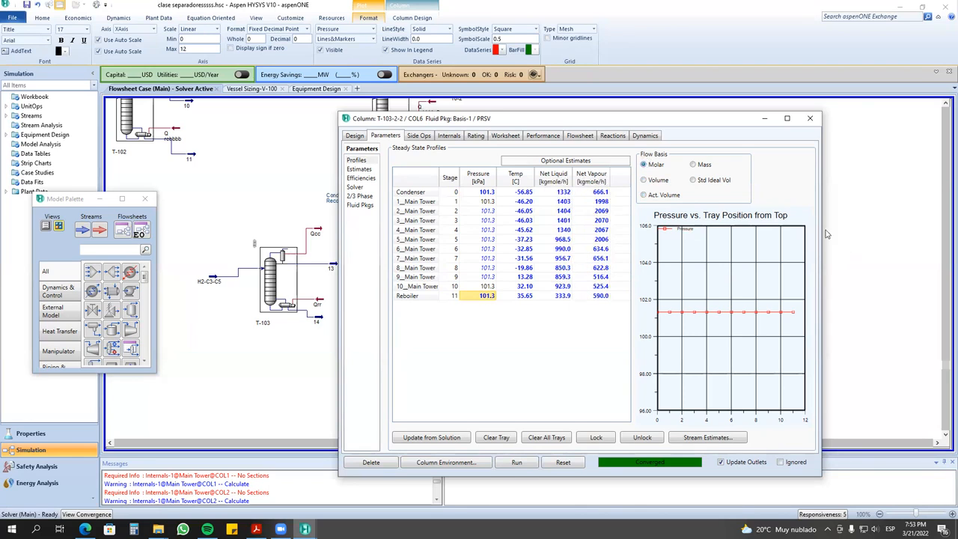
- Widen the T-103-2-2 column window and move it so the column and its outlet streams on the flowsheet are uncovered
drag(823, 225, 921, 240)
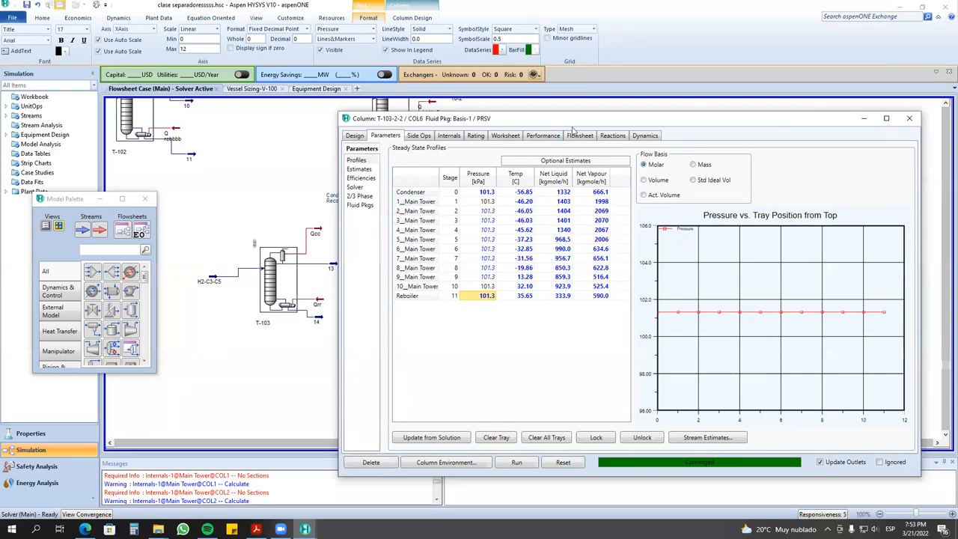
drag(573, 125, 300, 198)
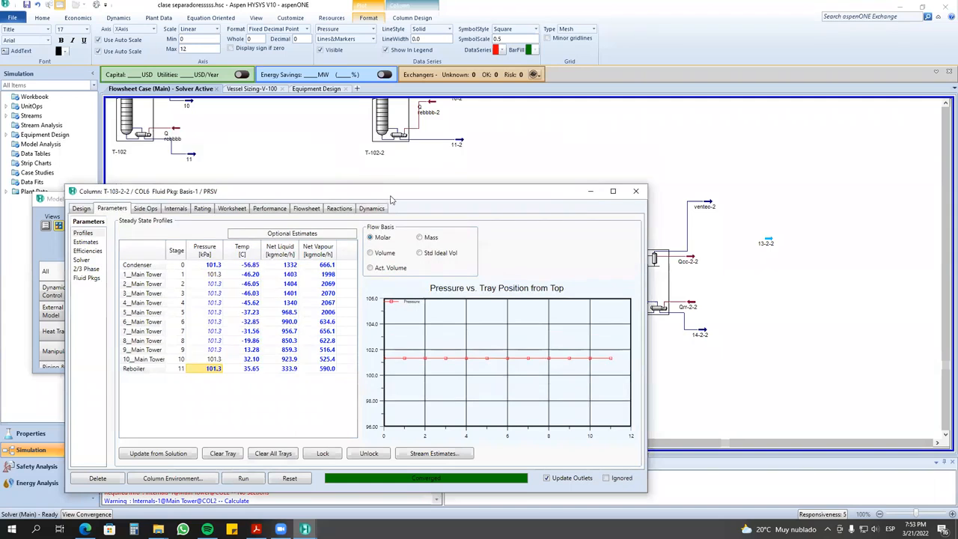
drag(390, 197, 363, 115)
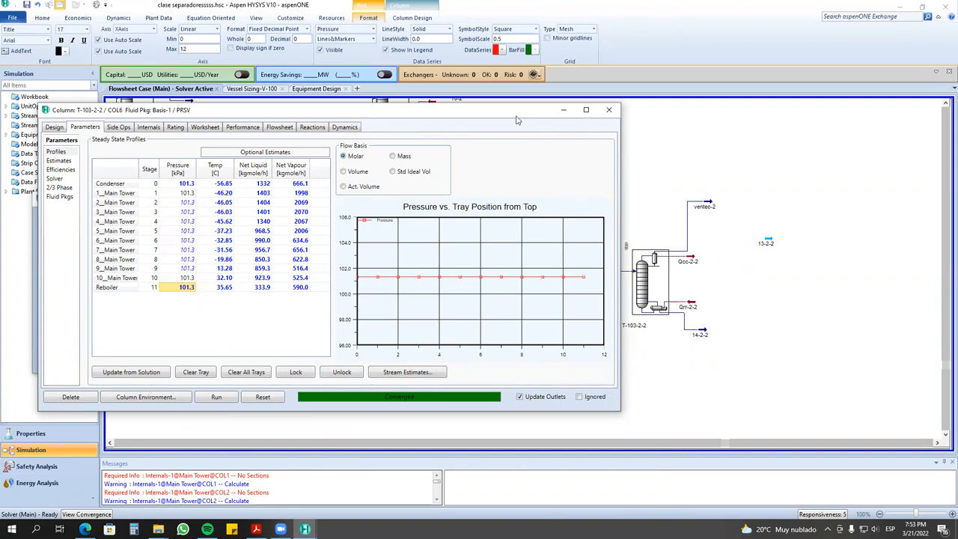
- Move the T-103-2-2 window clear of the flowsheet, open column T-103-2 to check its connections, and minimize it
drag(516, 120, 545, 367)
click(505, 274)
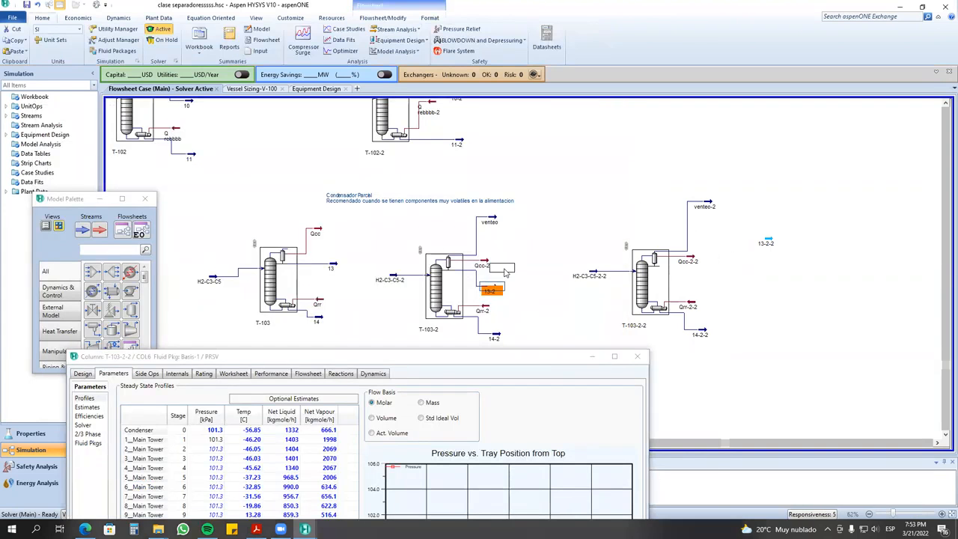
double_click(433, 288)
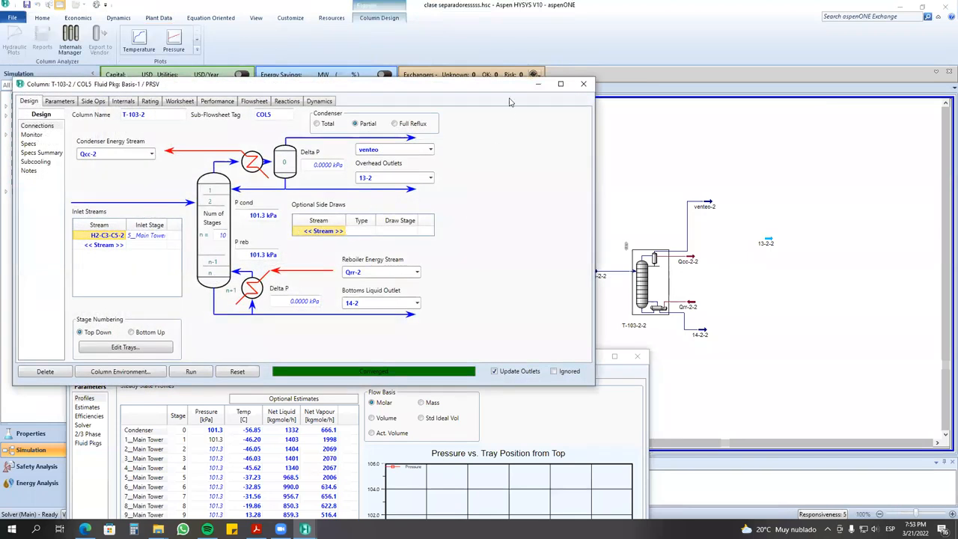
click(537, 85)
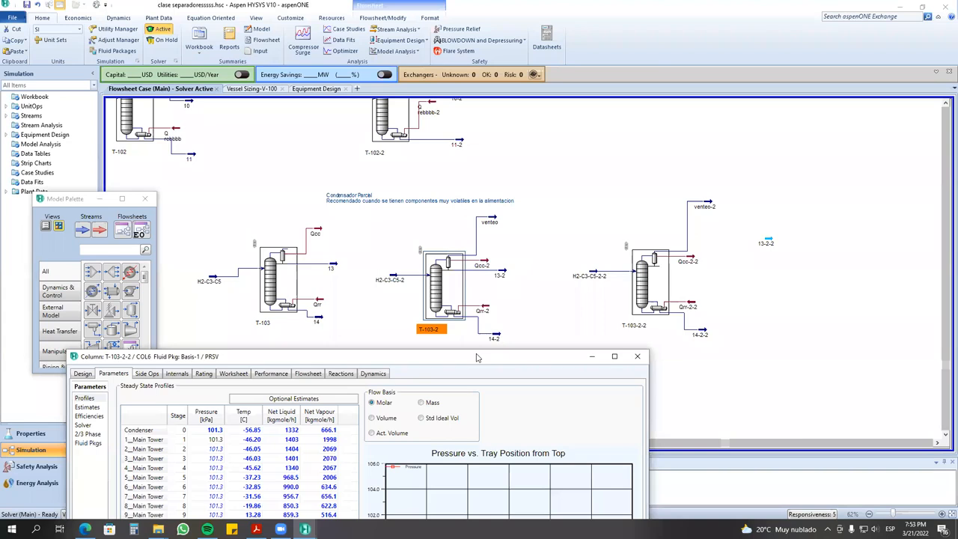
- Check the temperature profile and composition estimates of column T-103-2-2 and close its window
drag(476, 357, 629, 133)
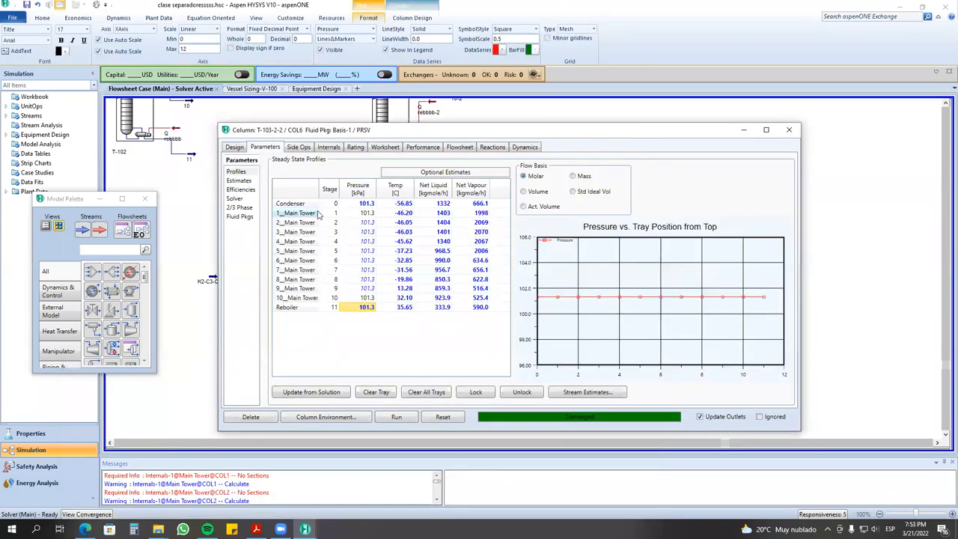
drag(404, 205, 402, 308)
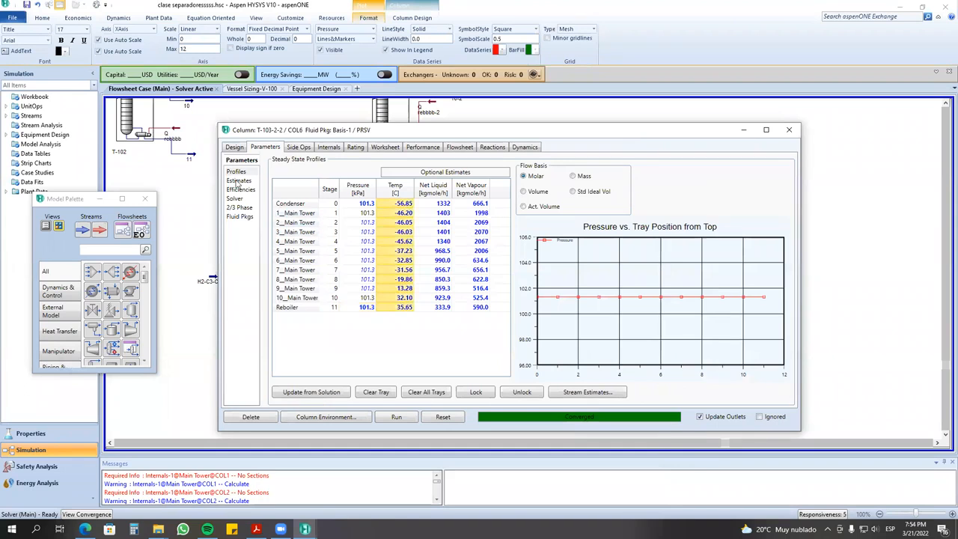
click(239, 181)
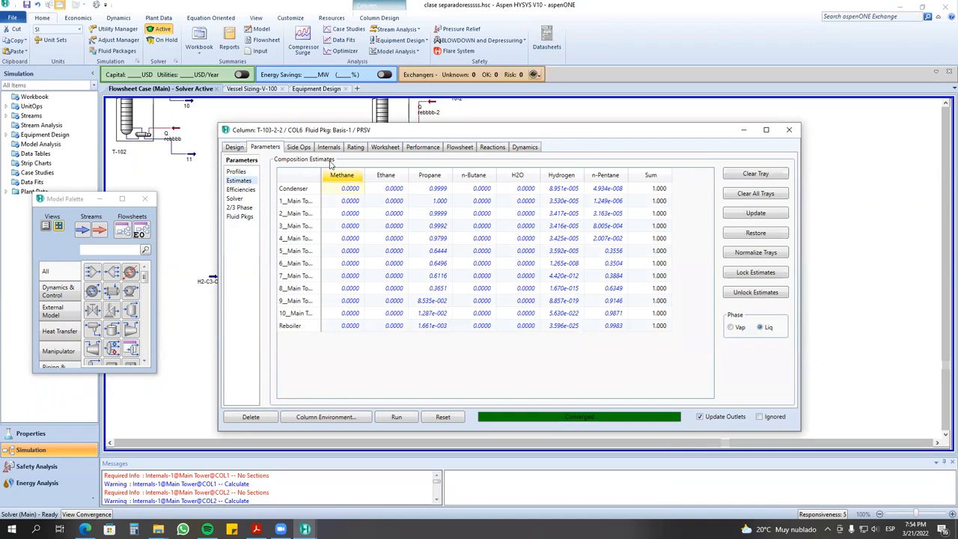
click(789, 130)
- Open column T-102-2 from the flowsheet and display its composition estimates
scroll(944, 105, up, 3)
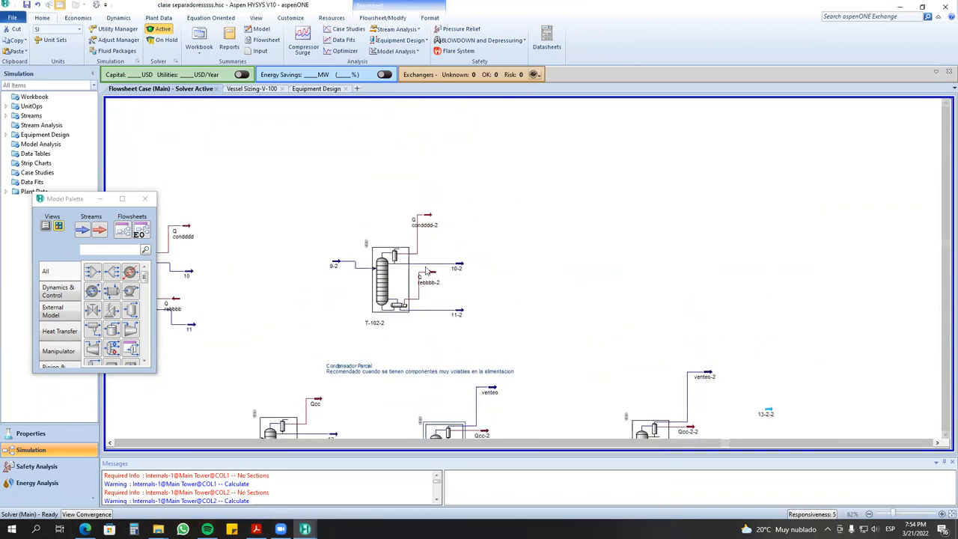
scroll(311, 217, up, 2)
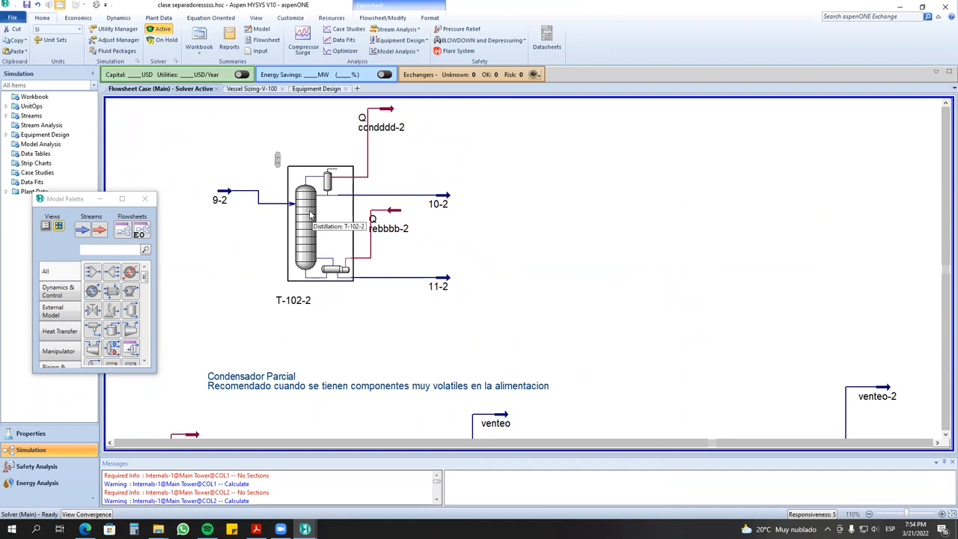
double_click(311, 216)
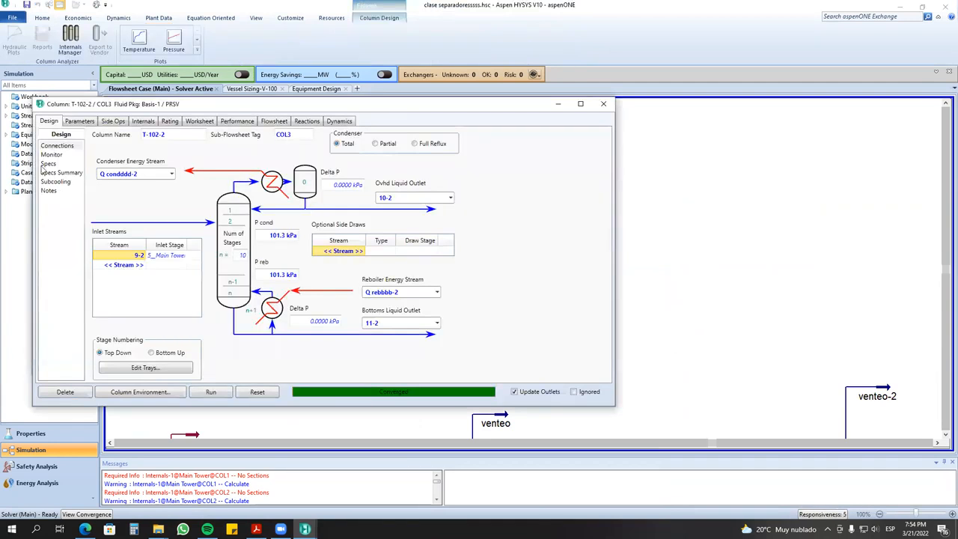
click(47, 164)
click(80, 121)
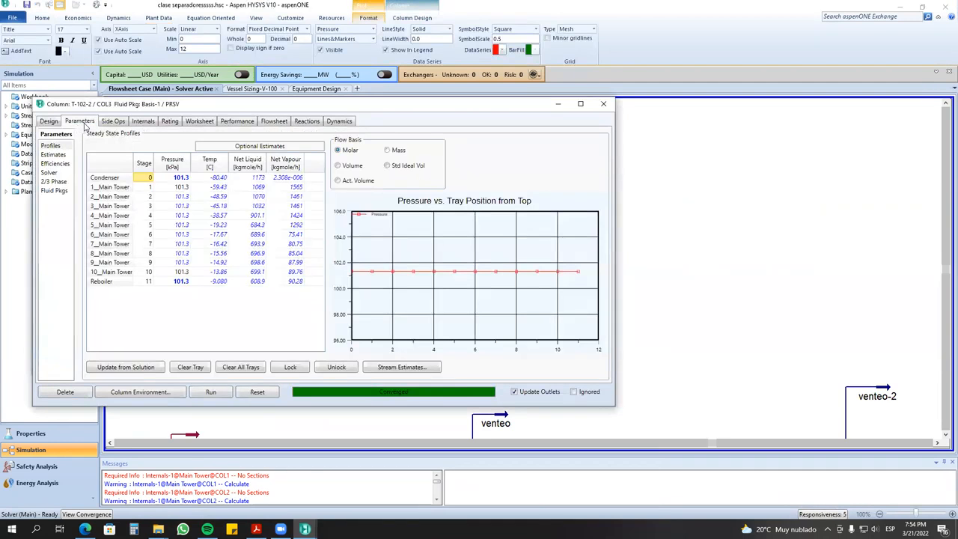
click(52, 155)
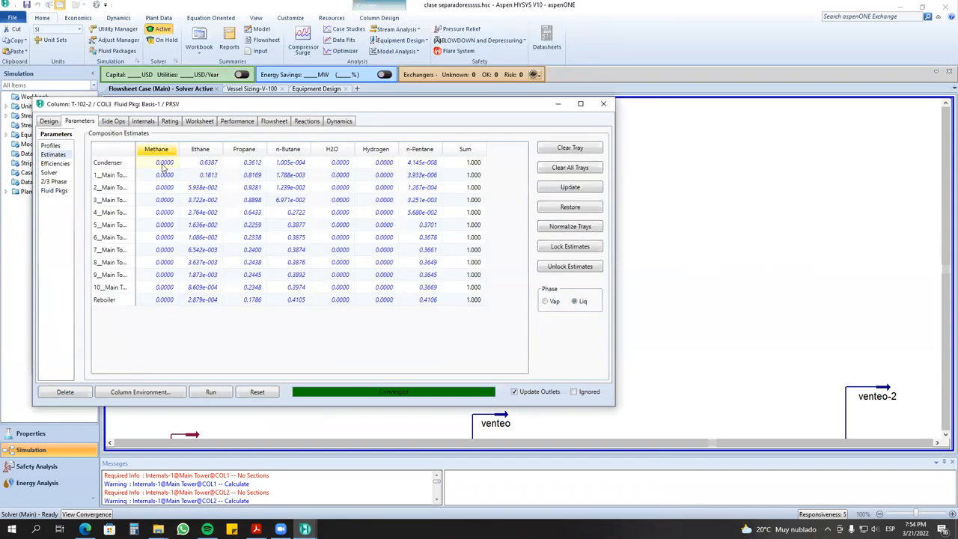
- Examine T-102-2's composition estimates for ethane, propane, n-butane and n-pentane at the condenser and all components on stage 8
click(216, 163)
click(254, 163)
click(297, 165)
click(429, 165)
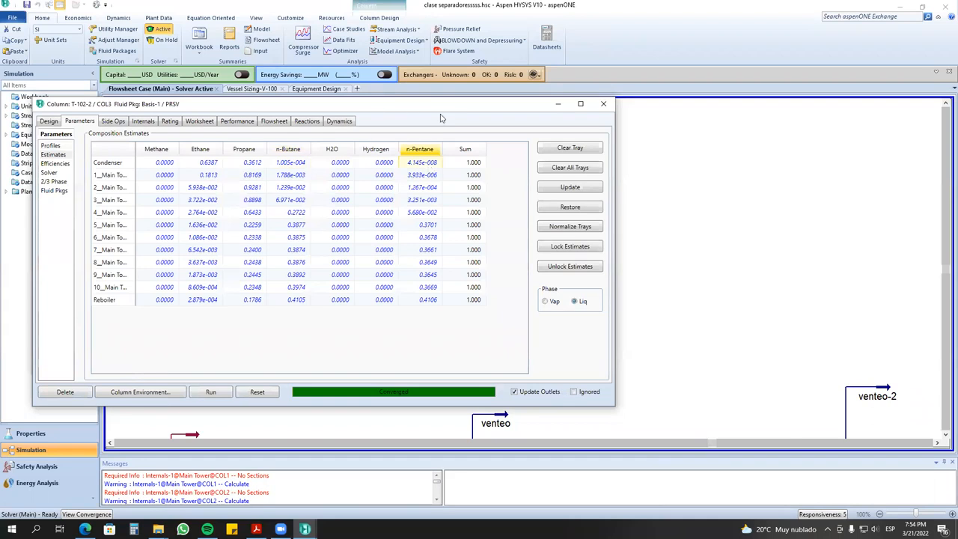
drag(441, 105, 610, 135)
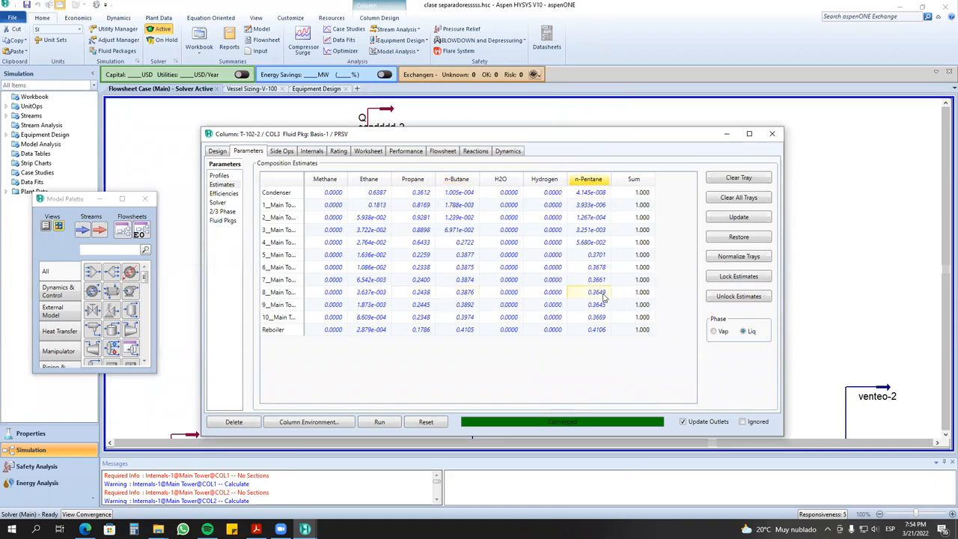
drag(325, 296, 650, 293)
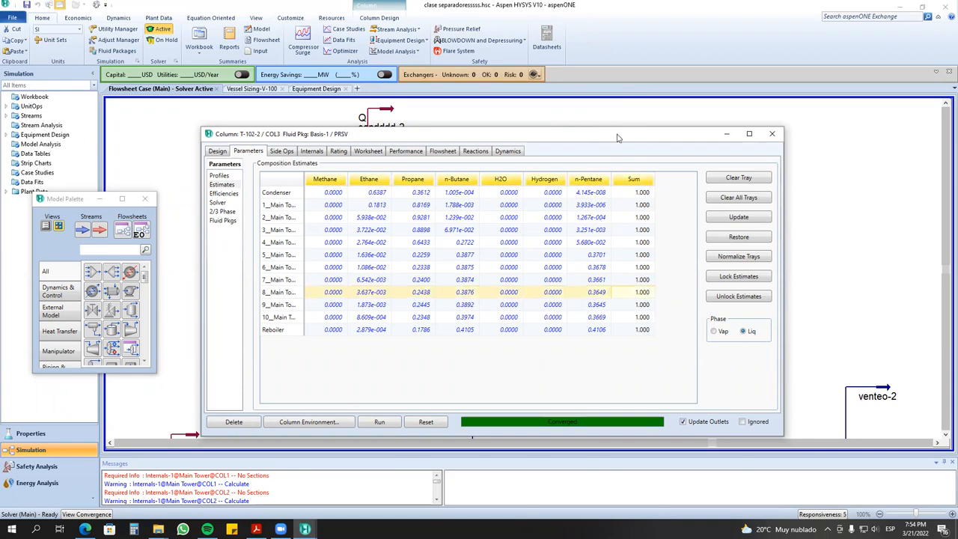
- Move the T-102-2 window aside to inspect the column on the flowsheet, and bring its window back into view
drag(618, 142, 570, 372)
click(314, 260)
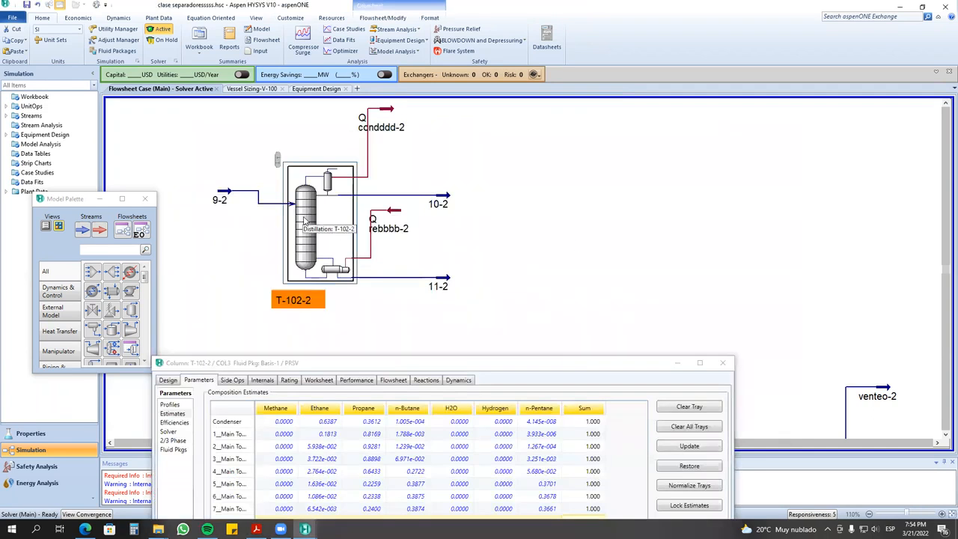
click(512, 363)
drag(511, 363, 520, 340)
double_click(294, 208)
double_click(319, 205)
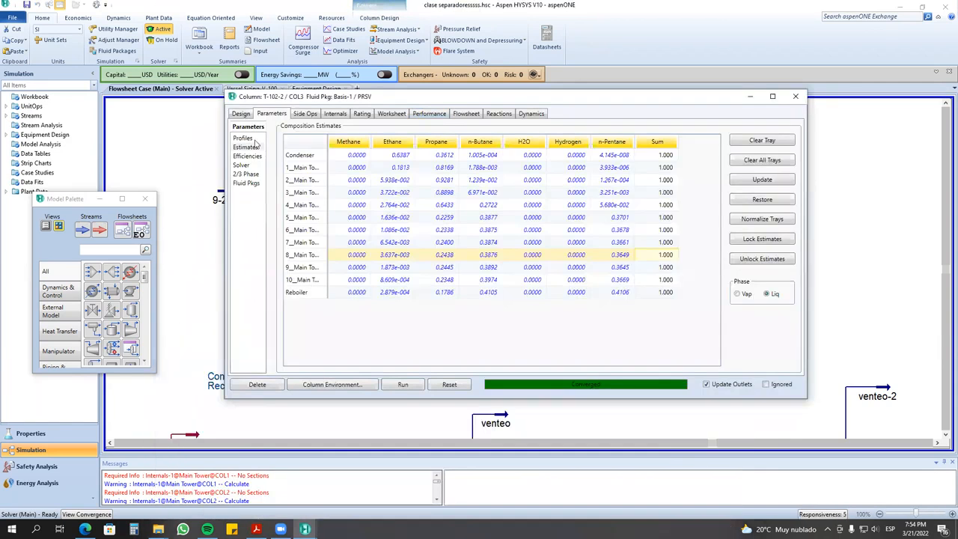
- Add an optional side draw stream named lat to column T-102-2
click(241, 113)
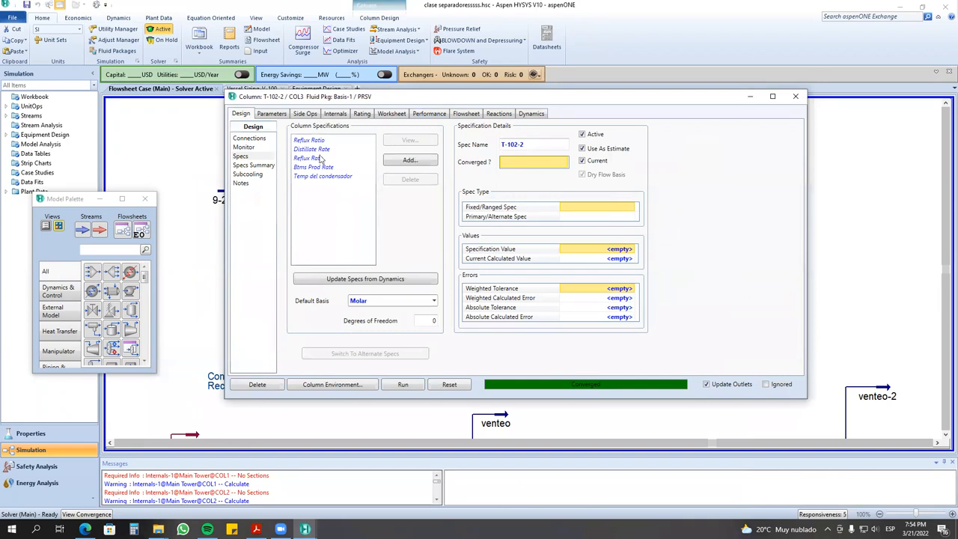
click(249, 138)
click(554, 244)
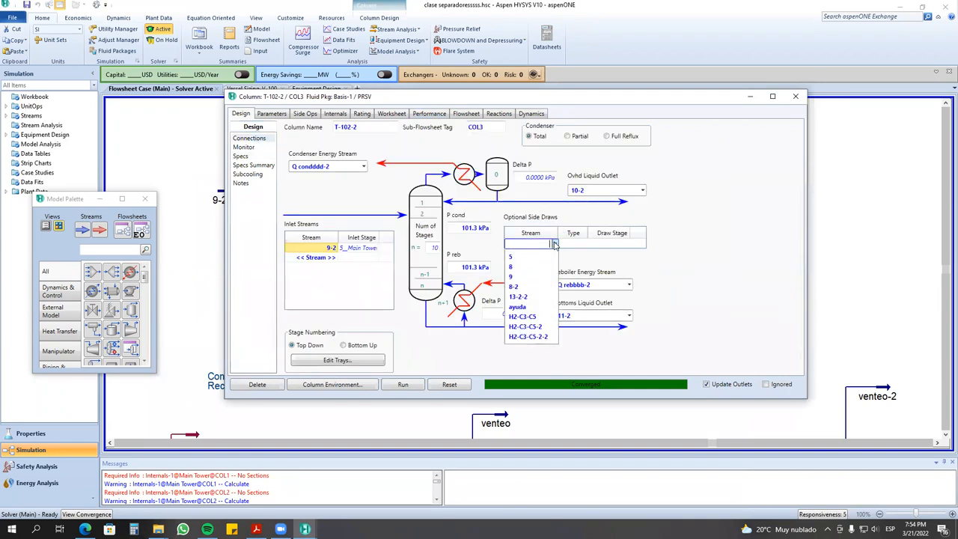
click(554, 245)
click(554, 244)
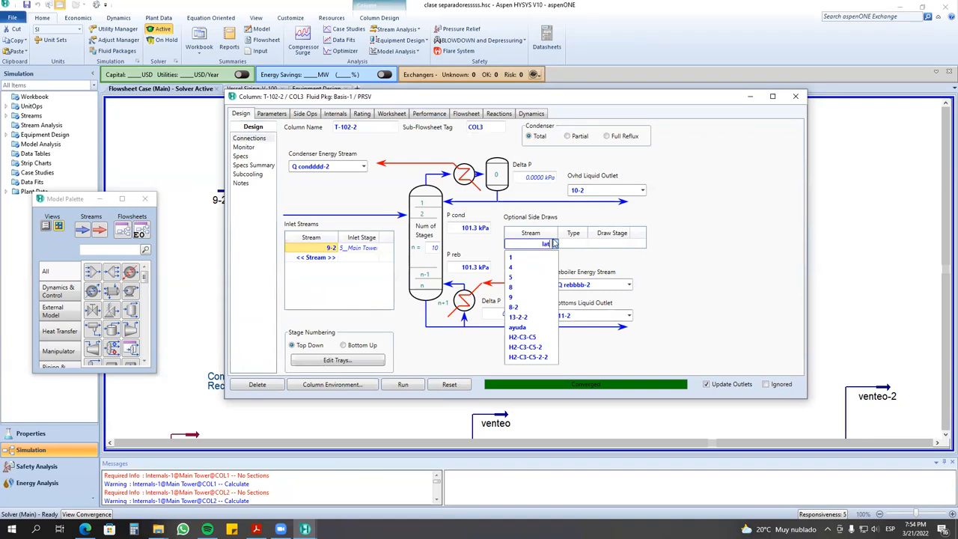
text(lat)
key(Return)
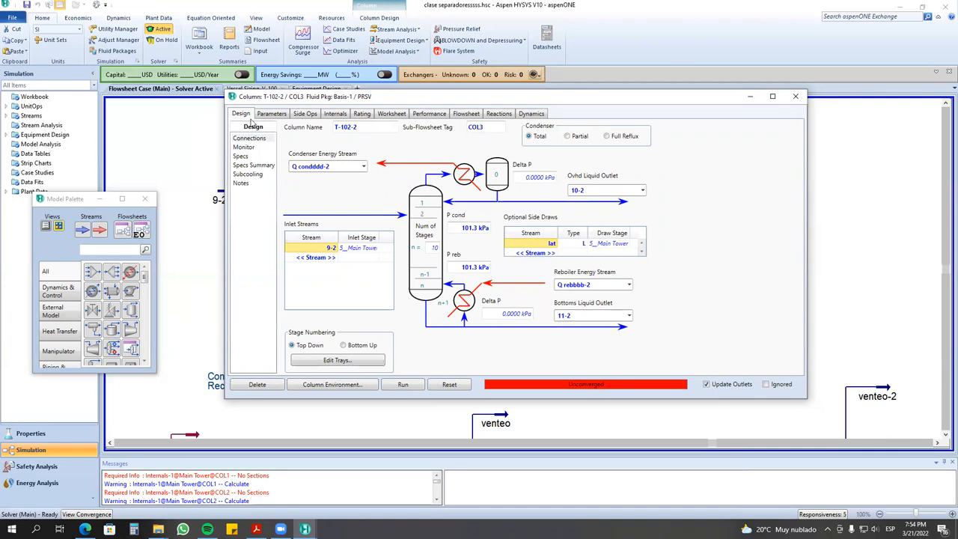
- Examine T-102-2's composition estimates on main tower stages 5 and 7, comparing the propane, n-butane and n-pentane fractions
click(270, 114)
click(391, 218)
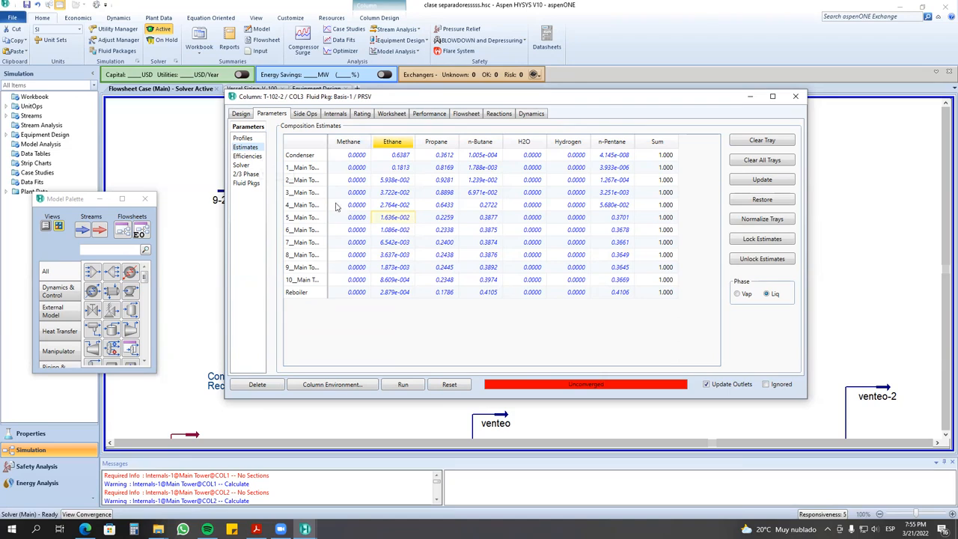
click(446, 242)
click(485, 242)
click(618, 242)
click(449, 244)
click(494, 247)
click(618, 245)
click(449, 245)
click(487, 247)
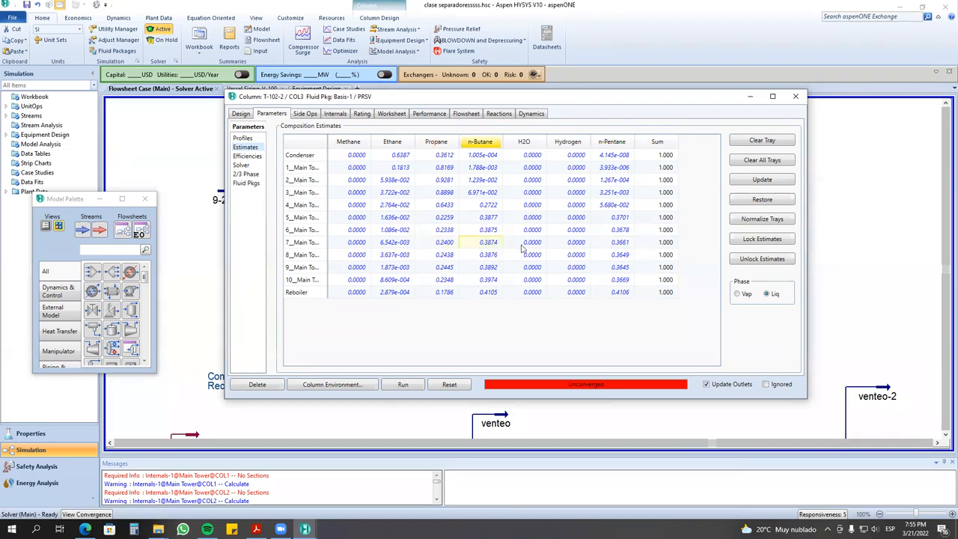
click(305, 246)
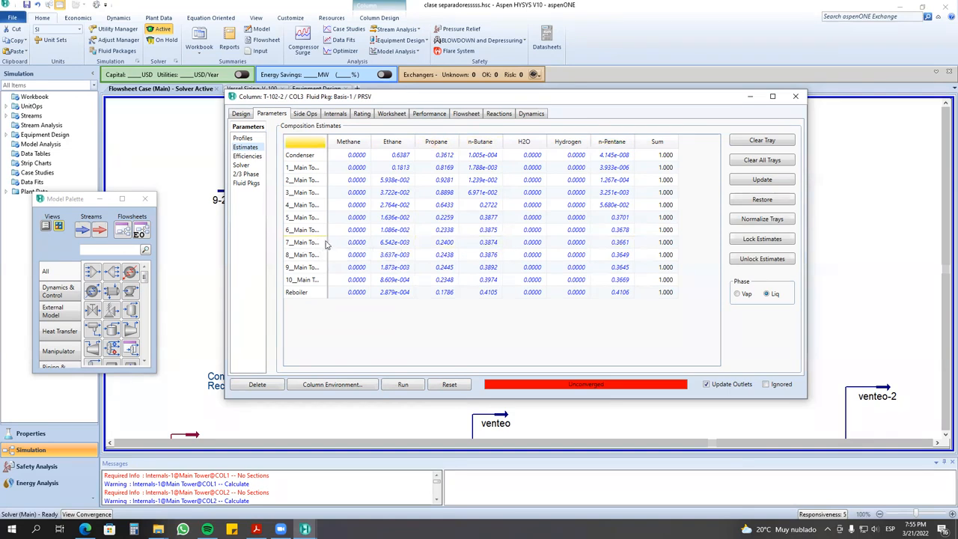
- Review the stage efficiencies and steady-state profiles of T-102-2 and display its column specifications
click(248, 155)
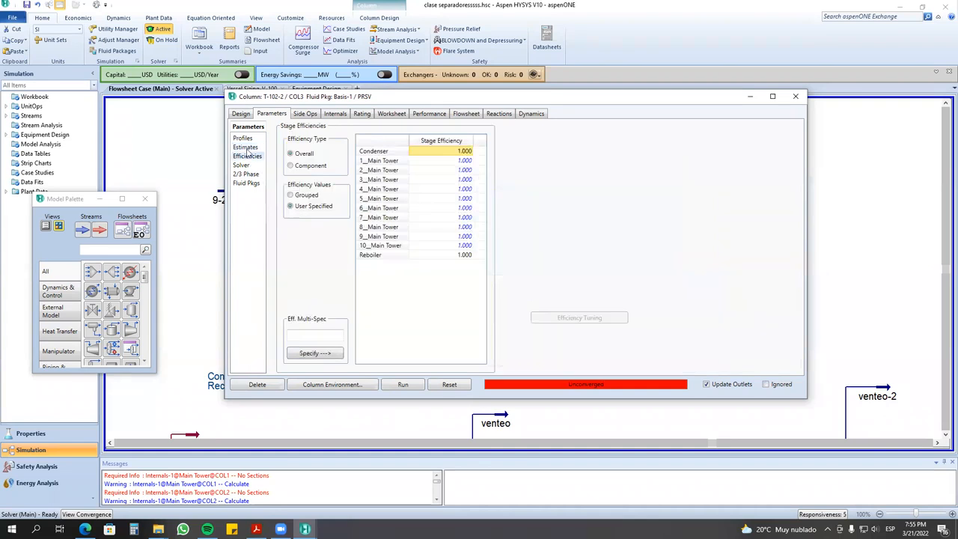
click(242, 139)
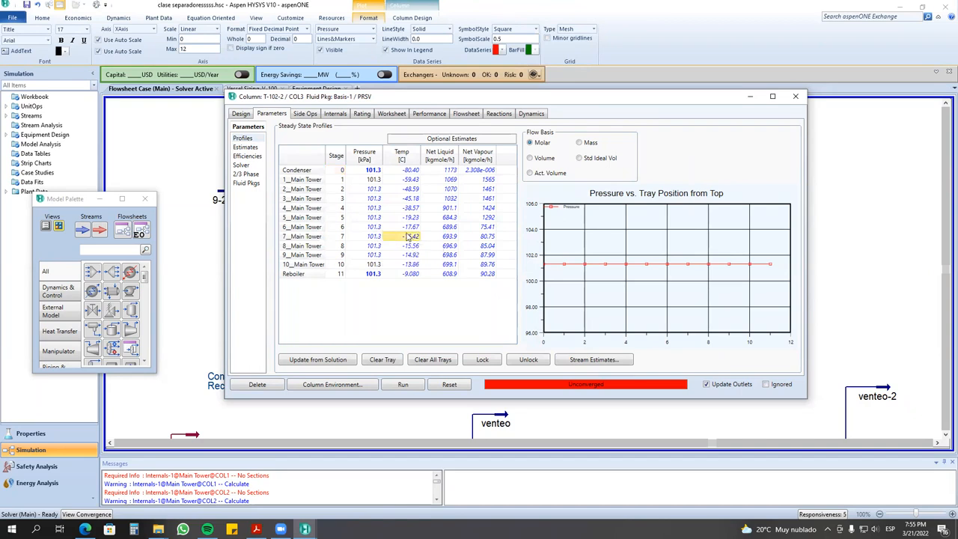
click(245, 115)
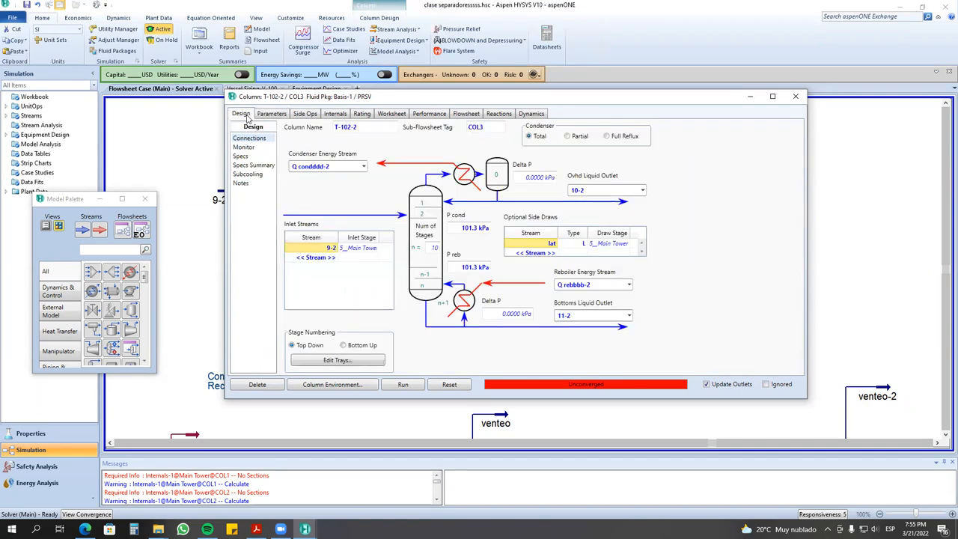
click(240, 157)
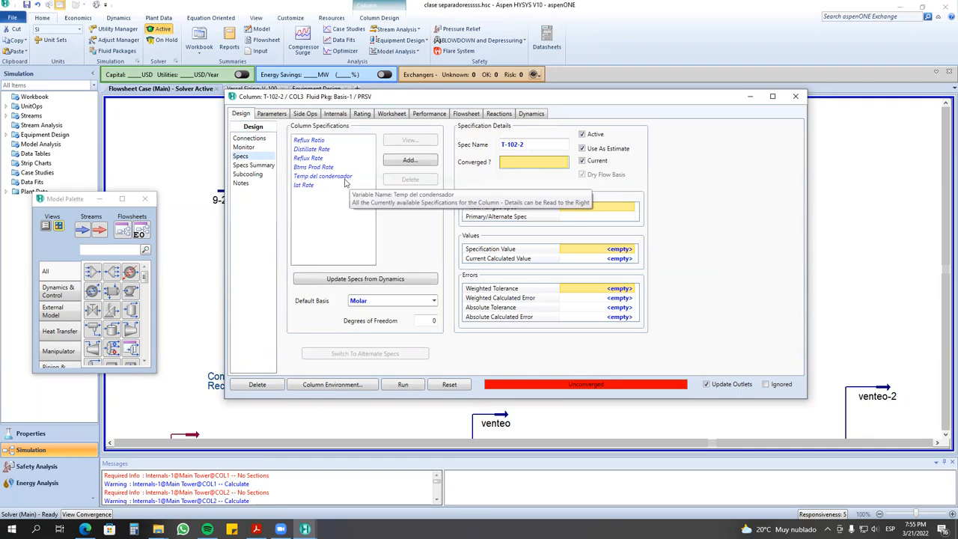
- Set the draw stage of T-102-2's side draw lat to 7__Main Tower
click(243, 140)
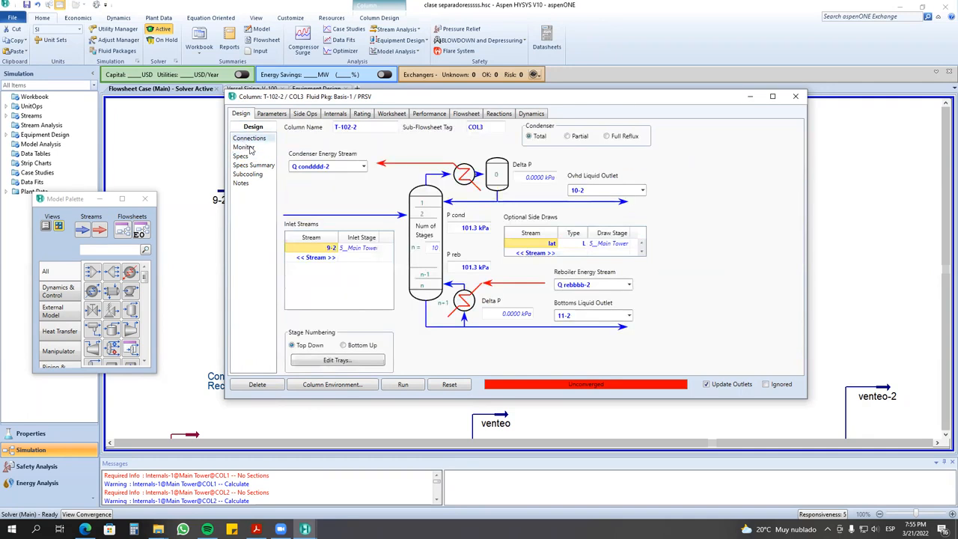
click(630, 246)
click(610, 331)
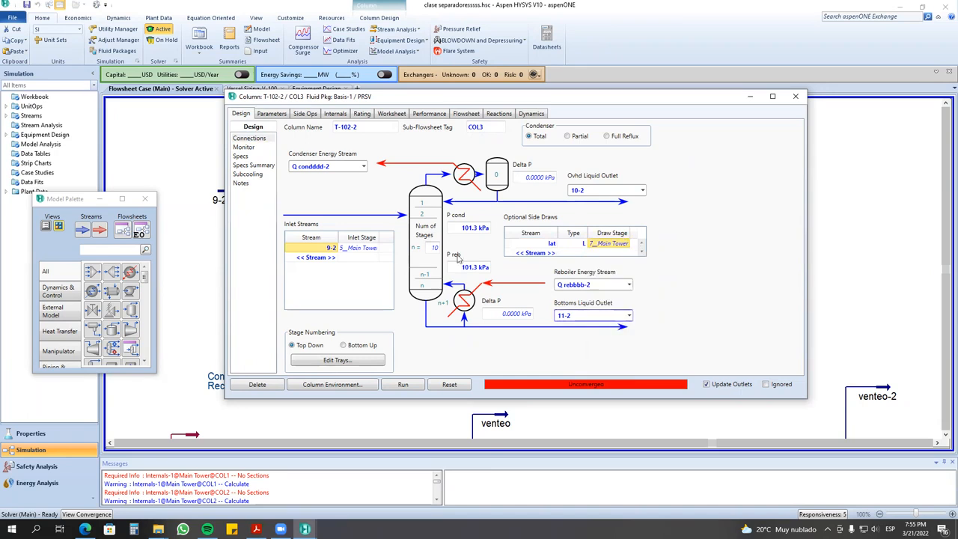
- Add a column temperature specification for stage 7__Main Tower with a spec value of -16 C
click(241, 155)
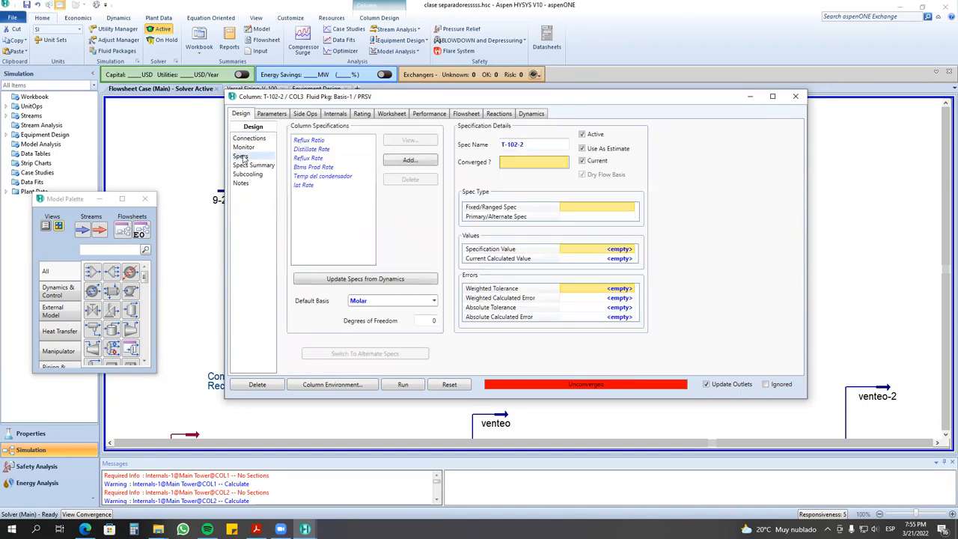
click(409, 160)
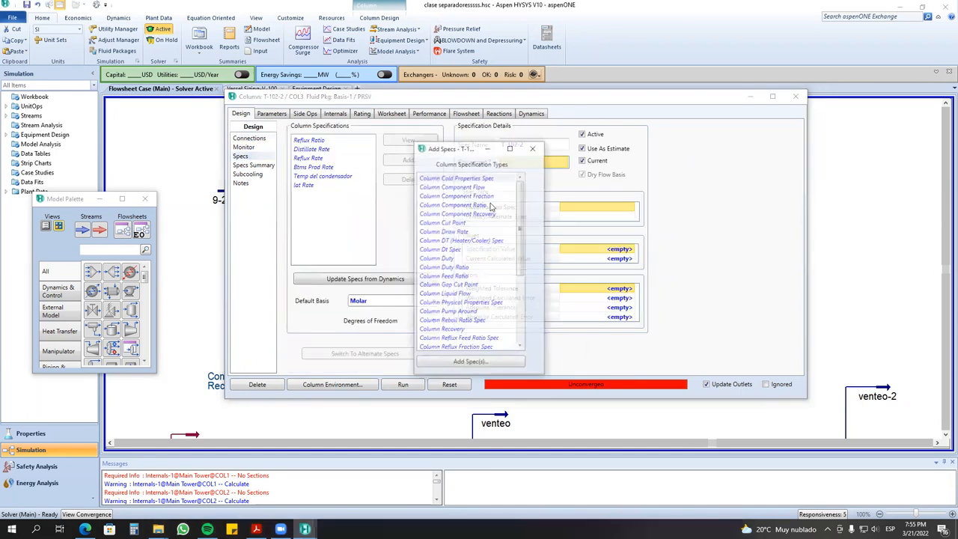
scroll(511, 338, down, 5)
click(446, 259)
click(465, 363)
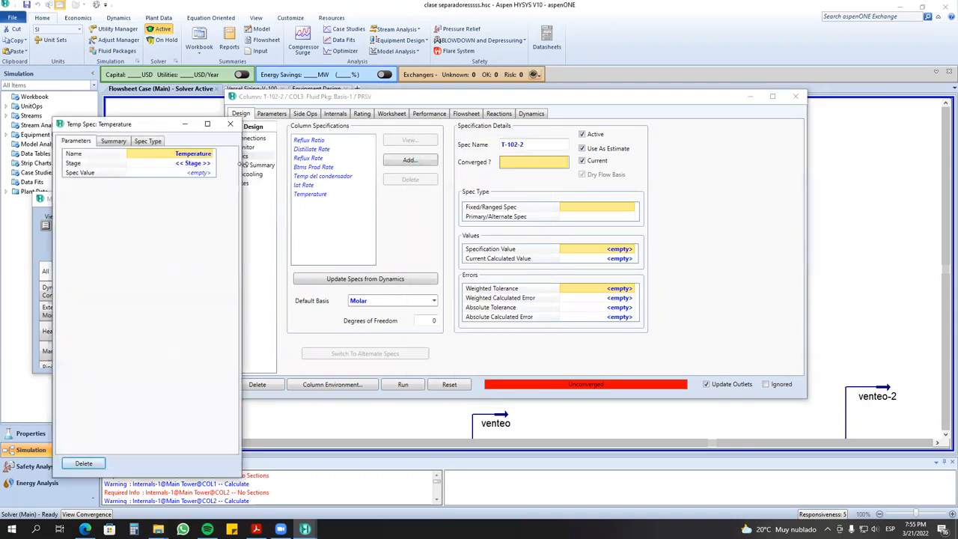
click(214, 166)
click(175, 246)
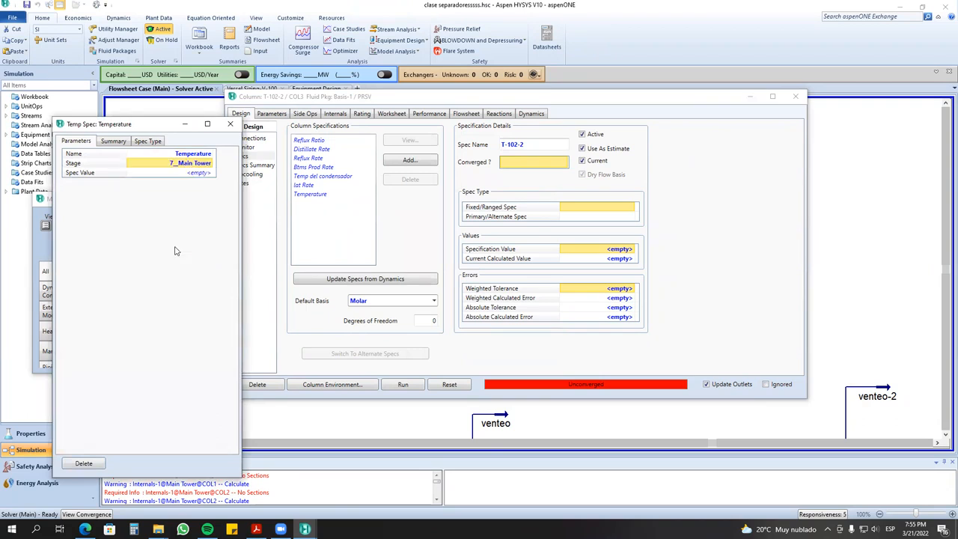
click(196, 173)
click(195, 172)
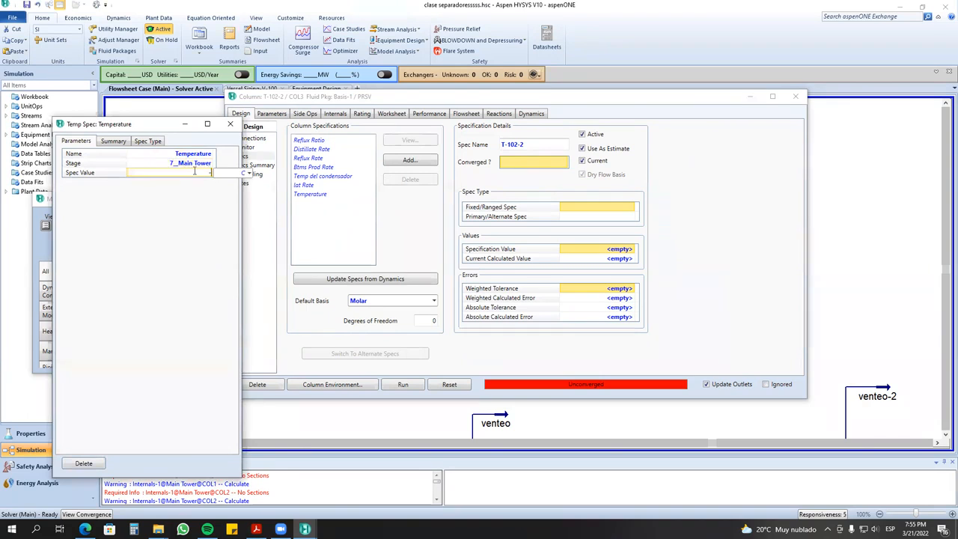
key(Return)
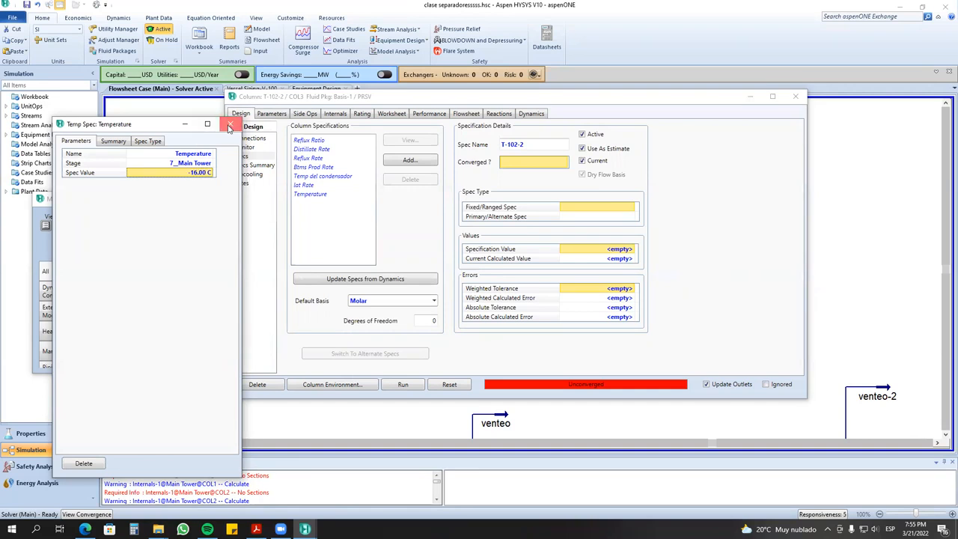
click(230, 126)
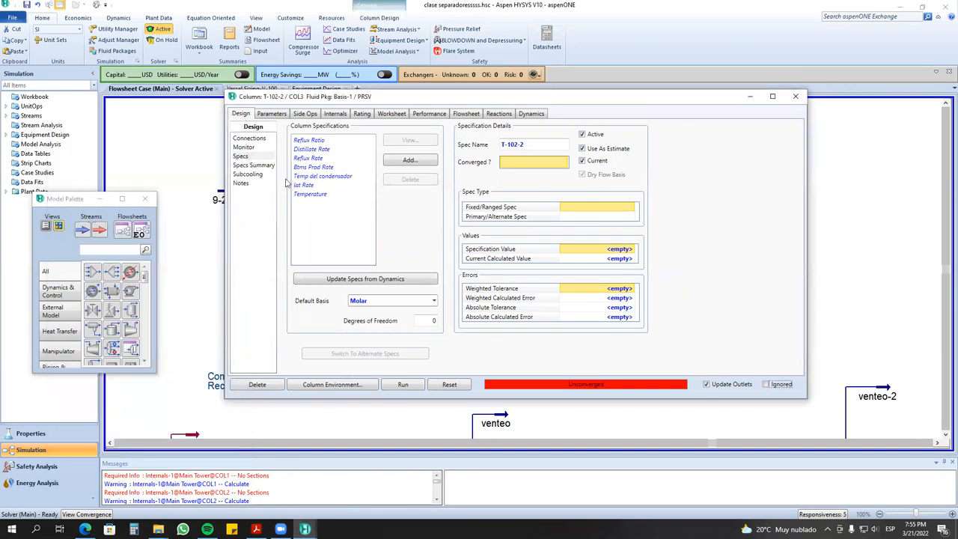
- Deactivate the lat Rate specification and activate the new Temperature specification so the column solves
click(255, 165)
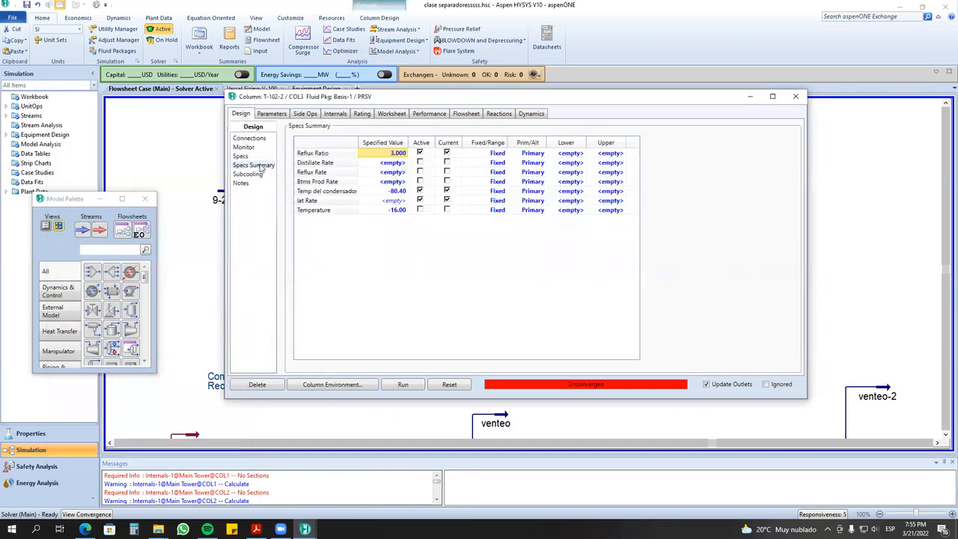
click(420, 201)
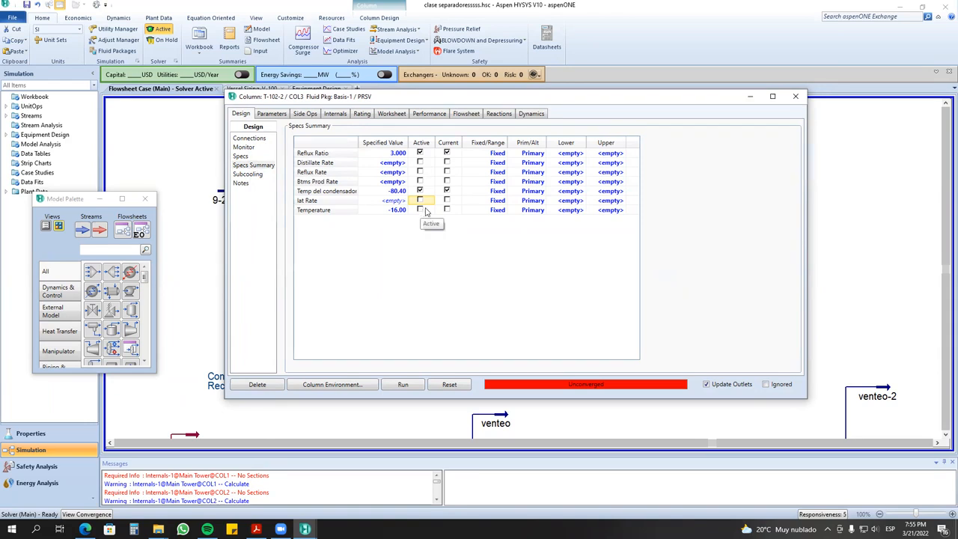
click(420, 211)
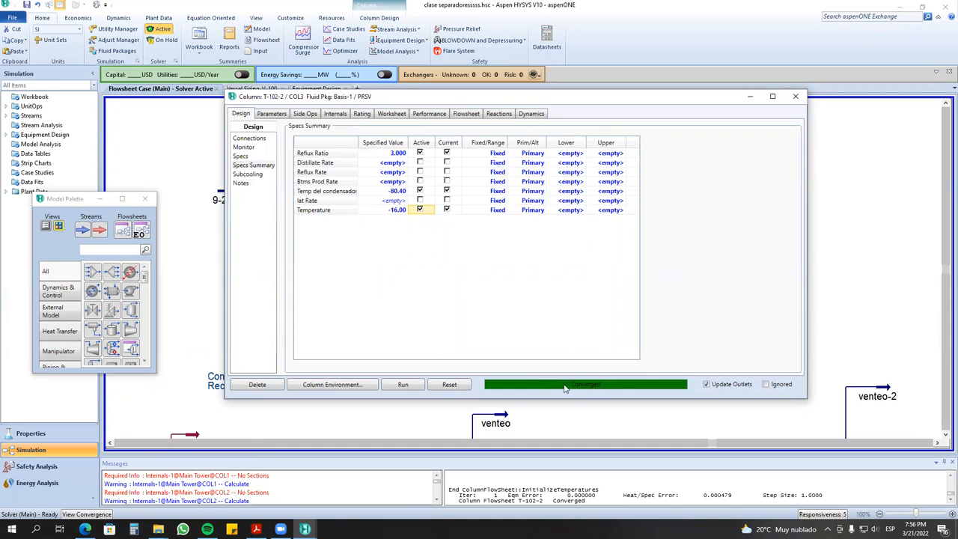
click(240, 157)
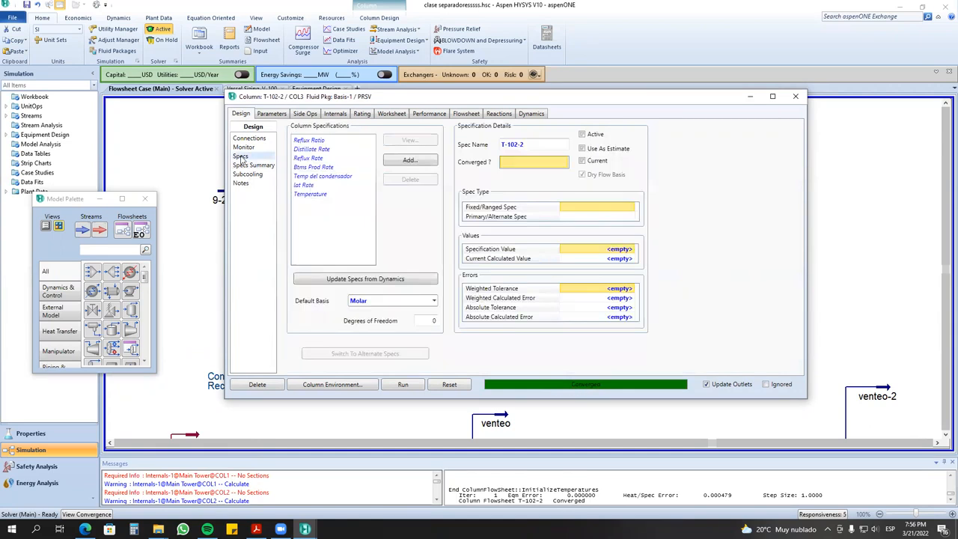
- Examine the composition of the lat stream on the flowsheet, comparing its propane, n-butane and n-pentane mole fractions
click(750, 95)
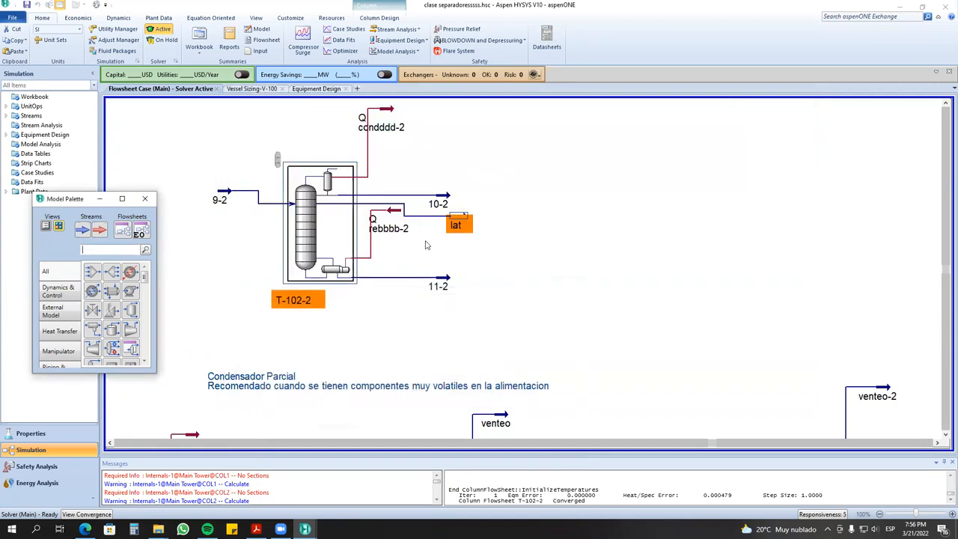
double_click(487, 222)
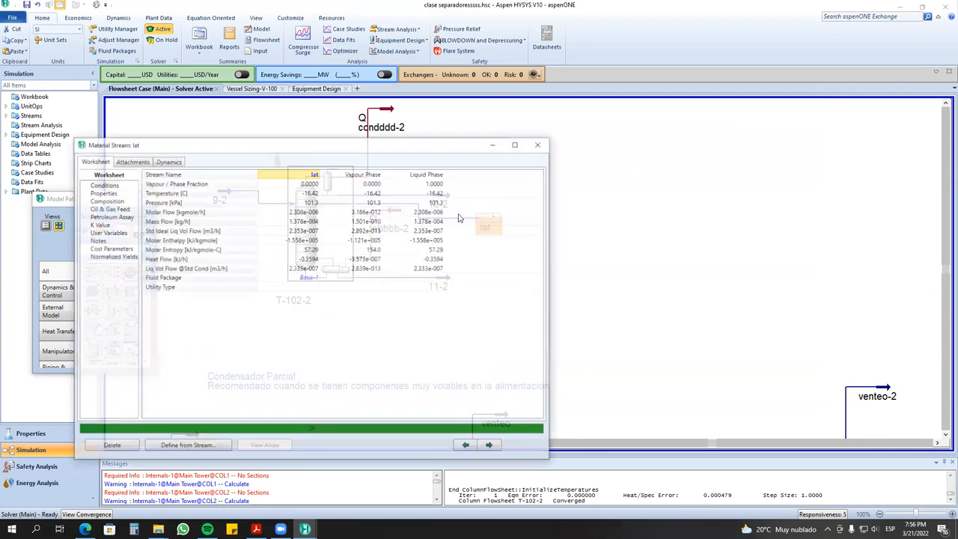
click(106, 202)
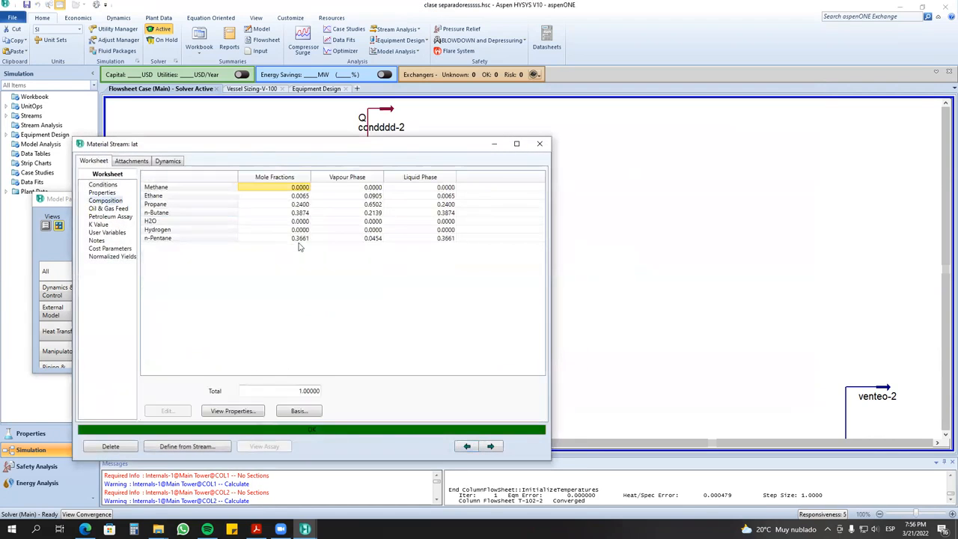
click(302, 214)
click(302, 239)
click(301, 214)
click(303, 204)
click(302, 214)
click(301, 238)
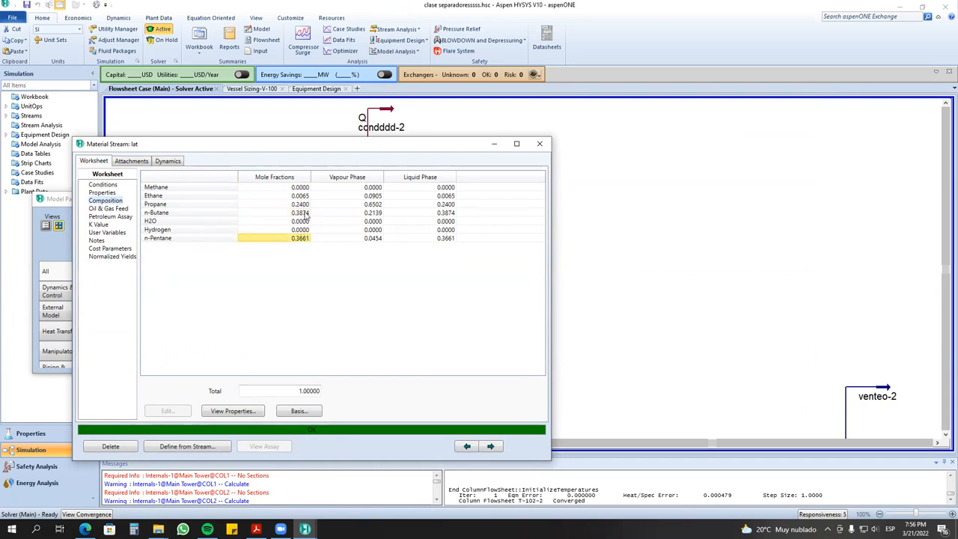
click(303, 215)
click(303, 205)
click(539, 143)
- Reopen column T-102-2 and display its steady-state profiles and composition estimates
double_click(315, 224)
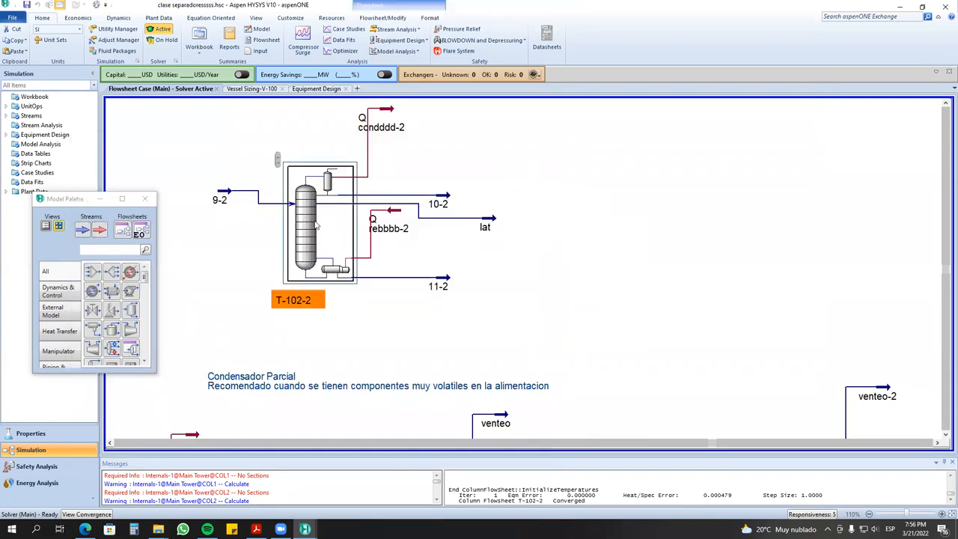
click(272, 113)
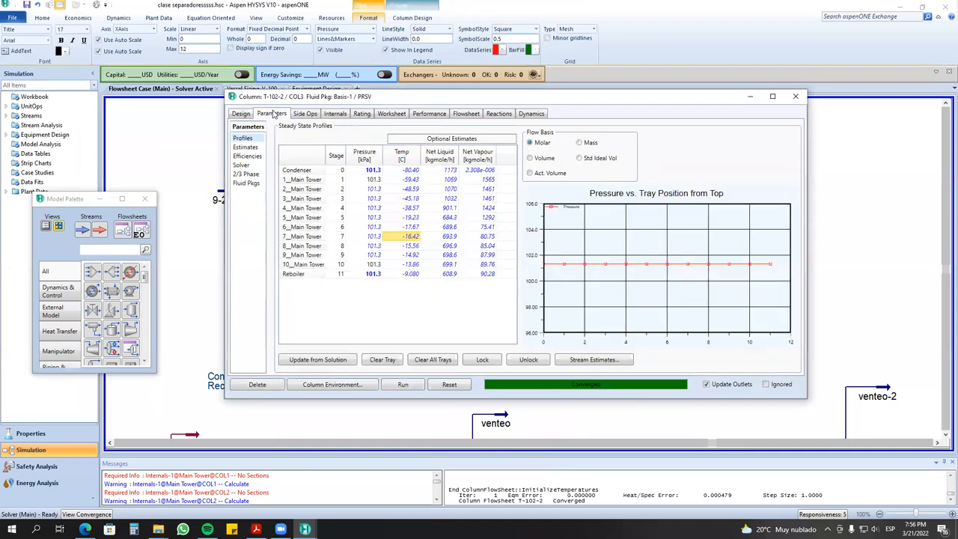
click(248, 147)
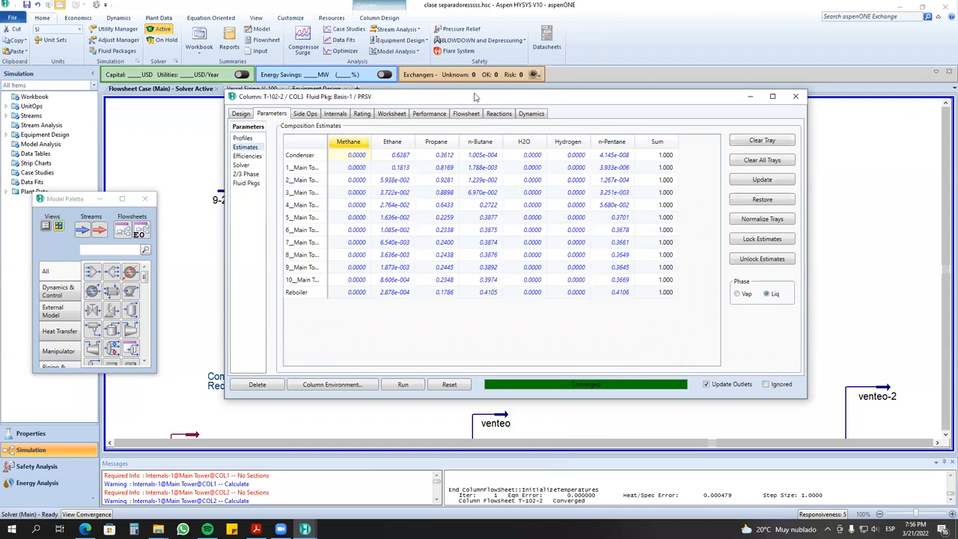
- Move the T-102-2 window clear of the flowsheet and space out product streams 11-2, 10-2 and lat beside the column
drag(490, 97, 426, 342)
drag(447, 278, 533, 249)
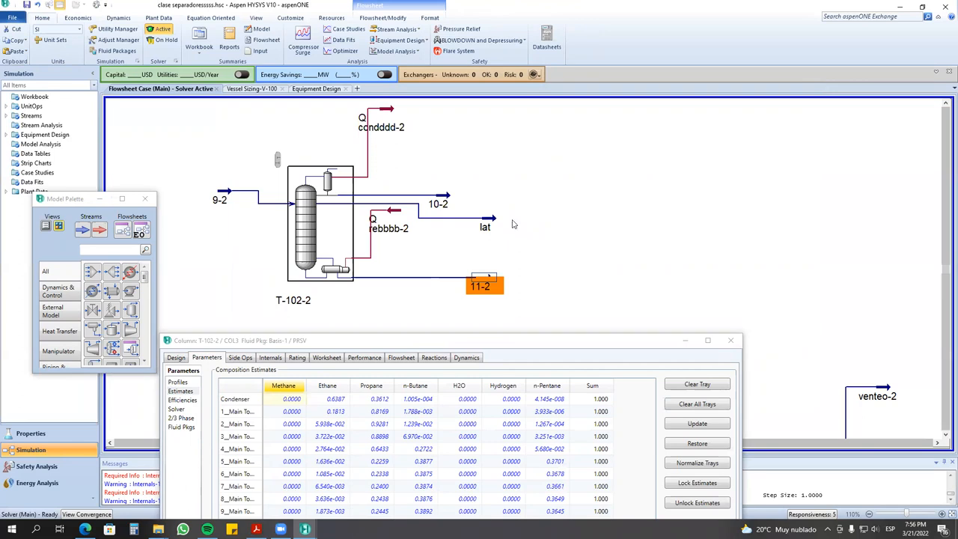
click(442, 200)
drag(442, 201, 465, 185)
click(490, 227)
drag(490, 228, 450, 247)
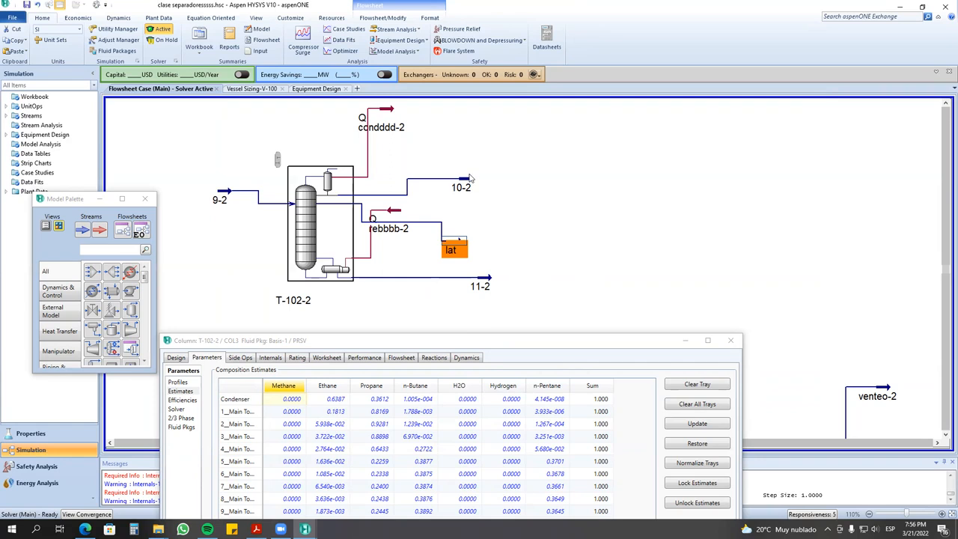
click(482, 286)
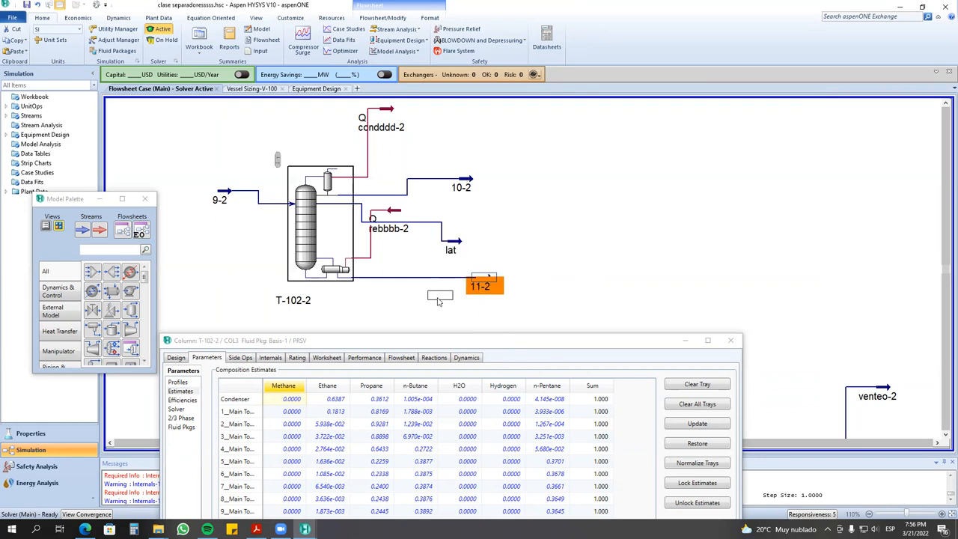
- Bring the T-102-2 window back over the flowsheet and review its connections, specifications, composition estimates and steady-state profiles
drag(460, 344, 567, 128)
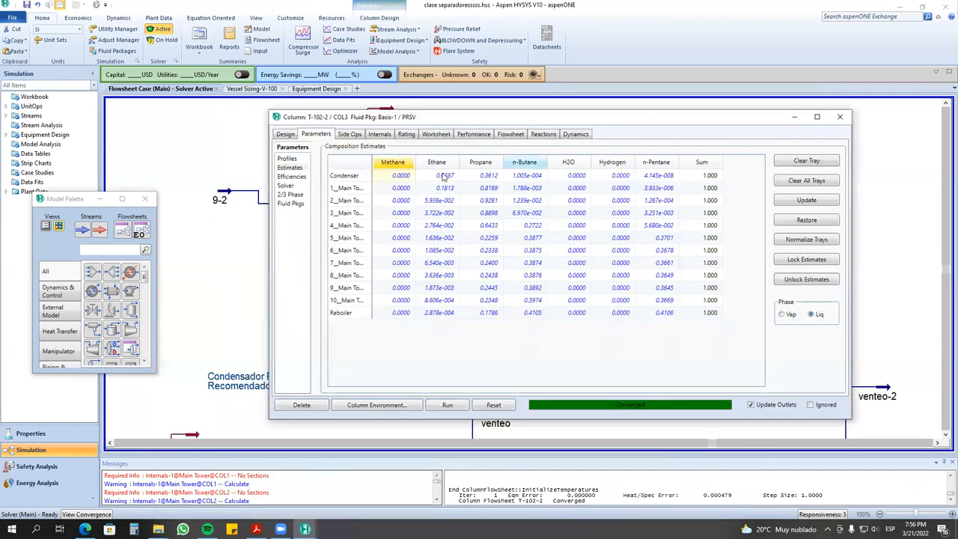
click(286, 134)
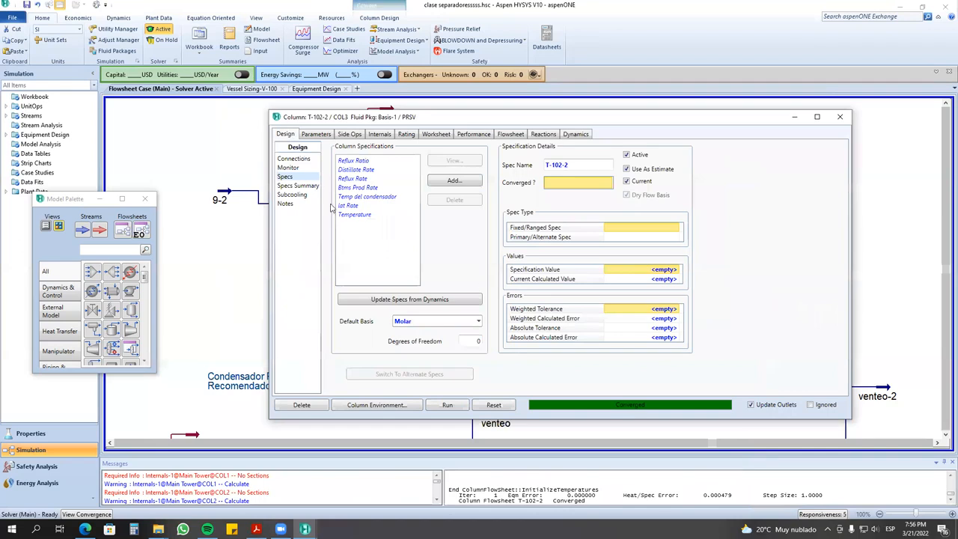
click(293, 159)
click(480, 271)
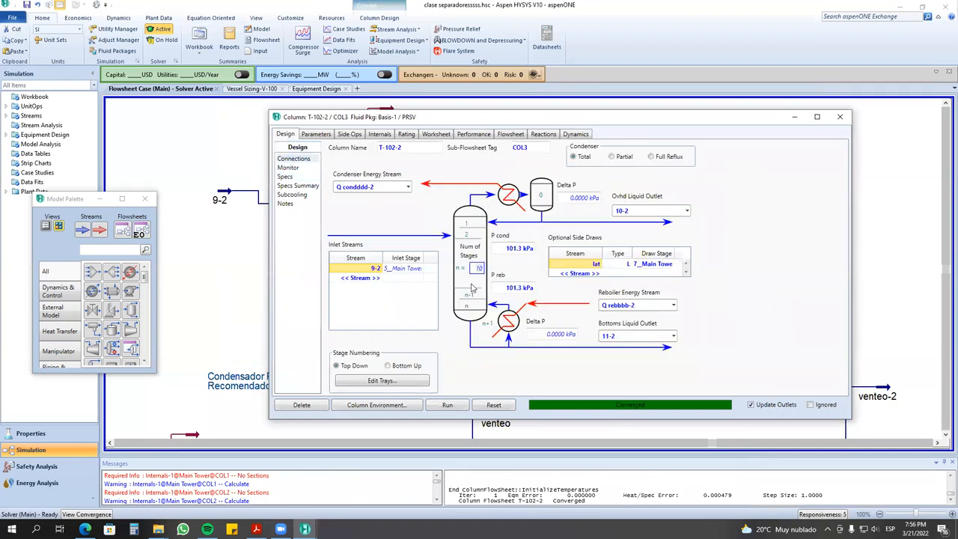
click(288, 177)
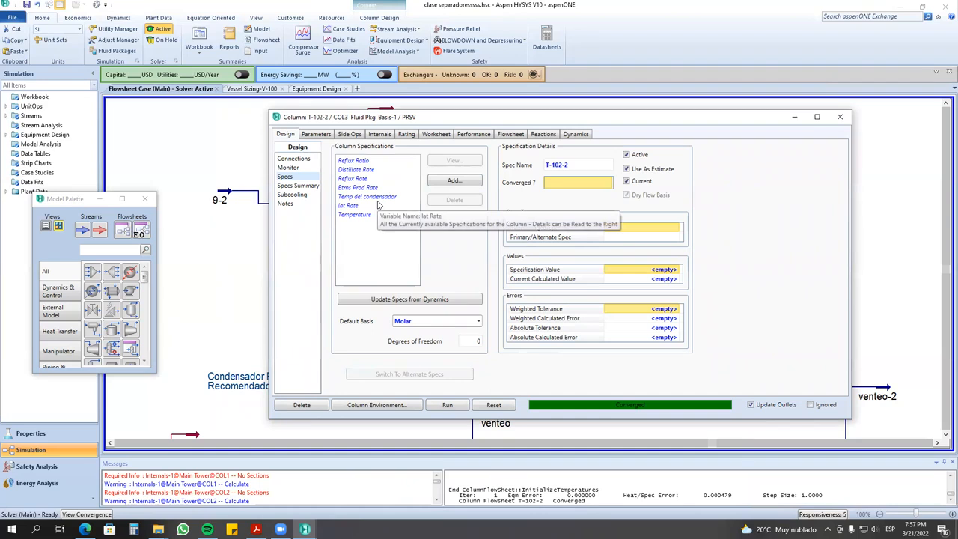
click(314, 136)
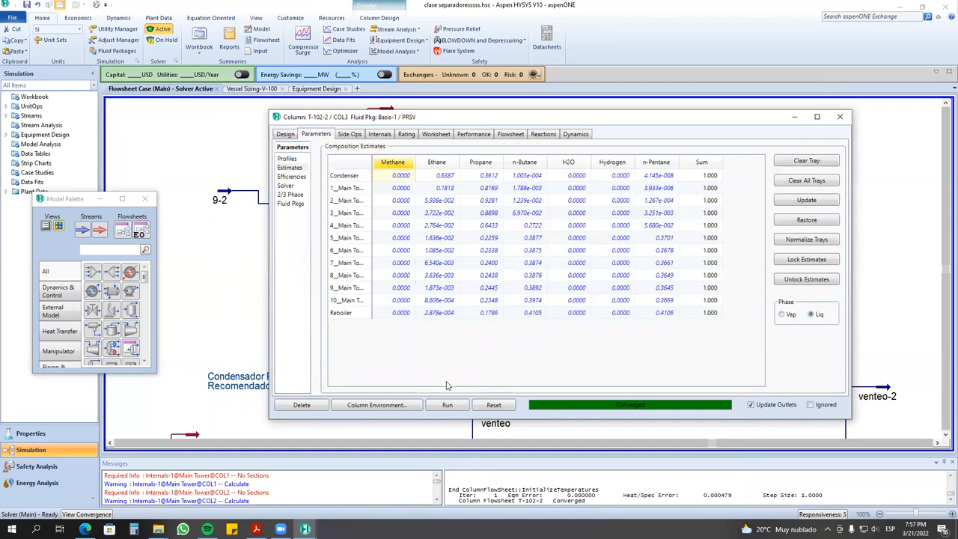
click(294, 161)
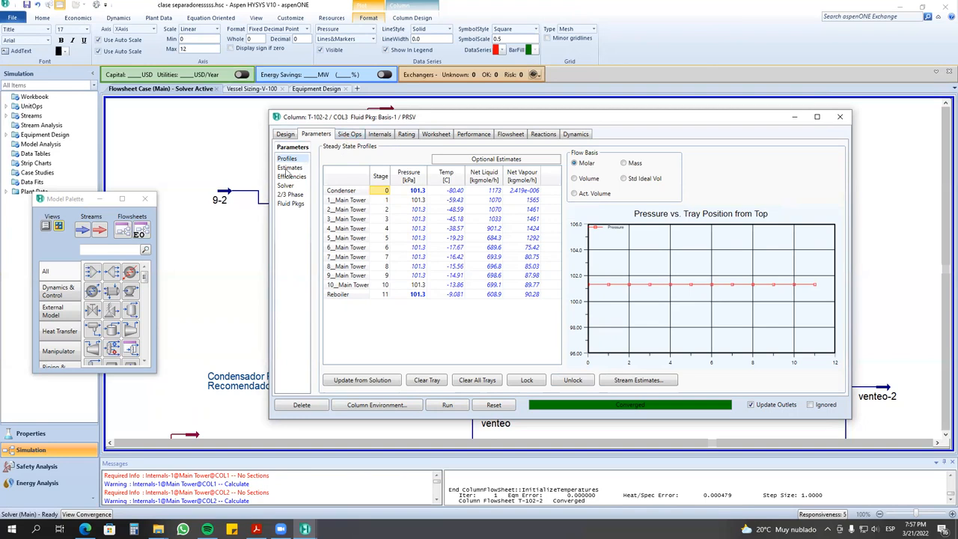
- Switch to the PETROQUIMICA folder window in File Explorer and go to the Nuevo vol (G:) drive
click(158, 529)
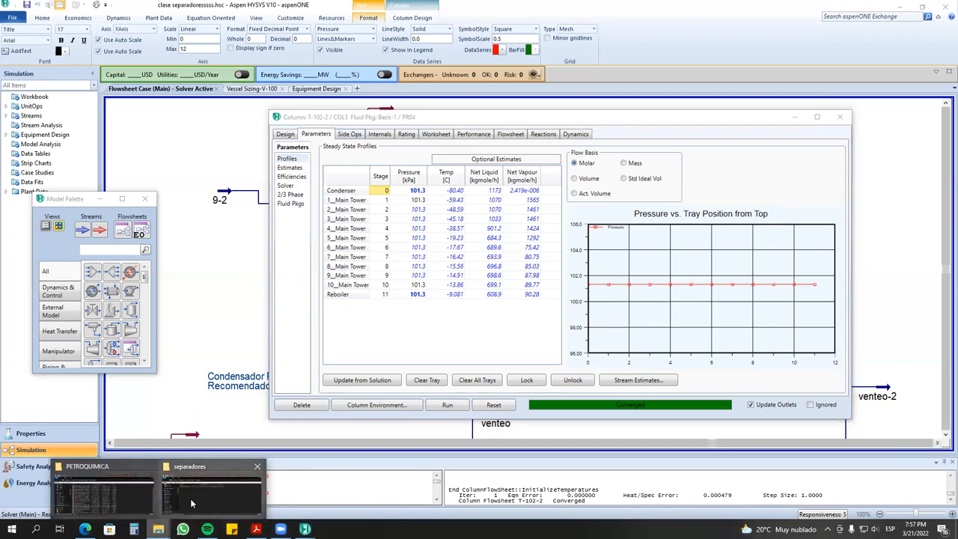
click(105, 490)
click(434, 361)
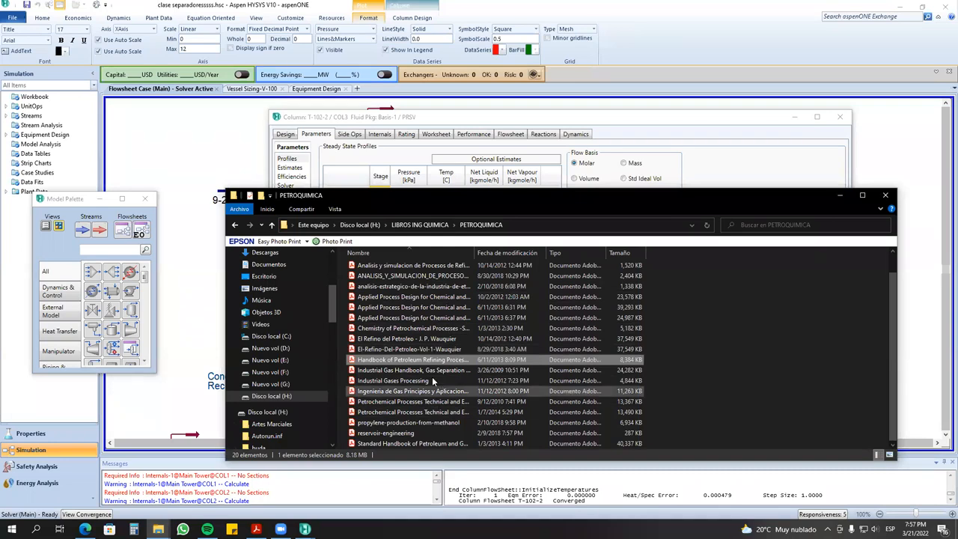
mouse_move(330, 316)
mouse_down()
mouse_move(332, 359)
mouse_move(331, 334)
mouse_up()
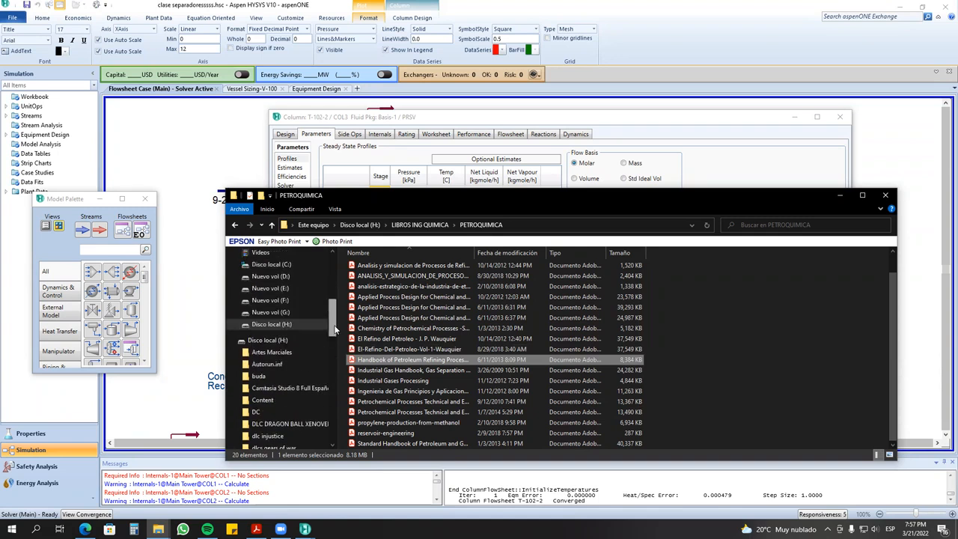
click(271, 313)
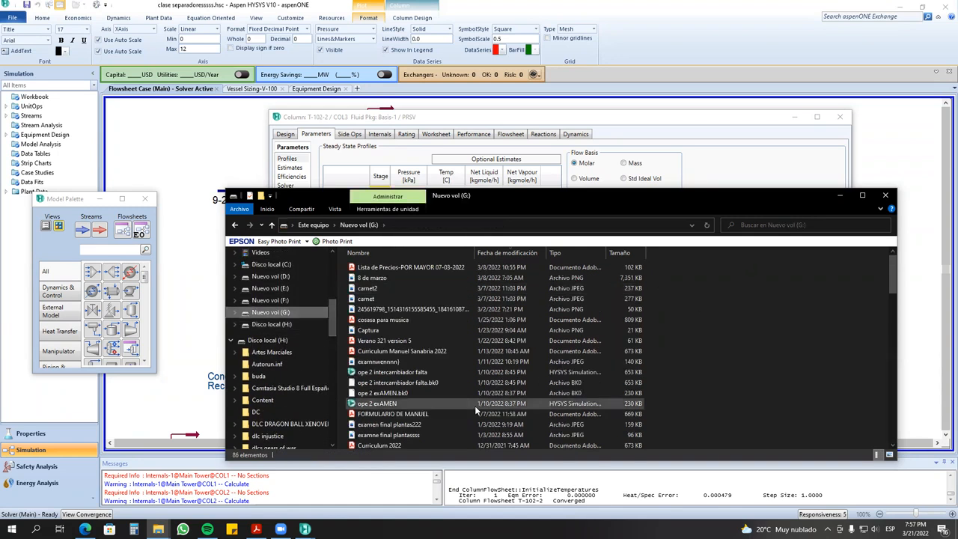
- Look through the Trabajos Aspen folder on the Nuevo vol (G:) drive for example simulations, and leave the folder
scroll(477, 411, down, 15)
scroll(420, 378, down, 2)
click(411, 351)
double_click(412, 350)
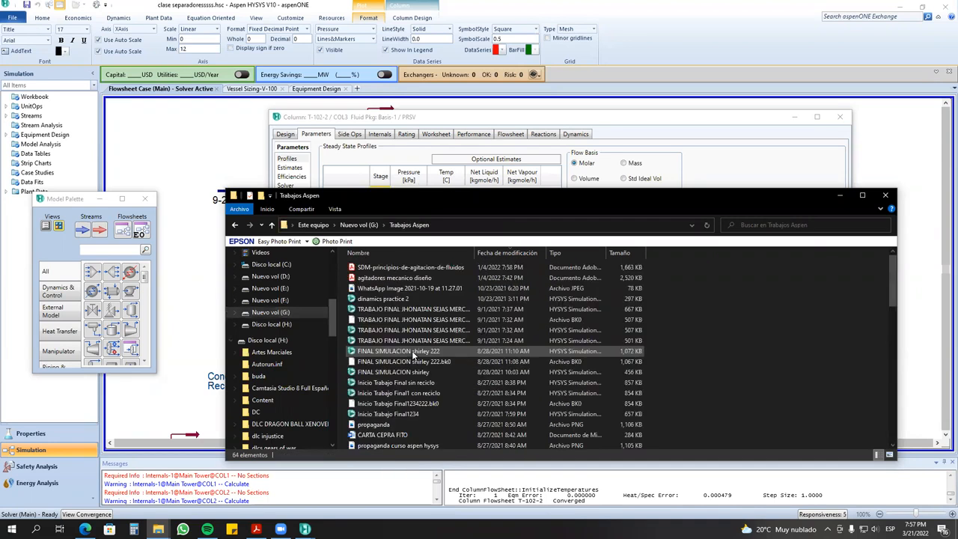
scroll(440, 380, down, 3)
scroll(438, 380, down, 3)
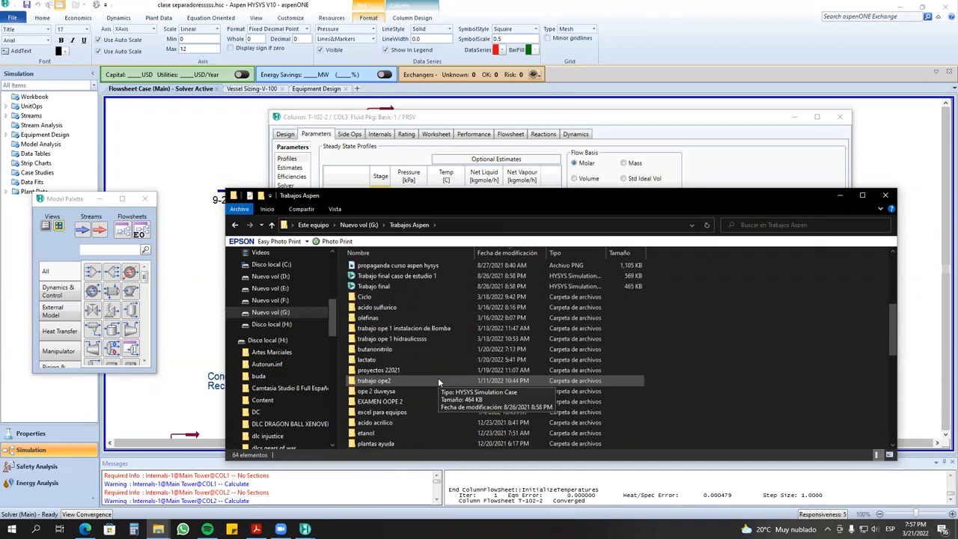
scroll(438, 381, down, 4)
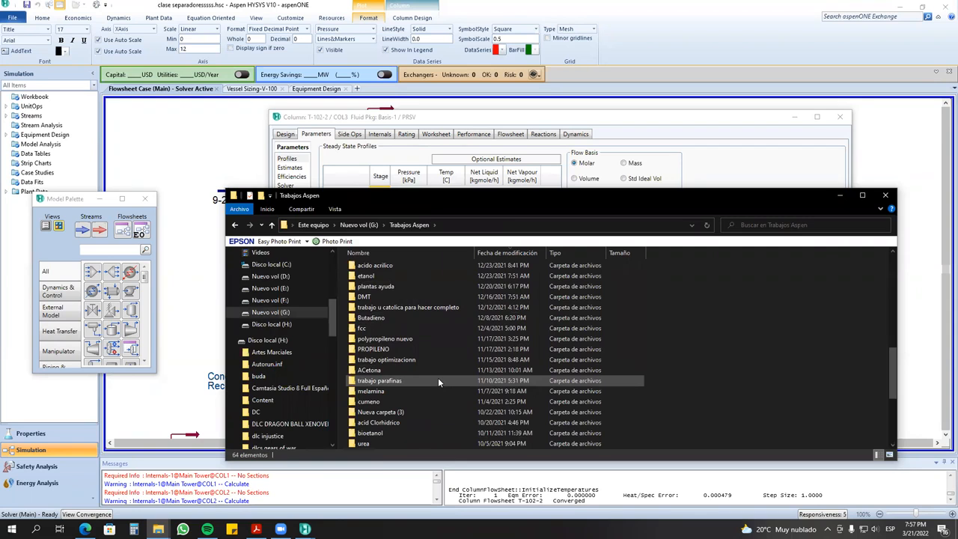
scroll(438, 380, down, 5)
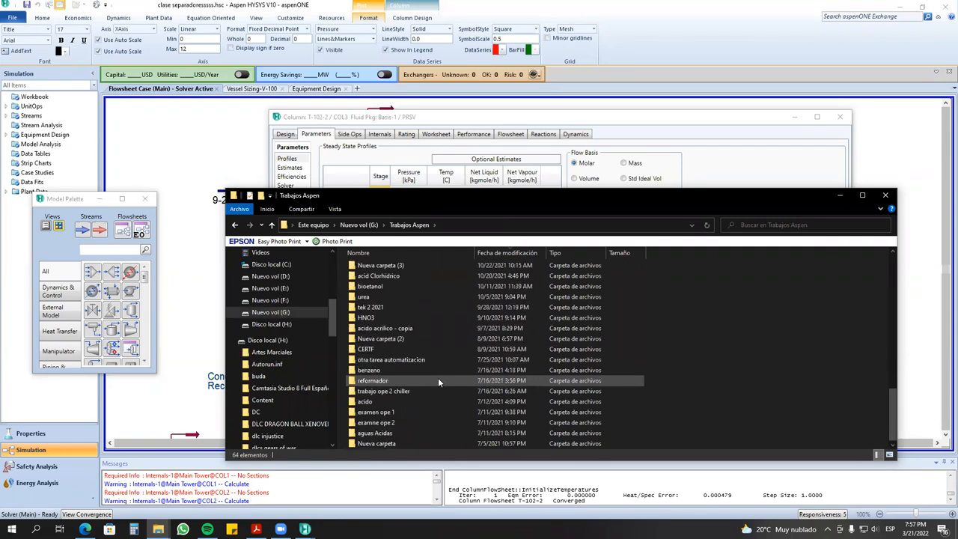
scroll(438, 380, down, 8)
click(236, 225)
click(236, 225)
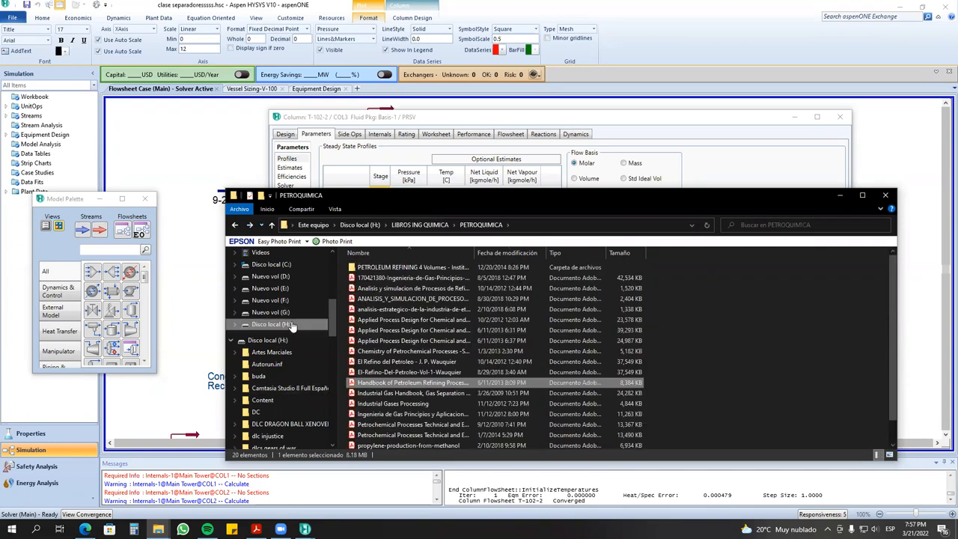
- Search the Nuevo vol (G:) drive for "dme" and open the correcion folder inside dme
click(271, 312)
click(765, 225)
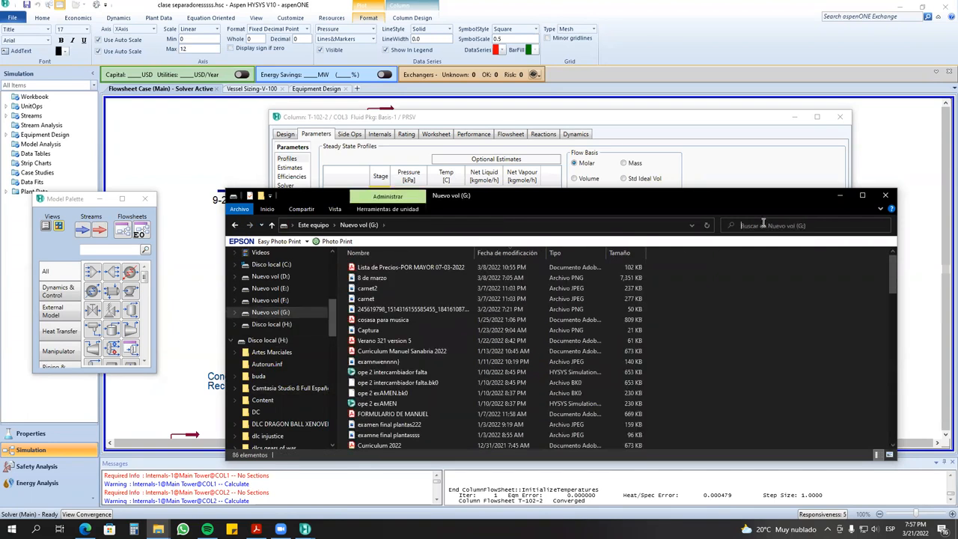
text(dme)
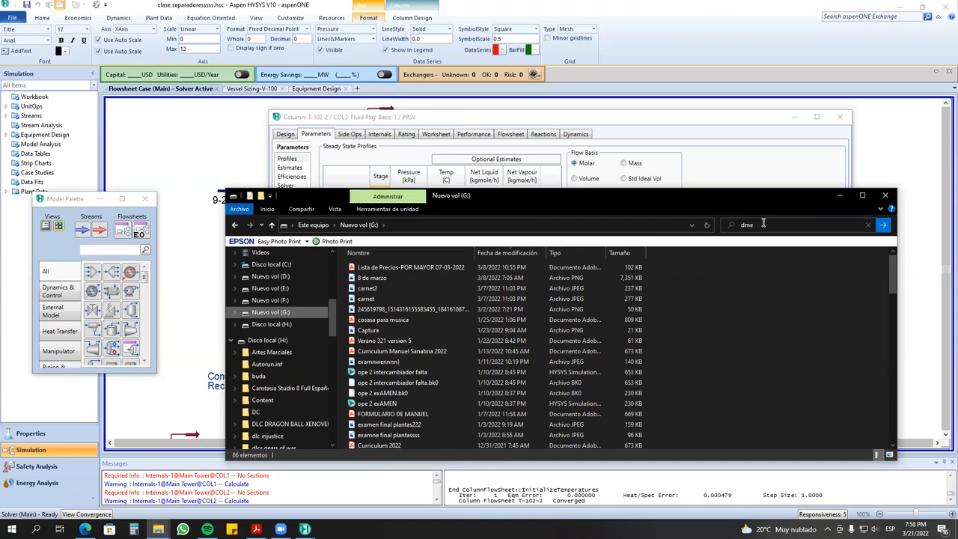
key(Return)
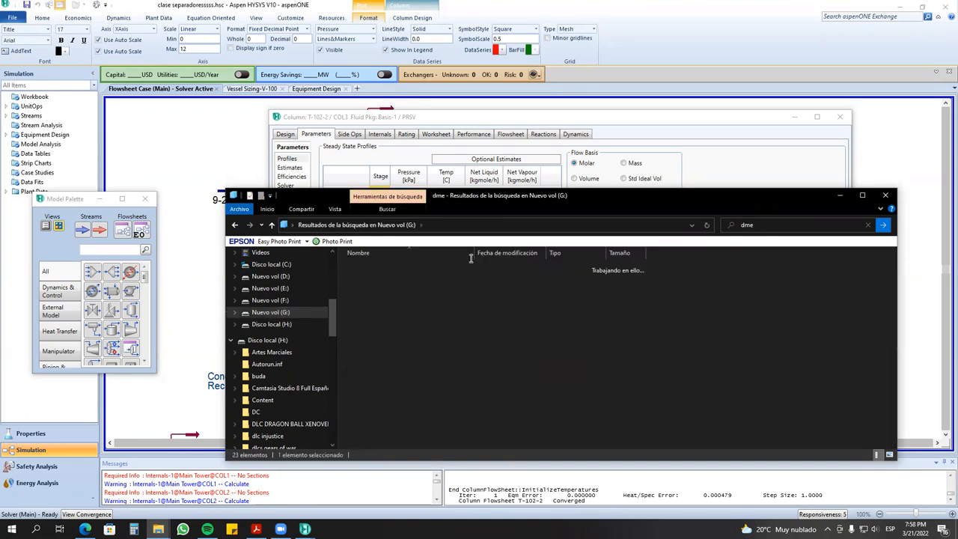
double_click(451, 270)
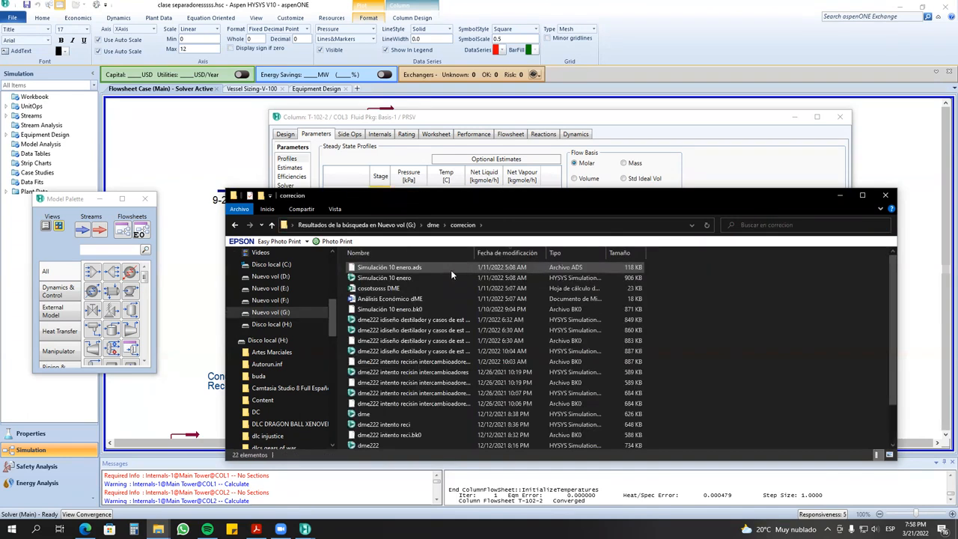
- Open the HYSYS case "dme222 idiseño destilador y casos de est reactor presion normal sin IC" from the correcion folder
scroll(462, 360, down, 1)
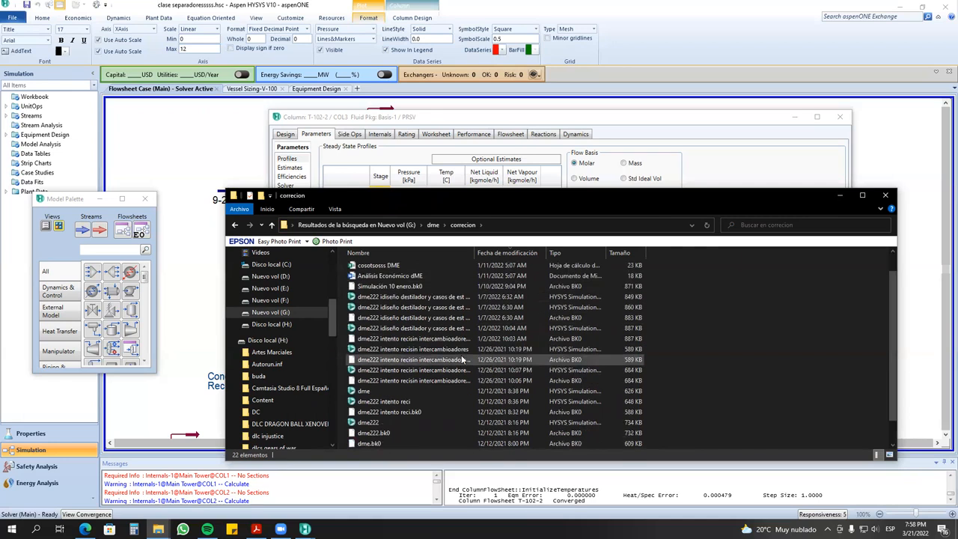
scroll(462, 360, up, 1)
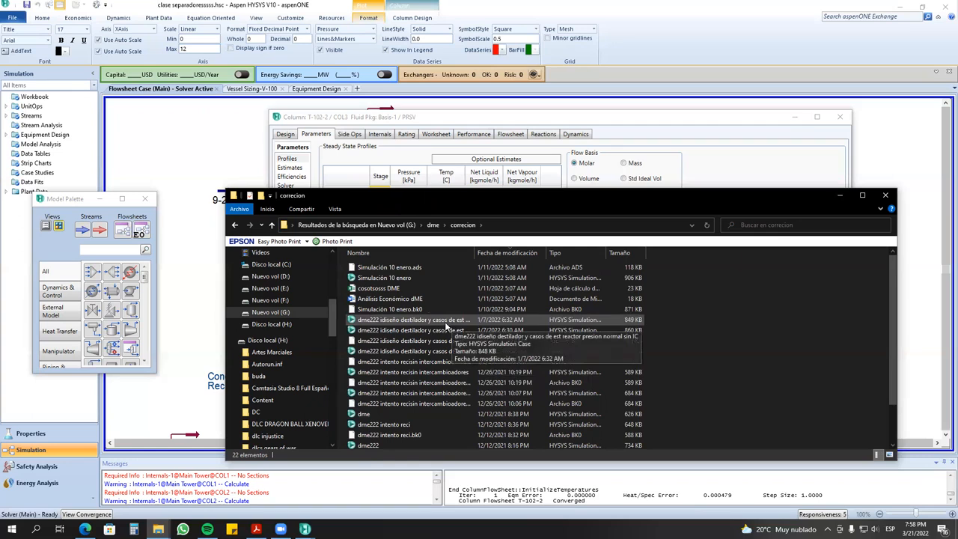
click(444, 323)
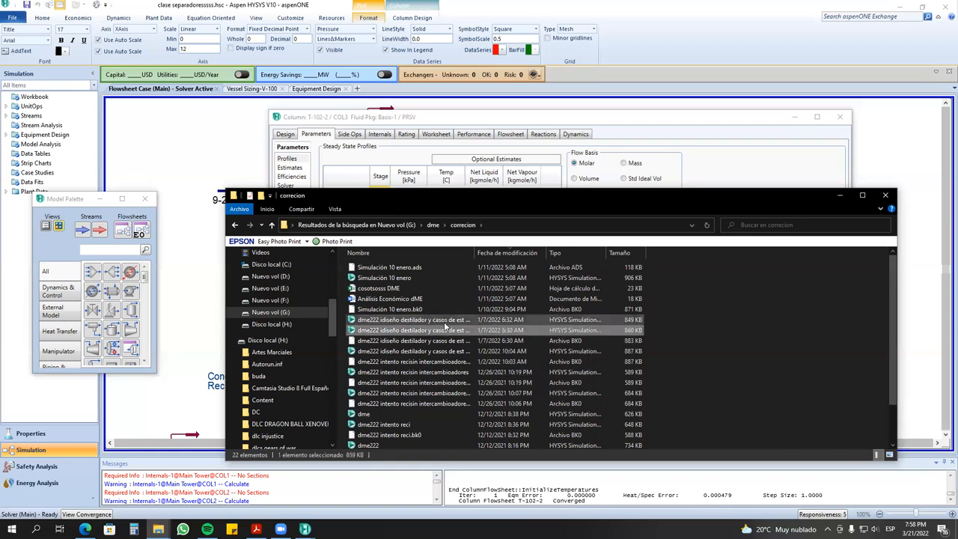
click(445, 323)
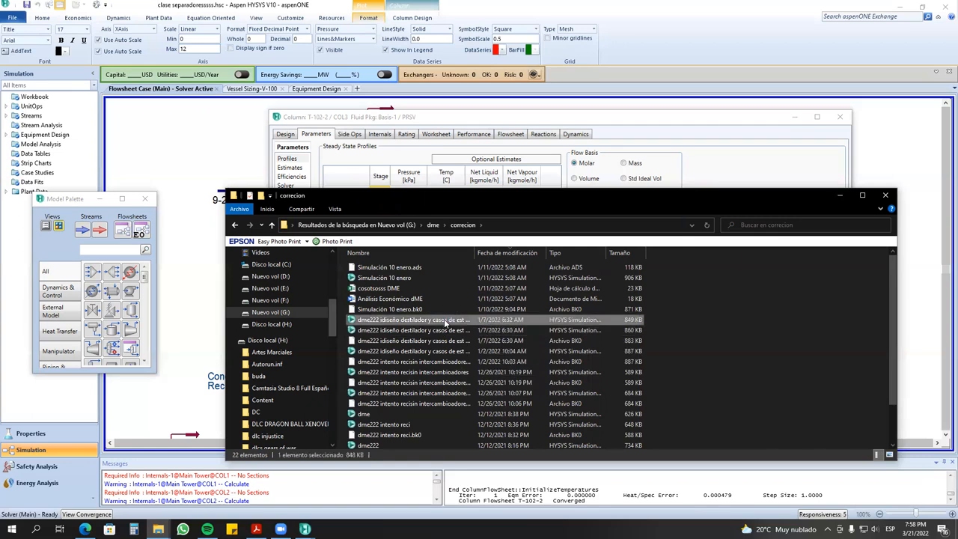
double_click(444, 323)
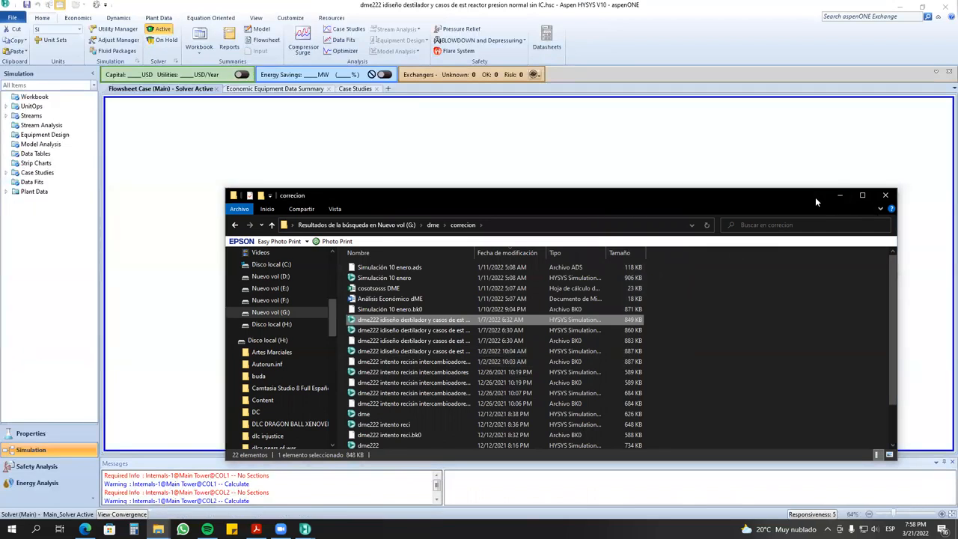
- Open the 1/2/2022 case "dme222 idiseño destilador y casos de est reactor" and close the previous DME case without saving
drag(816, 199, 777, 176)
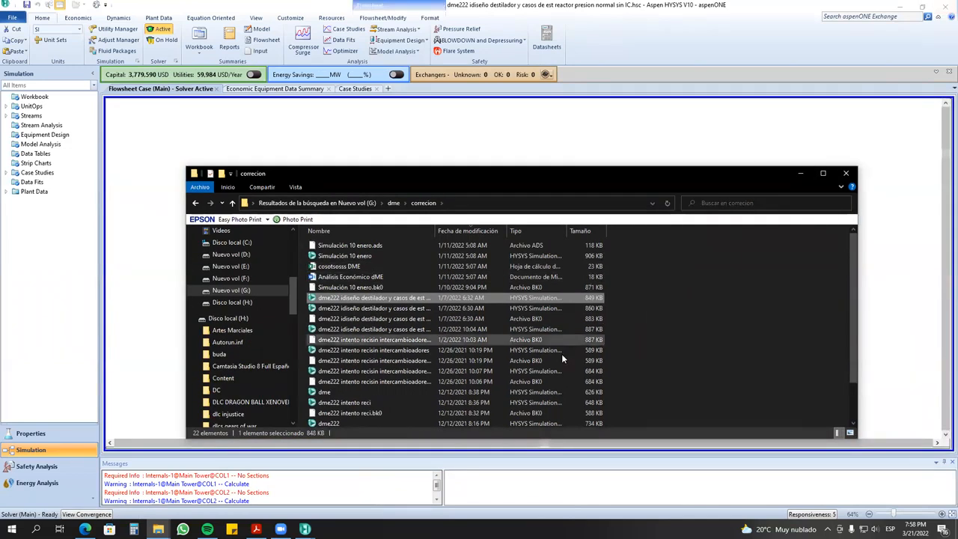
scroll(560, 358, down, 2)
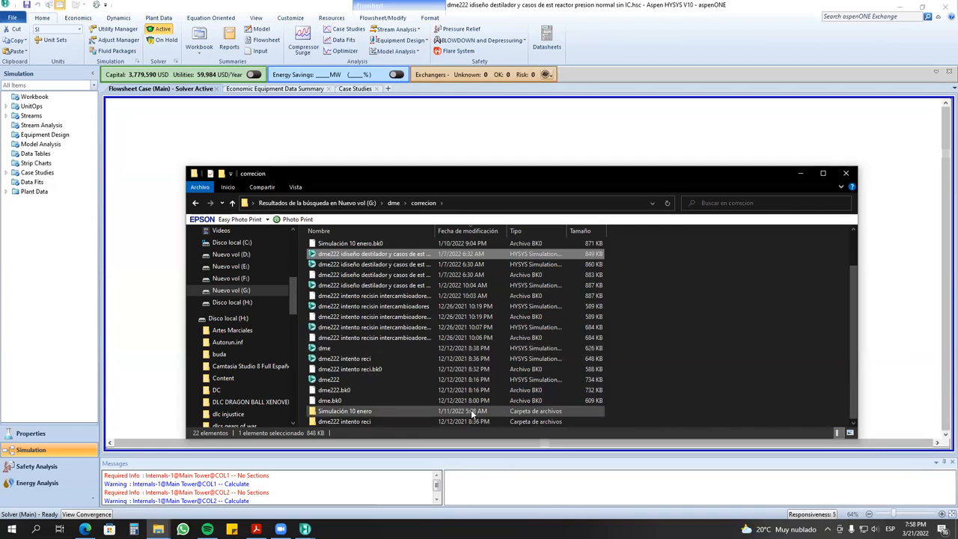
double_click(419, 294)
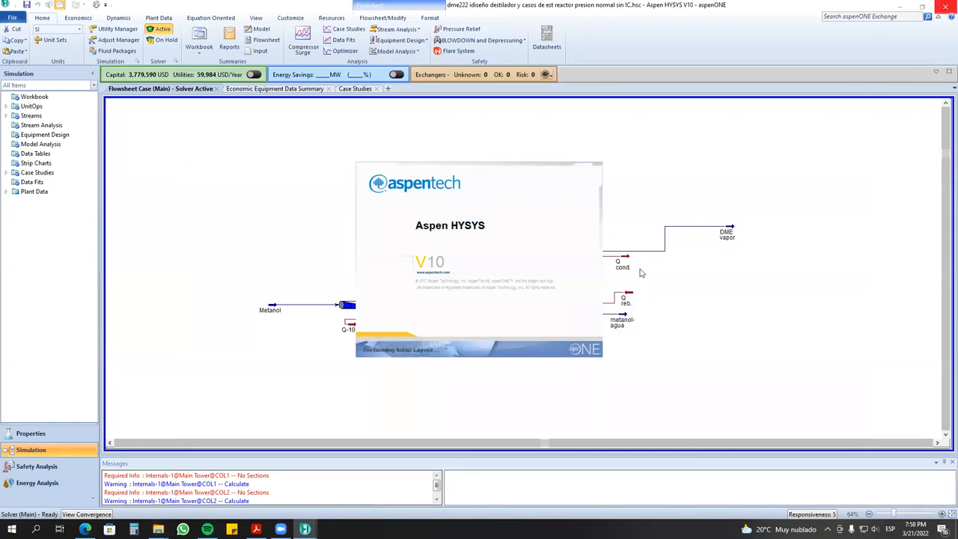
click(517, 302)
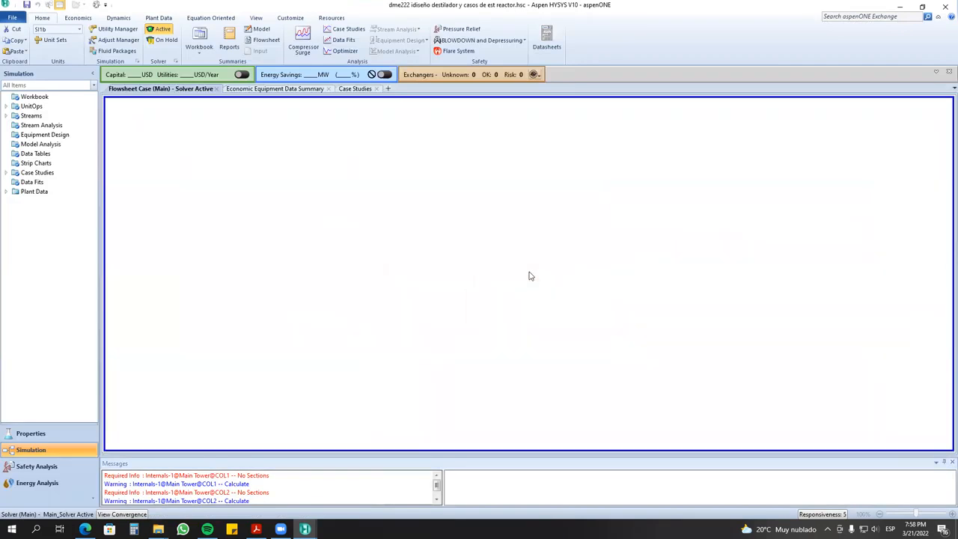
- Rearrange the flowsheet around column T-100, spacing out the column and its metanol-agua and DME vapor product streams
scroll(728, 207, up, 2)
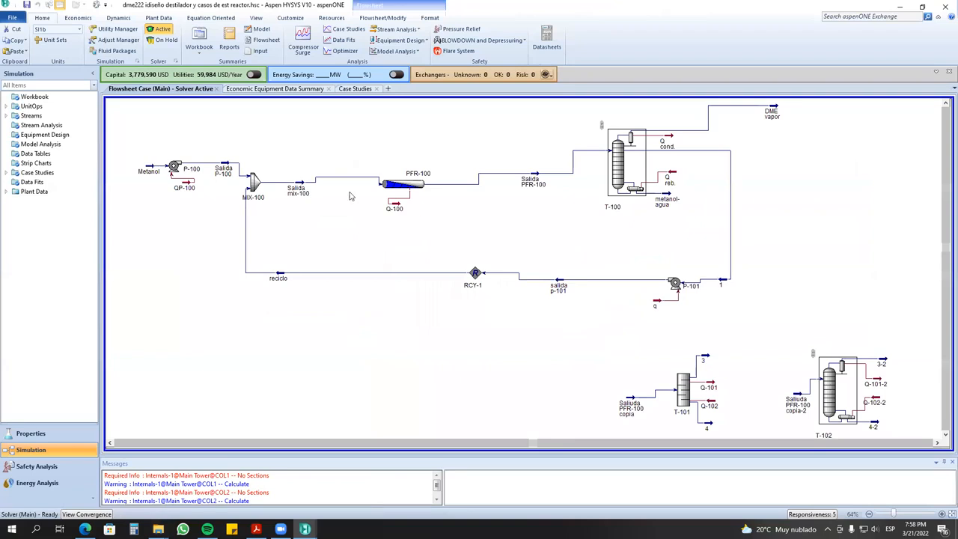
drag(636, 170, 608, 179)
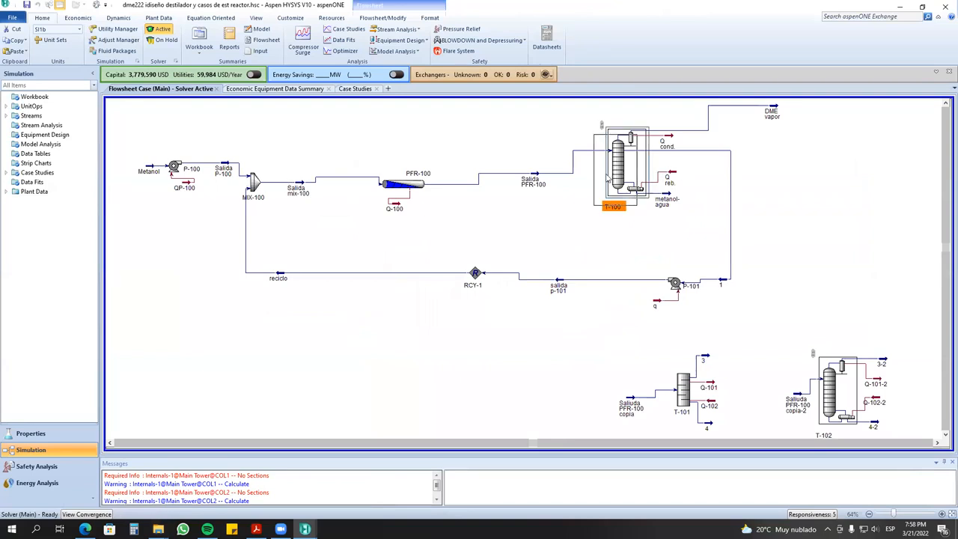
drag(662, 196, 663, 219)
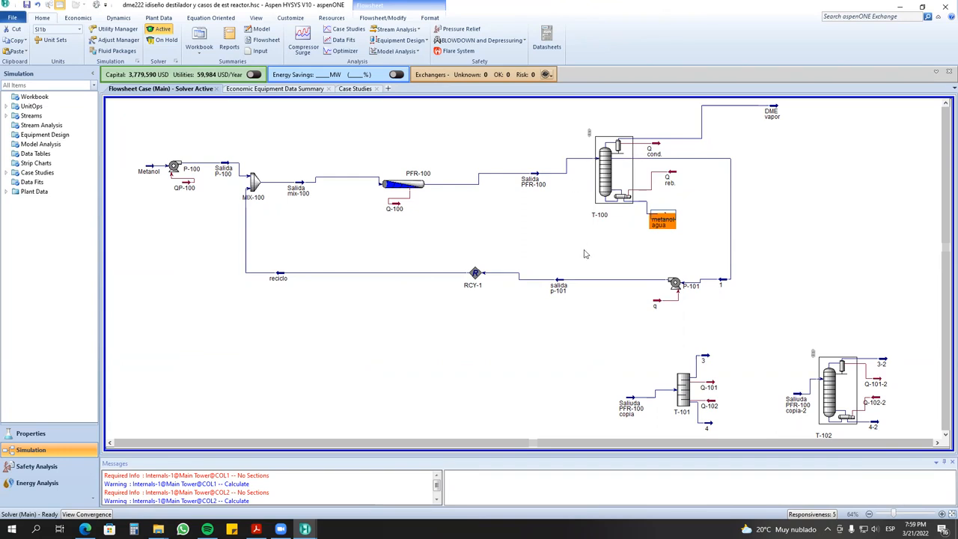
drag(771, 112, 708, 122)
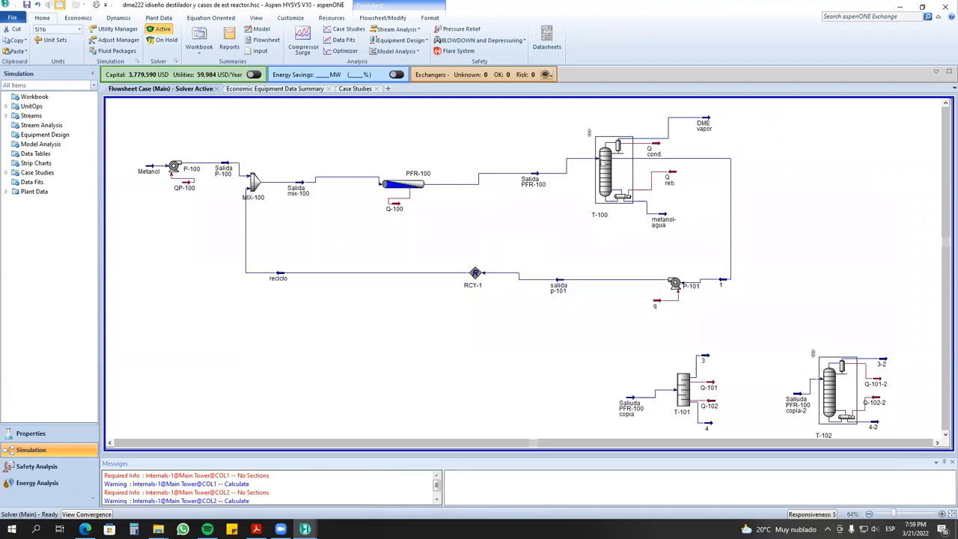
- Open column T-100 and examine its design connections, including the number of stages and the optional side draw
click(615, 186)
double_click(610, 182)
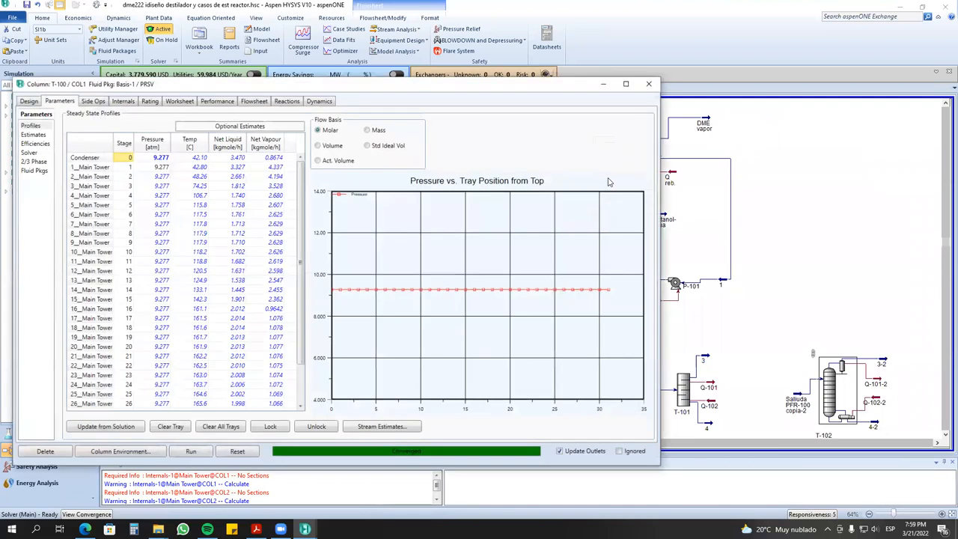
click(28, 102)
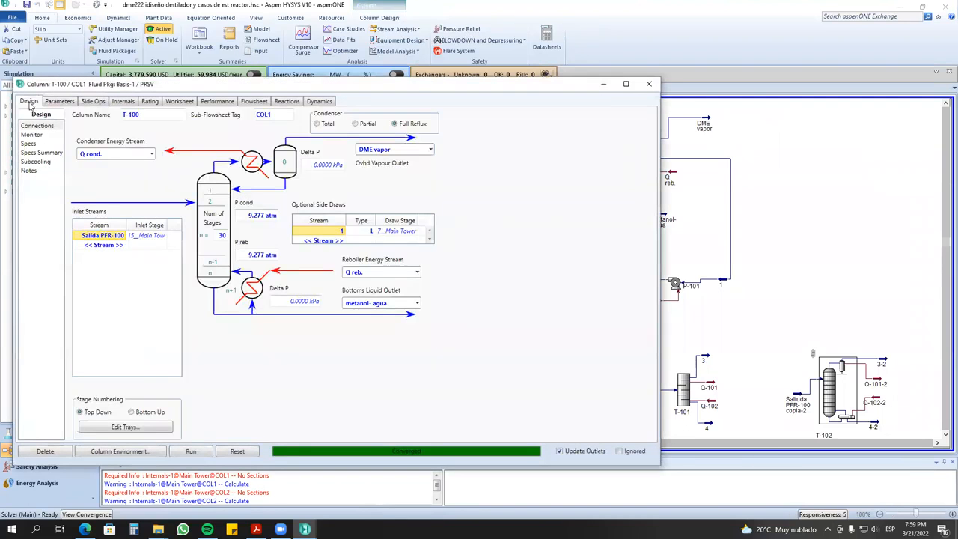
click(221, 235)
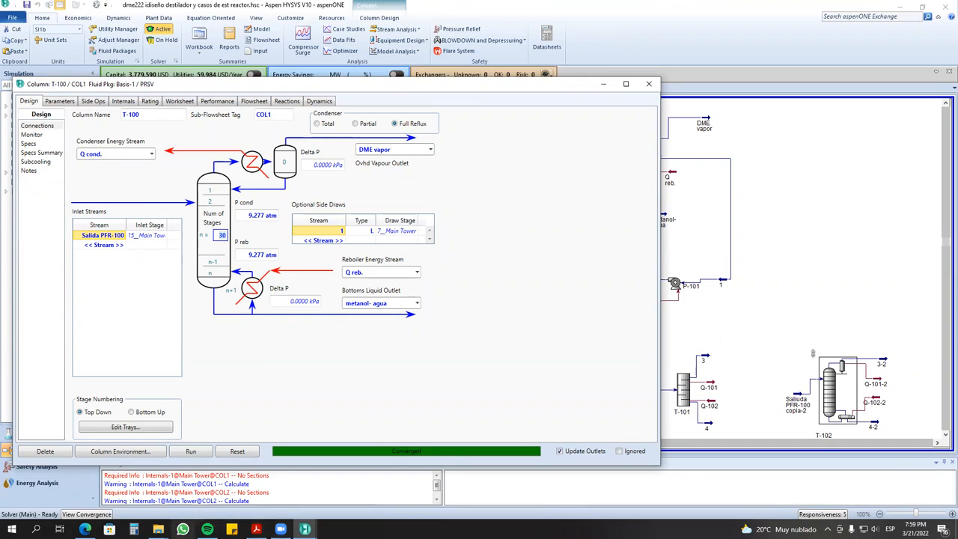
- Open the "simalacion con costos" case from the dme folder, and display T-100's steady-state profiles in the current case
click(158, 529)
click(122, 500)
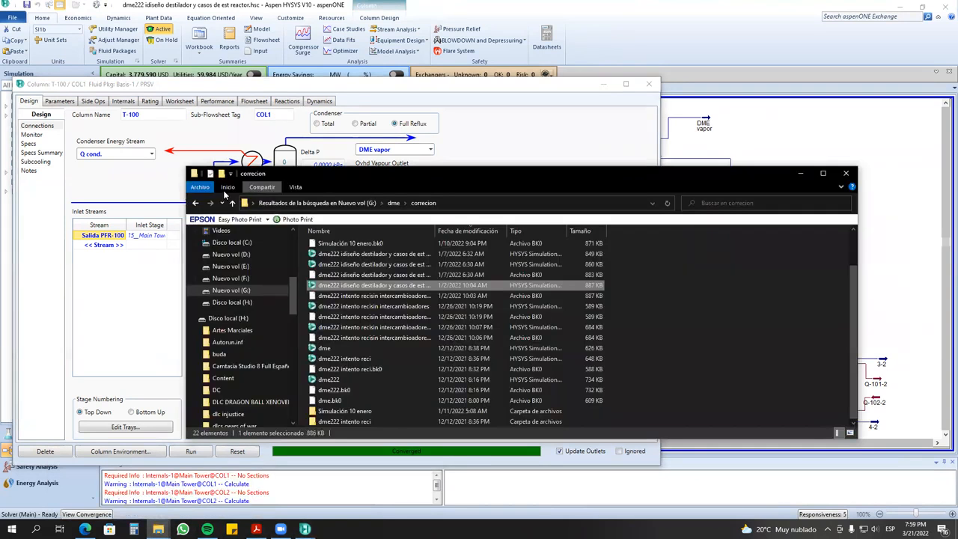
click(194, 204)
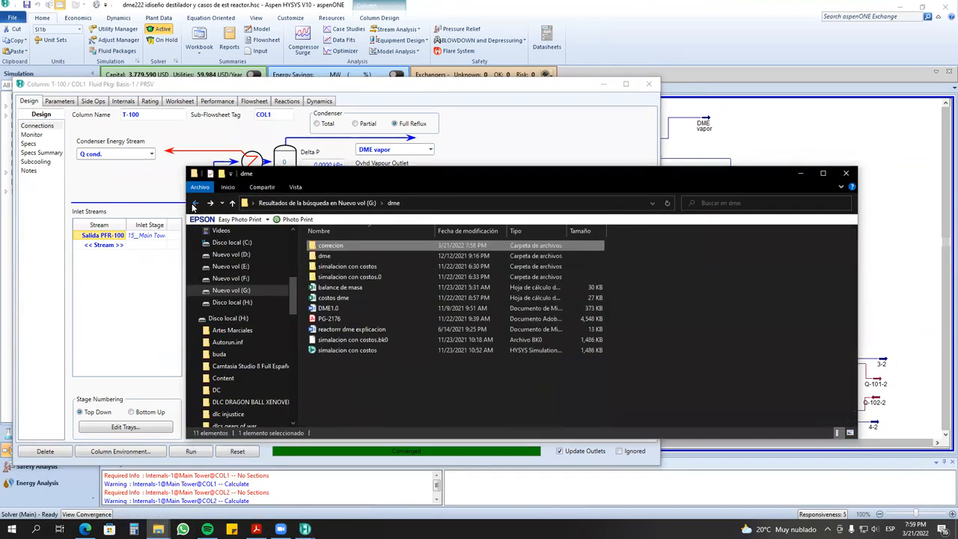
click(379, 350)
double_click(379, 350)
click(678, 172)
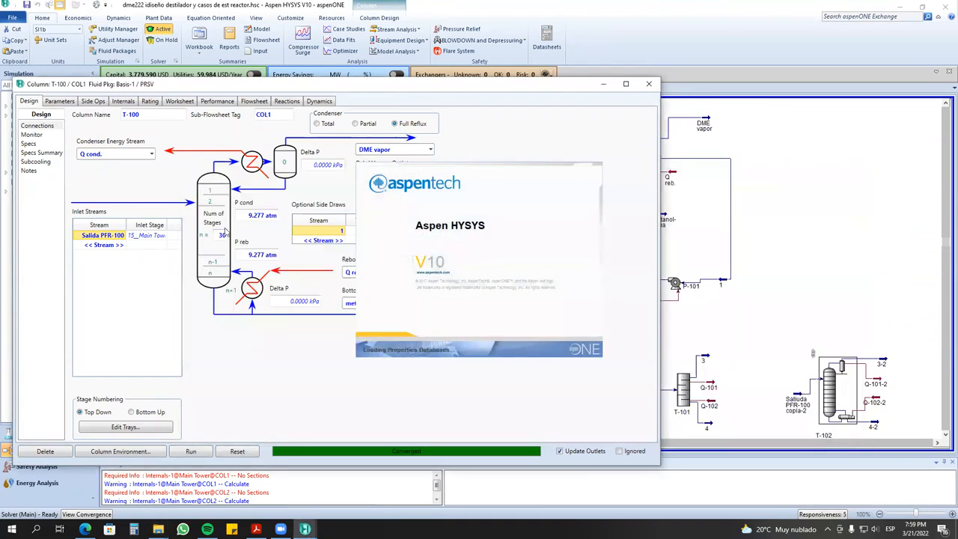
click(60, 102)
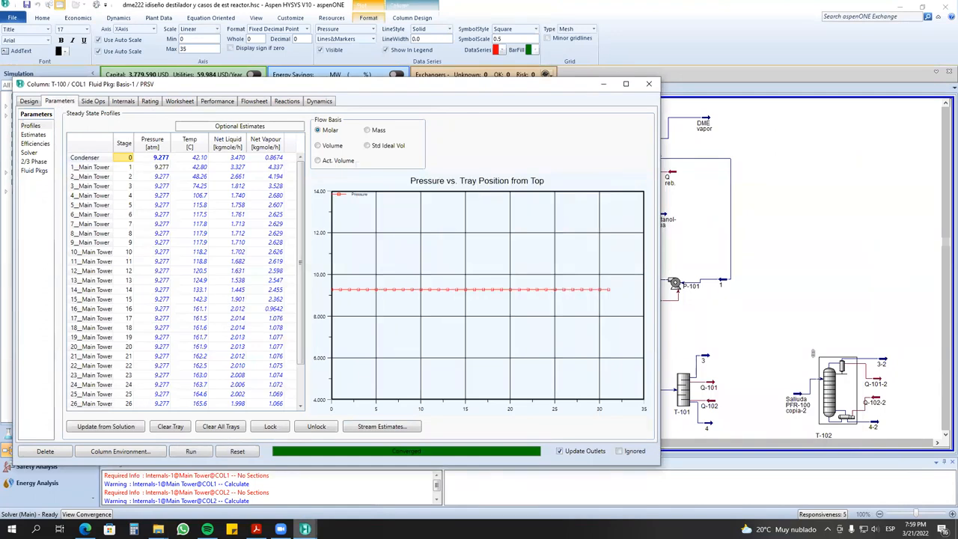
- Switch to the "simalacion con costos" case and examine its DME production flowsheet around column T-101
click(305, 529)
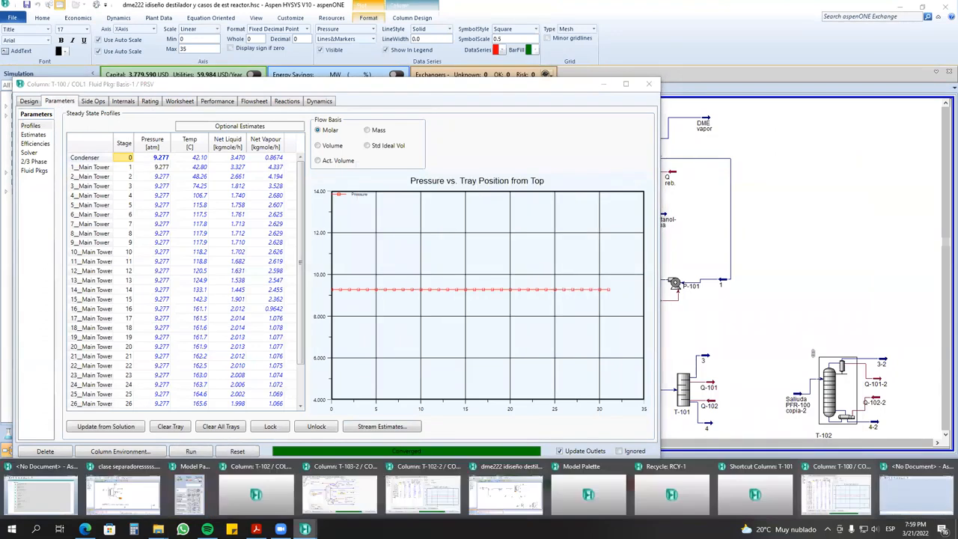
click(917, 494)
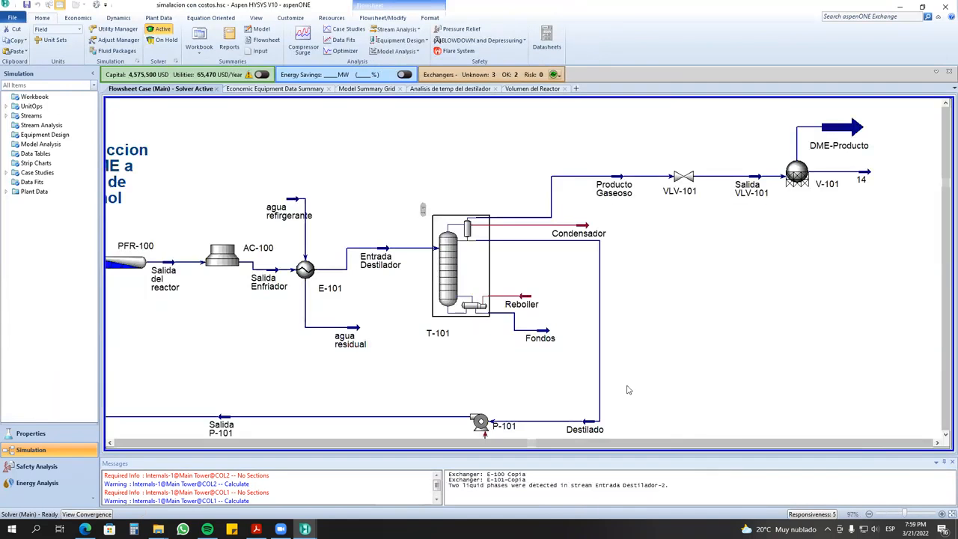
scroll(629, 390, down, 3)
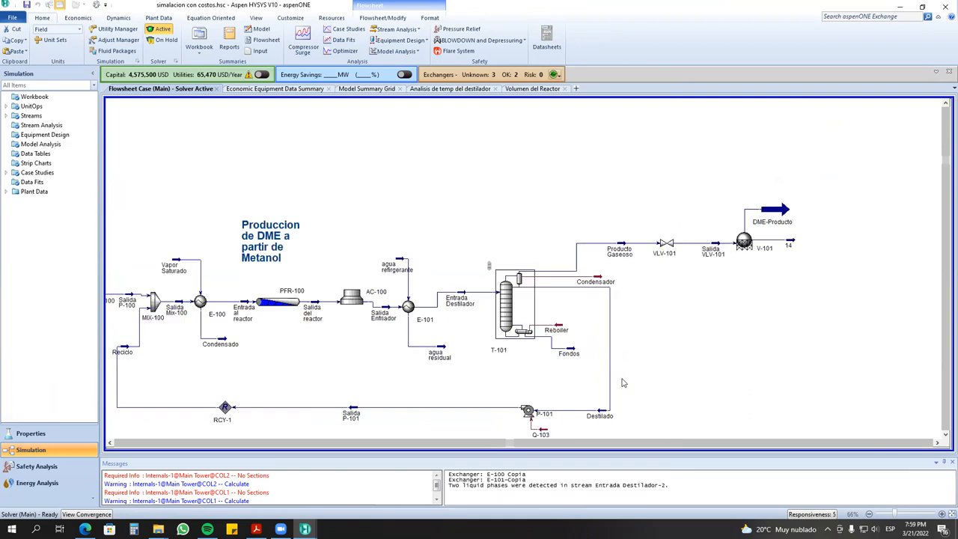
- Close the "simalacion con costos" case without saving and review T-100's stage profiles down to the reboiler
click(945, 7)
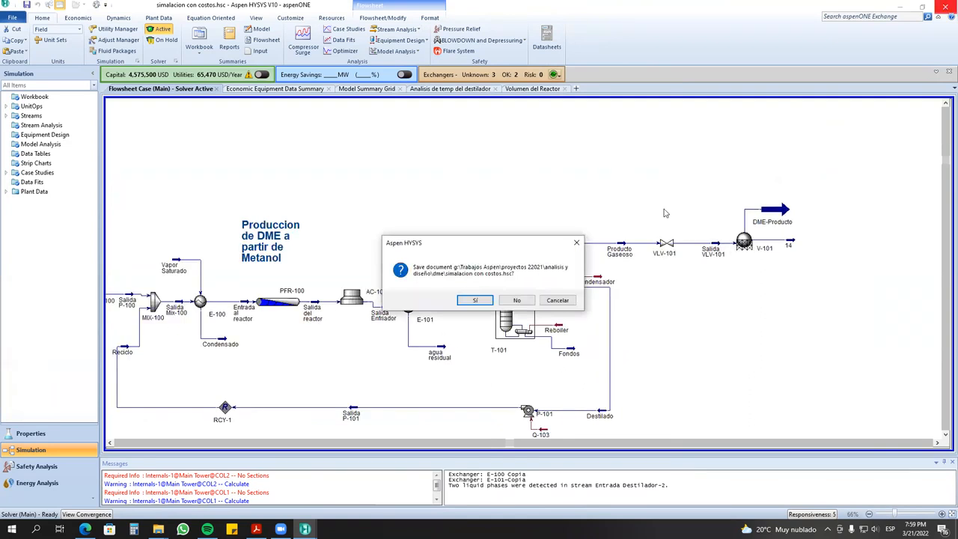
click(515, 301)
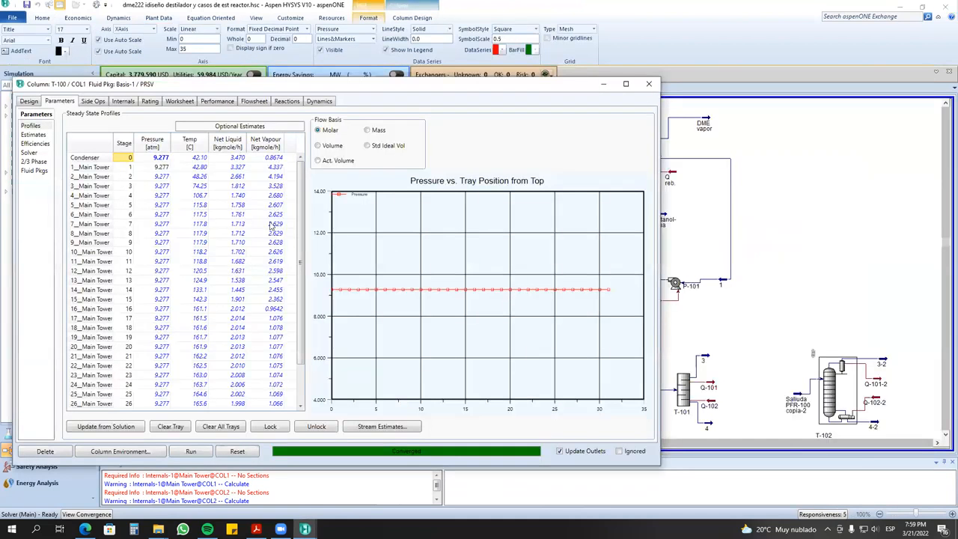
scroll(180, 183, down, 2)
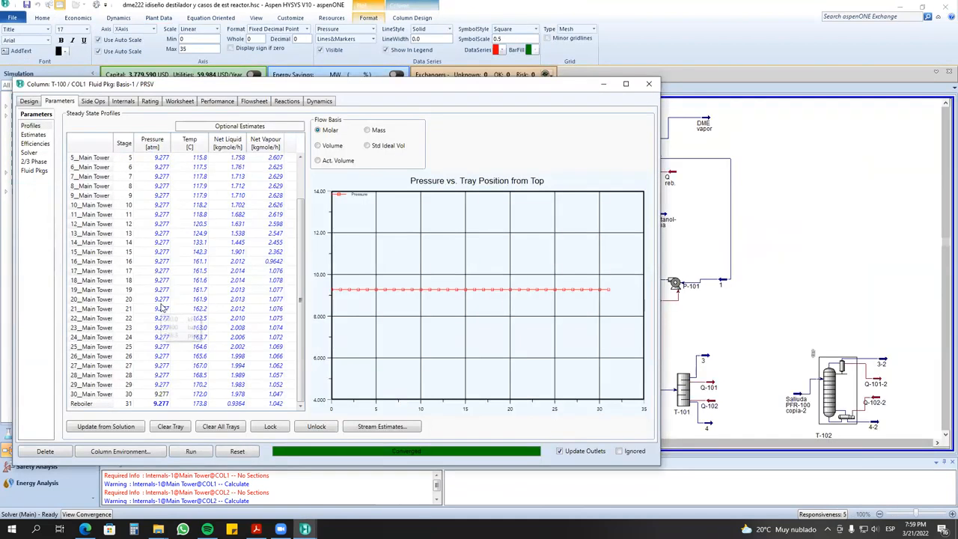
- Review T-100's stage pressures and temperatures between condenser and reboiler, check its design connections, and close the column window
drag(221, 166, 202, 264)
click(200, 281)
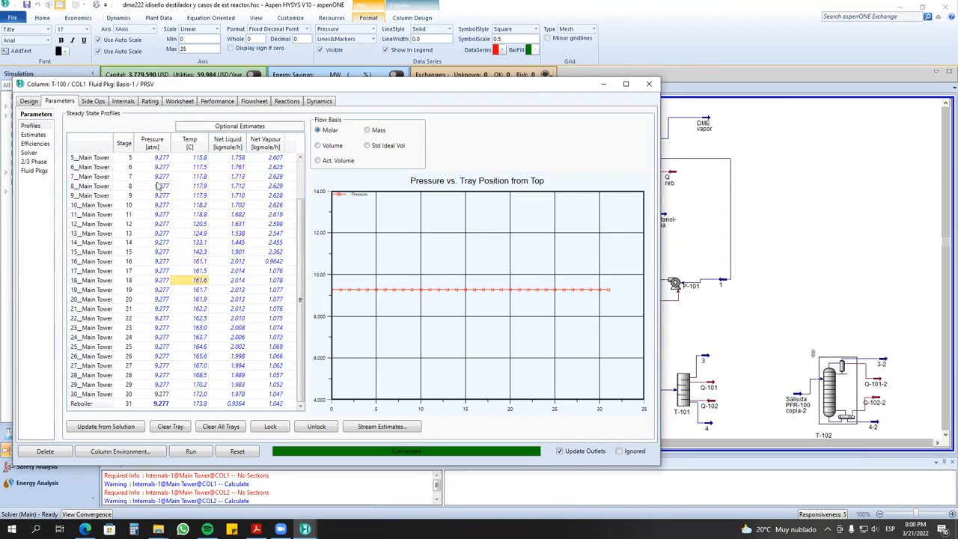
scroll(162, 186, up, 2)
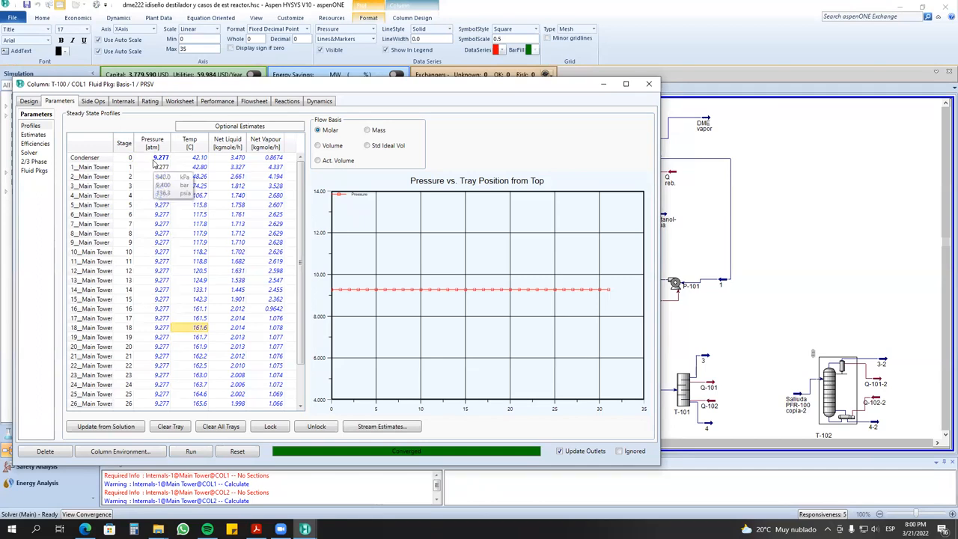
scroll(174, 385, down, 2)
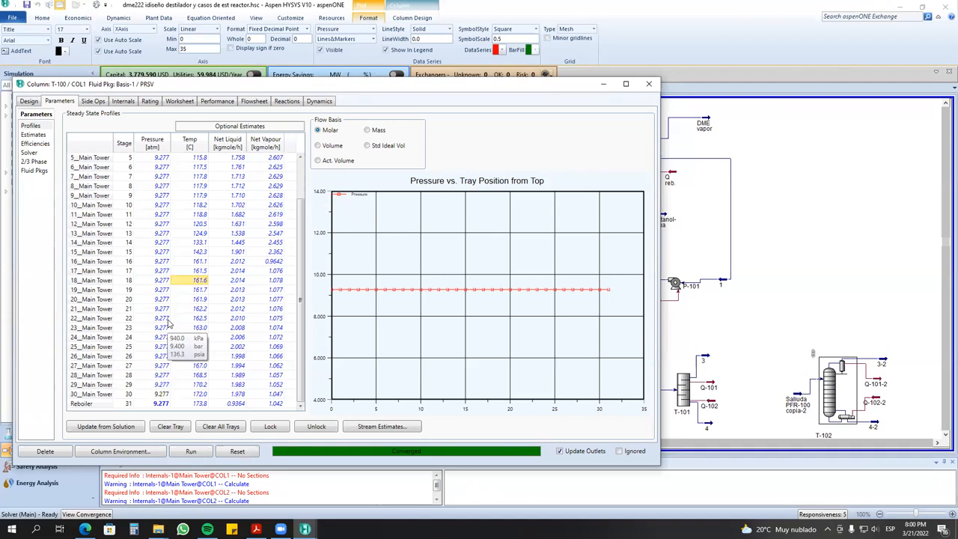
click(30, 103)
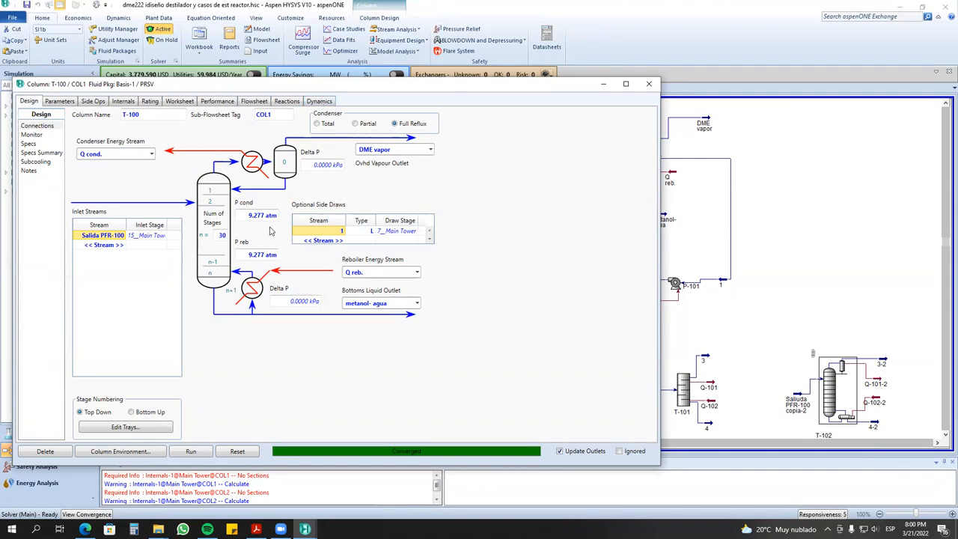
click(648, 83)
- Recheck T-100's side-draw connections and inspect the conditions of side-draw stream 1 on the flowsheet
scroll(674, 208, up, 3)
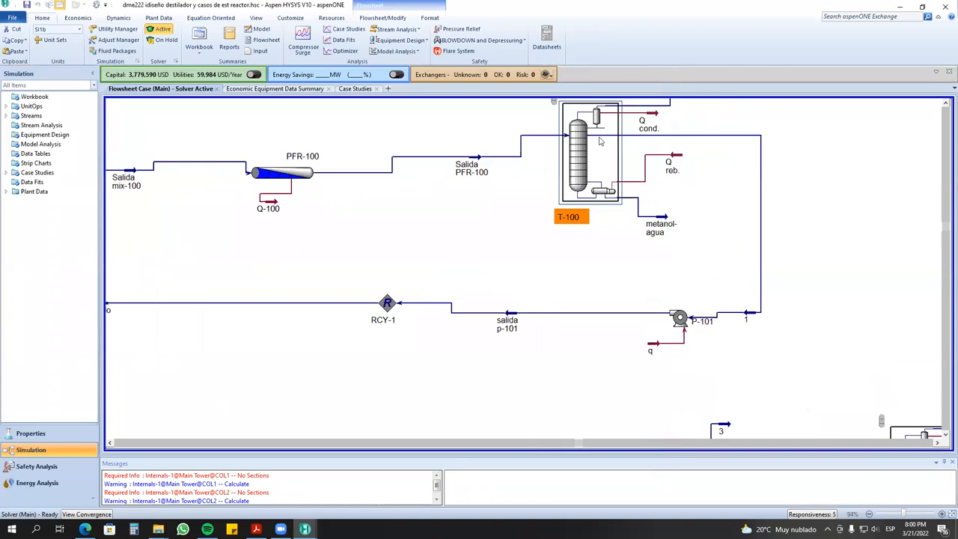
double_click(583, 147)
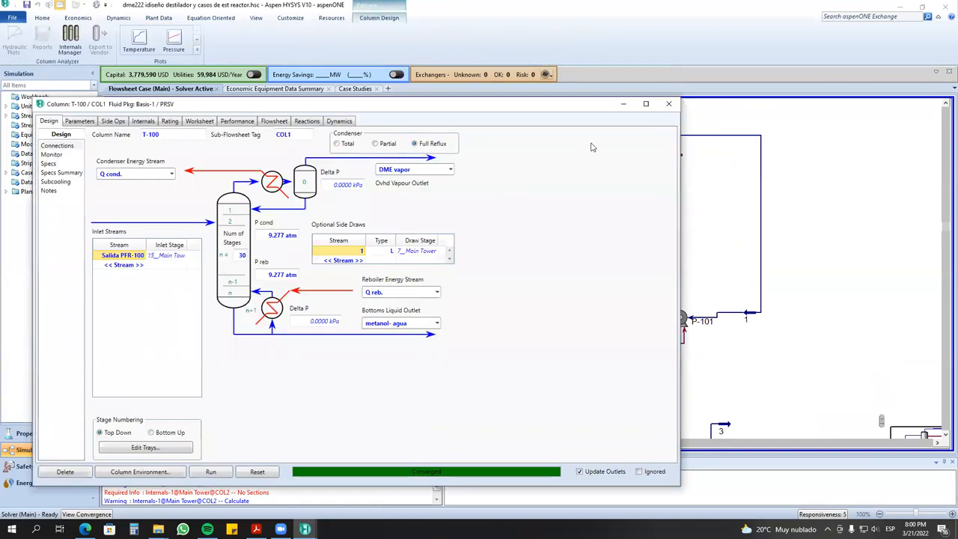
click(670, 106)
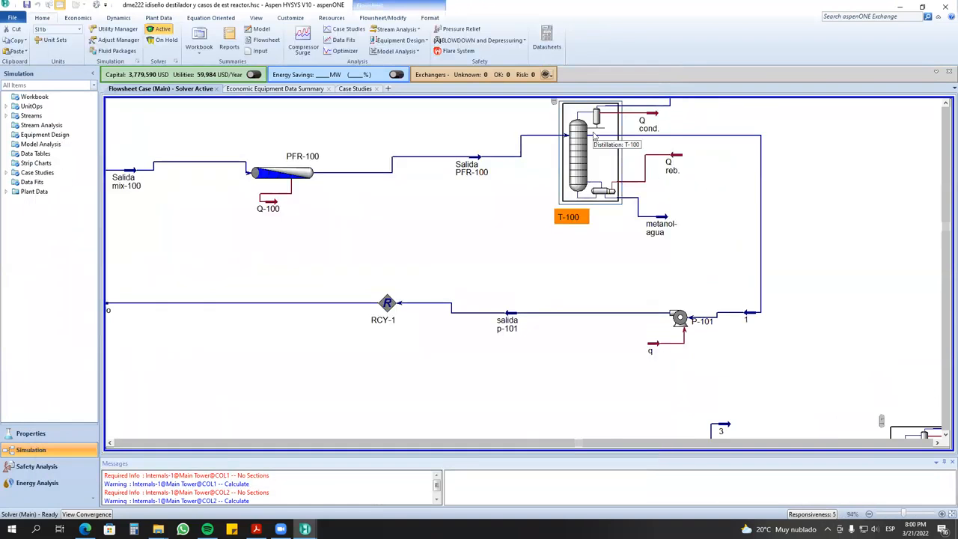
mouse_move(752, 317)
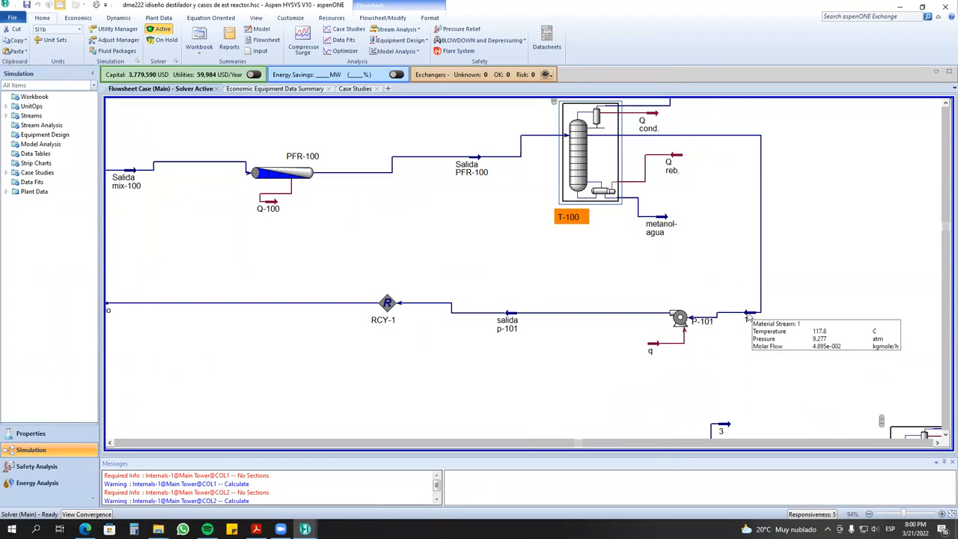
- Close the dme222 case together with its leftover shortcut column, recycle and model palette windows
mouse_move(305, 529)
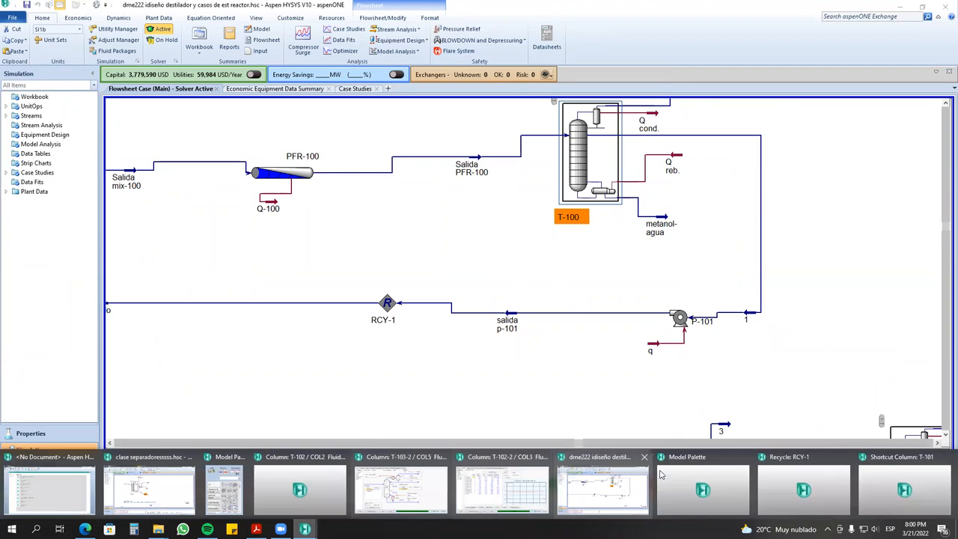
click(945, 457)
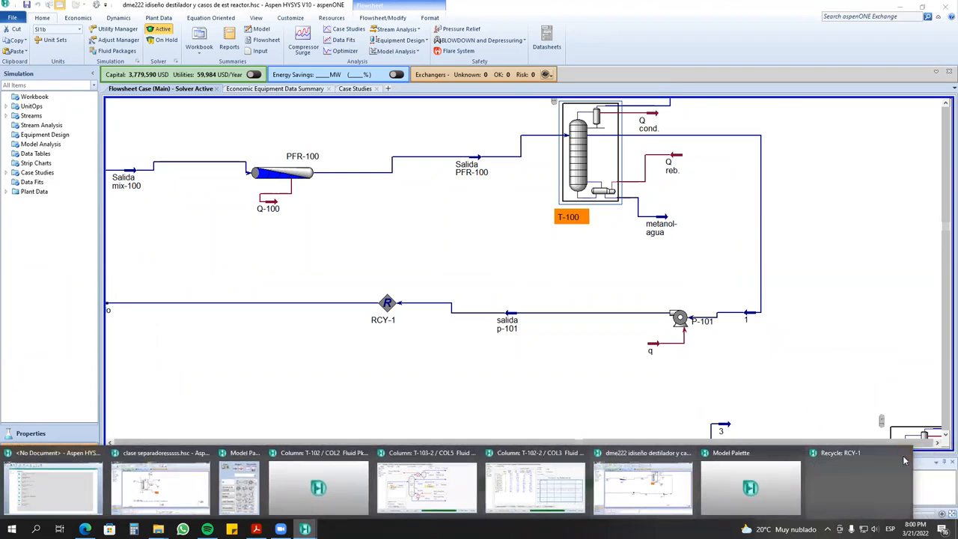
click(905, 454)
click(795, 453)
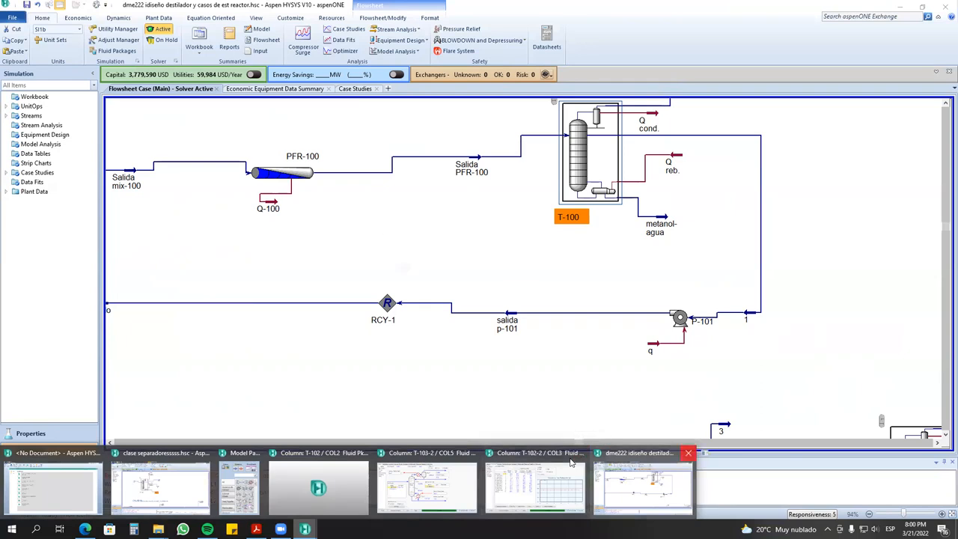
click(688, 453)
click(516, 301)
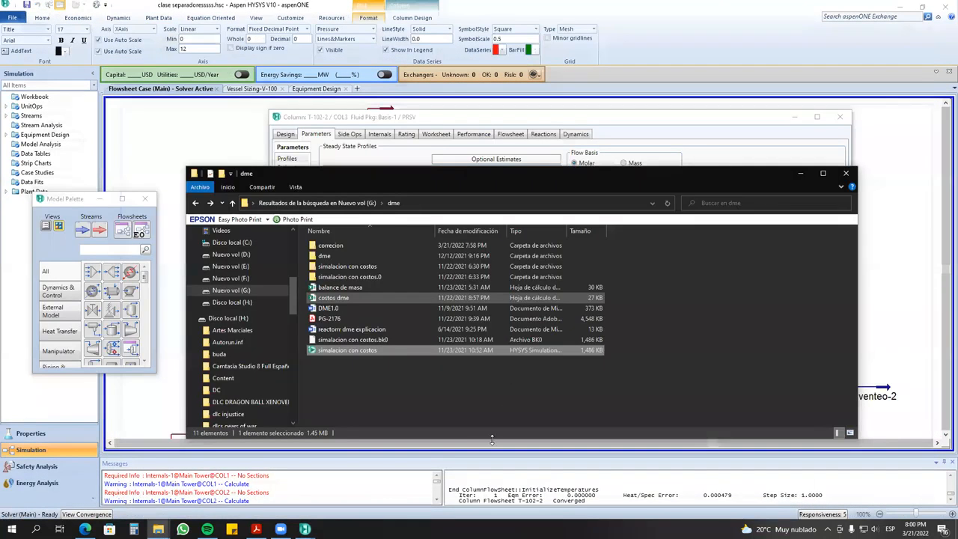
- Return to column T-102-2 and display its composition estimates
click(305, 529)
click(591, 454)
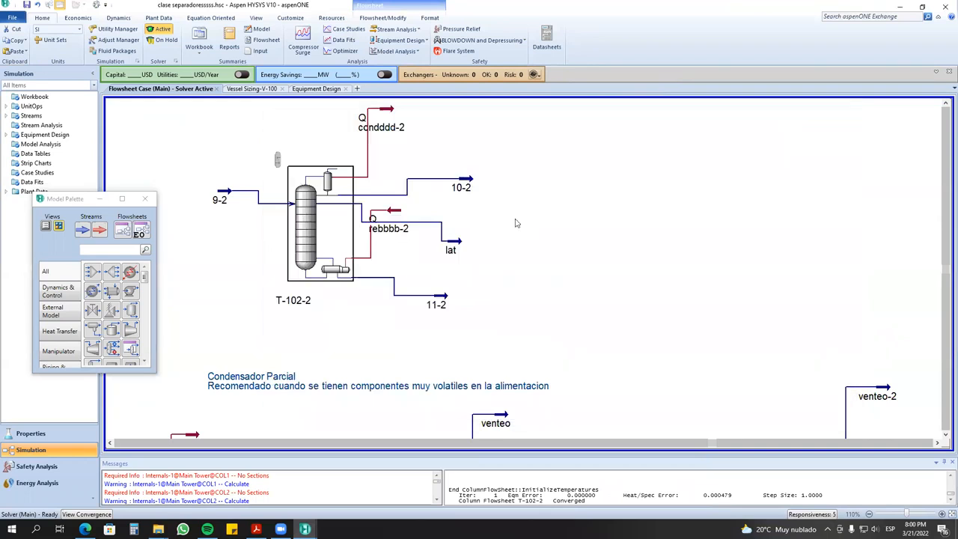
click(305, 529)
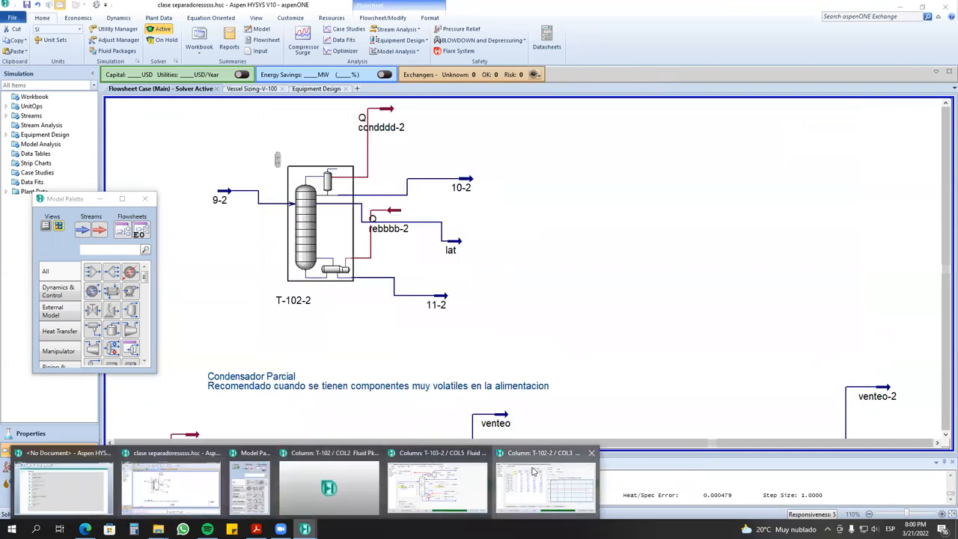
click(534, 471)
click(294, 168)
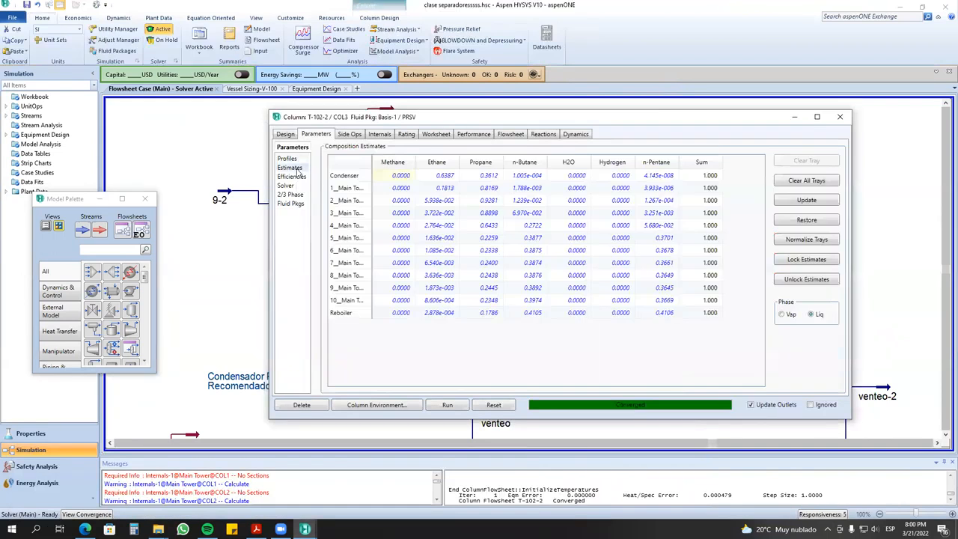
- Review T-102-2's stage efficiencies, including the multi-stage specification option, and its solver settings
click(292, 177)
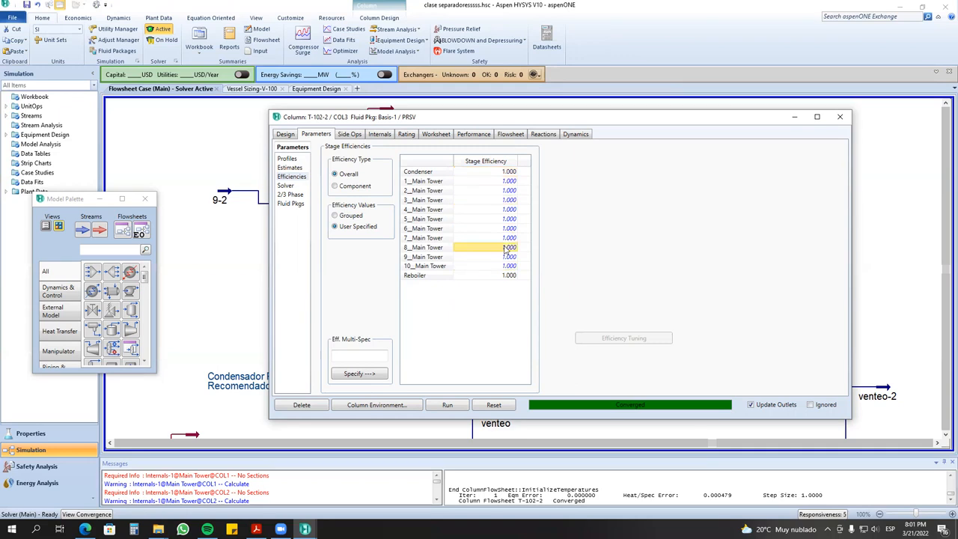
click(355, 357)
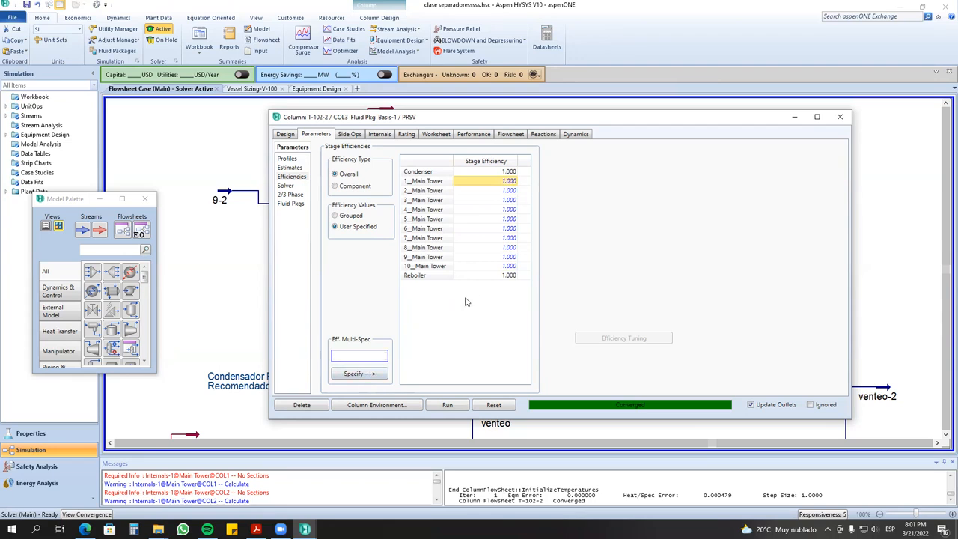
click(284, 186)
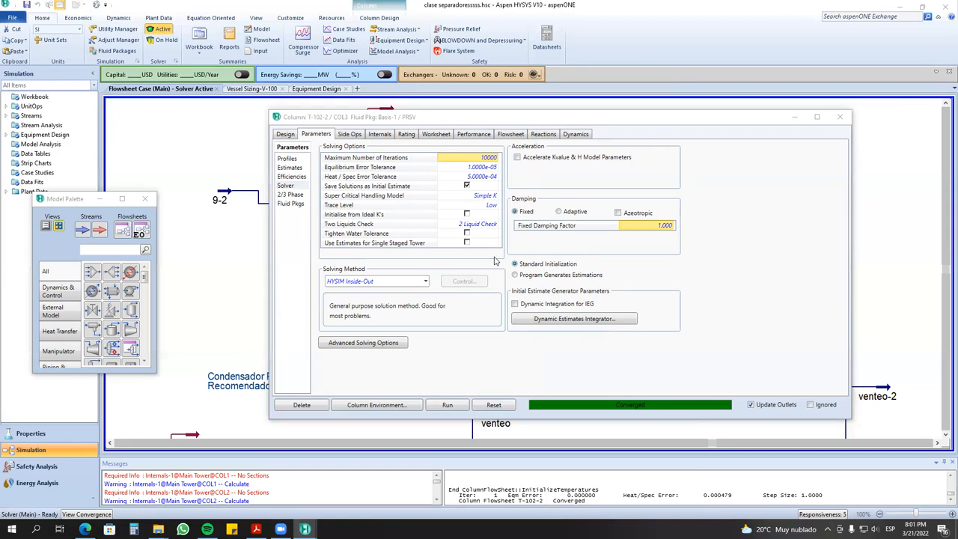
click(587, 143)
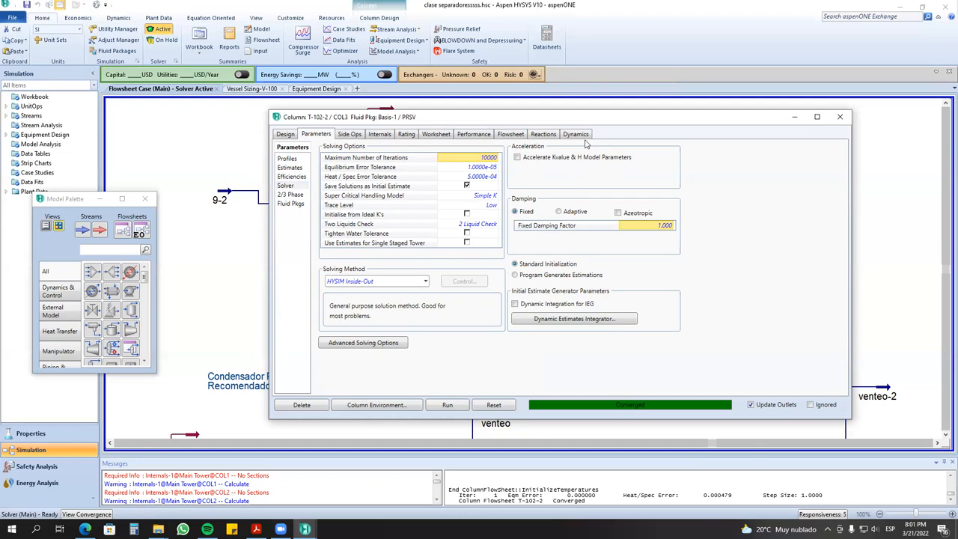
- Uncover the flowsheet, align feed 9-2 with T-102-2's inlet, and move outlet streams lat and 10-2 closer to the column
drag(584, 117, 480, 157)
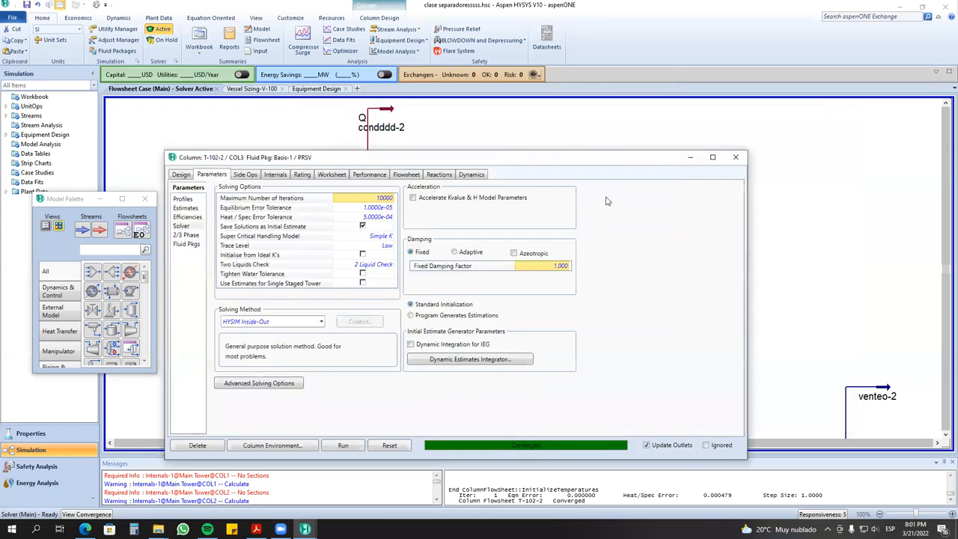
drag(656, 162, 626, 318)
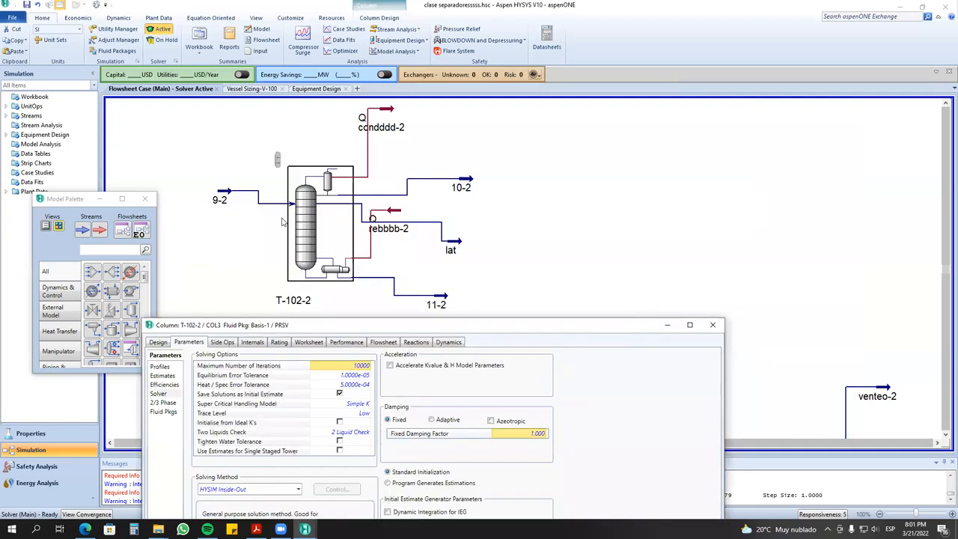
drag(235, 196, 215, 217)
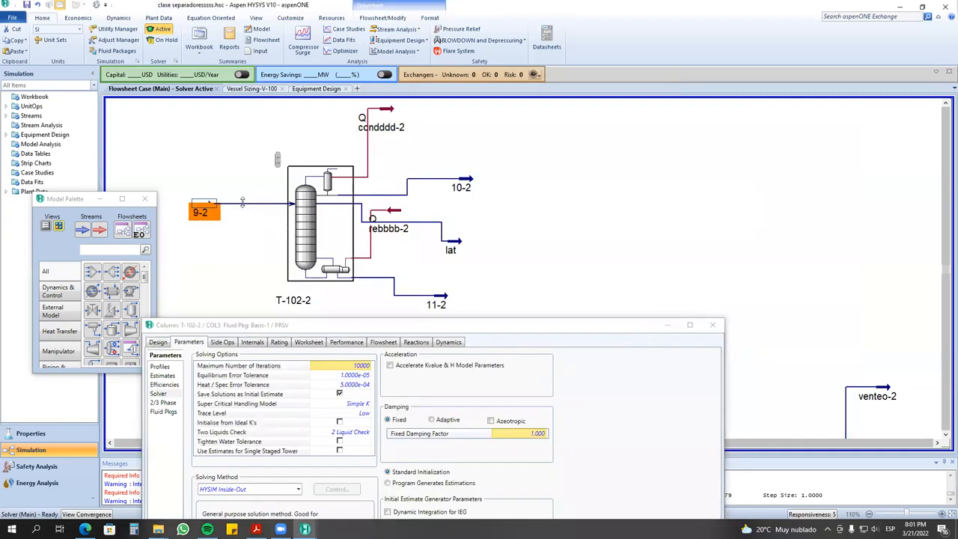
drag(452, 248, 424, 233)
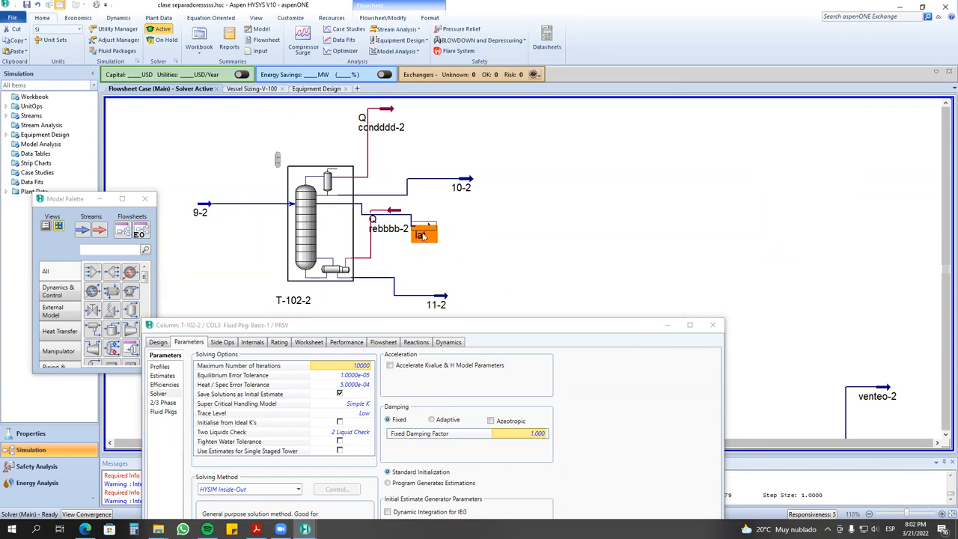
drag(453, 185, 436, 185)
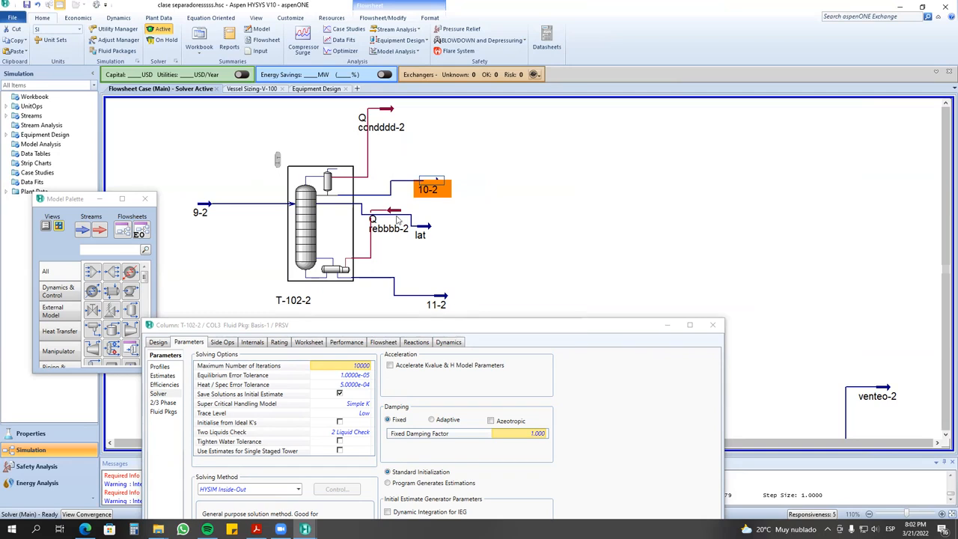
click(442, 324)
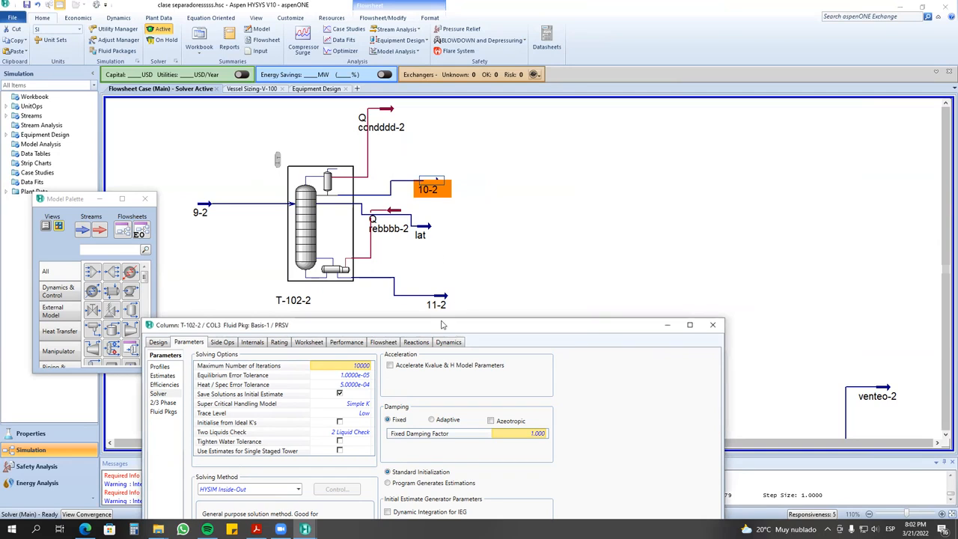
drag(441, 324, 454, 328)
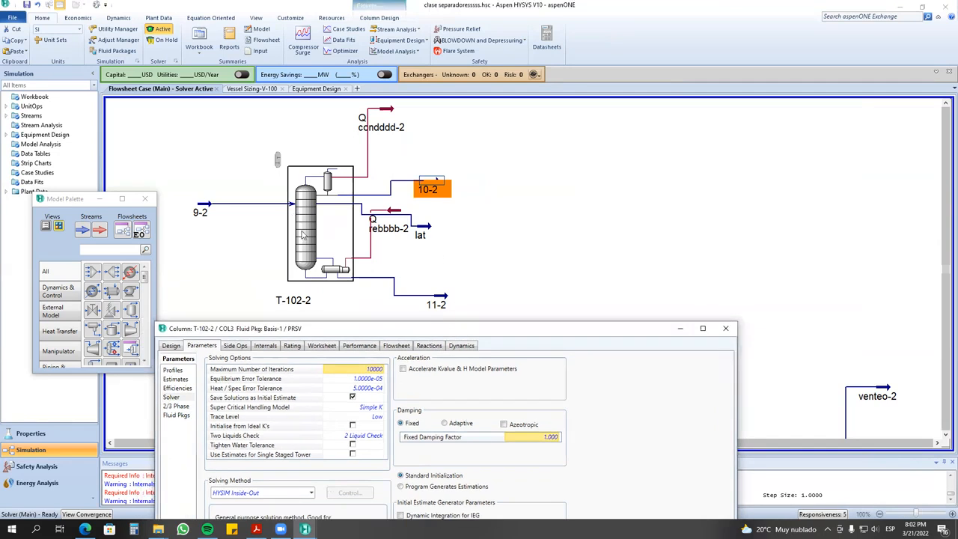
- Reposition the model palette higher, list the separator models, and identify the three-phase distillation column
click(84, 195)
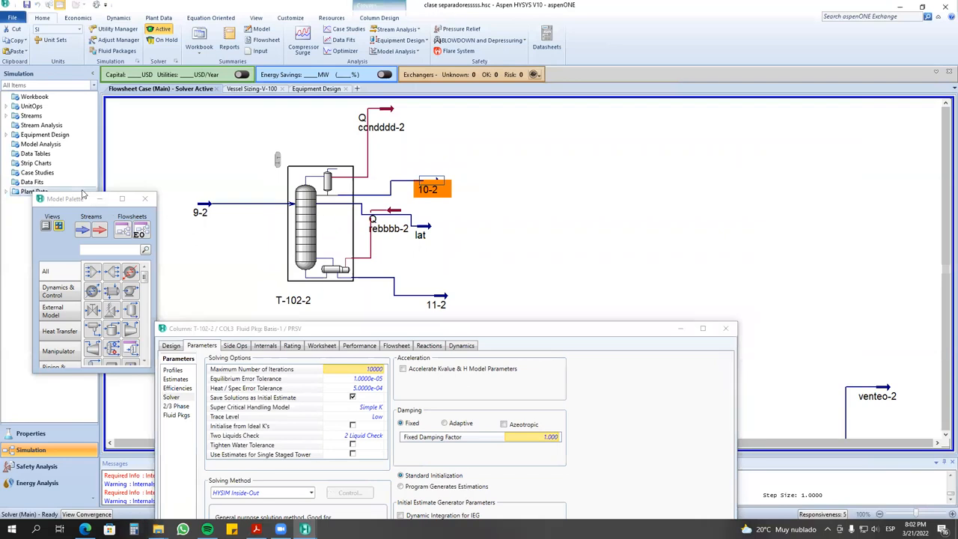
click(228, 149)
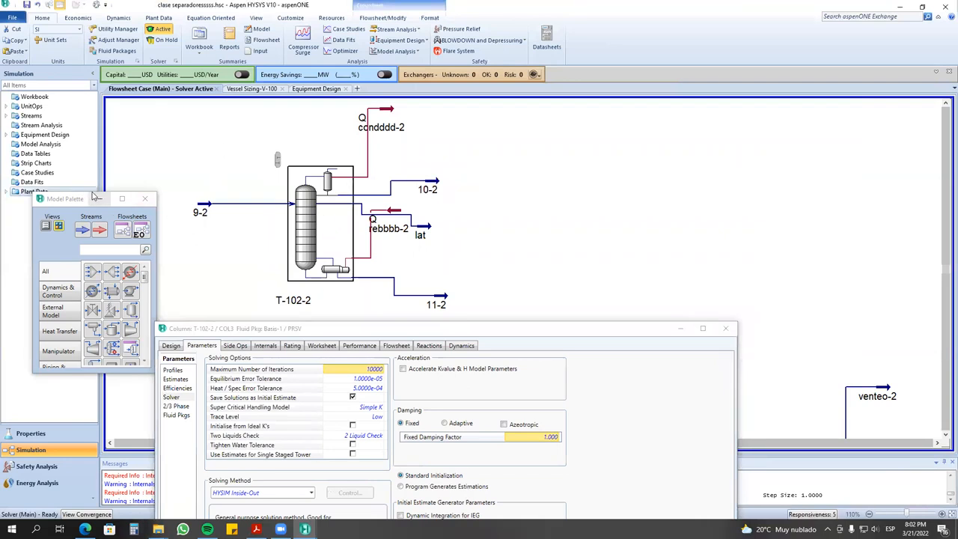
click(83, 195)
drag(83, 196, 83, 99)
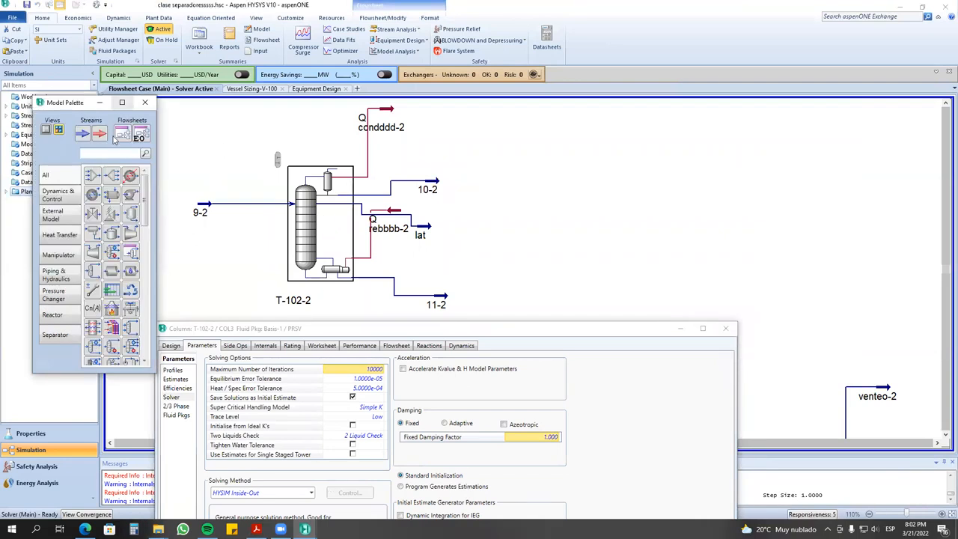
click(66, 333)
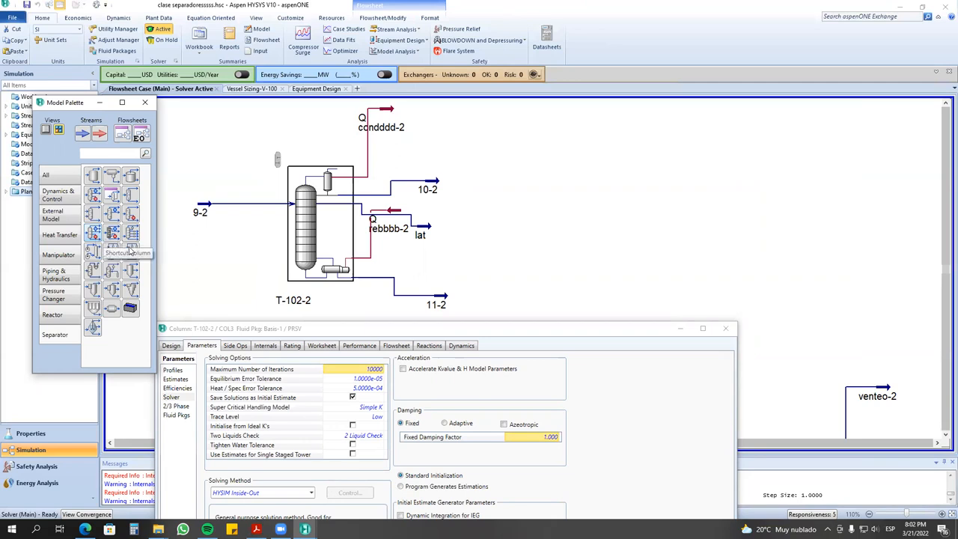
click(227, 292)
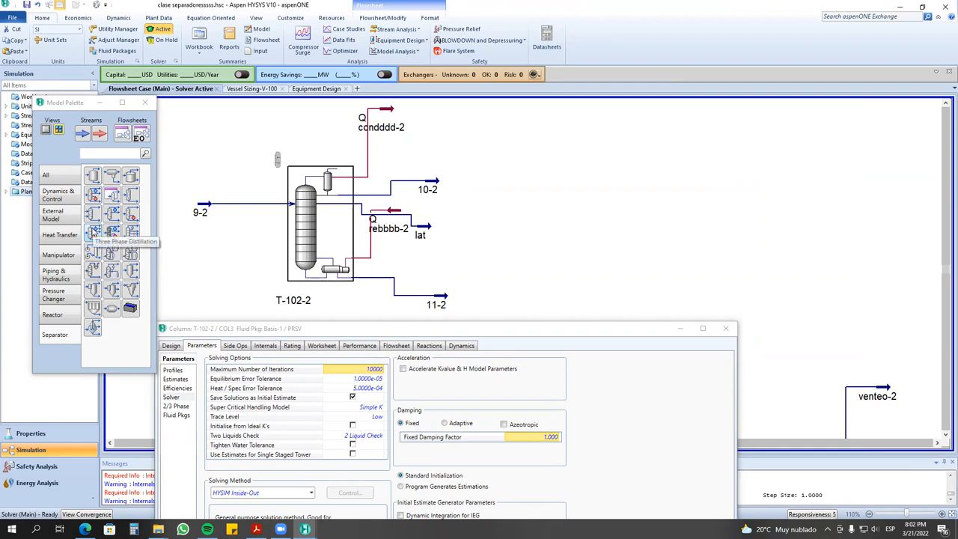
- Examine the Two Liquids Check options in T-102-2's solver settings, keeping 2 Liquid Check selected
click(369, 334)
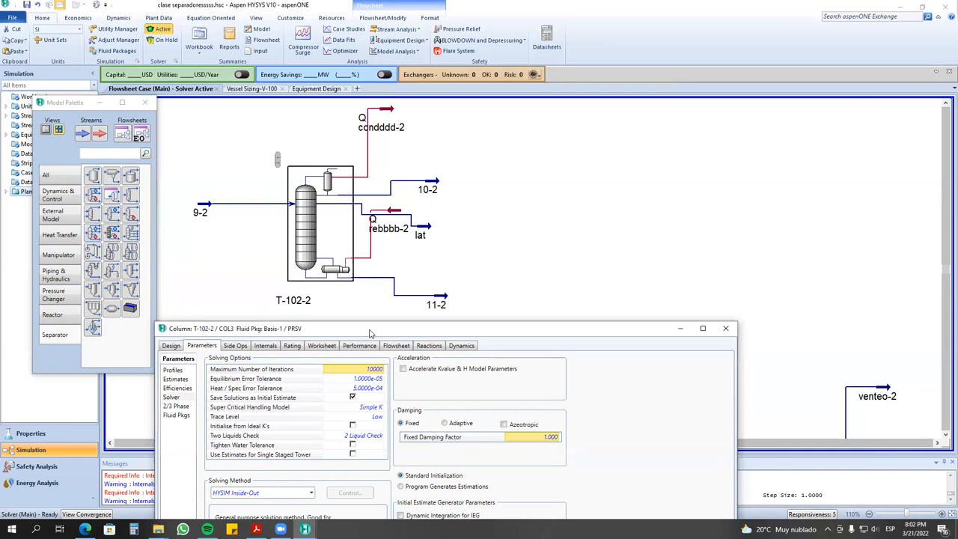
drag(369, 333, 402, 323)
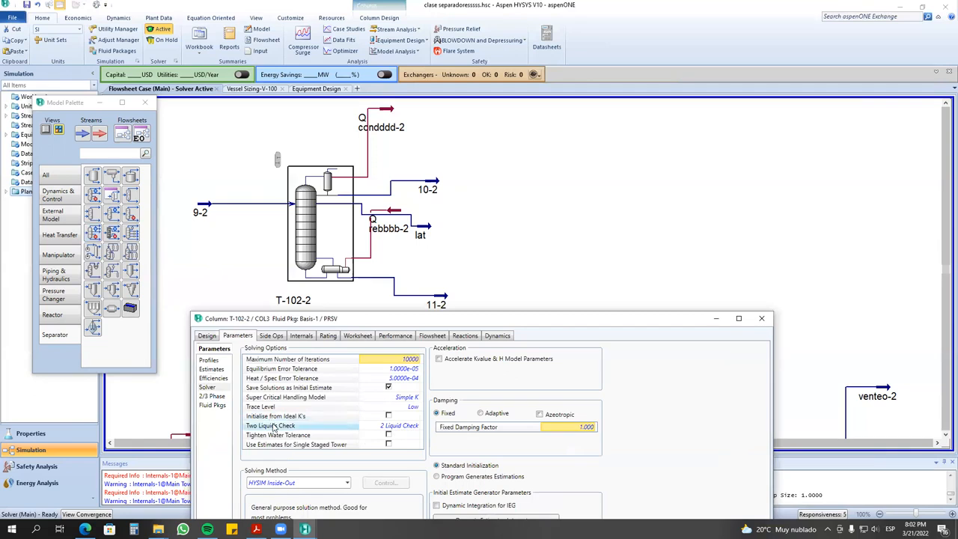
click(418, 426)
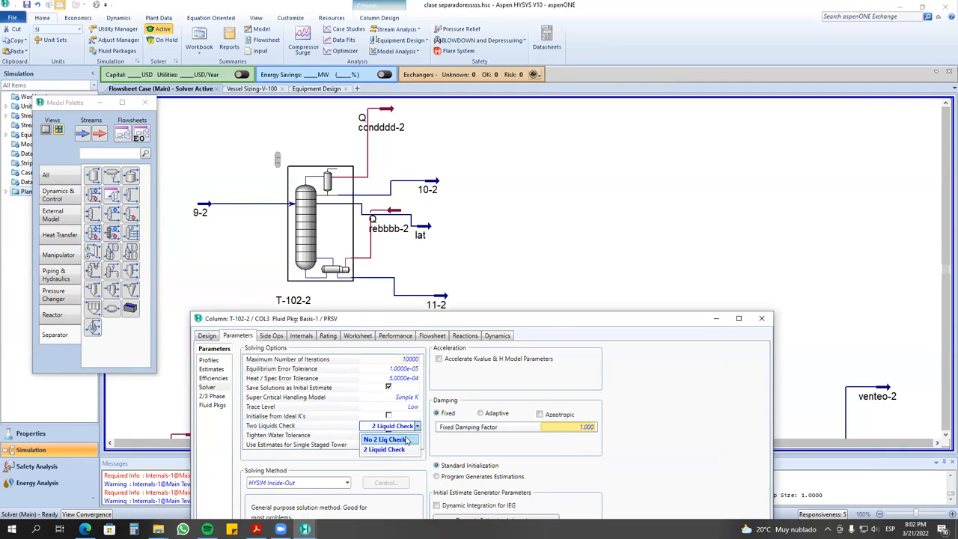
click(493, 316)
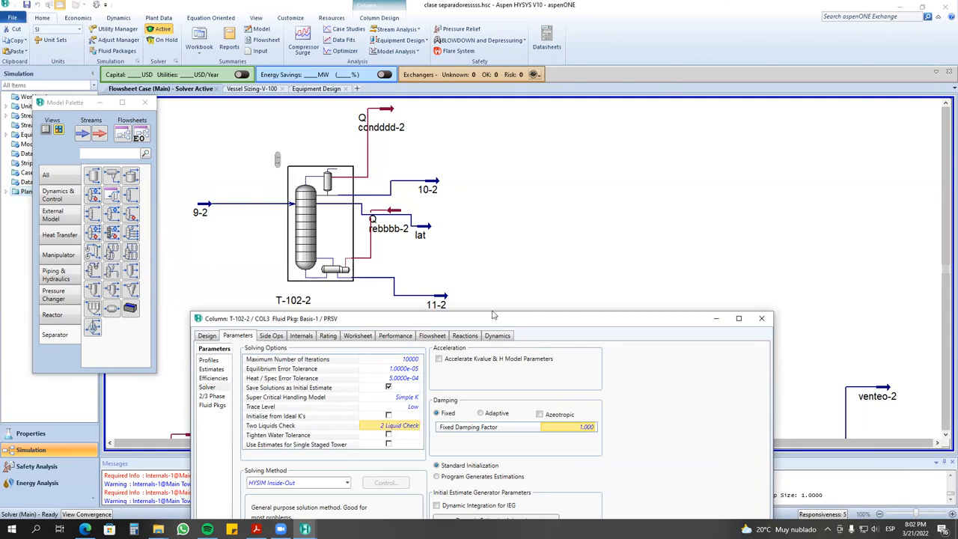
- Uncover the flowsheet to inspect T-102-2's outlet streams, highlighting 10-2, and bring the column's solver settings back into full view
click(366, 425)
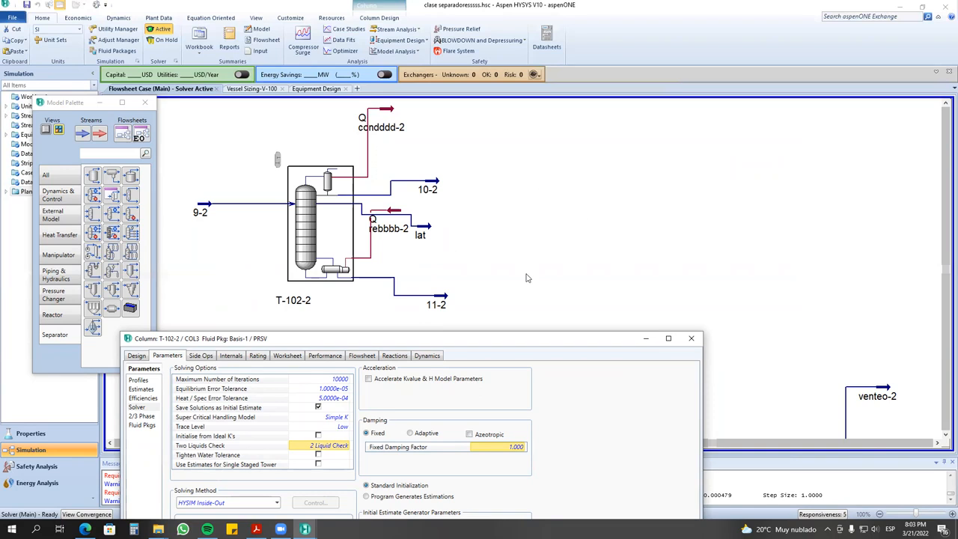
click(437, 188)
mouse_move(429, 228)
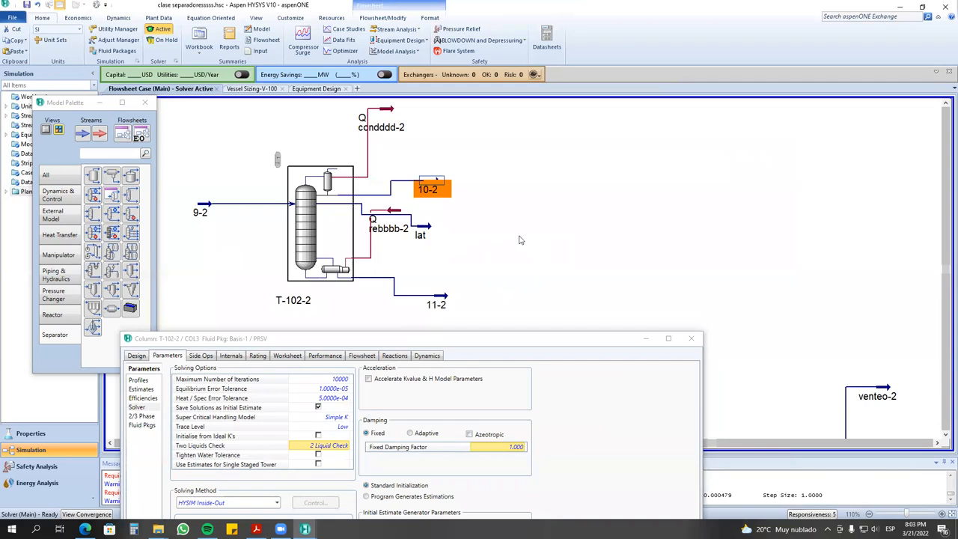
click(543, 338)
drag(544, 338, 638, 150)
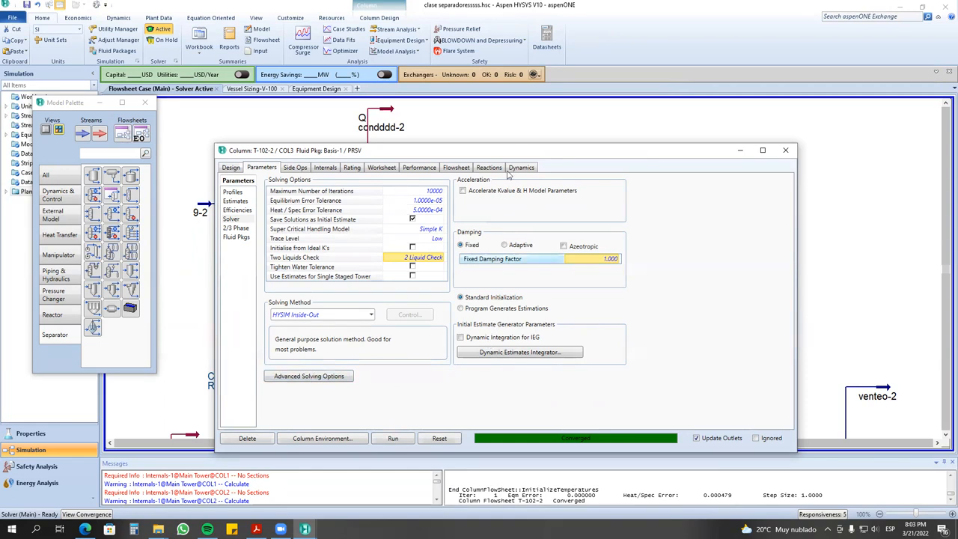
drag(515, 155, 458, 310)
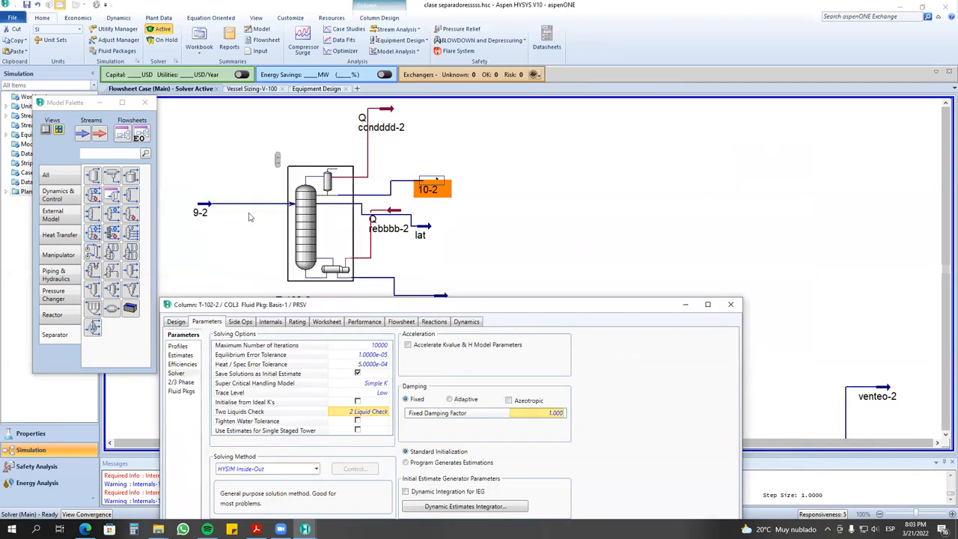
drag(459, 313, 492, 134)
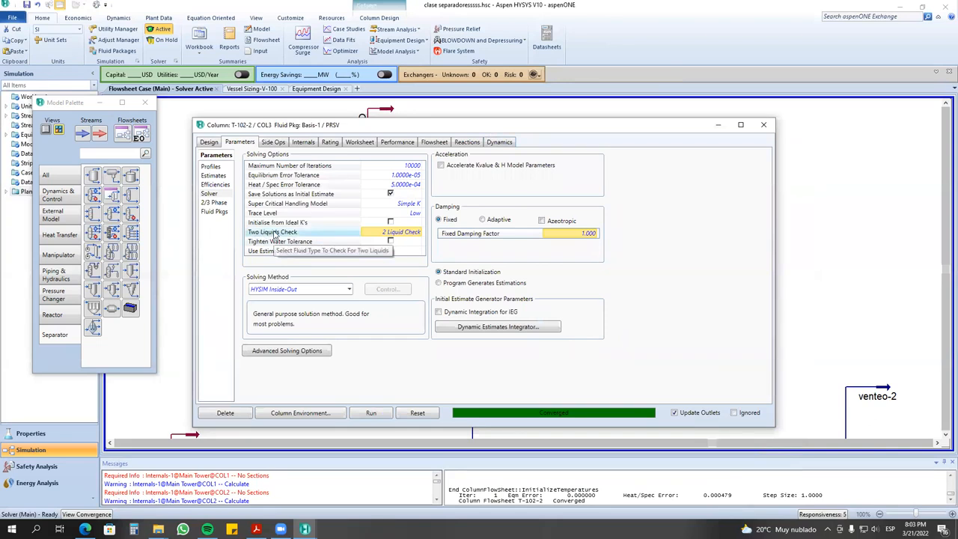
- Examine T-102-2's Two Liquids Check options and available solving methods, keeping 2 Liquid Check and HYSIM Inside-Out
click(418, 233)
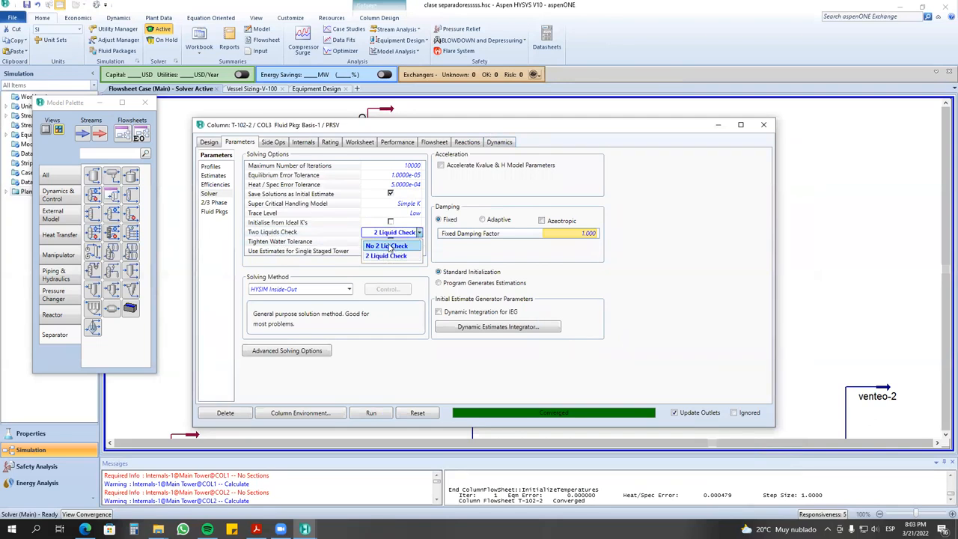
click(414, 292)
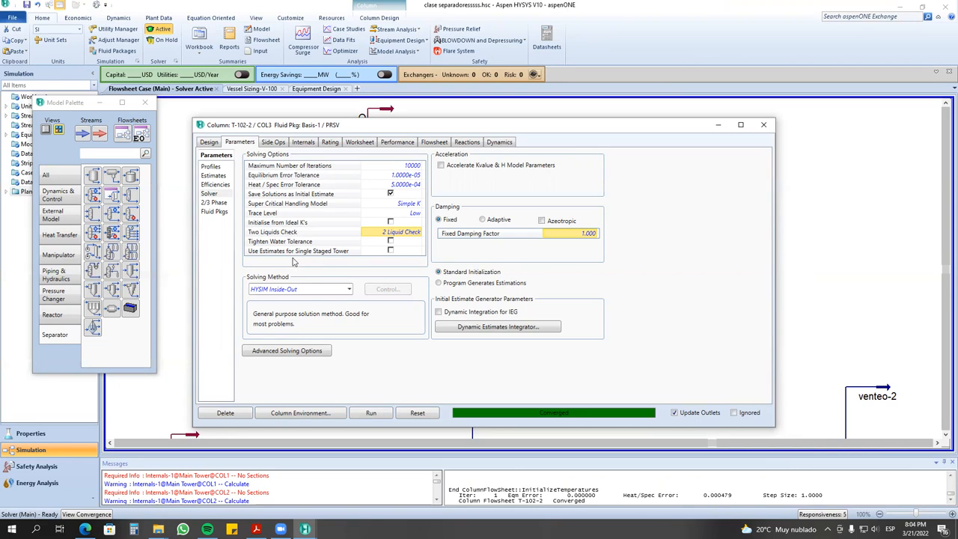
click(350, 289)
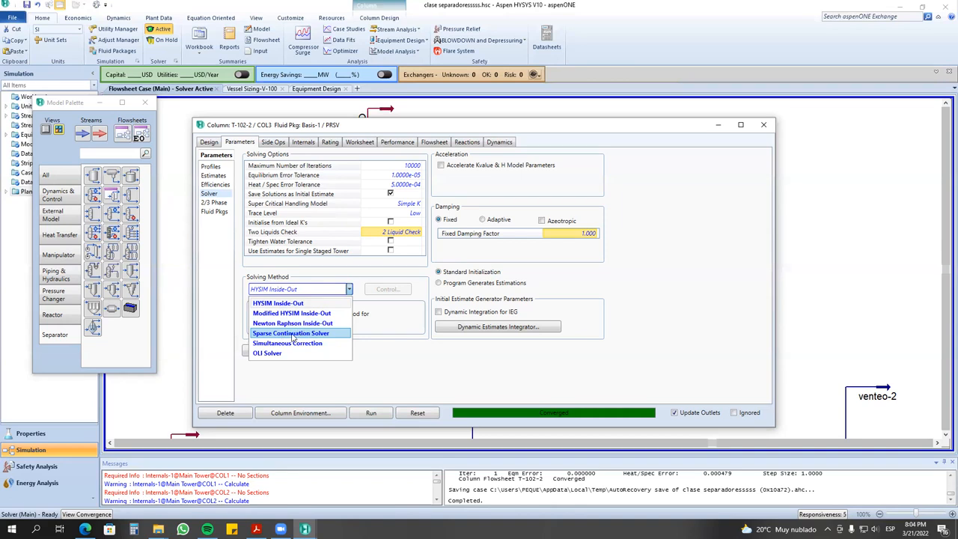
click(383, 317)
- Review T-102-2's column reaction stages and its 2/3-phase liquid detection settings alongside the solver options
click(467, 141)
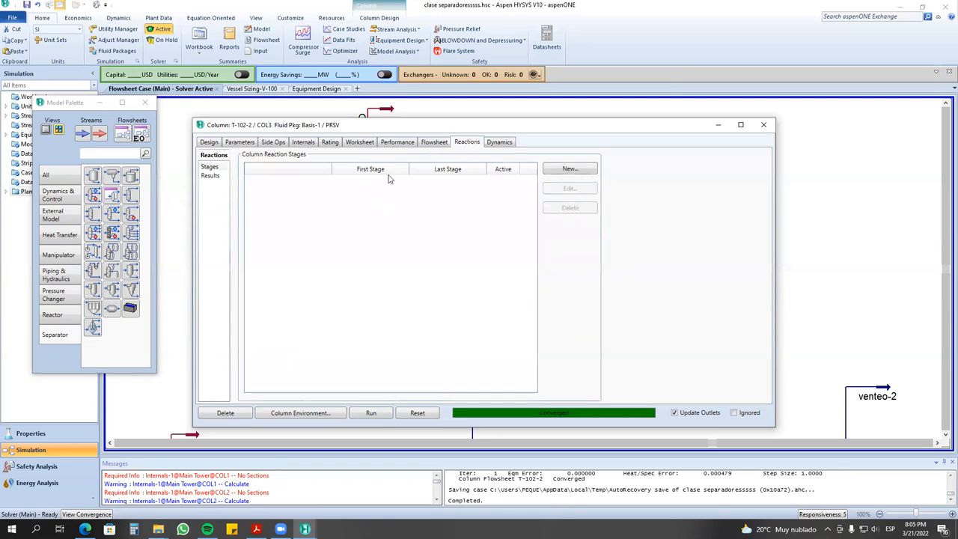
click(244, 142)
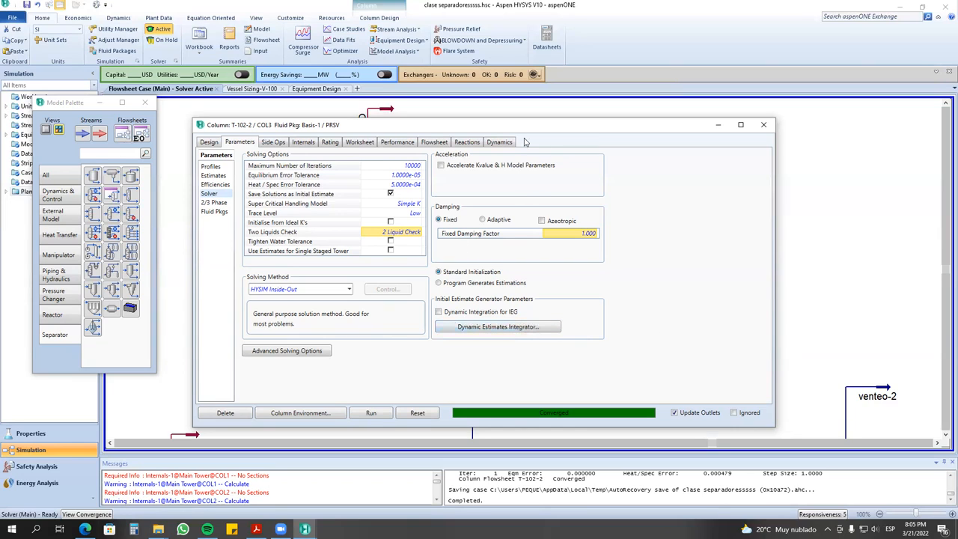
click(215, 203)
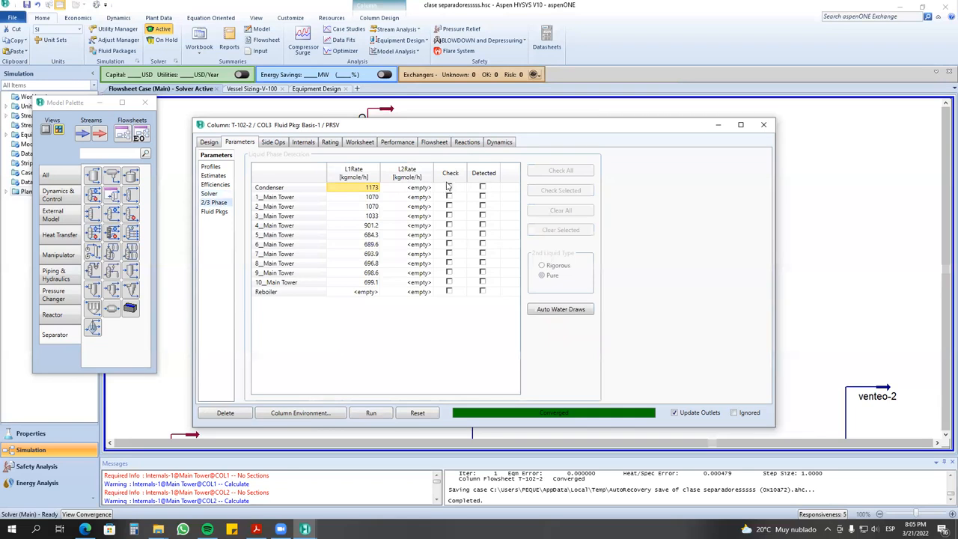
click(210, 194)
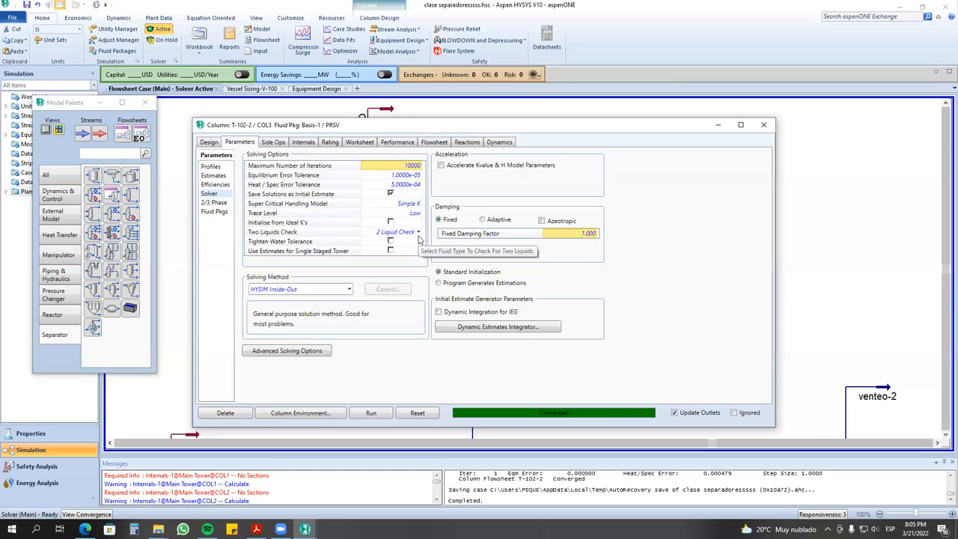
click(214, 202)
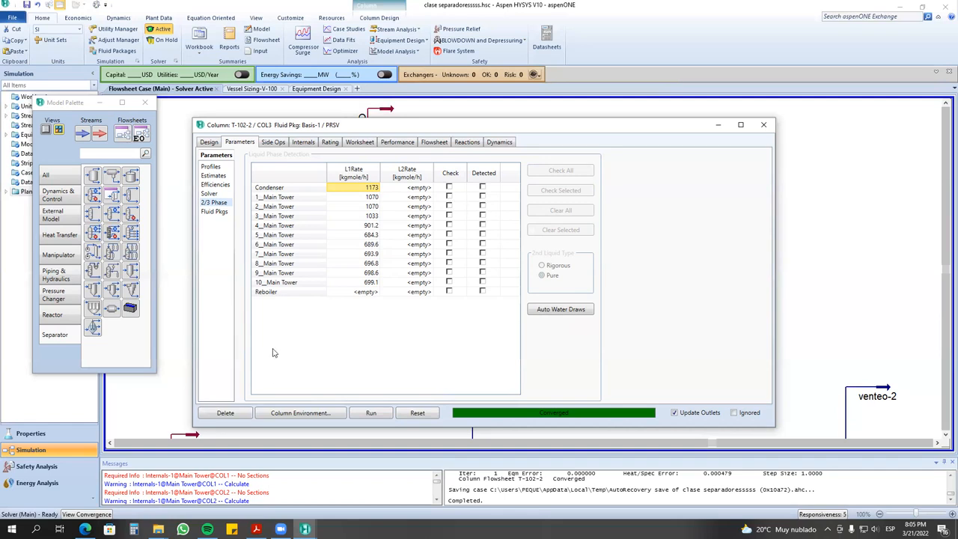
- Examine the fluid package choices for T-102-2's condenser and main tower stages 1 to 10, keeping Basis-1
click(211, 212)
click(371, 180)
click(372, 181)
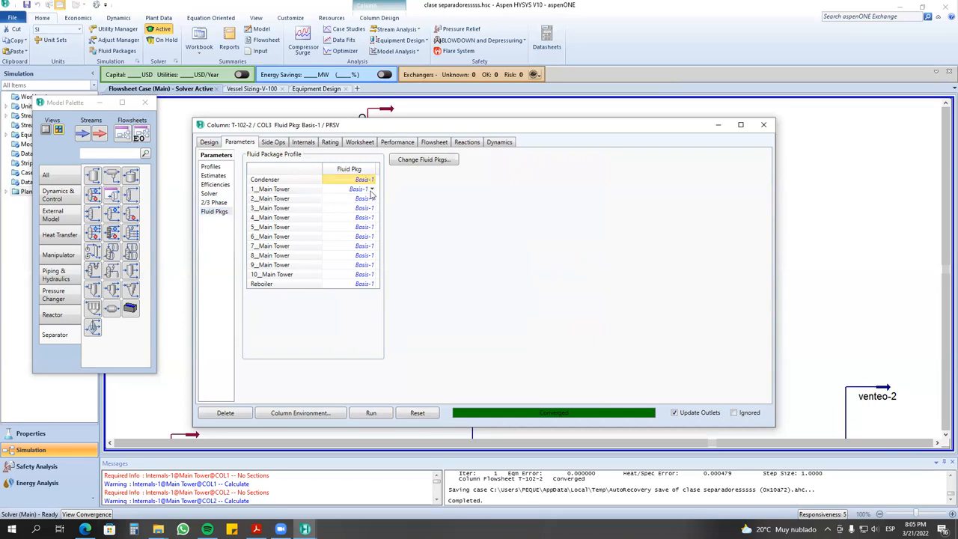
click(372, 190)
click(367, 201)
click(372, 199)
click(367, 211)
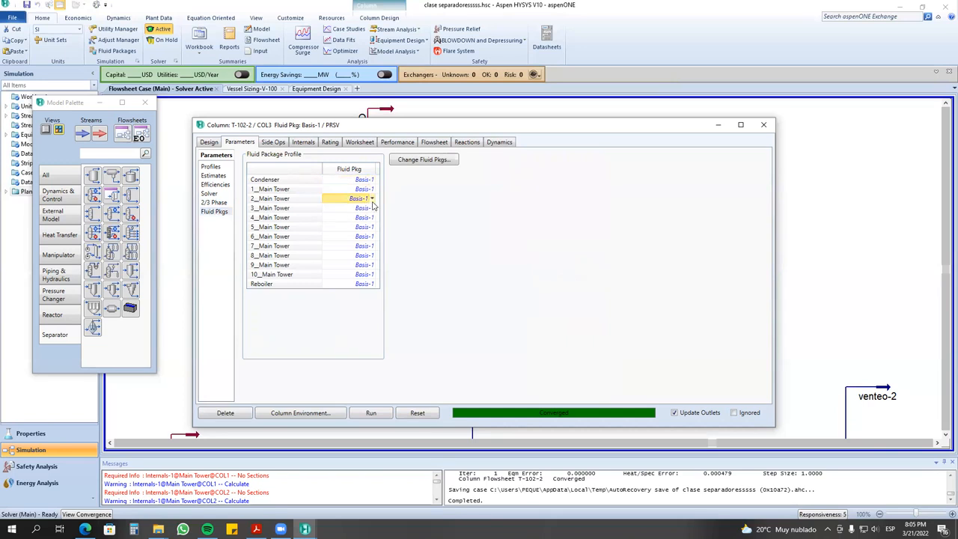
click(372, 208)
click(367, 222)
click(372, 218)
click(367, 230)
click(372, 228)
click(367, 241)
click(373, 237)
click(366, 250)
click(372, 246)
click(367, 255)
click(372, 256)
click(367, 265)
click(372, 265)
click(367, 274)
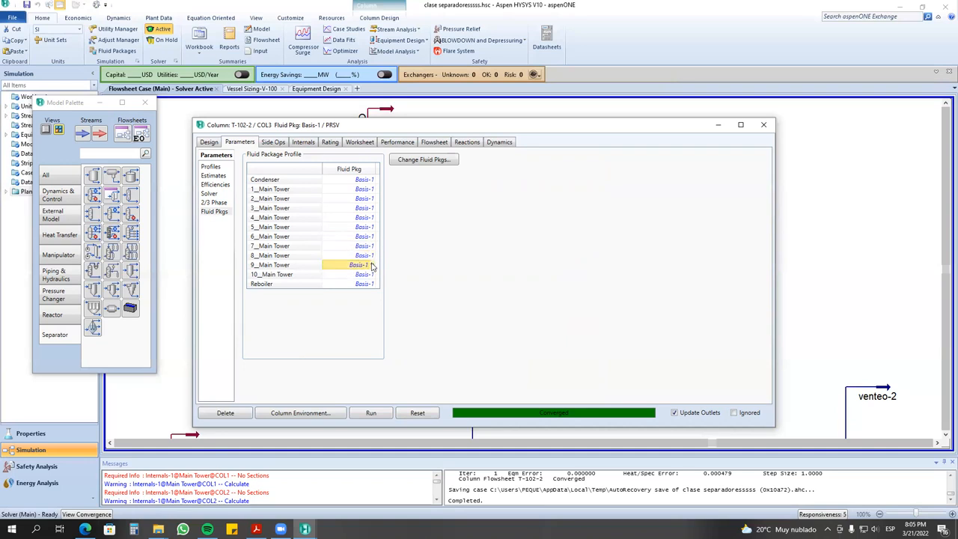
click(372, 274)
click(367, 284)
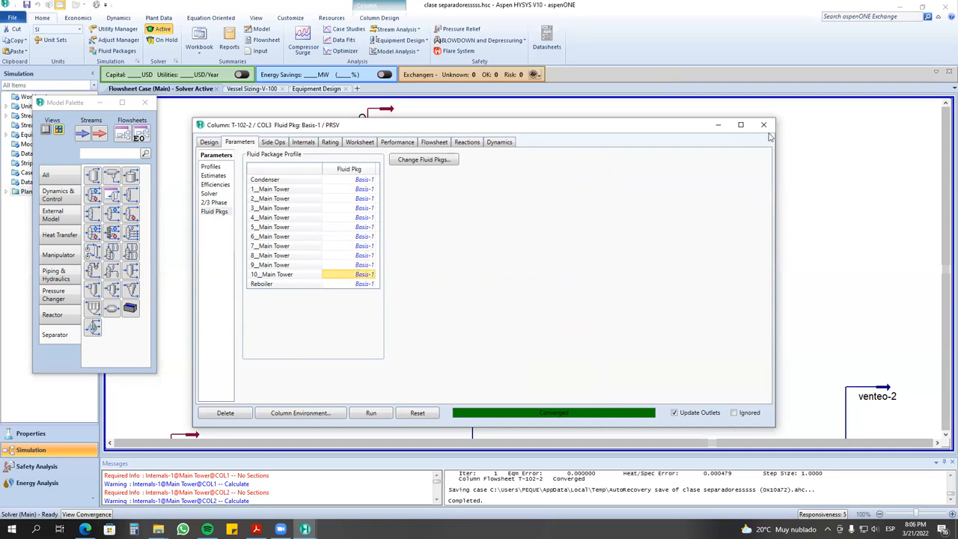
- Minimize the T-102-2 column window and move feed stream 9-2 closer to the column's inlet
click(717, 127)
click(219, 209)
drag(224, 209, 250, 209)
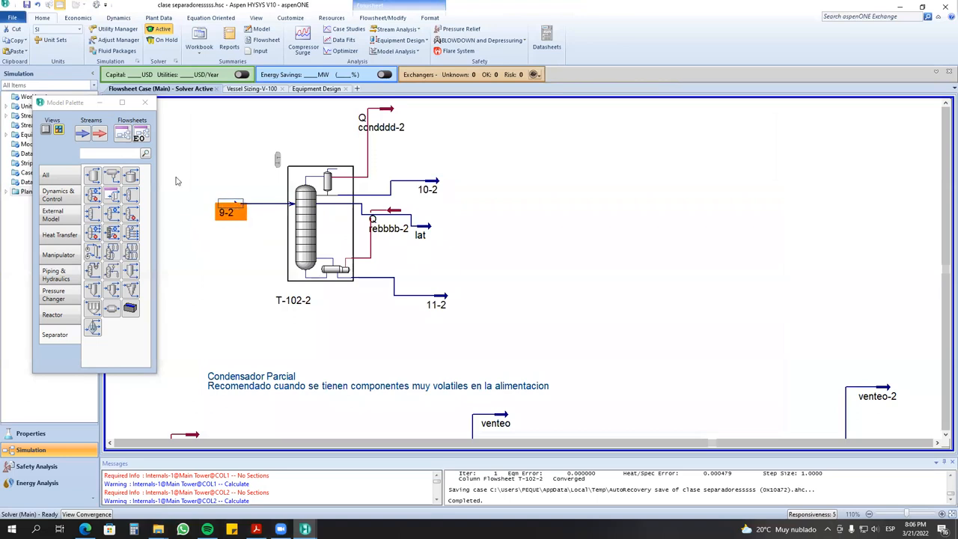
drag(168, 165, 135, 155)
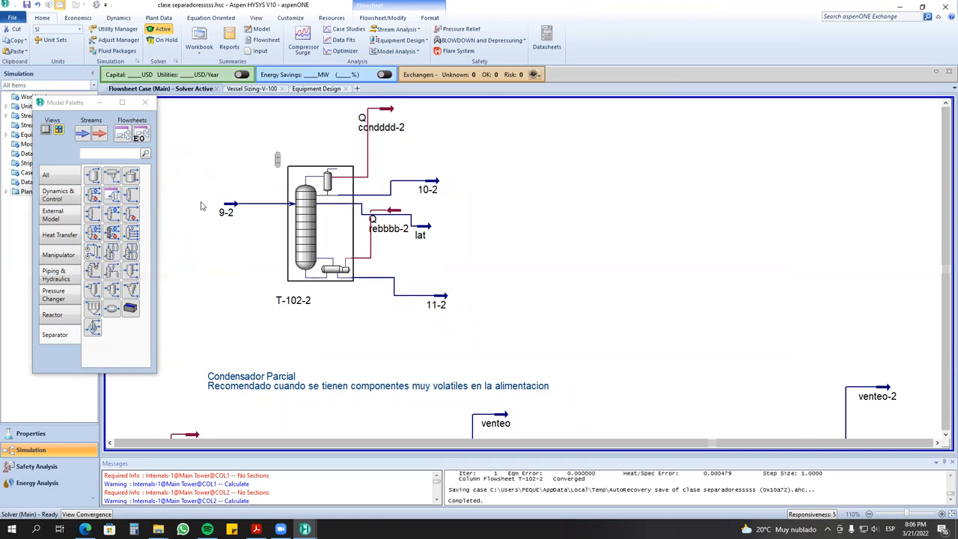
mouse_move(238, 210)
drag(238, 210, 263, 211)
drag(219, 170, 199, 254)
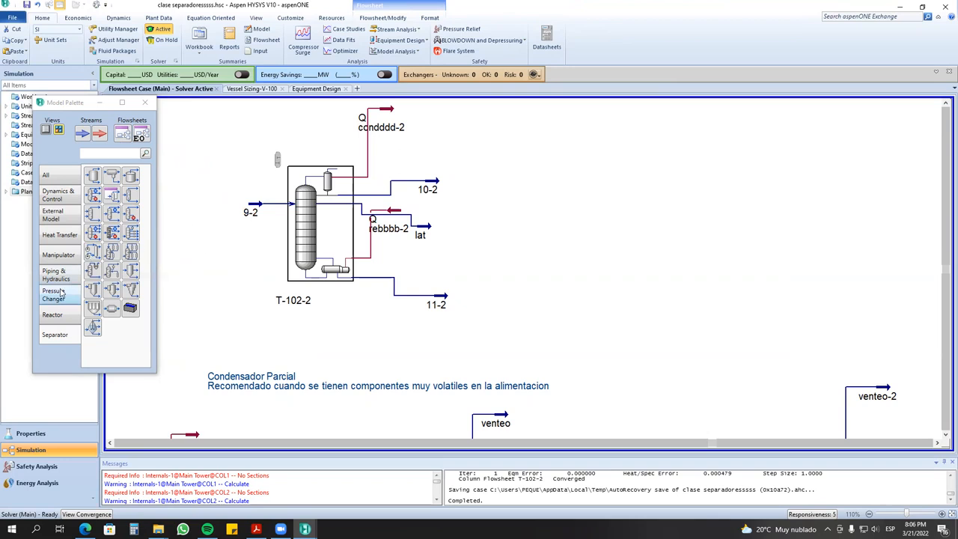
- Place a stream cutter from the manipulator models on the flowsheet just before feed stream 9-2
click(60, 253)
drag(97, 196, 222, 210)
click(230, 199)
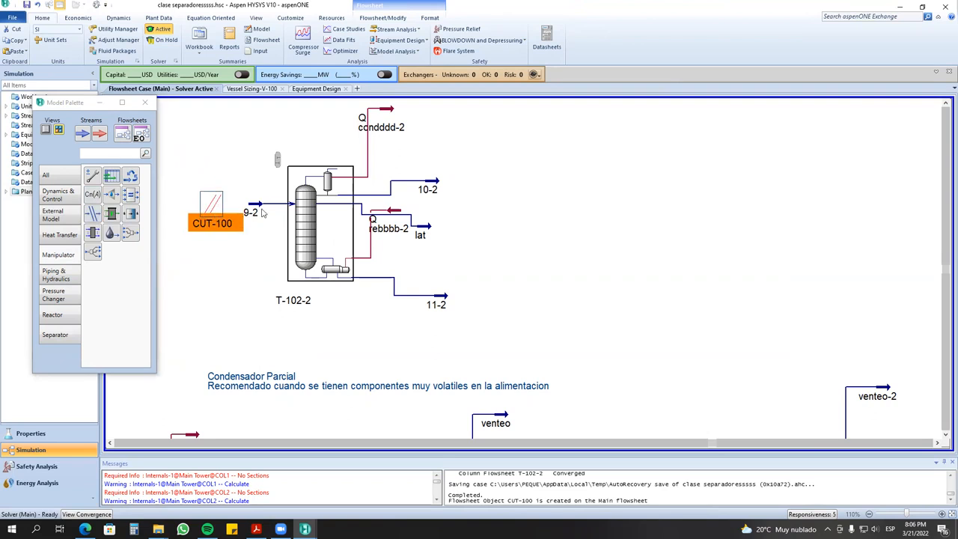
- Reopen T-102-2 and review its profiles, composition estimates, efficiencies, solver, 2/3-phase and fluid package parameters
double_click(316, 212)
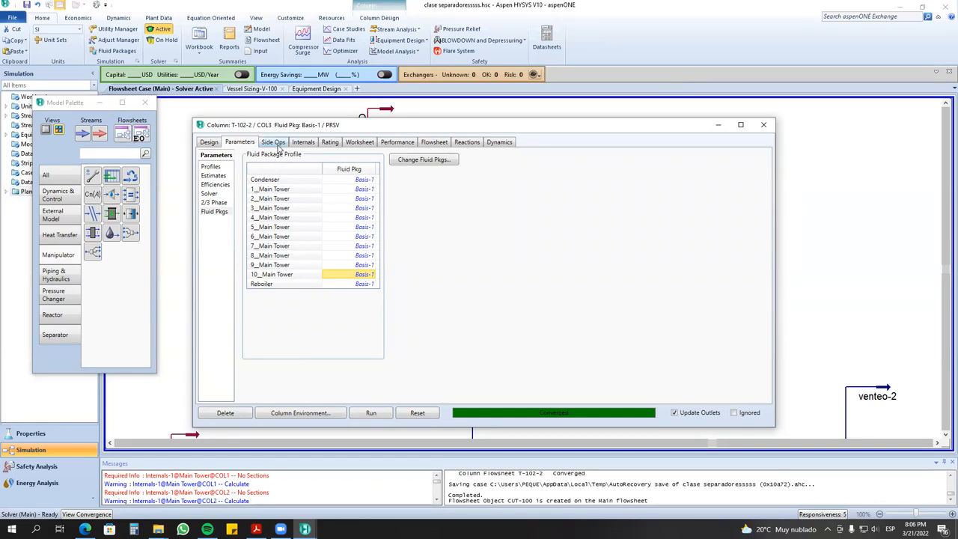
click(217, 167)
click(221, 176)
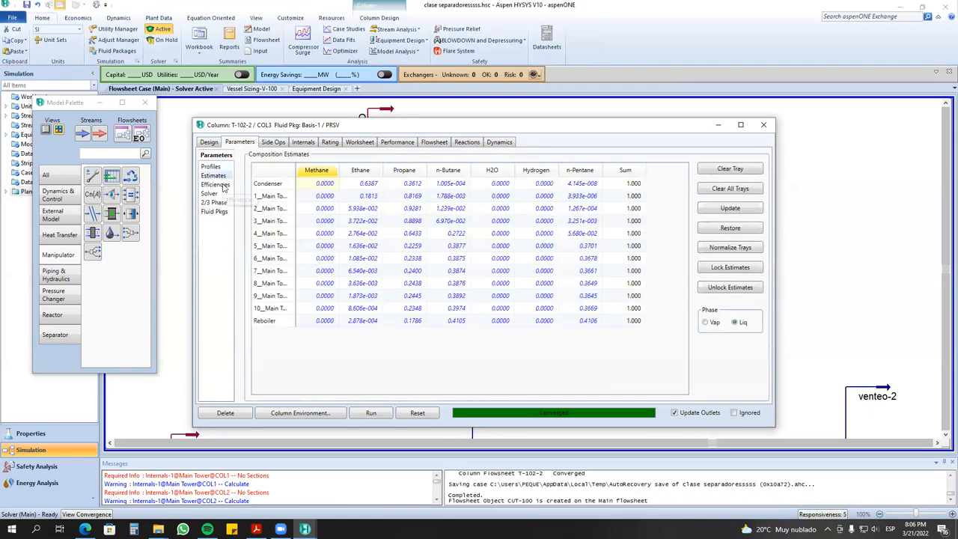
click(223, 185)
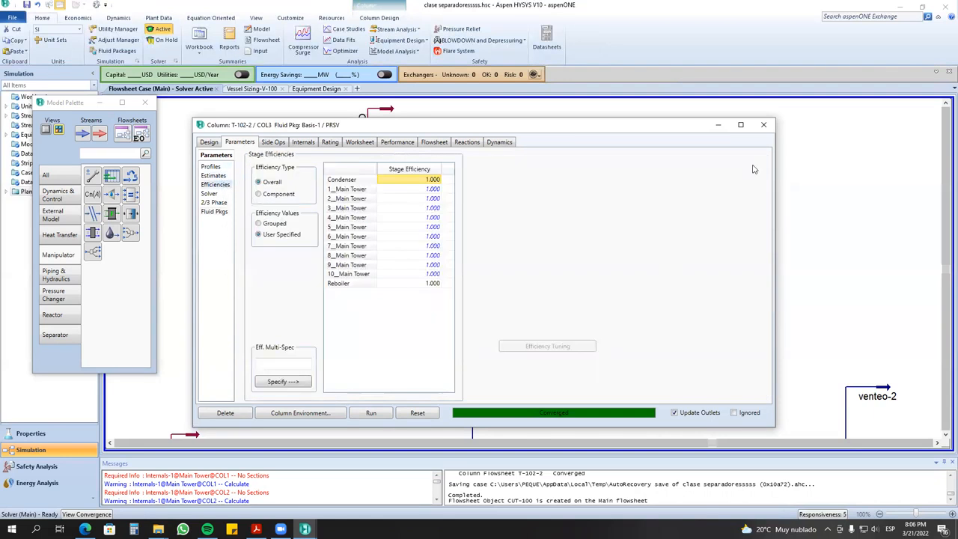
click(212, 202)
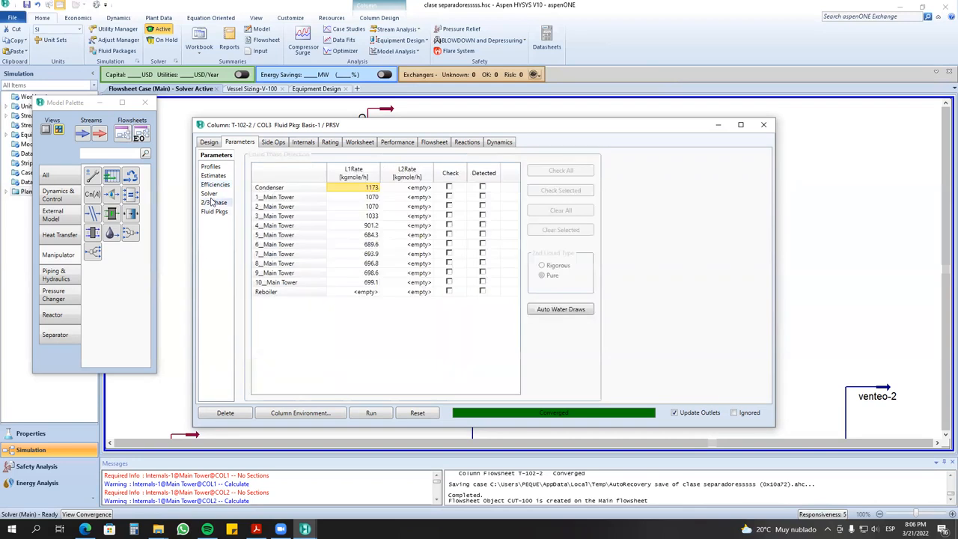
click(210, 194)
click(215, 211)
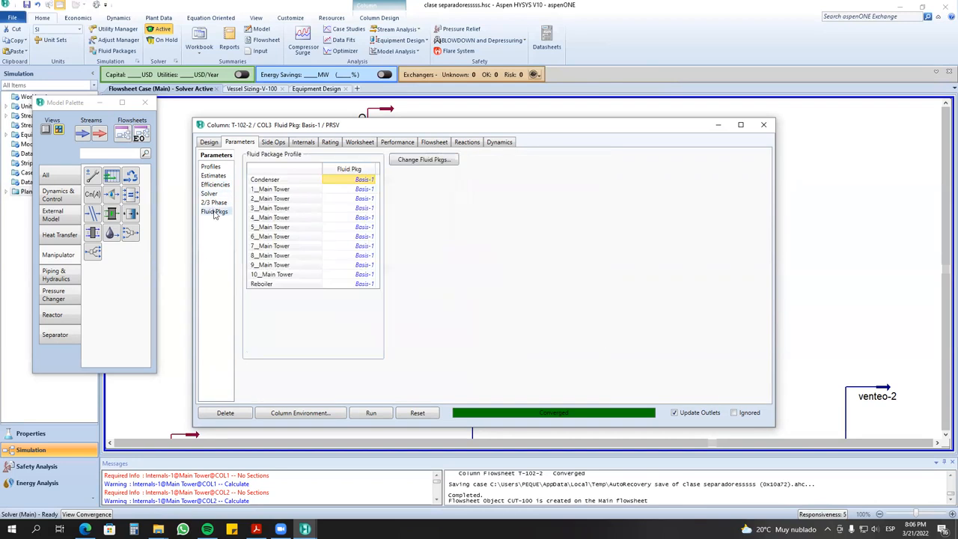
- Review T-102-2's side operations, comparing side strippers and side rectifiers and checking the column's layout on the flowsheet
click(274, 142)
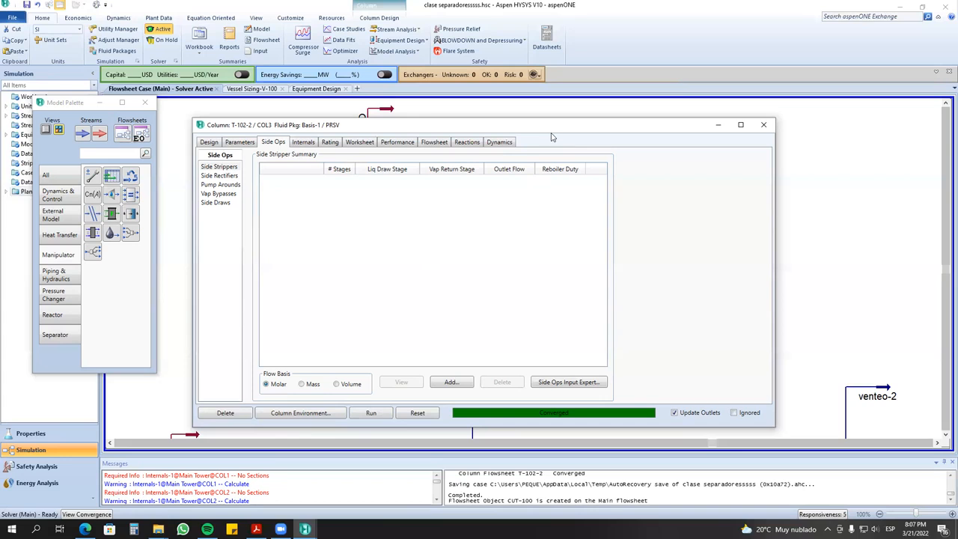
drag(550, 129, 575, 157)
drag(454, 157, 411, 309)
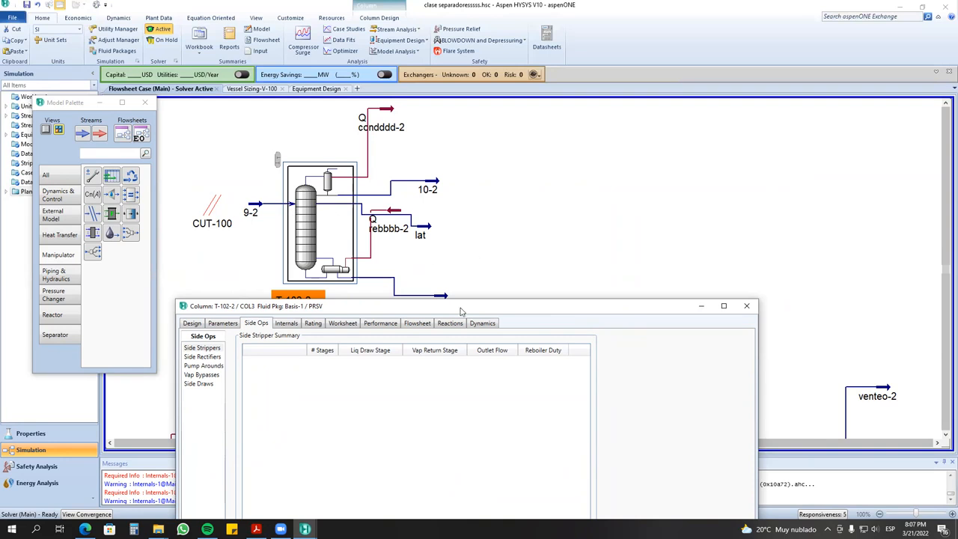
drag(462, 308, 490, 122)
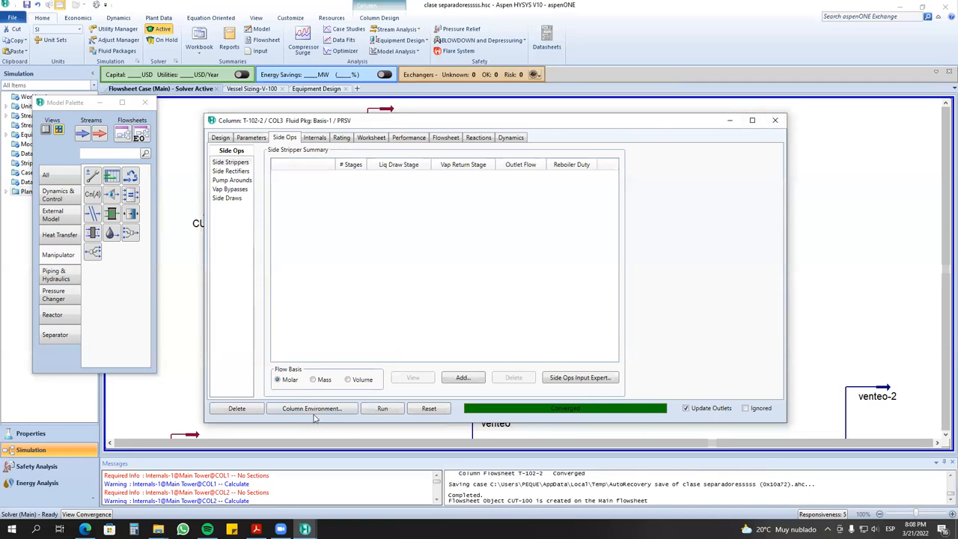
click(236, 171)
click(239, 162)
click(240, 172)
click(242, 163)
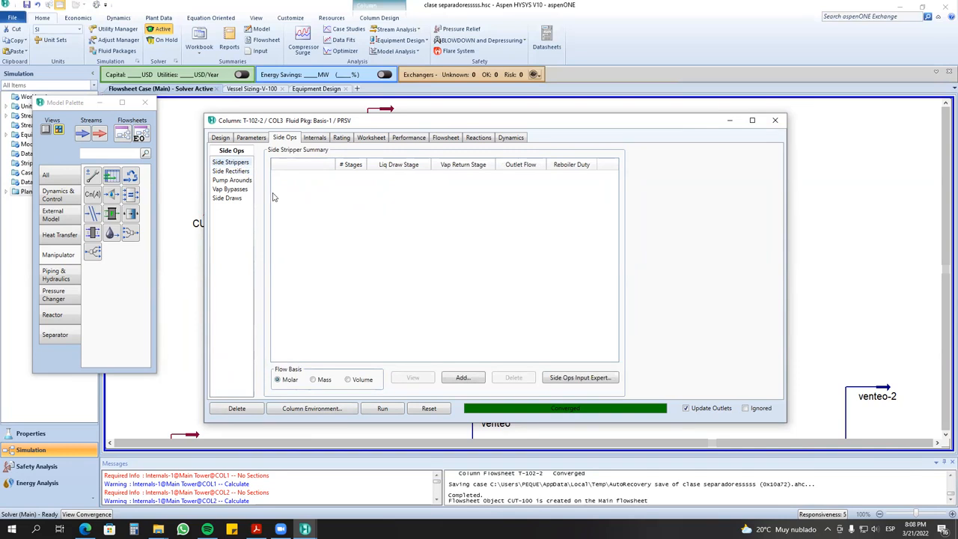
- Install a reboiled side stripper on T-102-2 with return stage 2__Main Tower and draw stage 6__Main Tower
click(462, 378)
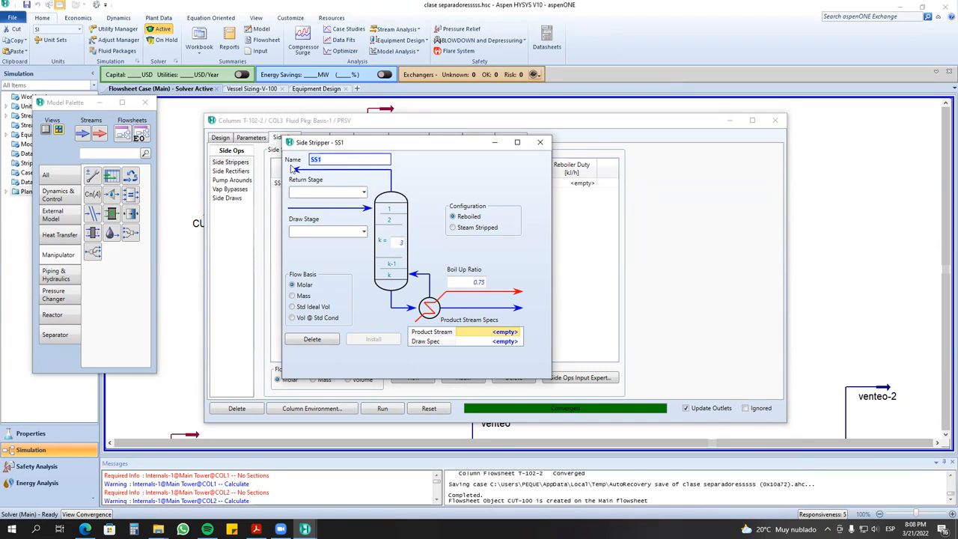
click(362, 192)
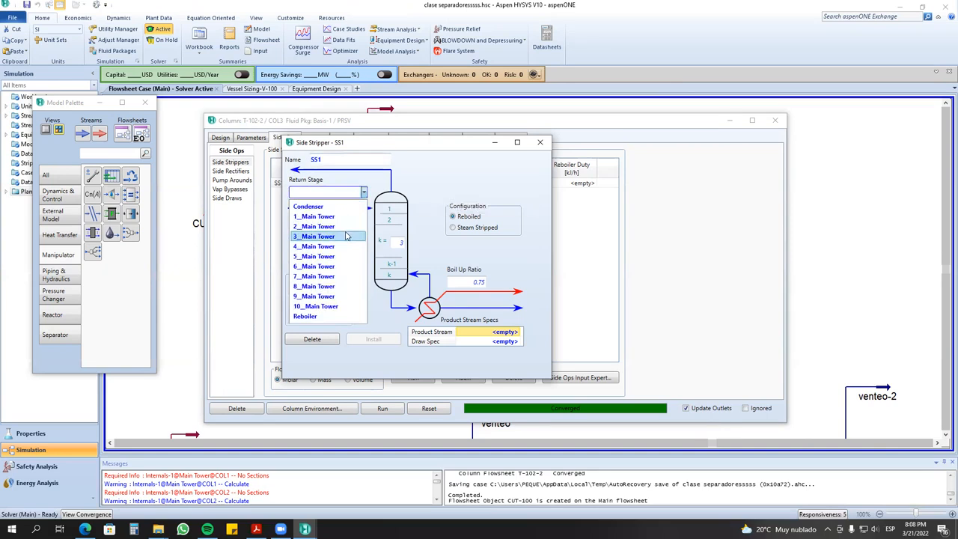
click(344, 226)
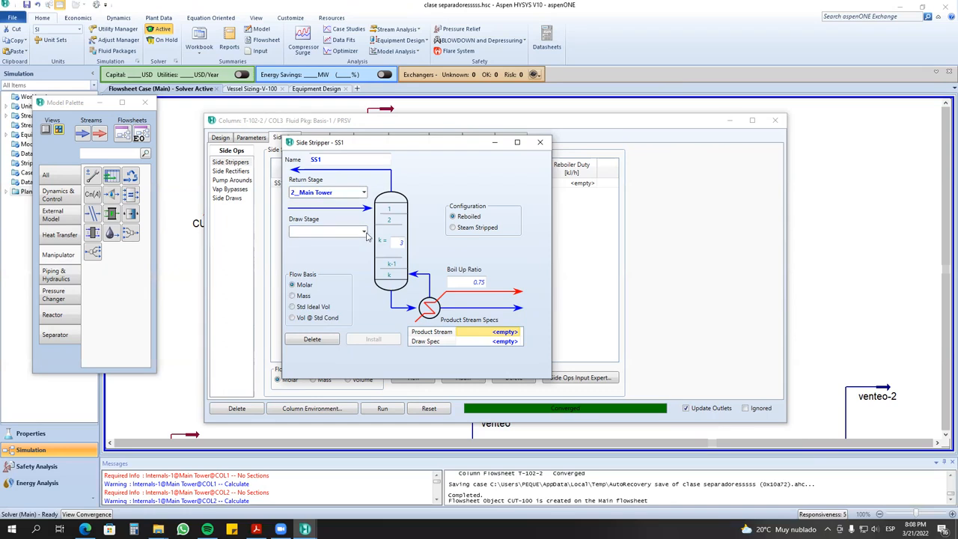
click(364, 233)
click(351, 306)
click(374, 342)
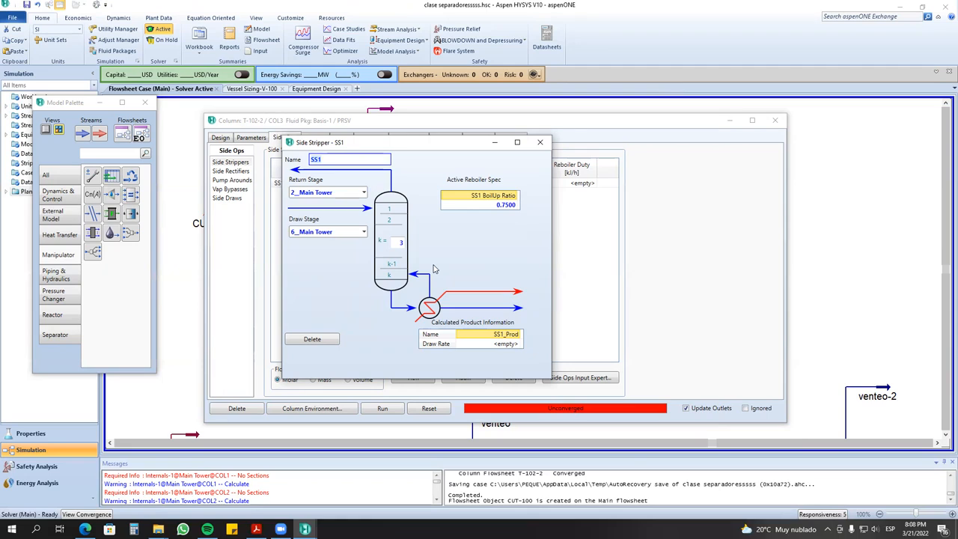
click(399, 243)
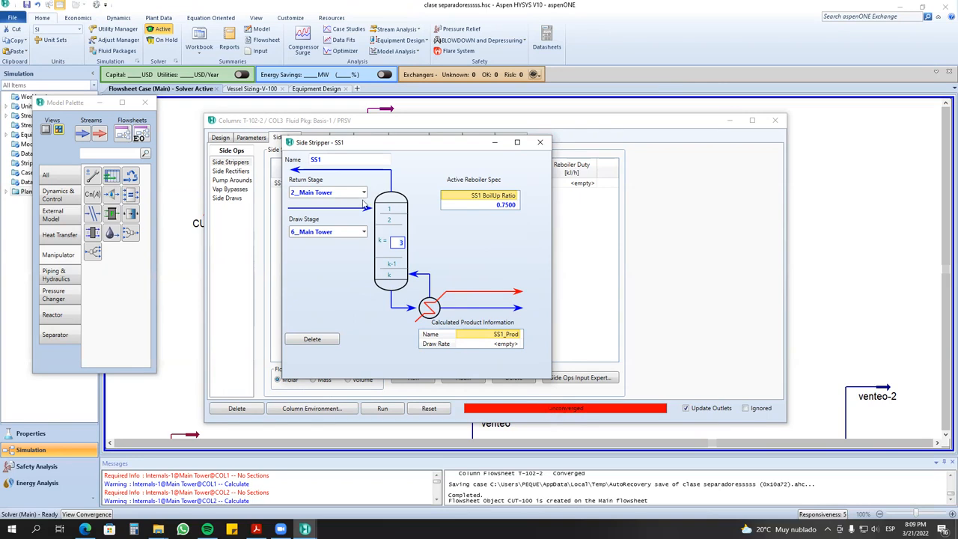
- Close the SS1 side stripper's settings and review its draw stage, return stage and outlet flow in the side stripper summary
click(540, 142)
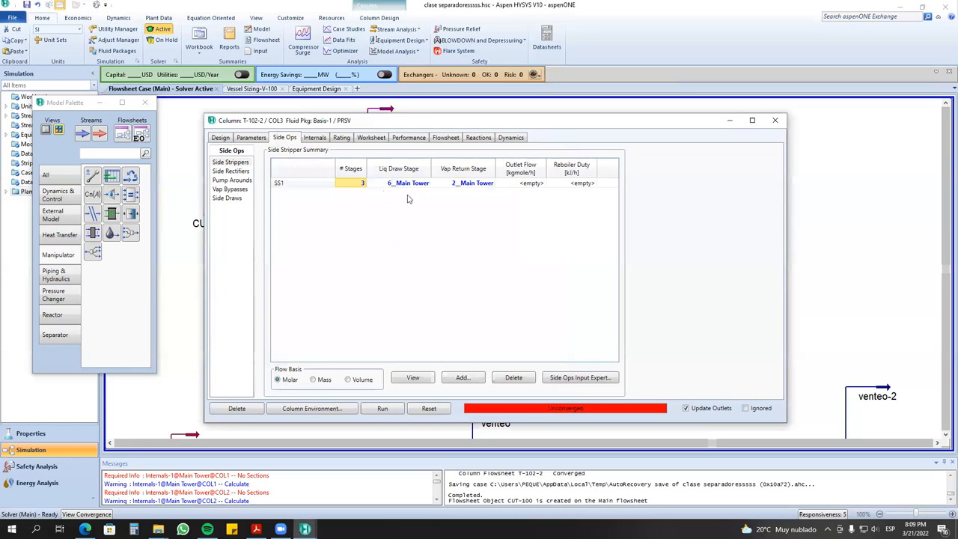
click(526, 184)
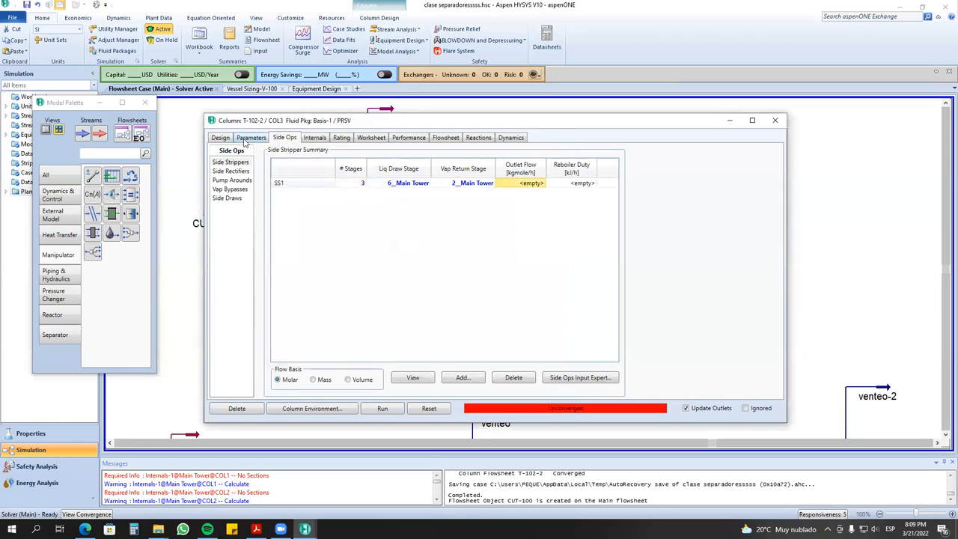
click(465, 185)
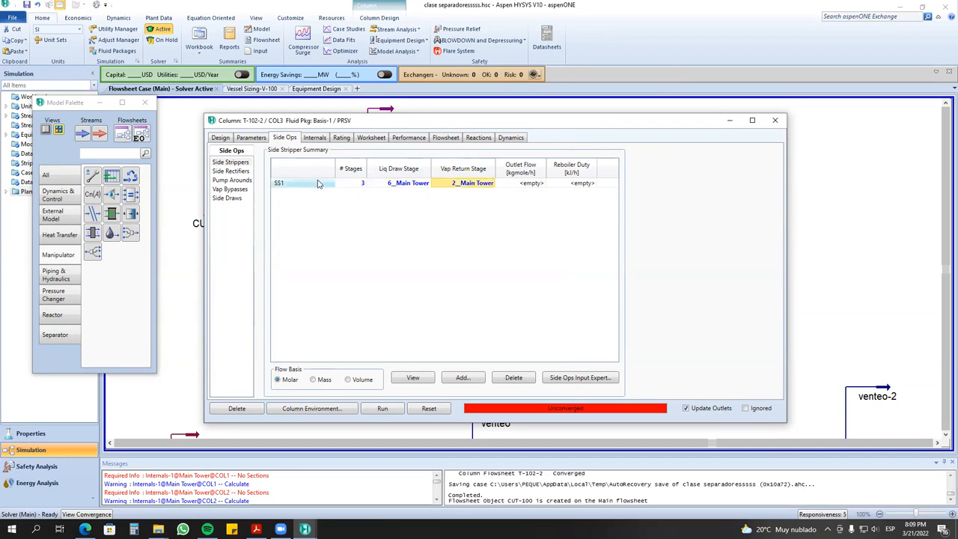
- Compare T-102-2's SS1 Prod Flow and SS1 BoilUp Ratio specifications and review all column specs in the specs summary
click(221, 138)
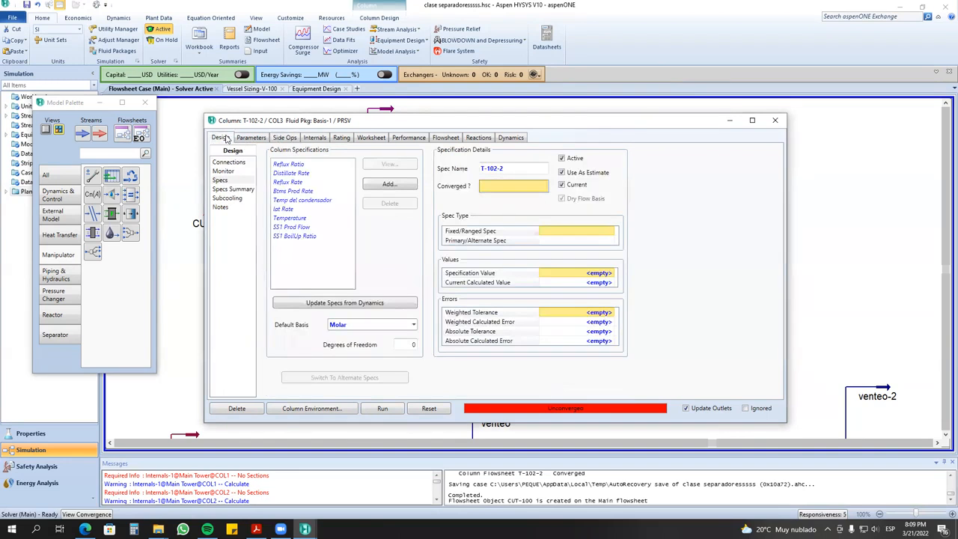
click(297, 236)
click(298, 228)
click(296, 235)
click(296, 227)
click(295, 235)
click(295, 227)
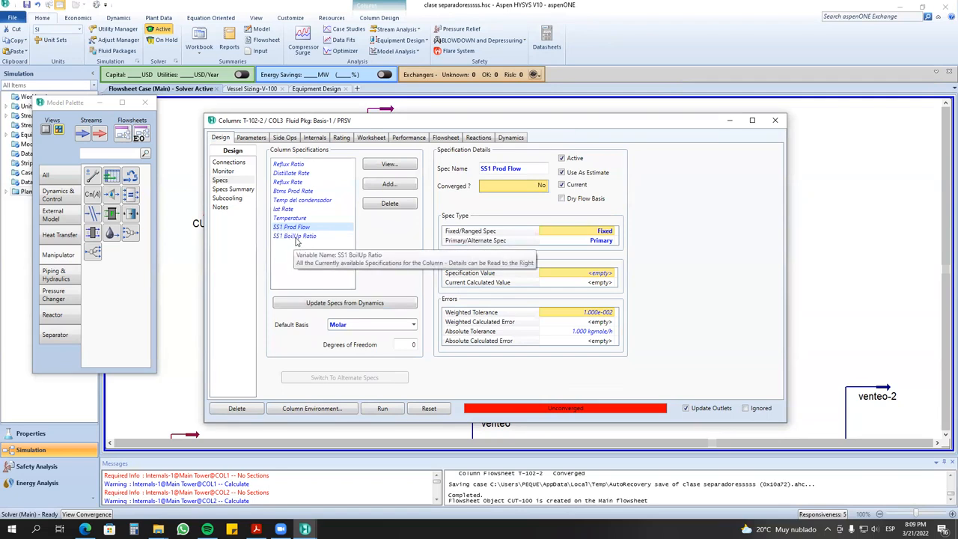
click(233, 189)
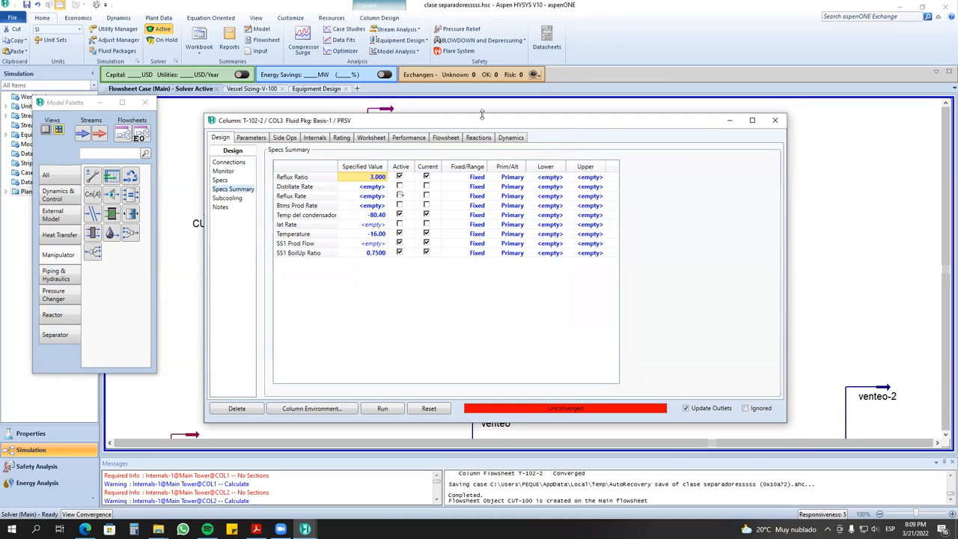
drag(486, 131, 457, 145)
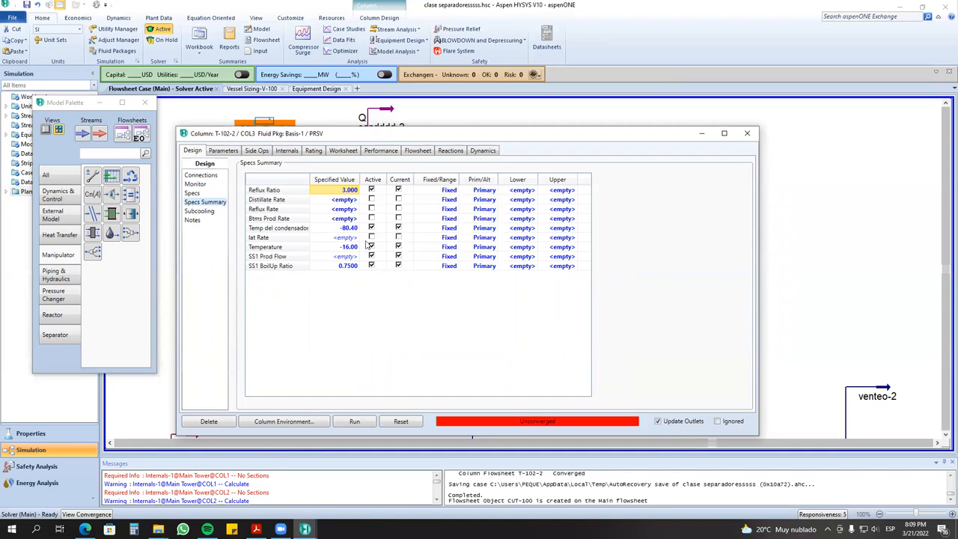
- Review side stripper SS1's settings again, checking the side rectifiers, the fluid package profile and the specs summary of T-102-2
click(257, 152)
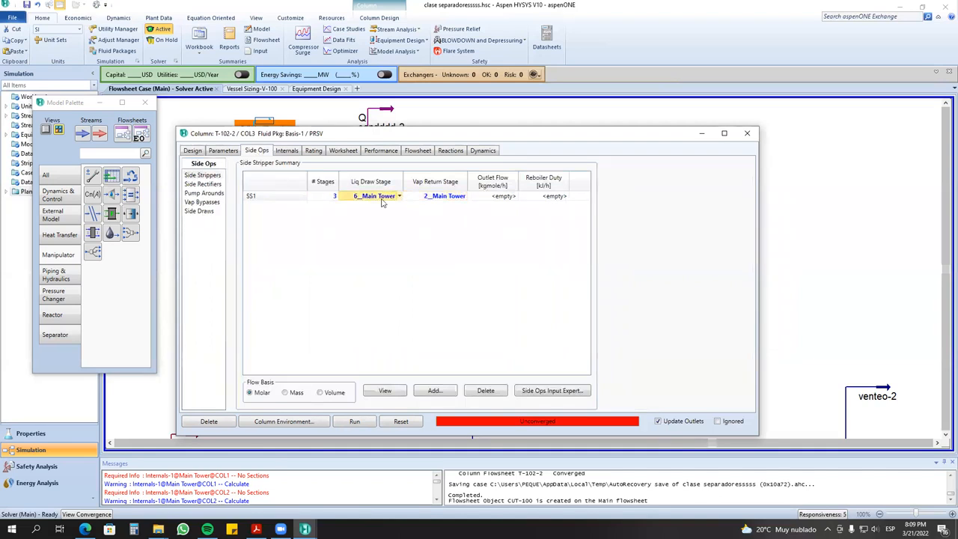
click(279, 198)
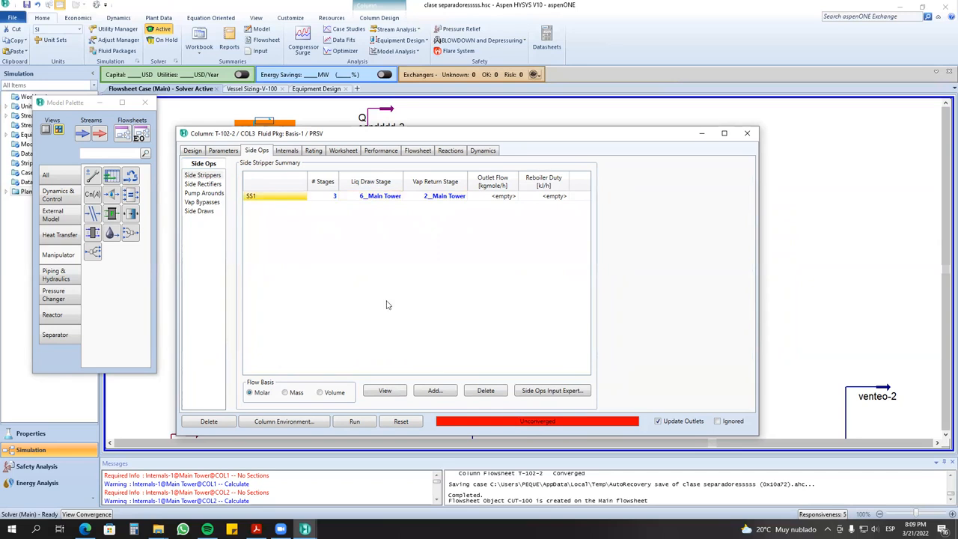
click(387, 391)
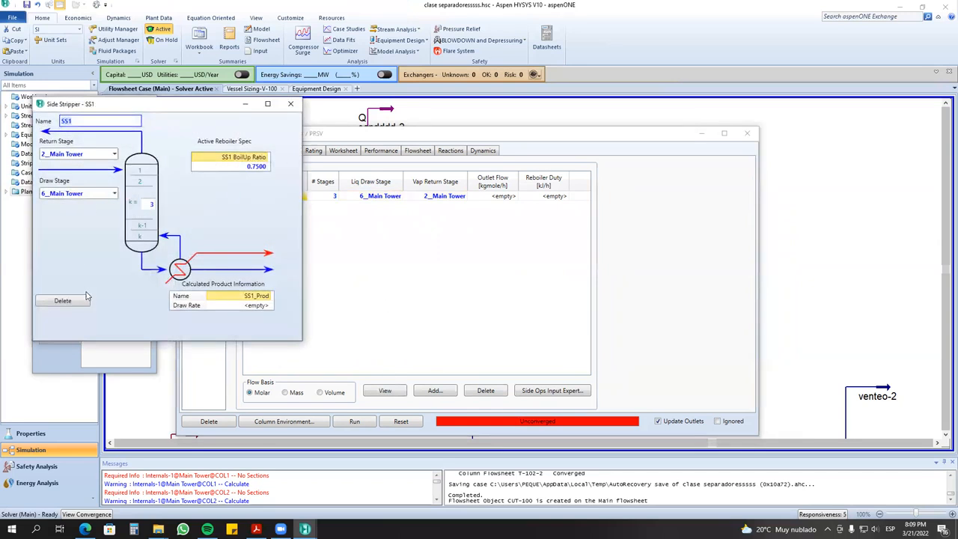
click(291, 103)
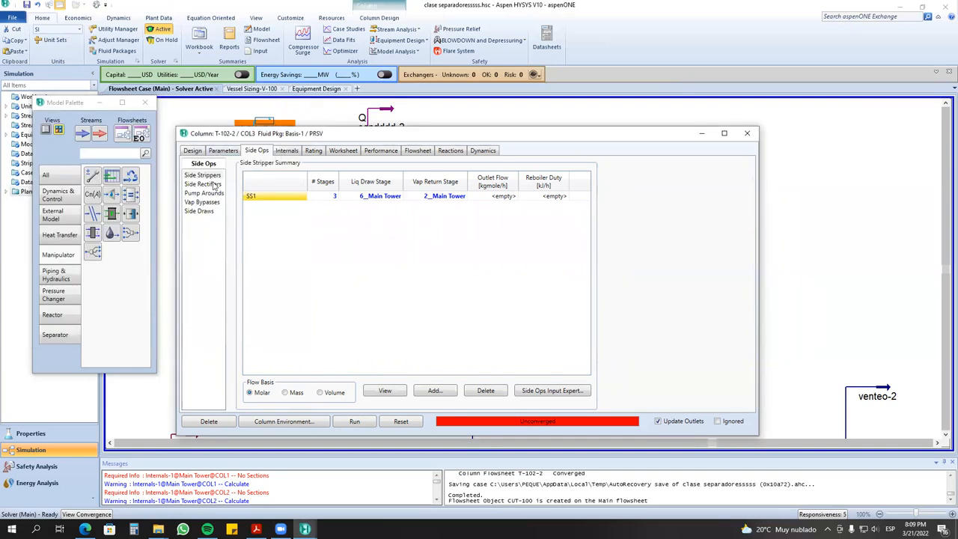
click(214, 184)
click(208, 175)
click(224, 153)
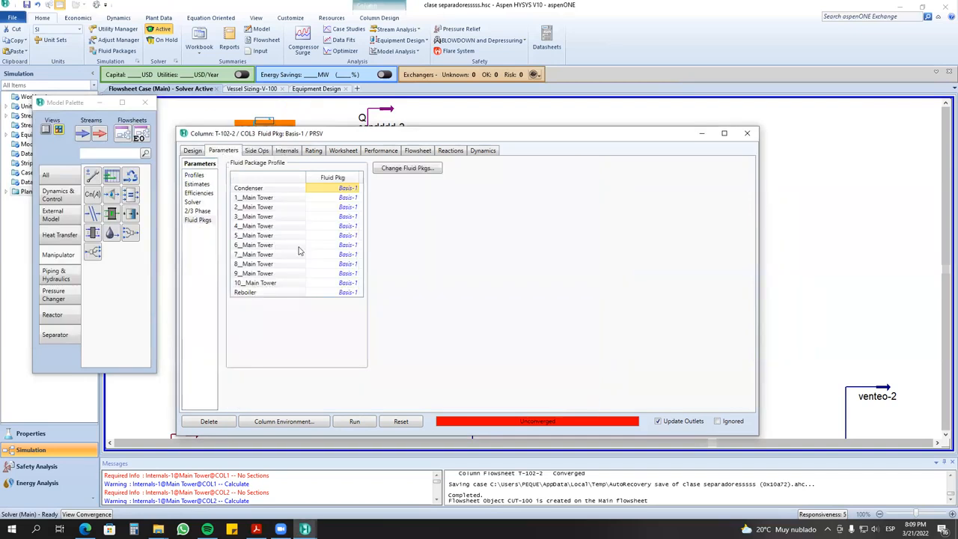
click(196, 153)
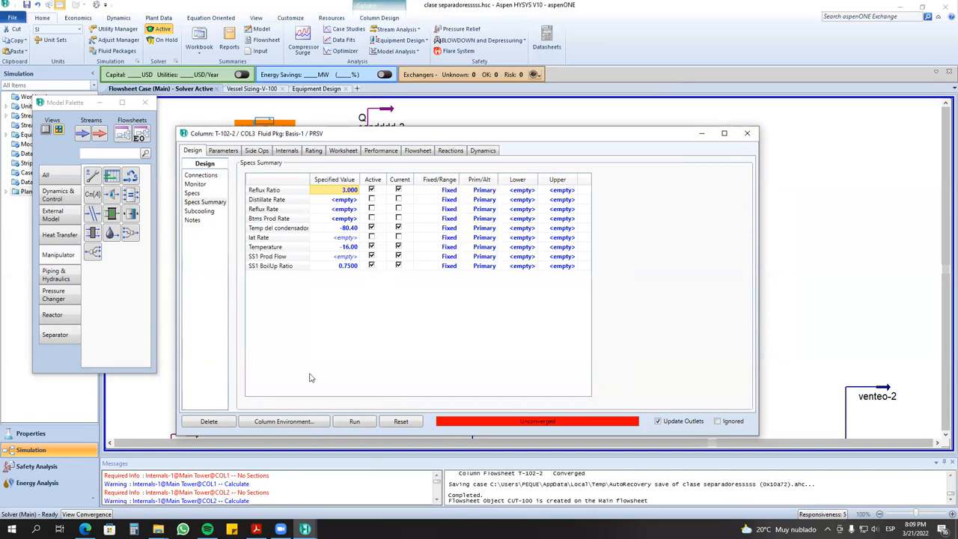
- Enter T-102-2's column environment and close the column window to expose its internal flowsheet
click(294, 423)
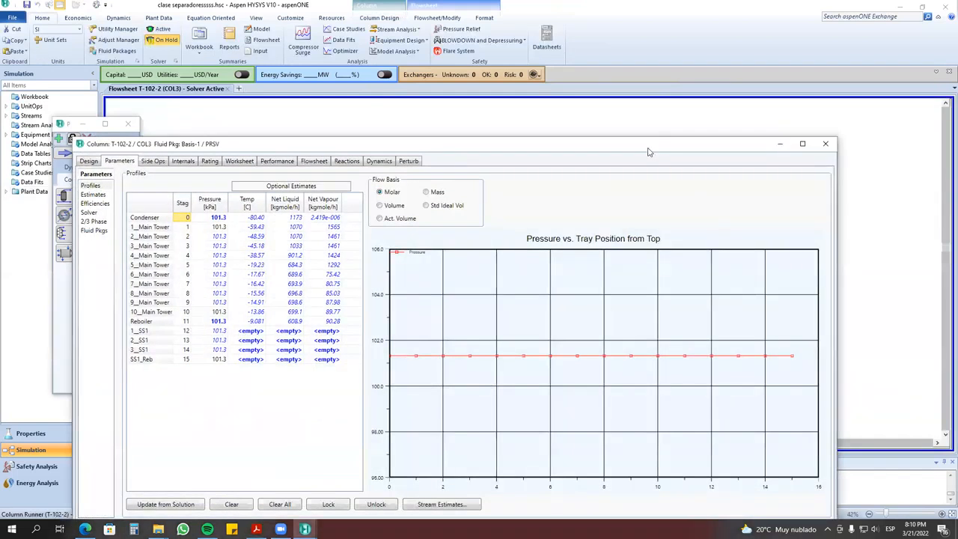
drag(651, 150, 494, 224)
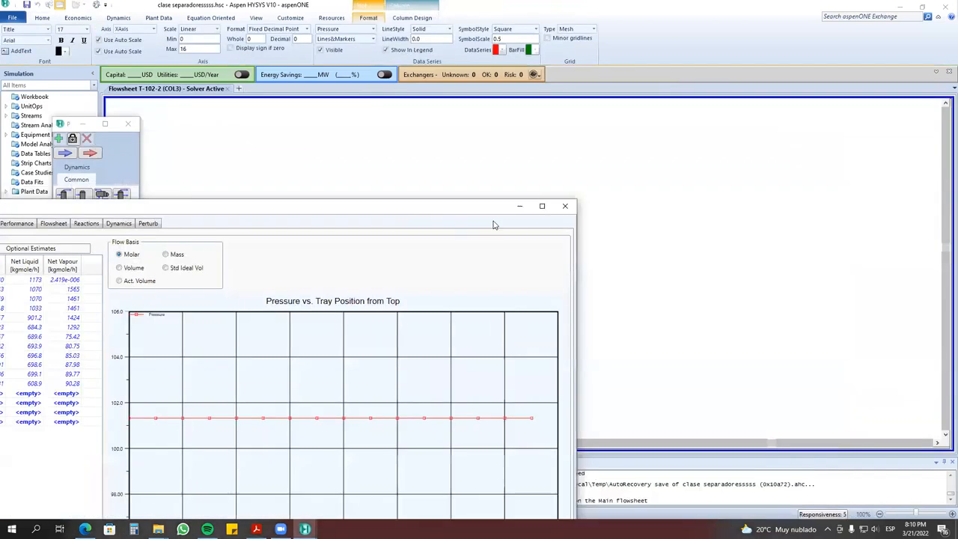
click(565, 206)
- Rearrange T-102-2's internal flowsheet by placing the SS1_Reb reboiler beside side stripper SS1 and feed stream 9 farther from the main tower
scroll(531, 311, up, 2)
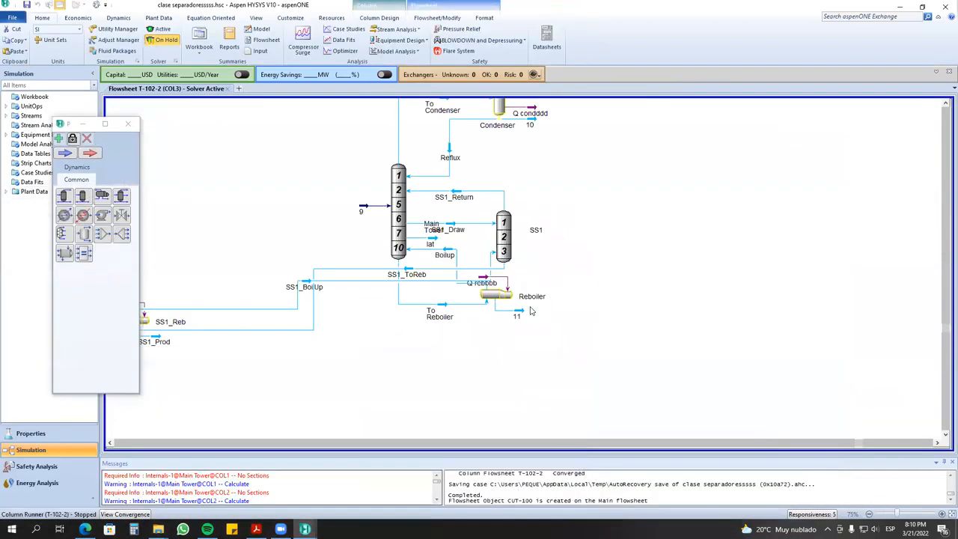
scroll(393, 289, down, 1)
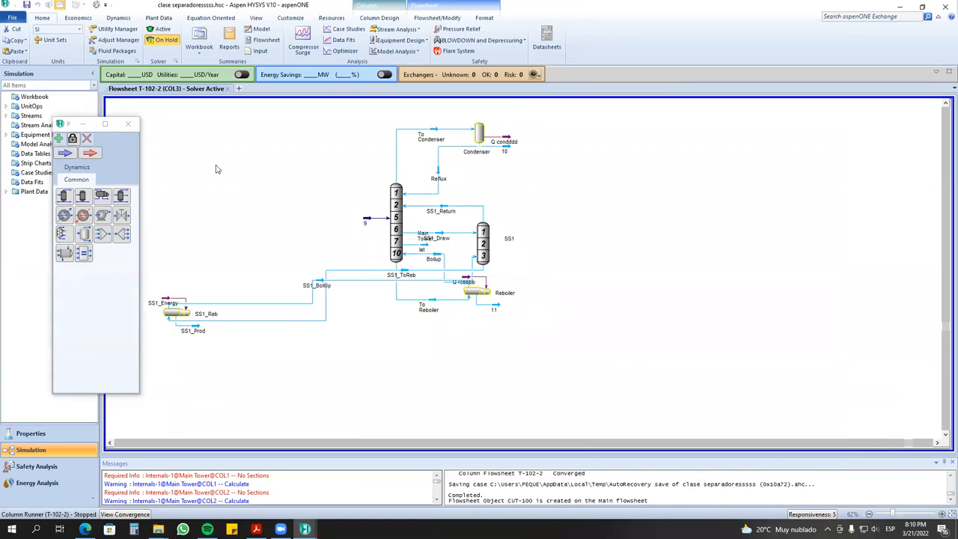
scroll(395, 229, up, 2)
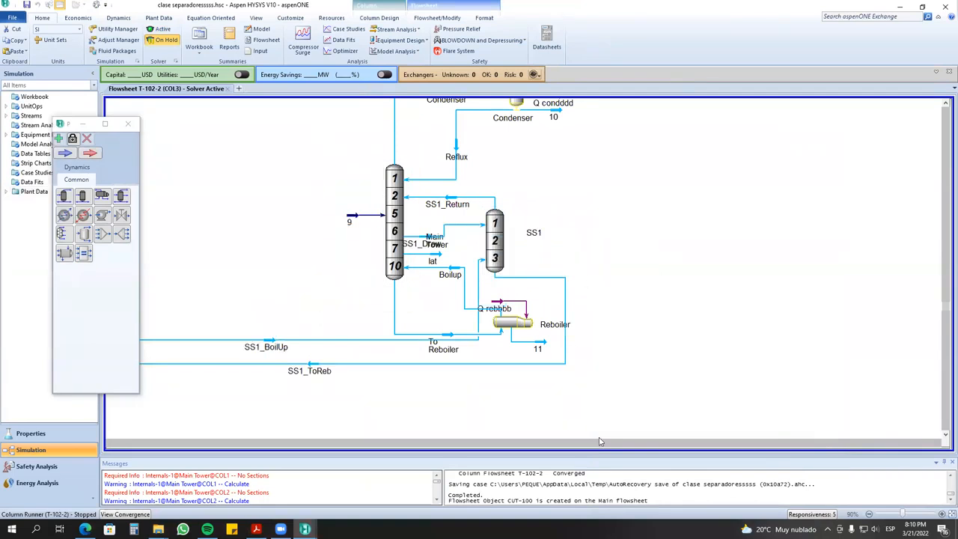
scroll(597, 390, down, 2)
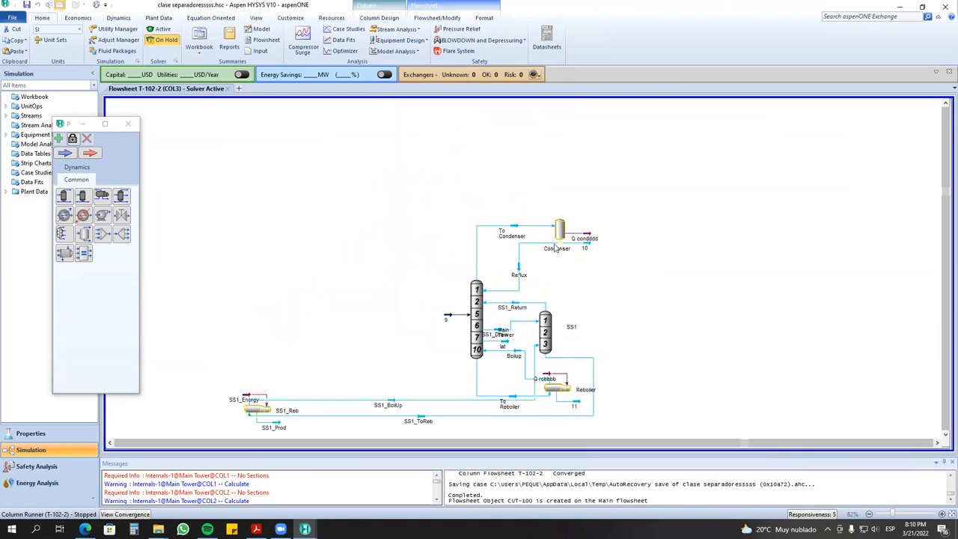
scroll(546, 404, up, 2)
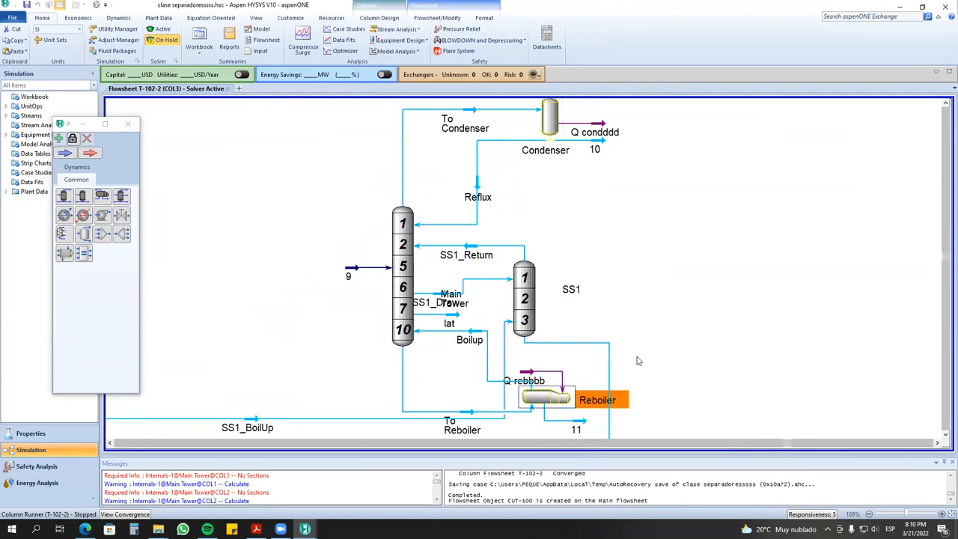
scroll(640, 366, down, 1)
scroll(640, 367, down, 1)
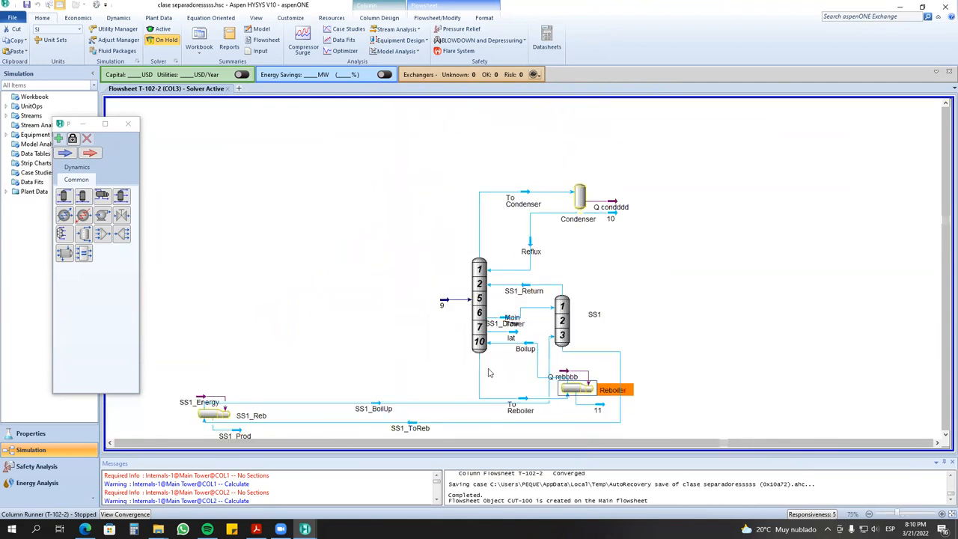
click(216, 413)
drag(595, 391, 608, 341)
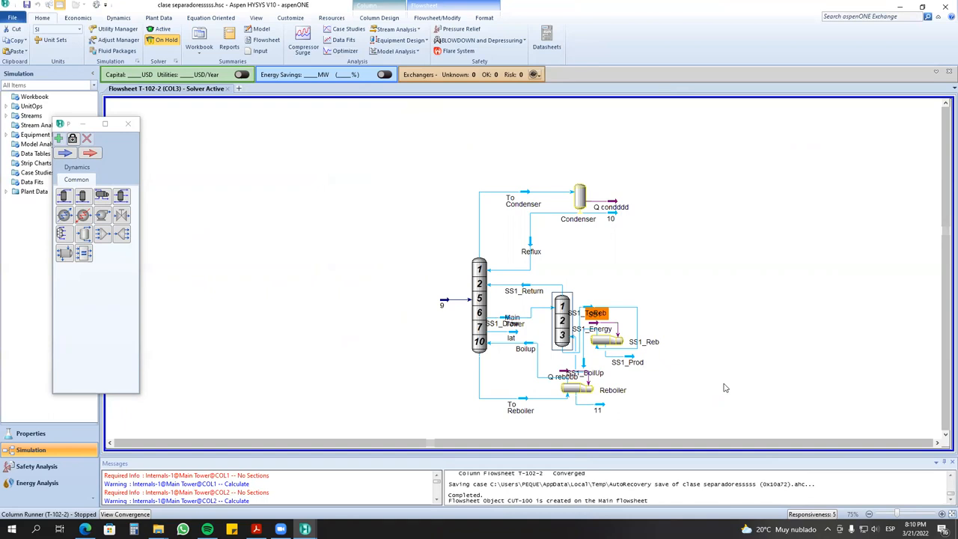
drag(483, 300, 390, 303)
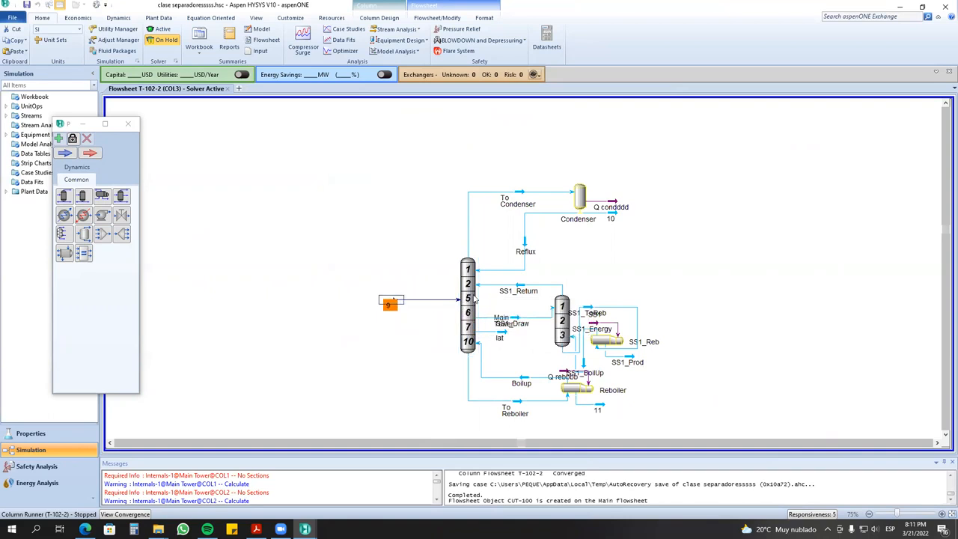
- Expand the unit operations in the navigation tree, clear the flowsheet selection and move the palette off the tree
drag(413, 236, 695, 405)
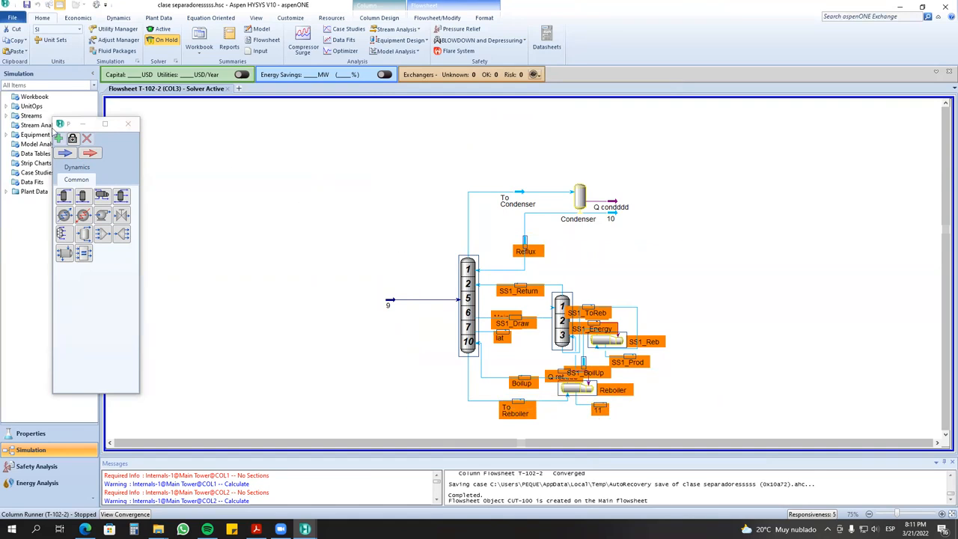
click(5, 106)
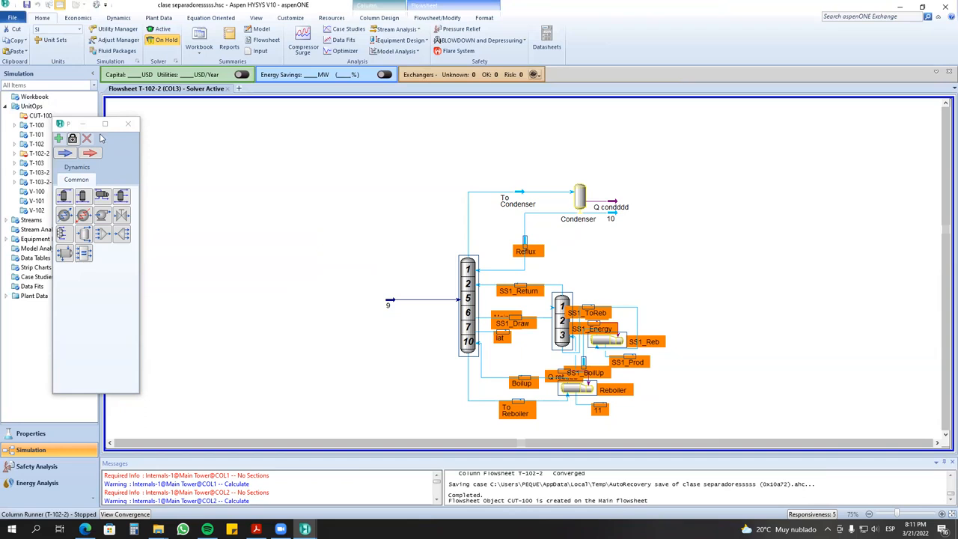
click(61, 124)
click(169, 265)
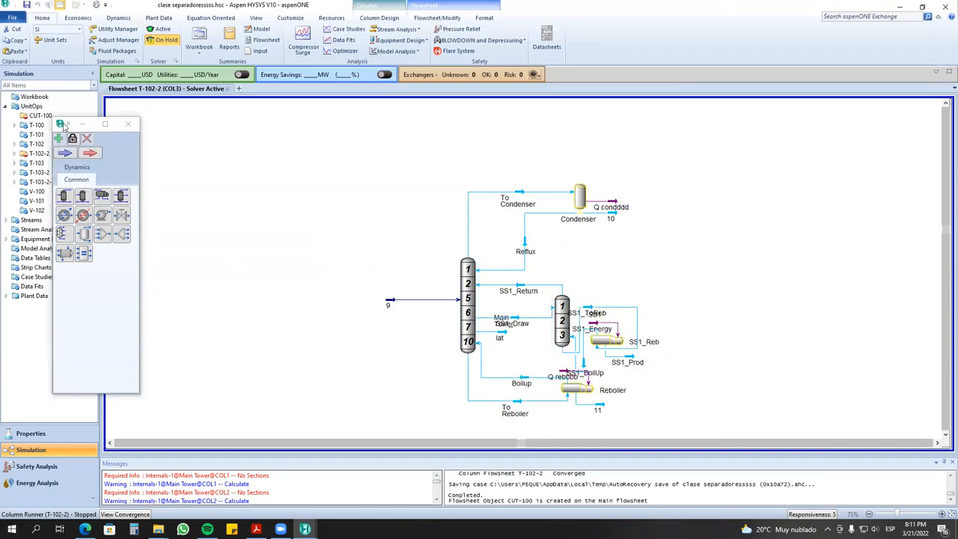
drag(70, 125, 132, 150)
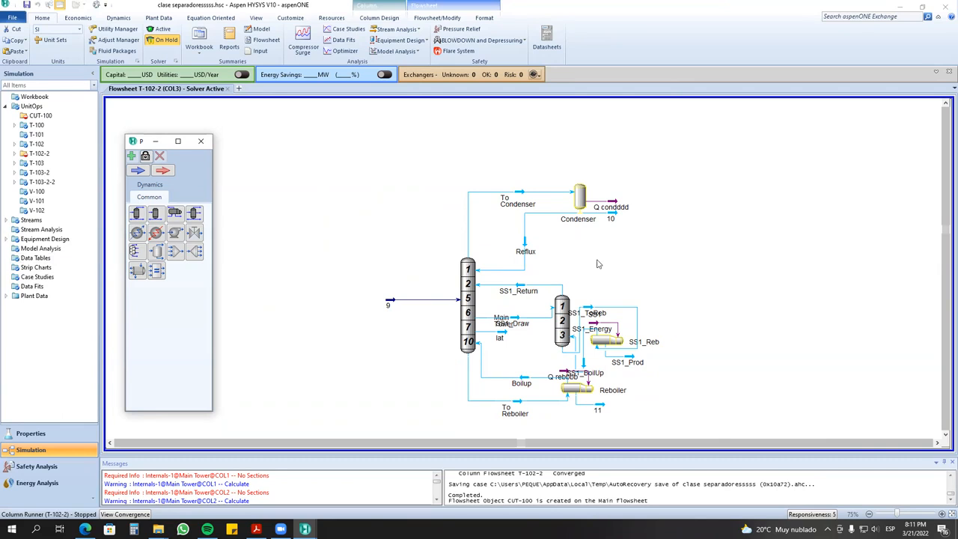
- Open shortcut column T-101 and locate it on the main flowsheet
double_click(41, 135)
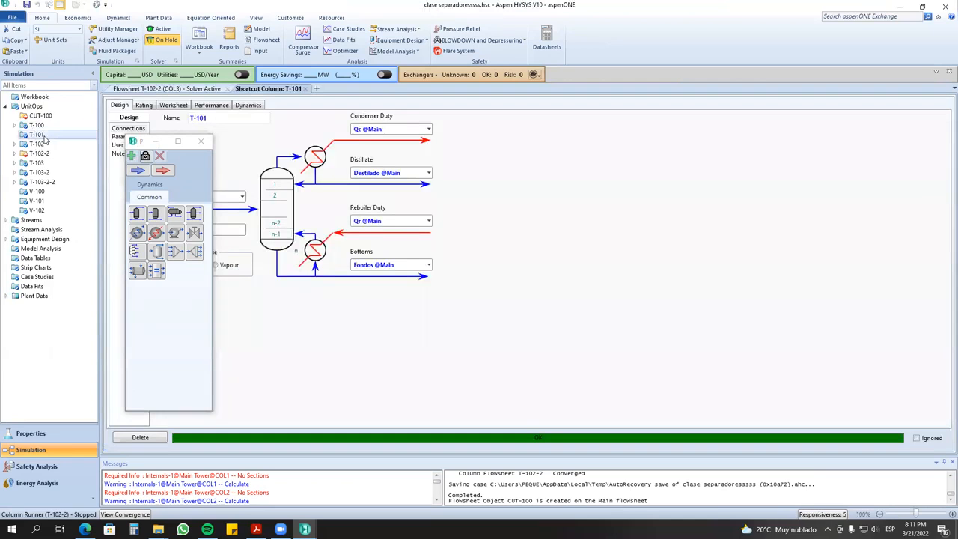
right_click(335, 326)
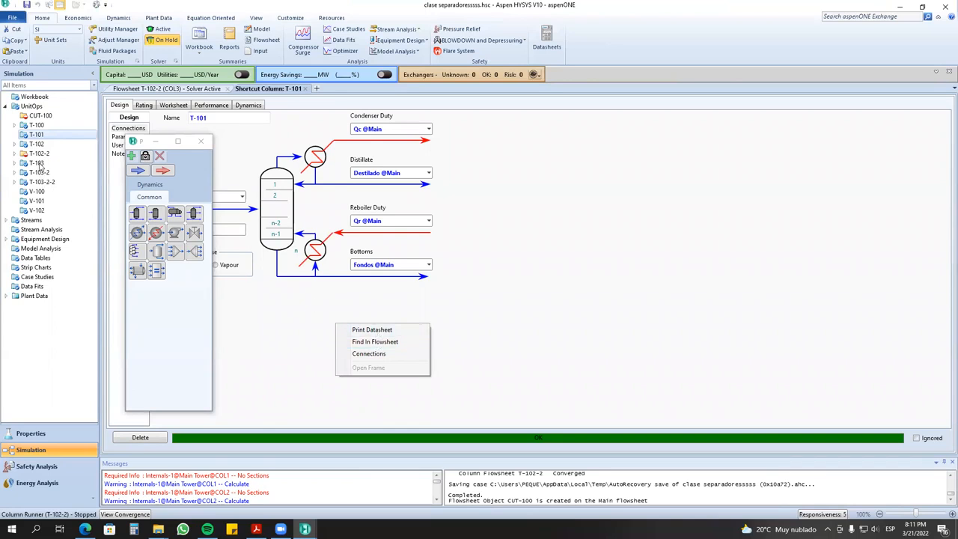
click(389, 342)
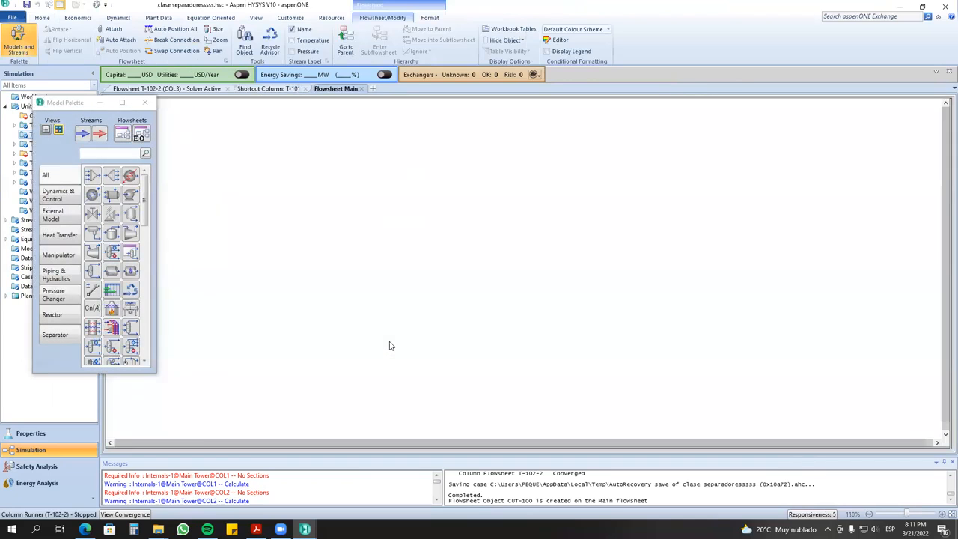
click(938, 442)
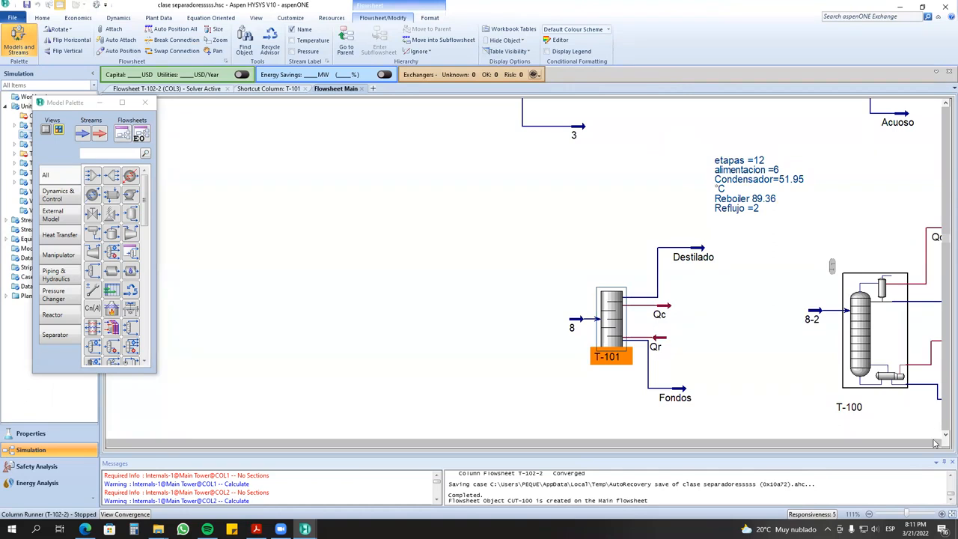
- Review feed stream 9's conditions from the main flowsheet, return to T-102-2's internal flowsheet and close the stream window
double_click(702, 283)
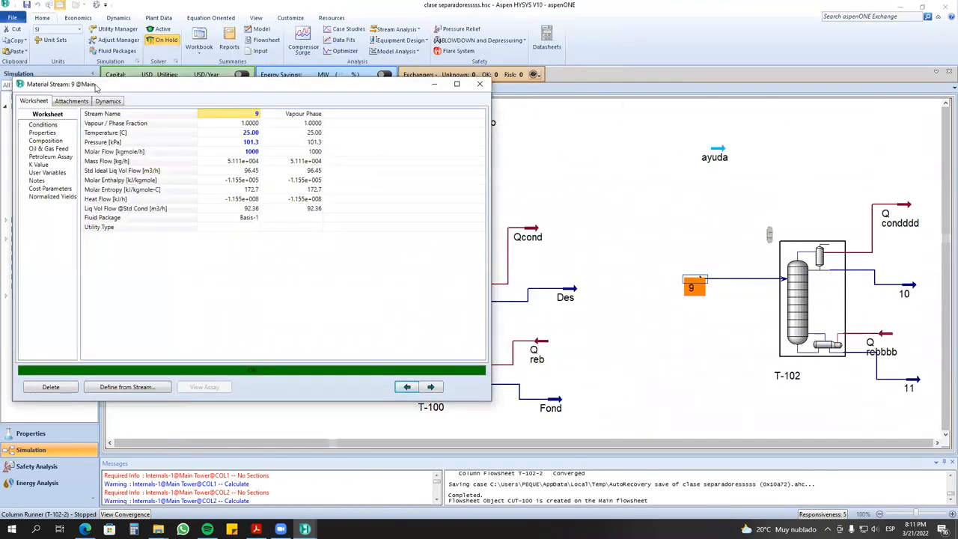
drag(129, 90, 278, 109)
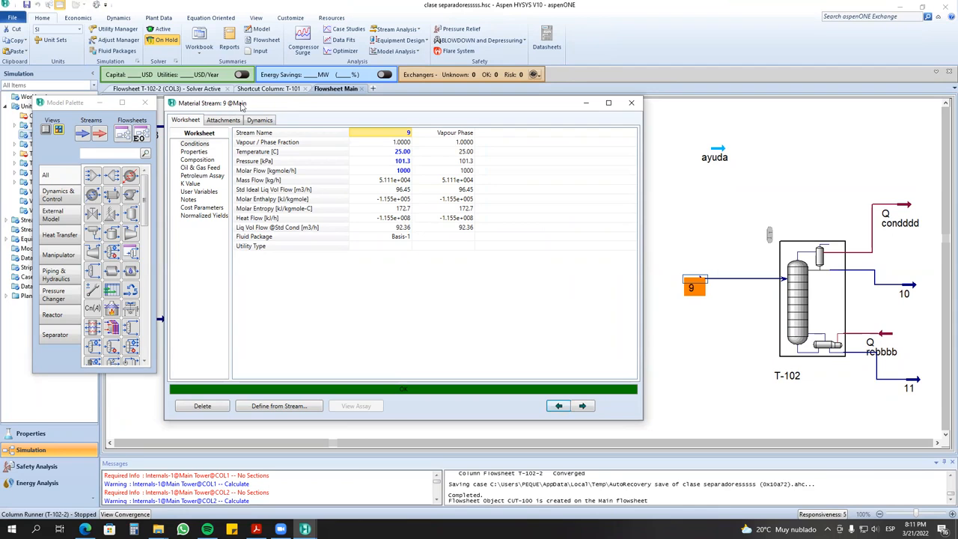
click(212, 89)
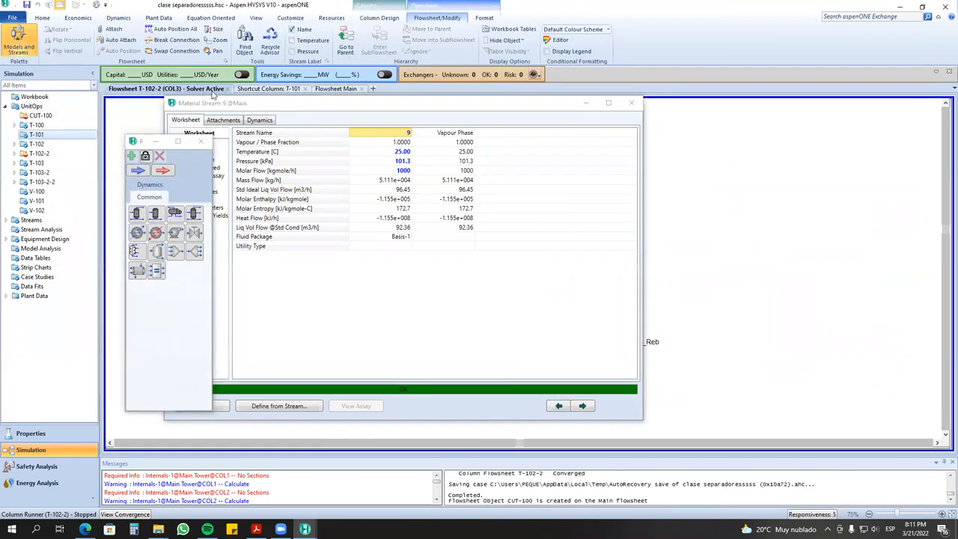
click(631, 103)
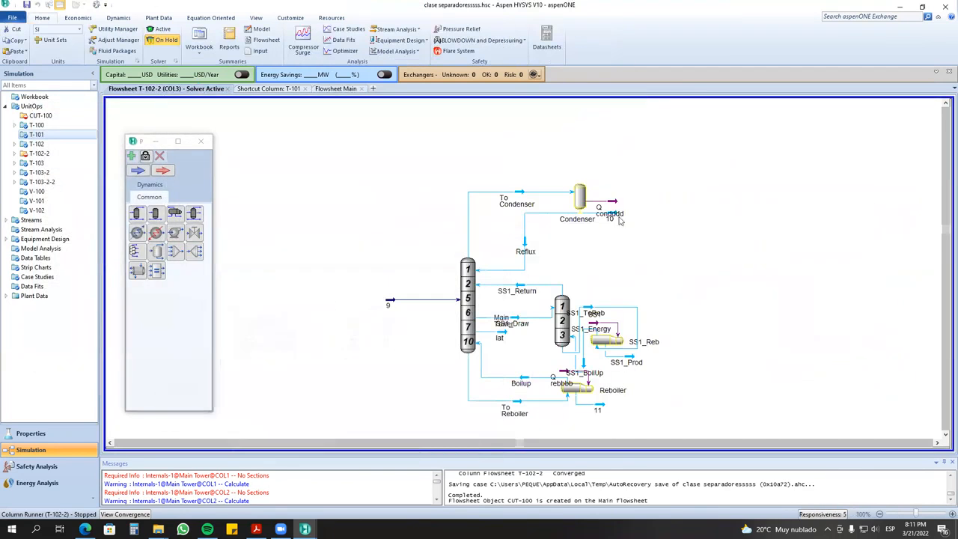
- Review feed stream 9's conditions in T-102-2's internal flowsheet, close the stream window and return to the main flowsheet
double_click(391, 300)
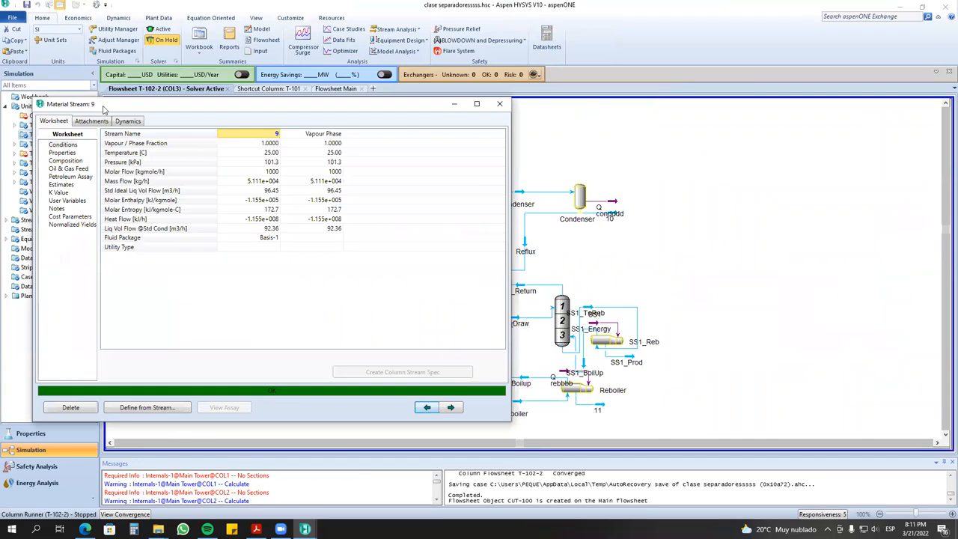
click(499, 103)
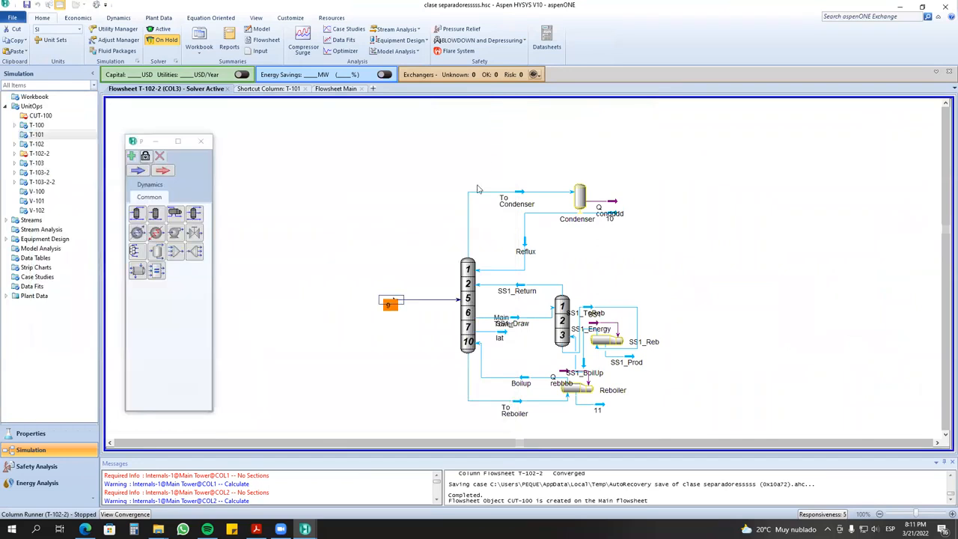
click(334, 88)
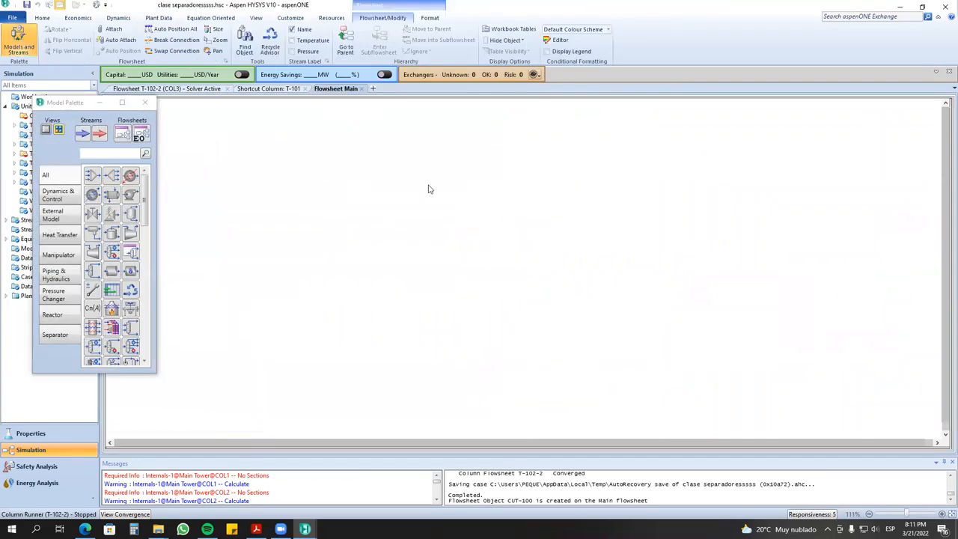
- Around T-102-2 on the main flowsheet, move Q condddd-2 higher, Q rebbbb-2 below feed 9-2 and CUT-100 farther from the column
click(936, 443)
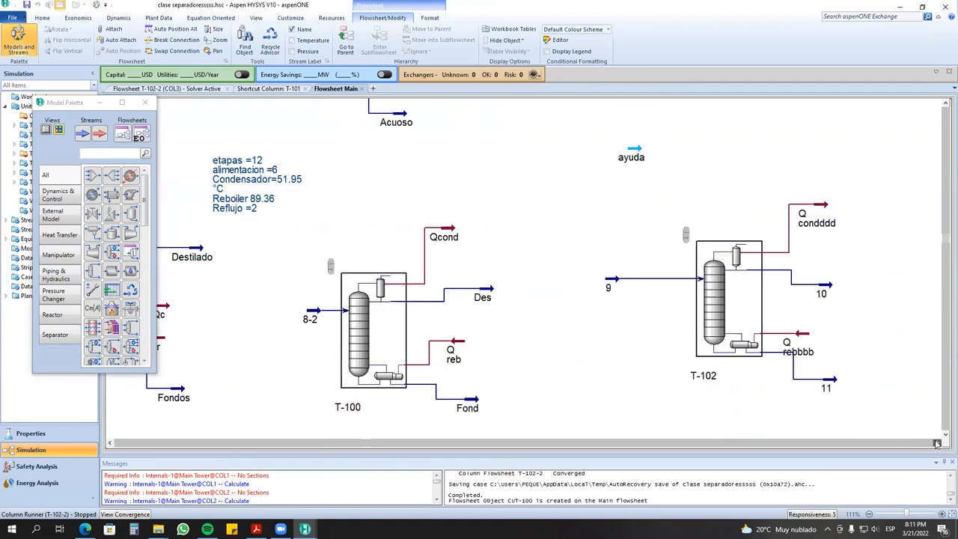
click(936, 443)
click(936, 444)
click(936, 443)
click(935, 444)
click(935, 443)
click(936, 444)
click(936, 443)
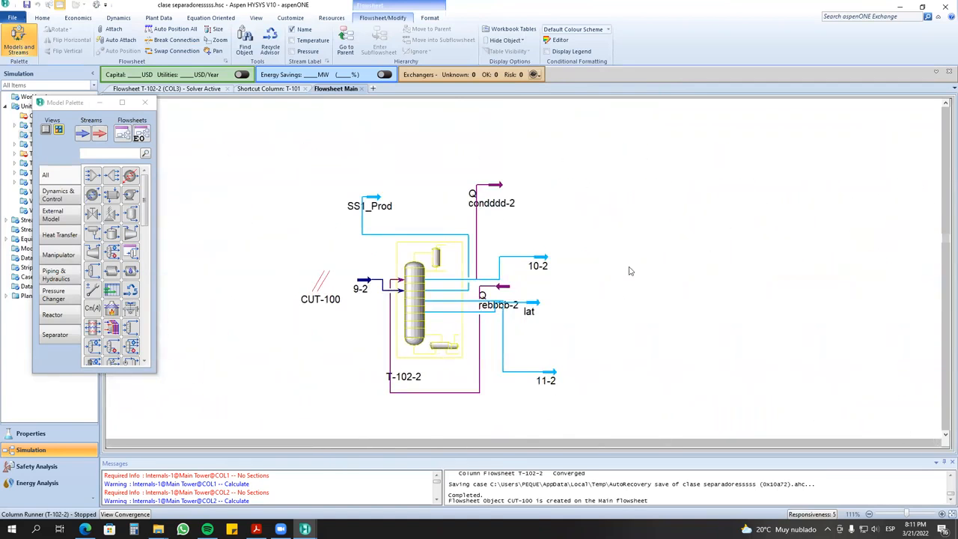
click(482, 256)
drag(483, 259, 474, 183)
click(503, 219)
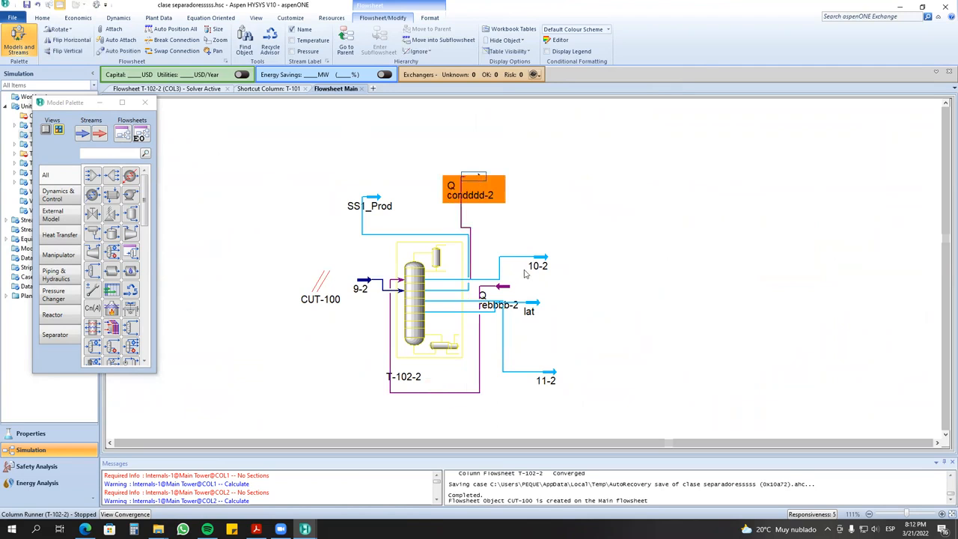
click(502, 296)
drag(502, 295, 360, 352)
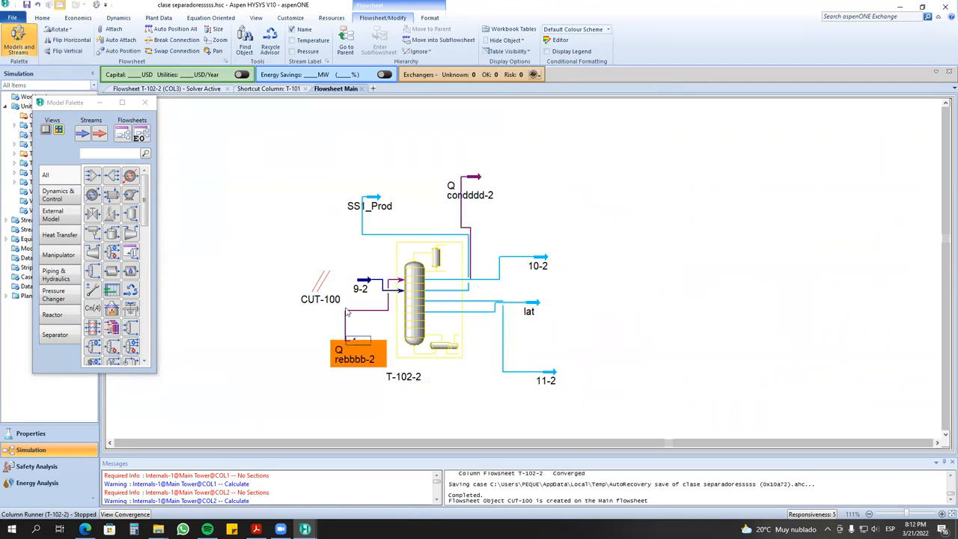
click(307, 289)
- Compare the design connections of column T-102-2 with those of column T-102, and close both column windows
double_click(414, 307)
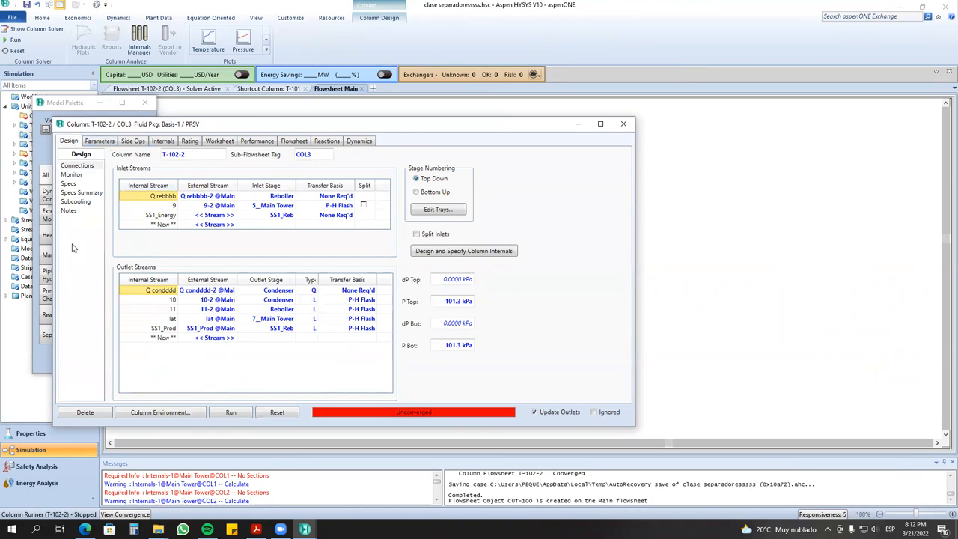
click(578, 124)
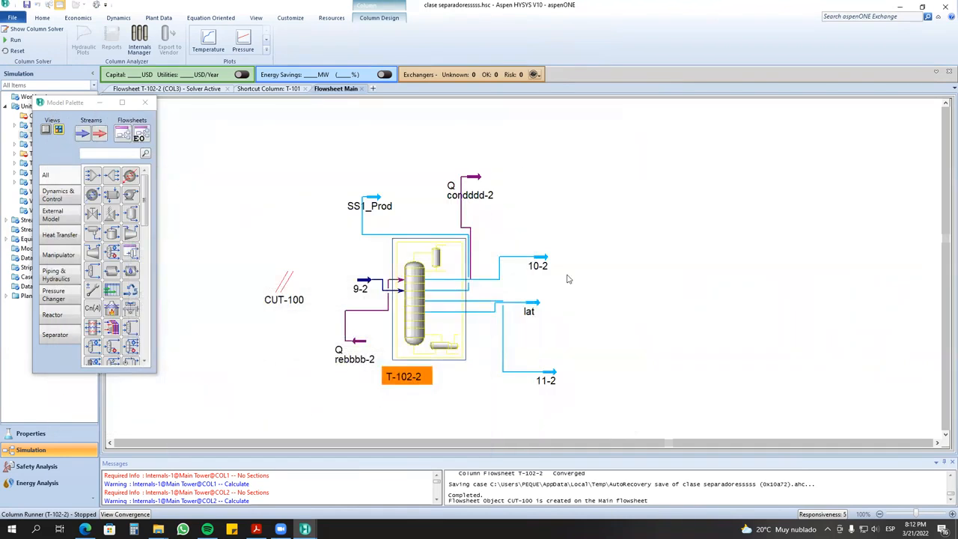
scroll(568, 279, down, 3)
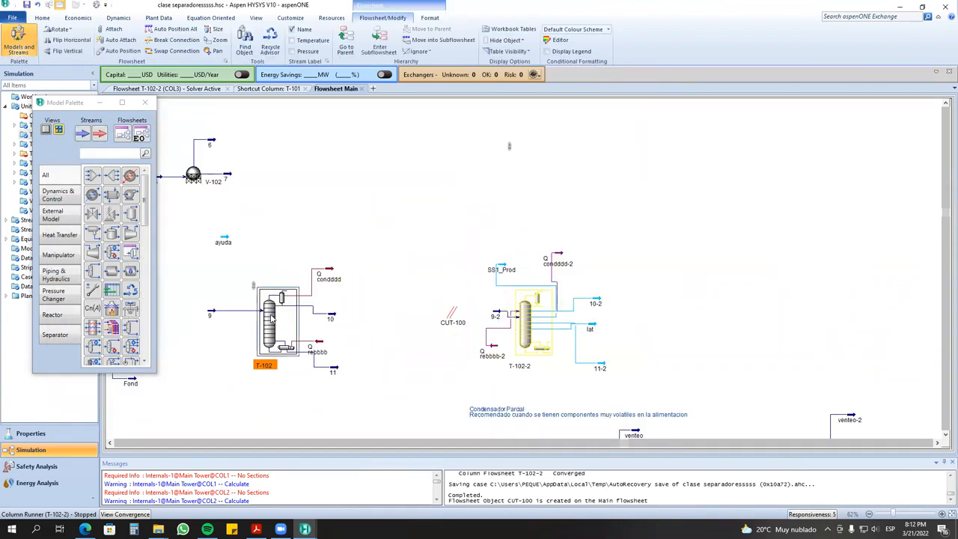
double_click(272, 319)
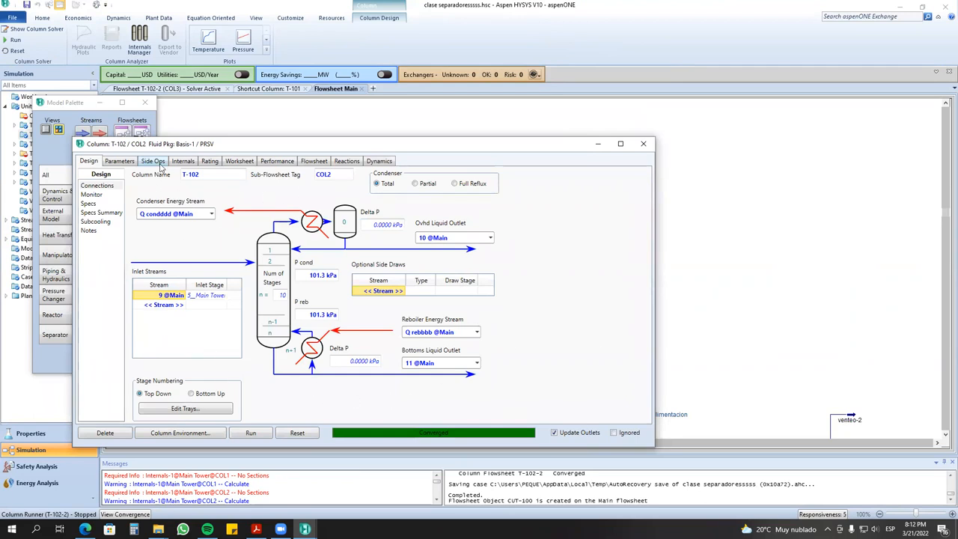
click(643, 143)
double_click(525, 330)
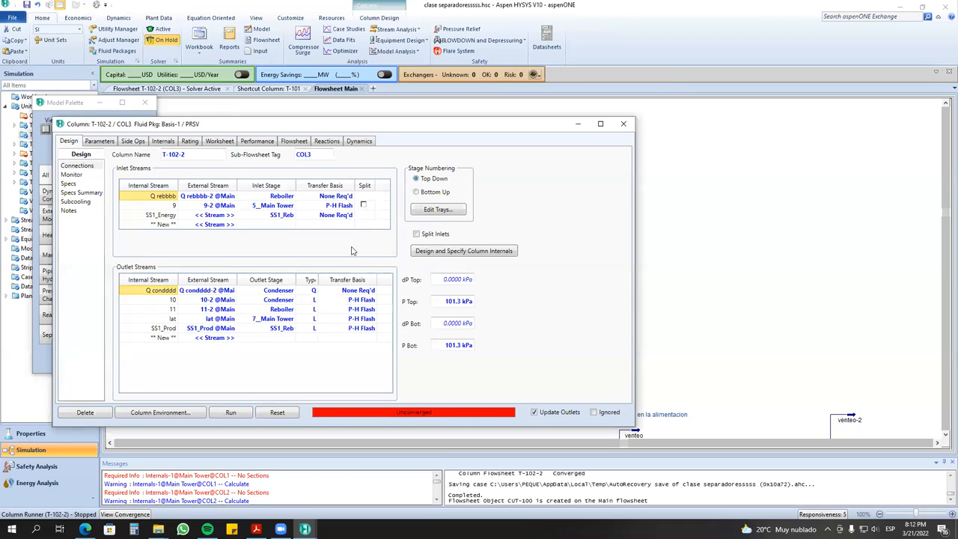
click(623, 124)
- Close HYSYS and reopen the saved case from the separadores folder, dismissing the product registration window and minimizing the folder
click(945, 5)
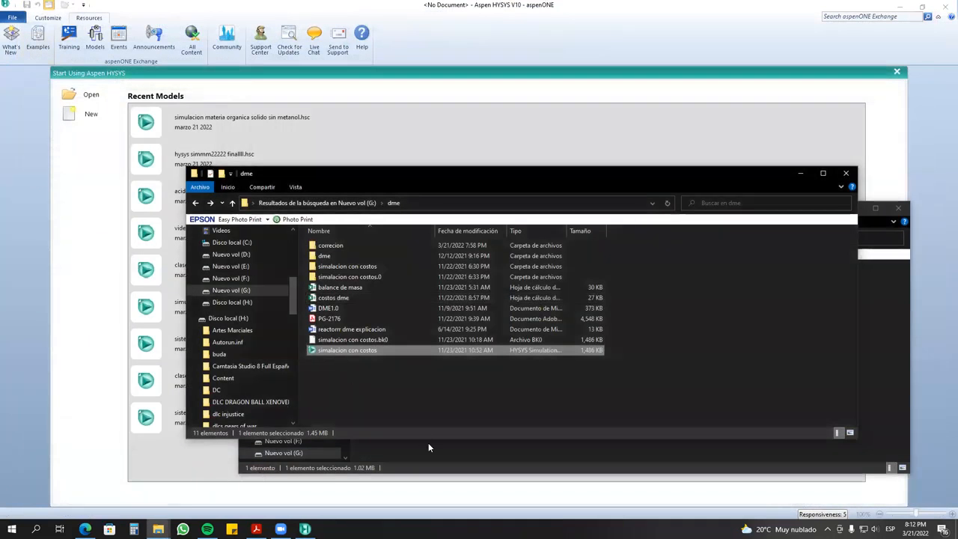
click(429, 444)
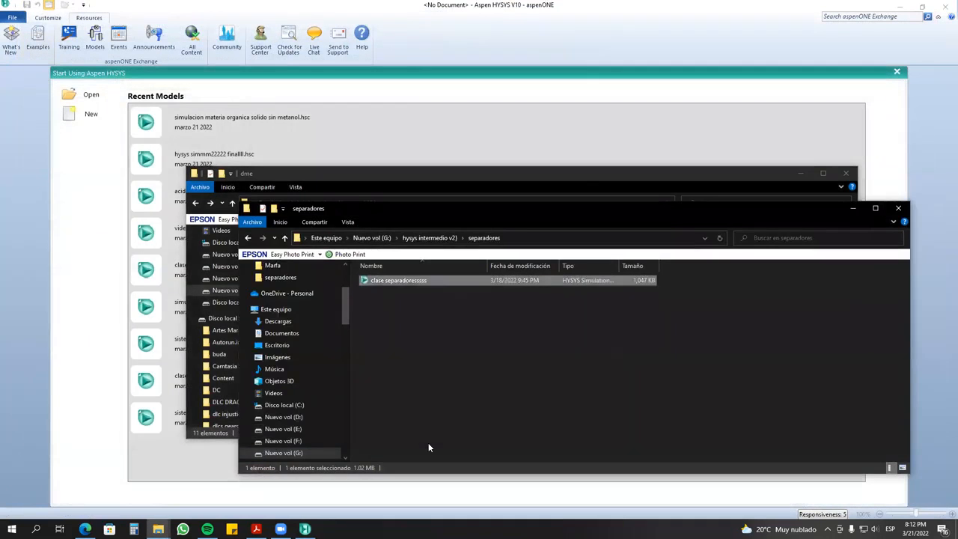
double_click(407, 278)
click(922, 6)
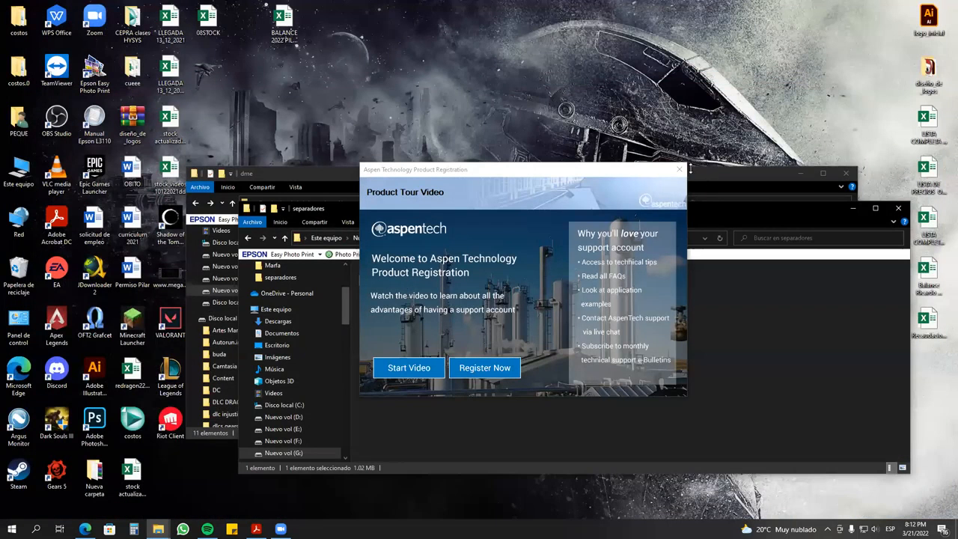
click(680, 168)
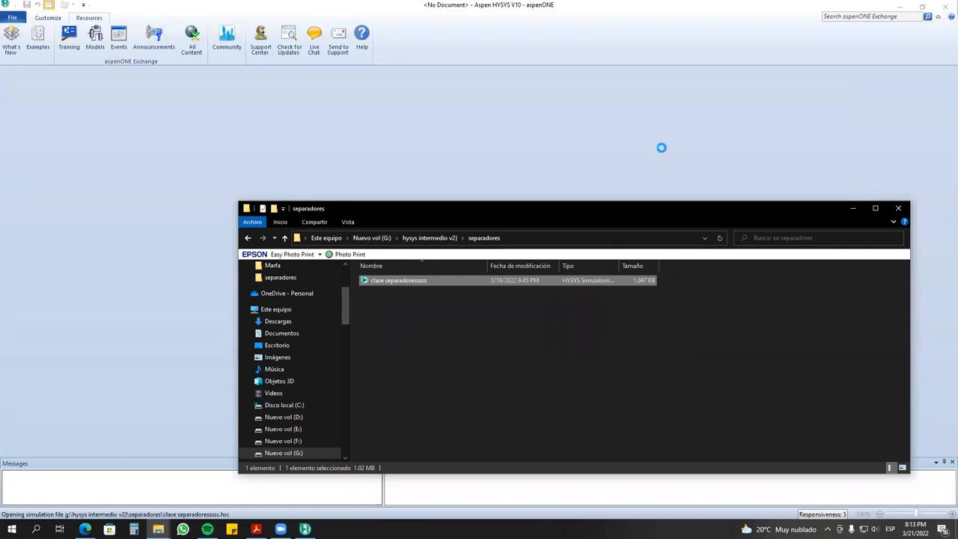
drag(589, 203, 384, 164)
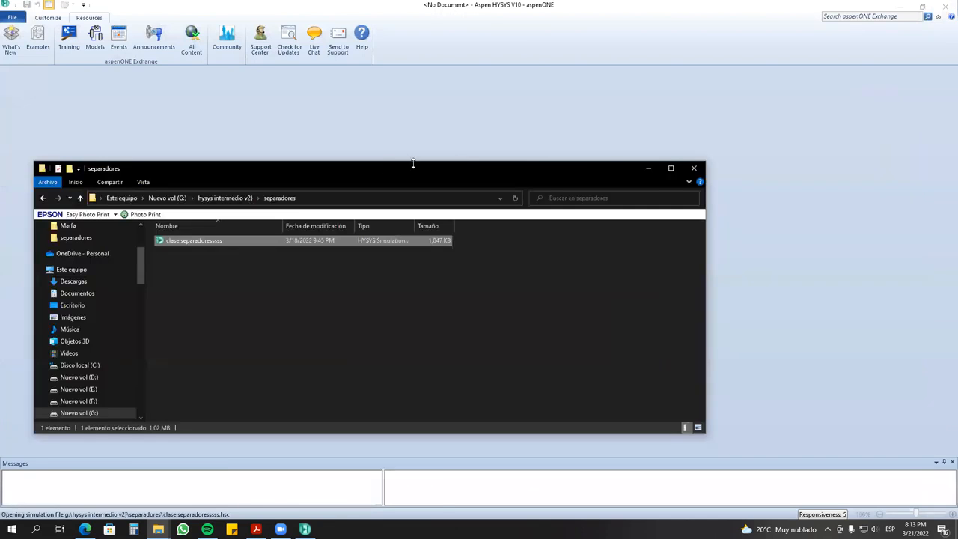
click(644, 166)
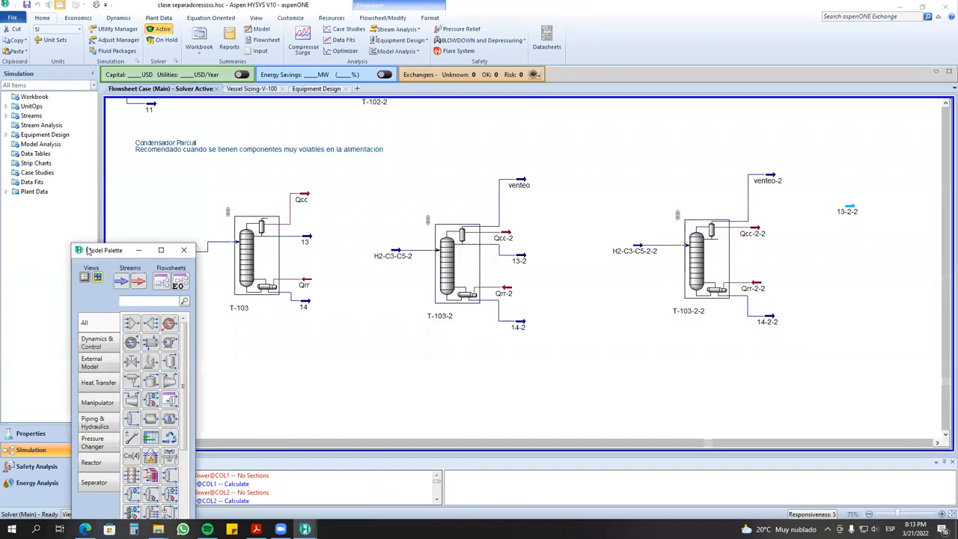
- Locate column T-103-2-2 on the main flowsheet, open it and move its window clear of the model palette
scroll(669, 367, down, 2)
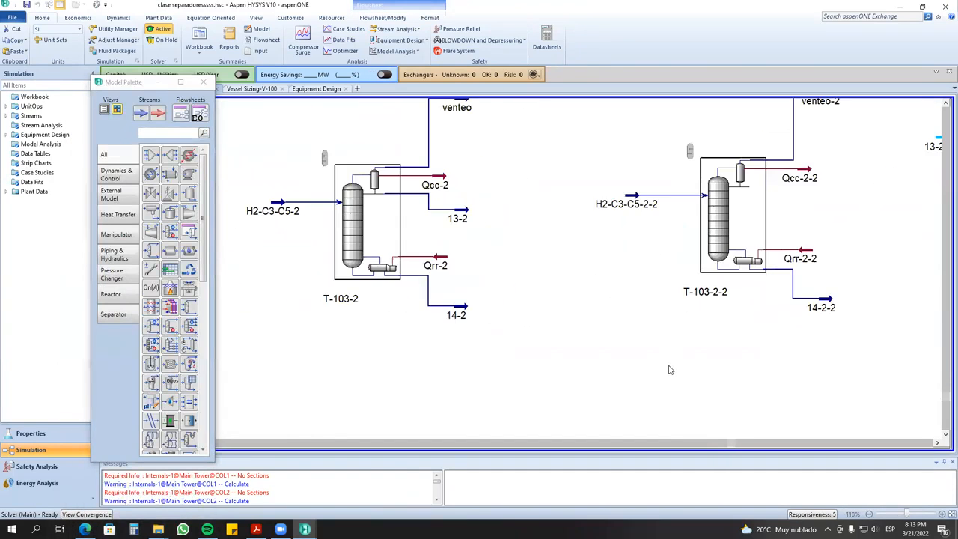
scroll(668, 369, down, 1)
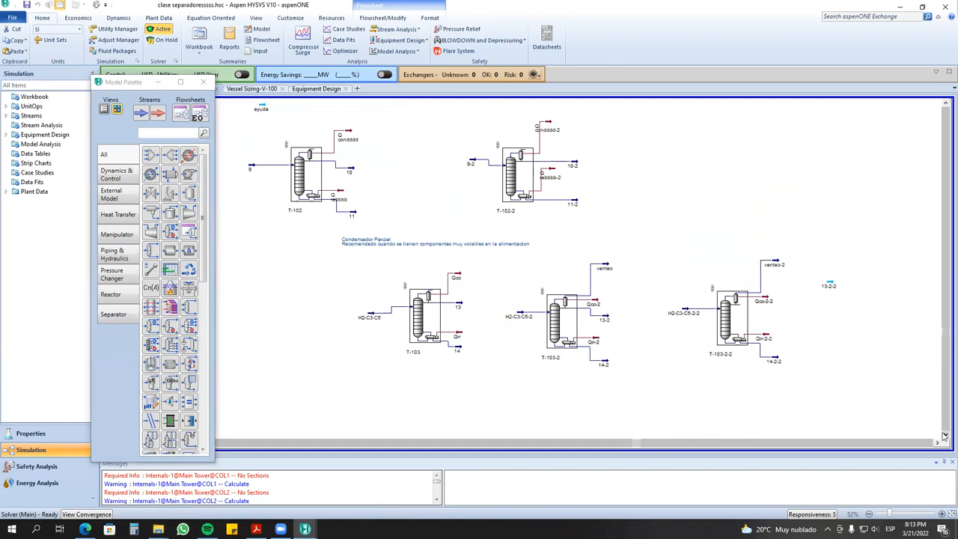
scroll(636, 443, up, 1)
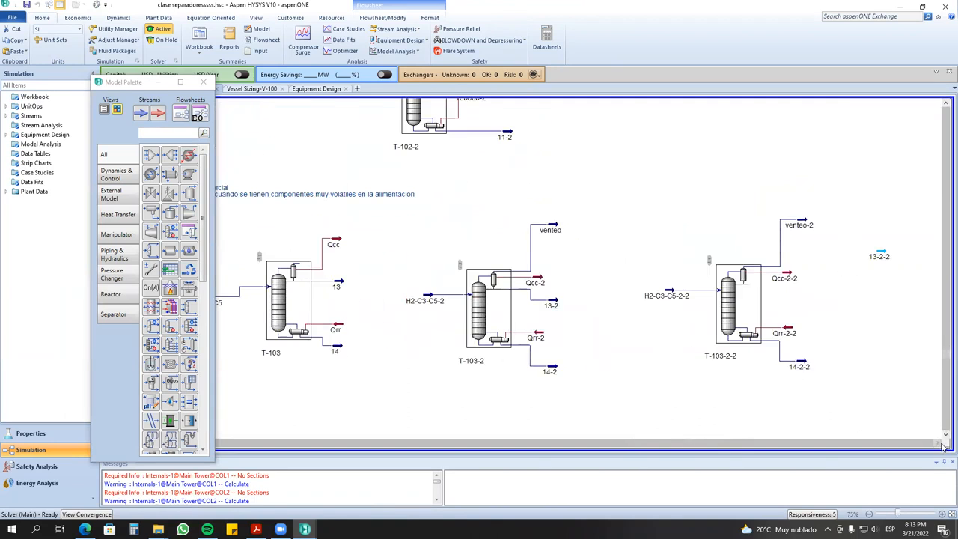
scroll(940, 443, up, 1)
double_click(651, 299)
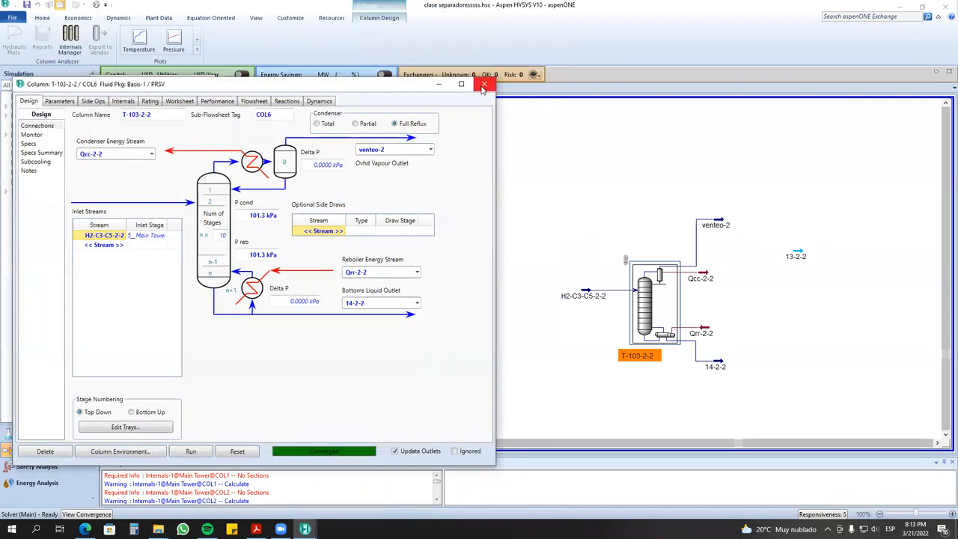
drag(323, 87, 536, 115)
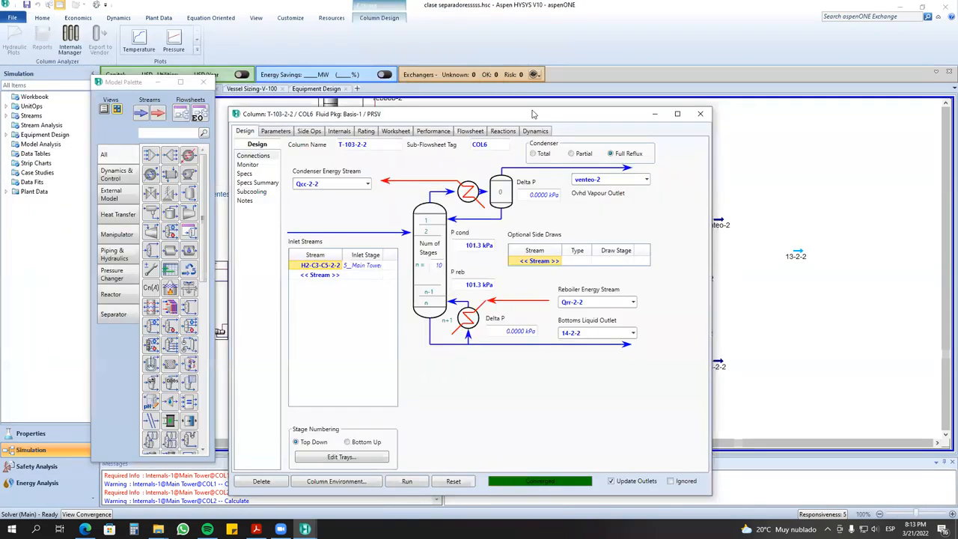
- Look over T-103-2-2's side operations and its column internals settings
click(355, 131)
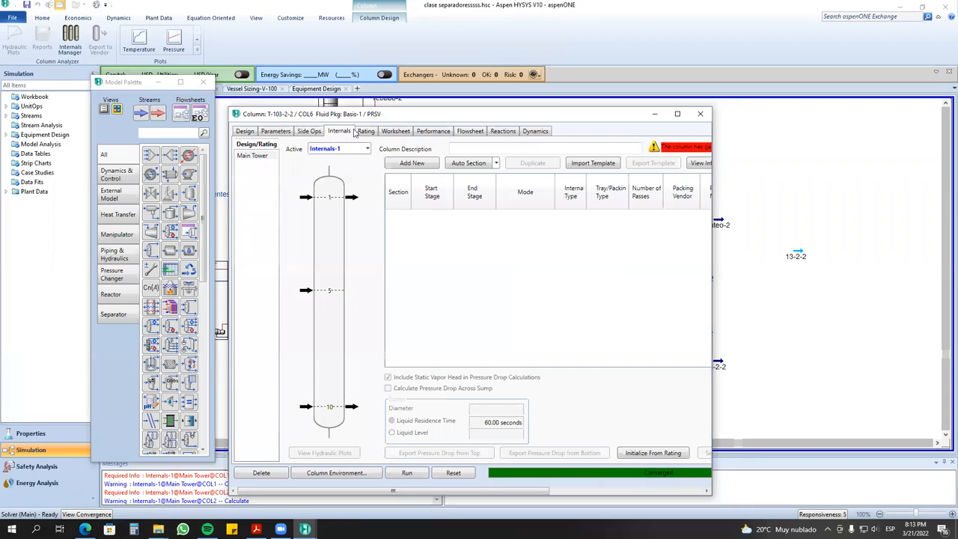
click(312, 132)
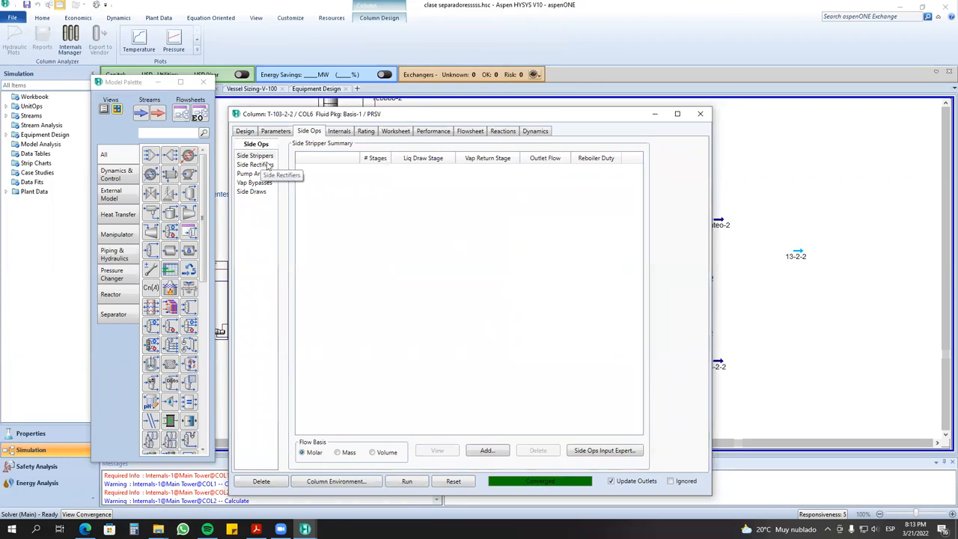
click(338, 132)
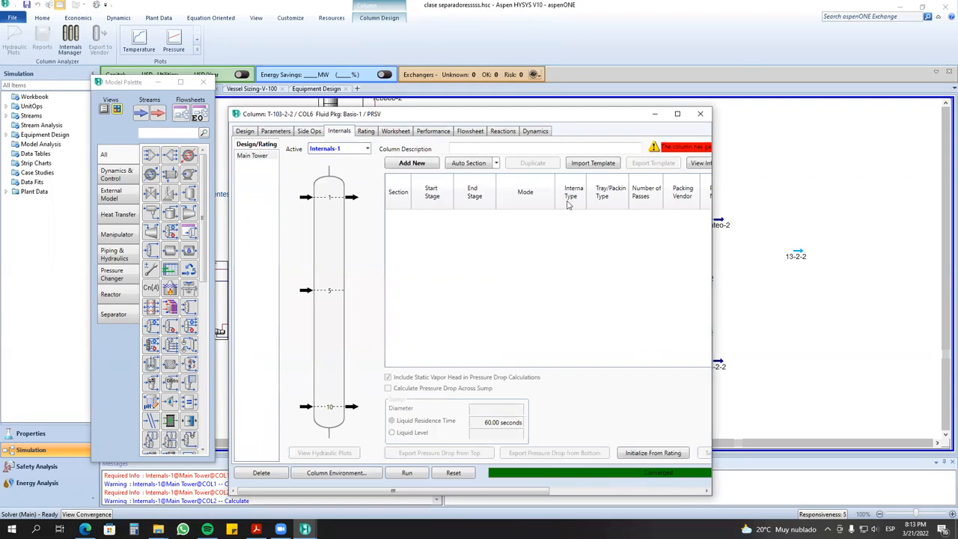
- Resize and reposition the T-103-2-2 window so the whole internals table fits on screen
drag(713, 207, 758, 207)
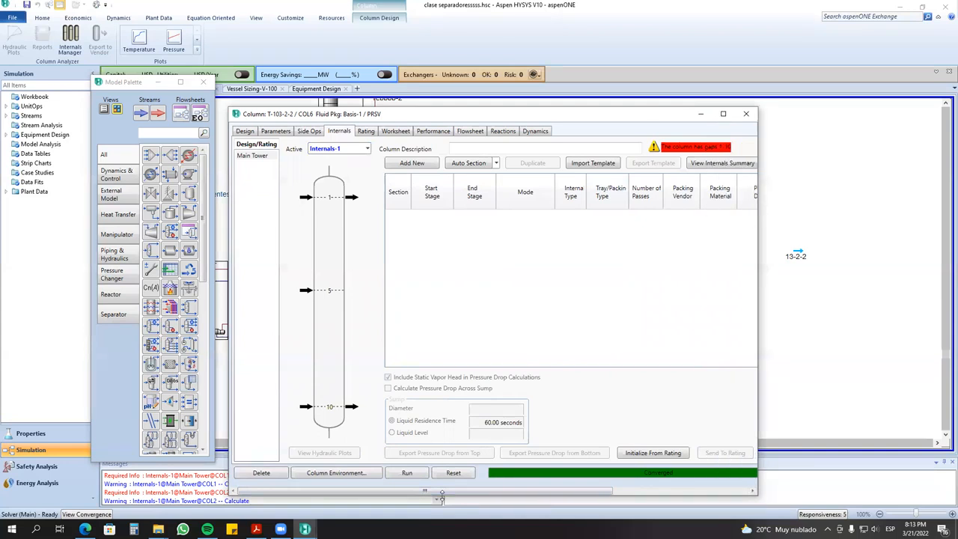
drag(442, 495, 441, 414)
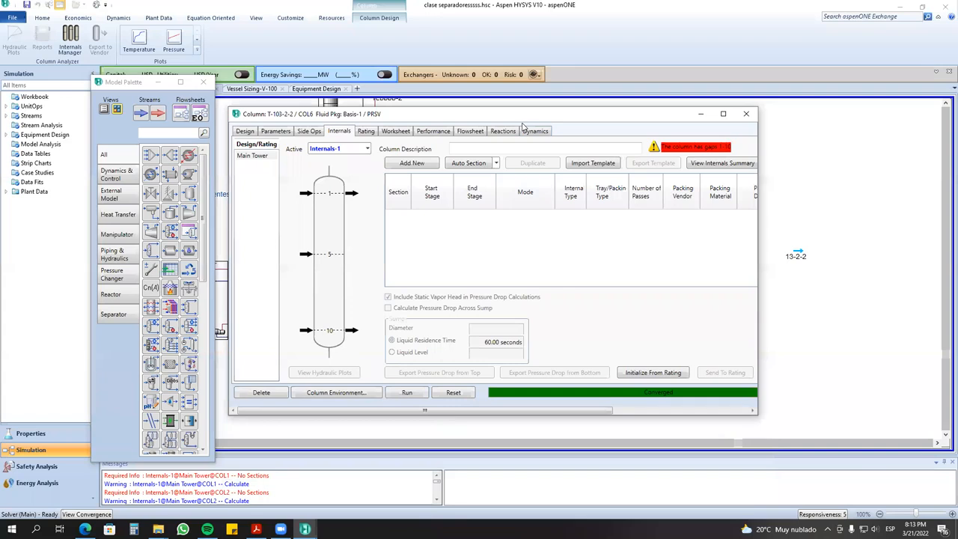
drag(520, 117, 322, 120)
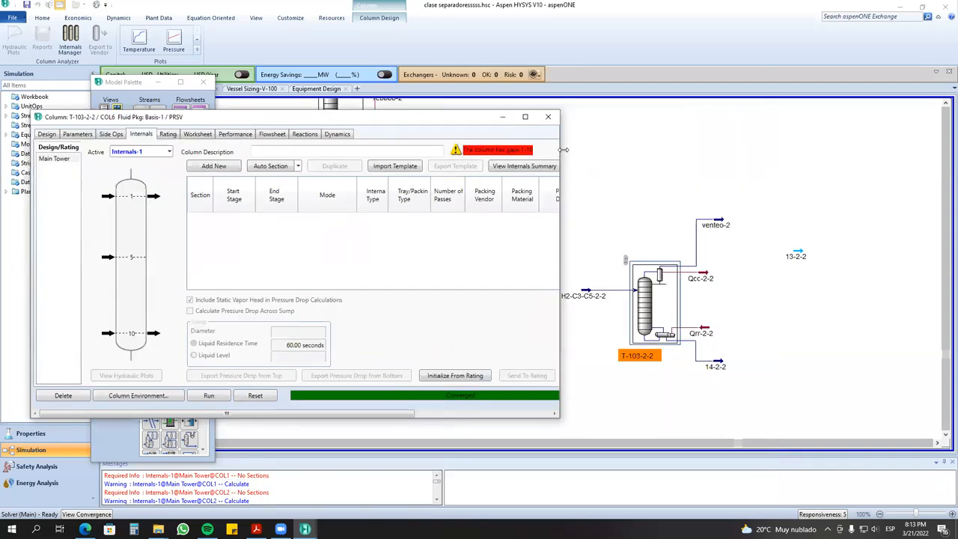
drag(563, 150, 748, 207)
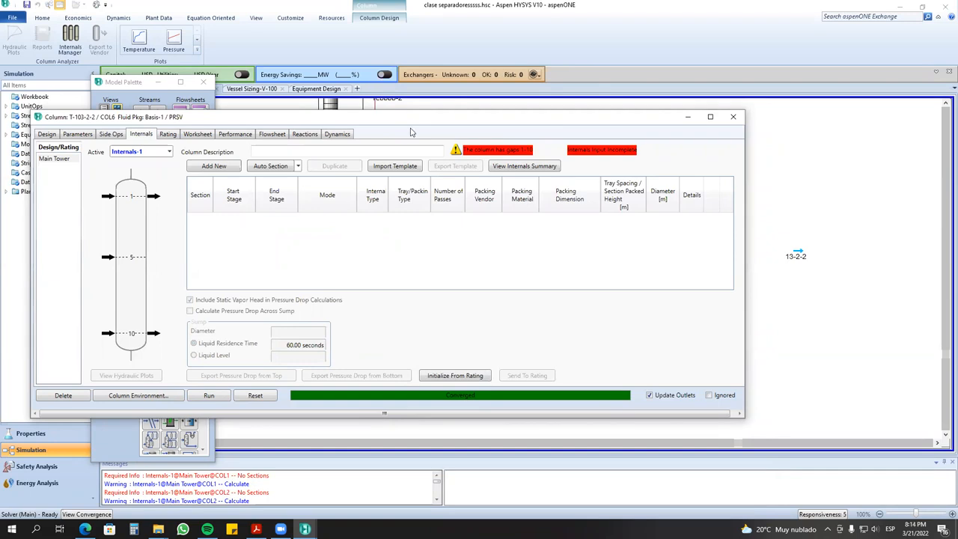
drag(413, 117, 386, 137)
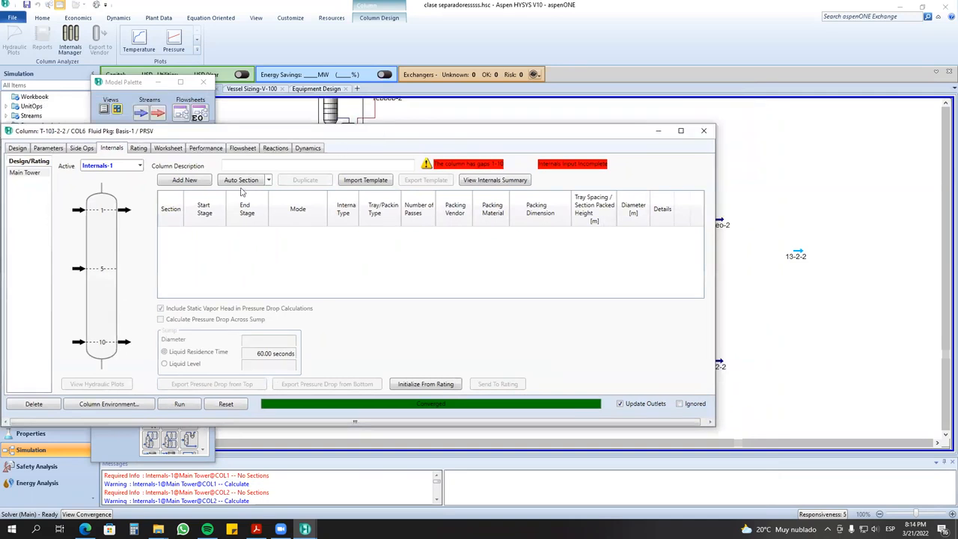
- Add a new internals section to T-103-2-2's main tower and check the internals types it offers
click(184, 181)
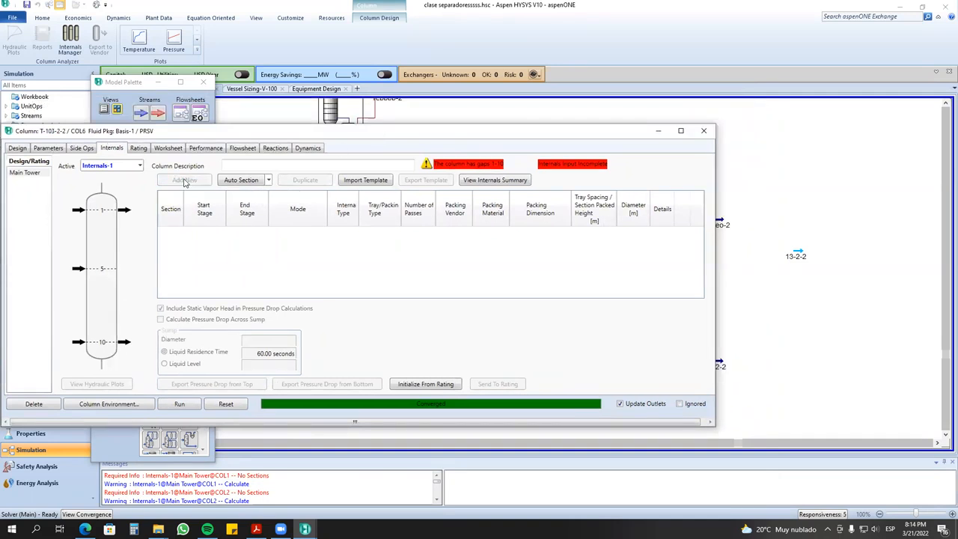
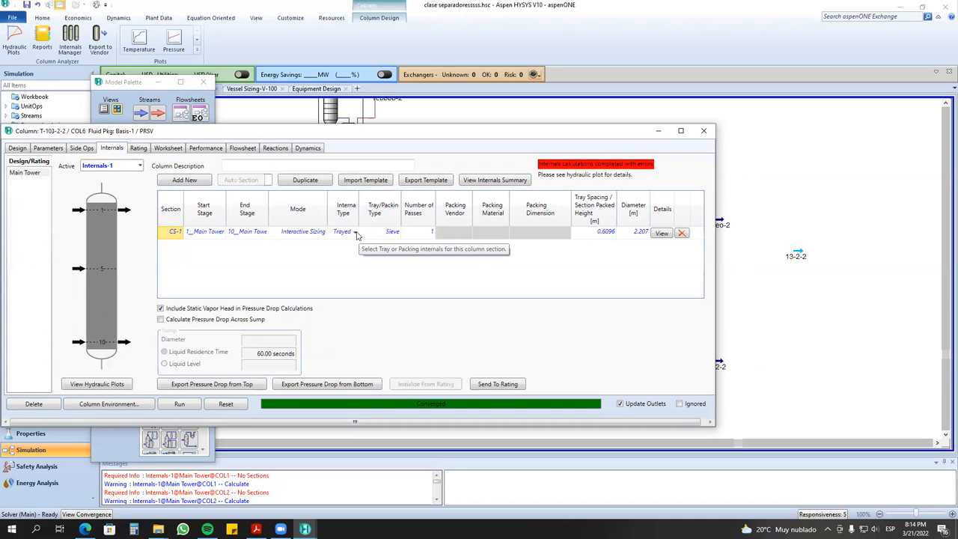
click(356, 233)
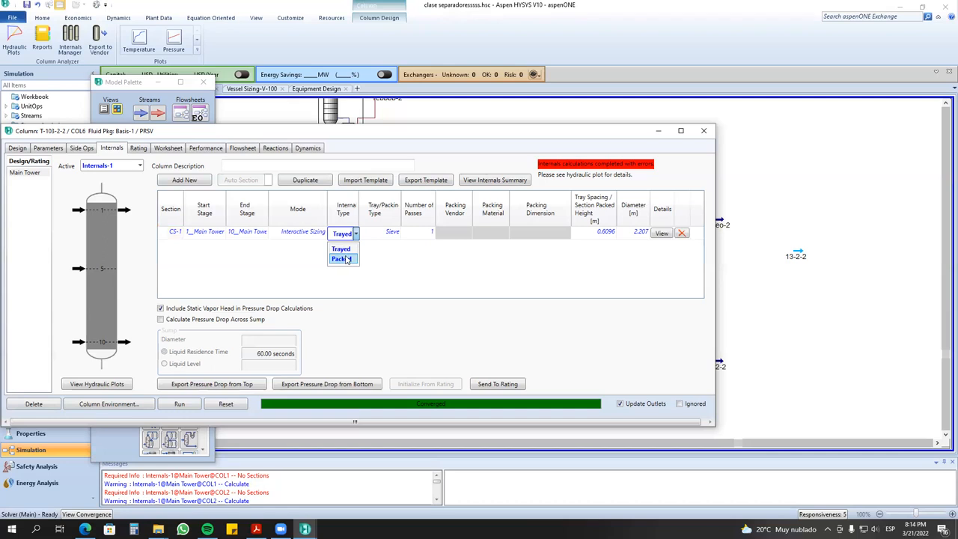
click(383, 252)
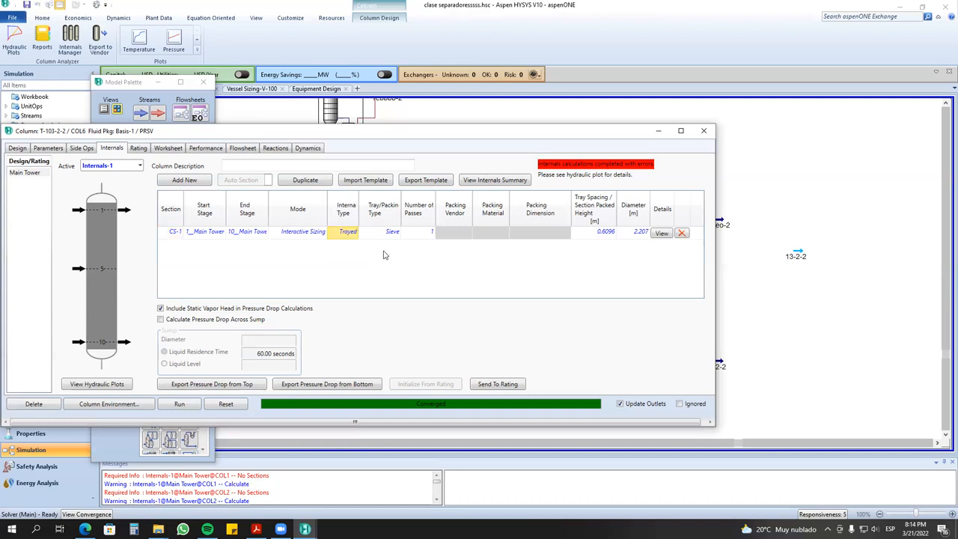
- Check the tray types offered for section CS-1 and look at its tray spacing and diameter
click(399, 236)
click(371, 236)
click(399, 234)
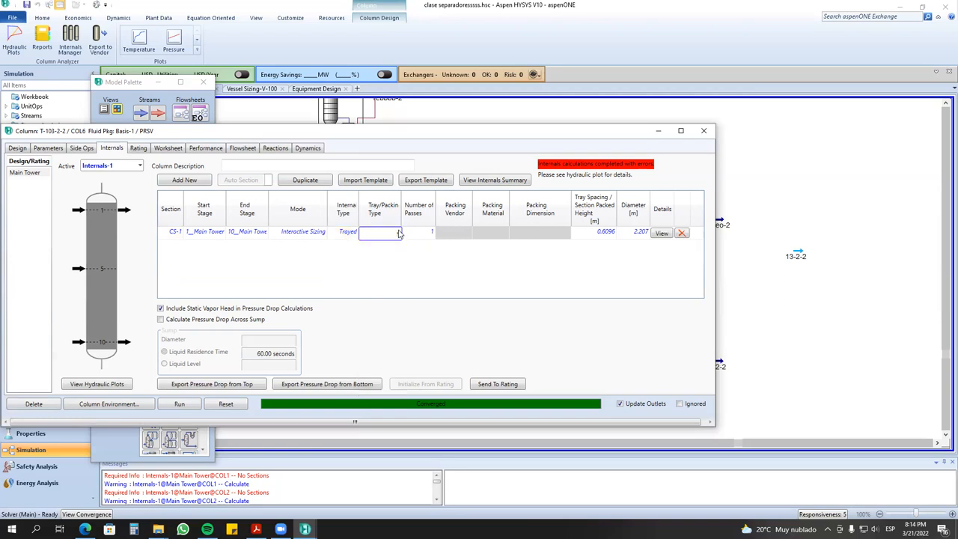
click(399, 233)
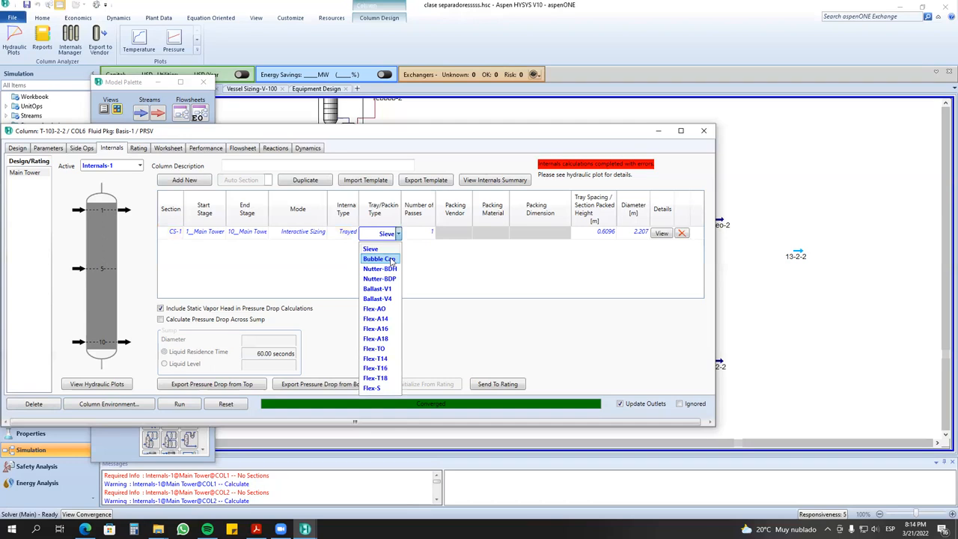
click(458, 265)
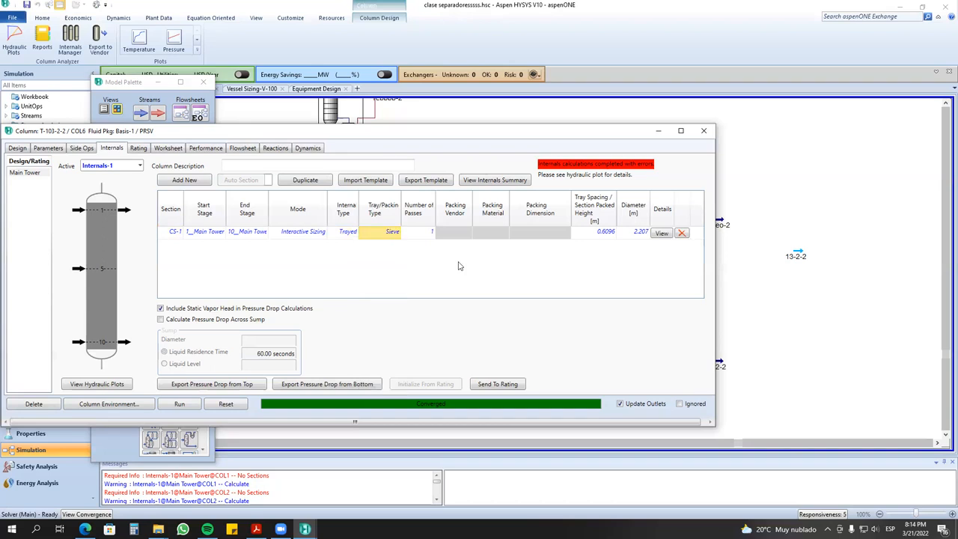
click(607, 234)
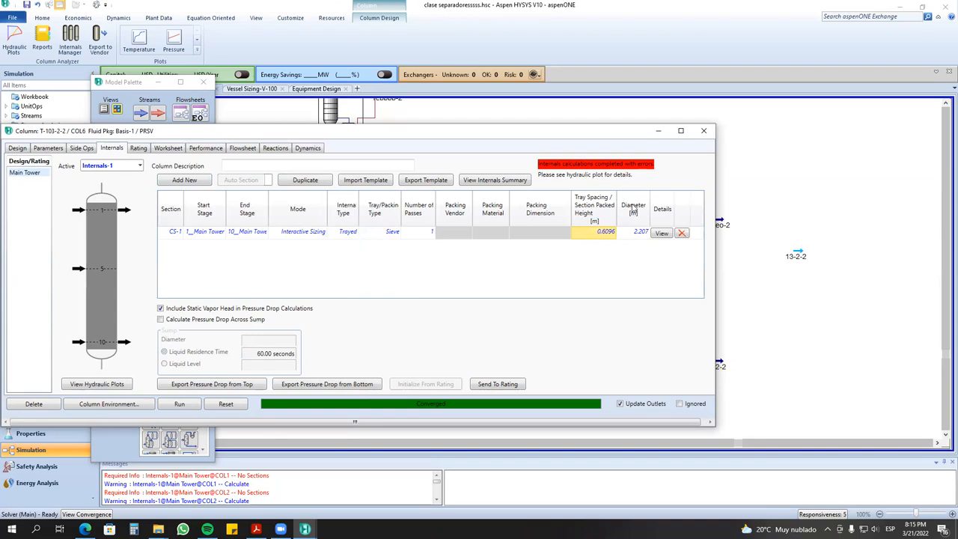
click(633, 234)
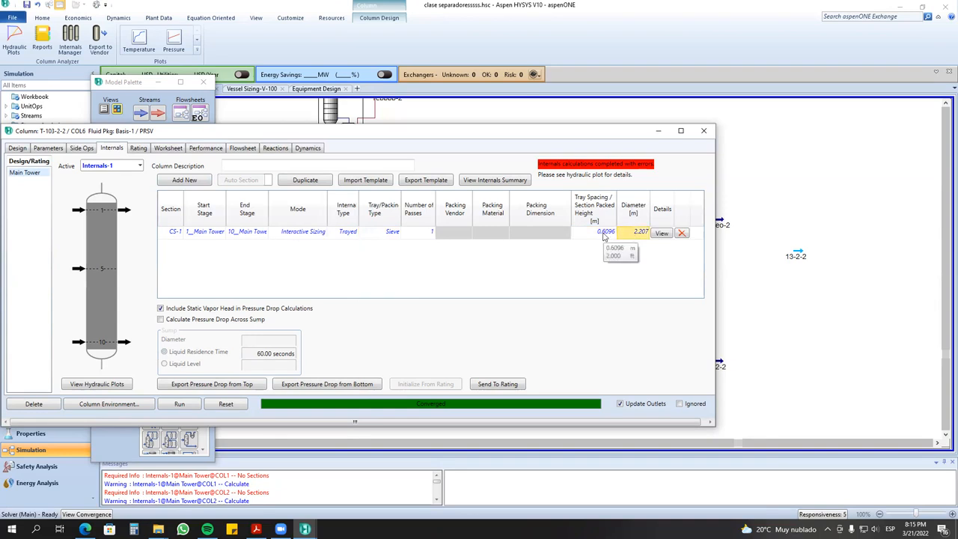
- Review the detailed view of section CS-1, covering its tray geometry, picketed/swept-back weirs, geometry summary, design parameters and results summary
click(666, 233)
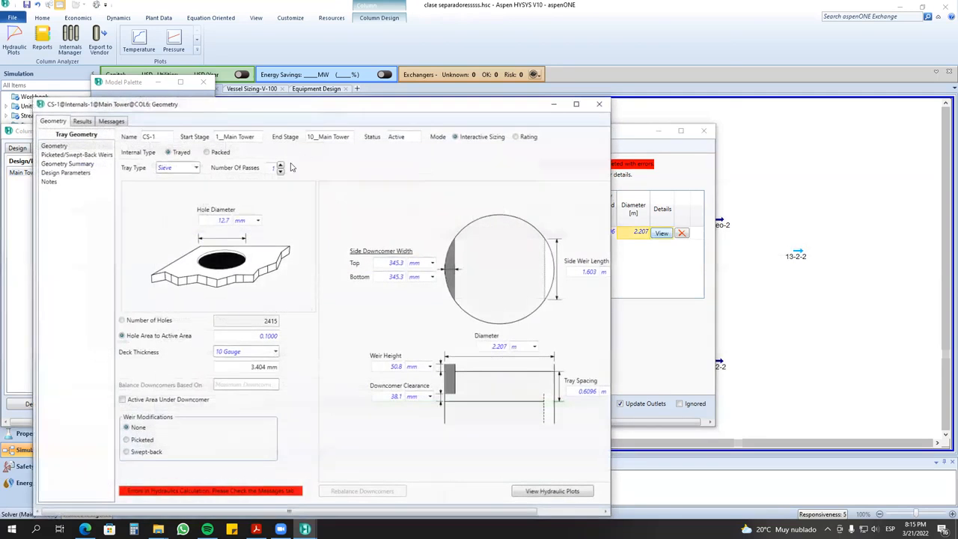
drag(358, 32, 486, 36)
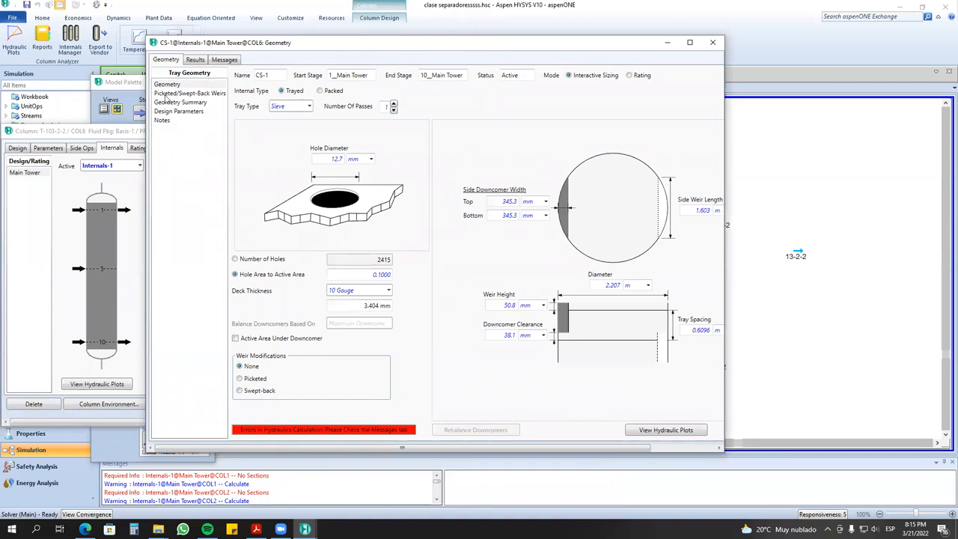
click(168, 93)
click(178, 85)
click(196, 60)
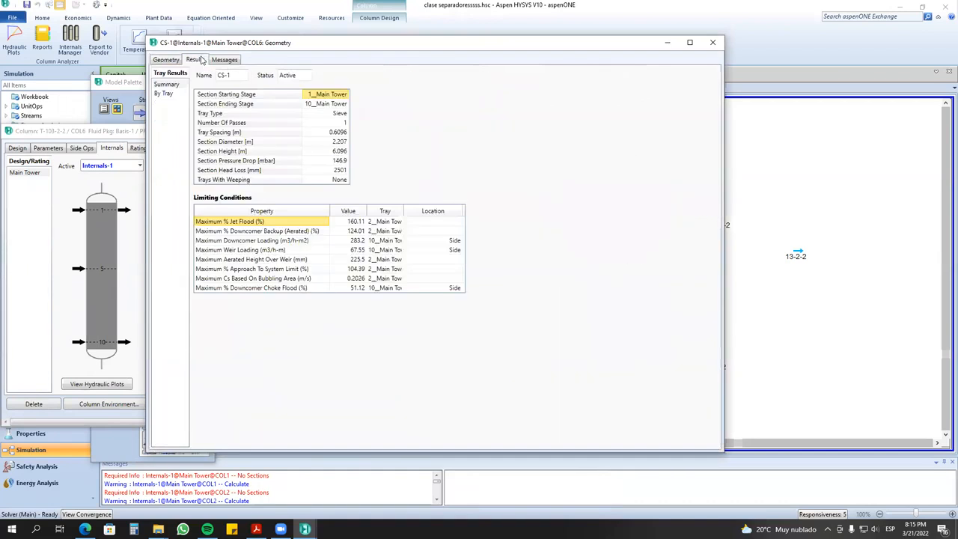
click(163, 61)
click(172, 94)
click(180, 103)
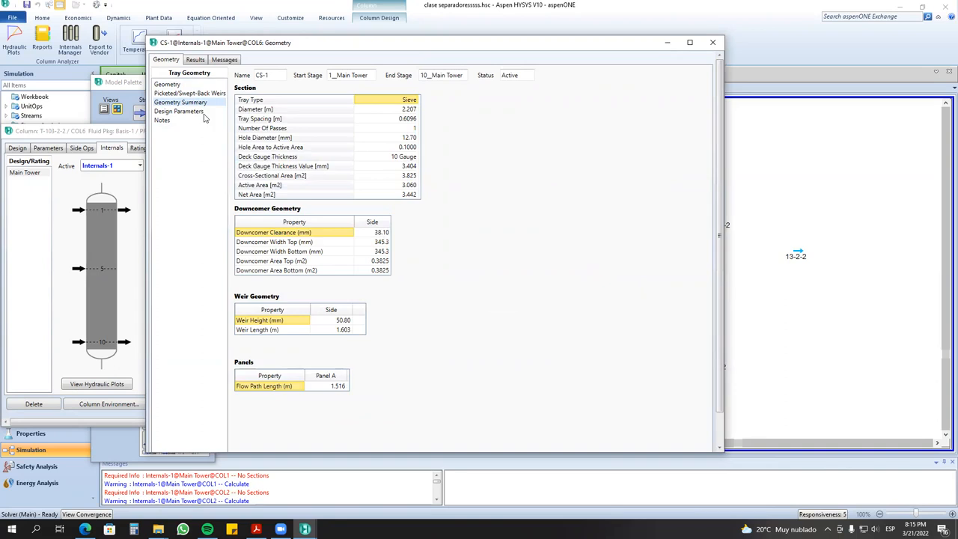
click(195, 111)
click(175, 84)
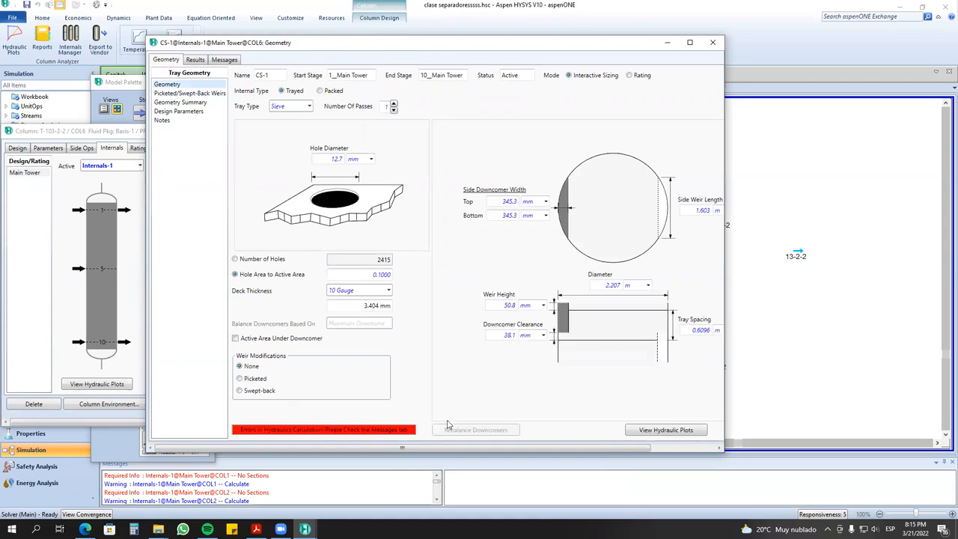
drag(433, 448, 498, 448)
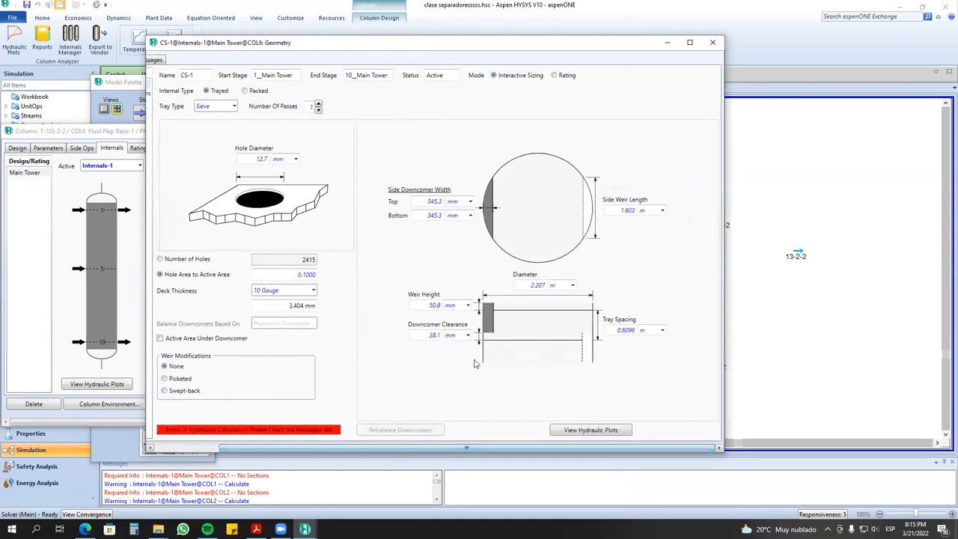
click(713, 42)
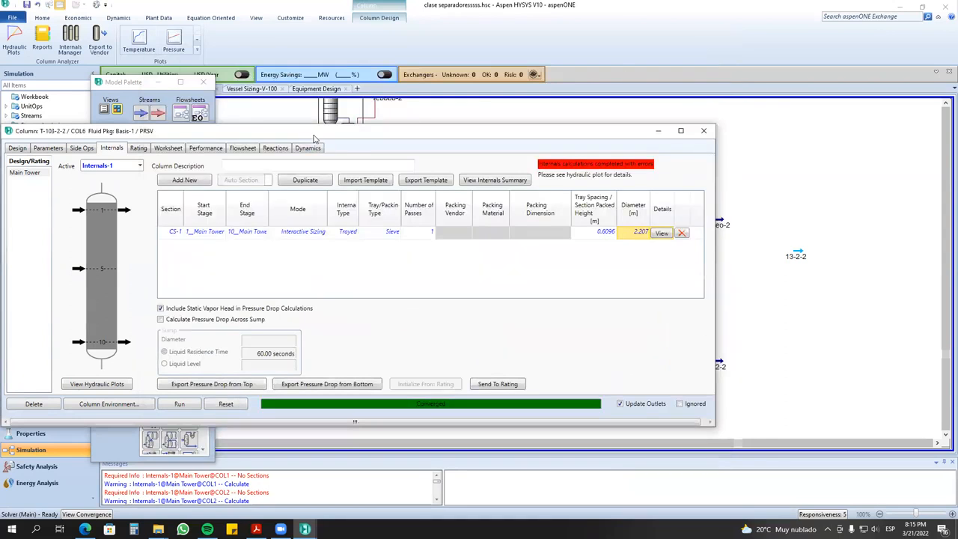
- Recheck CS-1's tray spacing and diameter, reopening its detailed tray geometry to examine the hole, downcomer and weir dimensions
drag(314, 136, 317, 134)
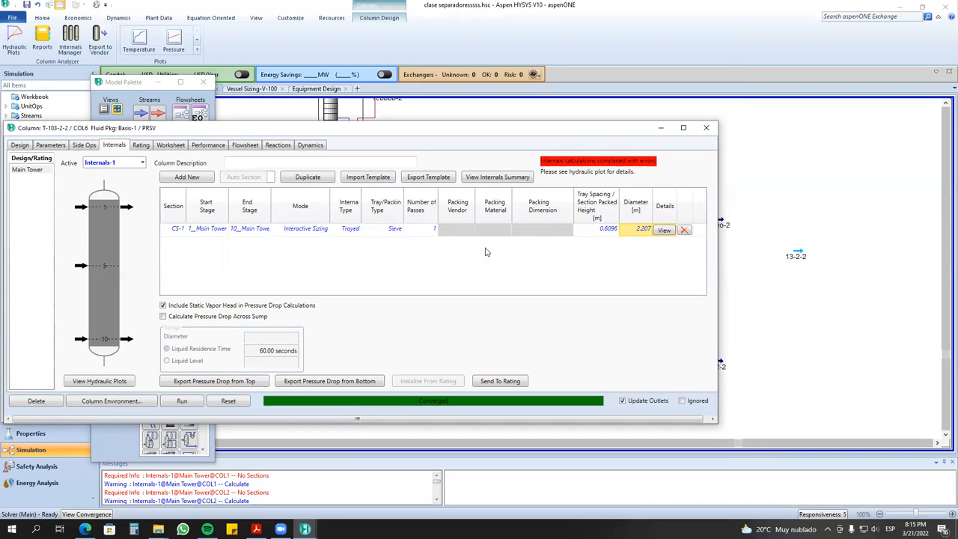
click(591, 234)
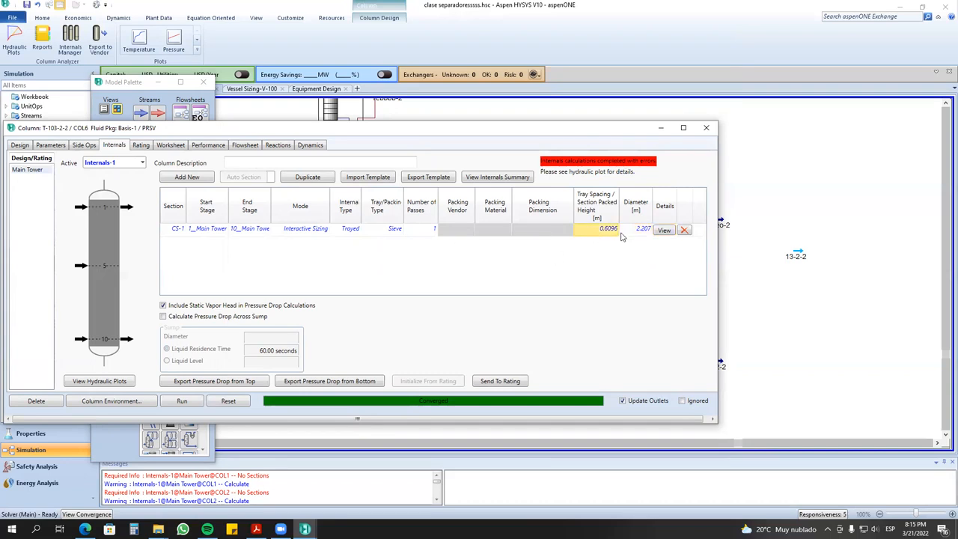
click(628, 235)
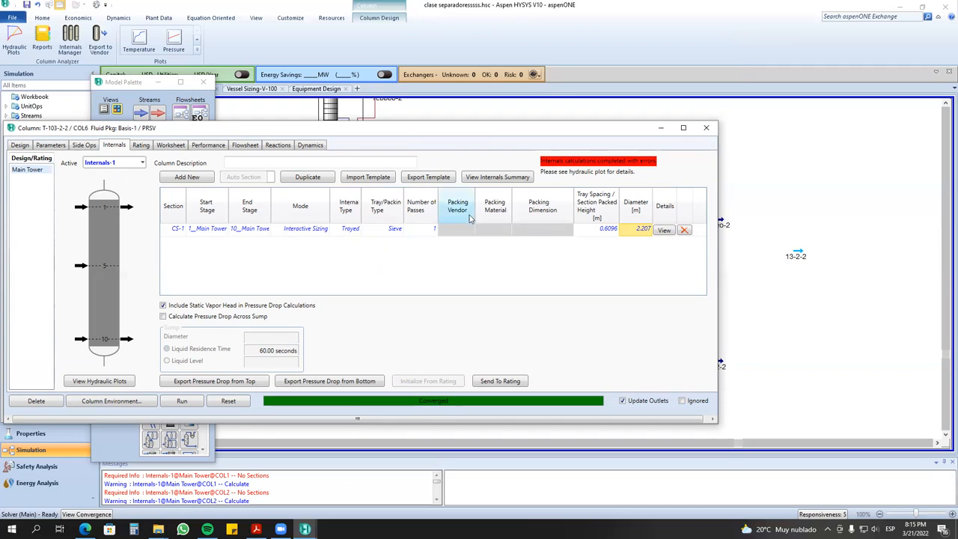
click(606, 231)
click(664, 230)
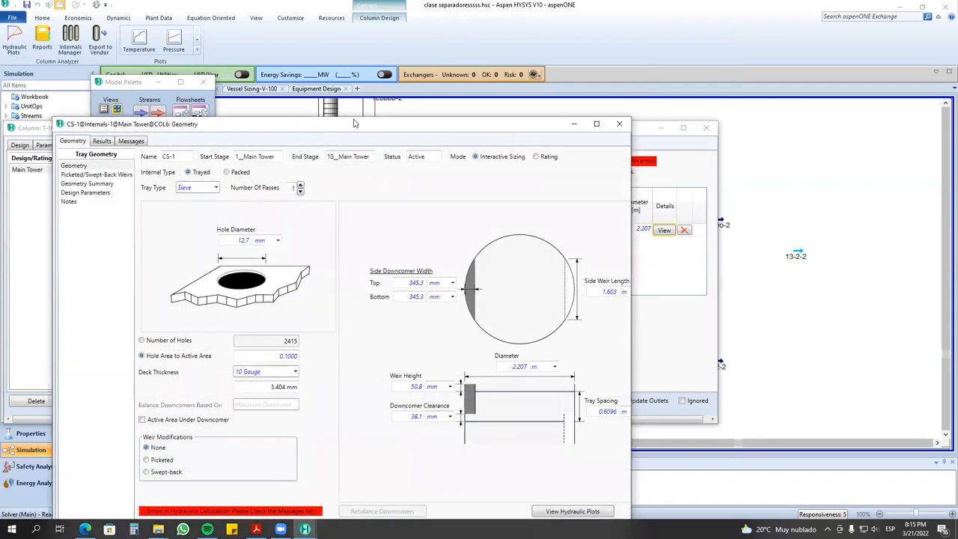
drag(355, 122, 368, 16)
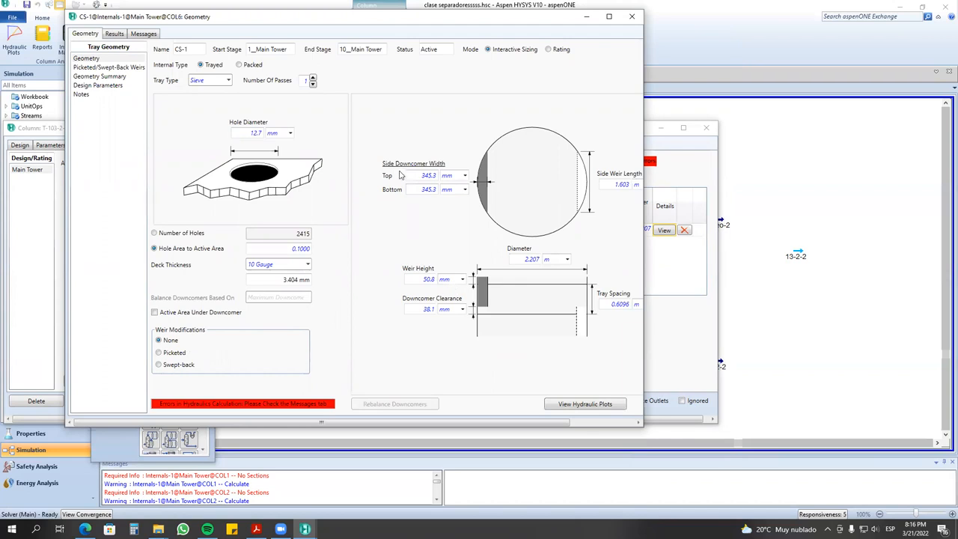
click(632, 15)
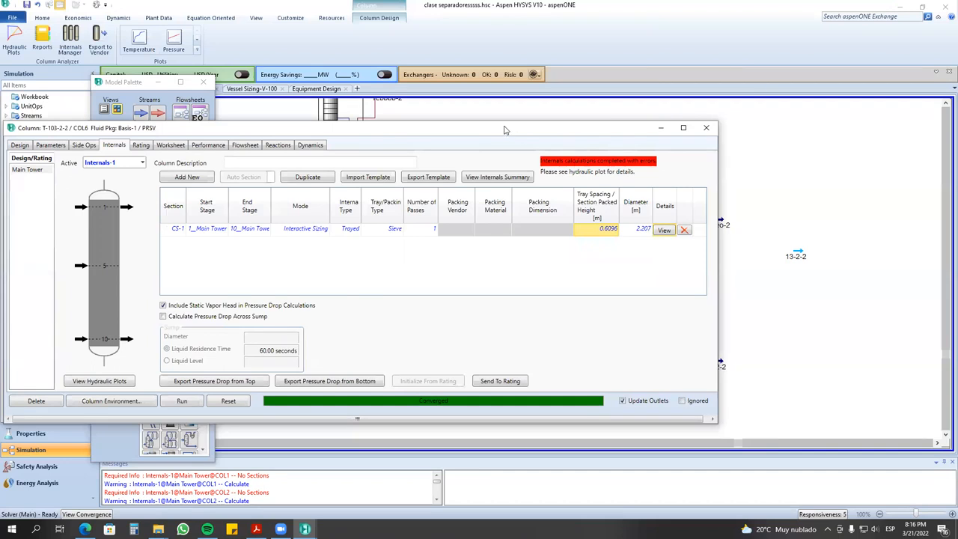
- Examine the main tower's hydraulic plots for trays 1, 2 and 5, including the vapor and liquid views and the stages with errors
drag(504, 130, 558, 103)
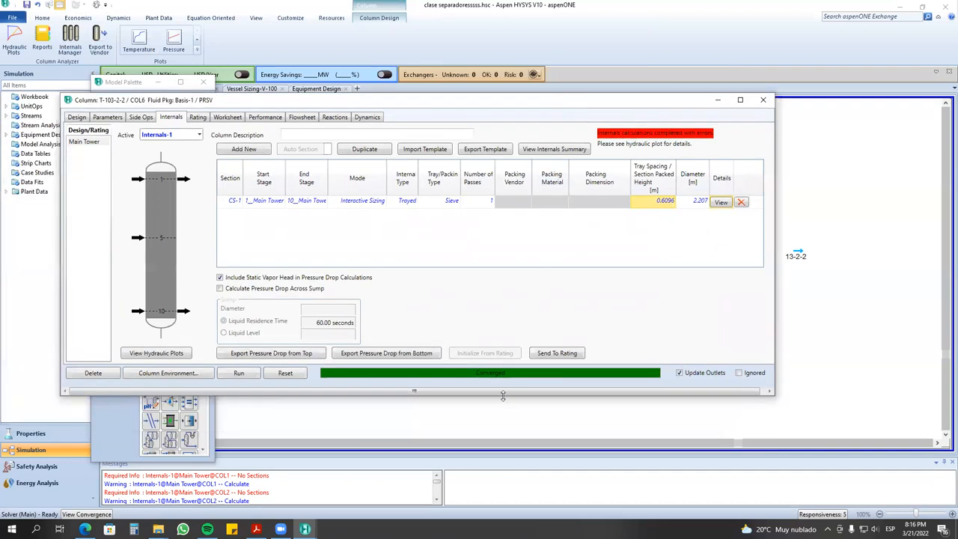
drag(503, 395, 501, 407)
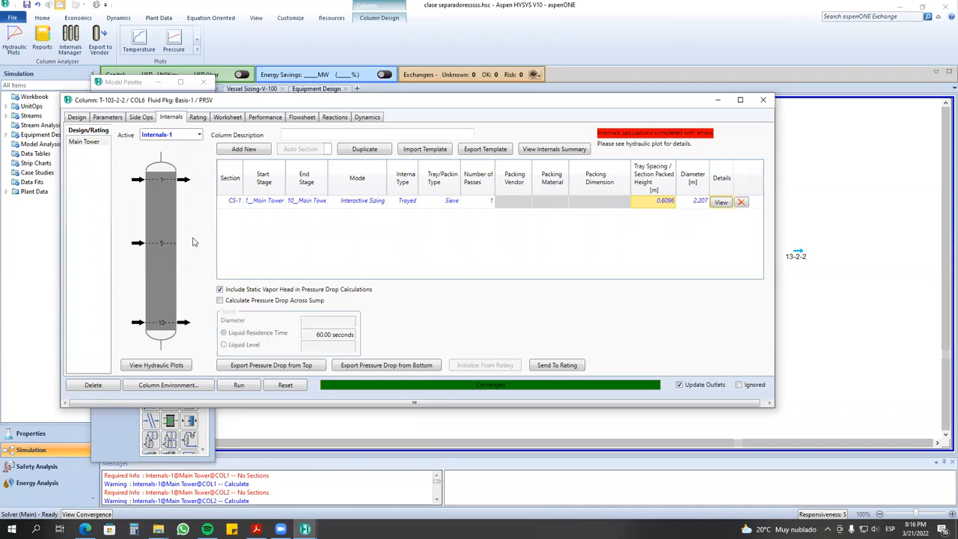
click(170, 366)
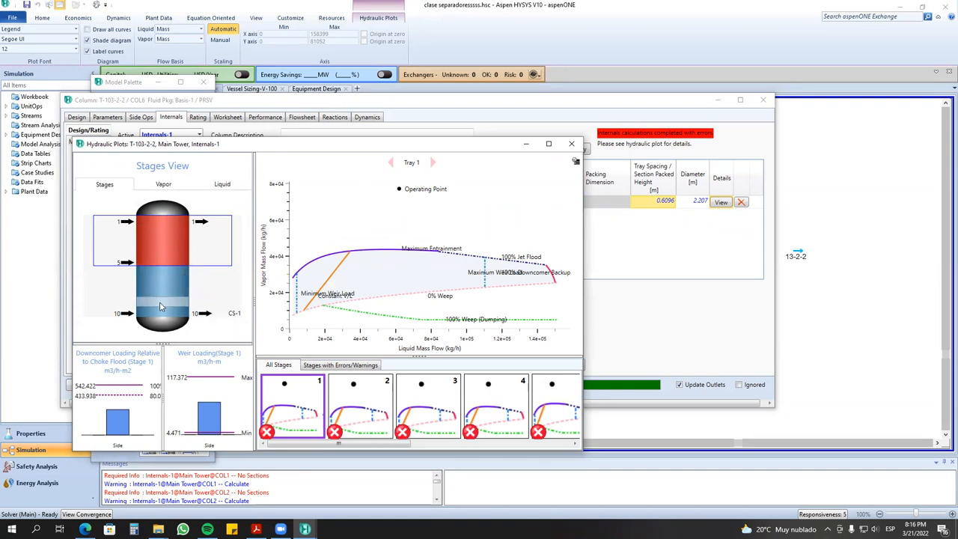
mouse_move(347, 254)
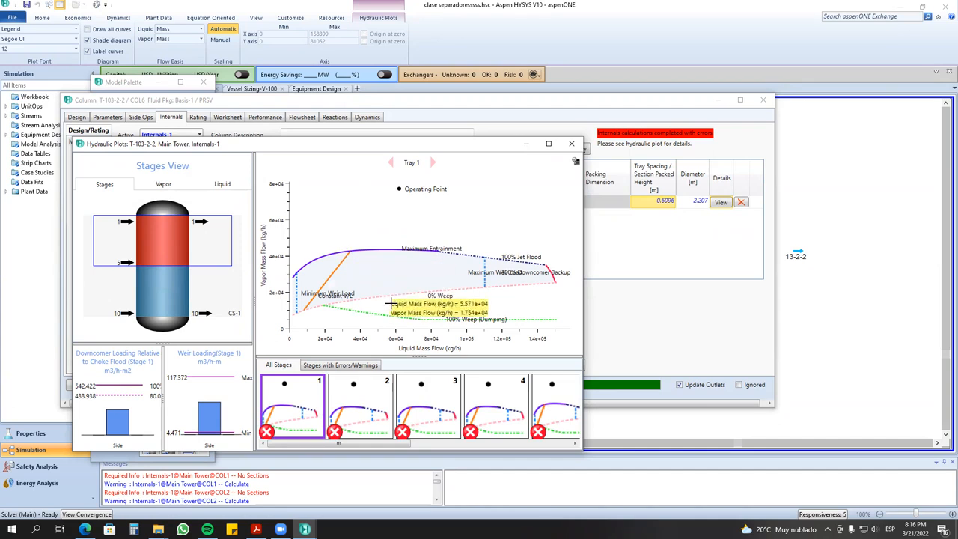
click(360, 391)
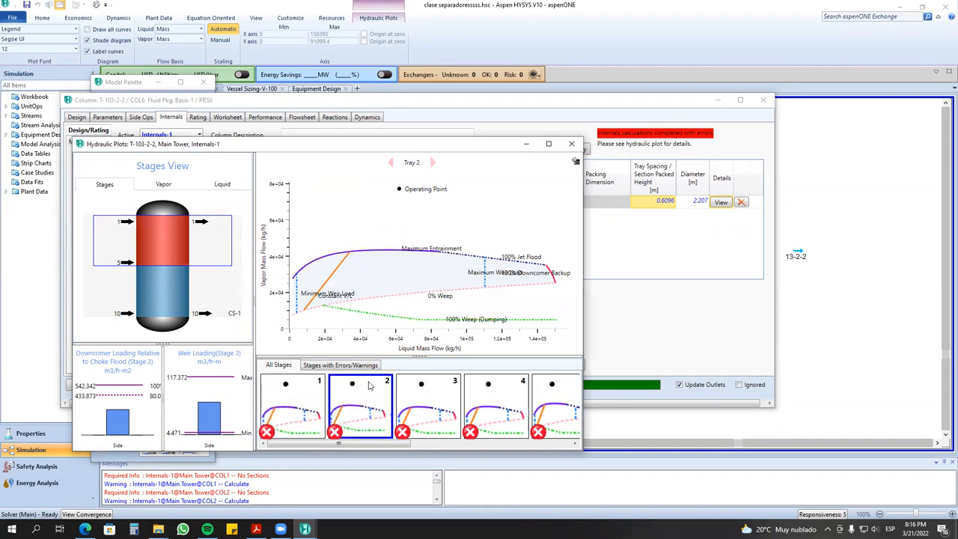
click(166, 185)
click(213, 185)
click(104, 184)
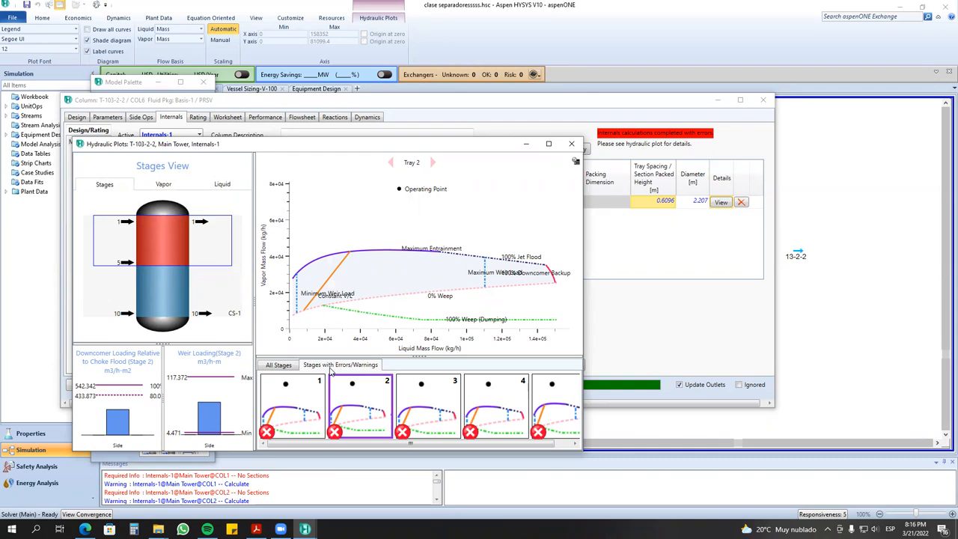
click(557, 411)
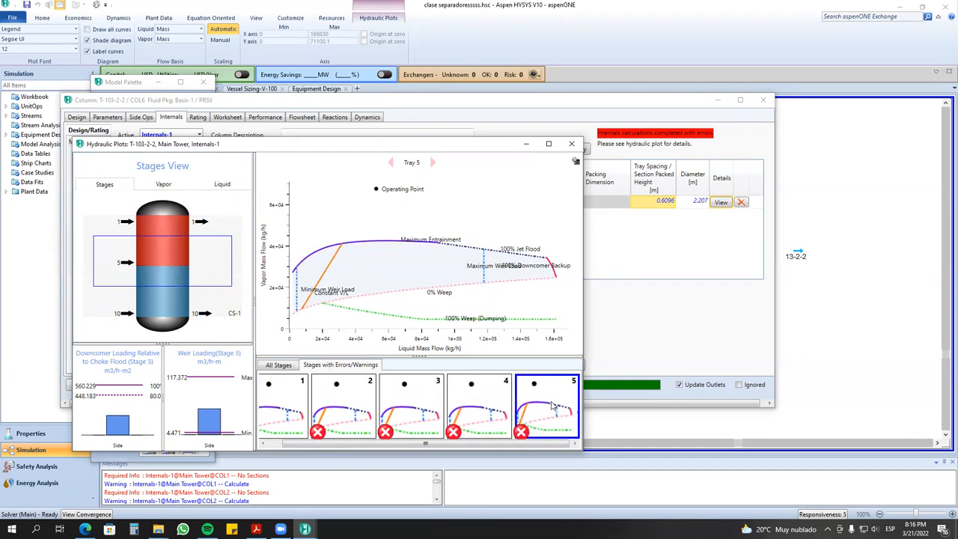
mouse_move(288, 276)
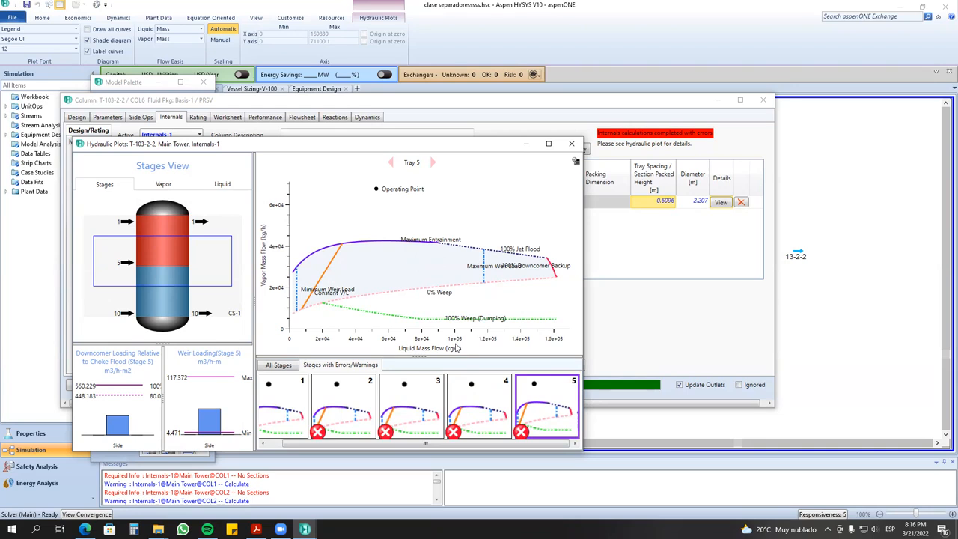
mouse_move(298, 259)
click(572, 143)
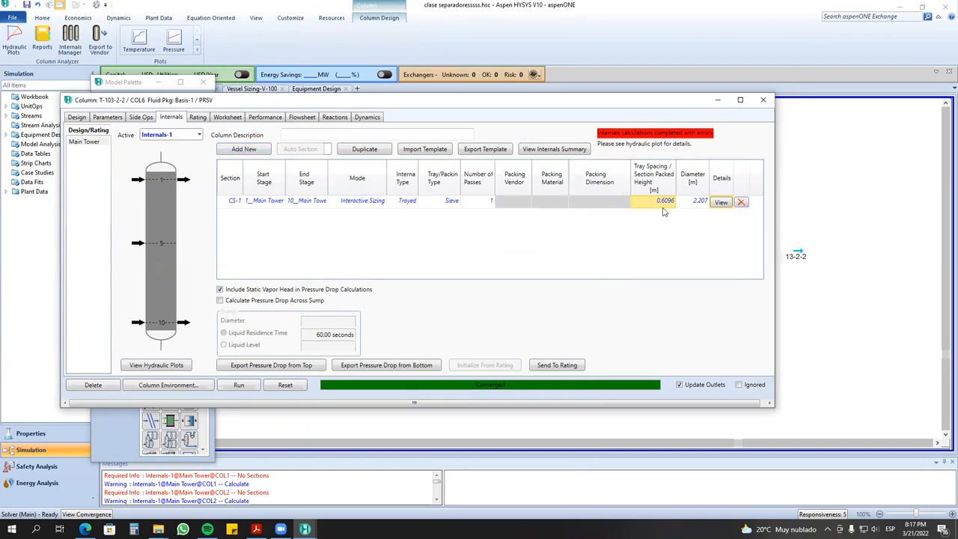
- Replace section CS-1 with automatically generated sections for the main tower and compare their tray spacings and diameters
click(741, 202)
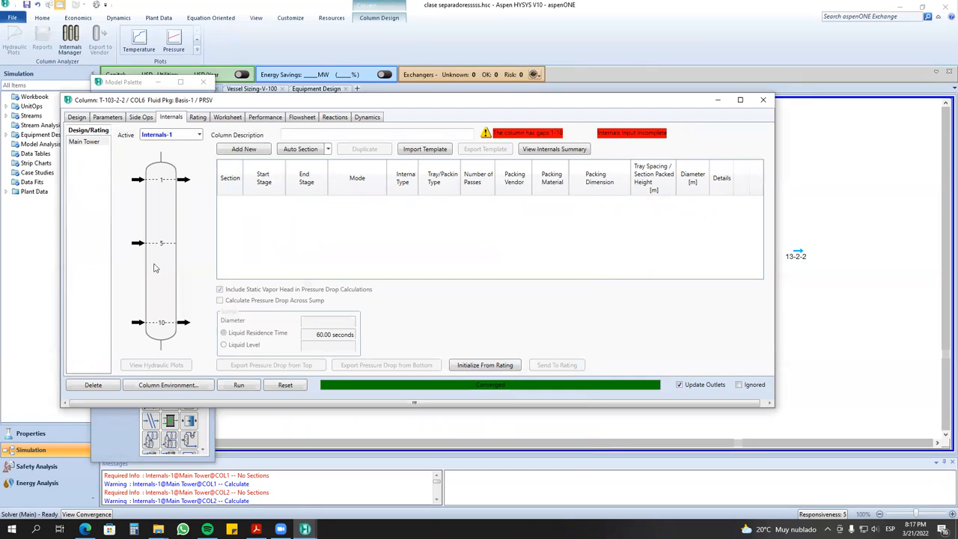
click(301, 149)
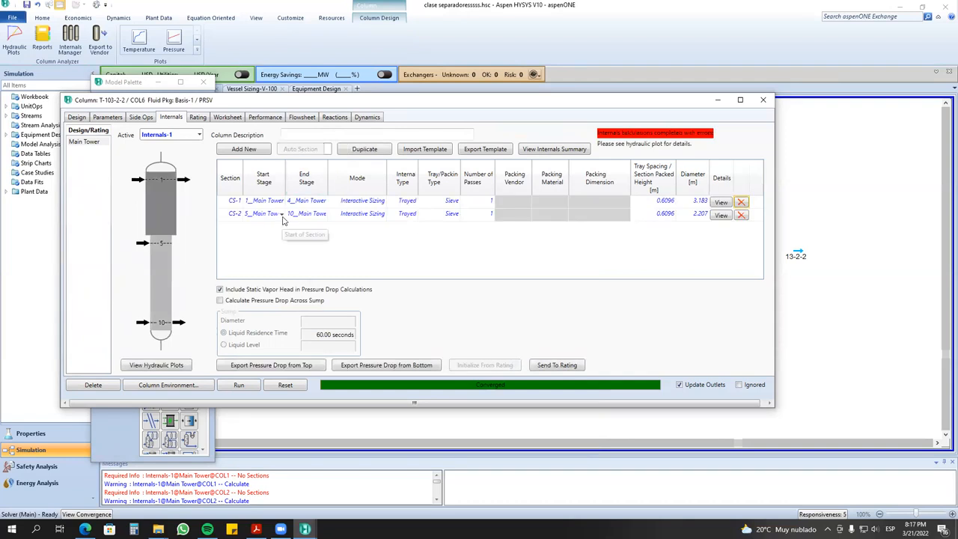
click(698, 214)
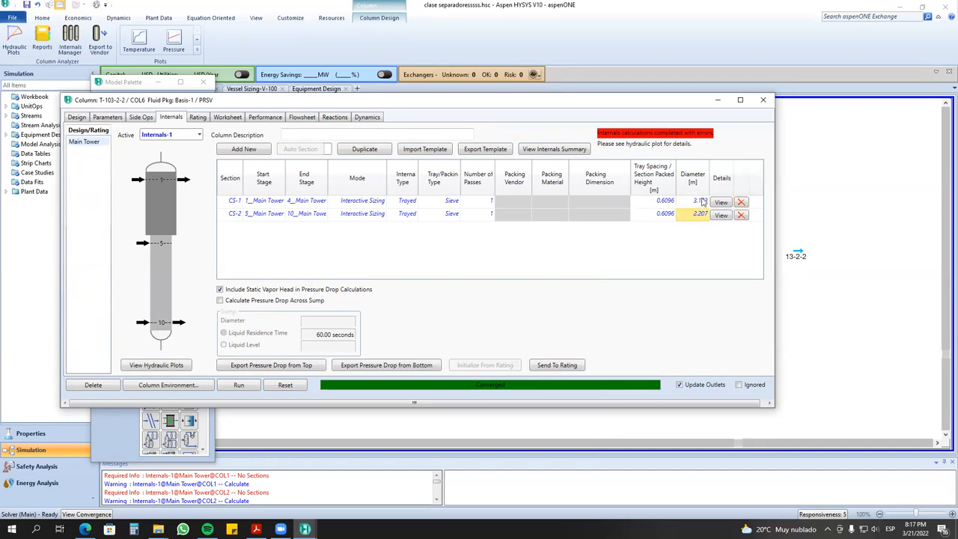
key(Left)
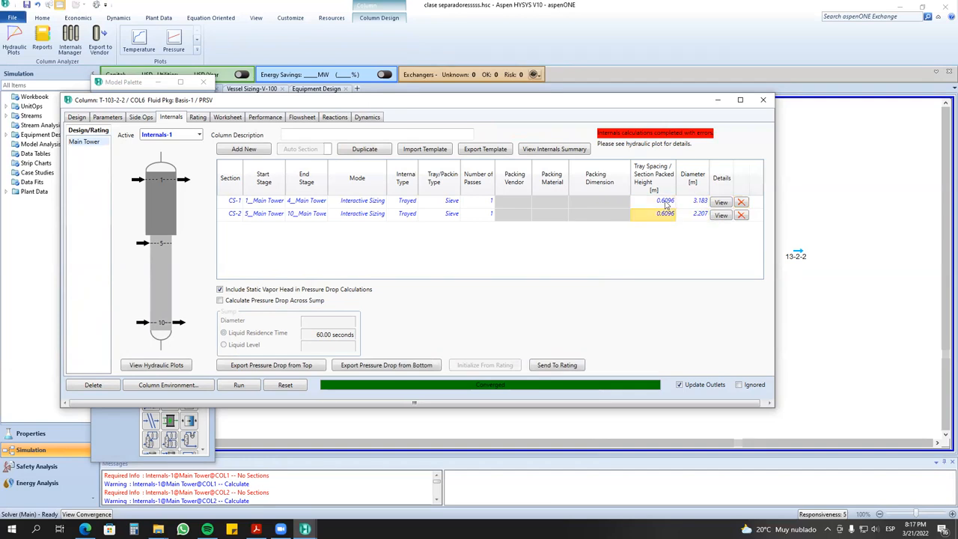
mouse_move(663, 205)
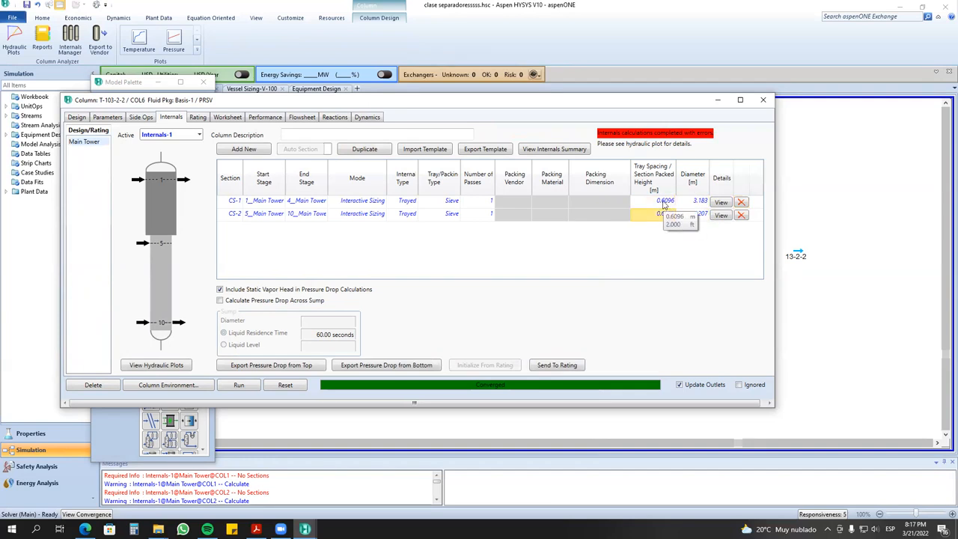
key(Up)
key(Right)
key(Down)
key(Up)
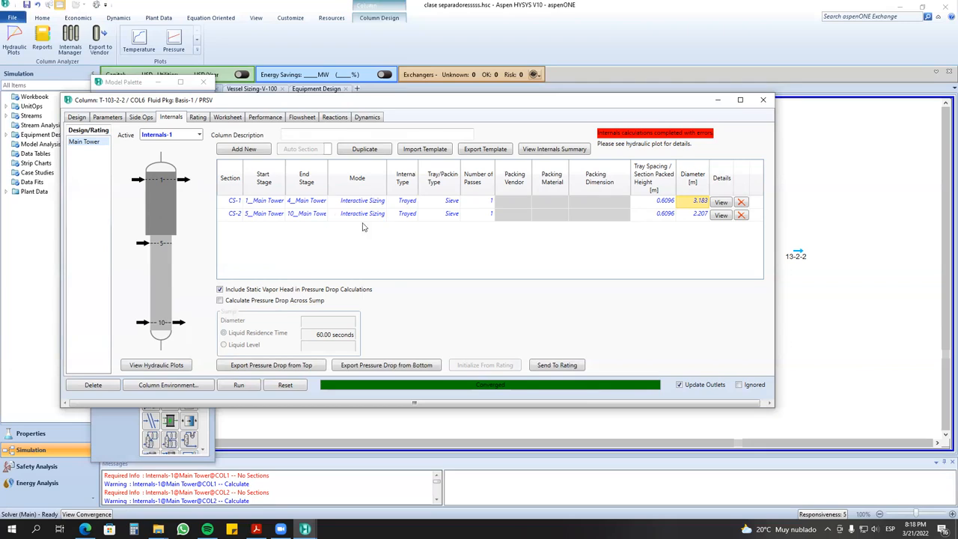
- Set the calculation mode of sections CS-1 and CS-2 to Rating and reposition the column window
click(378, 202)
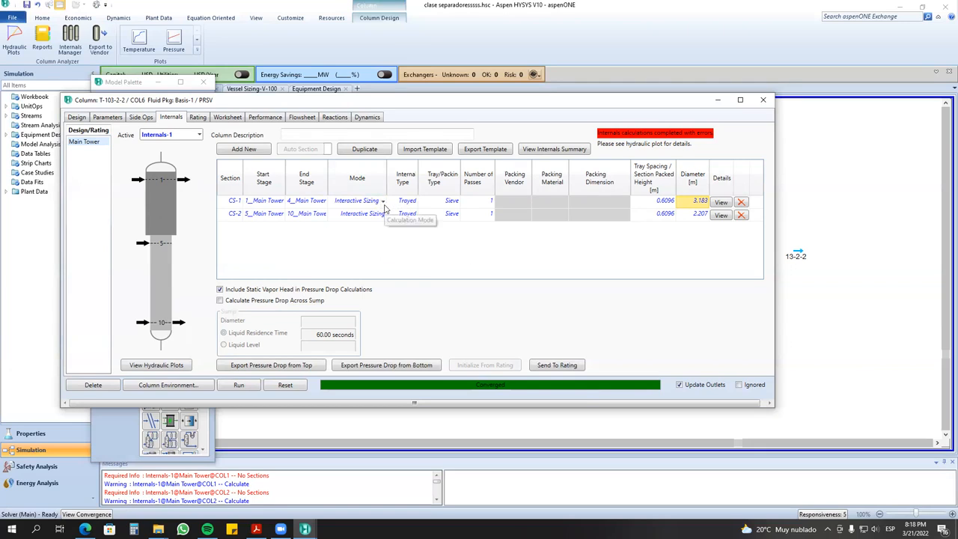
click(383, 204)
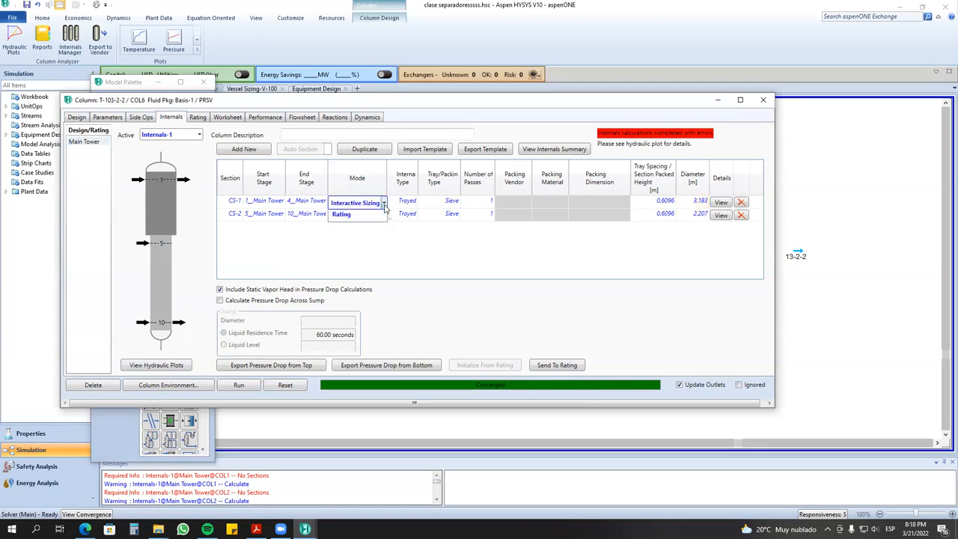
click(385, 206)
click(385, 205)
click(368, 228)
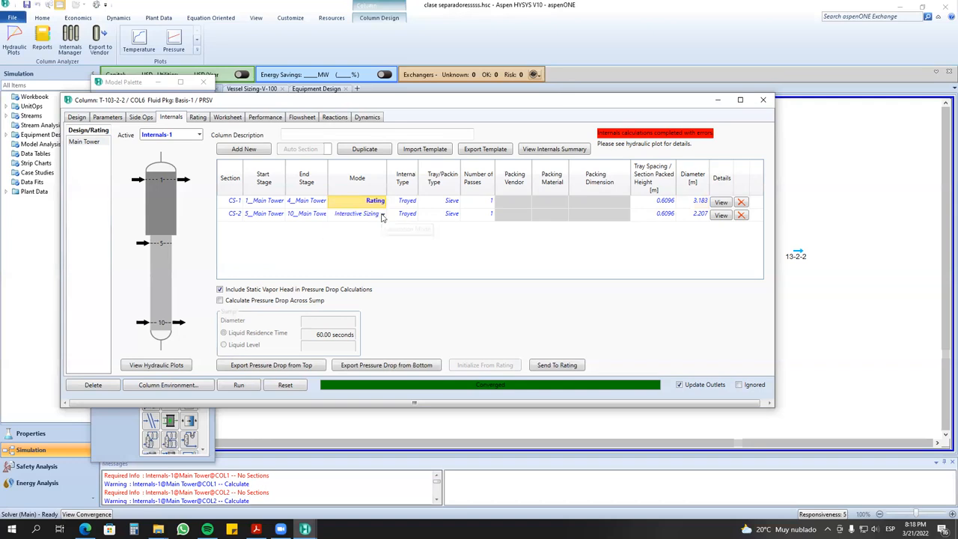
click(381, 216)
click(383, 216)
click(378, 240)
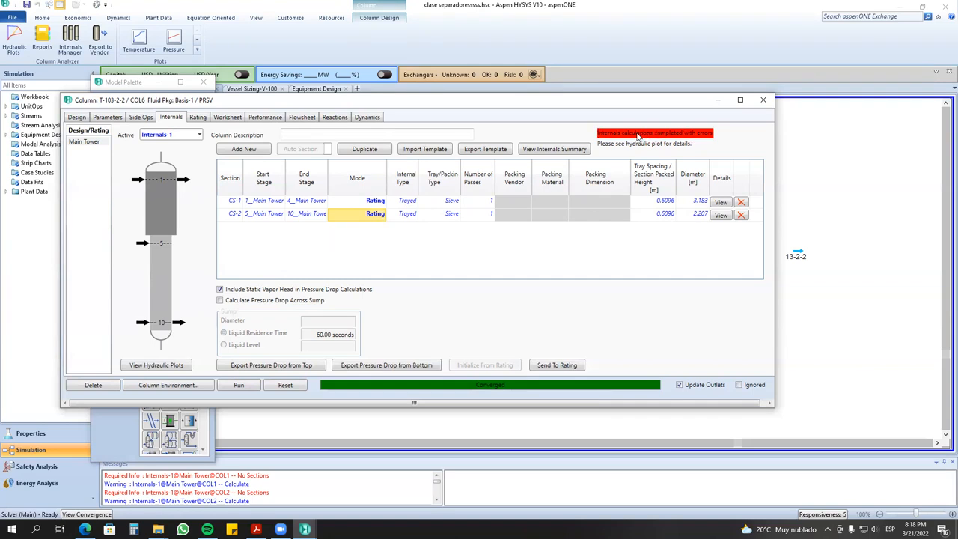
mouse_move(569, 100)
mouse_down()
mouse_move(631, 397)
mouse_move(585, 106)
mouse_up()
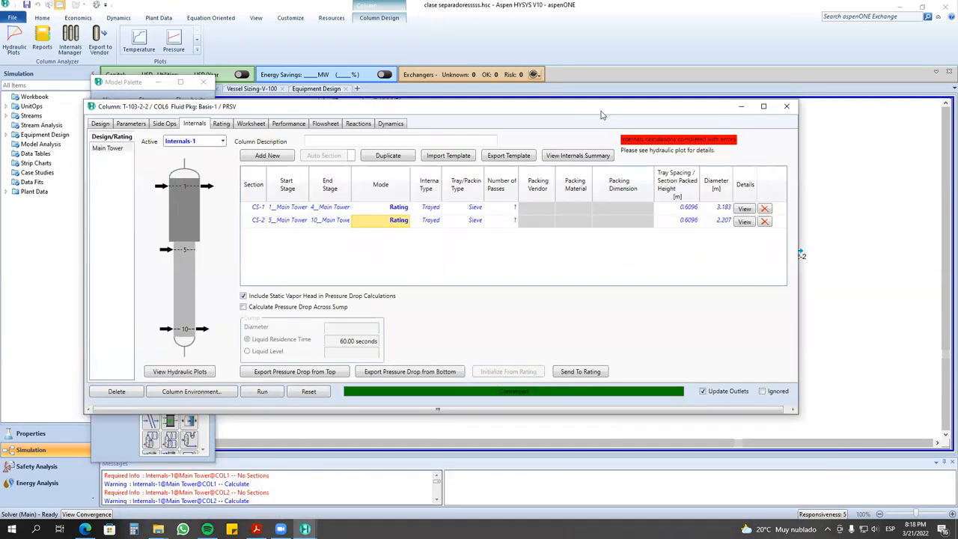
- Generate the column analysis report for Internals-1 with profiles, design parameters and by tray/stage results included
drag(601, 114, 574, 215)
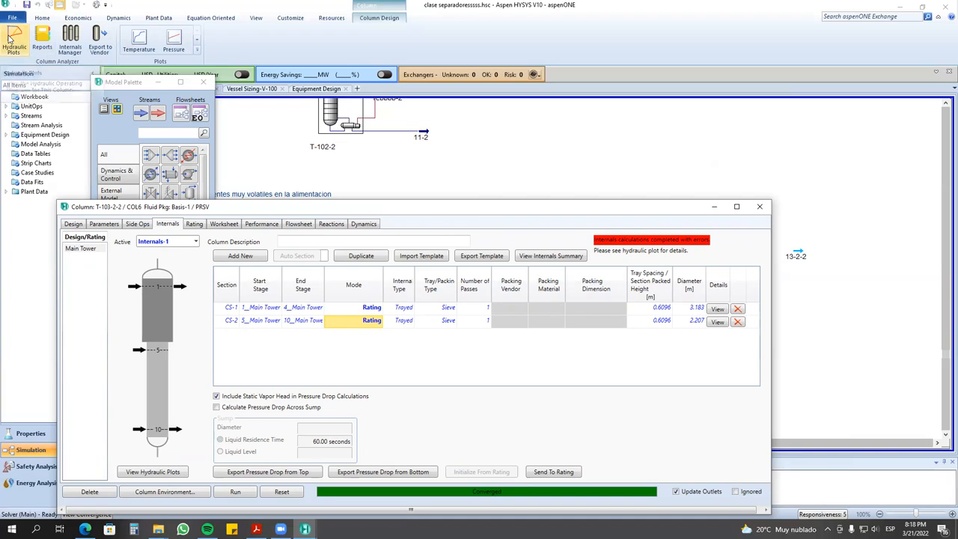
click(36, 42)
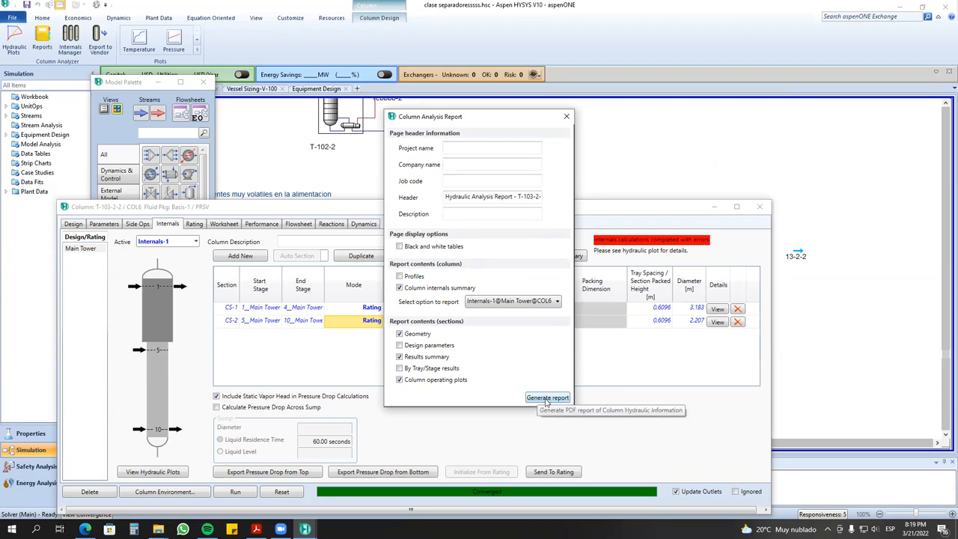
click(400, 345)
click(400, 368)
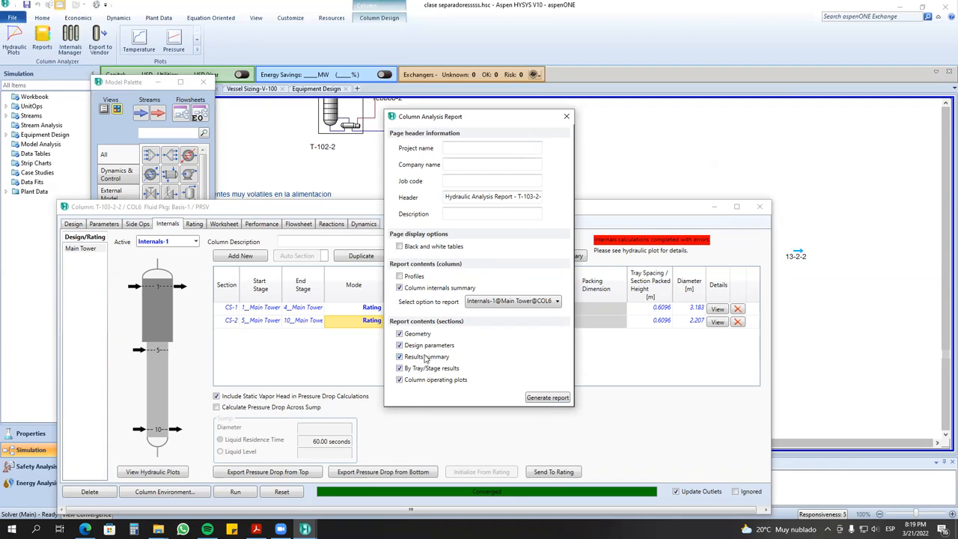
click(400, 277)
click(535, 399)
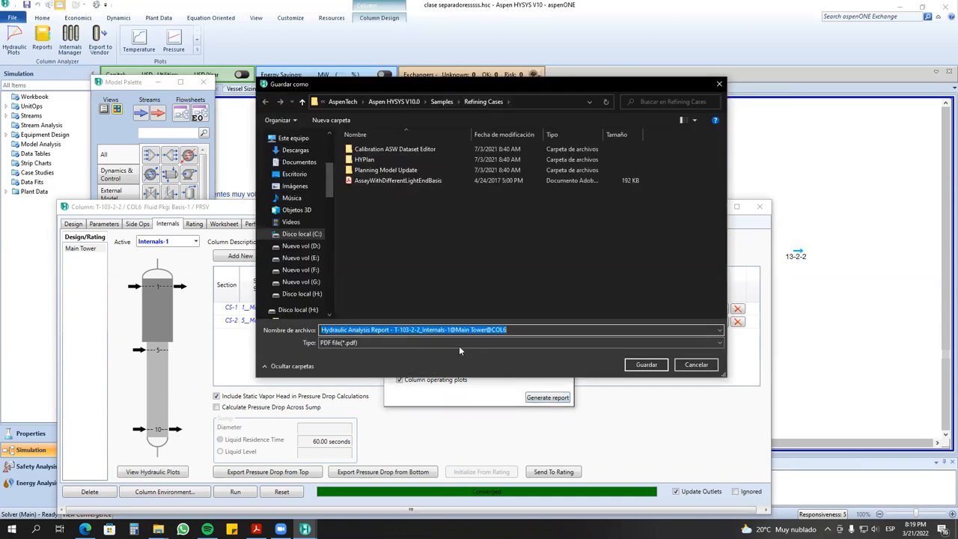
- Save the hydraulic analysis report as a PDF in the separadores folder under its proposed name
scroll(285, 282, down, 1)
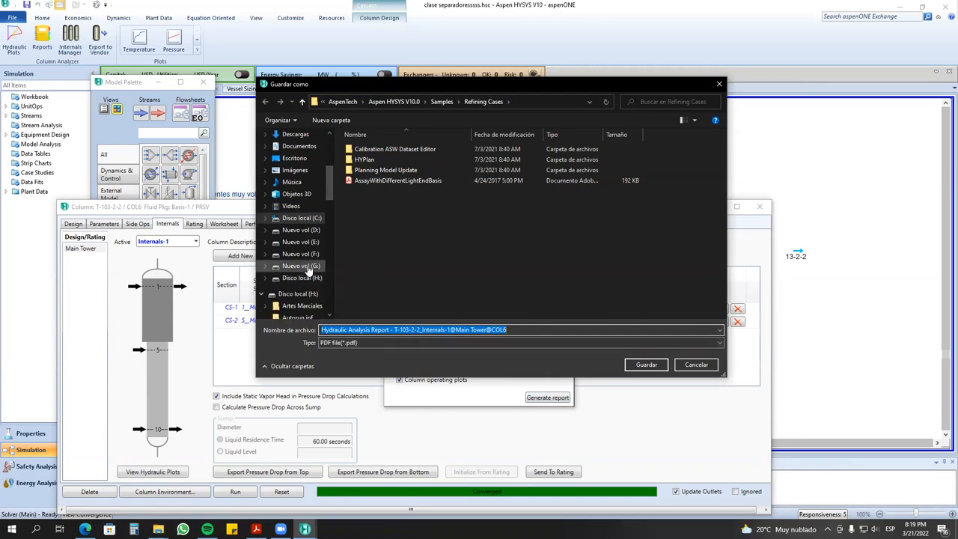
click(307, 268)
scroll(325, 242, down, 1)
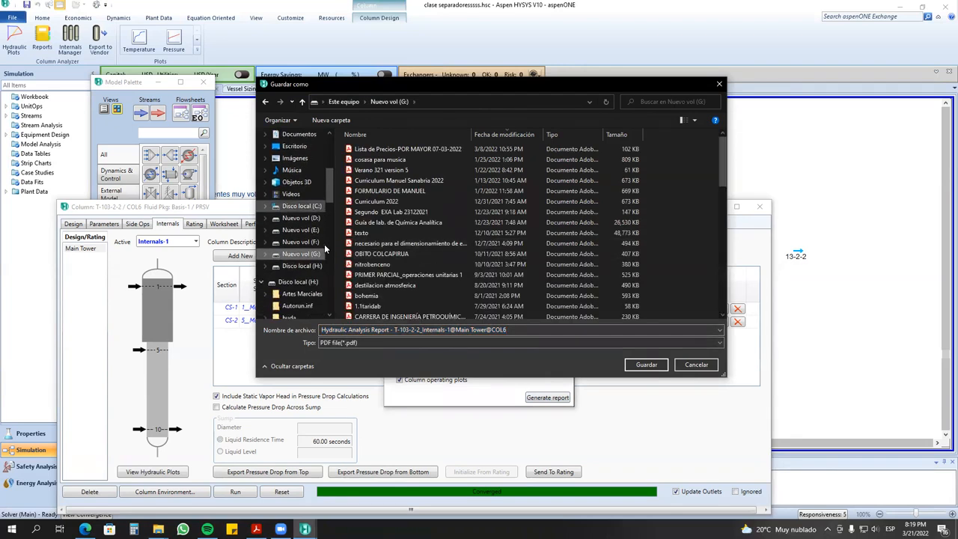
scroll(314, 247, up, 5)
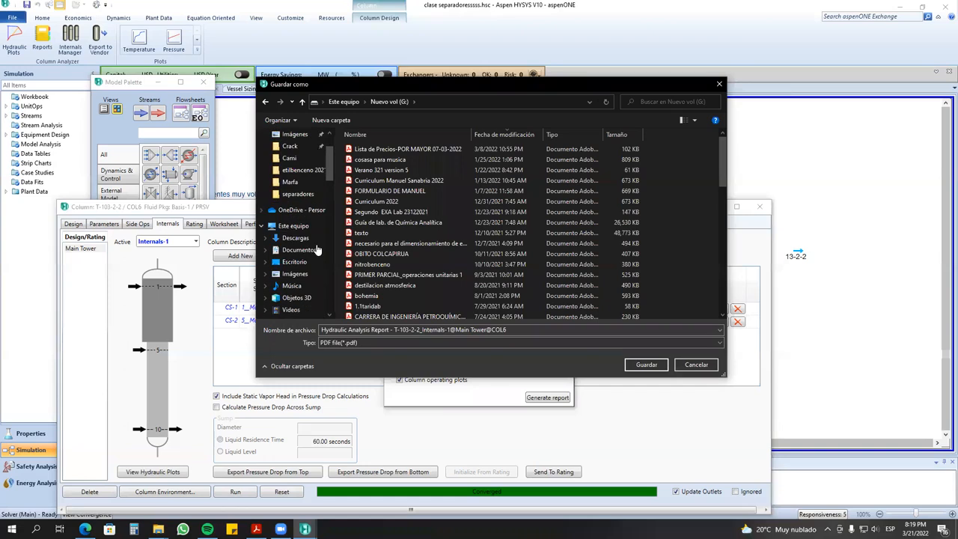
click(299, 195)
click(644, 365)
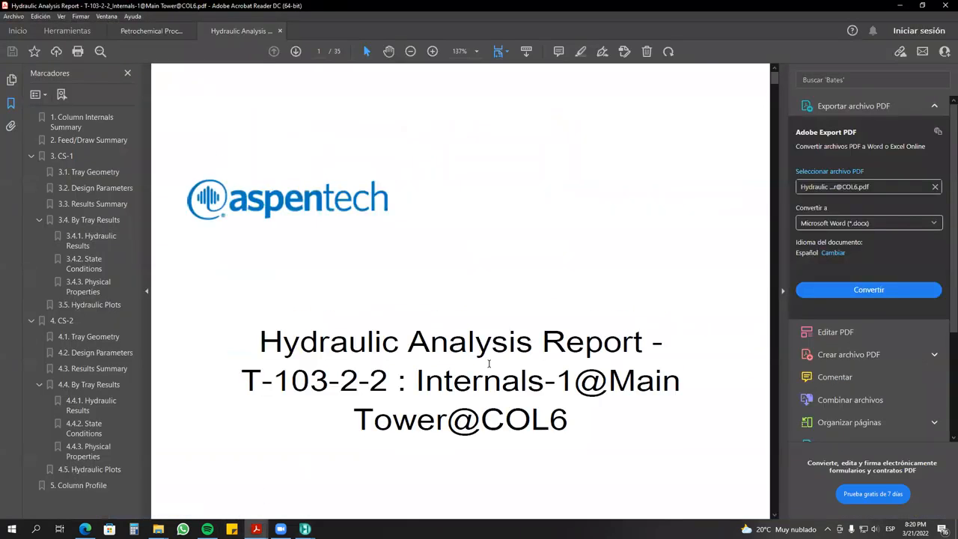
- Read through the hydraulic analysis report, from the internals summary and the CS-1 and CS-2 results to the column profile tables
scroll(489, 364, down, 5)
scroll(517, 397, down, 8)
scroll(519, 393, down, 10)
scroll(520, 391, down, 10)
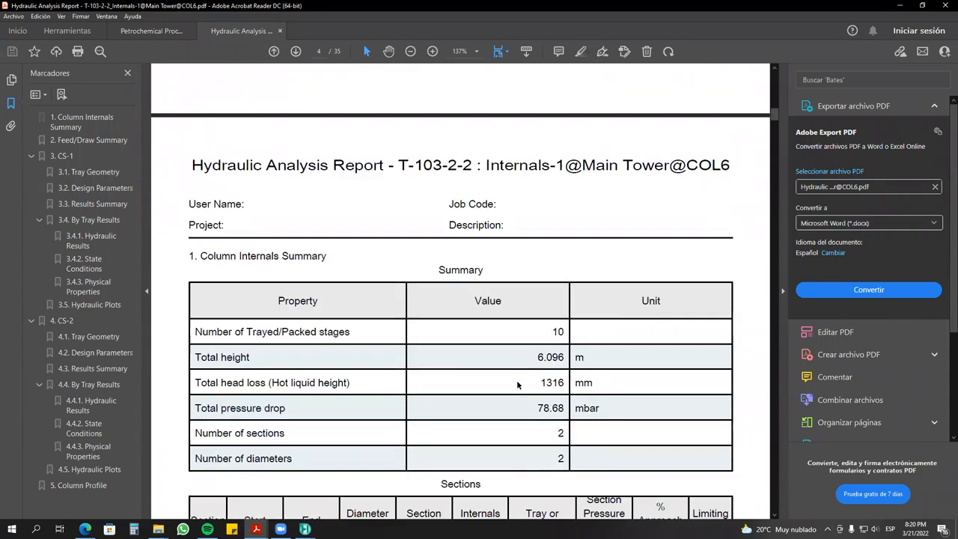
scroll(517, 384, down, 20)
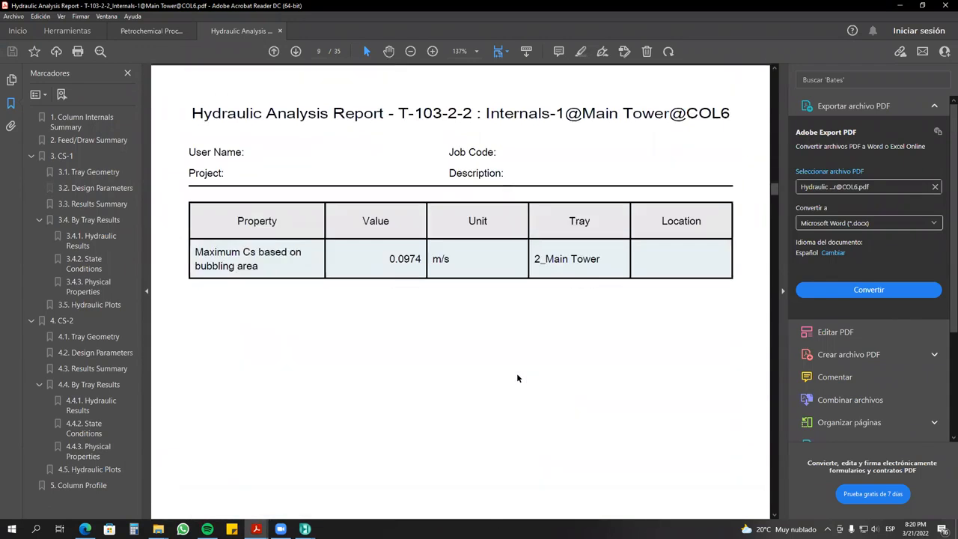
scroll(516, 379, down, 20)
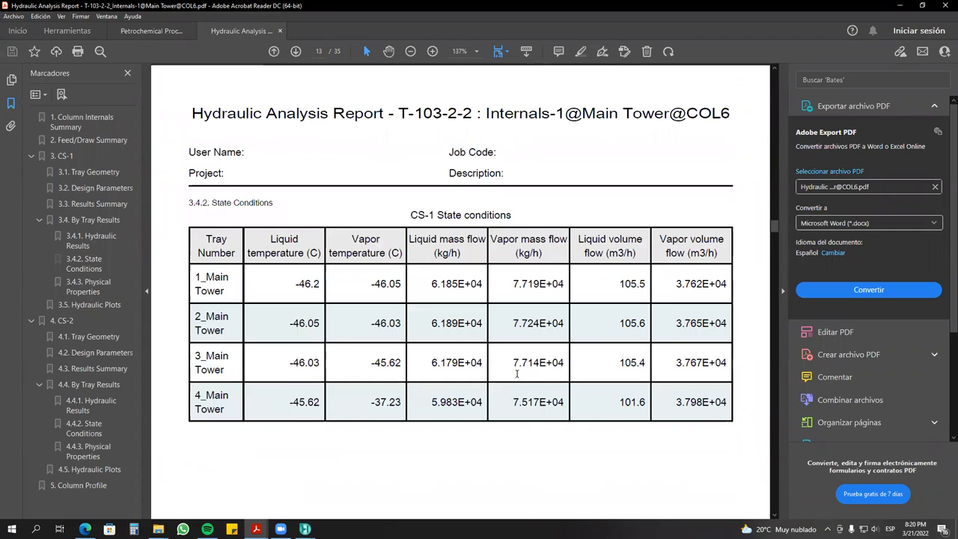
scroll(517, 373, down, 15)
scroll(517, 373, up, 3)
scroll(518, 369, up, 3)
scroll(518, 368, down, 15)
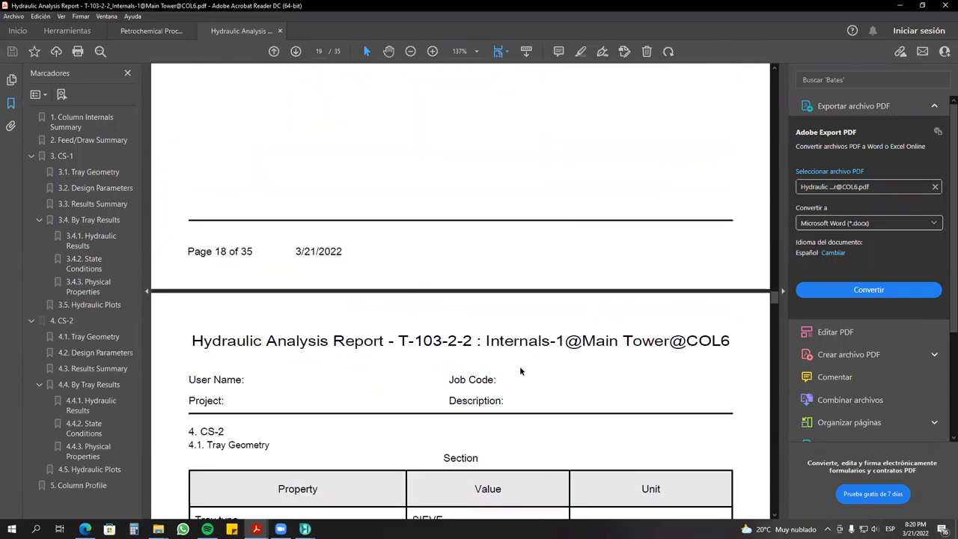
scroll(521, 371, down, 20)
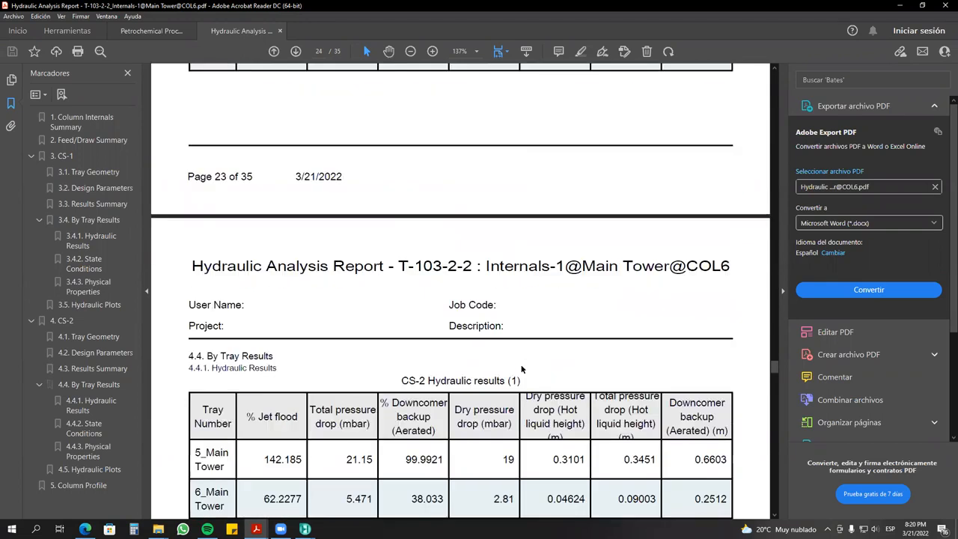
scroll(521, 369, down, 20)
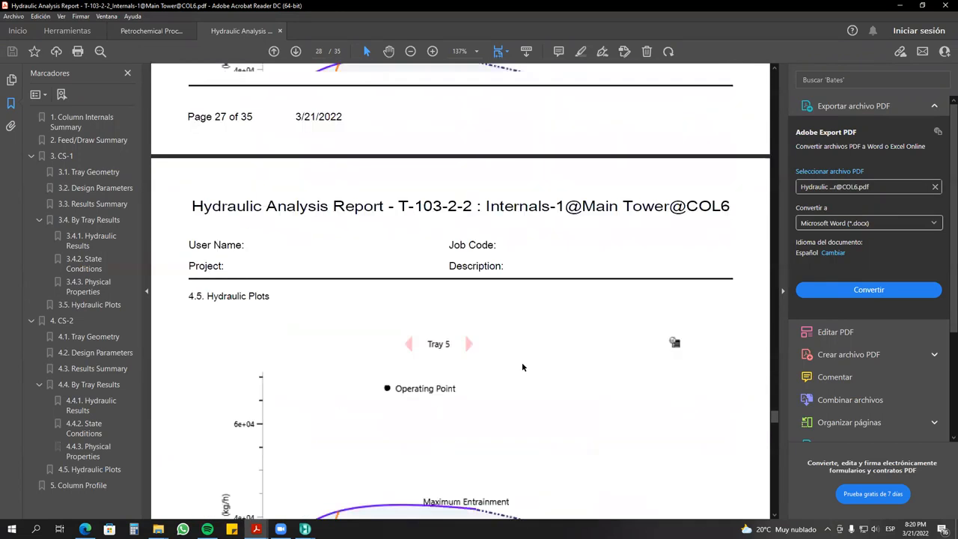
scroll(522, 367, down, 5)
scroll(523, 361, down, 12)
scroll(523, 364, down, 10)
scroll(523, 364, down, 8)
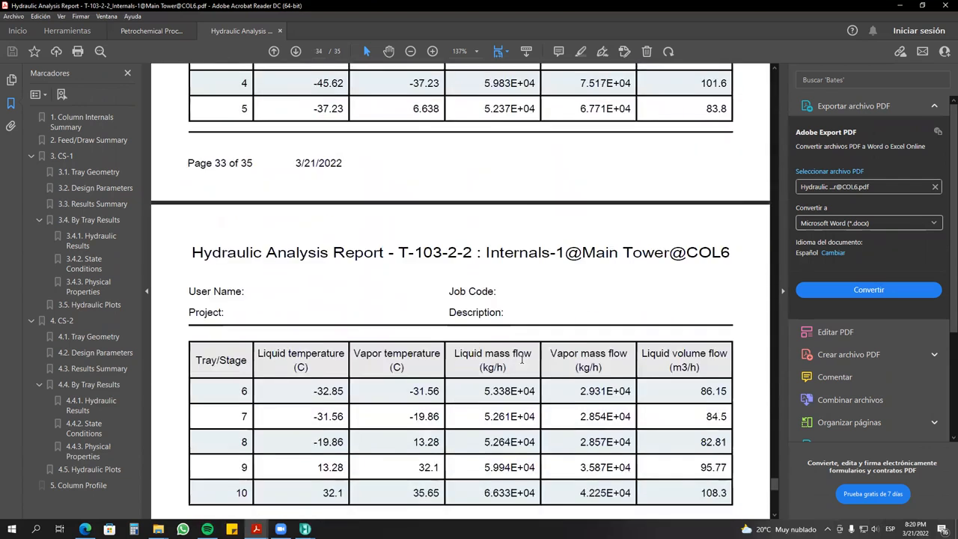
scroll(521, 361, down, 4)
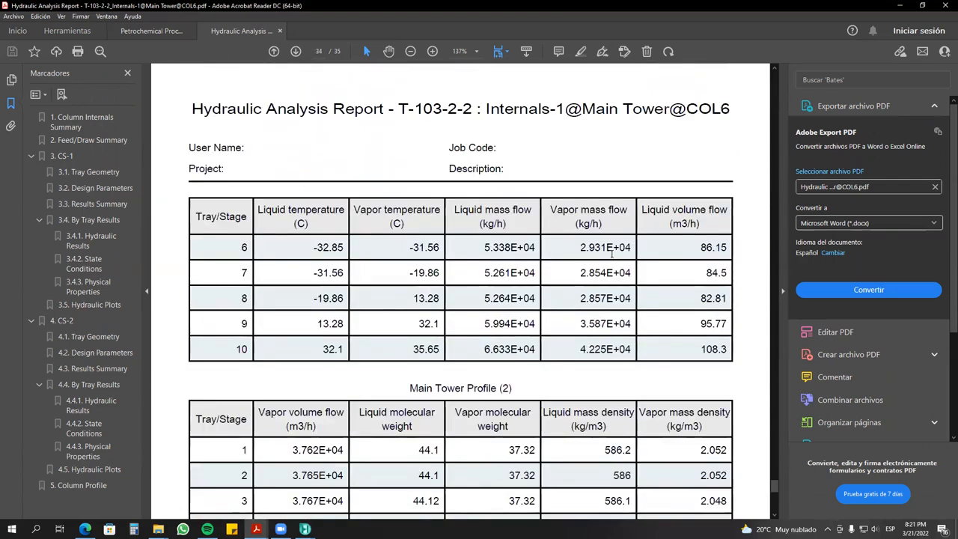
scroll(612, 255, down, 10)
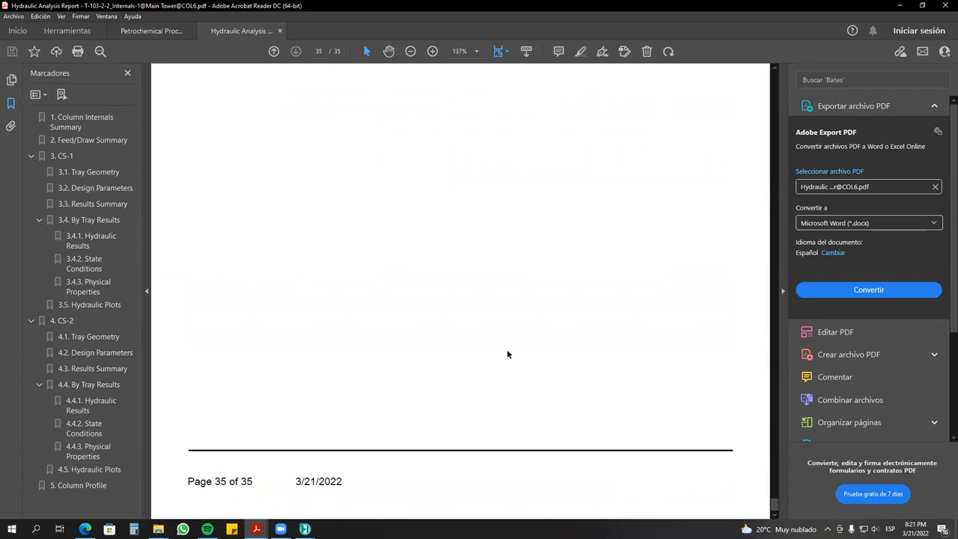
- Switch back to column T-103-2-2 in Aspen HYSYS and reposition its internals status icon beside the column on the flowsheet
click(304, 529)
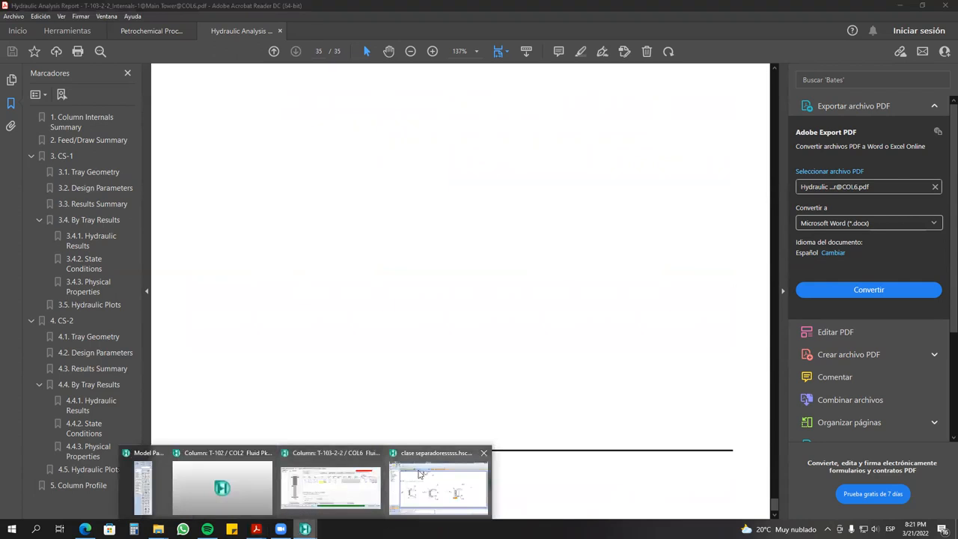
click(338, 460)
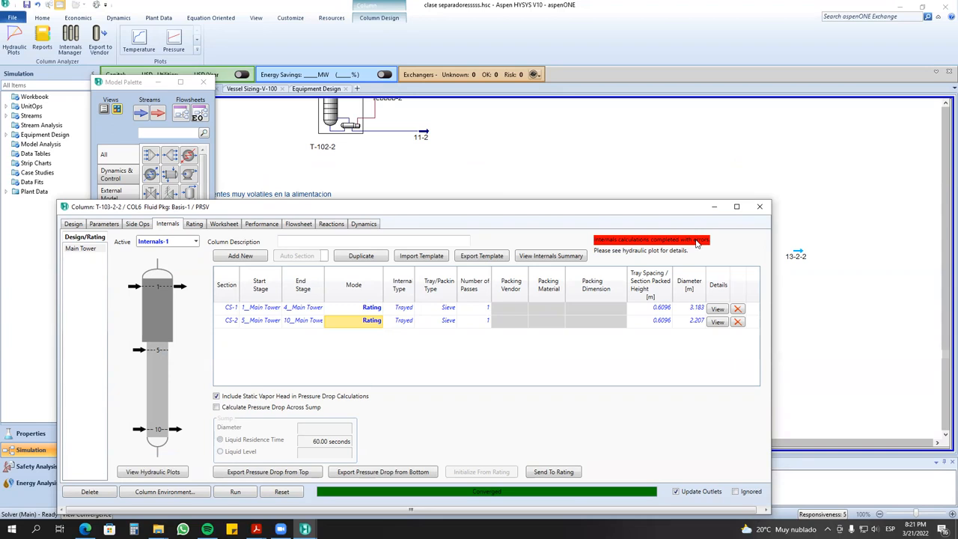
drag(623, 208, 563, 358)
drag(625, 263, 617, 252)
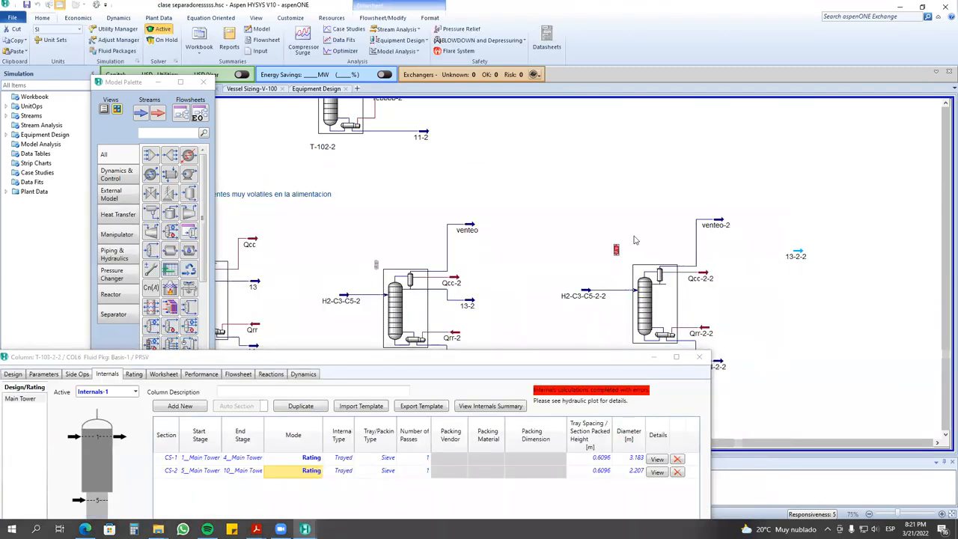
drag(617, 251, 624, 268)
drag(607, 222, 670, 303)
- View the design connections of column T-103-2, and check the internals status note of T-103-2-2 on the flowsheet
click(390, 307)
double_click(389, 294)
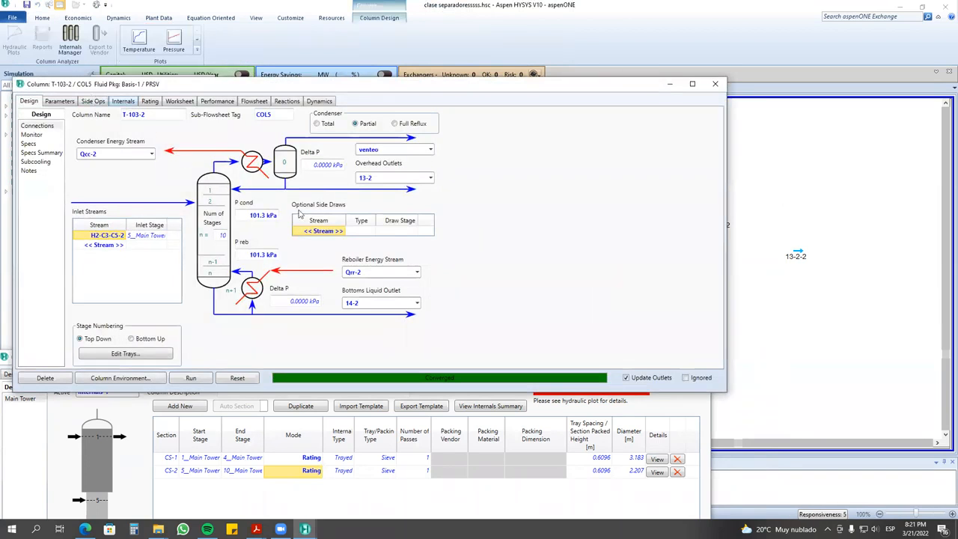
click(715, 85)
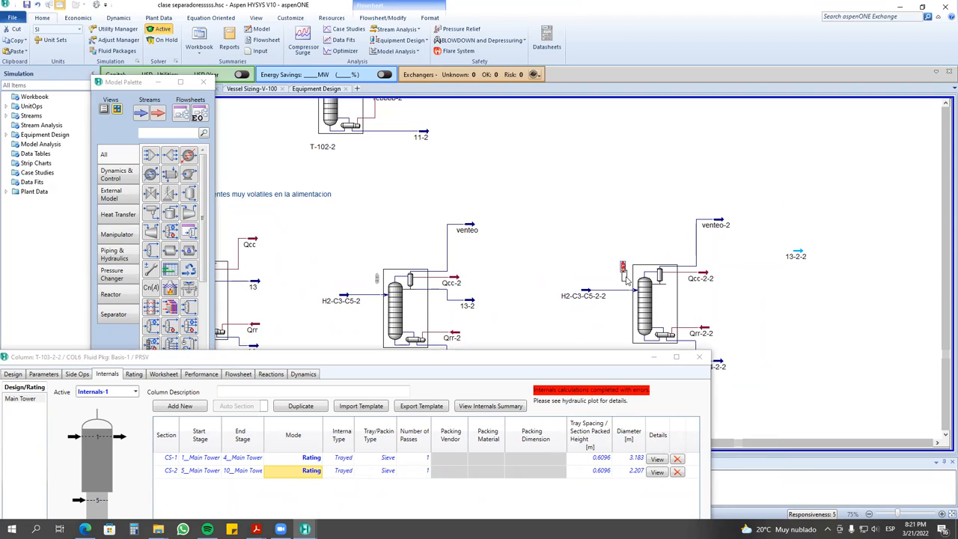
mouse_move(625, 277)
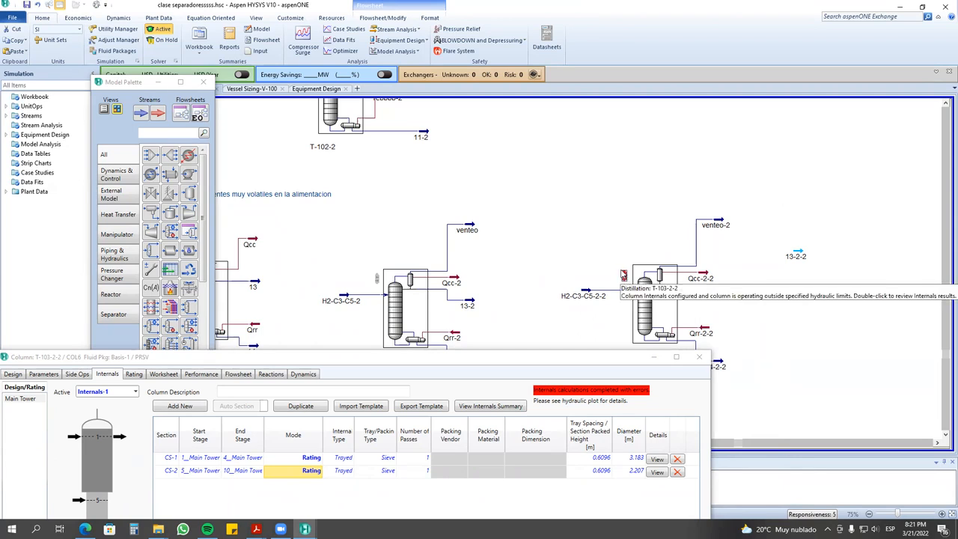
- Examine the tray geometry details of section CS-1 in column T-103-2-2
drag(556, 360, 566, 142)
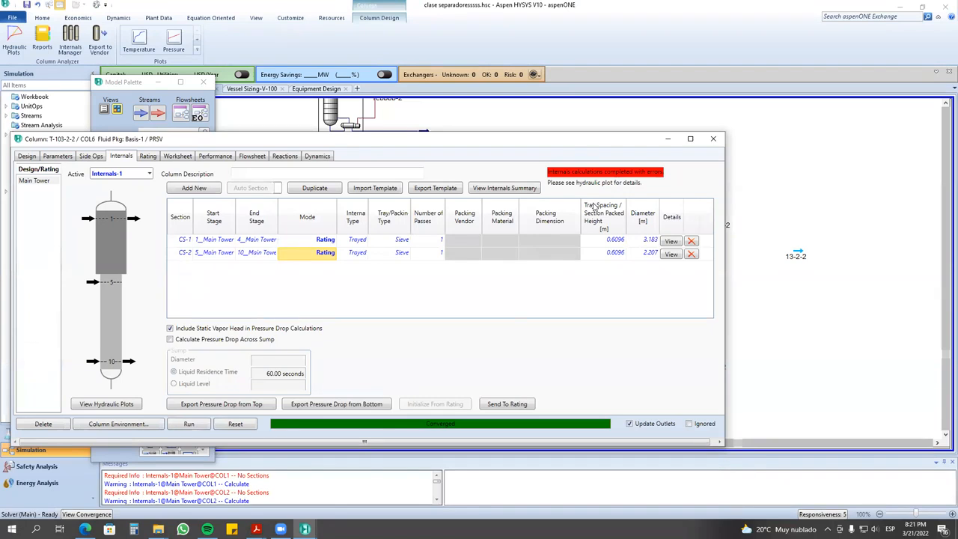
click(672, 241)
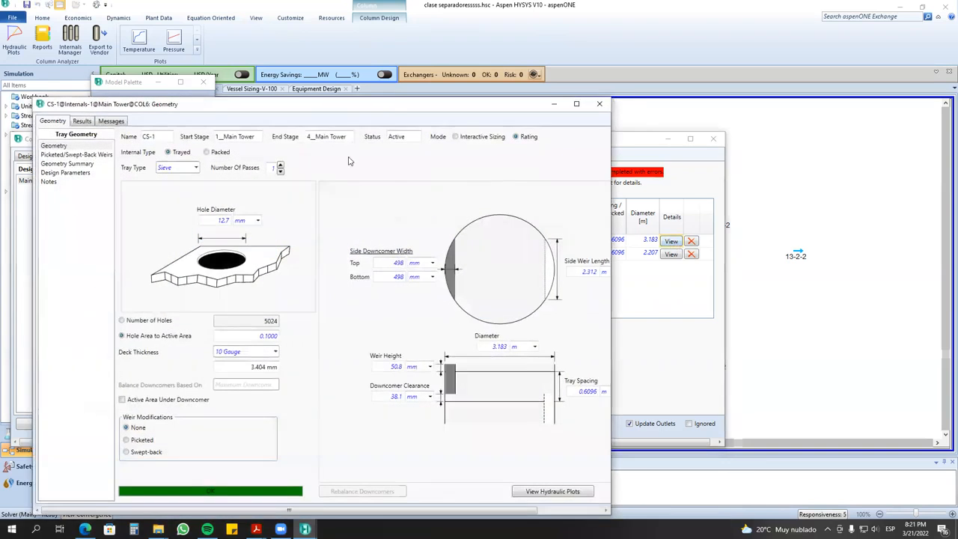
click(599, 103)
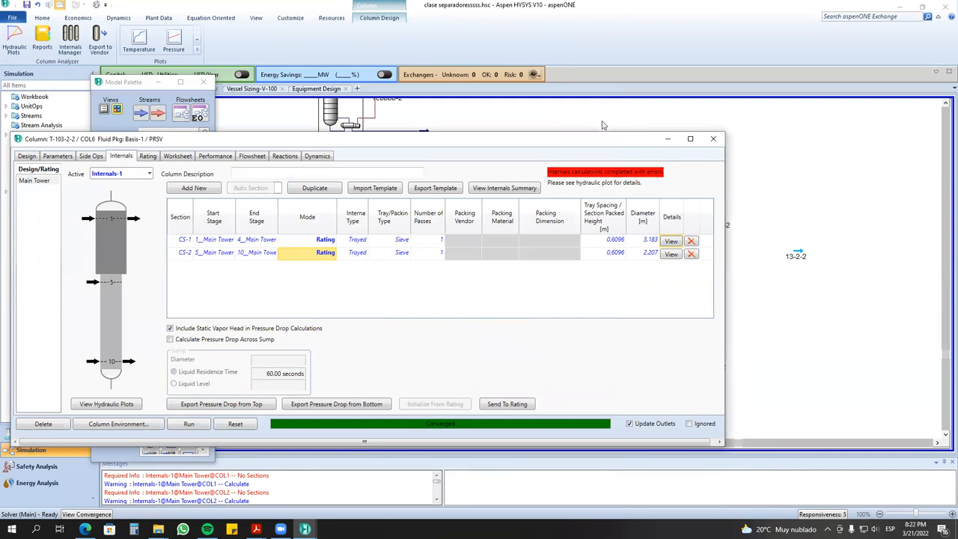
key(XF86AudioLowerVolume)
key(XF86AudioLowerVolume)
key(XF86AudioLowerVolume)
click(876, 530)
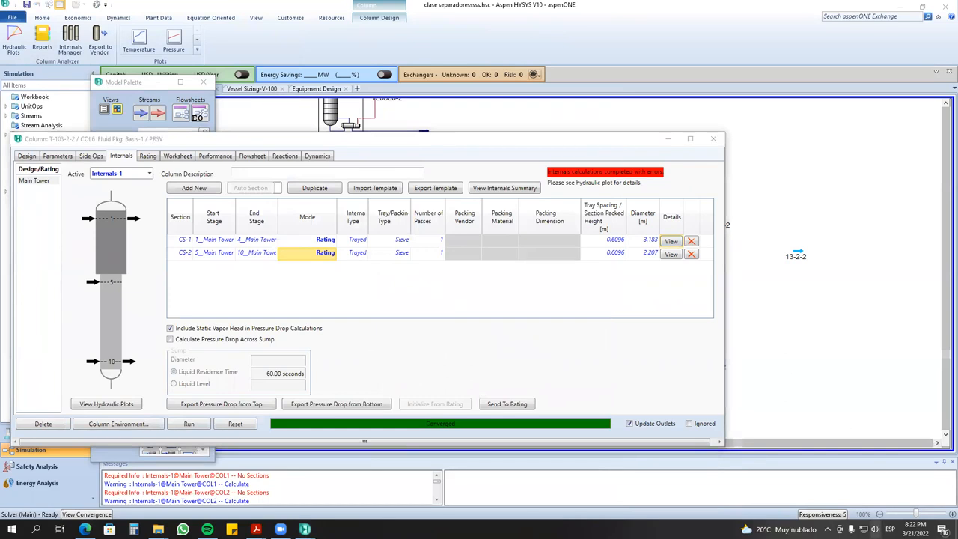
click(838, 395)
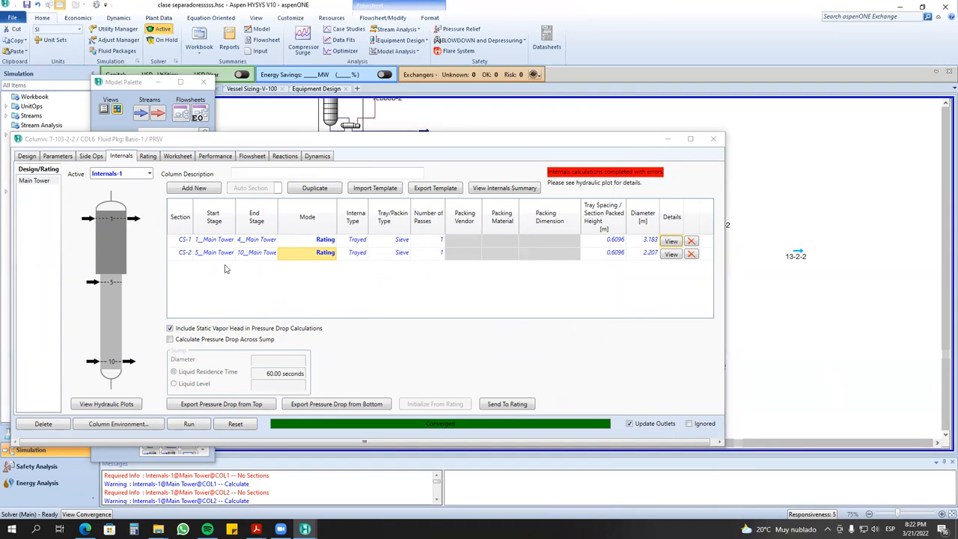
- Compare the Main Tower's rating diameter and tray space with the section values in the T-103-2-2 internals table
click(236, 140)
drag(257, 139, 319, 114)
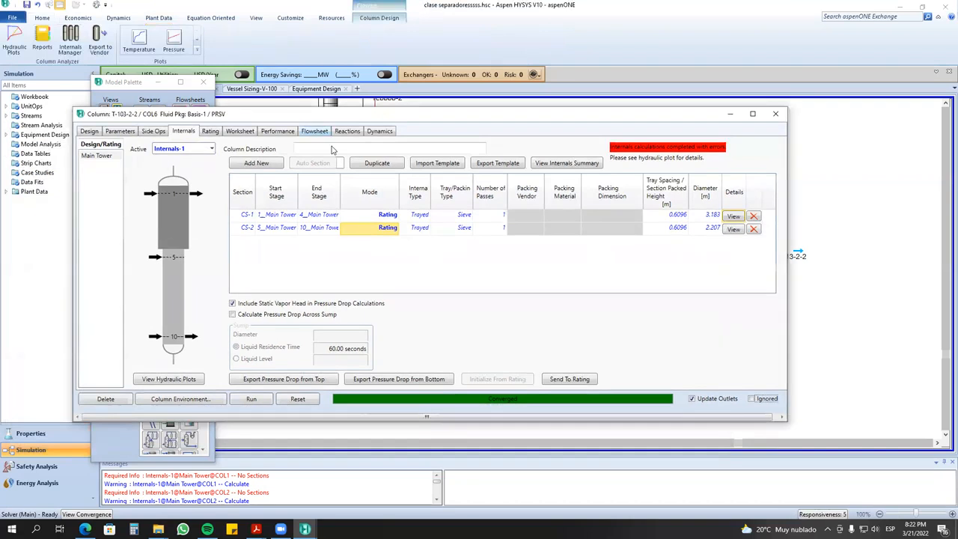
click(211, 132)
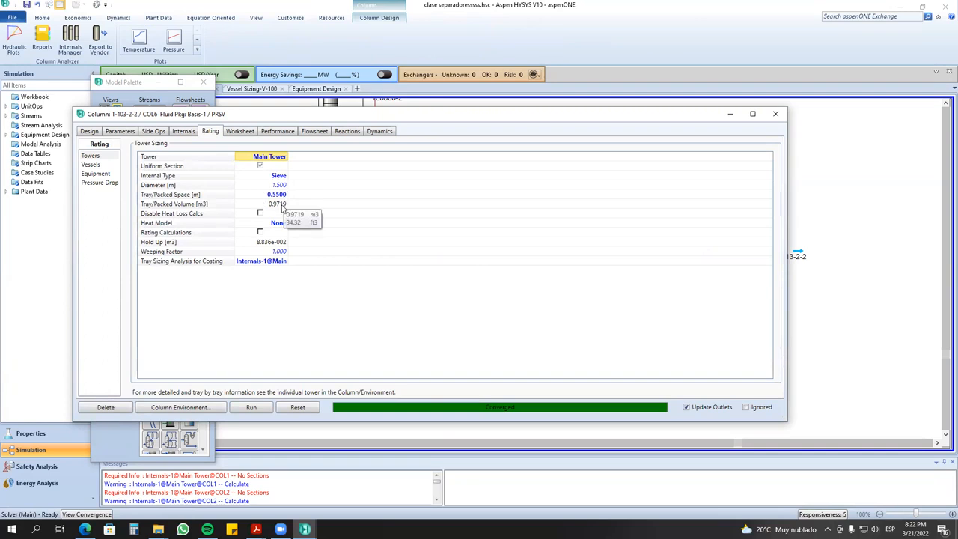
click(281, 186)
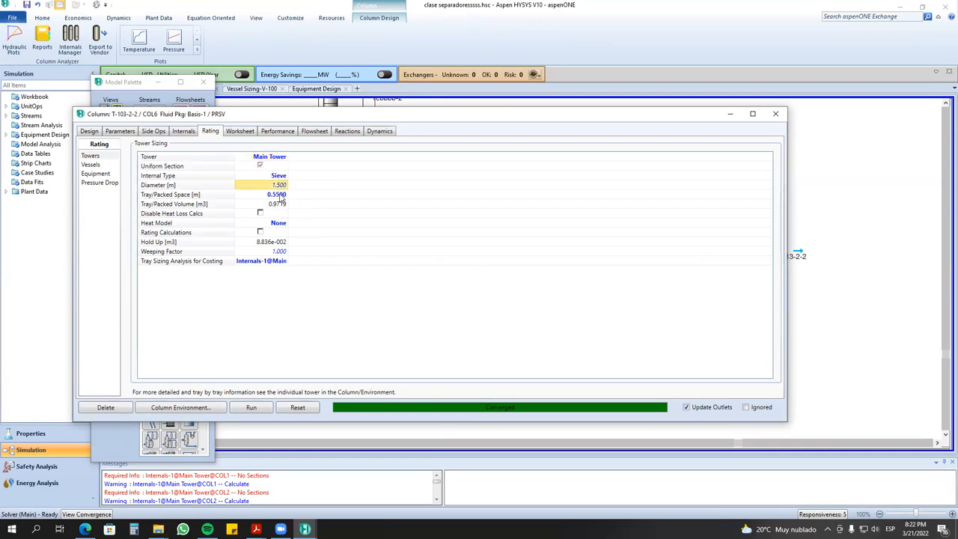
click(280, 194)
click(187, 133)
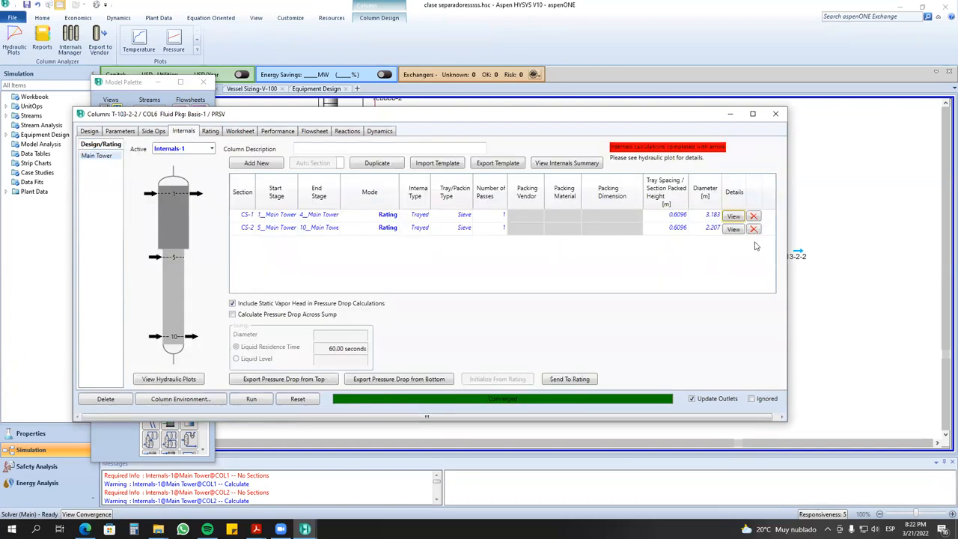
- Review the rating data for tower sizing and for the reboiler and condenser vessels of T-103-2-2
click(213, 132)
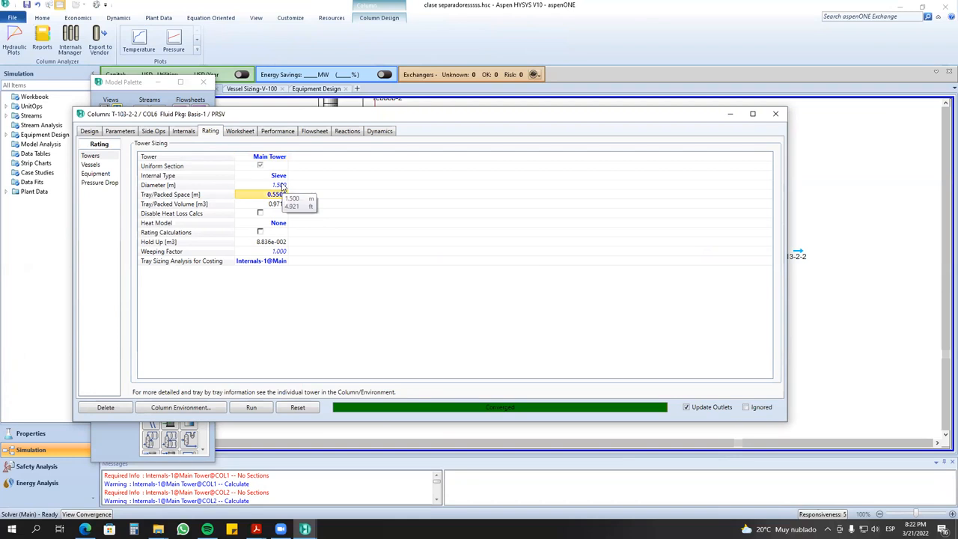
click(91, 165)
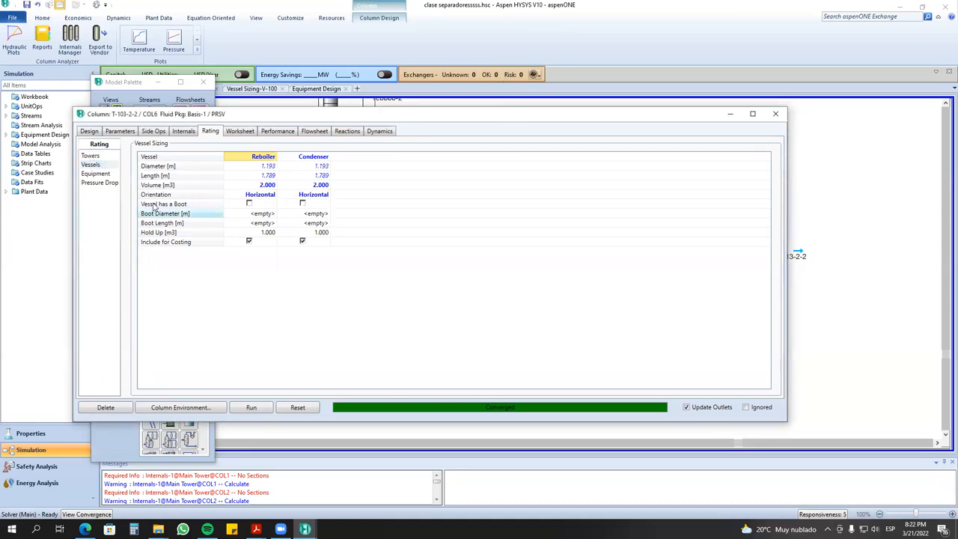
click(90, 156)
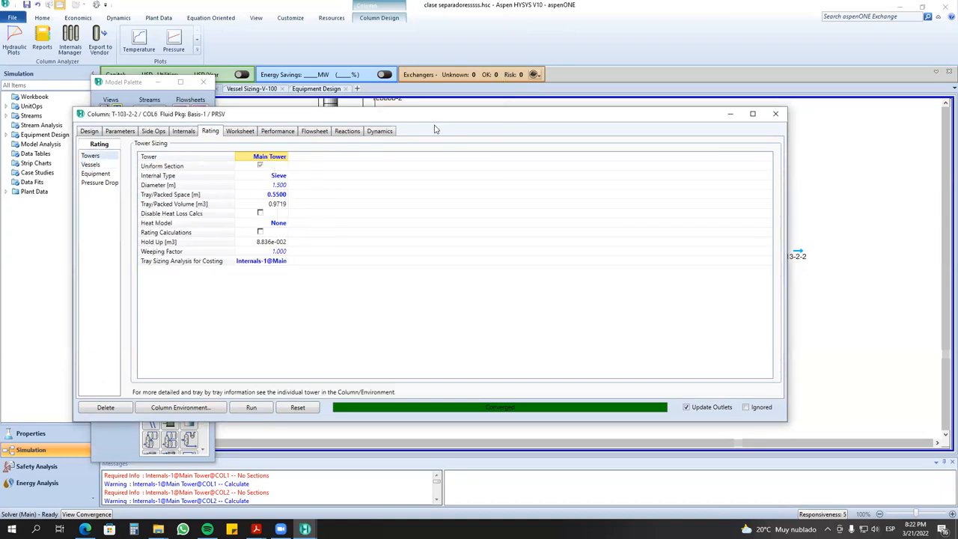
- Review the worksheet conditions, properties, compositions and PF specs of the streams in column T-103-2-2
click(241, 131)
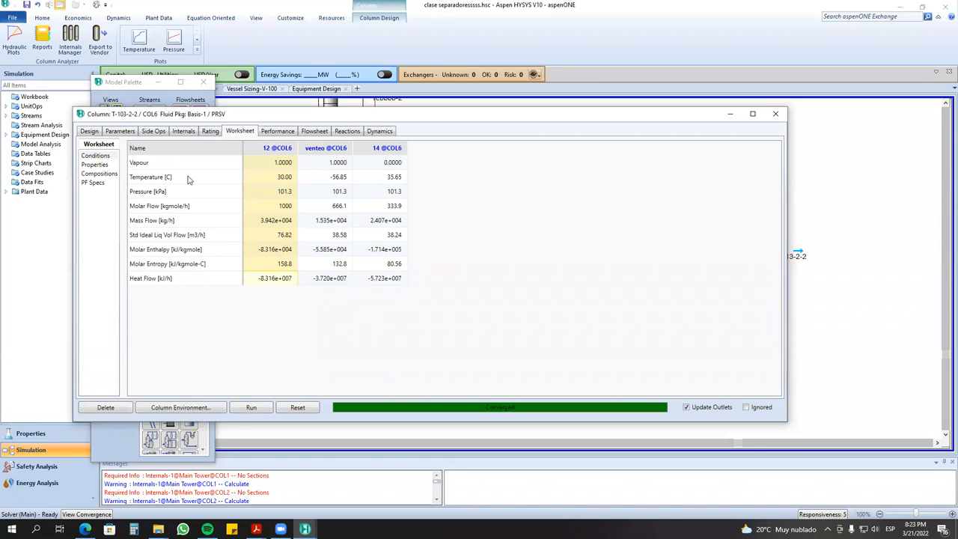
click(94, 165)
click(104, 176)
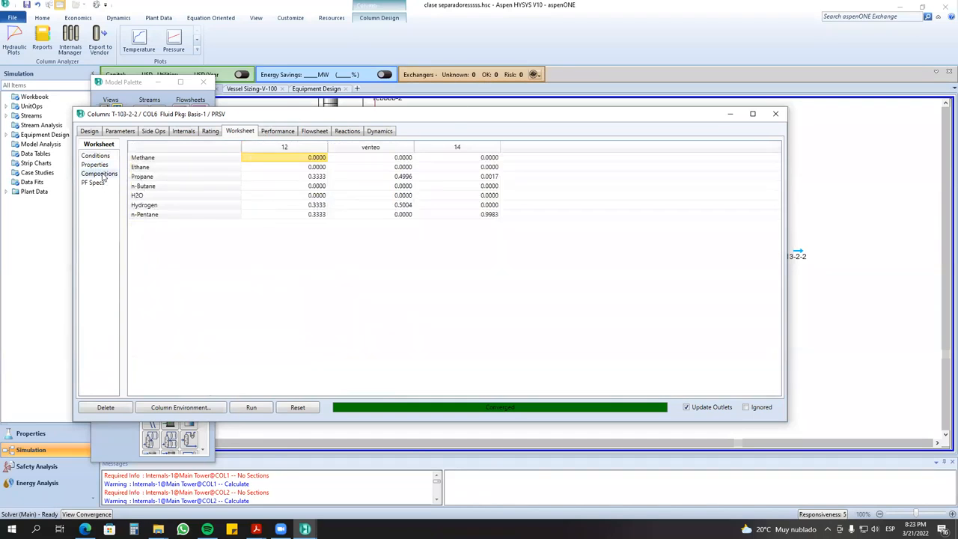
click(94, 186)
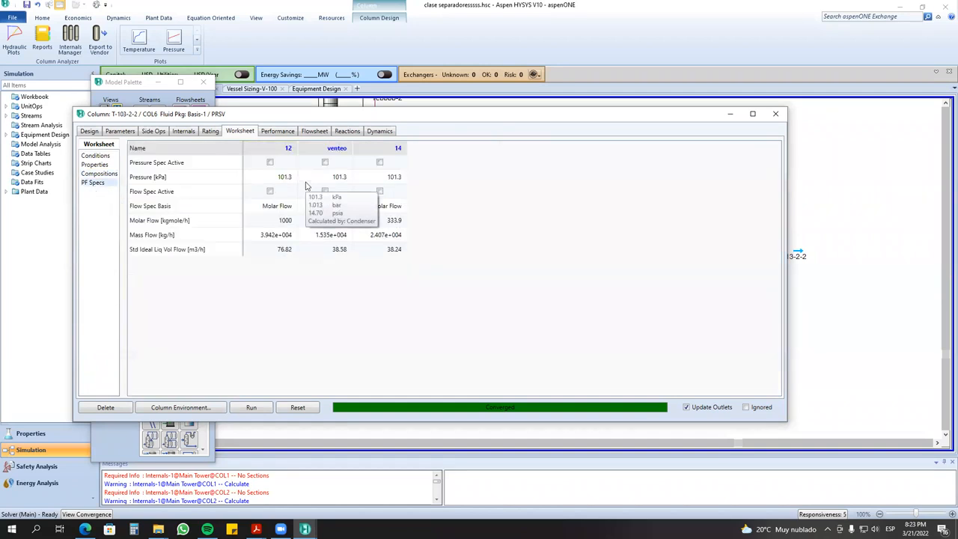
- Review the performance summary, column profiles, and feeds and products data of T-103-2-2
click(278, 133)
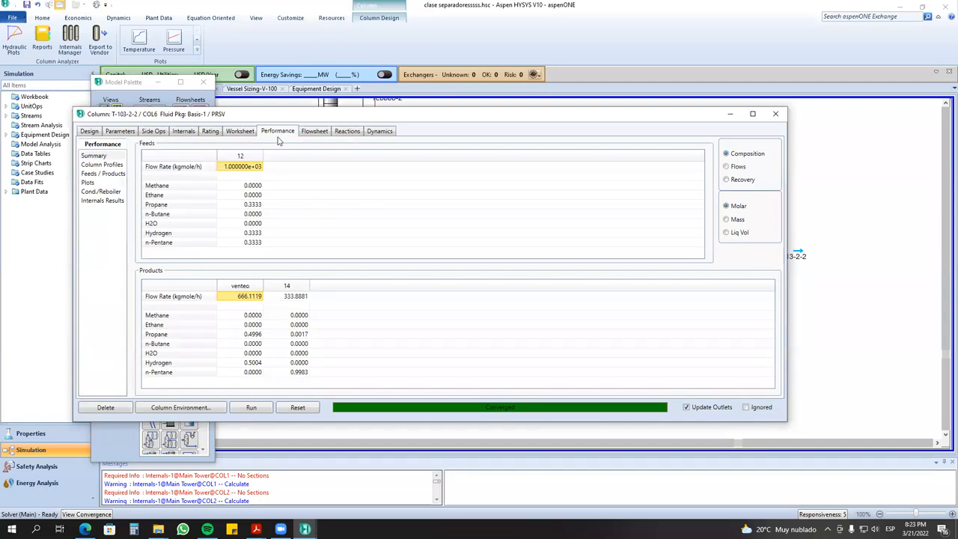
click(103, 165)
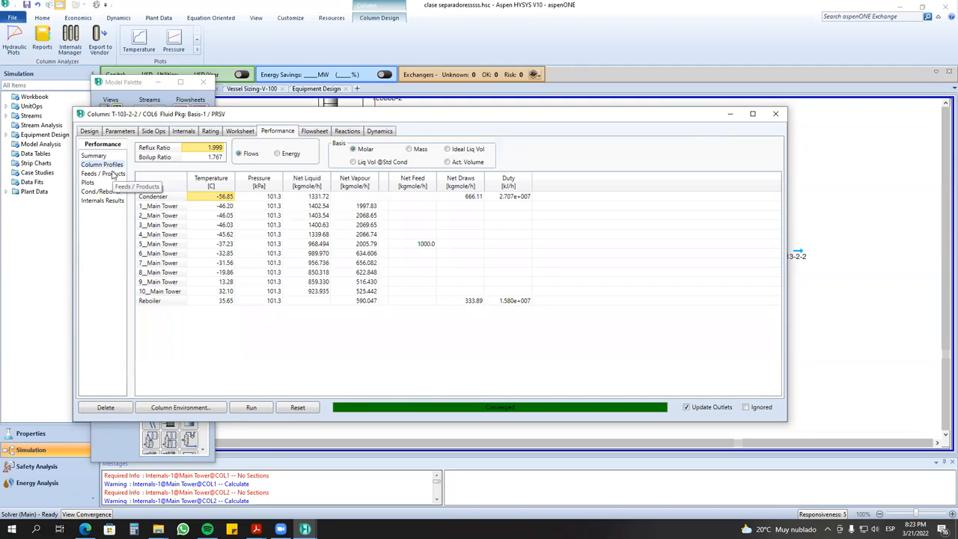
click(113, 174)
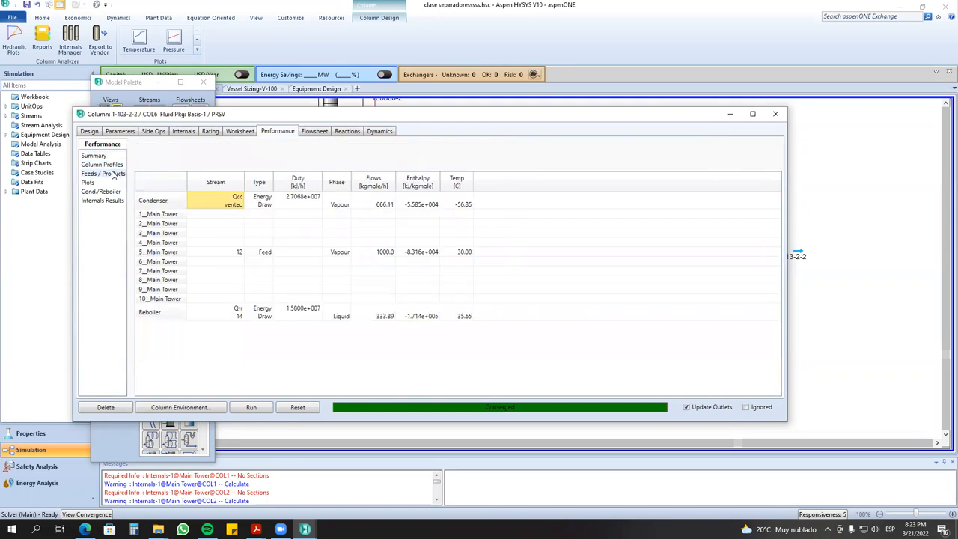
- View the temperature, pressure and flow graphs against tray position for all column trays, closing each graph
click(89, 183)
click(254, 158)
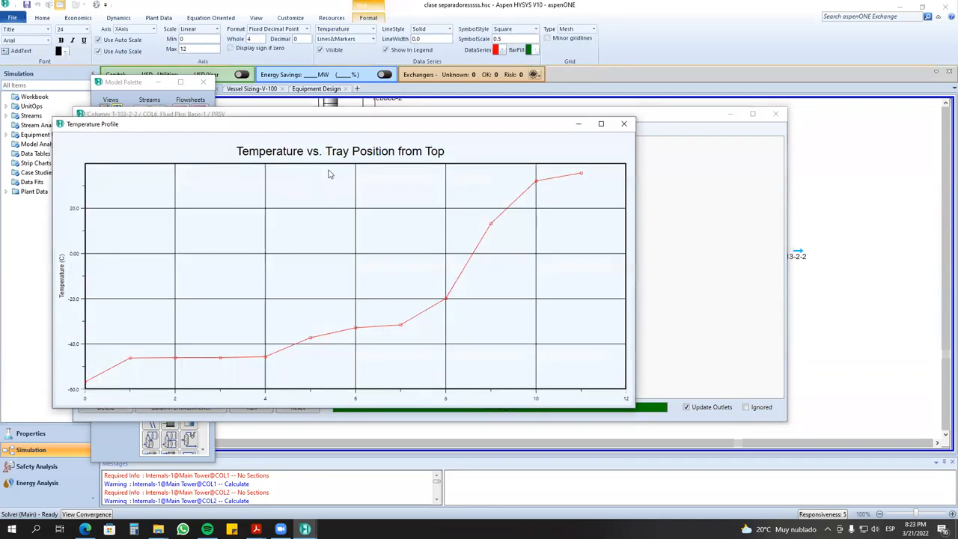
click(625, 126)
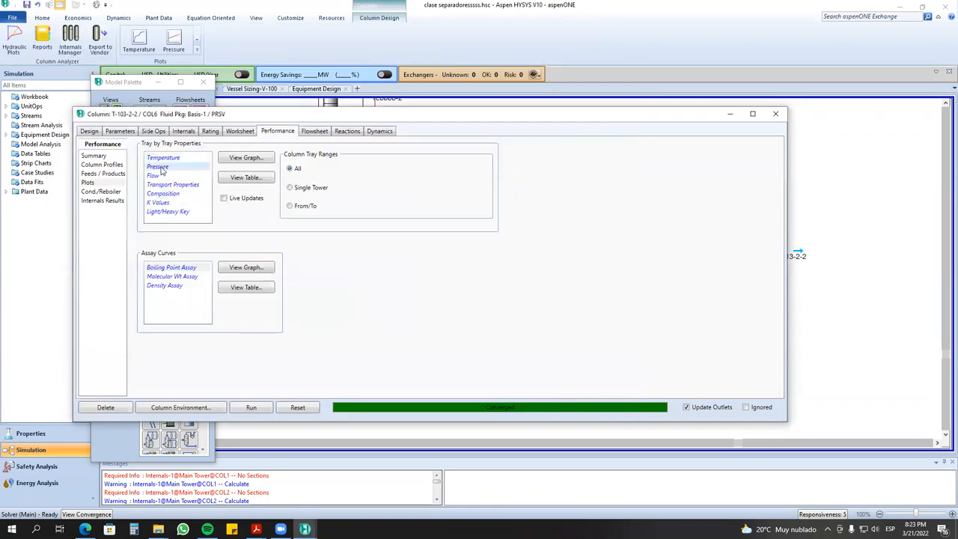
click(246, 158)
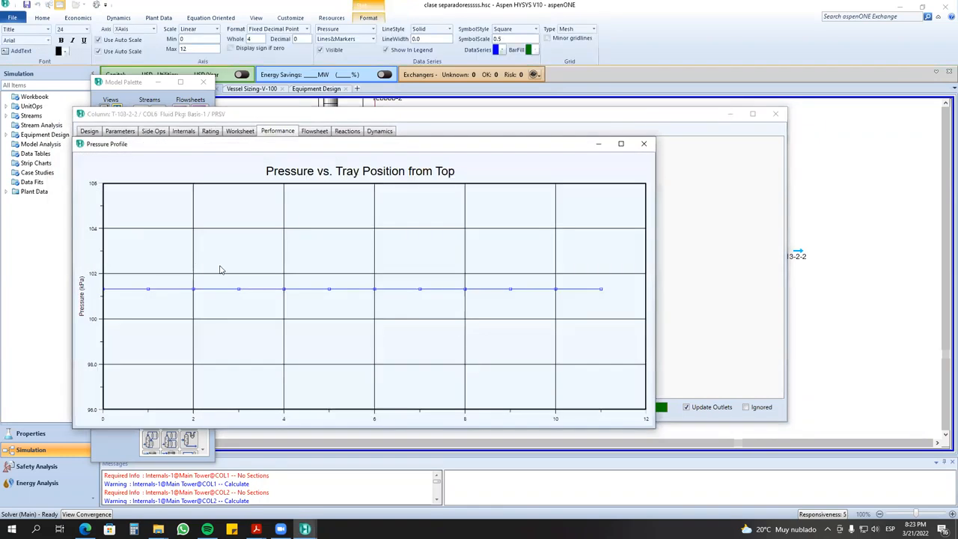
click(644, 145)
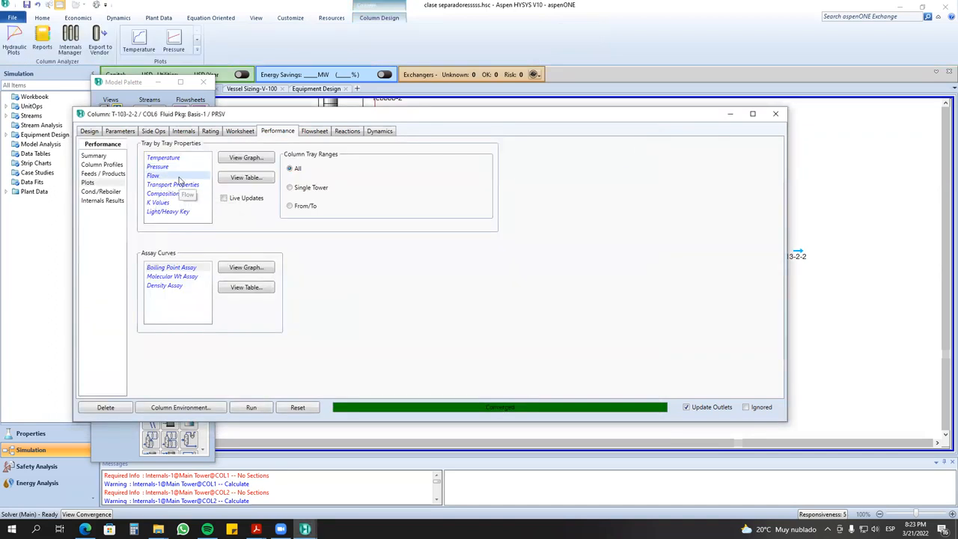
click(237, 161)
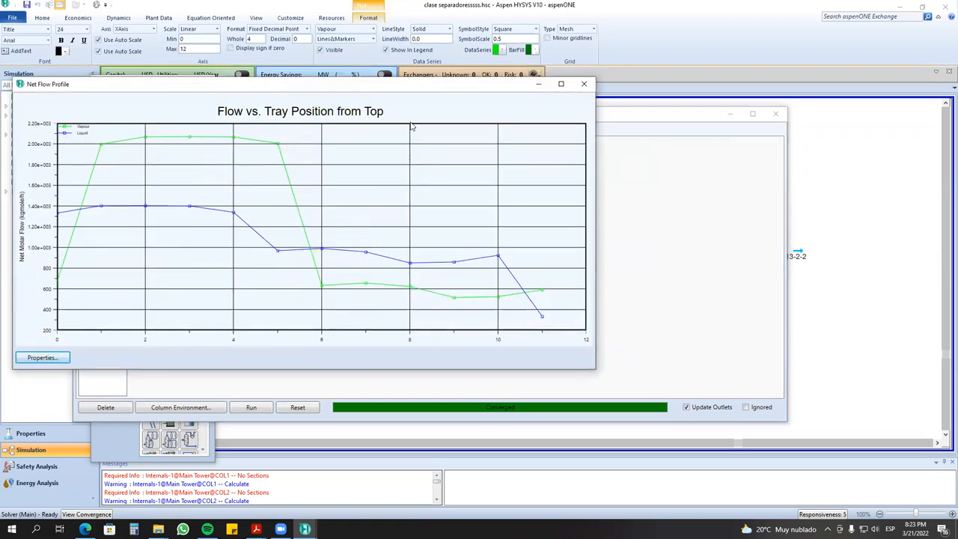
click(584, 83)
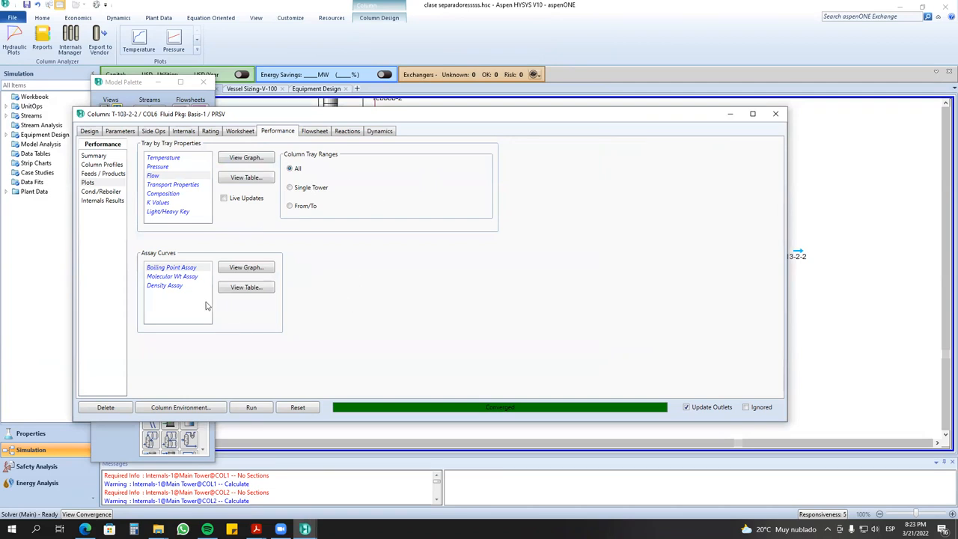
- Examine the condenser and reboiler performance data, comparing their duties and the reflux and outlet flowrates
click(100, 193)
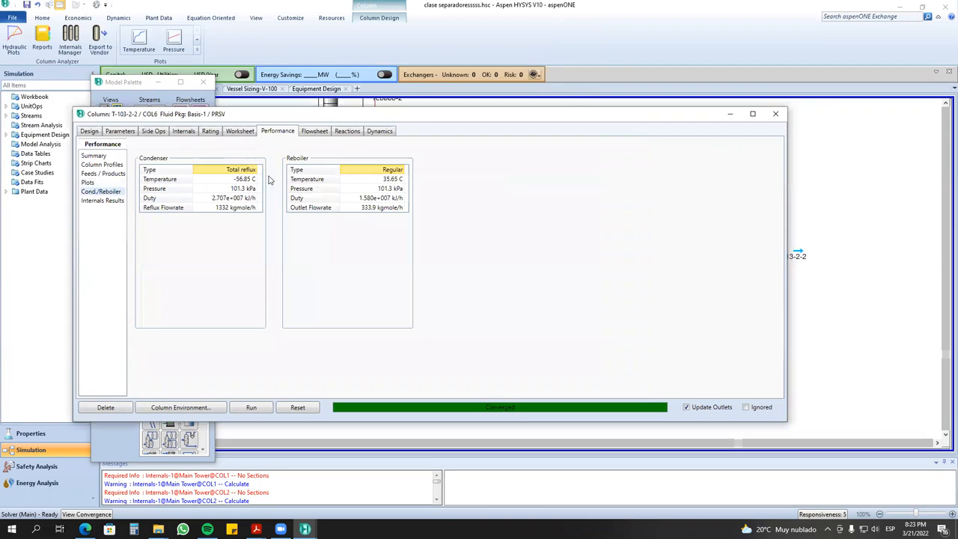
drag(253, 180, 253, 196)
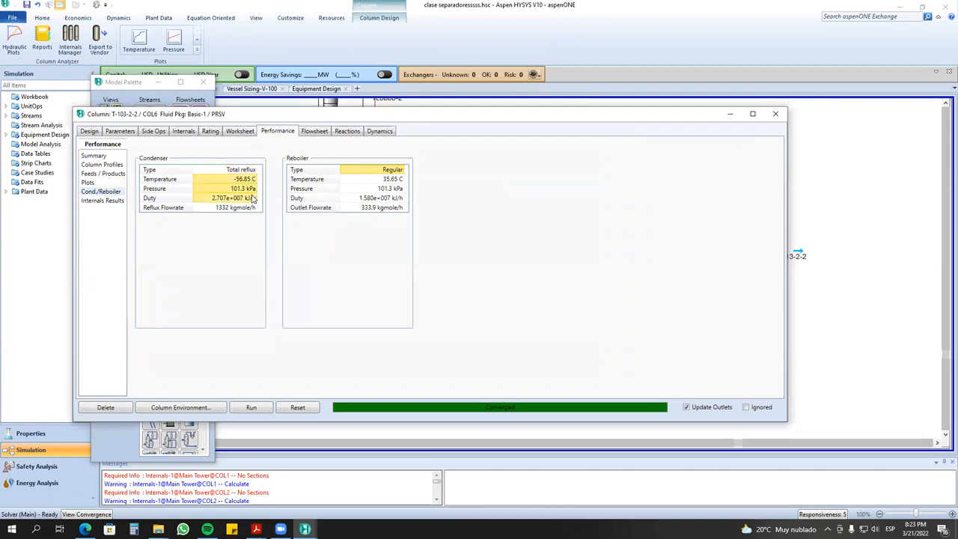
right_click(251, 214)
click(246, 199)
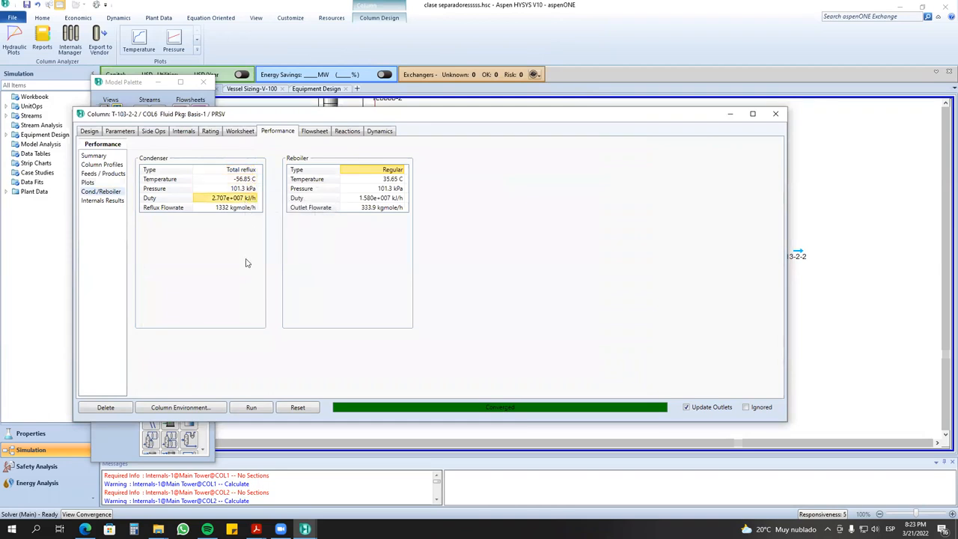
click(236, 209)
right_click(379, 212)
click(375, 252)
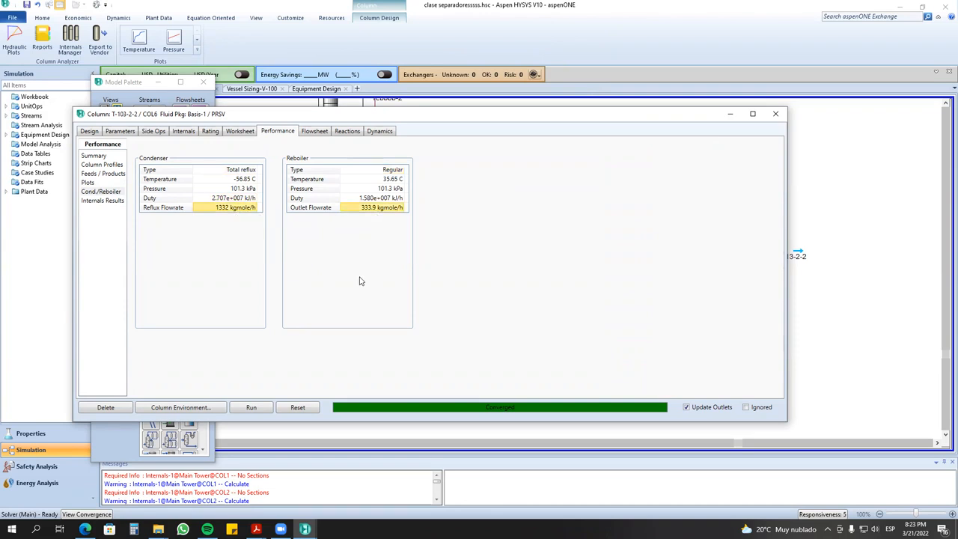
click(367, 199)
click(242, 199)
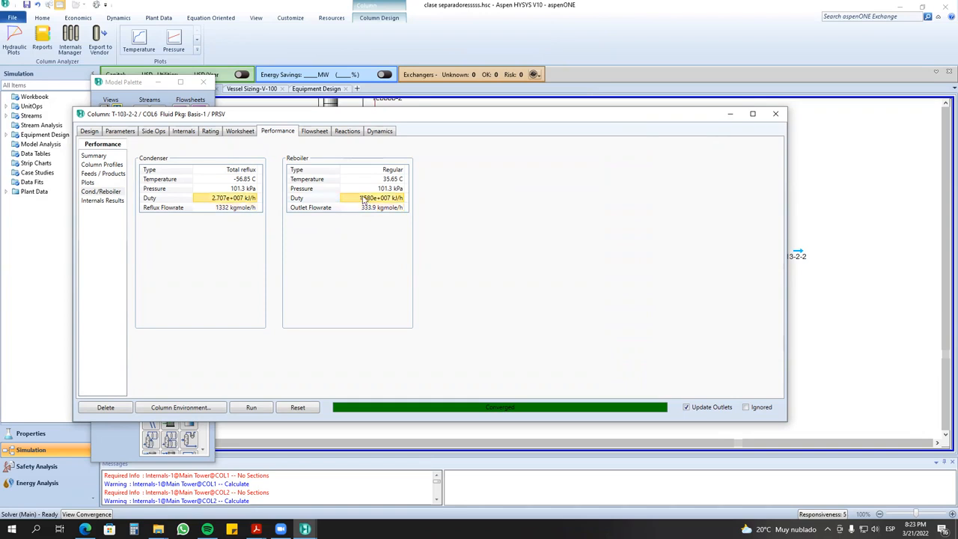
- Compare the Internals-1 results summary for sections CS-1 and CS-2 with their entries in the column internals table
click(102, 200)
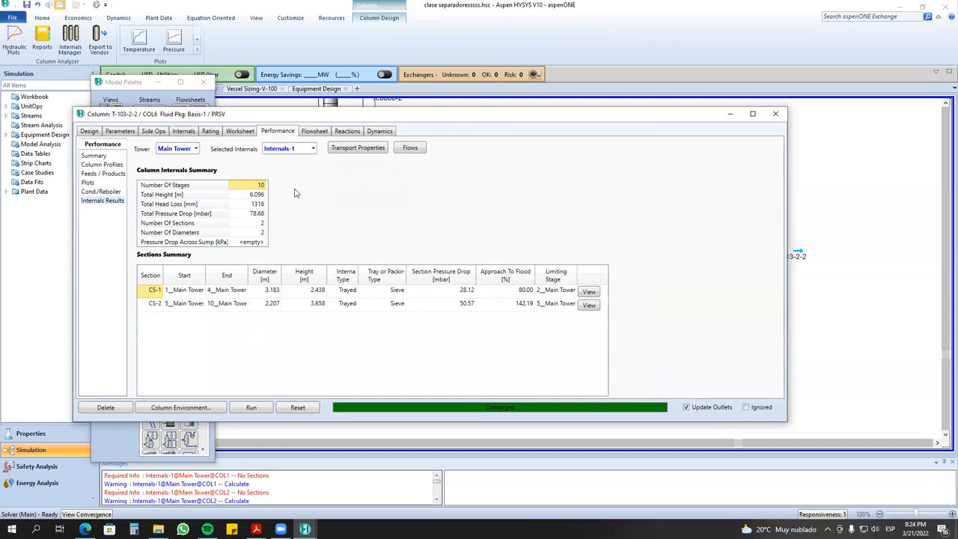
click(183, 131)
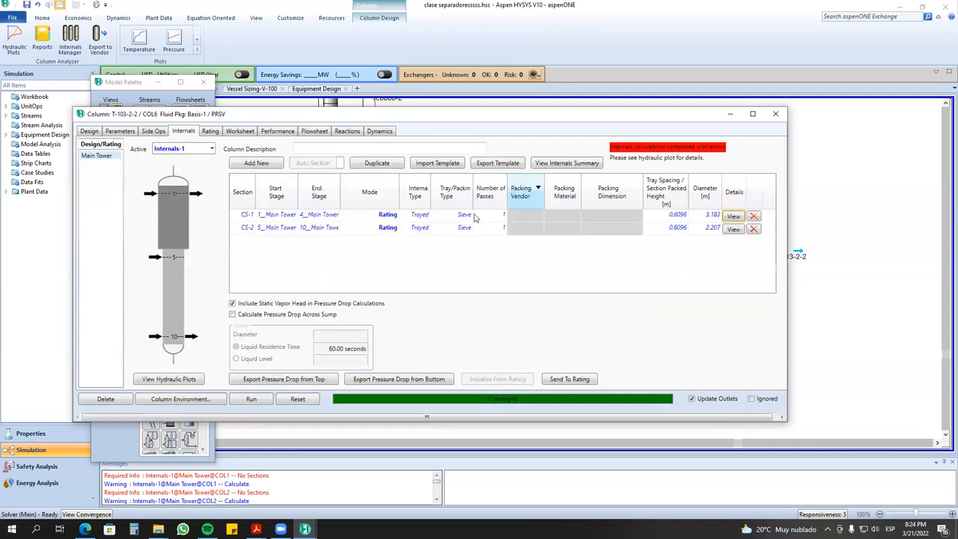
click(274, 133)
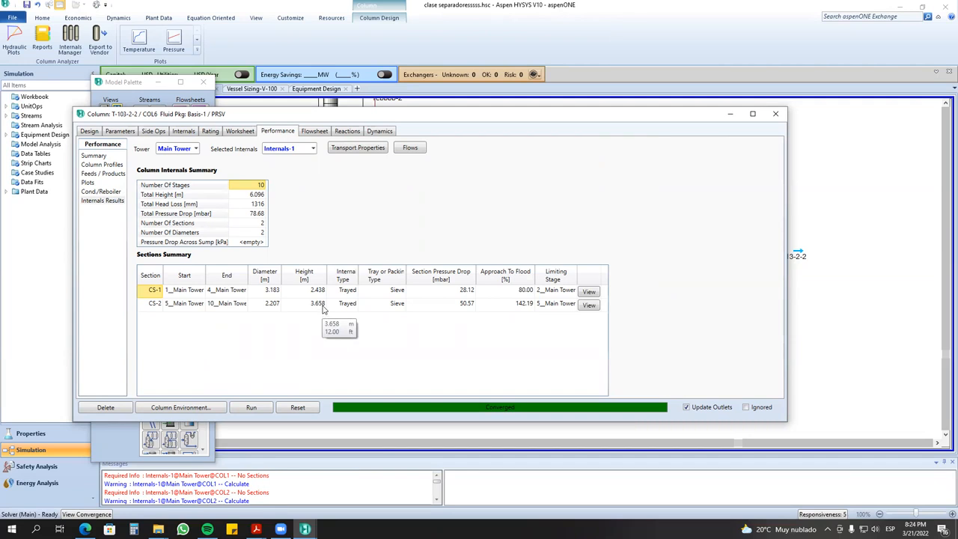
- Revisit the performance pages from column profiles through condenser and reboiler data, ending at the internals results
click(101, 191)
click(91, 182)
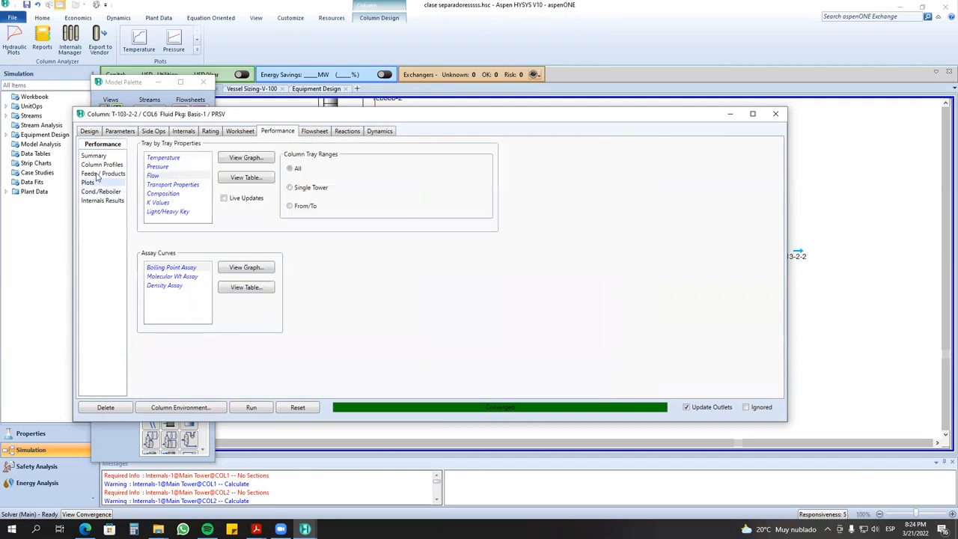
click(101, 165)
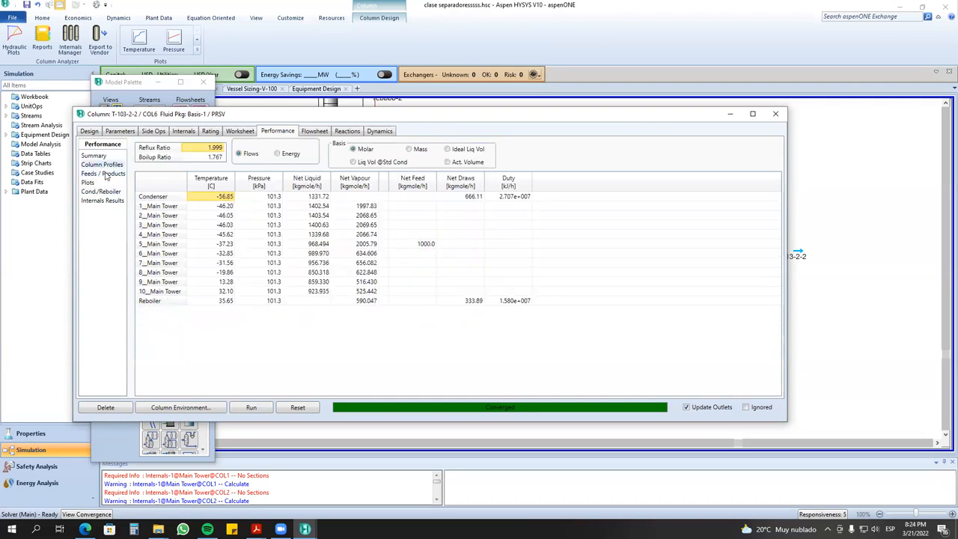
click(105, 174)
click(89, 183)
click(98, 192)
click(102, 201)
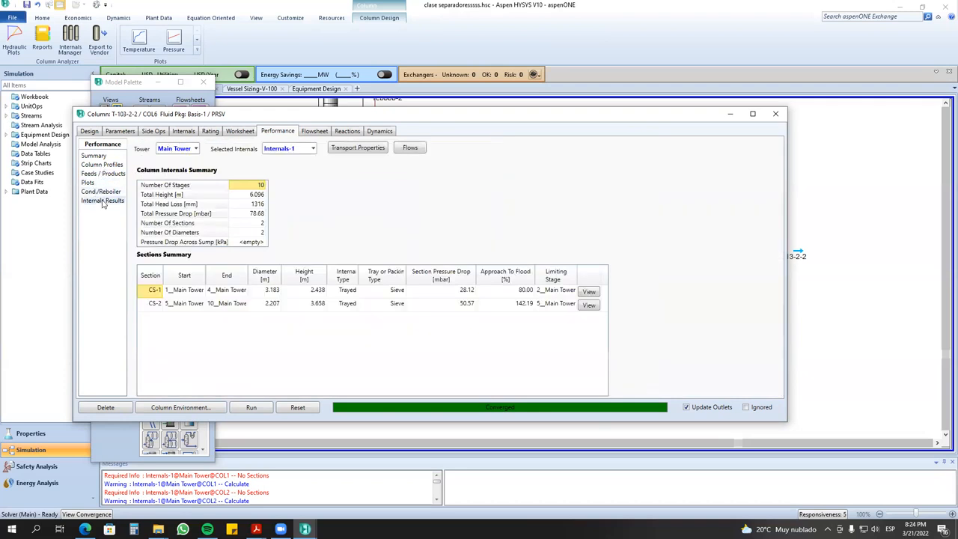
- Review the column flowsheet setup and inspect the transfer basis options for inlet stream 12 without changing them
click(310, 133)
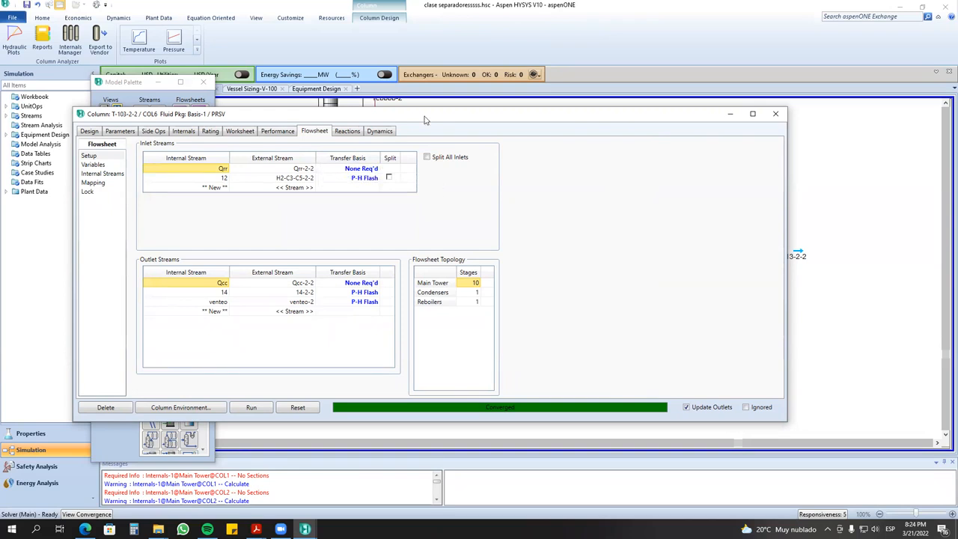
drag(424, 120, 437, 125)
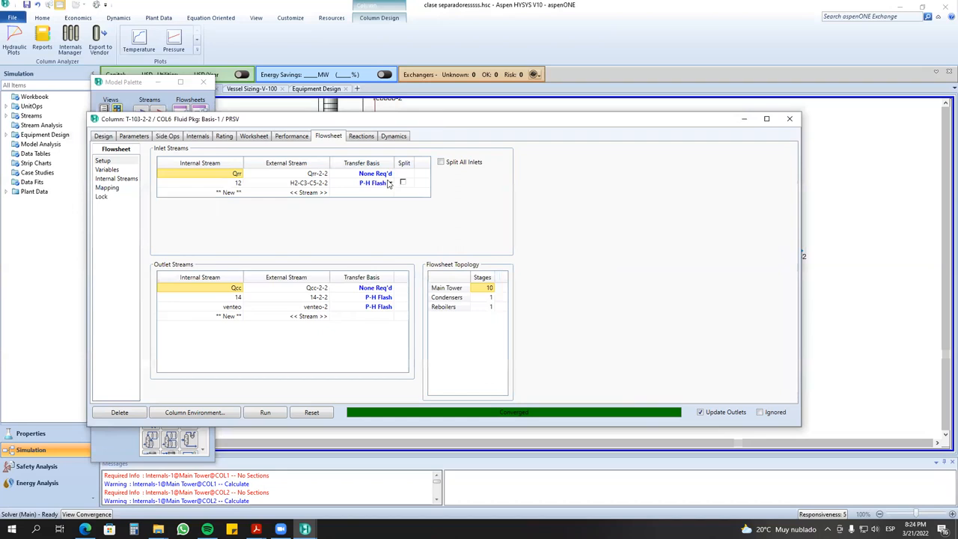
click(390, 183)
click(390, 184)
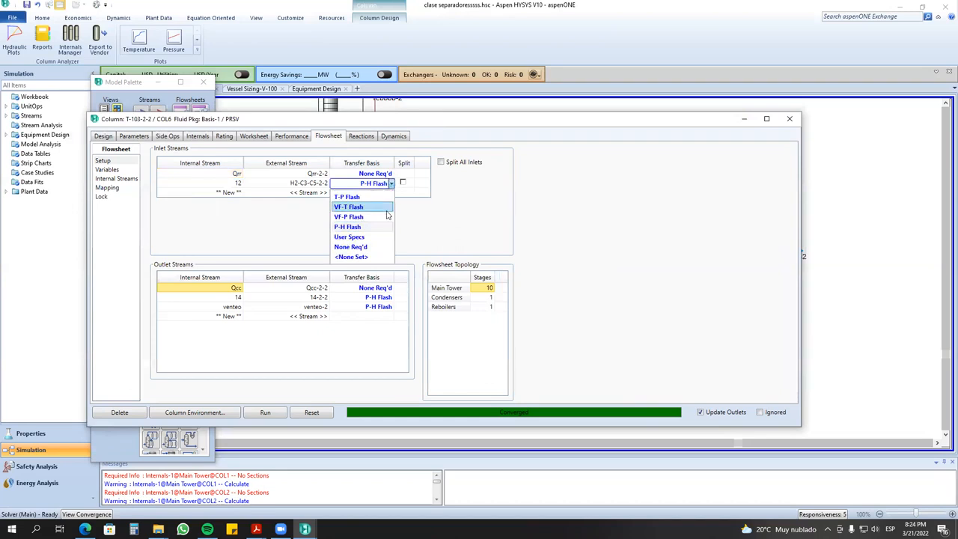
click(452, 221)
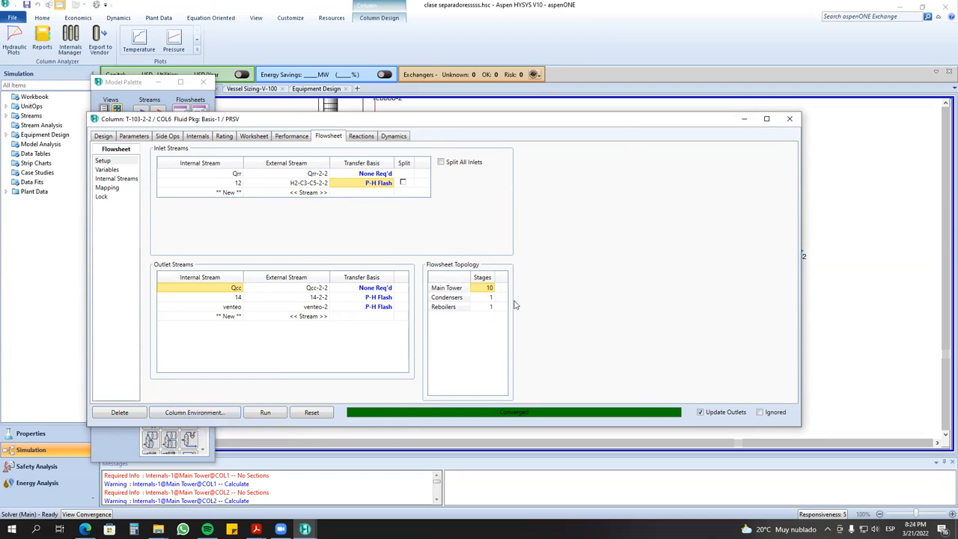
- Check the selected variables and internal streams lists of the T-103-2-2 column flowsheet
click(110, 170)
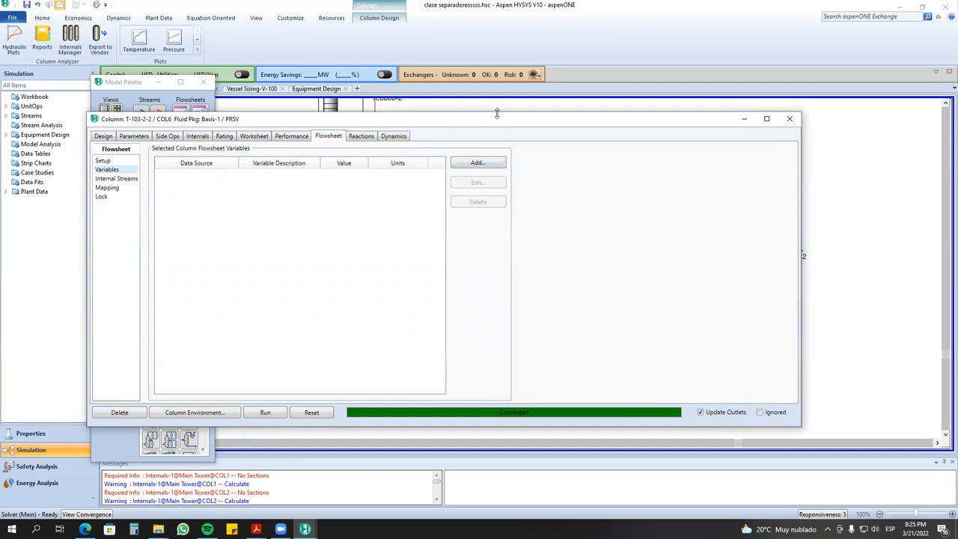
drag(501, 119, 533, 105)
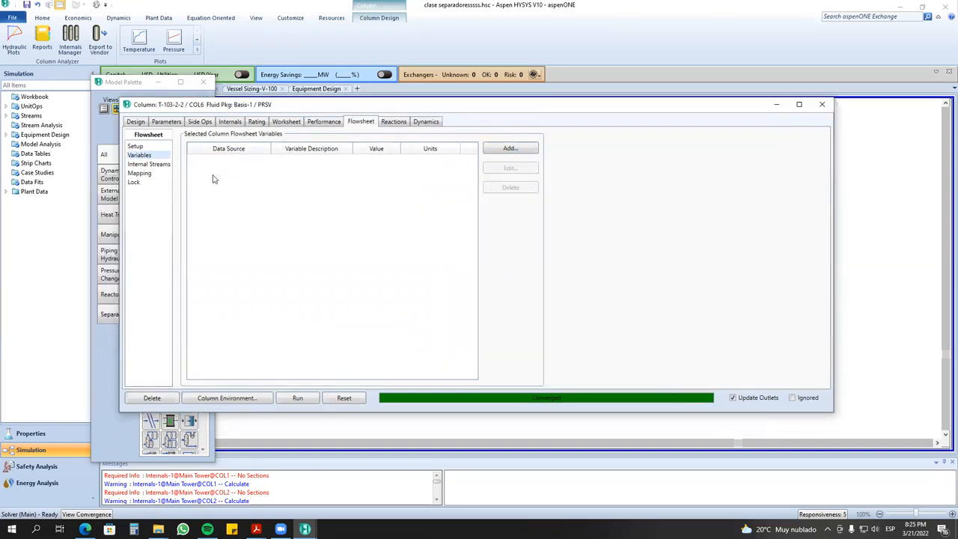
click(149, 164)
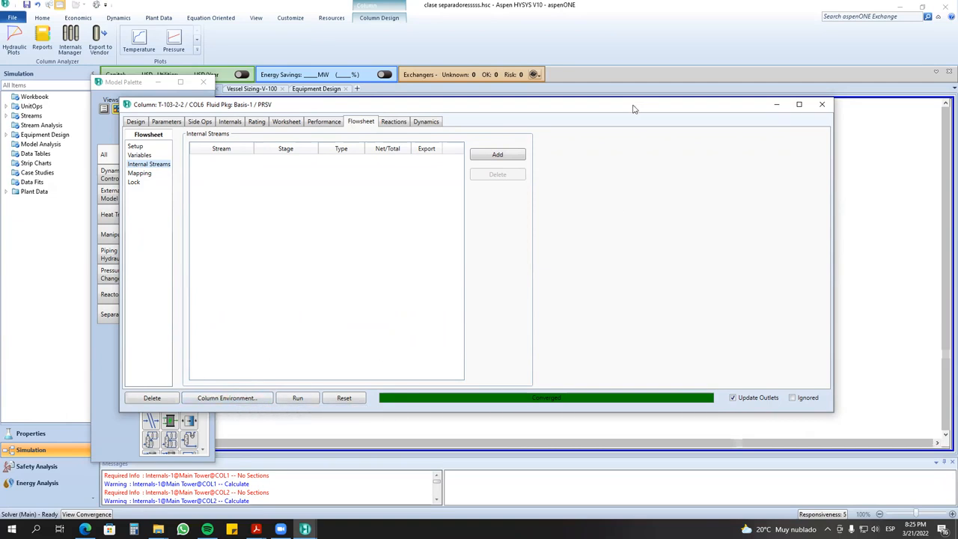
drag(633, 109, 591, 271)
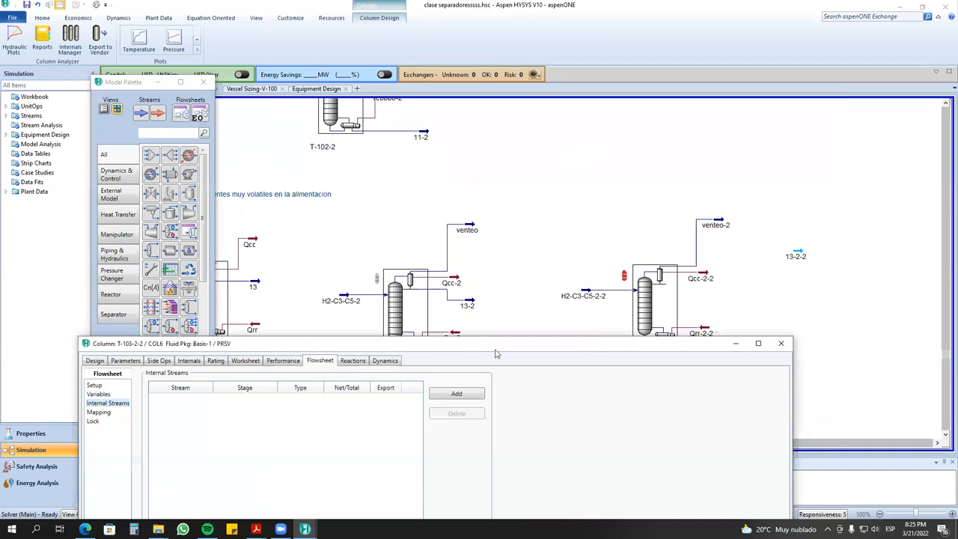
drag(484, 347, 526, 153)
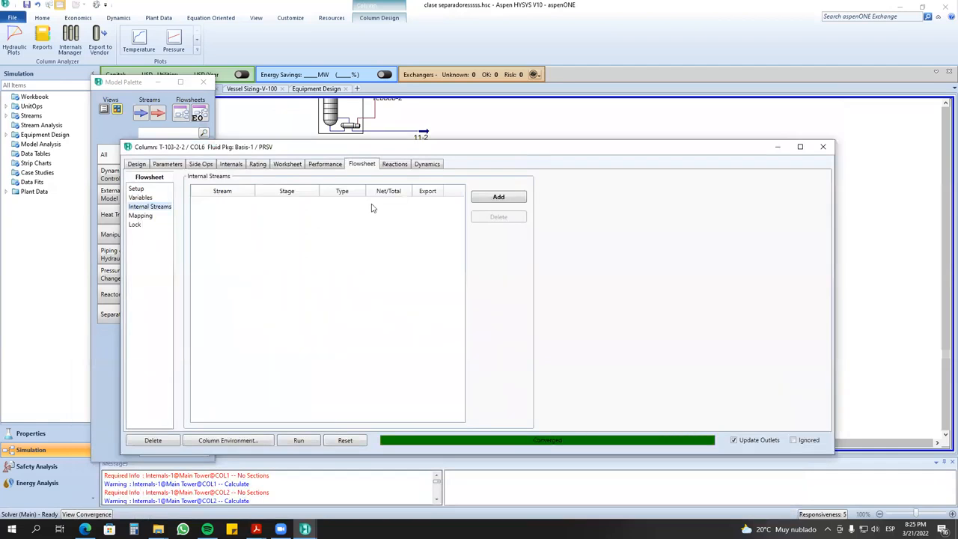
- Check the stream mapping and lock status settings of the T-103-2-2 column flowsheet
click(142, 217)
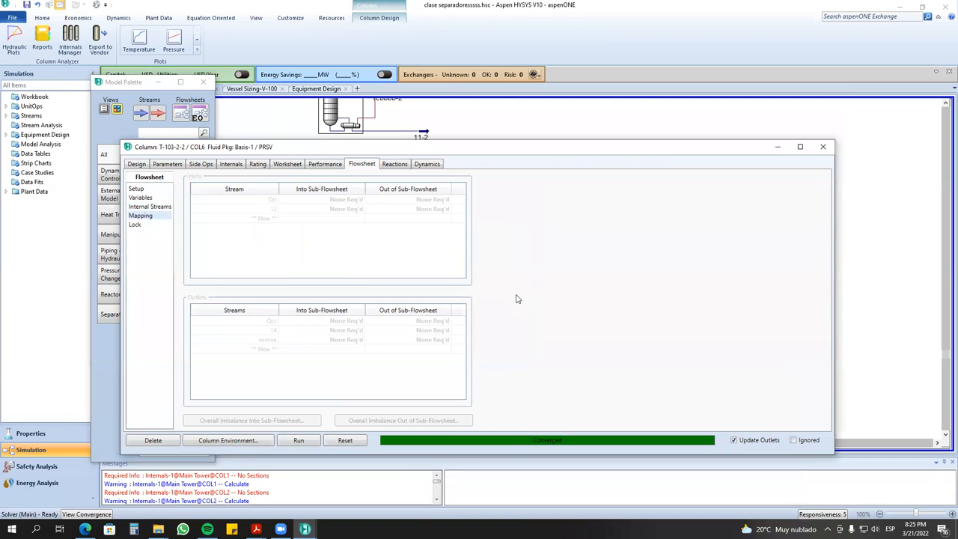
click(134, 225)
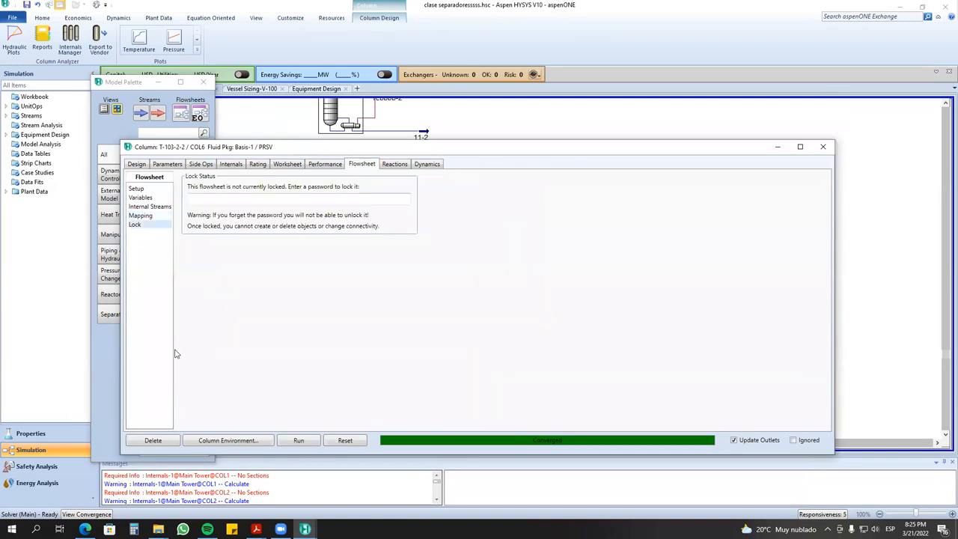
click(141, 216)
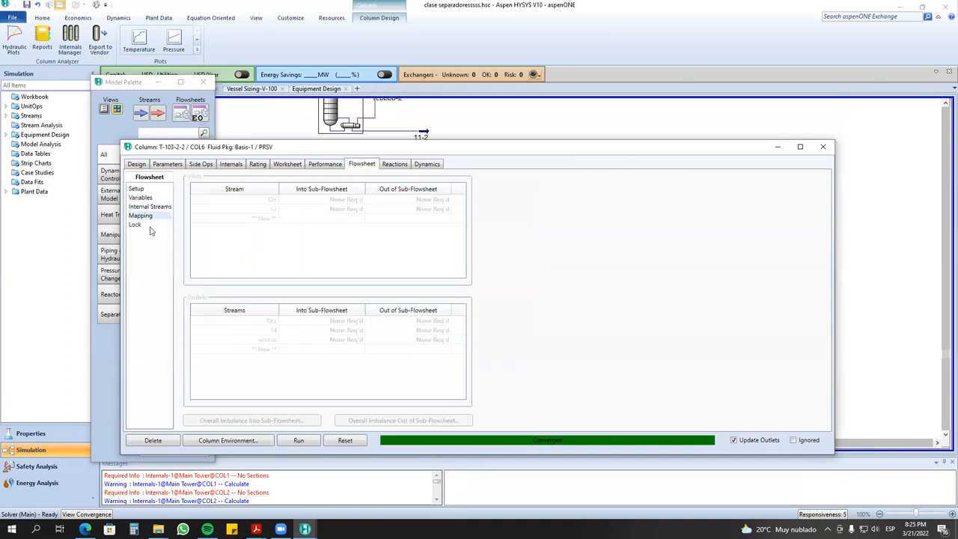
- Recheck the lock status page and return to the stream mapping of column T-103-2-2
click(138, 225)
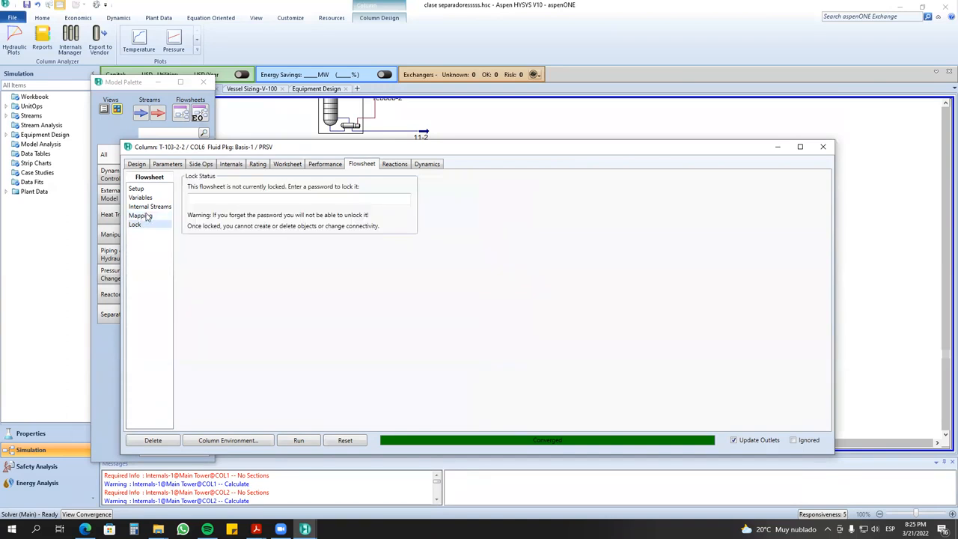
click(147, 216)
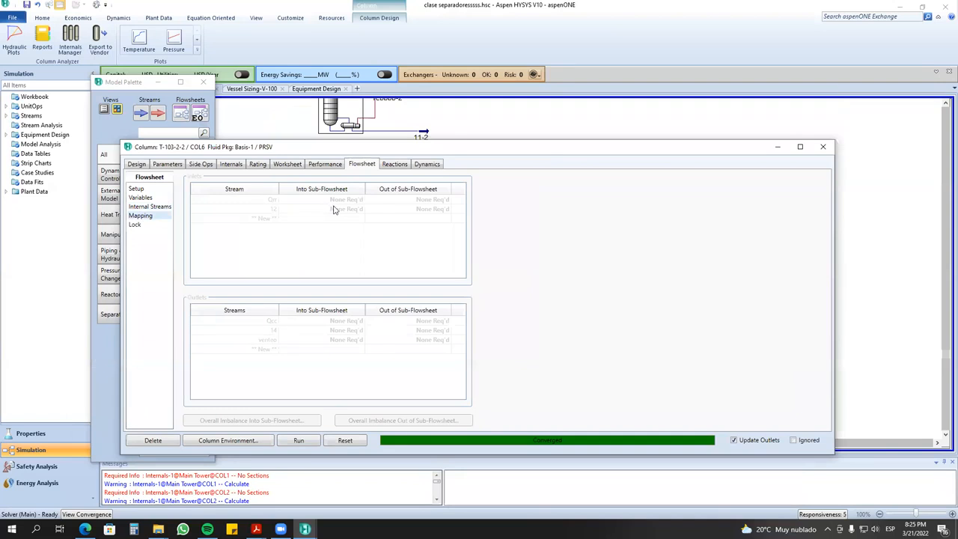
drag(516, 151, 438, 161)
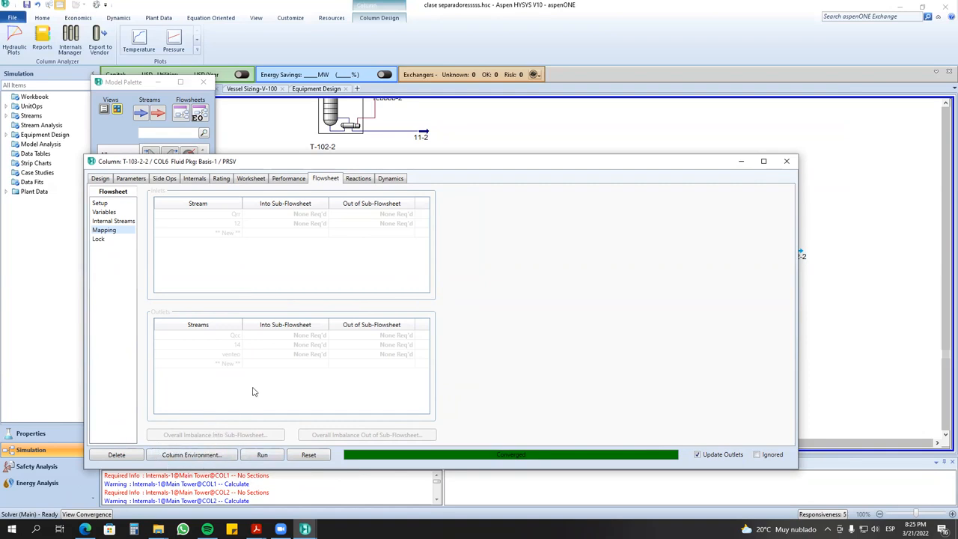
- Add a new column reaction to T-103-2-2, check its available reaction sets, and close its window
click(359, 180)
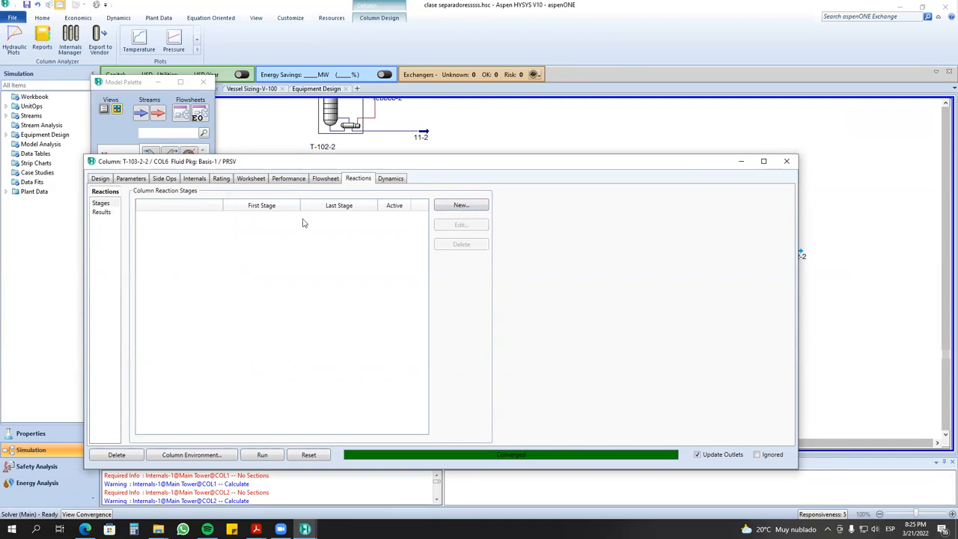
click(454, 205)
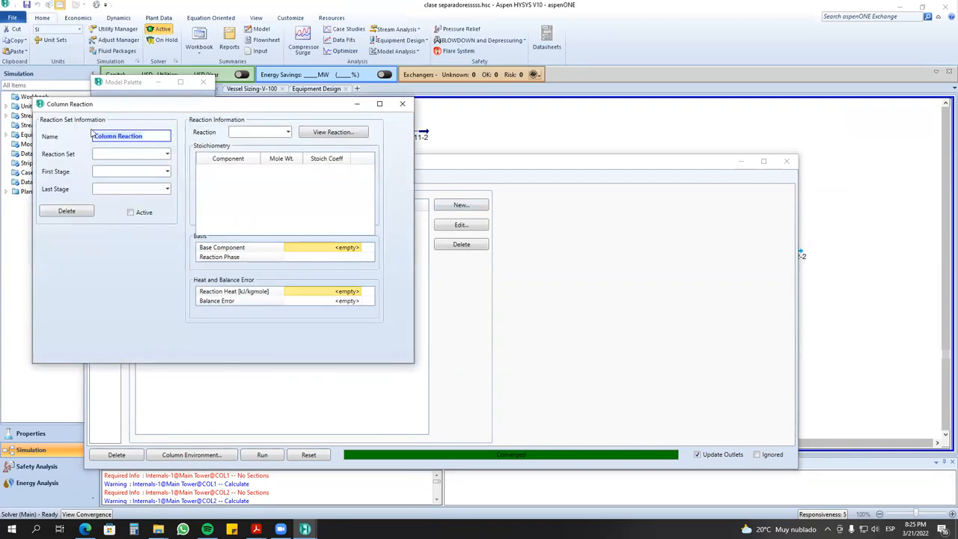
click(168, 154)
click(51, 154)
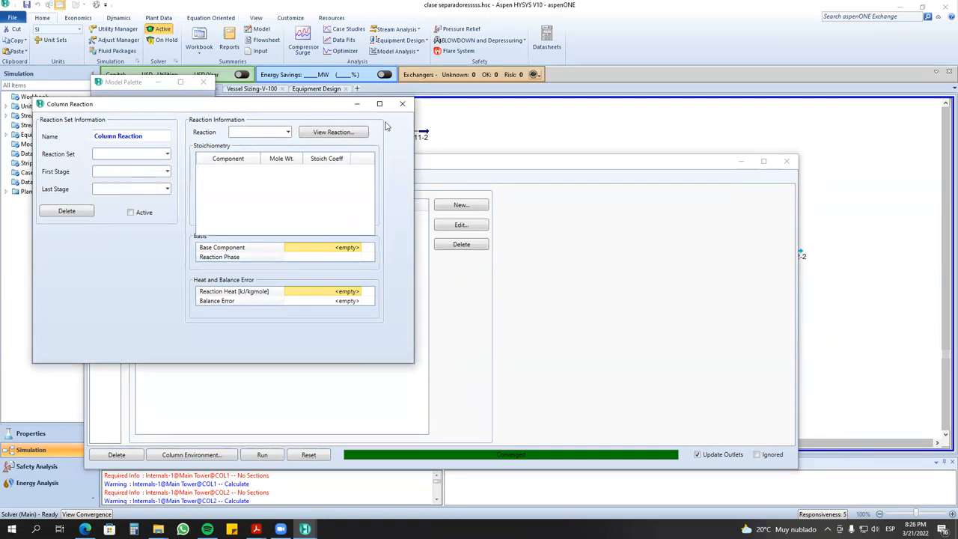
click(402, 103)
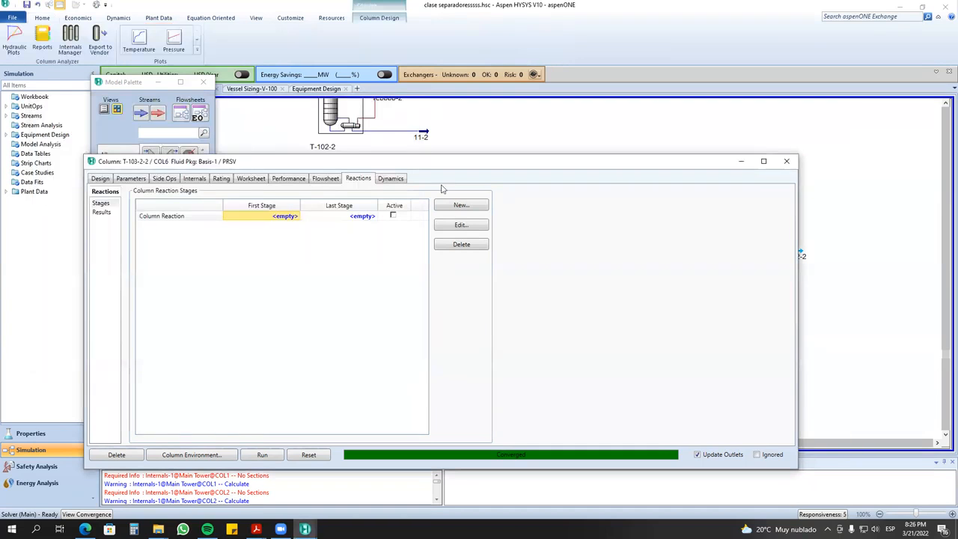
- Inspect the column's solver settings and available solving methods, and return to the column reaction stages
click(132, 179)
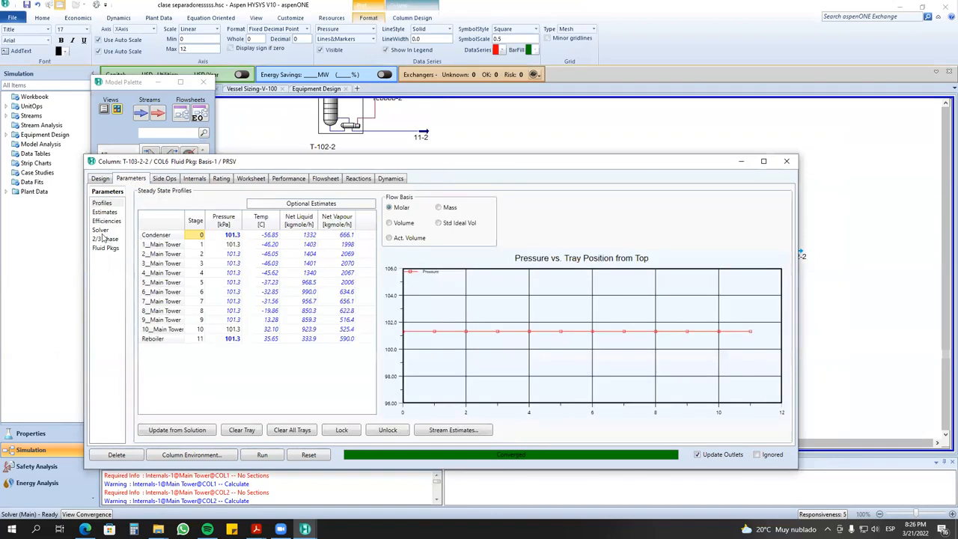
click(101, 230)
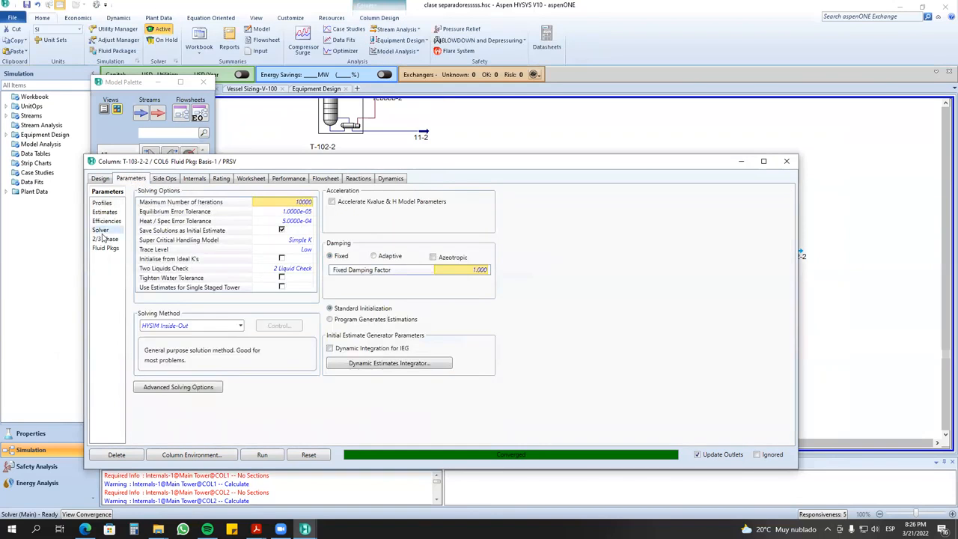
click(240, 325)
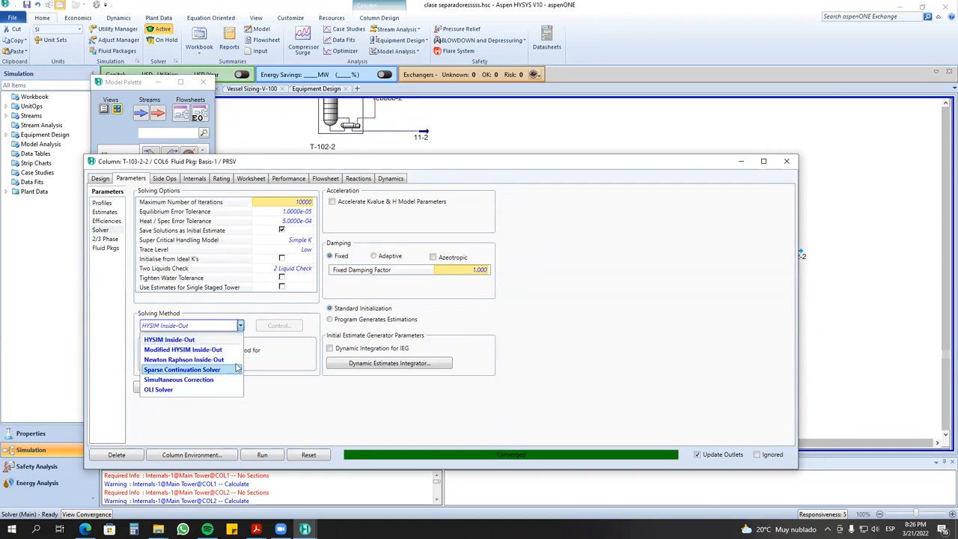
click(358, 180)
click(358, 181)
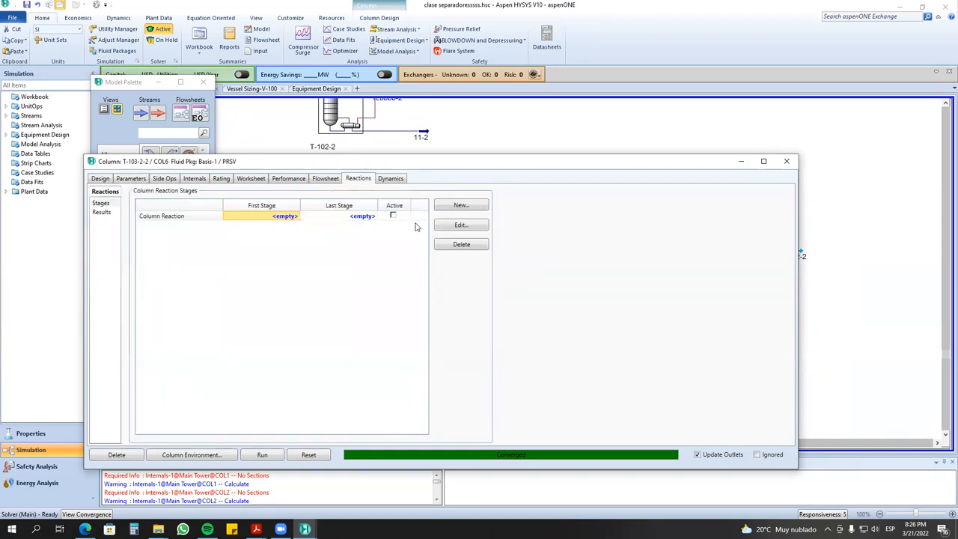
- Set the column reaction's first stage to 1__Main Tower and last stage to 10__Main Tower, and try to activate it
click(394, 216)
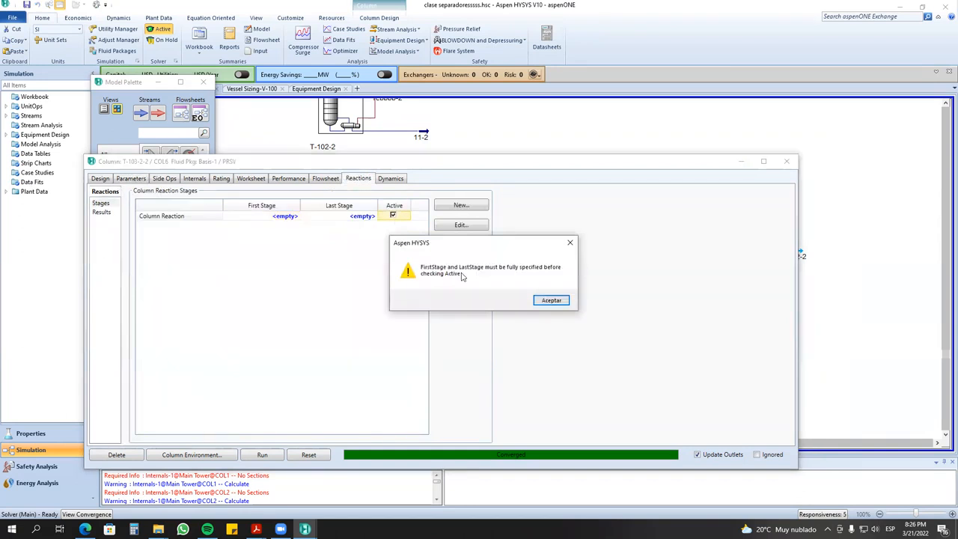
click(568, 242)
click(297, 215)
click(298, 239)
click(373, 216)
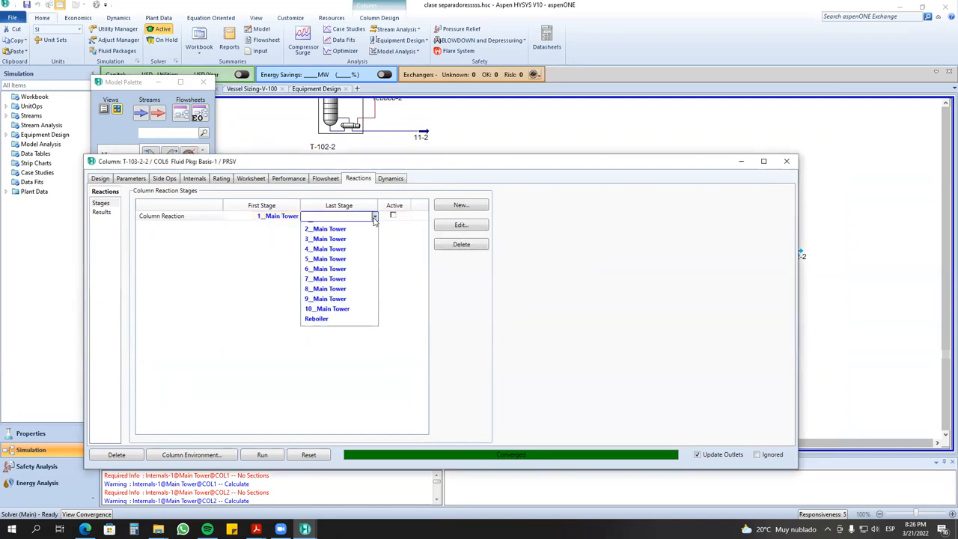
click(345, 313)
click(393, 217)
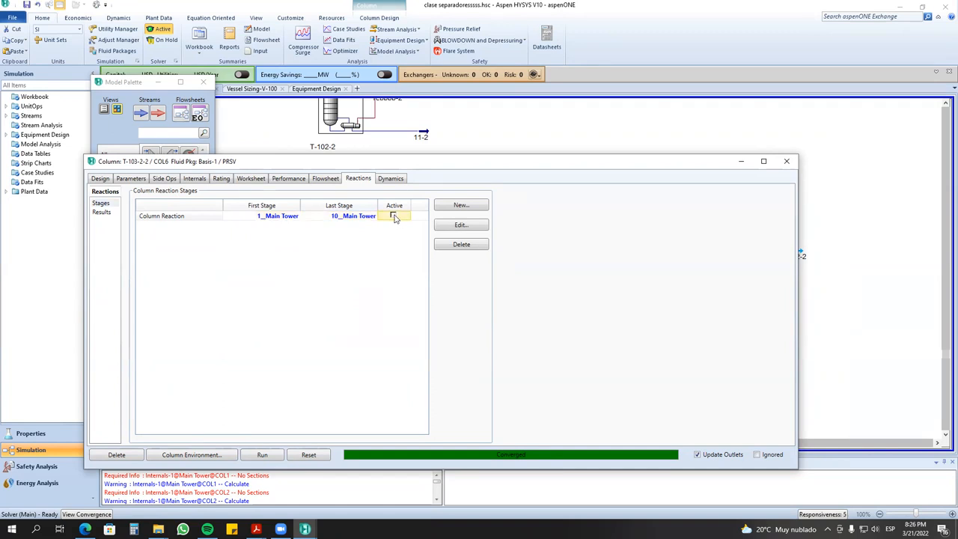
- Review the column's solver settings, dynamic vessel specifications and other flowsheet equipment, and close the column window
click(135, 180)
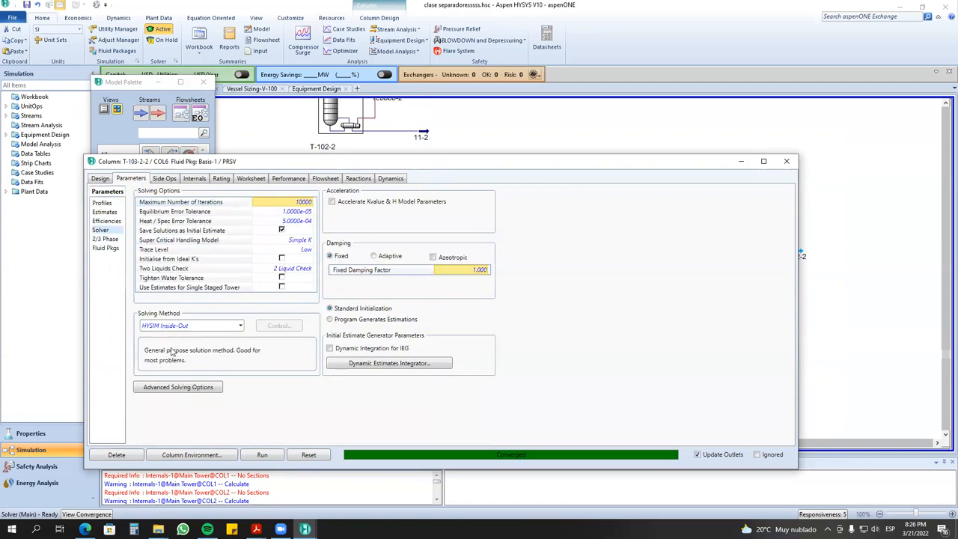
click(353, 181)
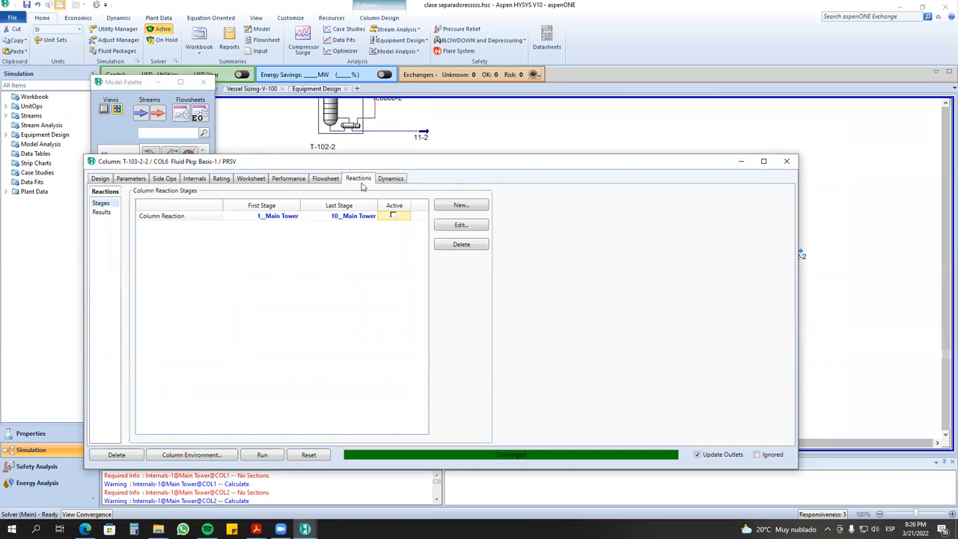
click(390, 181)
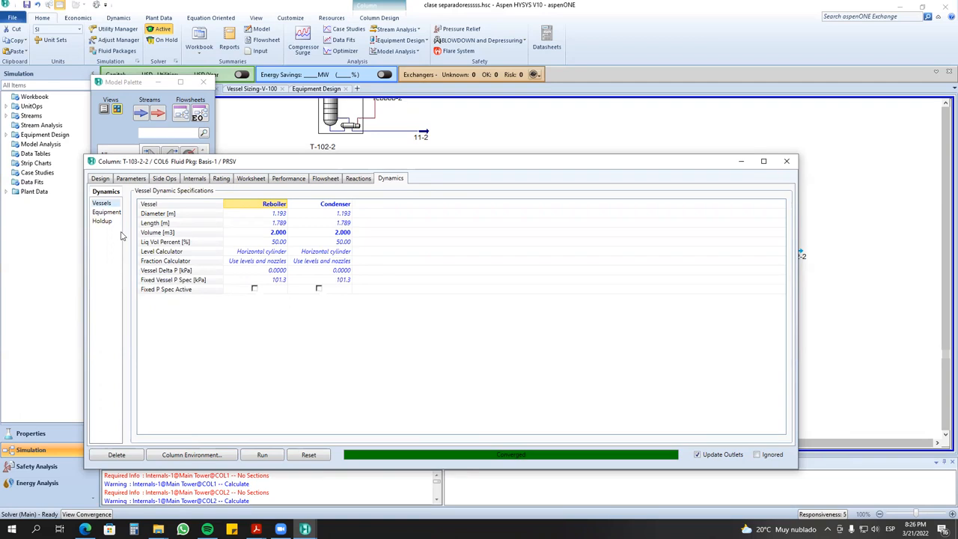
click(278, 215)
drag(276, 216, 275, 244)
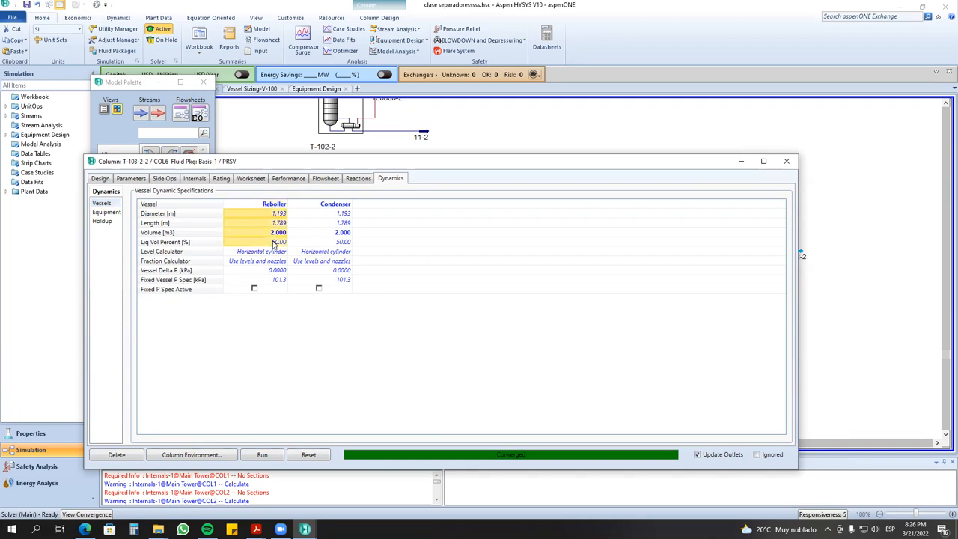
click(106, 212)
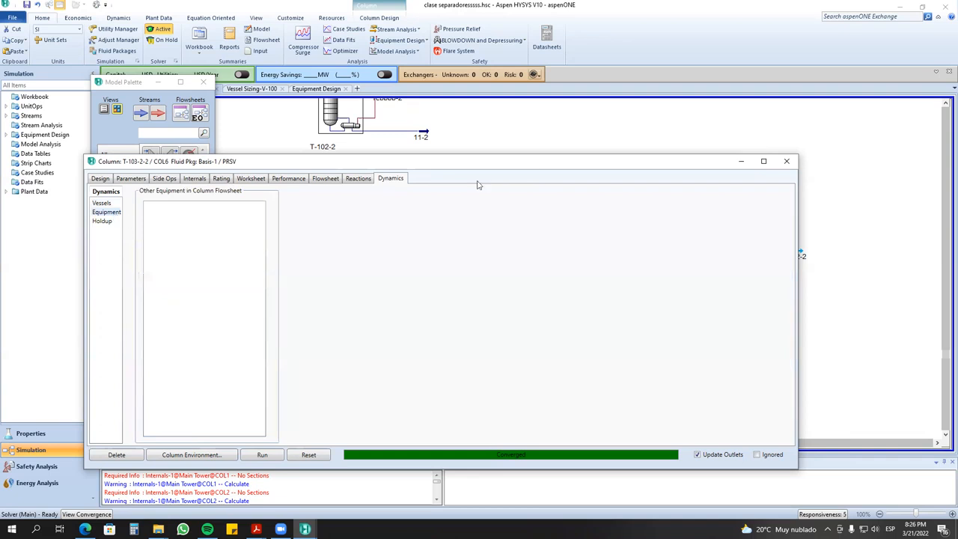
drag(409, 168, 283, 167)
click(659, 160)
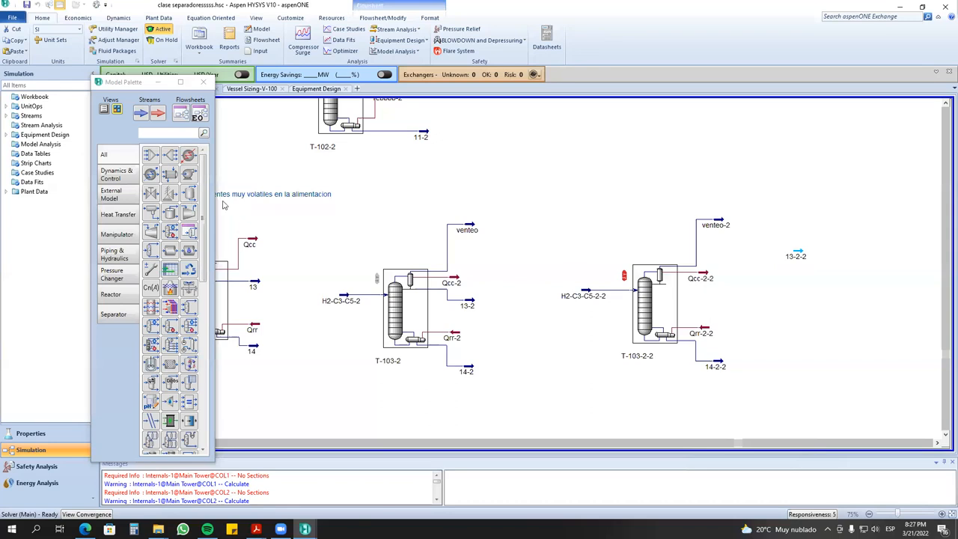
- Show the separator models, reopen column T-103-2-2 to go through its pages from flowsheet to worksheet, and close it
click(121, 312)
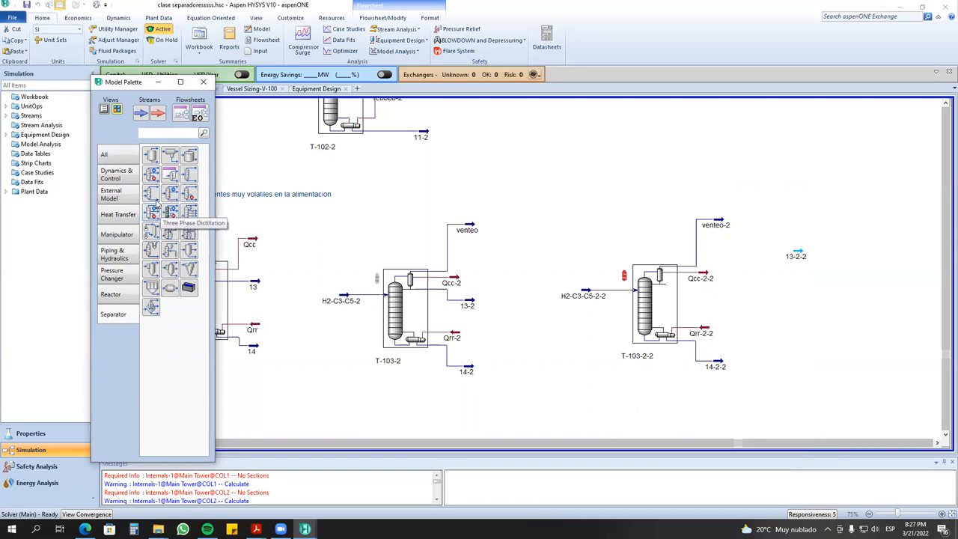
double_click(650, 307)
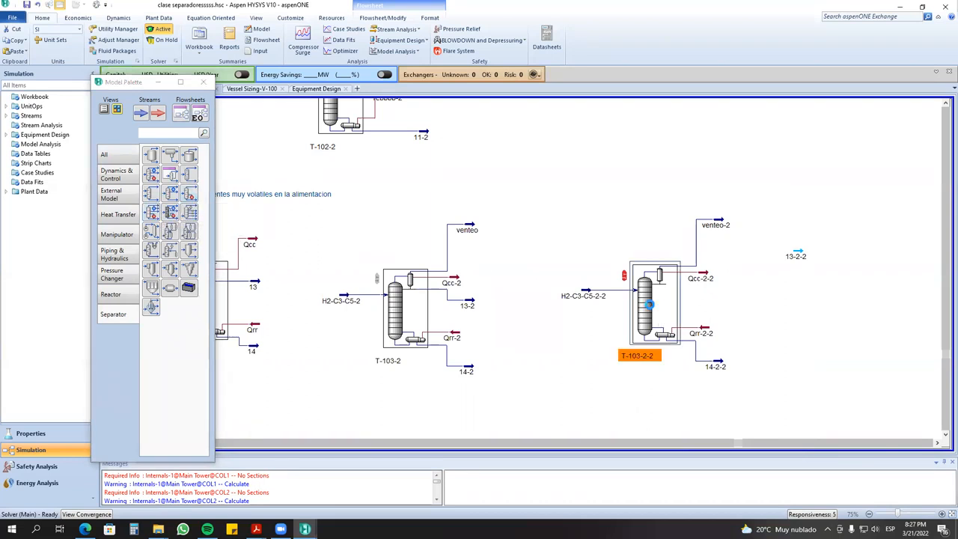
click(327, 142)
click(294, 142)
click(257, 143)
click(217, 142)
click(190, 142)
click(163, 142)
click(133, 143)
click(99, 142)
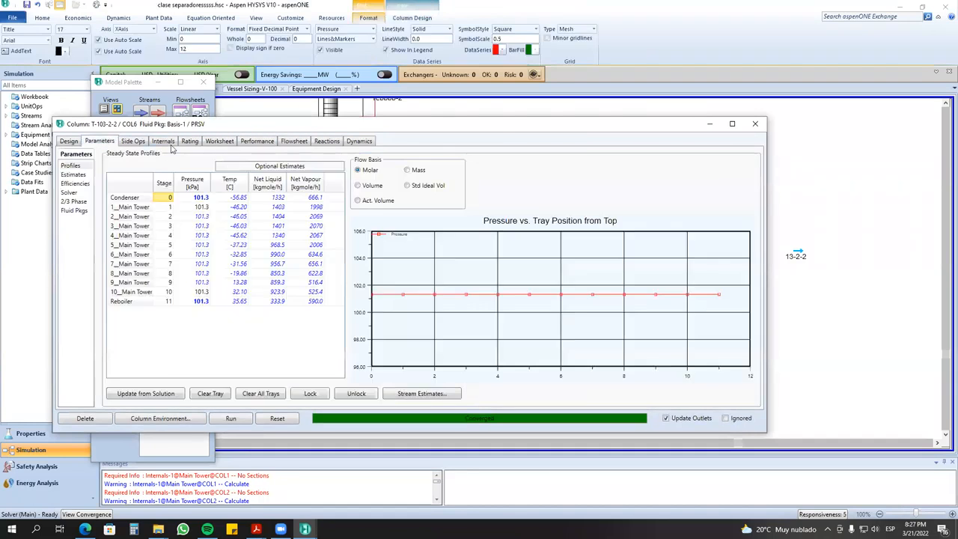
click(163, 142)
click(190, 142)
click(218, 142)
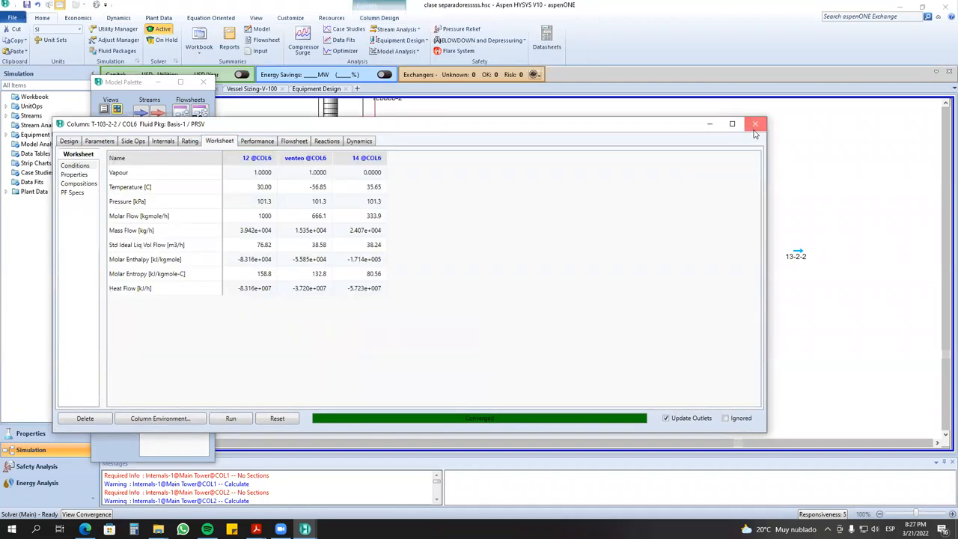
click(755, 124)
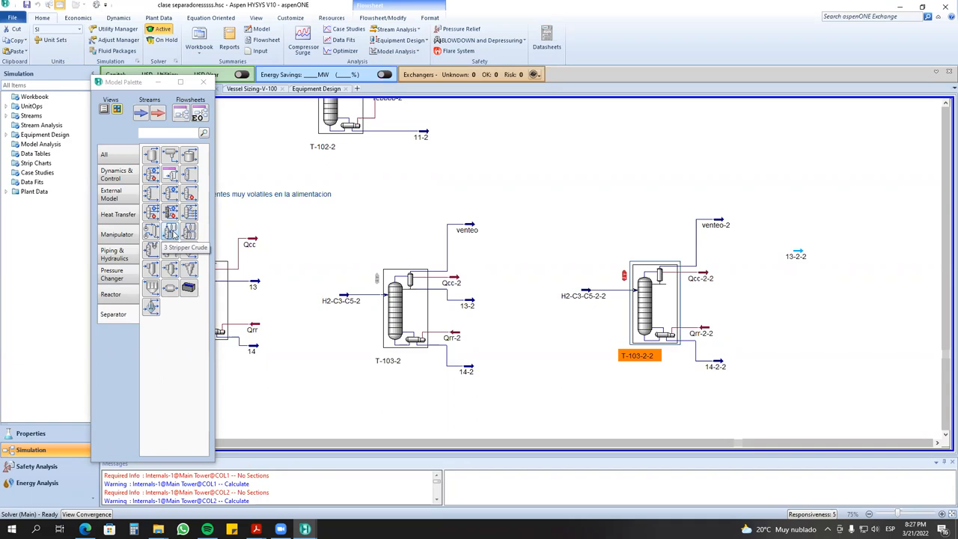
- Place a 3 Stripper Crude column above T-103-2-2 and review its worksheet, internals and design connections, including the Crude Charge inlet
drag(170, 233, 568, 234)
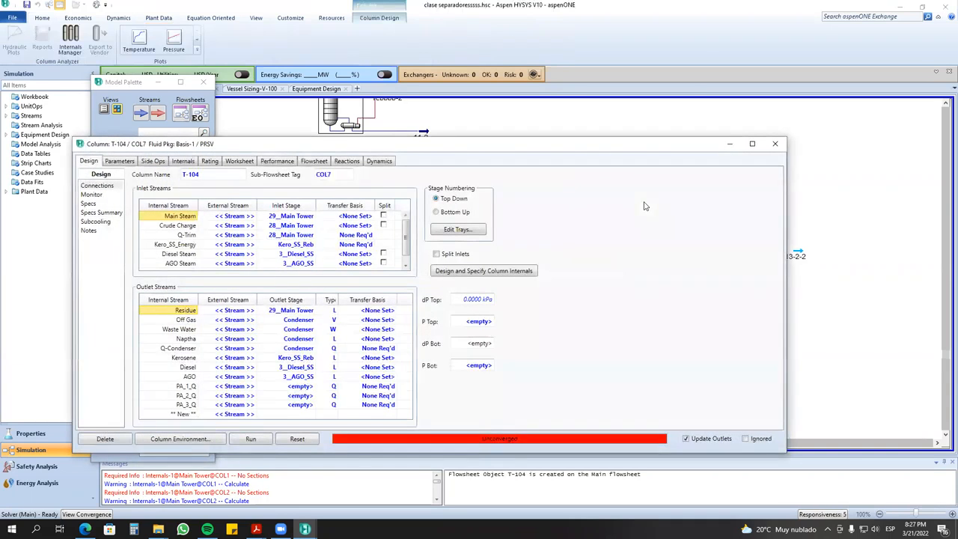
click(346, 161)
click(377, 161)
click(314, 161)
click(239, 161)
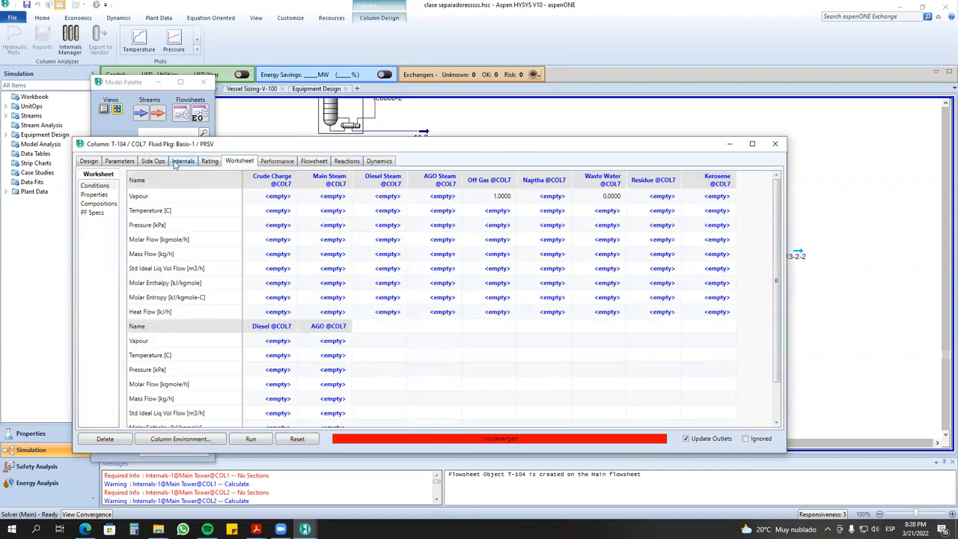
click(183, 161)
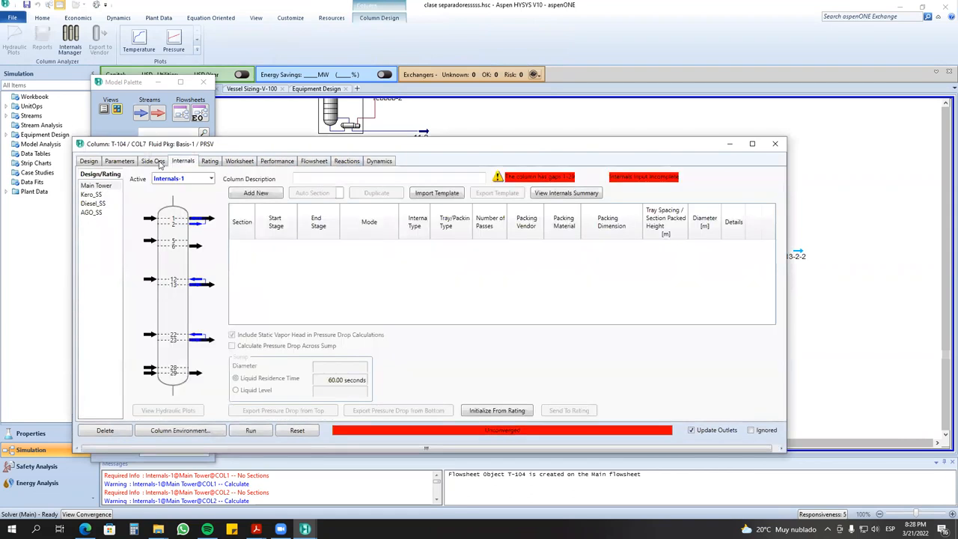
click(120, 161)
click(89, 161)
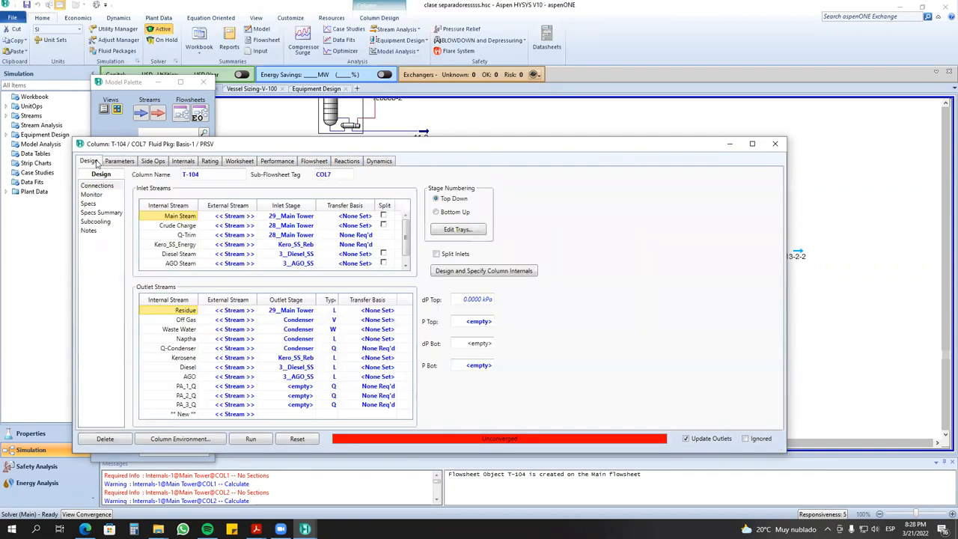
click(193, 228)
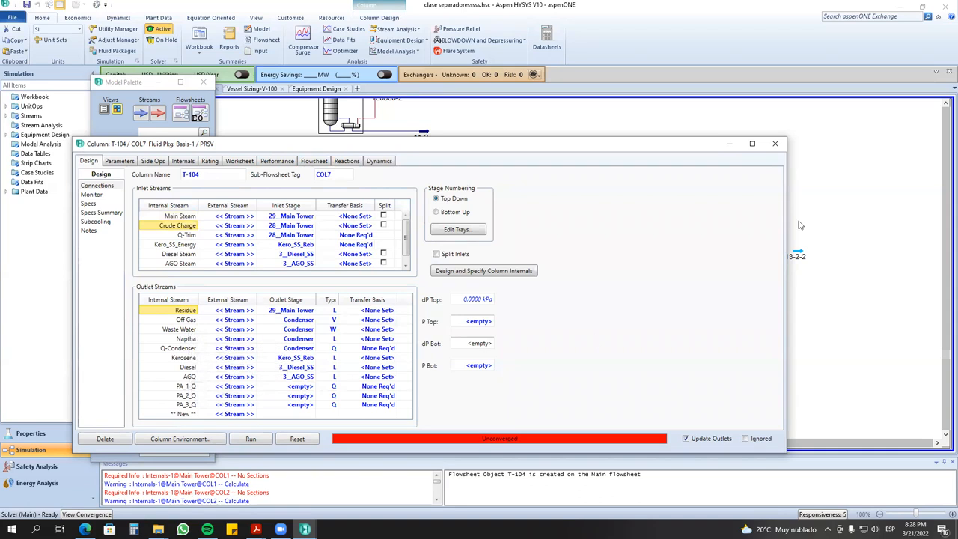
- Close the T-104 column window and delete T-104 from the flowsheet
click(774, 143)
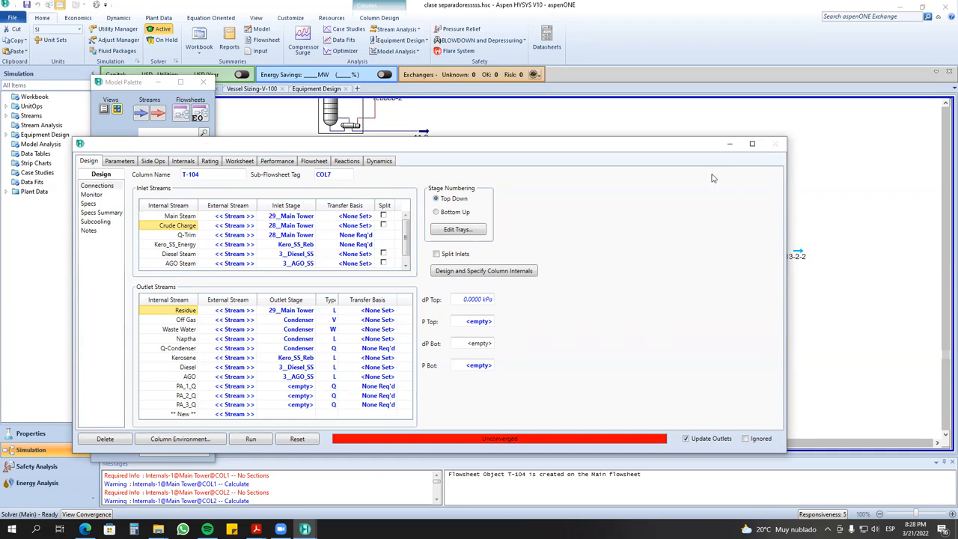
click(545, 274)
double_click(596, 217)
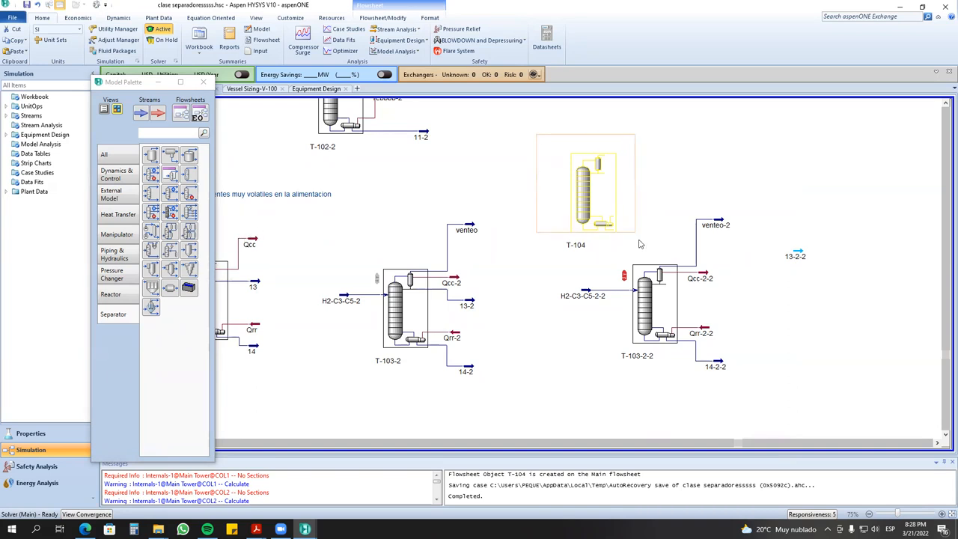
key(Delete)
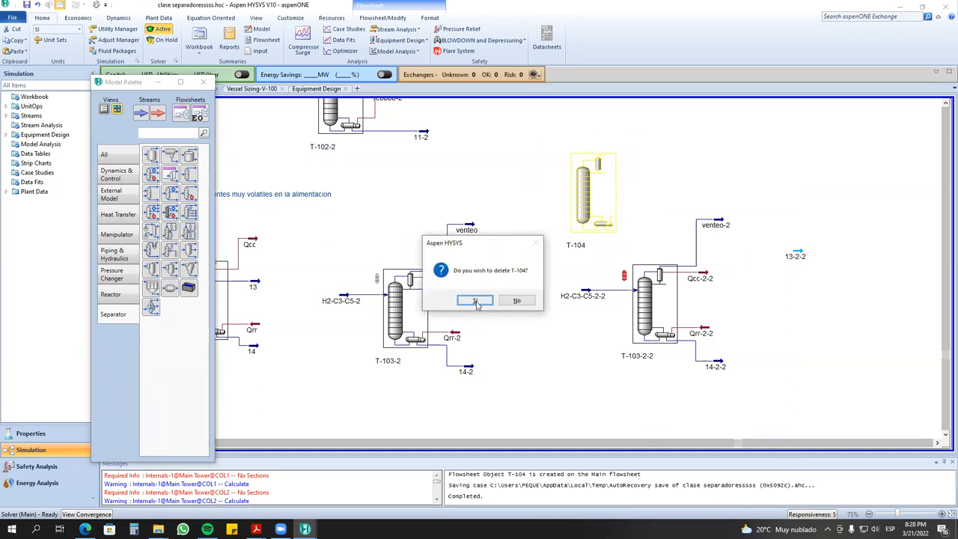
click(476, 300)
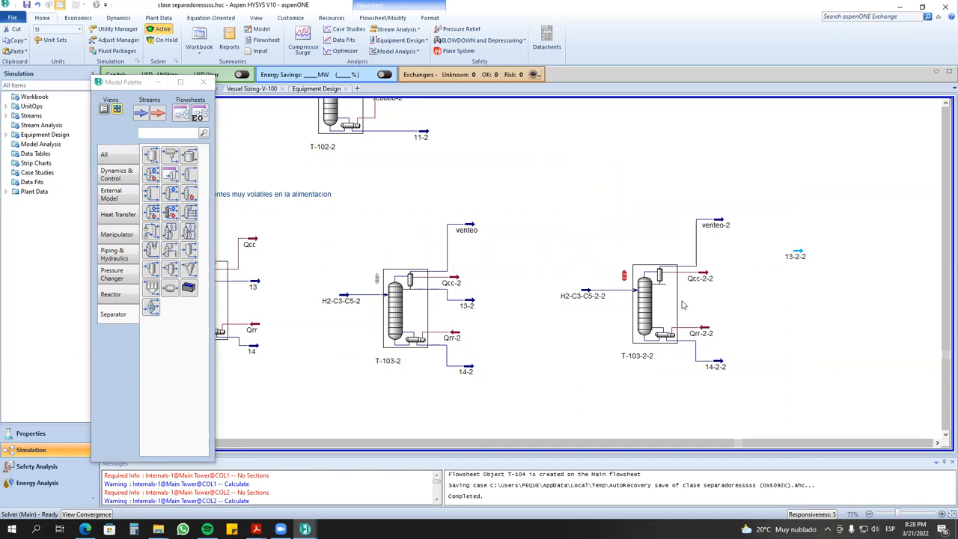
- Save the simulation case
click(26, 6)
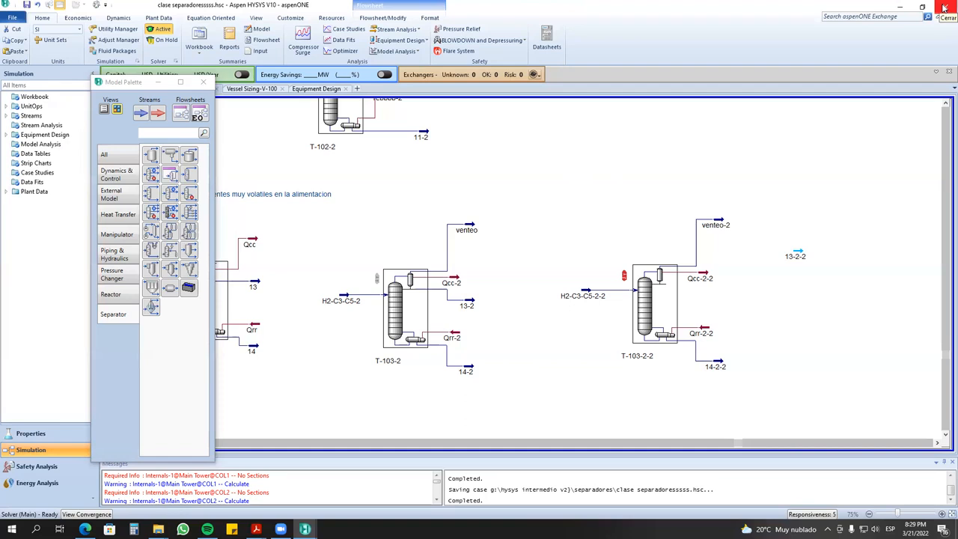
- Shift the H2-C3-C5-2-2 feed stream slightly upward on the flowsheet, and close the separators case without saving the changes
drag(588, 296, 590, 276)
click(591, 277)
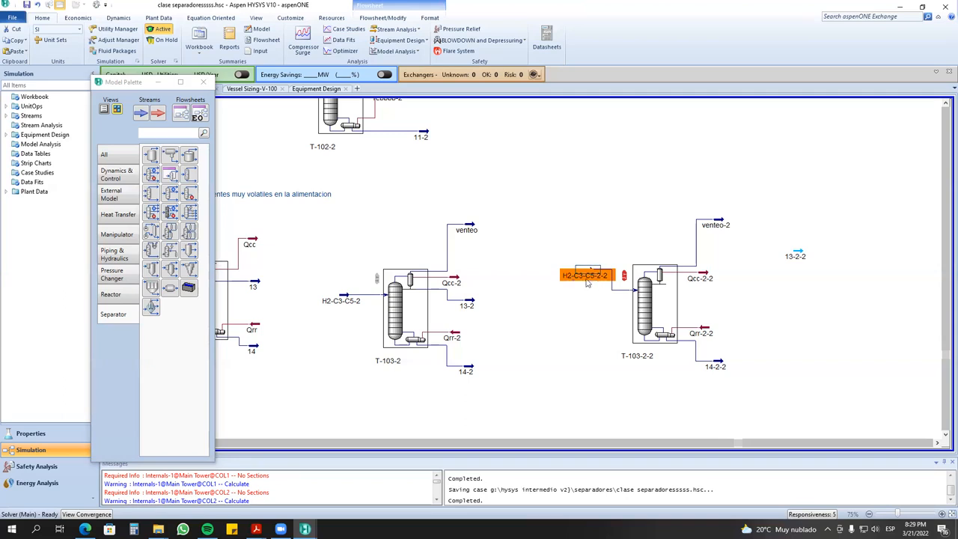
click(580, 309)
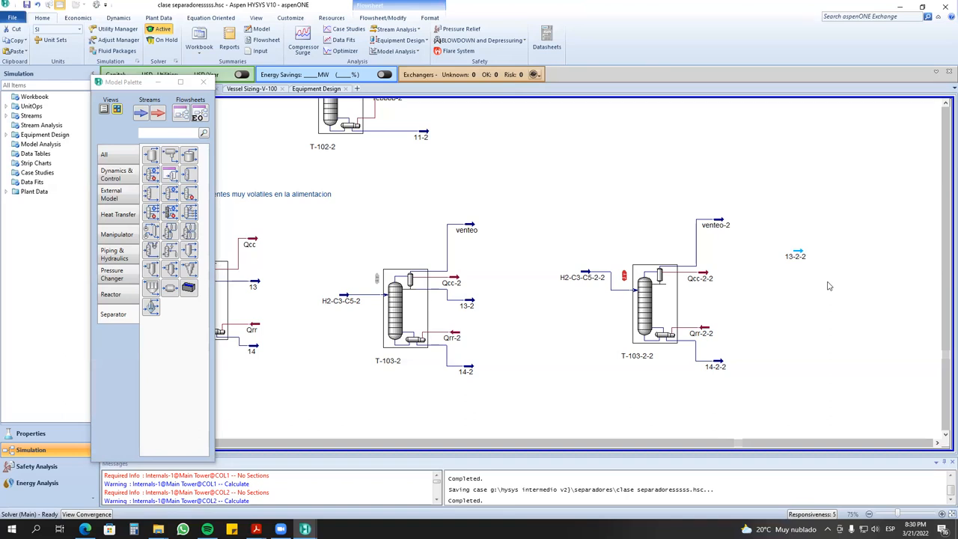
click(944, 6)
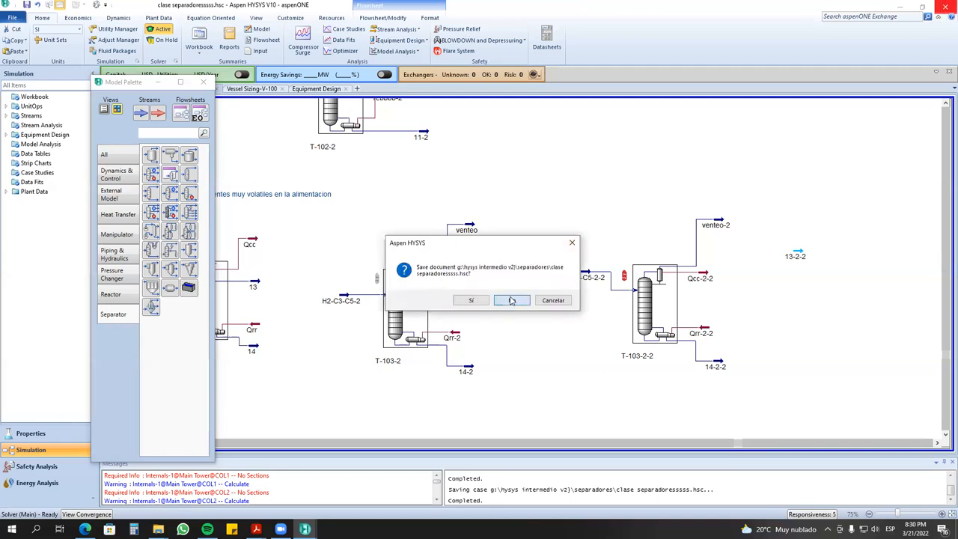
click(515, 299)
- Review the Extractora column's design specifications in the bioethanol case and close the column window
mouse_move(158, 530)
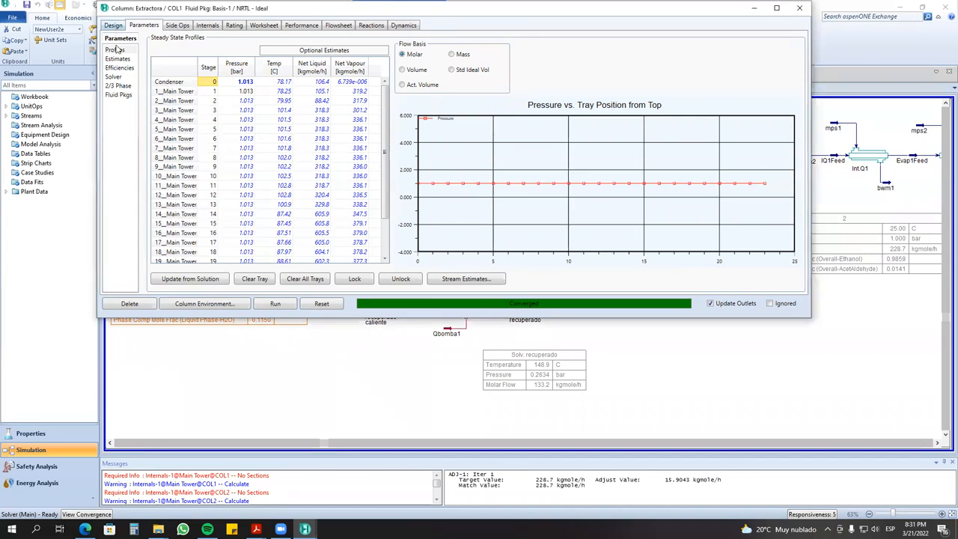
click(113, 25)
click(113, 68)
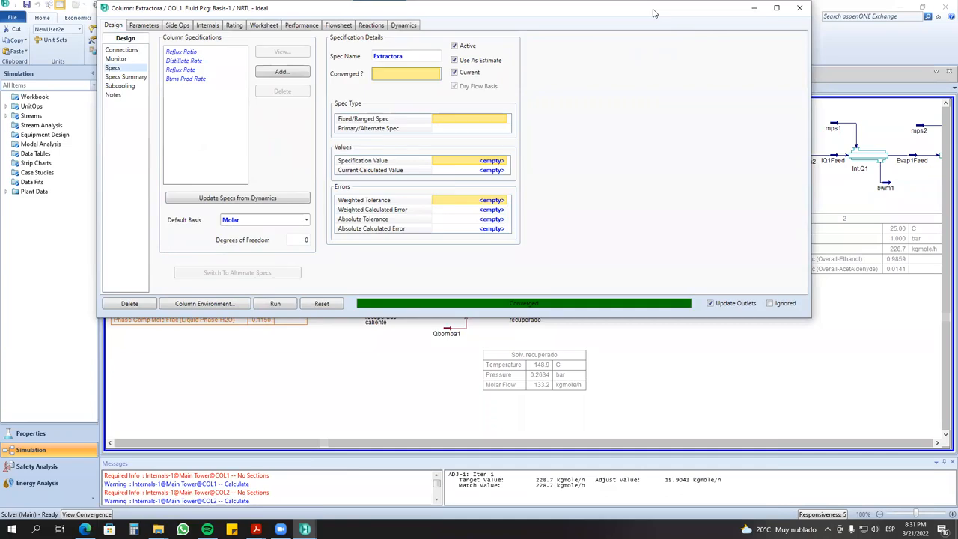
drag(653, 13, 607, 300)
click(703, 297)
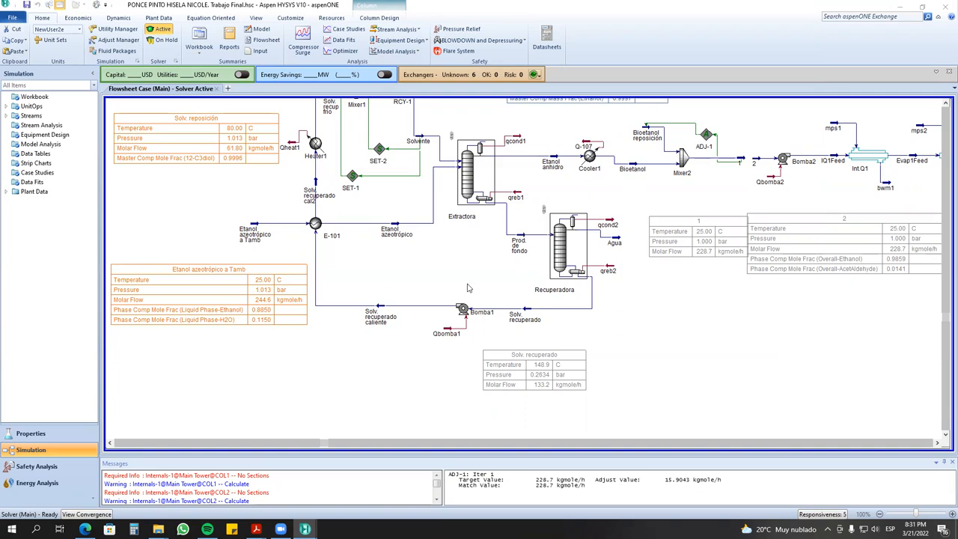
- Close the bioethanol case without saving it
click(533, 180)
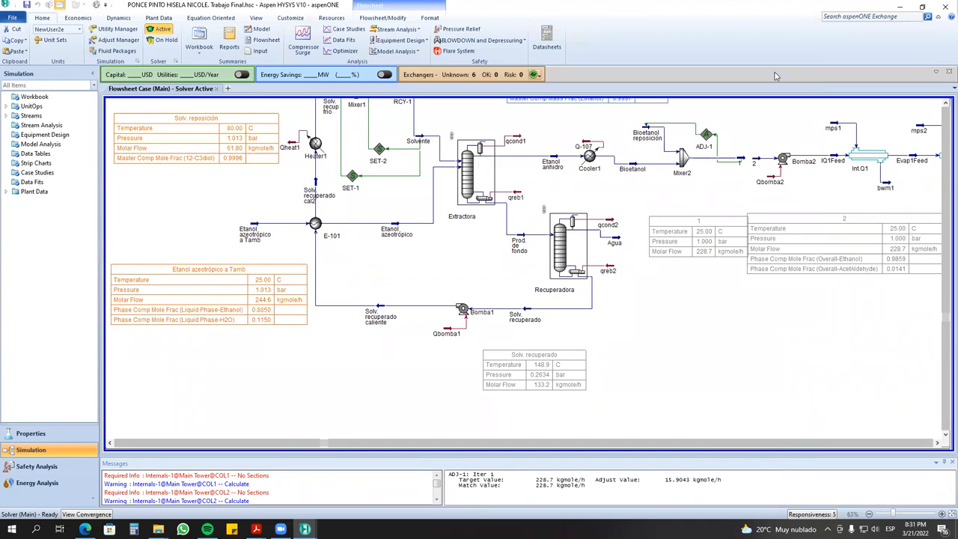
click(945, 9)
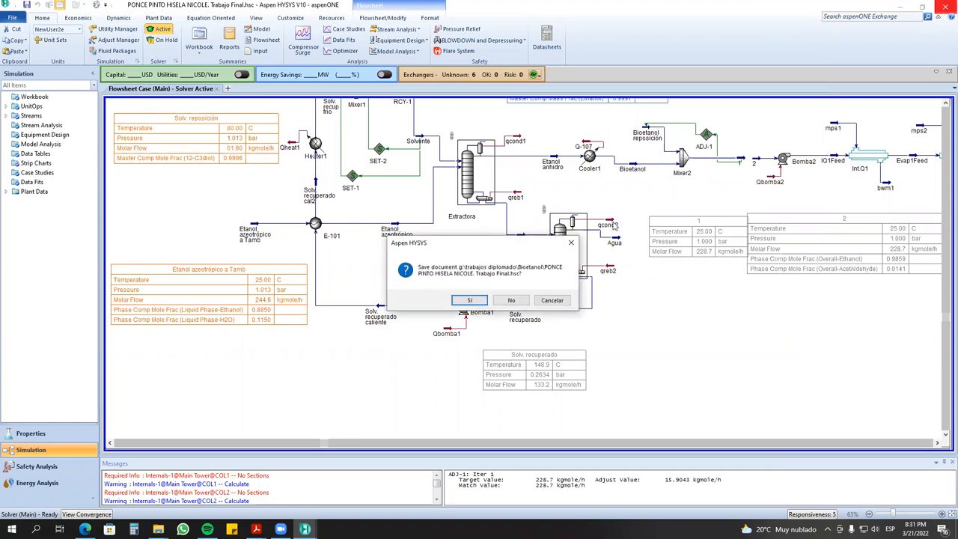
click(509, 301)
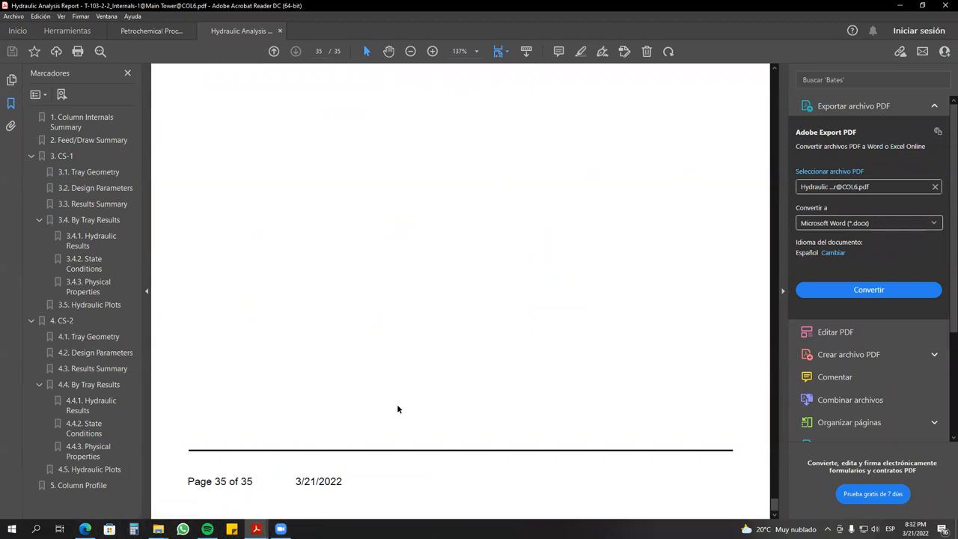
- Launch Aspen HYSYS V10 again, dismiss the product registration window, and start a new case
click(35, 529)
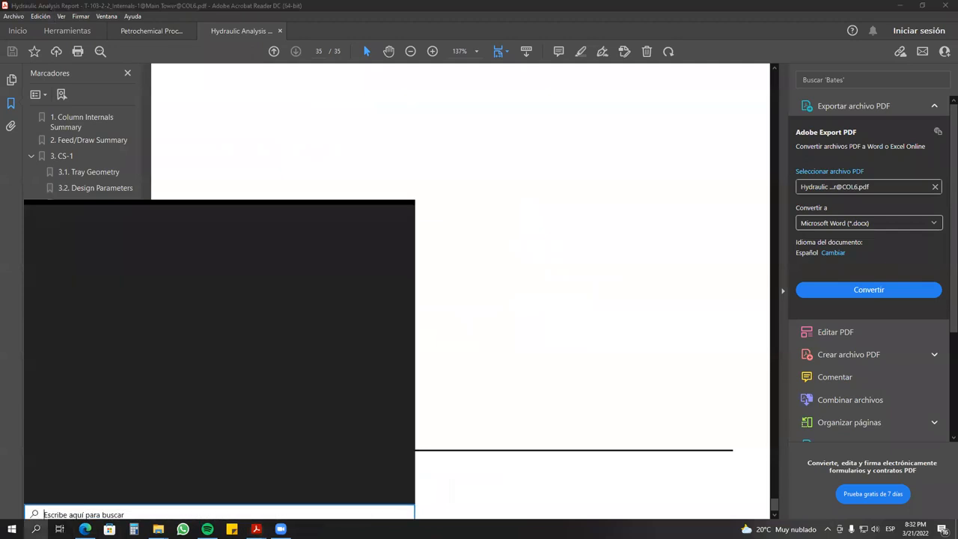
click(208, 273)
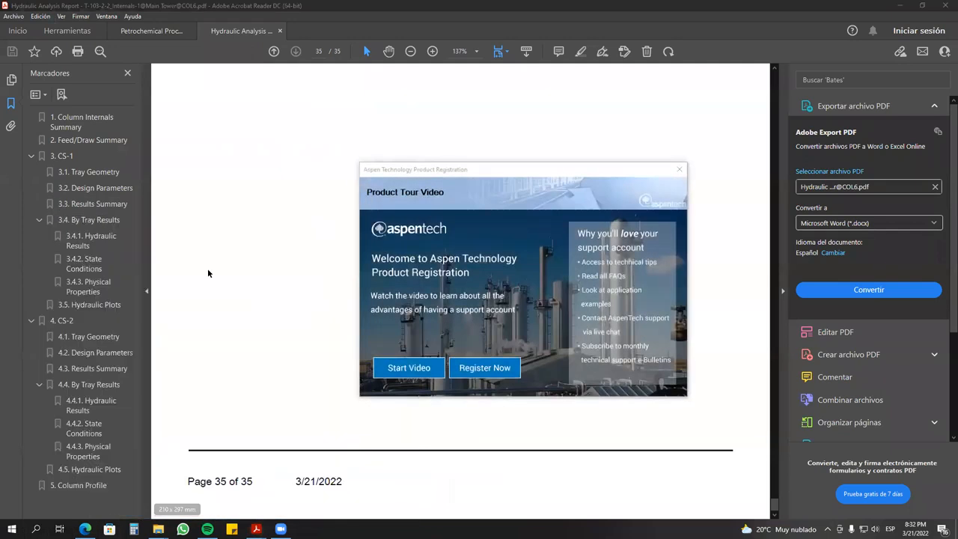
click(680, 170)
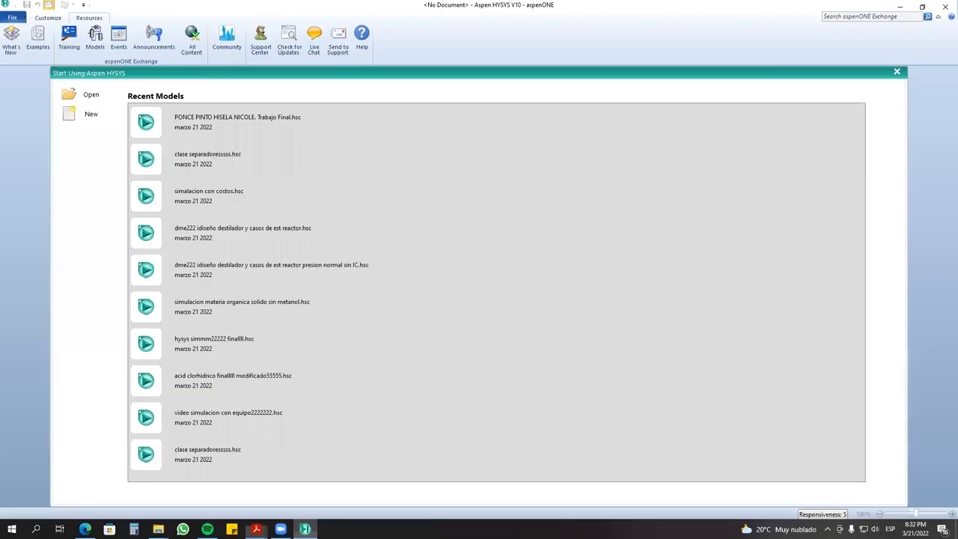
click(67, 121)
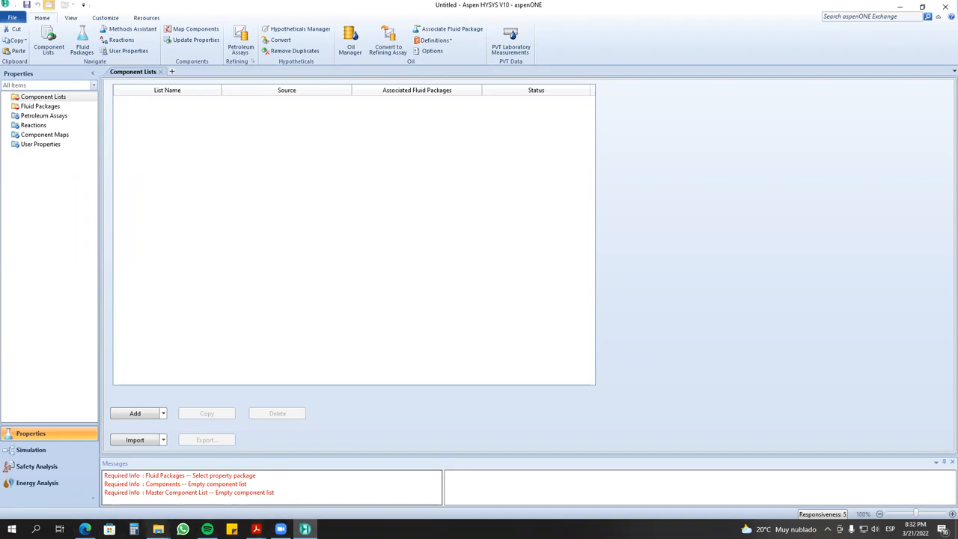
- Look through the recent files in a new File Explorer window and close it
mouse_move(158, 529)
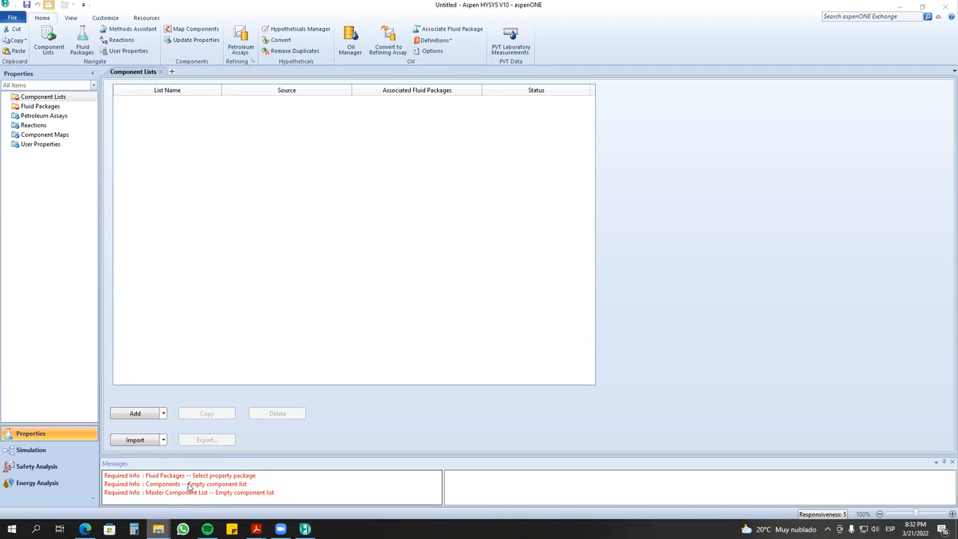
right_click(158, 529)
click(180, 472)
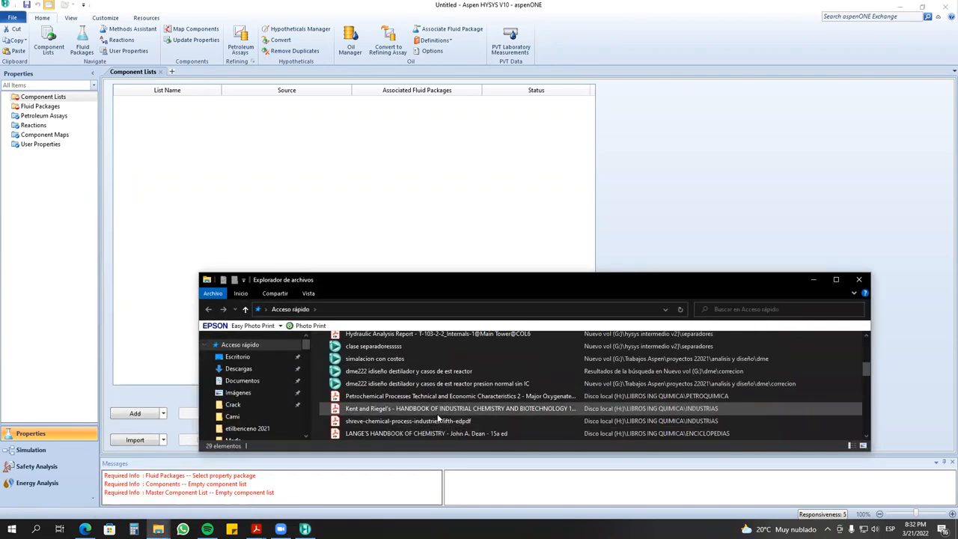
scroll(439, 420, down, 2)
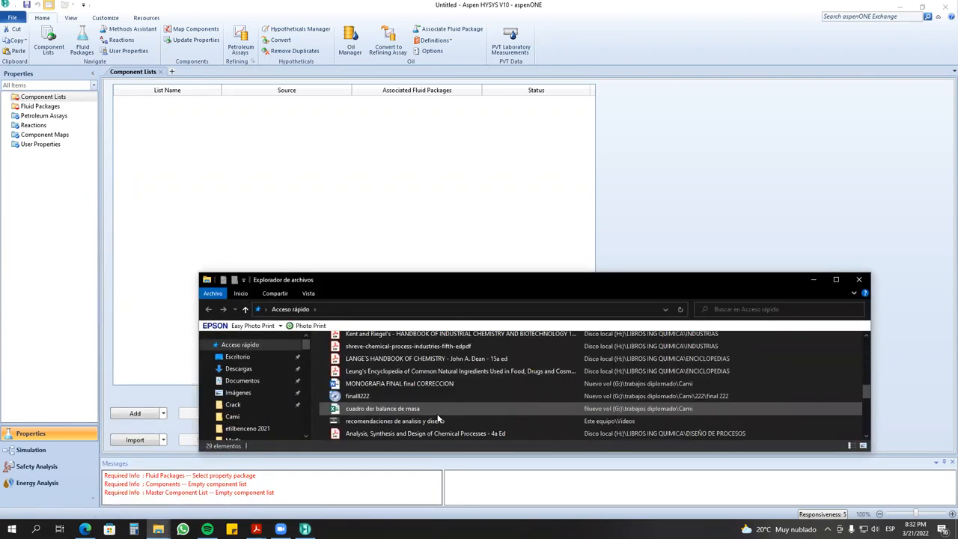
scroll(440, 421, down, 2)
click(439, 419)
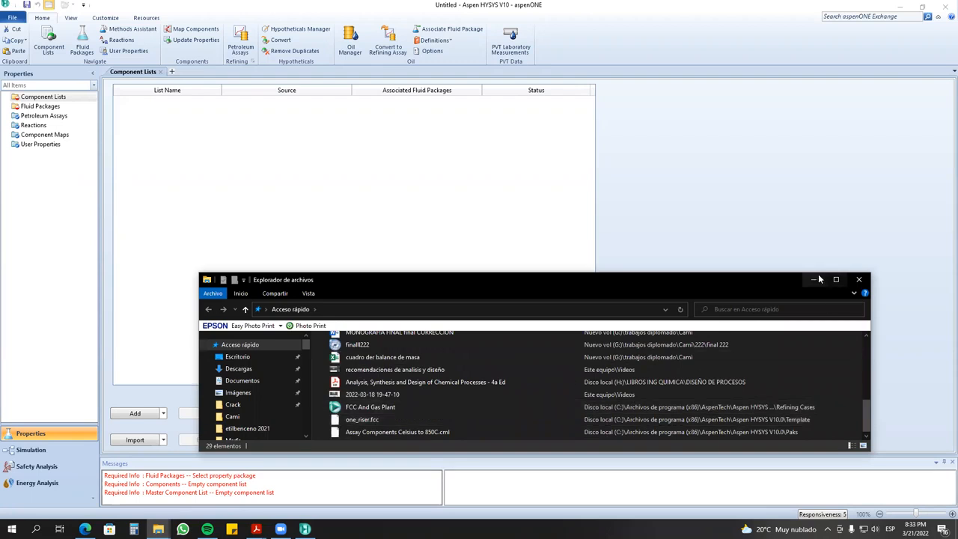
click(859, 279)
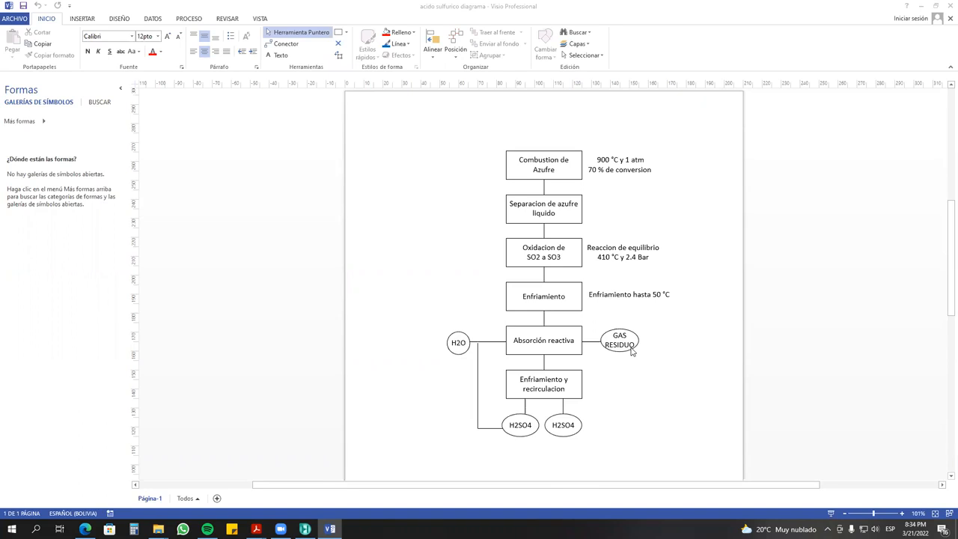
click(560, 212)
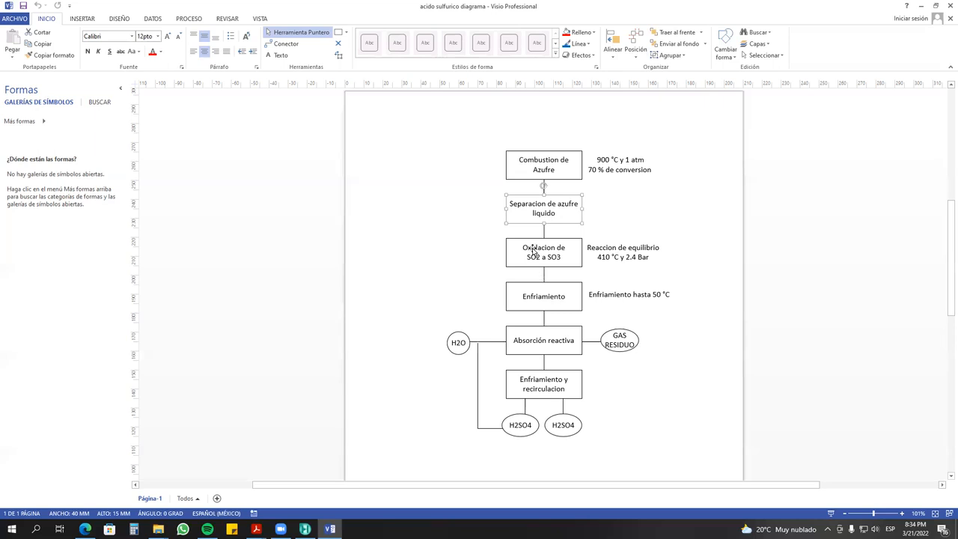
double_click(552, 166)
click(553, 162)
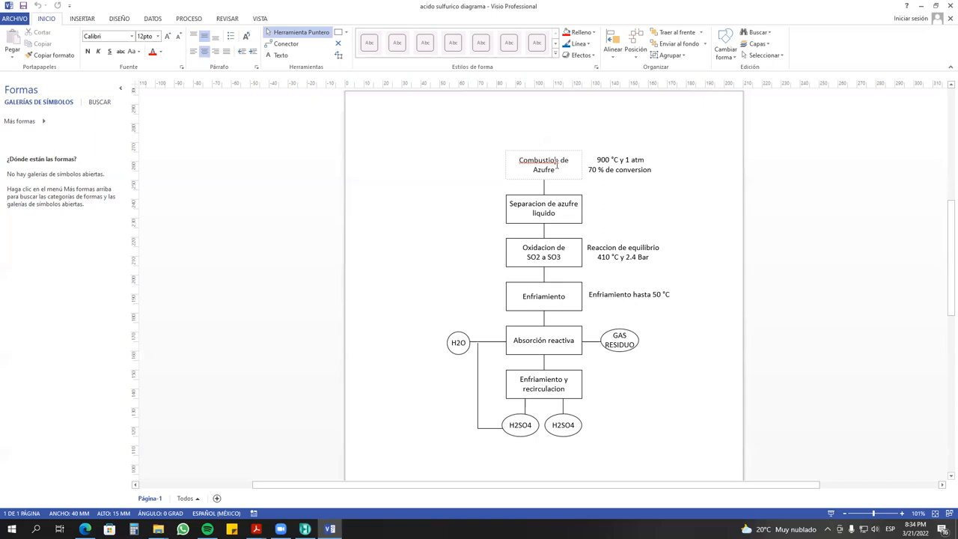
click(649, 228)
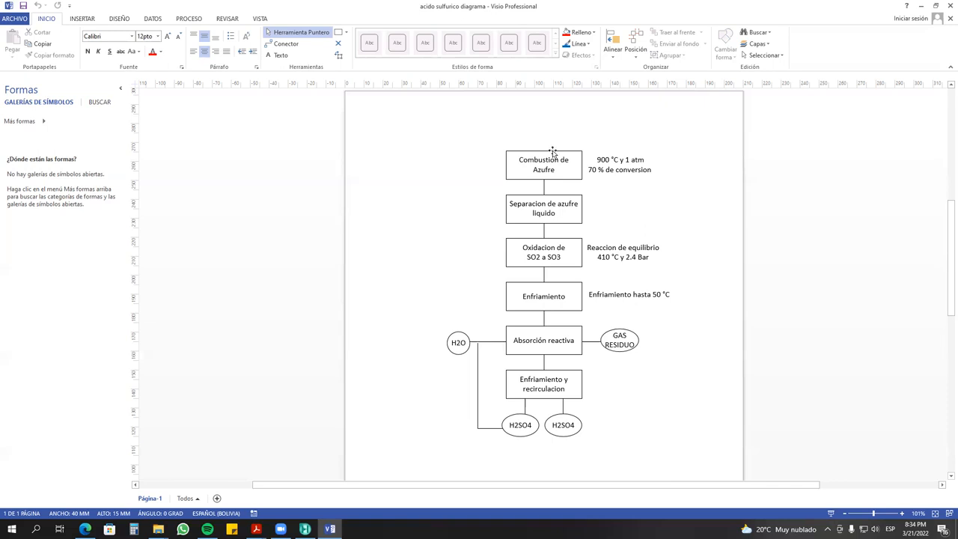
- Draw an ellipse about 18.5 mm wide and 15 mm high above the Combustion de Azufre block
click(346, 32)
key(Escape)
click(363, 61)
mouse_move(519, 104)
mouse_down()
mouse_move(565, 135)
mouse_move(561, 125)
mouse_move(553, 131)
mouse_up()
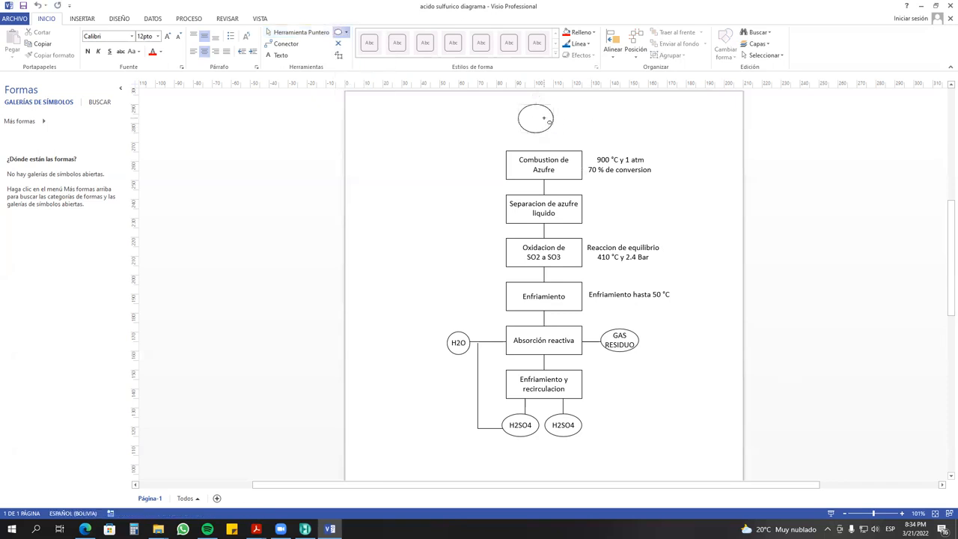
- Search the G: drive in File Explorer for h2so4 and look through the simulation files
click(158, 530)
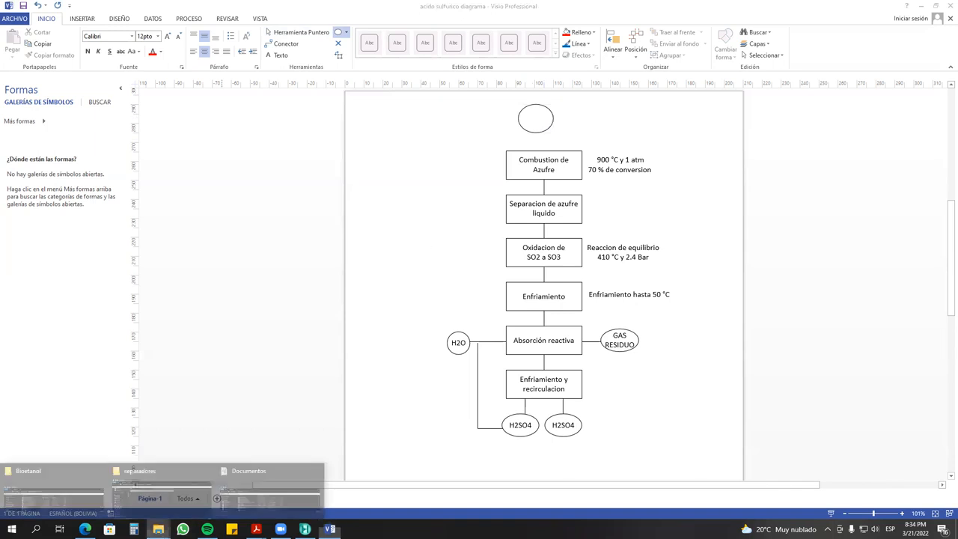
click(65, 474)
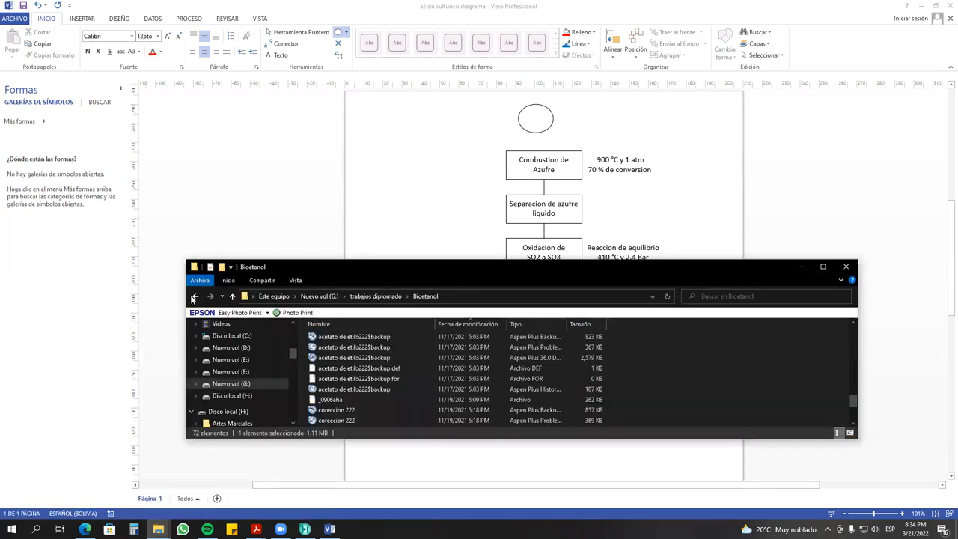
click(197, 297)
click(232, 383)
click(726, 297)
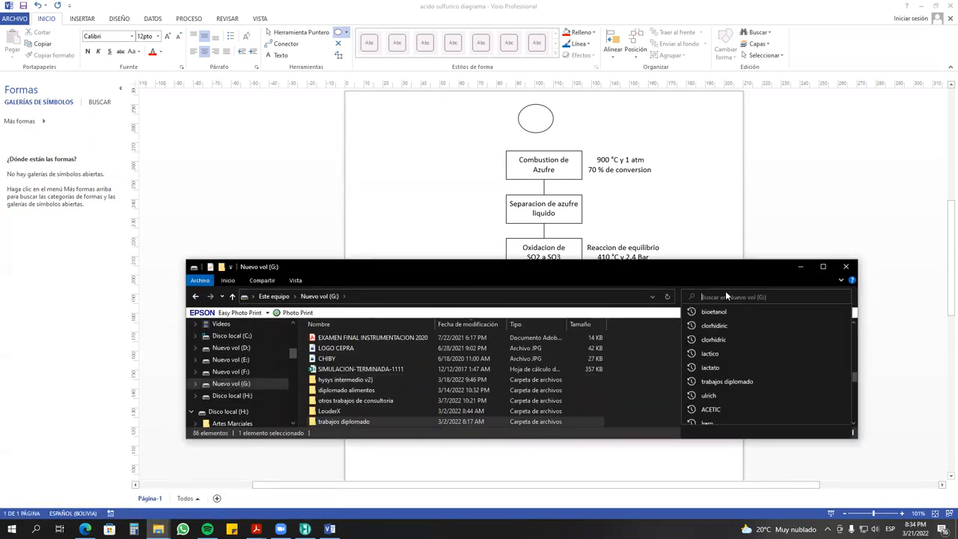
text(h2so)
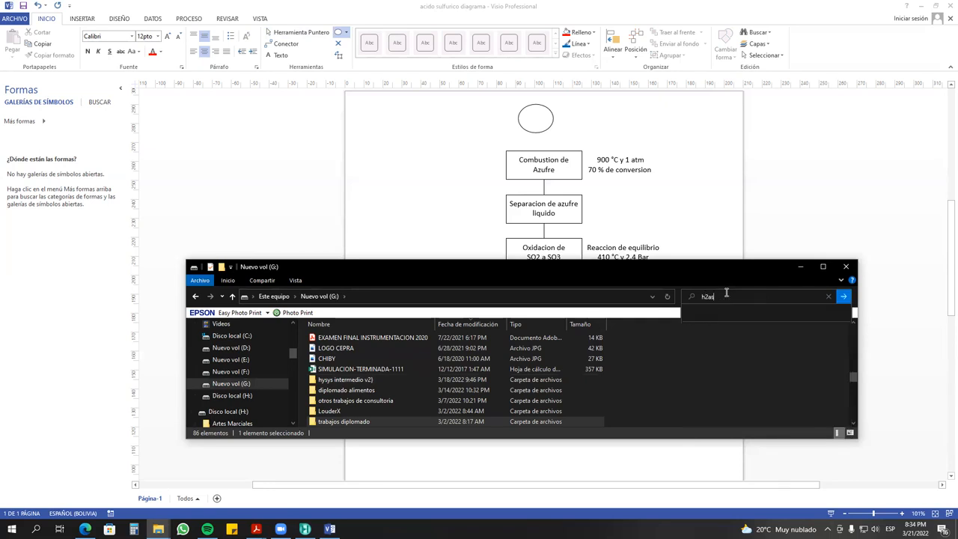
text(s)
key(Return)
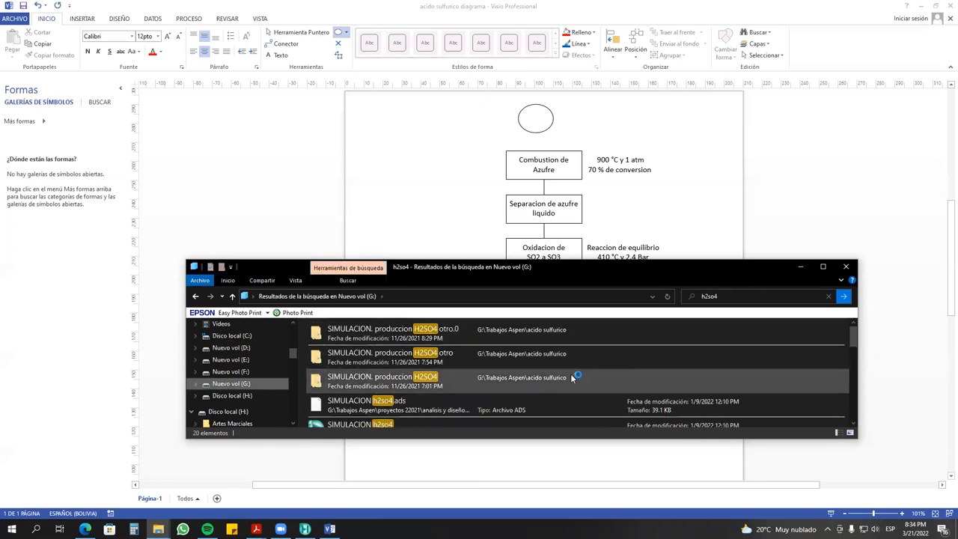
scroll(554, 374, down, 1)
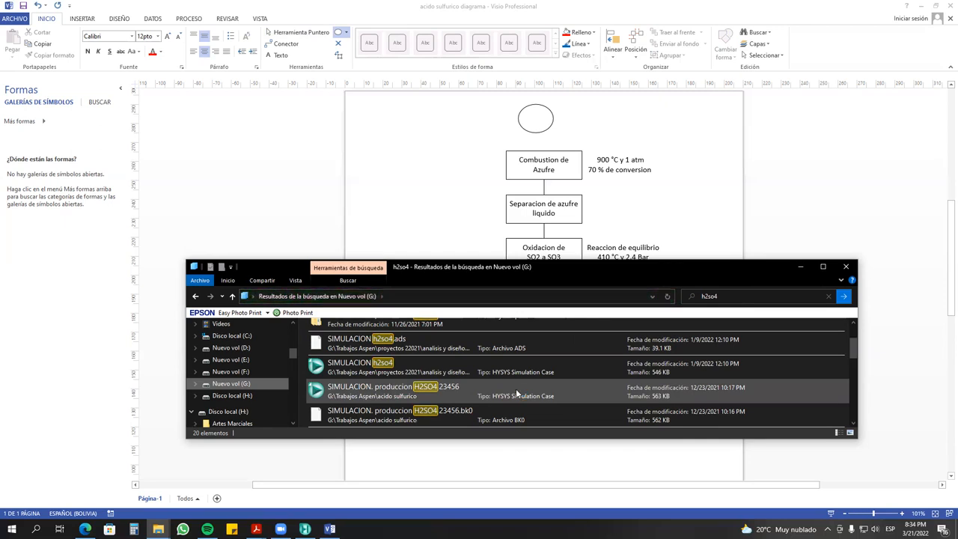
- Return to the Visio diagram and label the empty ellipse above the Combustion de Azufre block S_liq
click(657, 180)
click(534, 124)
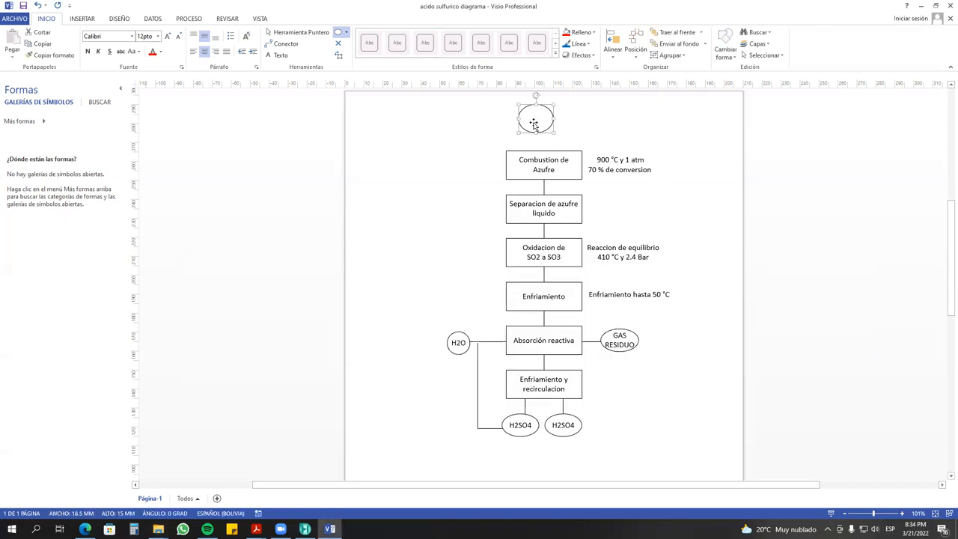
double_click(538, 121)
text(S_liq)
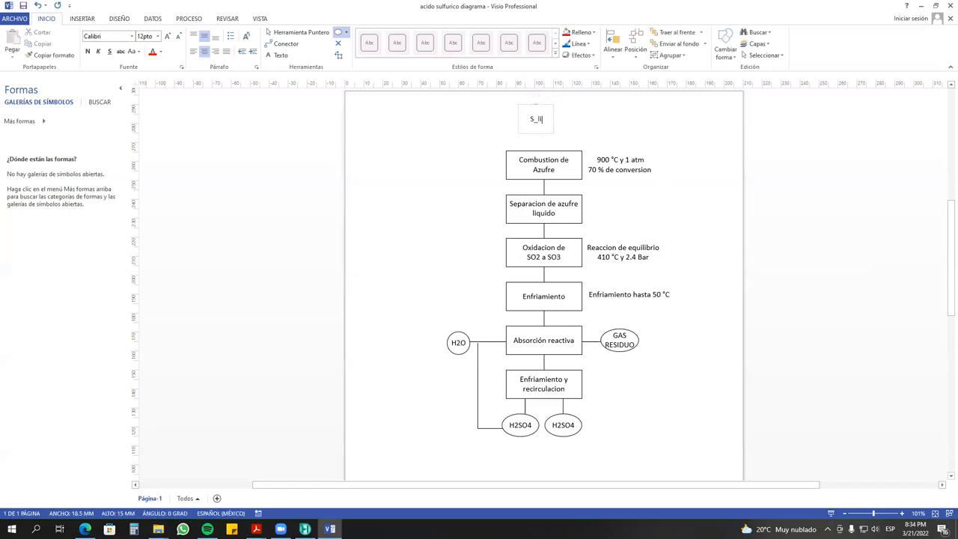
click(582, 121)
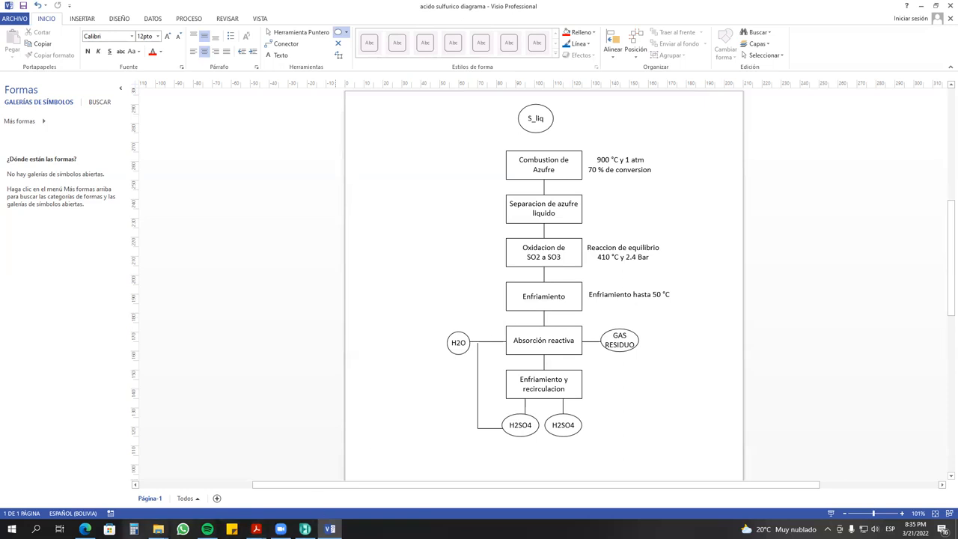
- Find and open Word, and create a blank document
click(35, 529)
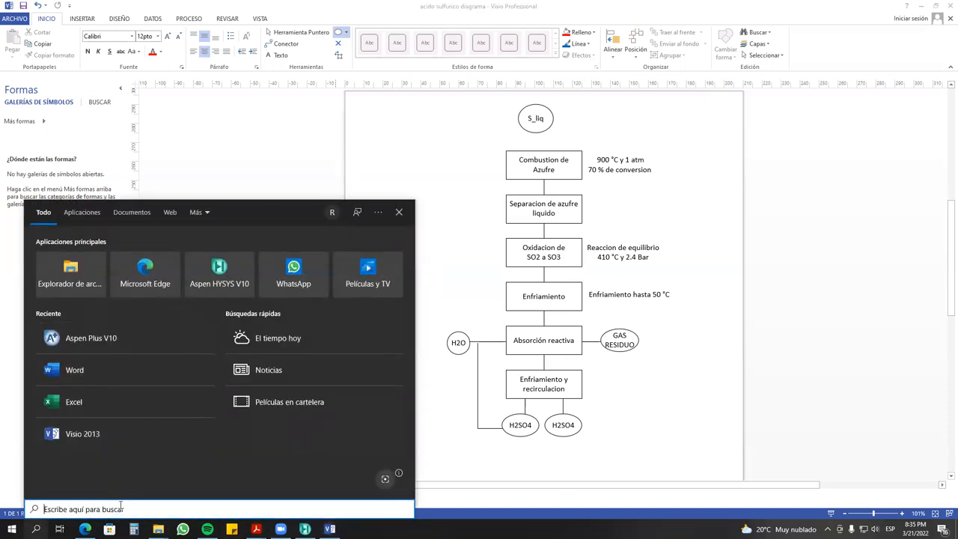
text(h2so)
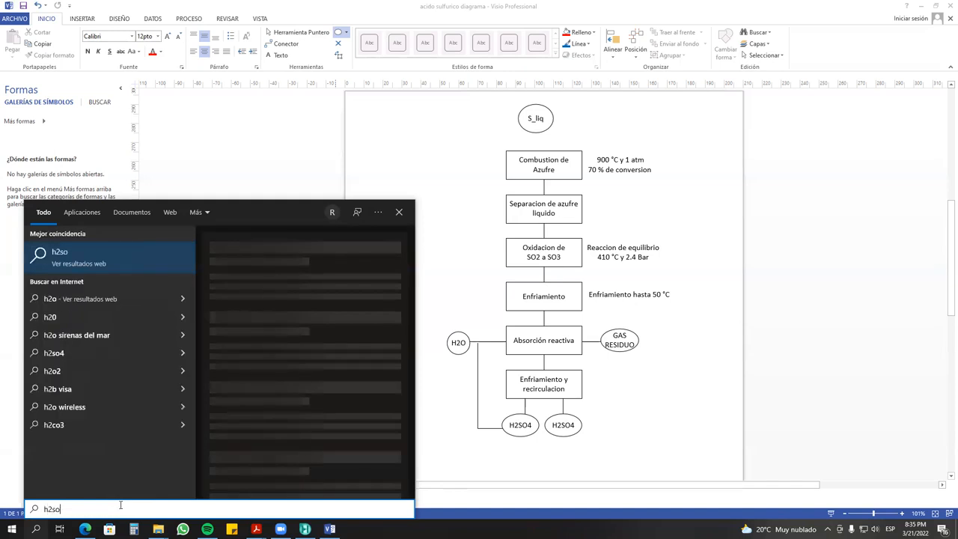
key(BackSpace)
key(BackSpace)
key(BackSpace)
key(BackSpace)
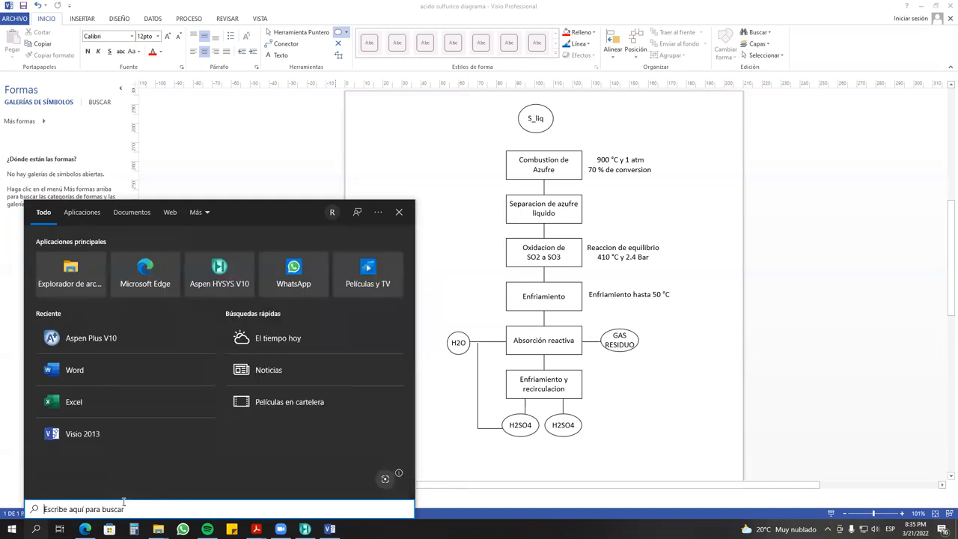
text(word)
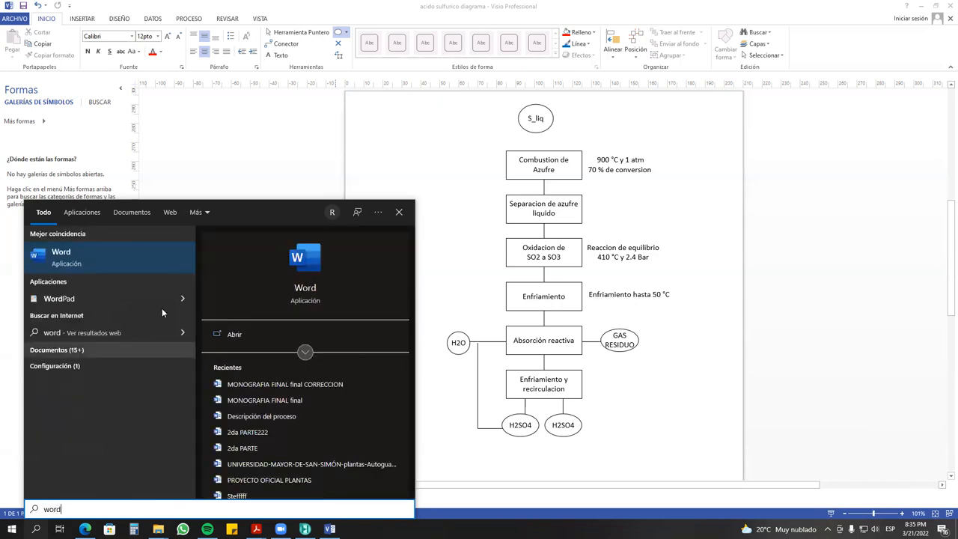
click(153, 268)
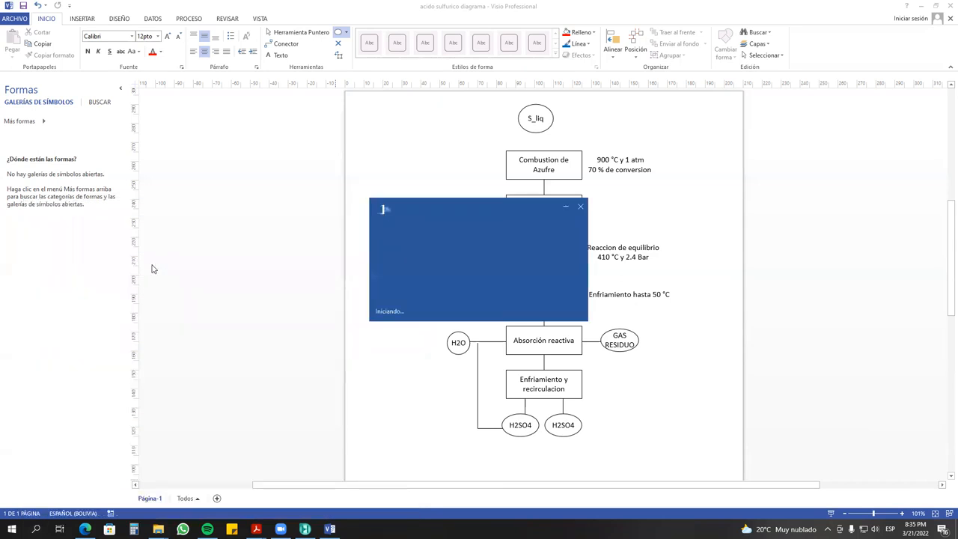
click(149, 107)
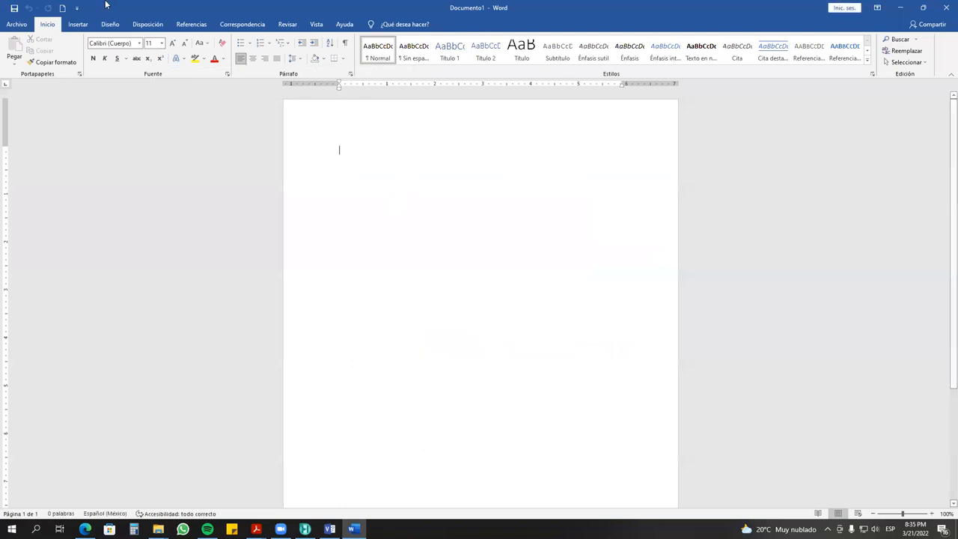
- Insert the equation S + O₂ == SO₂ on the first line of the document
click(78, 24)
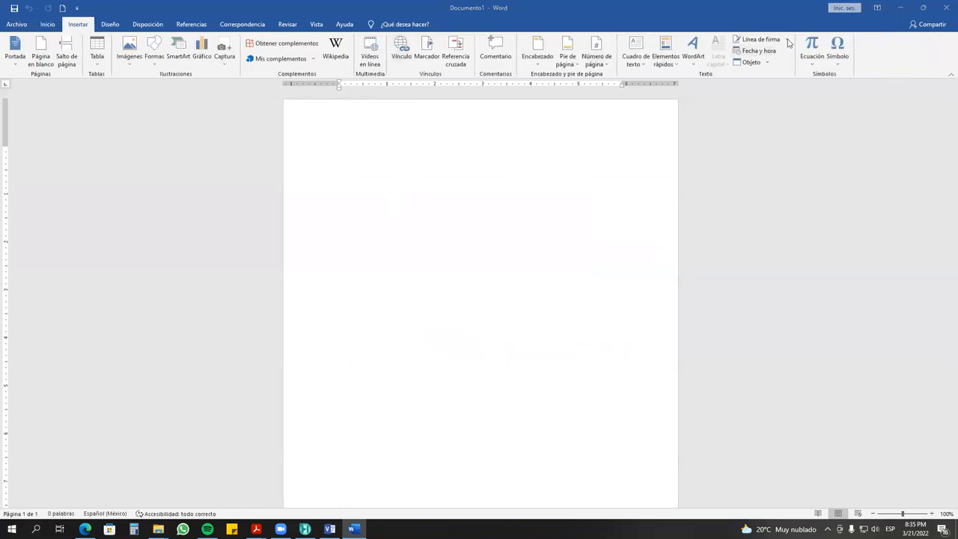
click(813, 45)
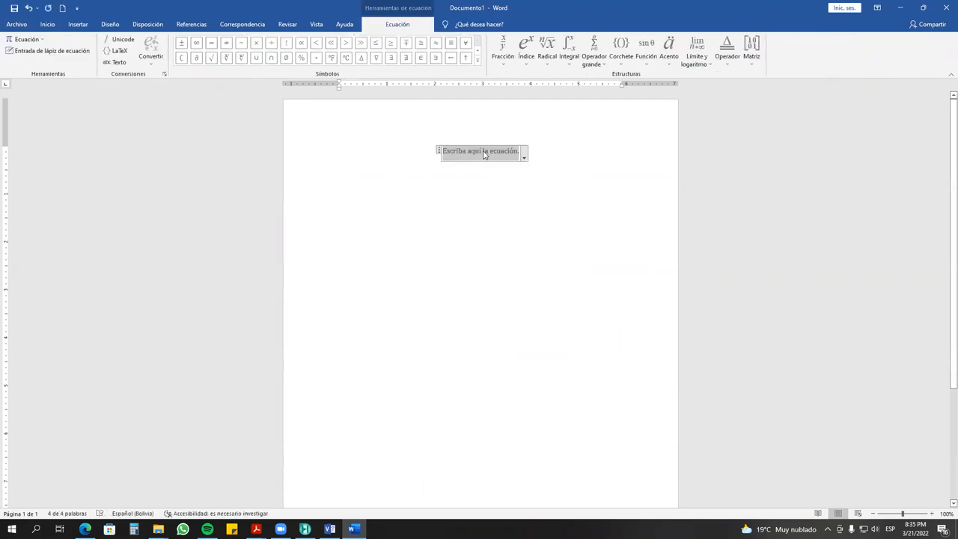
text(S()
key(BackSpace)
text(+)
text(0)
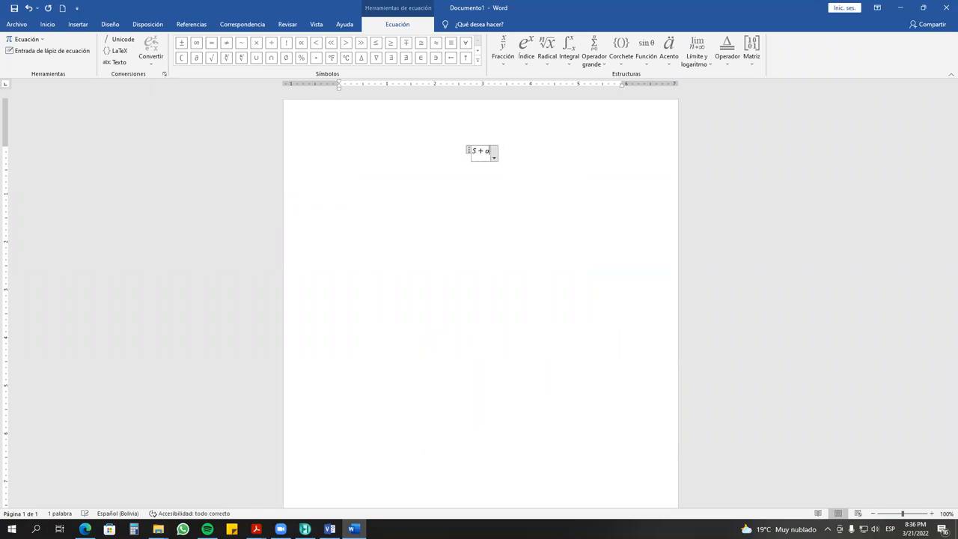
text( _2)
text(==)
text(S)
text(O_2)
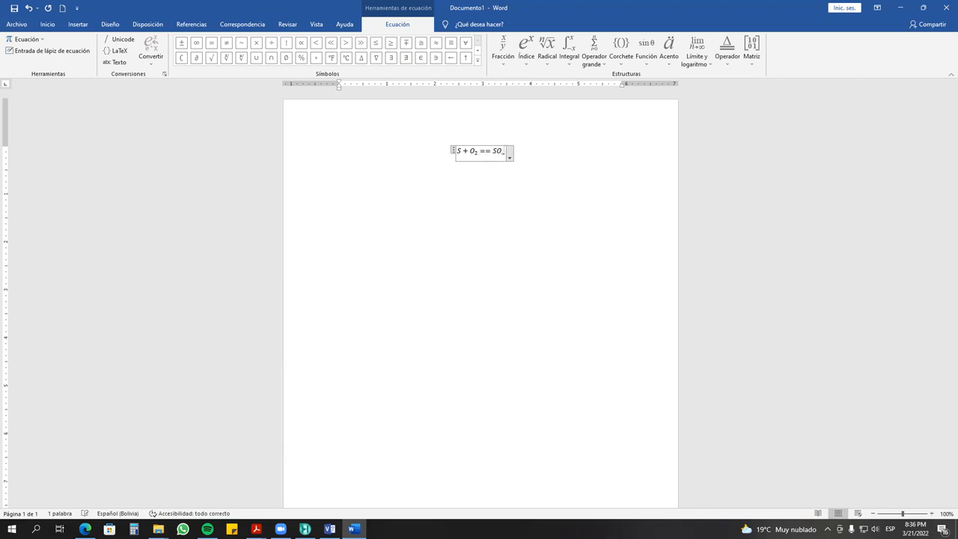
click(635, 158)
key(Left)
click(653, 117)
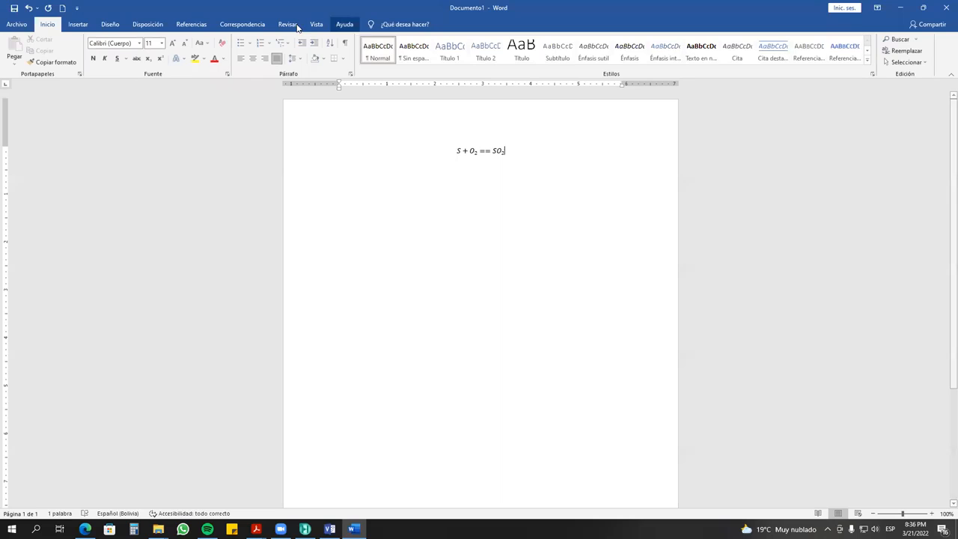
- Start a new line below the first equation
click(78, 24)
click(810, 46)
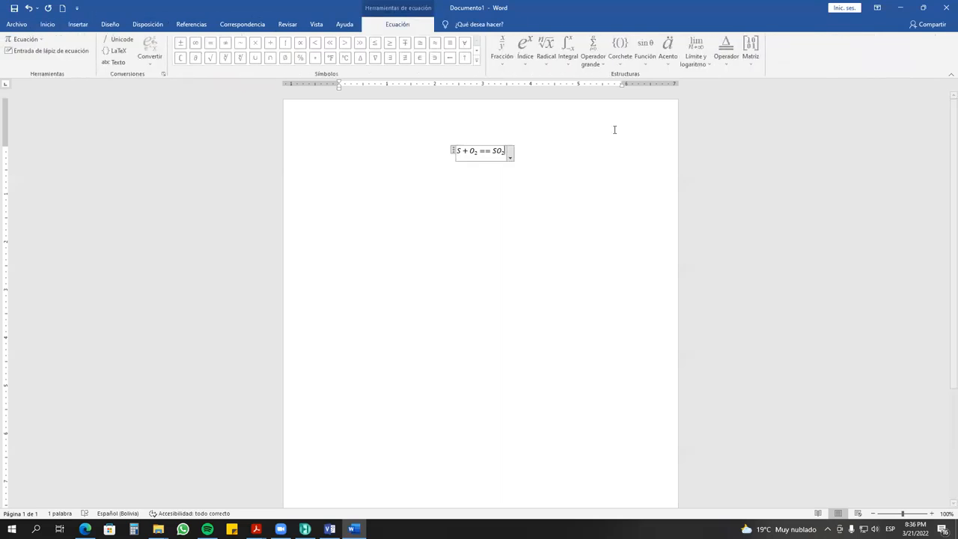
click(524, 150)
key(Return)
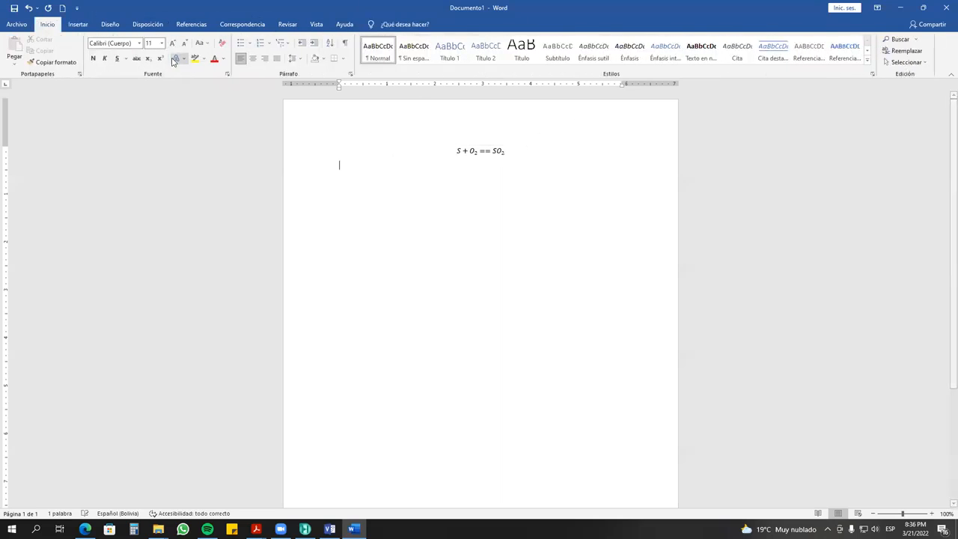
- Insert the equation SO₂ + 0.5O₂ == SO₃ on the second line
click(78, 24)
click(812, 44)
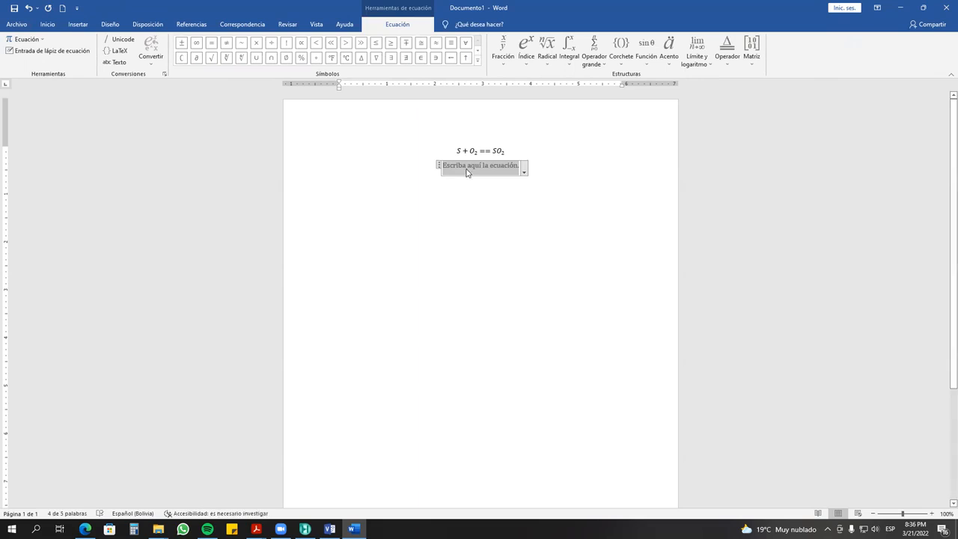
text(S)
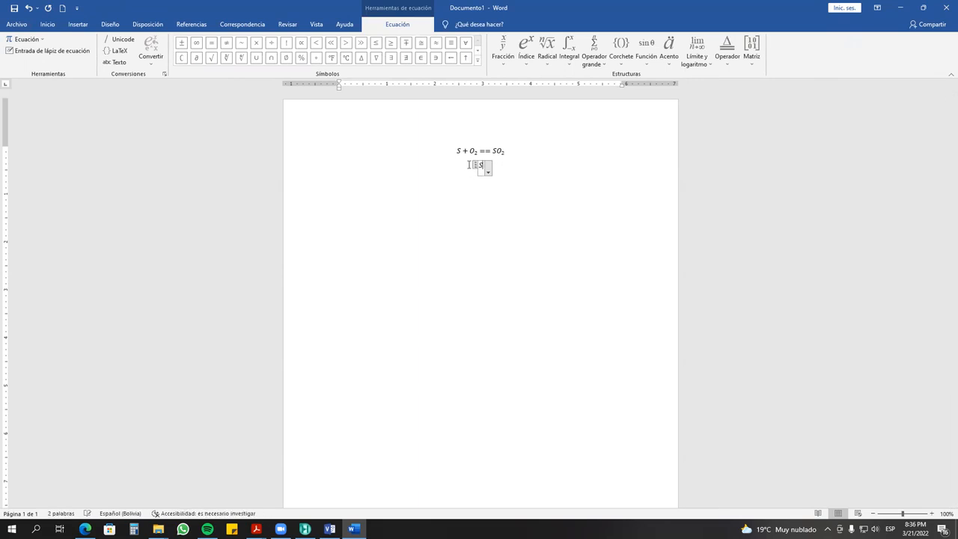
text(O_2 )
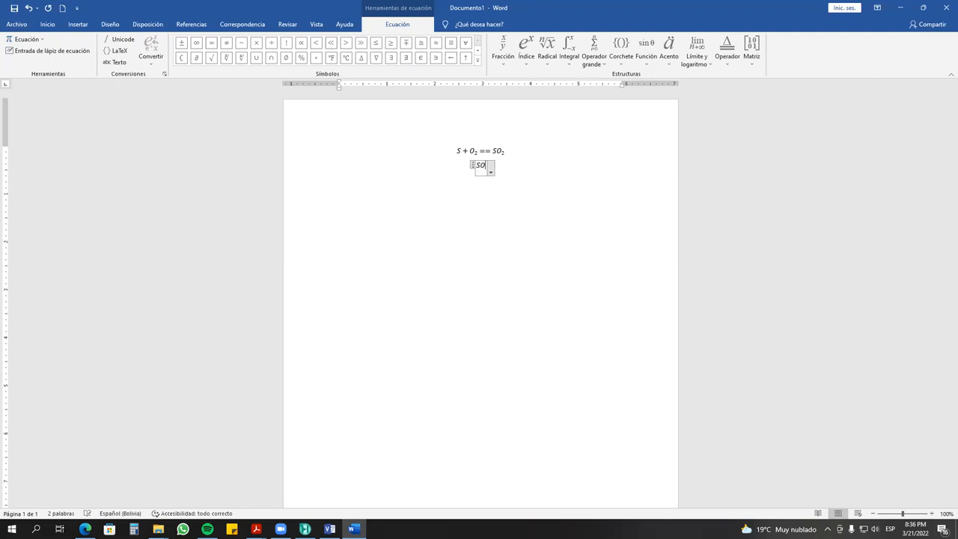
text(+)
text(O_2)
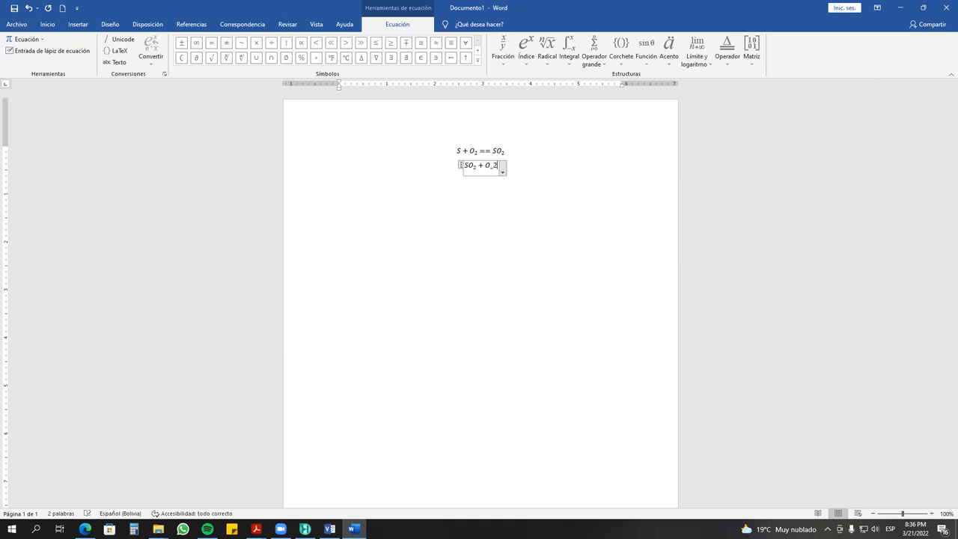
click(489, 166)
text(0.5)
click(498, 165)
text(==SO)
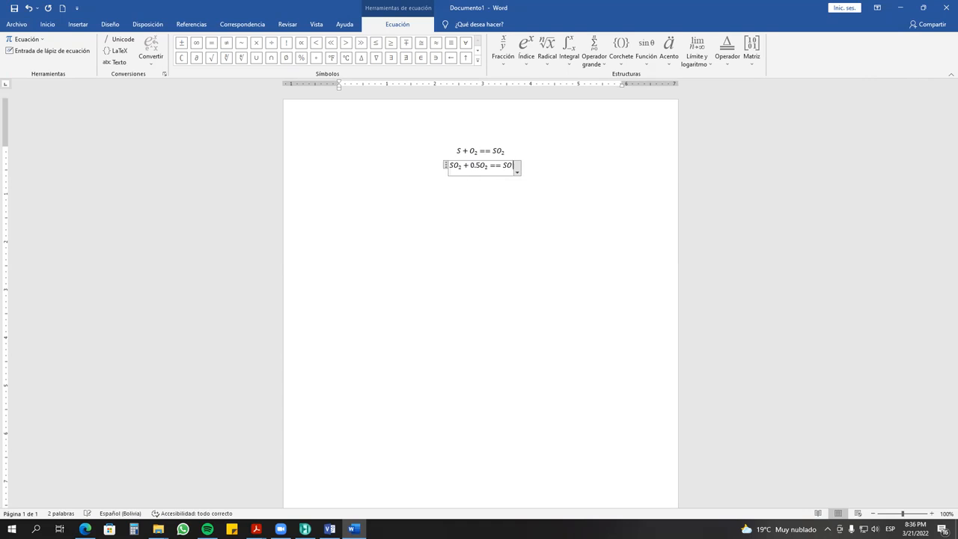
text(_3)
click(355, 177)
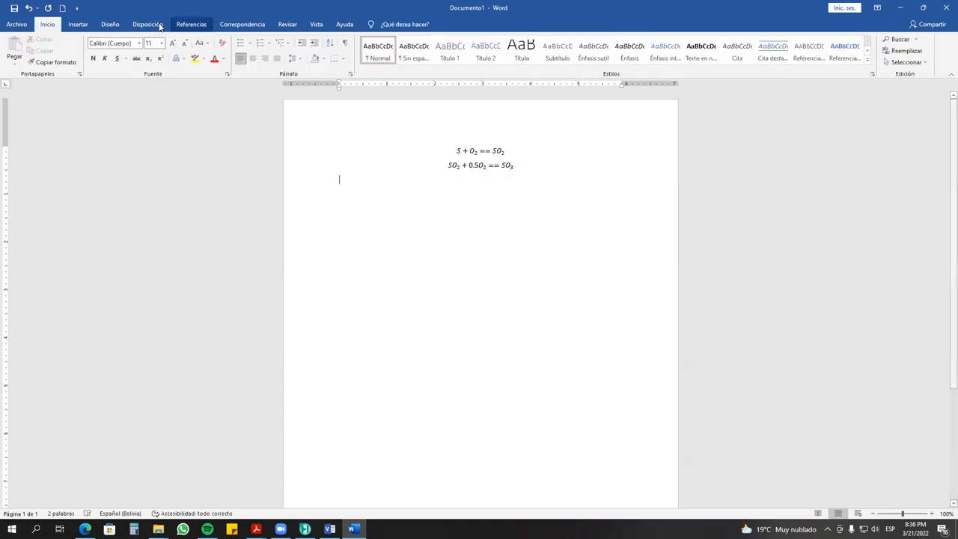
- Insert the equation SO₃ + H₂O == H₂SO₄ on the third line
click(81, 26)
click(809, 46)
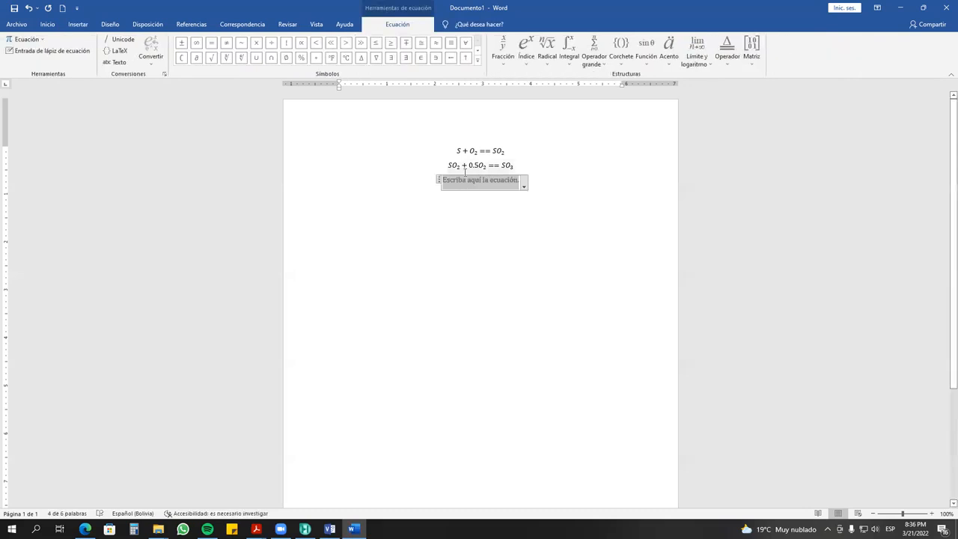
text(SO)
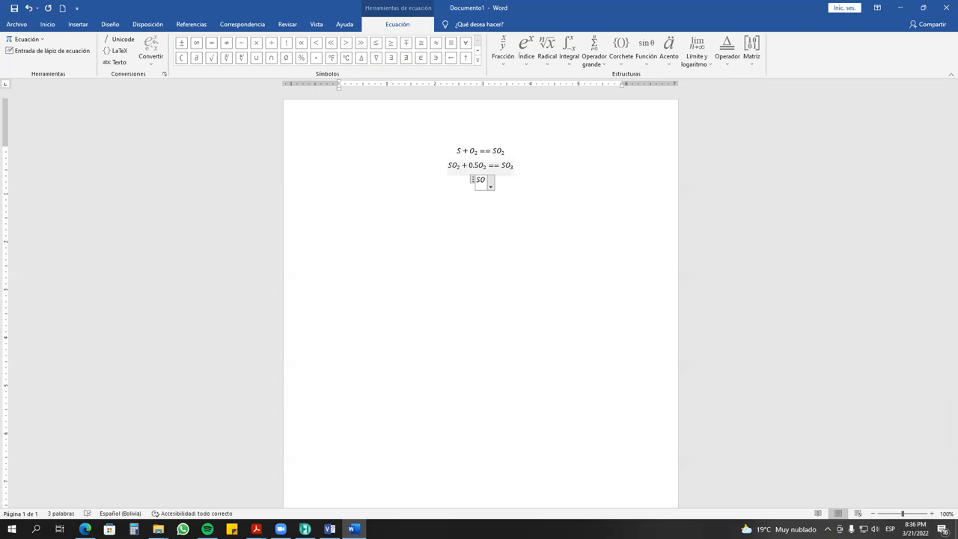
text(_3)
key(space)
text(+ H^)
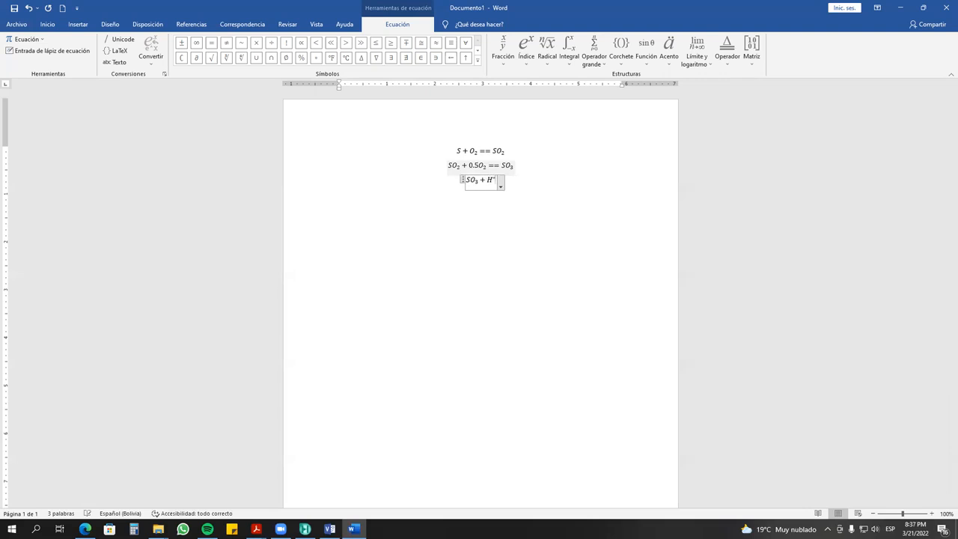
key(BackSpace)
text(_2)
text(O )
text(==)
text(H)
text(_2 SO)
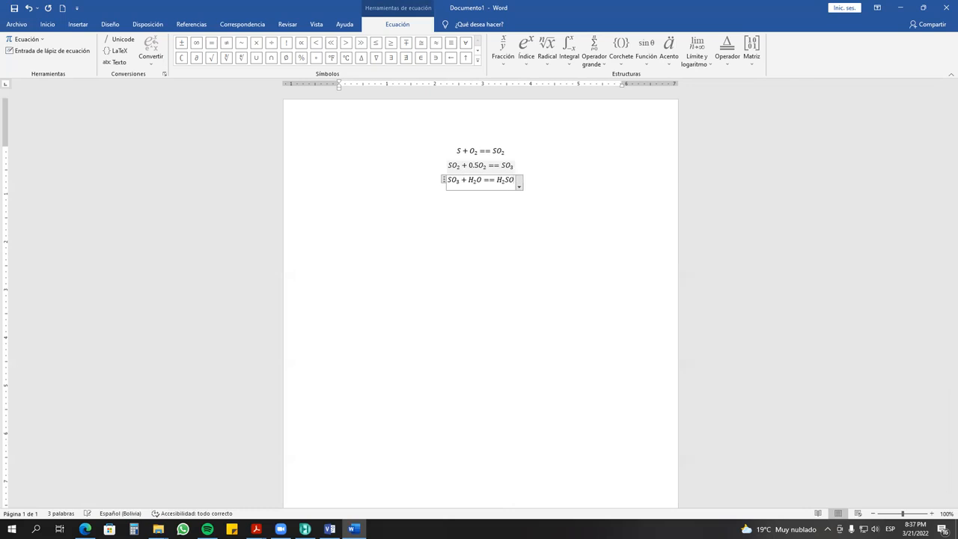
text(_4)
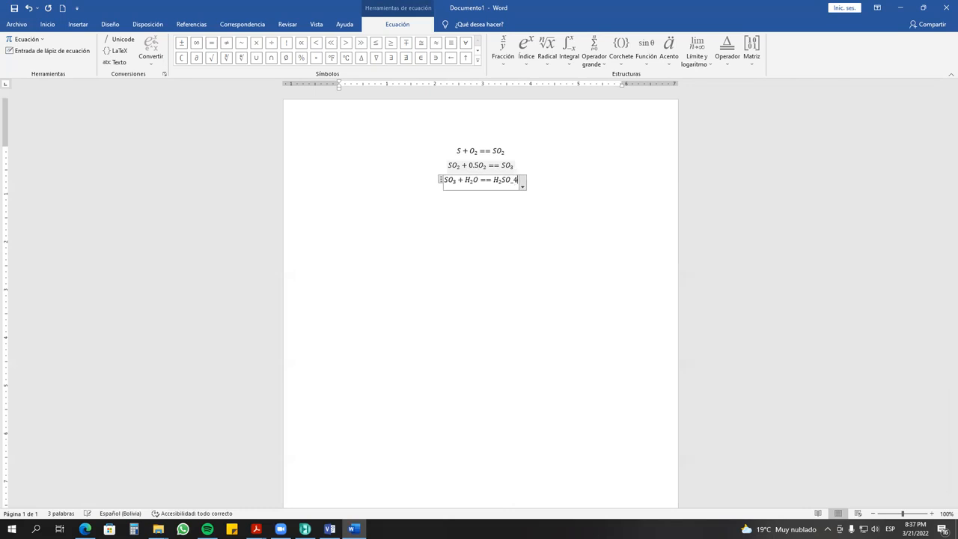
click(565, 197)
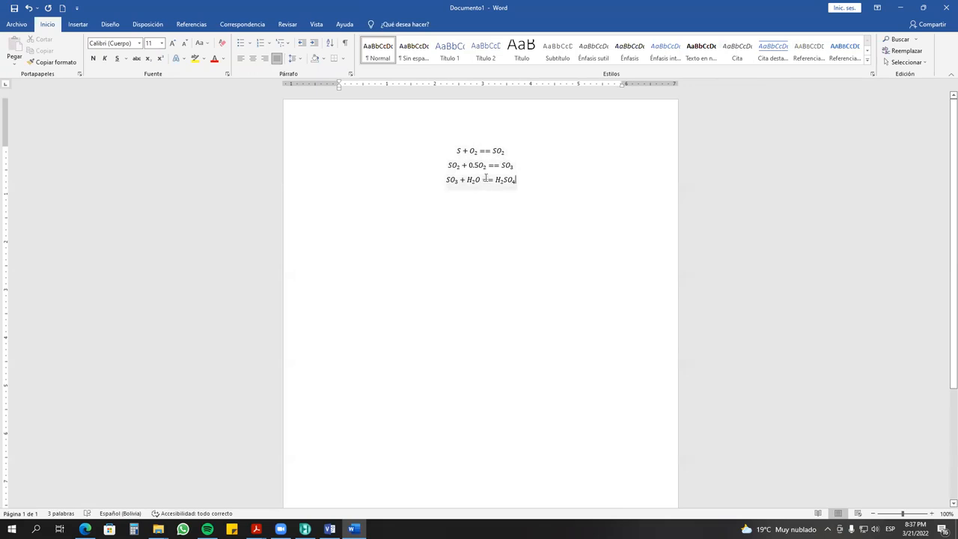
- Glance at the empty HYSYS component lists and return to Word to examine the SO₃ and H₂SO₄ formation equations
click(304, 529)
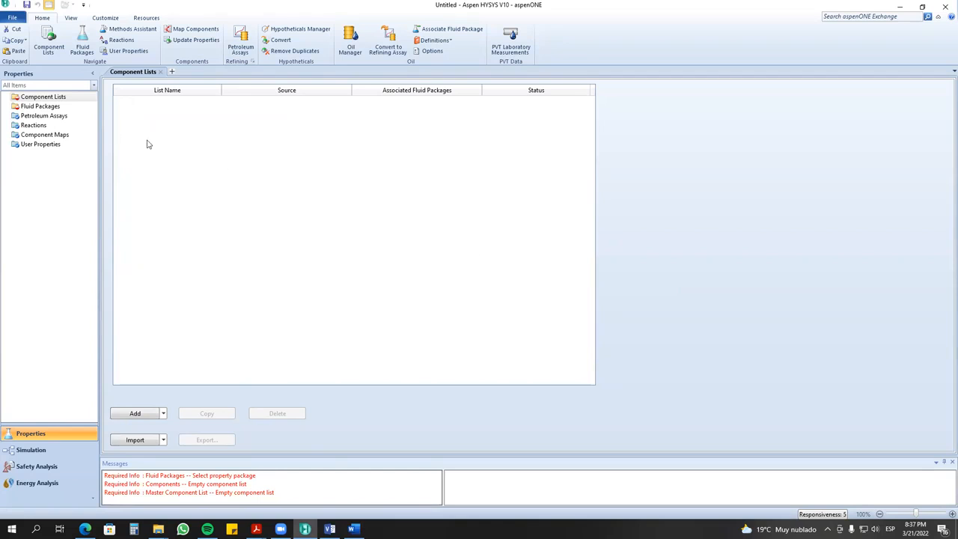
click(353, 530)
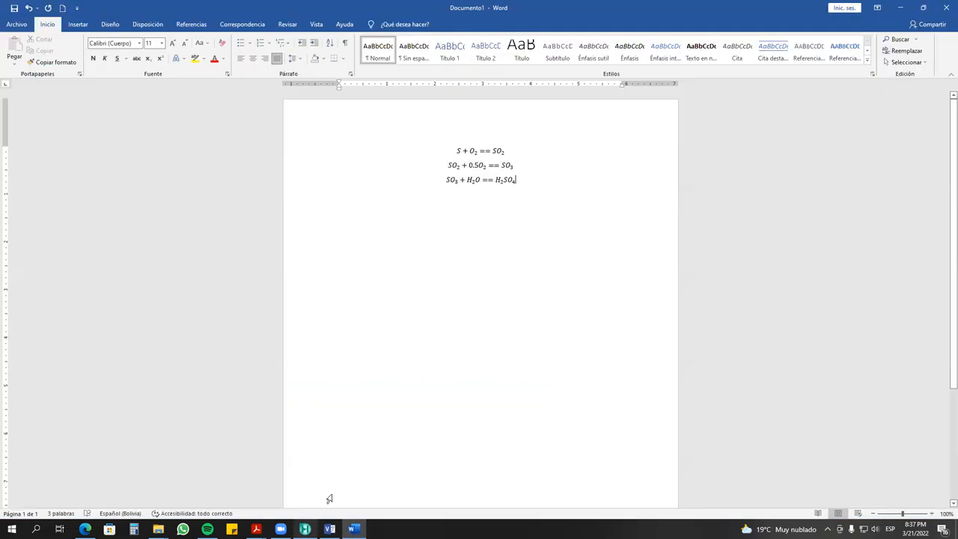
drag(442, 164, 528, 183)
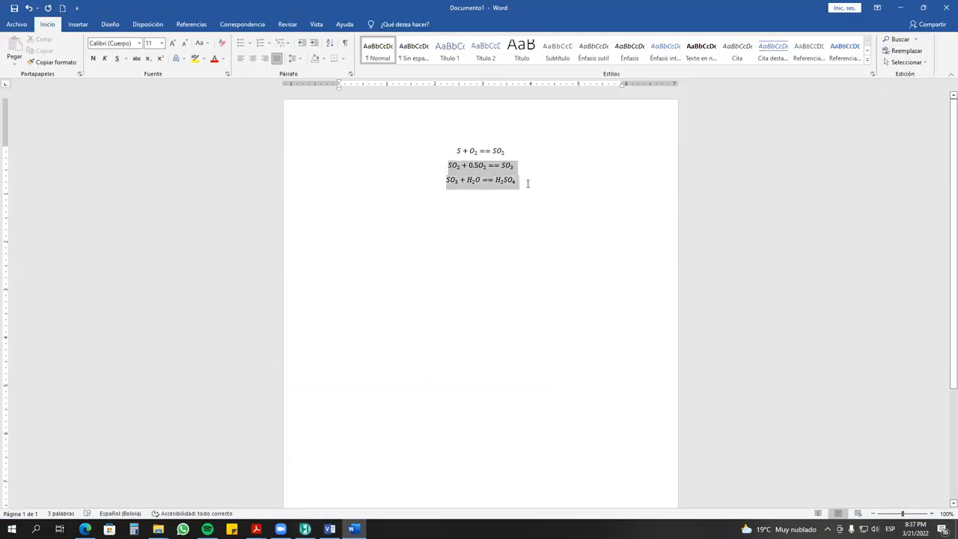
click(453, 169)
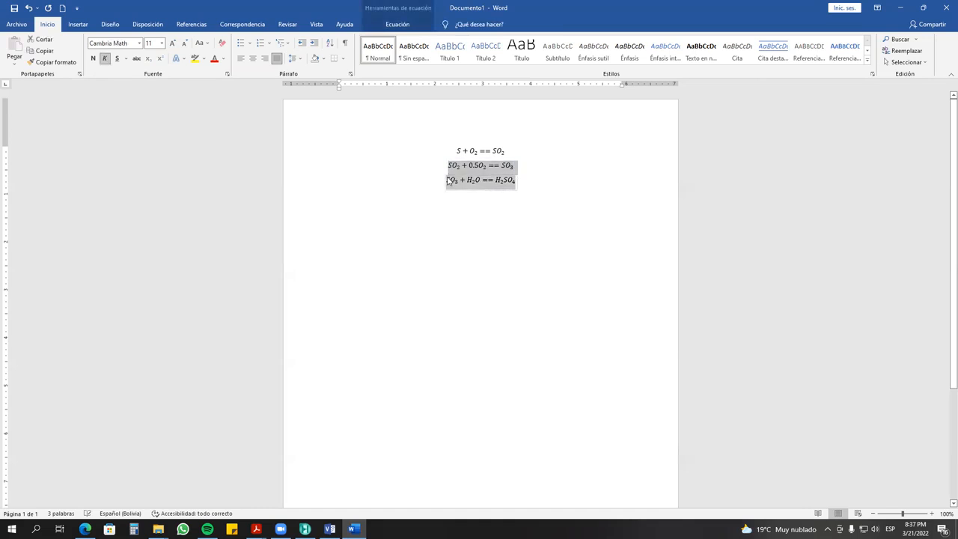
drag(452, 169, 452, 174)
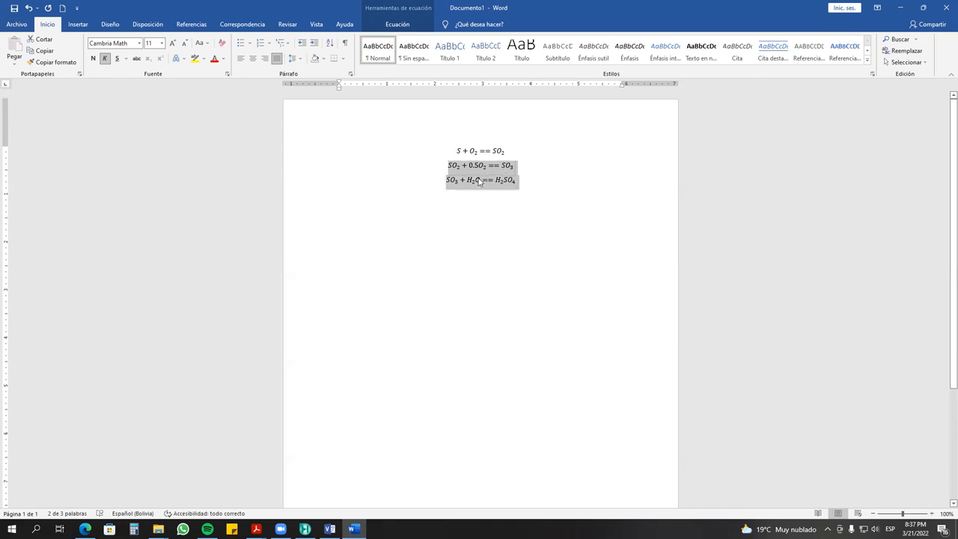
click(480, 187)
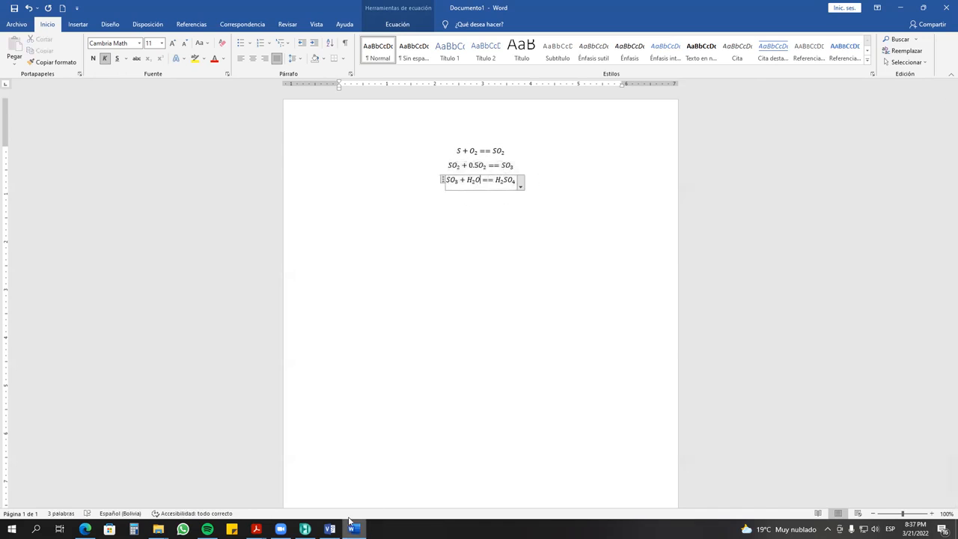
- Switch to Aspen HYSYS, create a component list and add the pure components SO2 and SO3
click(304, 529)
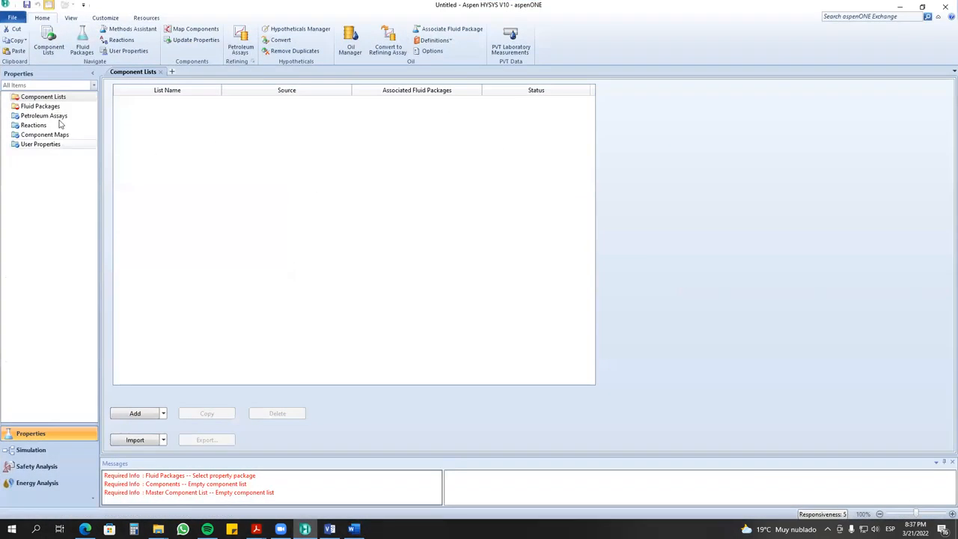
click(137, 414)
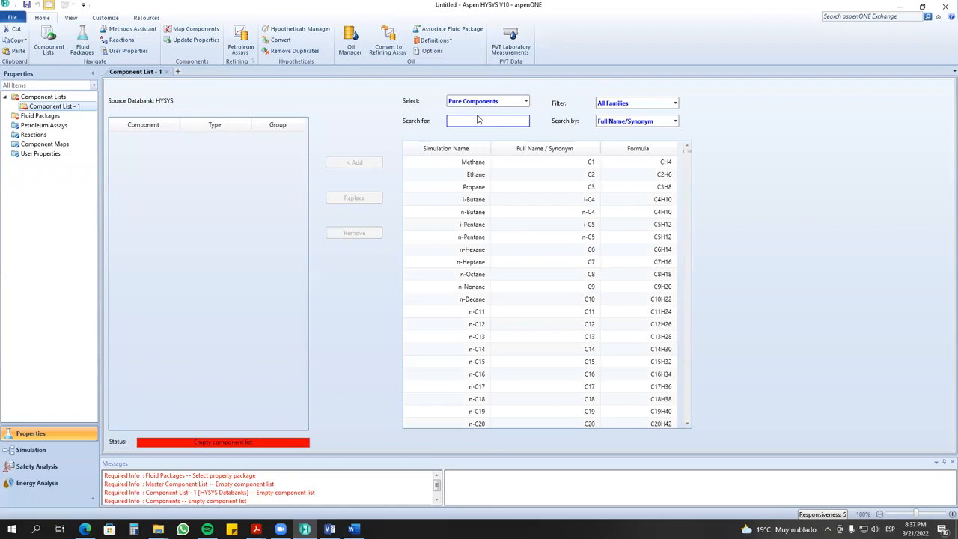
text(so2)
double_click(485, 162)
double_click(479, 122)
text(so3)
double_click(479, 163)
- Add the pure components H2O and H2SO4 to the component list
click(470, 120)
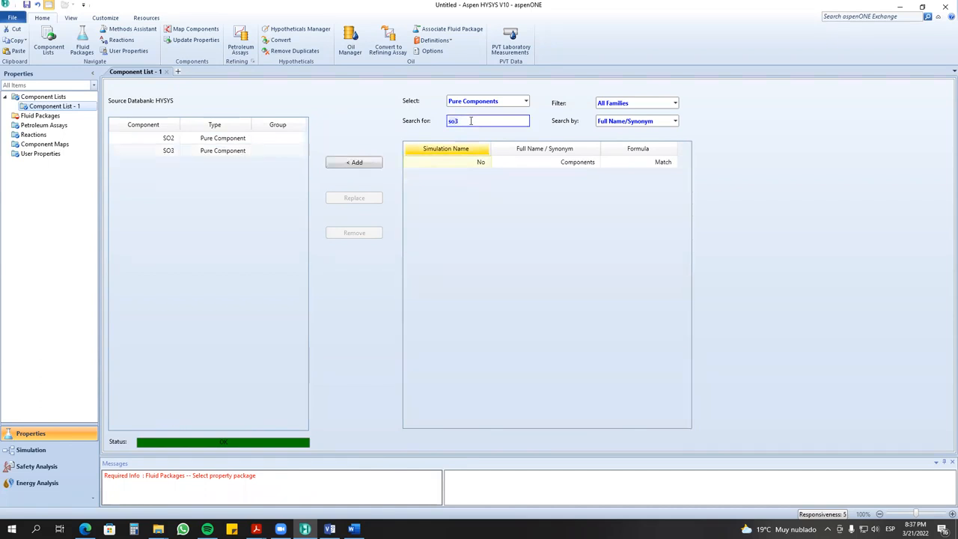
double_click(471, 121)
text(h2)
text(o)
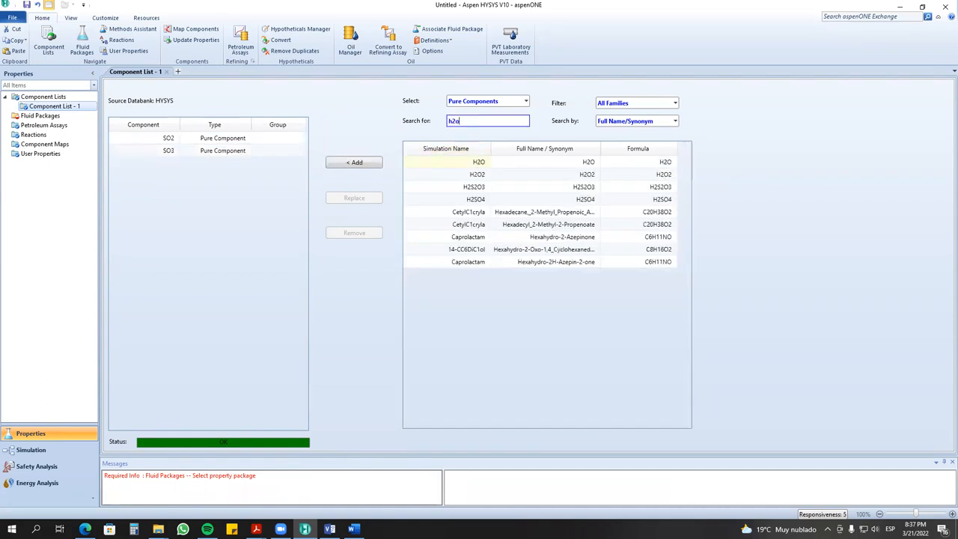
double_click(480, 163)
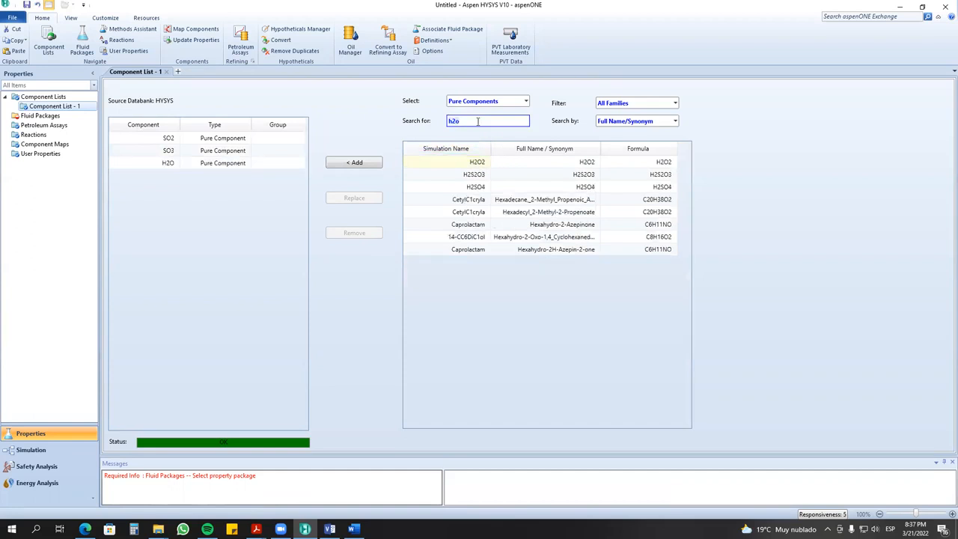
key(BackSpace)
key(BackSpace)
text(2so4)
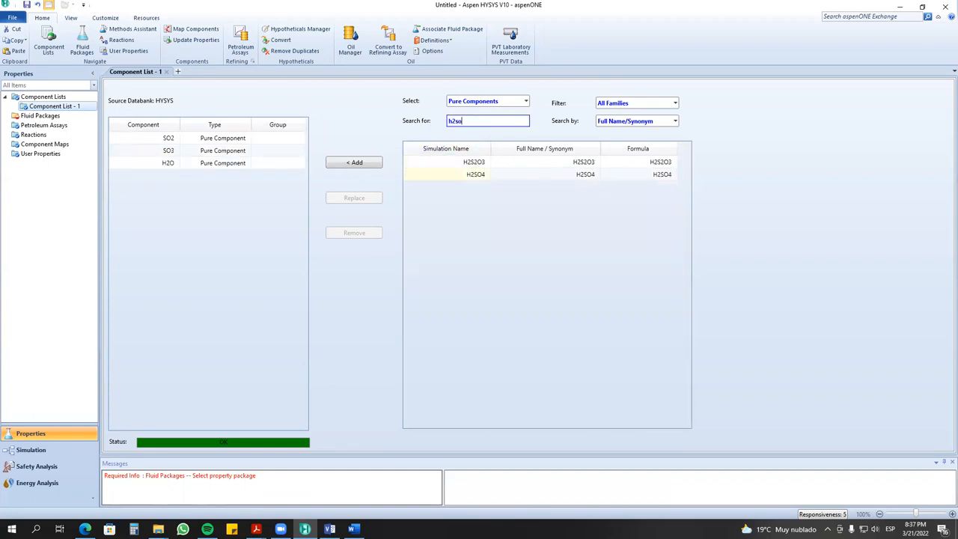
double_click(479, 162)
- Add Oxygen and Nitrogen to the component list and review the complete set of chosen components
click(477, 124)
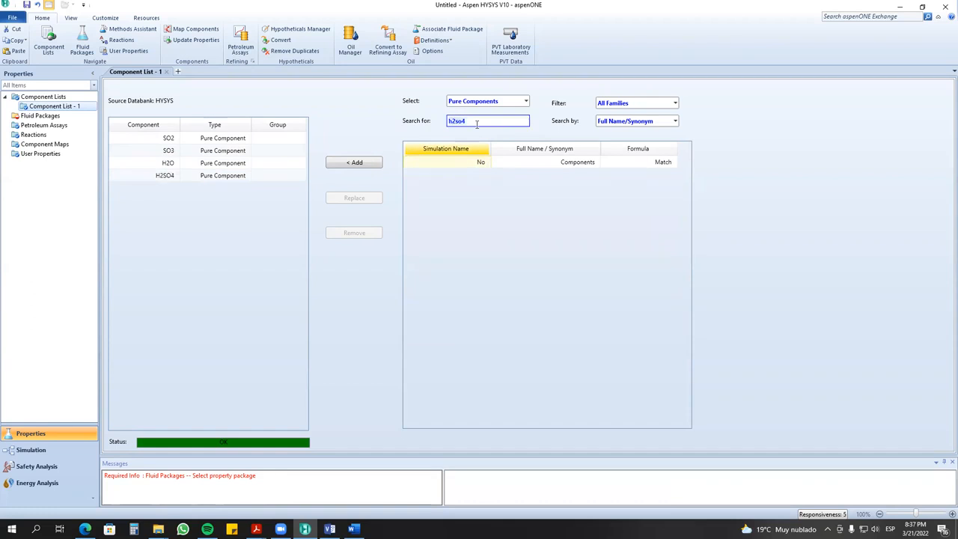
text(ox)
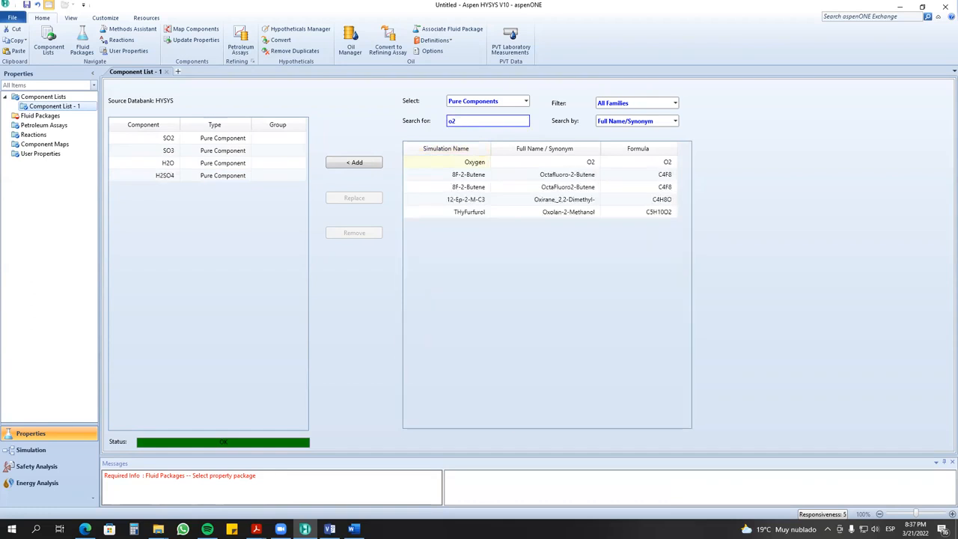
key(Return)
text(n)
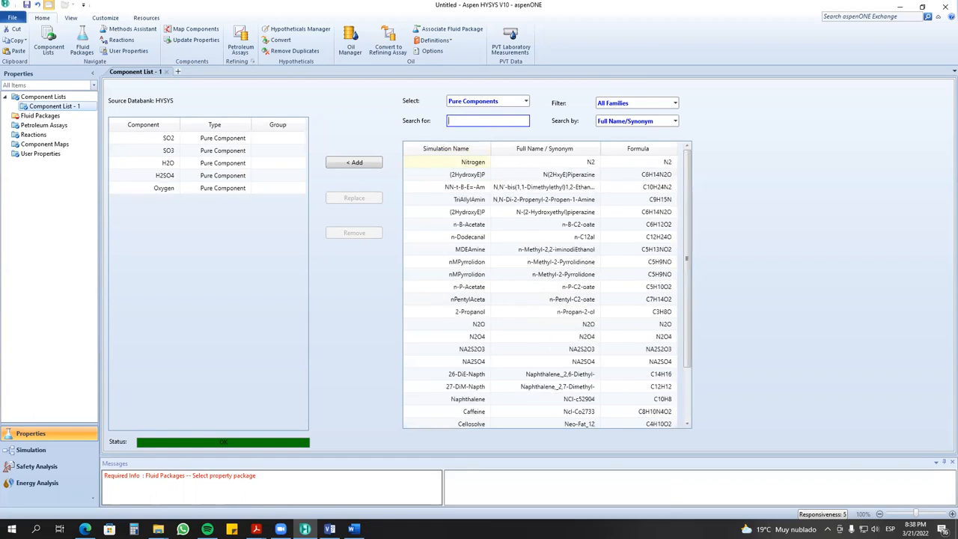
key(Return)
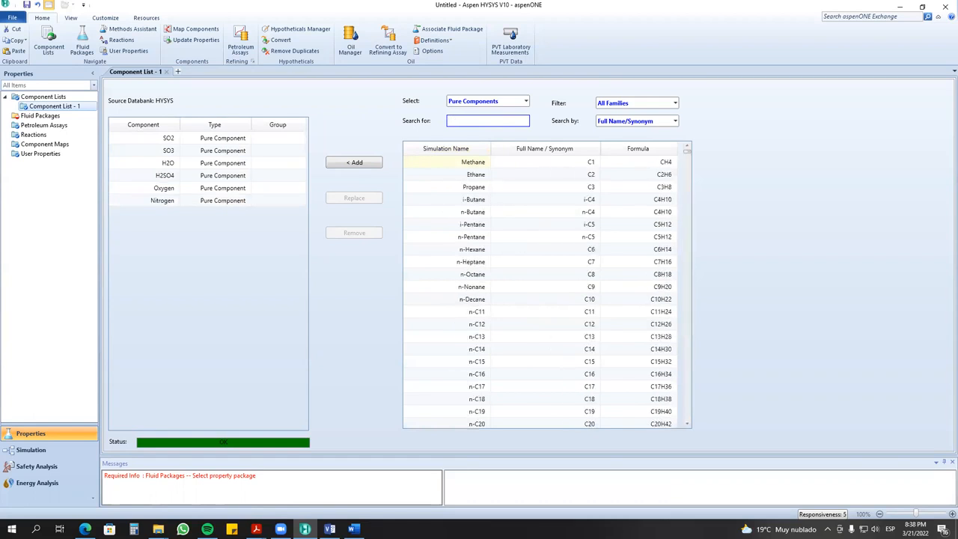
click(166, 142)
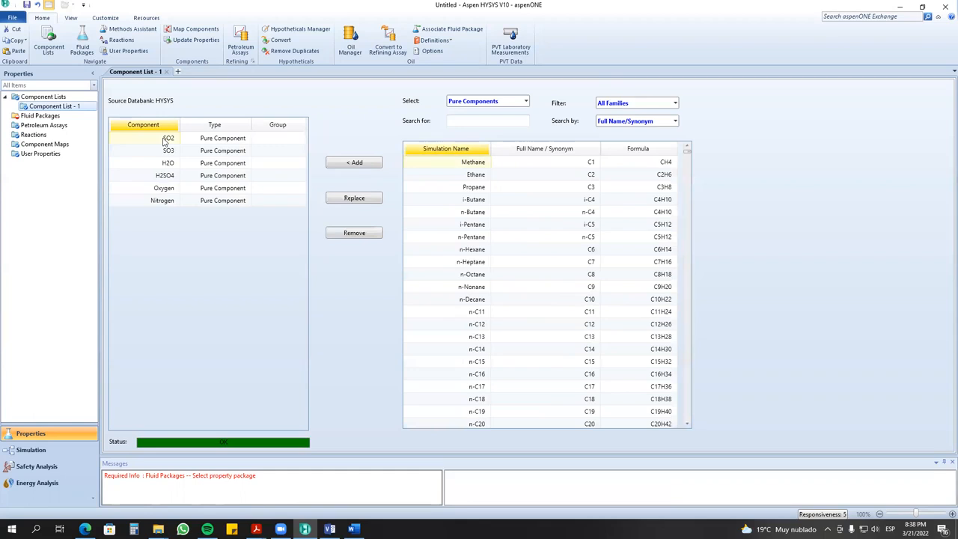
drag(166, 141, 169, 202)
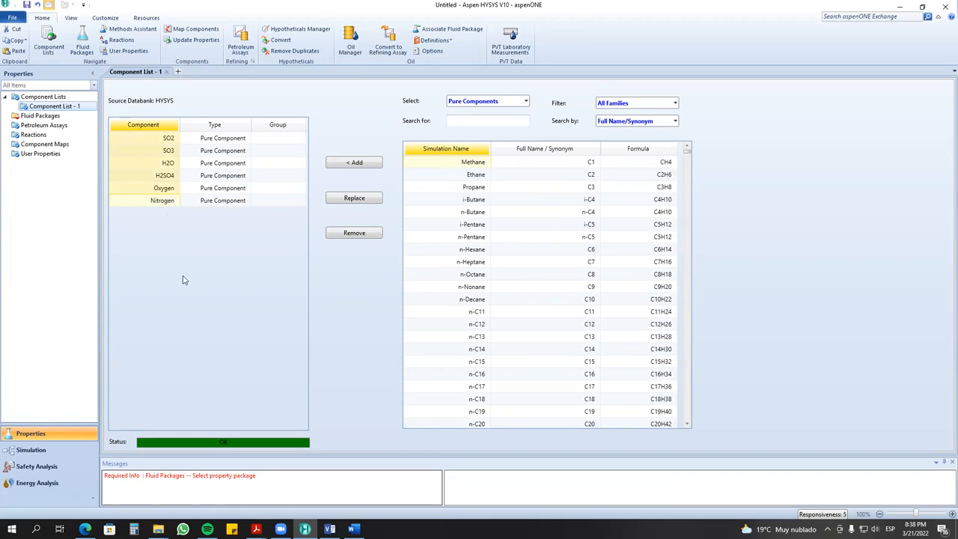
- Create a fluid package using General NRTL and estimate only its unknown binary coefficients with UNIFAC VLE
click(45, 116)
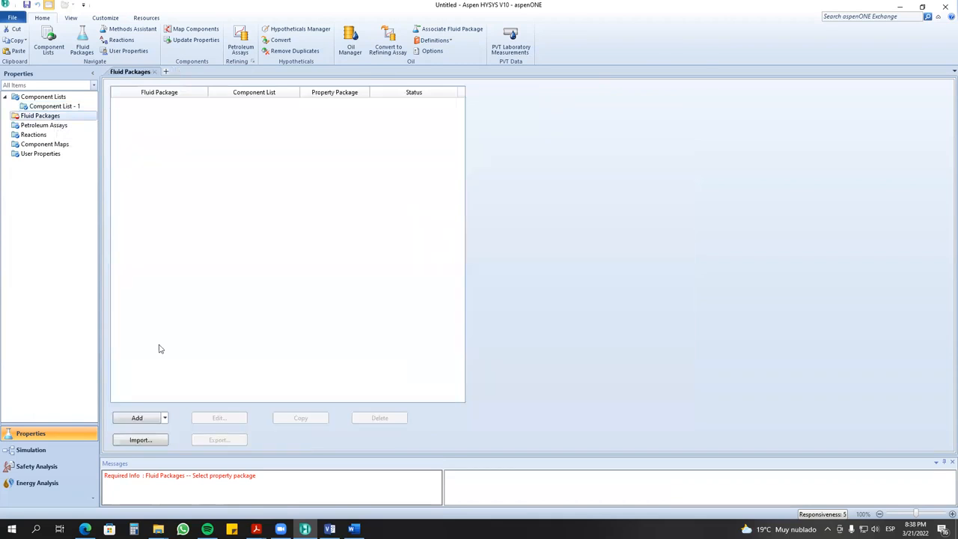
click(137, 417)
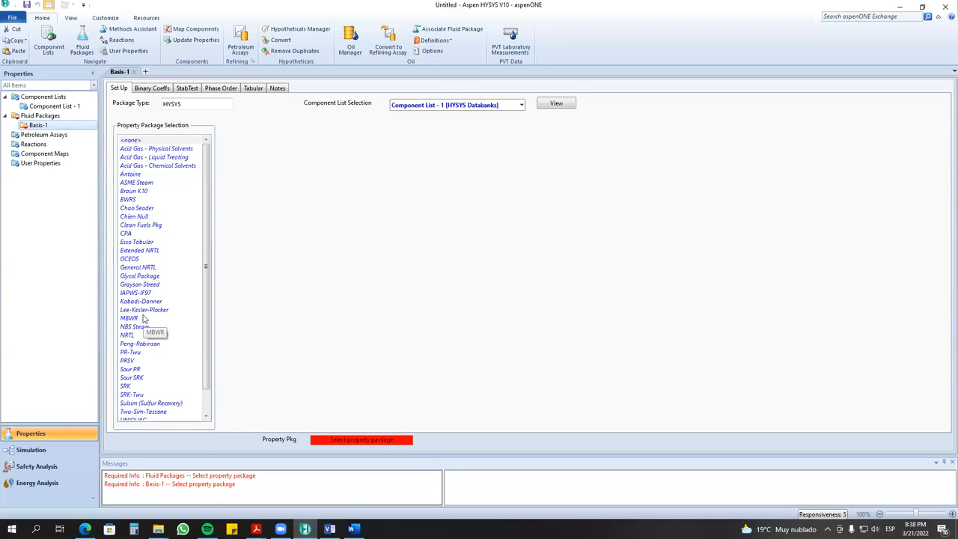
click(141, 268)
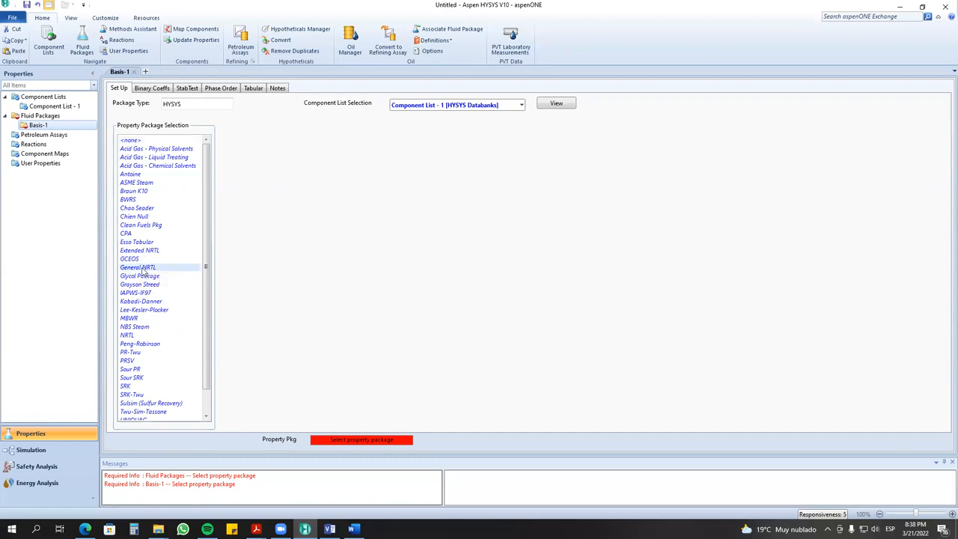
click(150, 89)
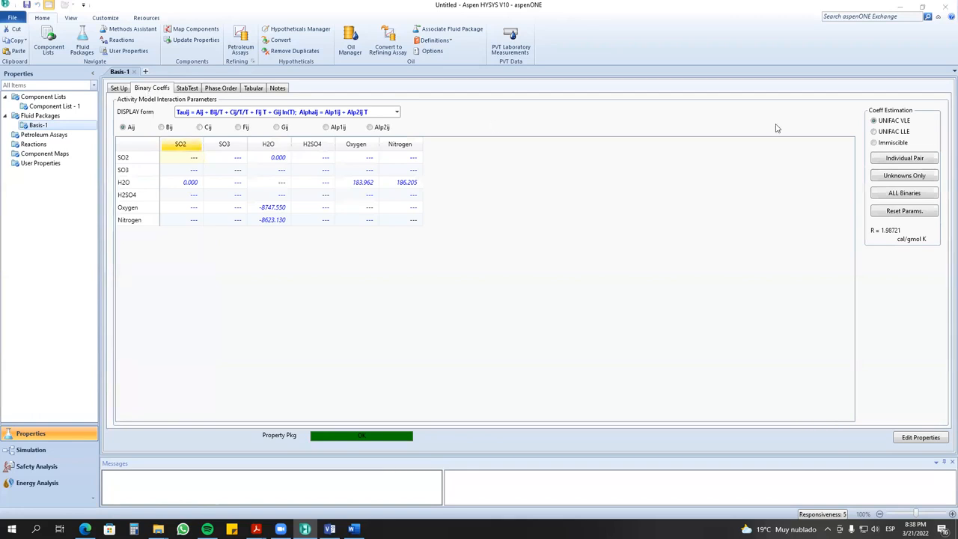
click(899, 175)
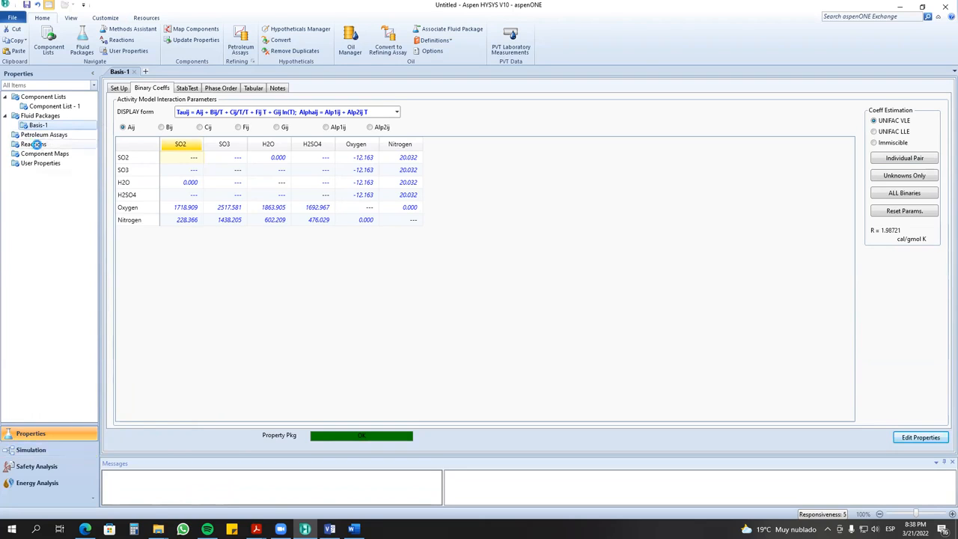
- Create a reaction set and attach it to the fluid package
click(37, 144)
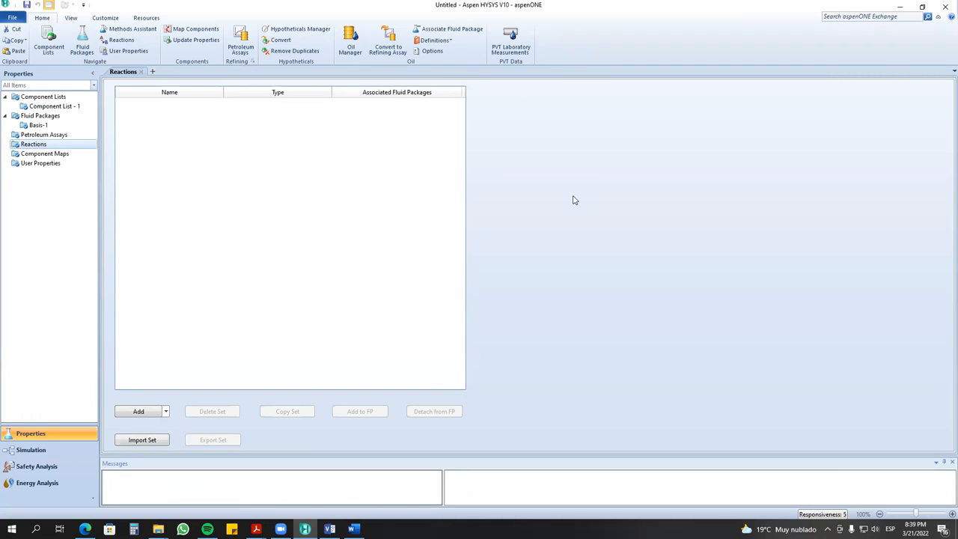
click(166, 412)
click(167, 412)
click(139, 413)
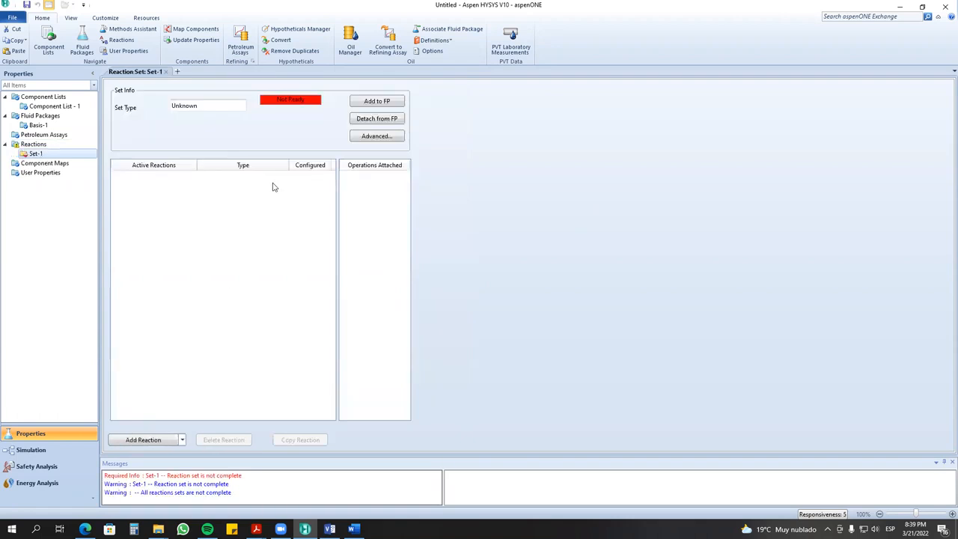
click(378, 102)
click(463, 331)
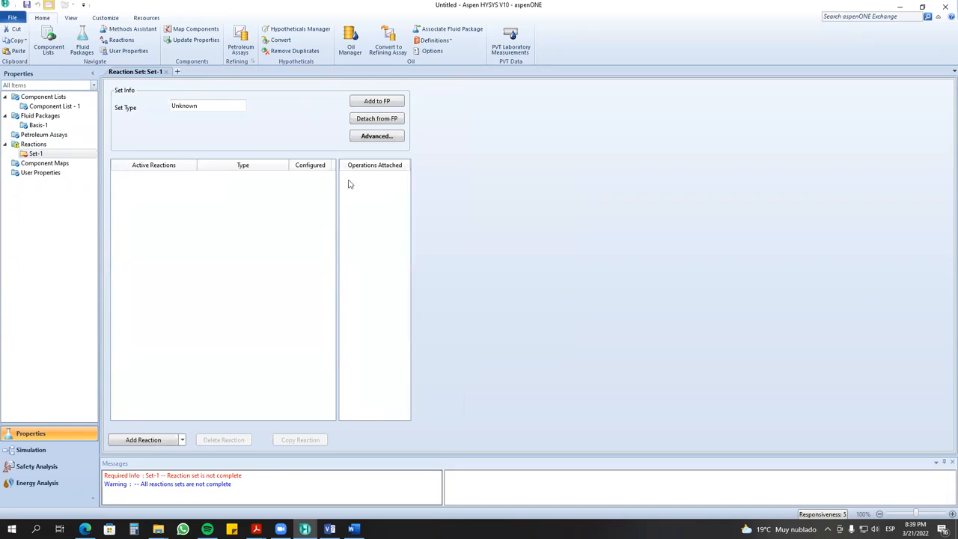
- Add an Equilibrium reaction from the Hysys source to the reaction set
click(181, 441)
click(181, 440)
click(136, 439)
click(440, 258)
click(455, 327)
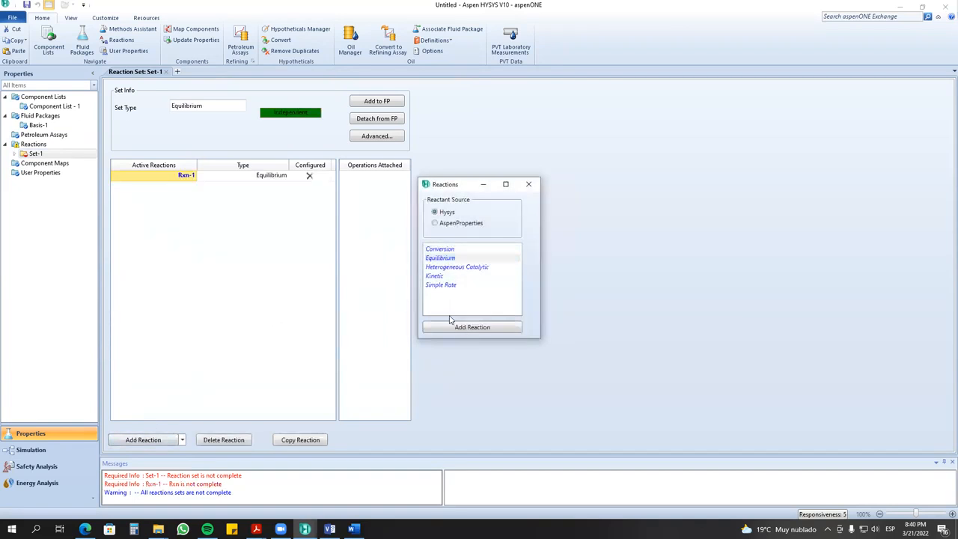
click(530, 185)
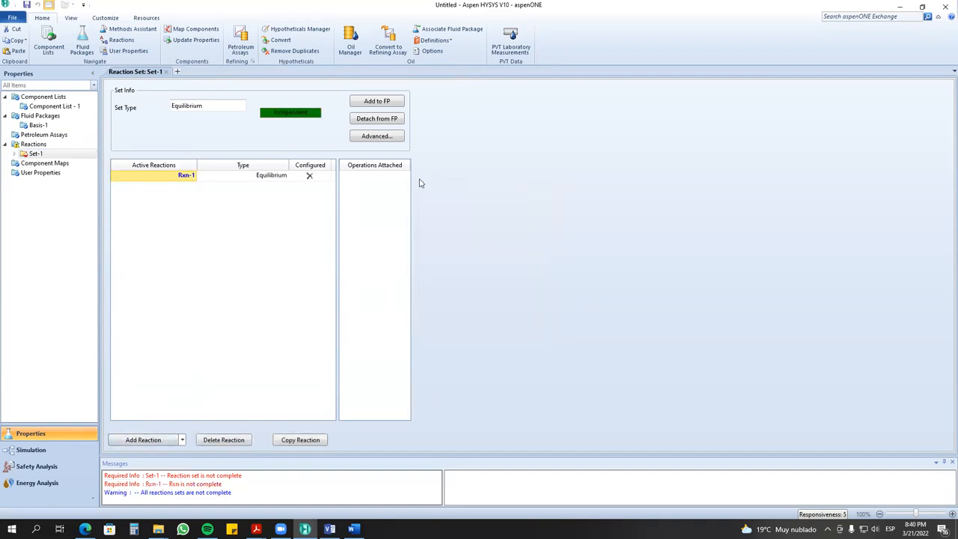
double_click(169, 178)
click(418, 85)
click(149, 440)
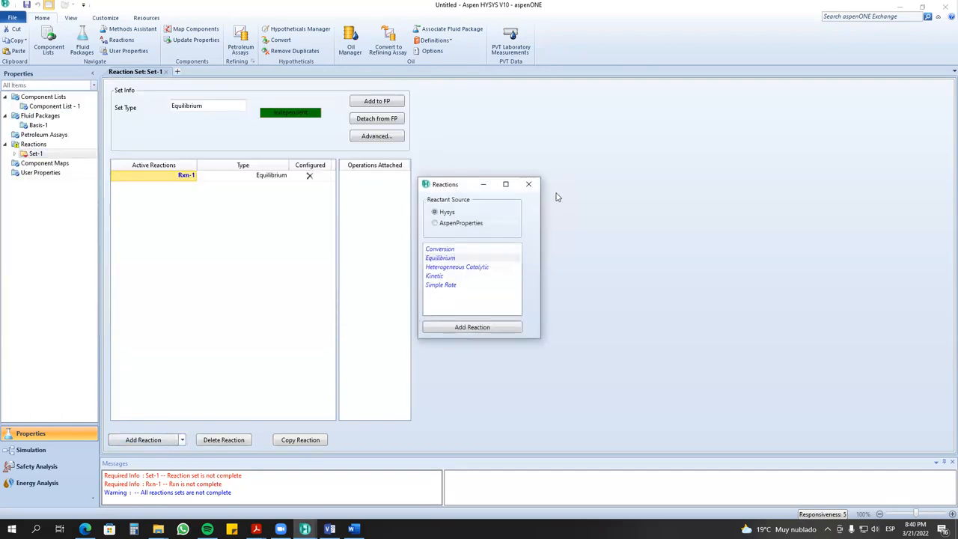
click(529, 184)
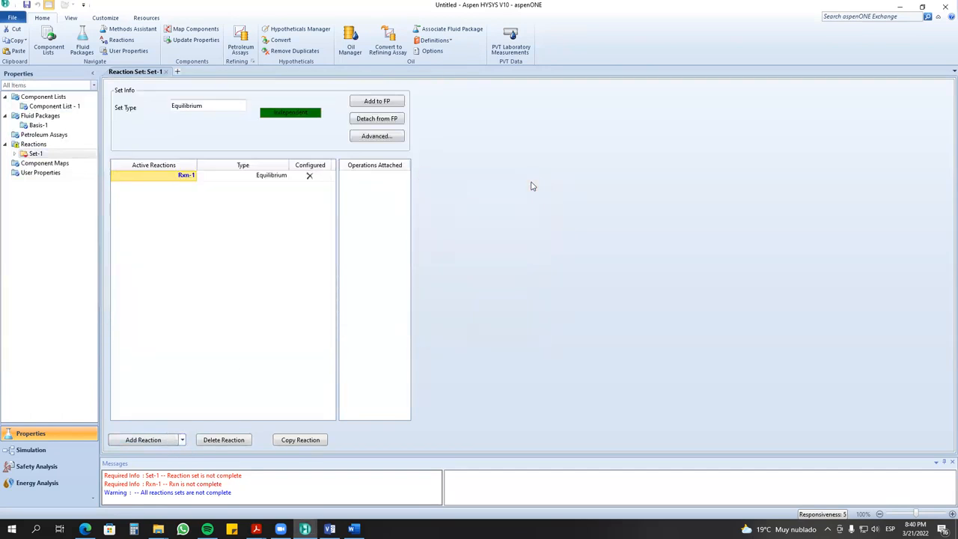
- Open the equilibrium reaction and enter SO2, Oxygen and SO3 as its stoichiometry components
double_click(193, 178)
click(127, 160)
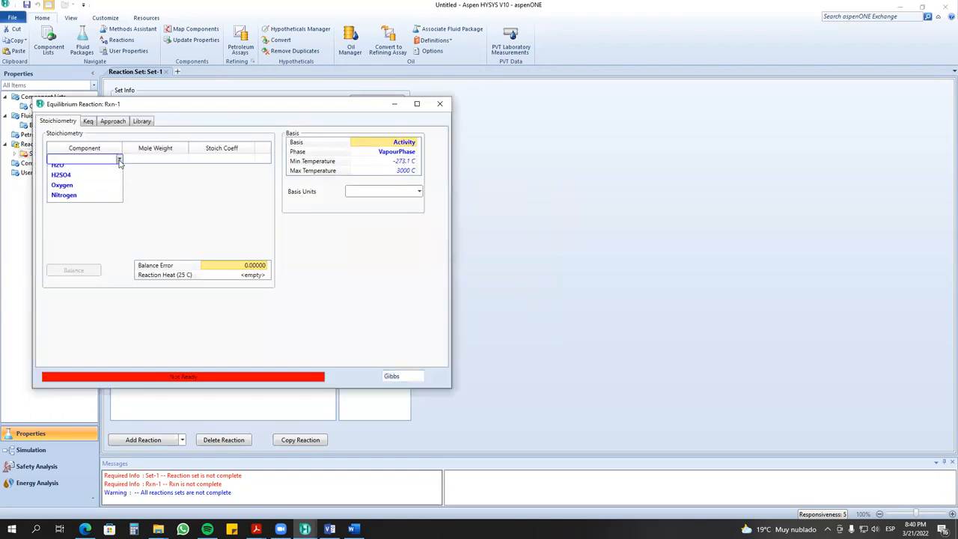
click(108, 172)
click(117, 169)
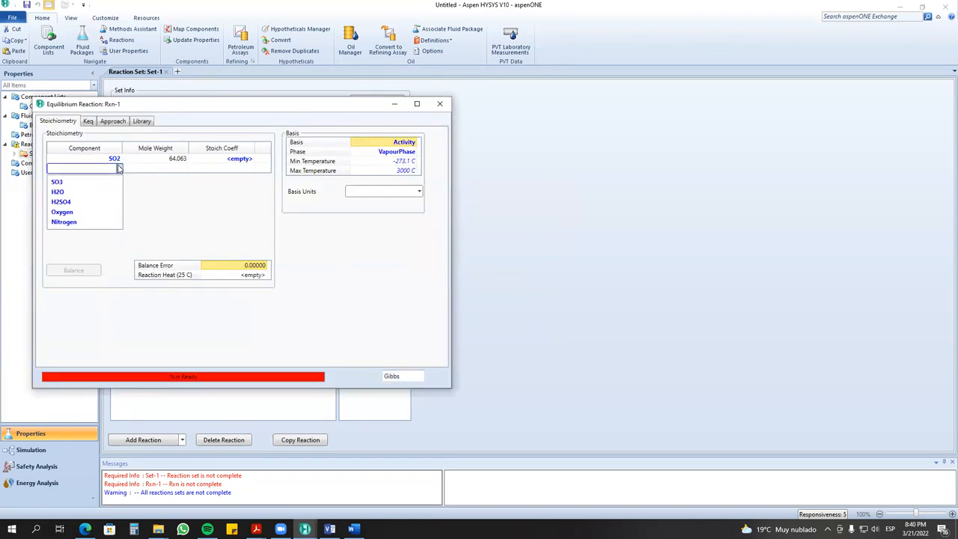
click(98, 212)
click(119, 178)
click(101, 191)
- Set the stoichiometric coefficients to -1 for SO2 and 1 for SO3
click(226, 161)
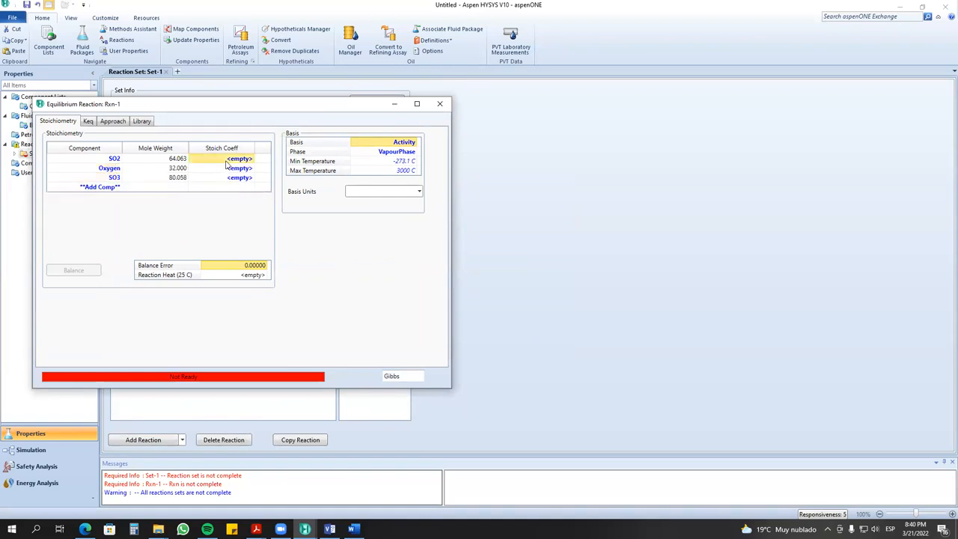
text(-1)
key(Return)
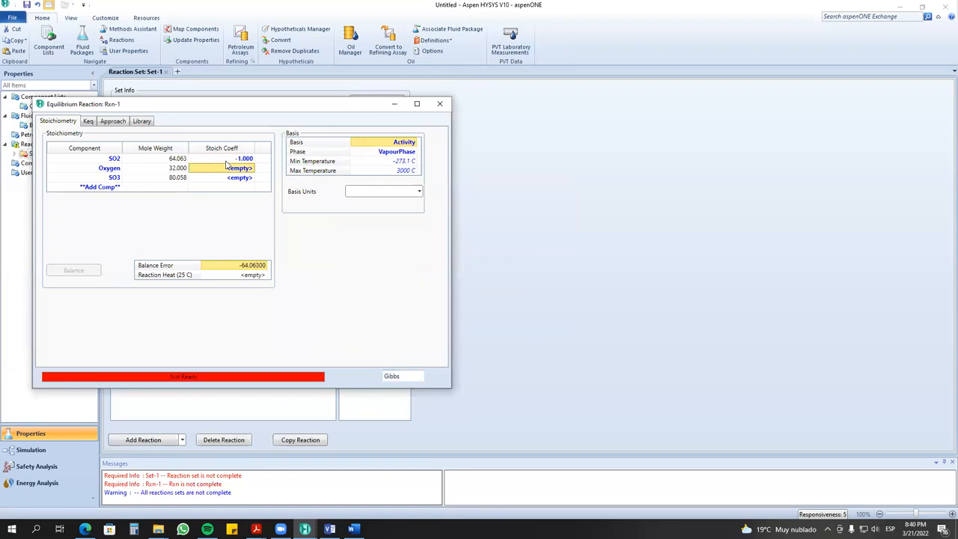
key(Down)
text(1)
key(Return)
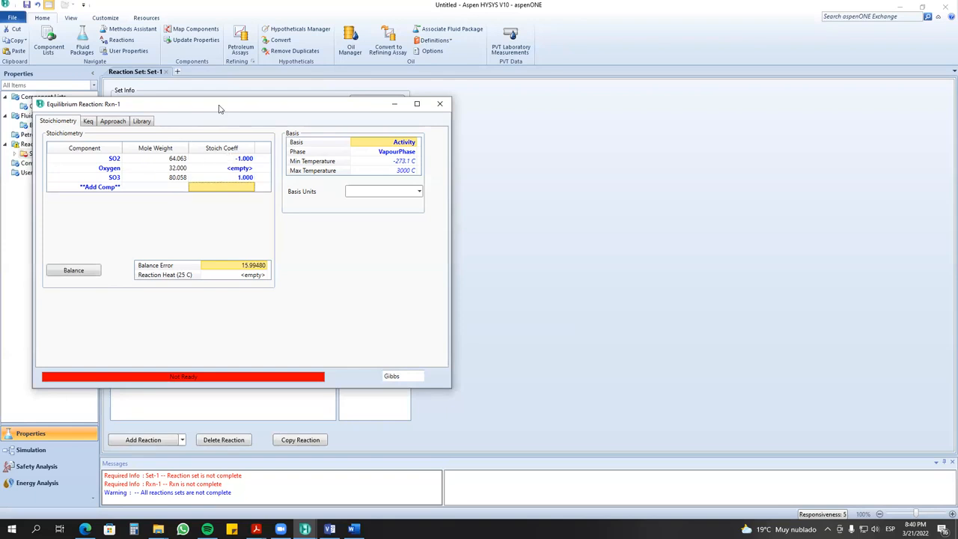
- Balance the reaction so that Oxygen gets a stoichiometric coefficient of -0.5
drag(217, 110, 319, 130)
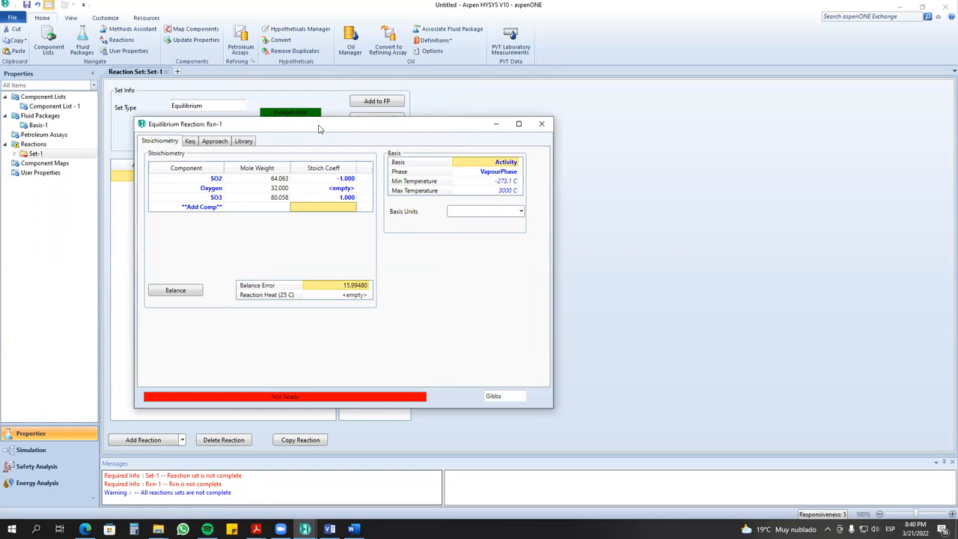
click(545, 227)
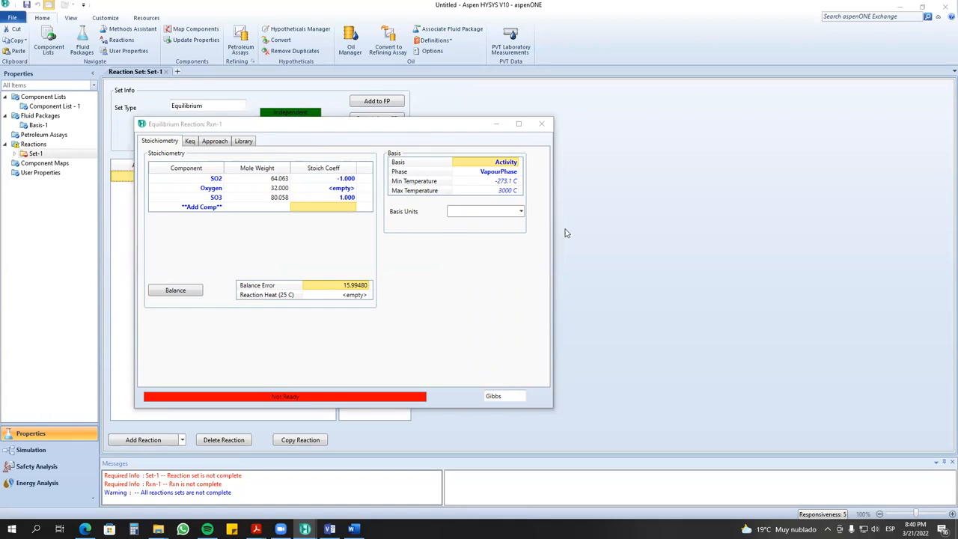
click(338, 180)
click(344, 196)
click(345, 184)
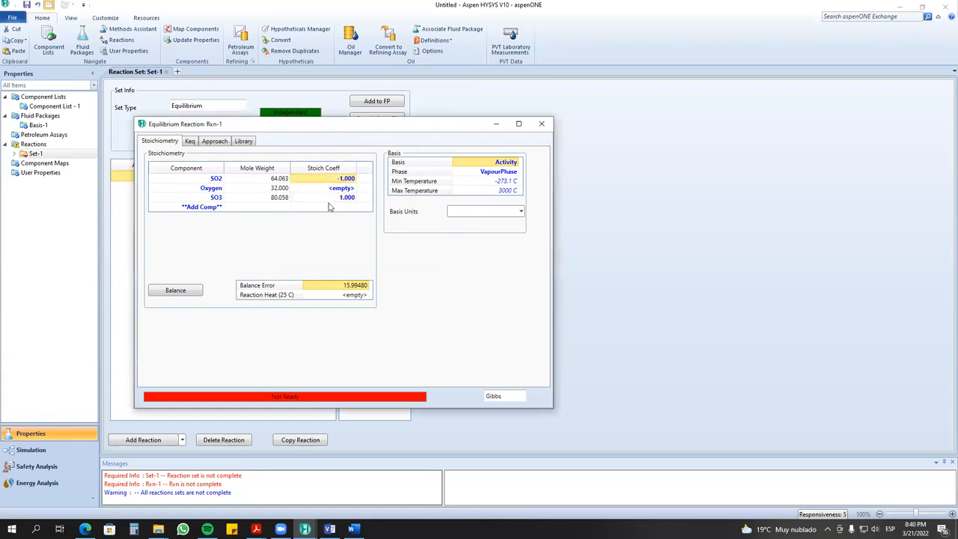
click(330, 190)
click(191, 292)
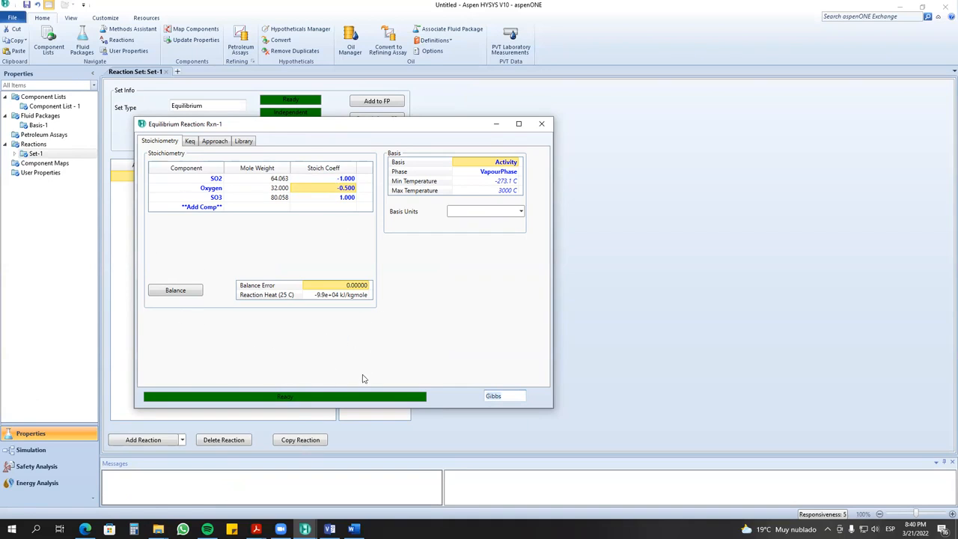
- Examine the reaction's equilibrium constant source and its stoichiometry, and close the reaction
click(190, 143)
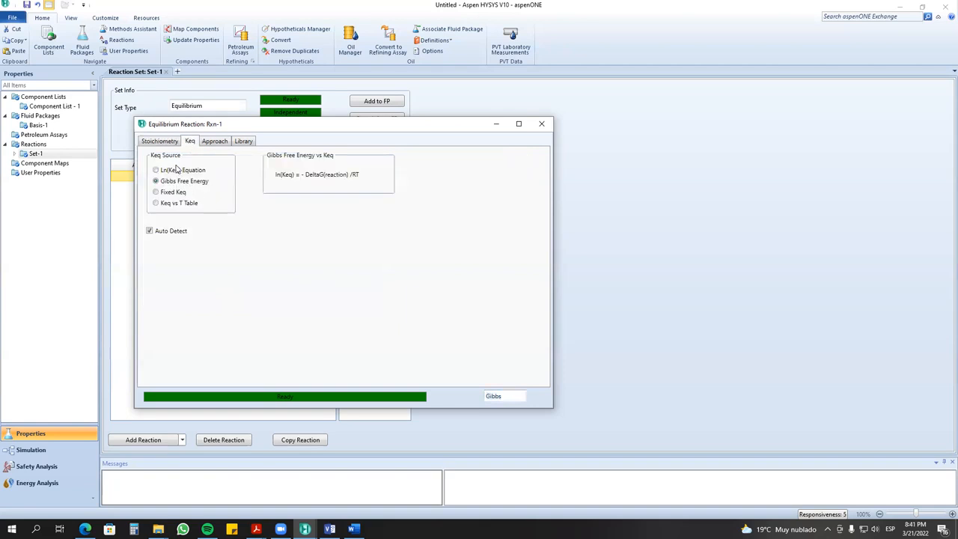
click(175, 143)
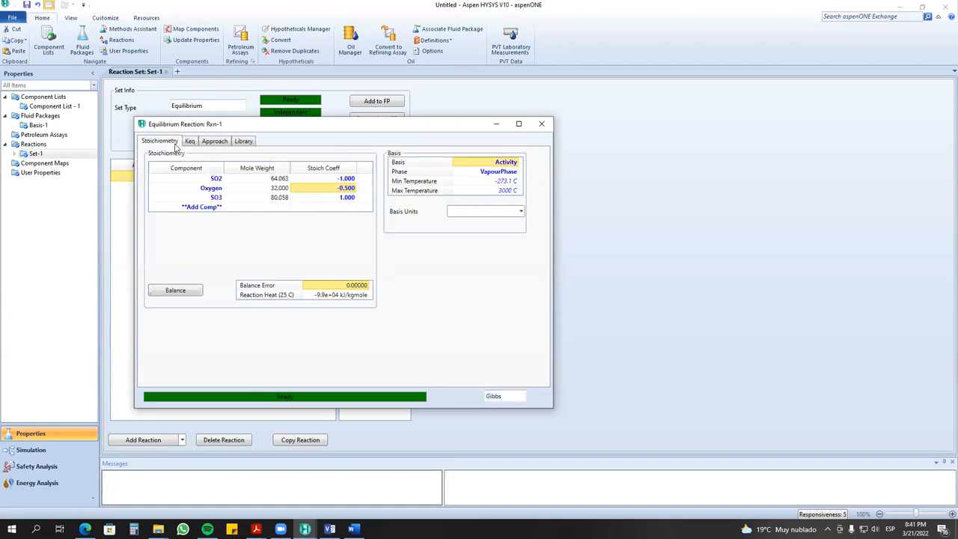
click(206, 188)
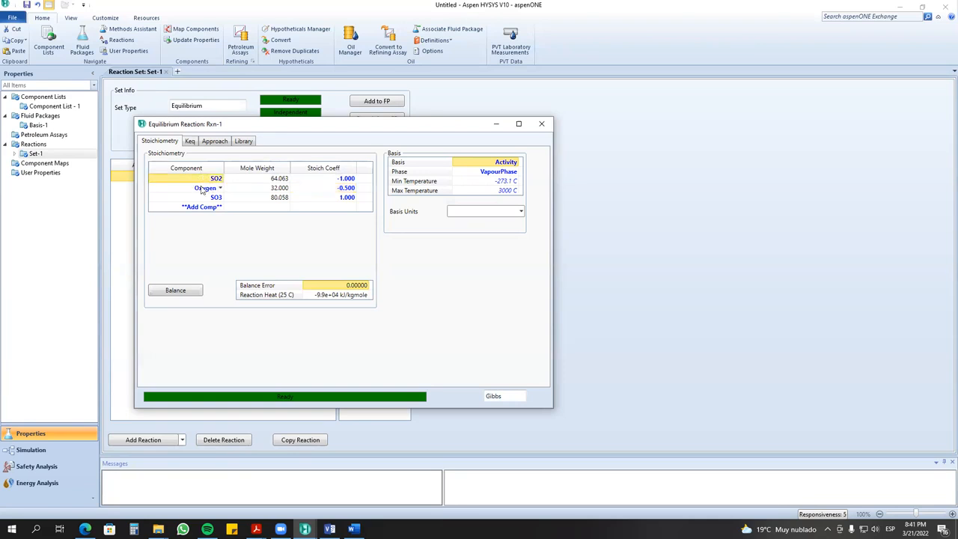
click(211, 179)
drag(333, 179, 327, 201)
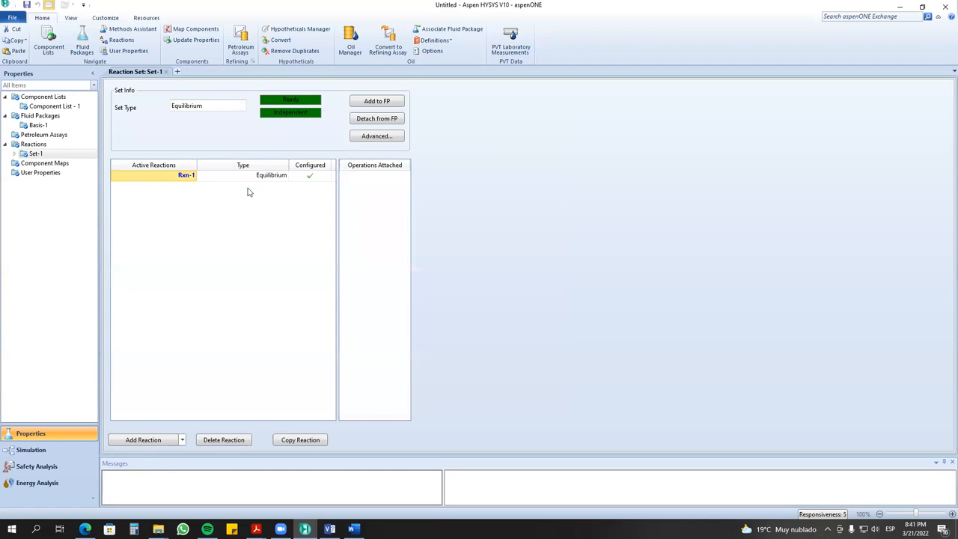
- Add a second HYSYS equilibrium reaction to the reaction set and open it for editing
click(143, 440)
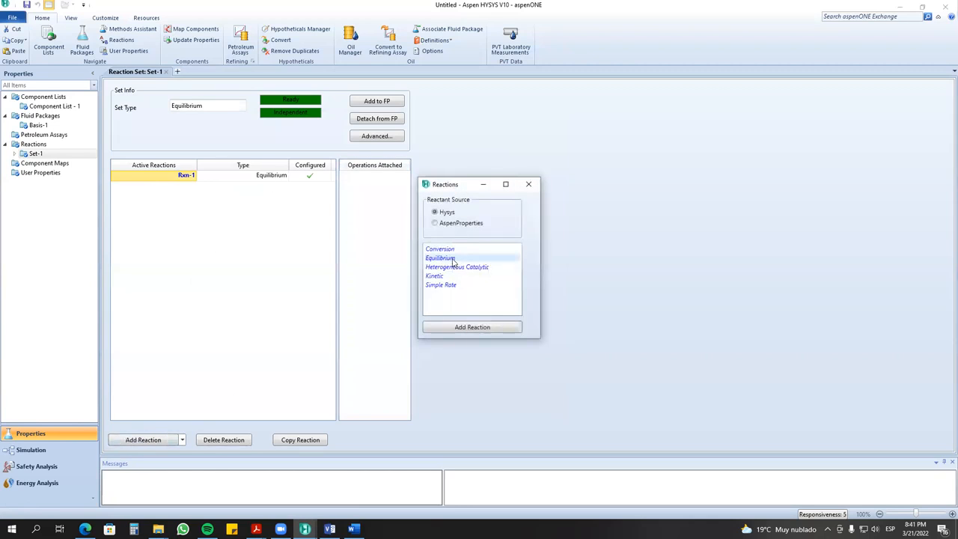
click(472, 327)
click(529, 184)
double_click(186, 185)
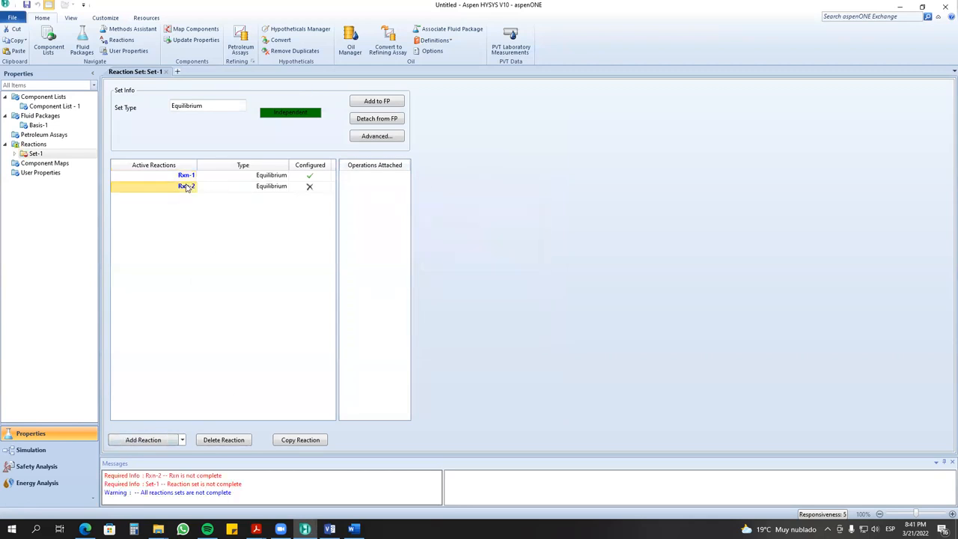
- Enter SO3, H2O and H2SO4 as the second reaction's stoichiometry components
click(139, 182)
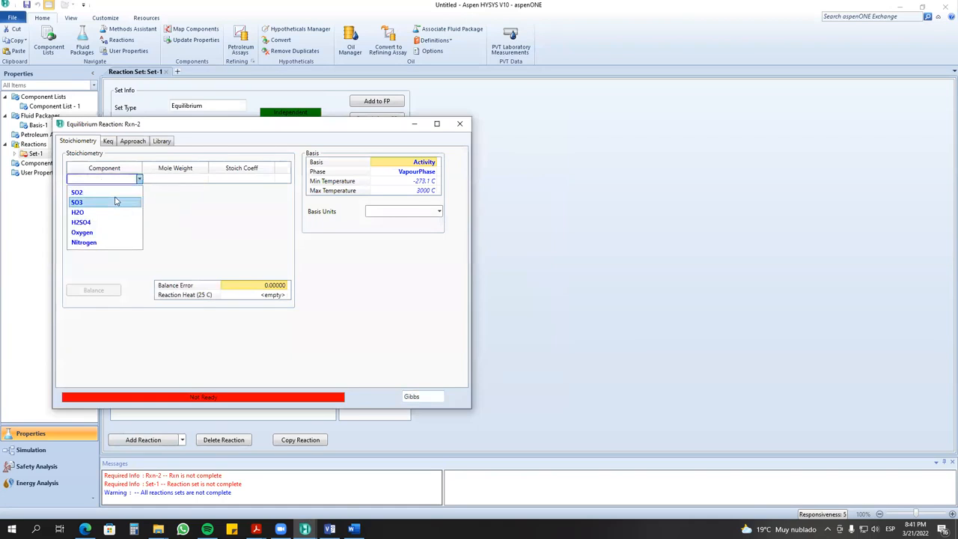
click(116, 200)
click(139, 189)
click(128, 212)
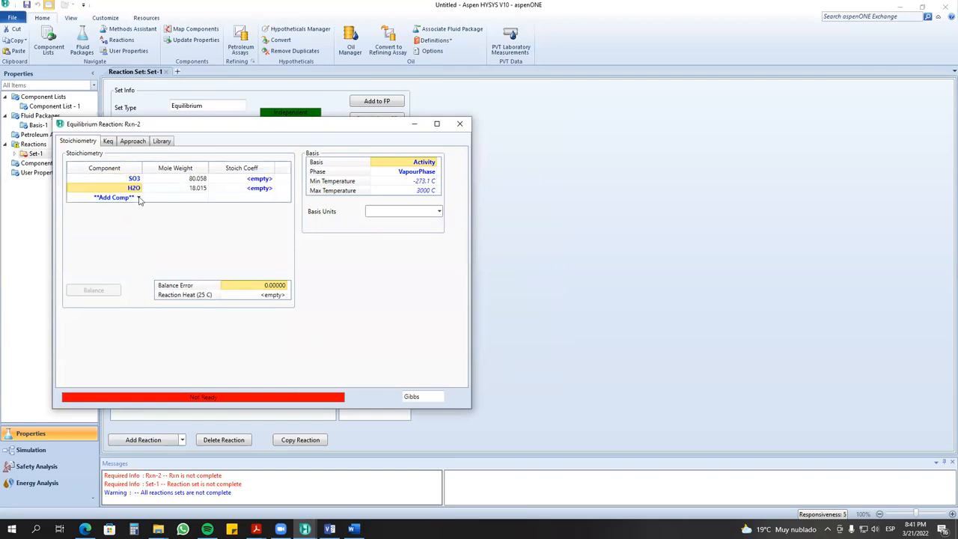
click(139, 198)
click(125, 223)
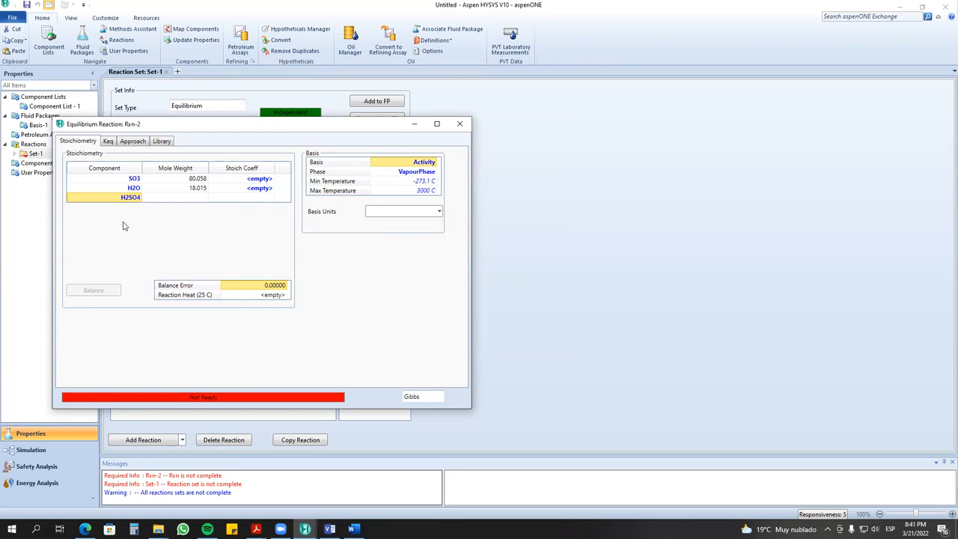
- Set the stoichiometric coefficients of SO3 and H2O to -1 each
click(133, 180)
click(238, 181)
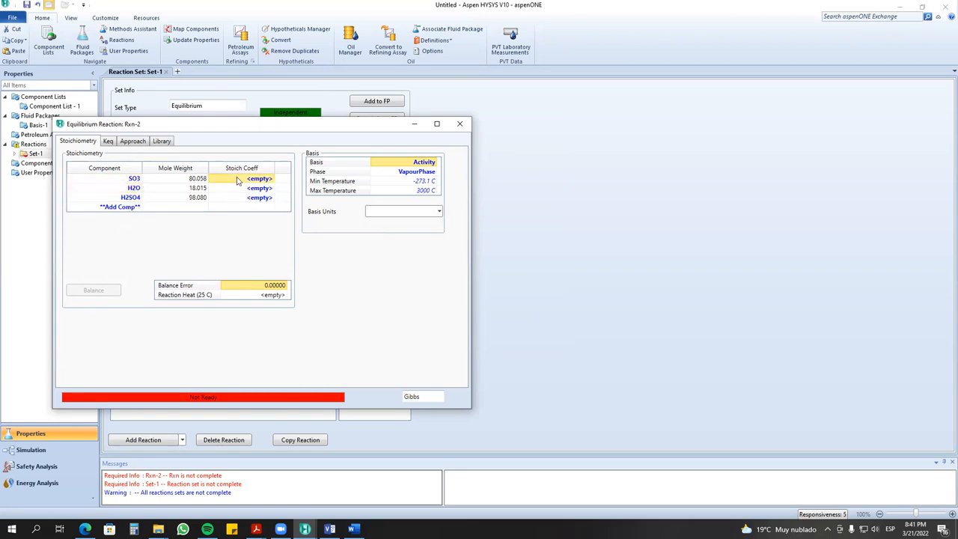
text(-1)
key(Return)
text(-1)
key(Return)
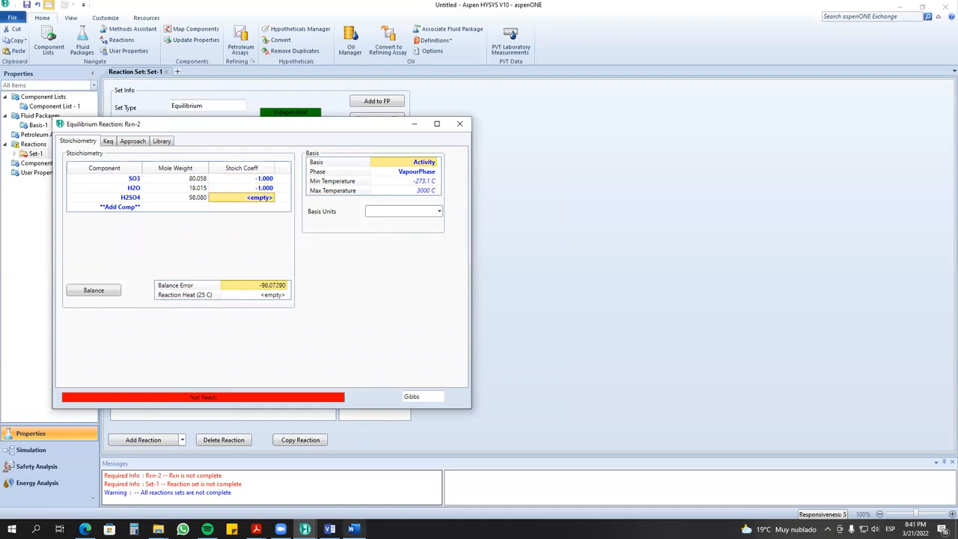
- Check the third equation in the Word document and balance the HYSYS reaction so that H2SO4 gets a coefficient of 1
click(353, 530)
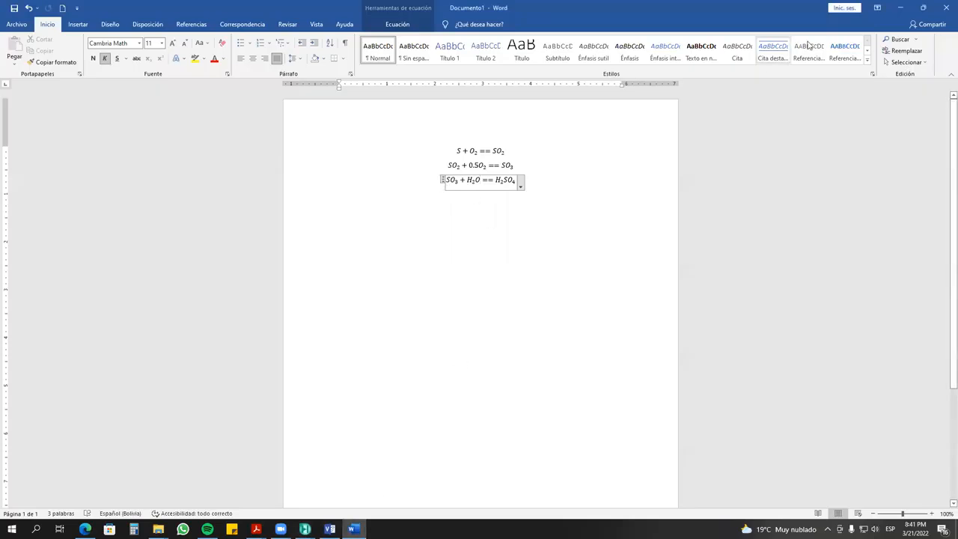
click(901, 8)
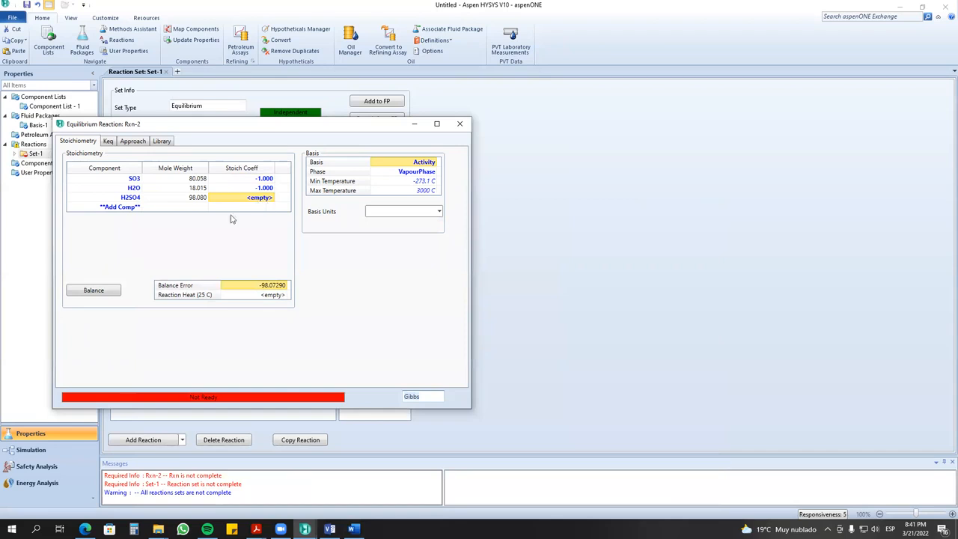
click(112, 289)
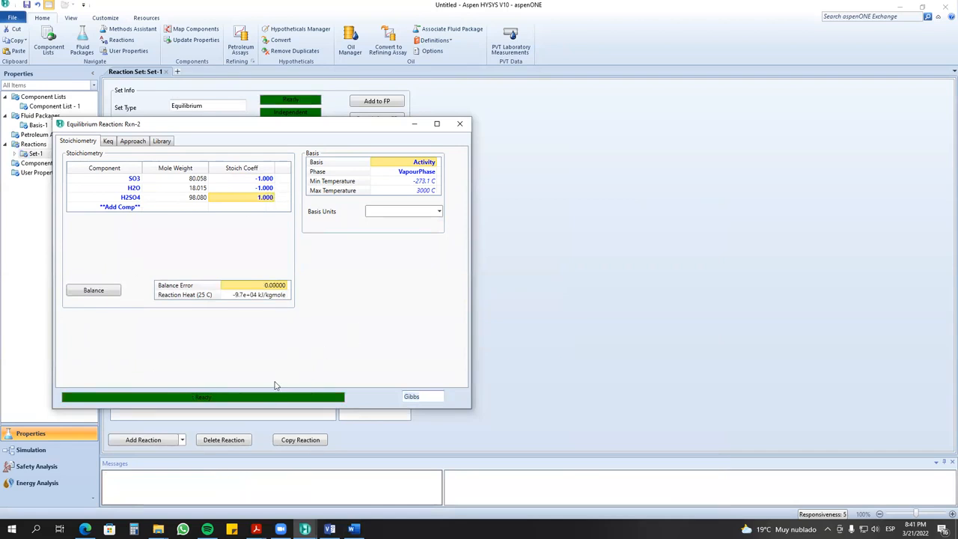
- Keep VapourPhase as the reaction phase, check the equilibrium constant source, and close the reaction
click(412, 172)
click(432, 171)
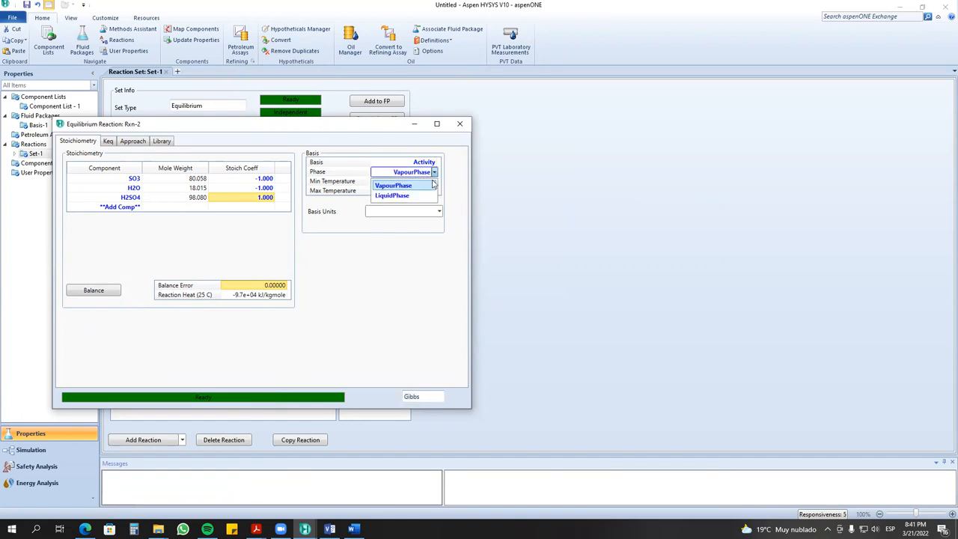
click(439, 186)
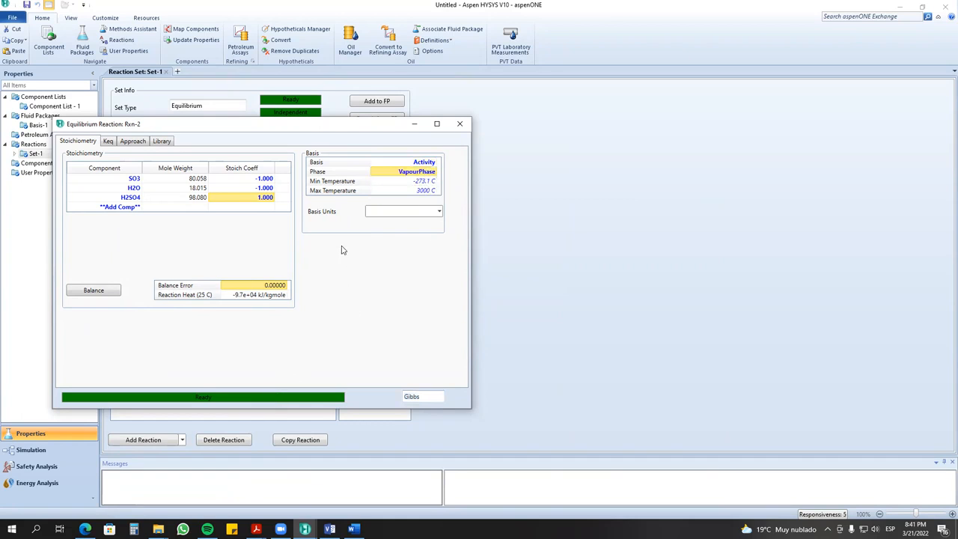
click(112, 142)
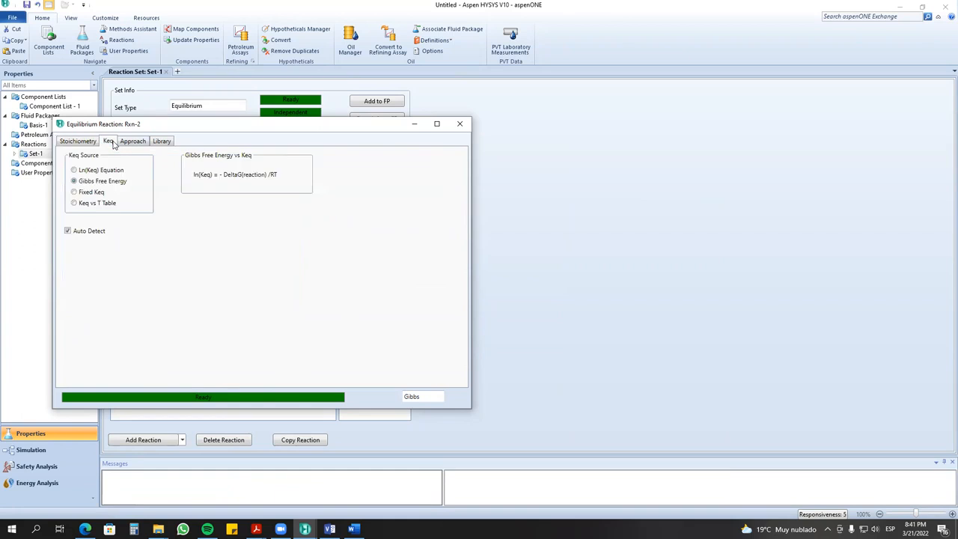
click(460, 124)
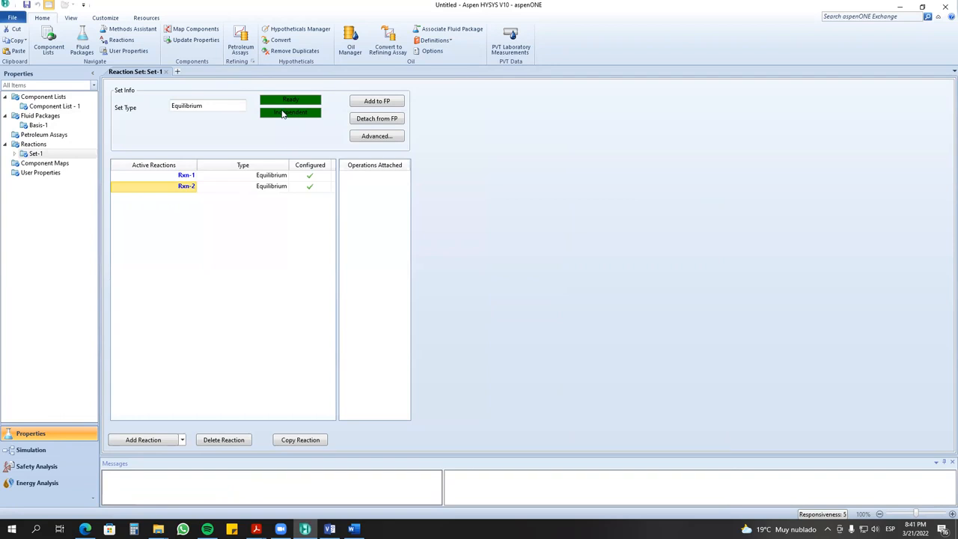
- Review the component list, the fluid package's property package selection and the reaction set before leaving the properties environment
click(30, 105)
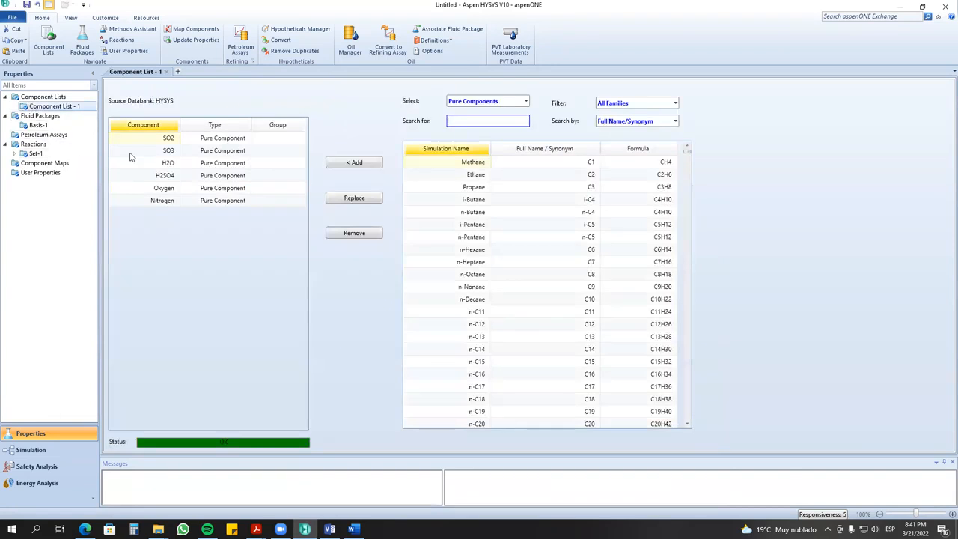
shift+click(155, 198)
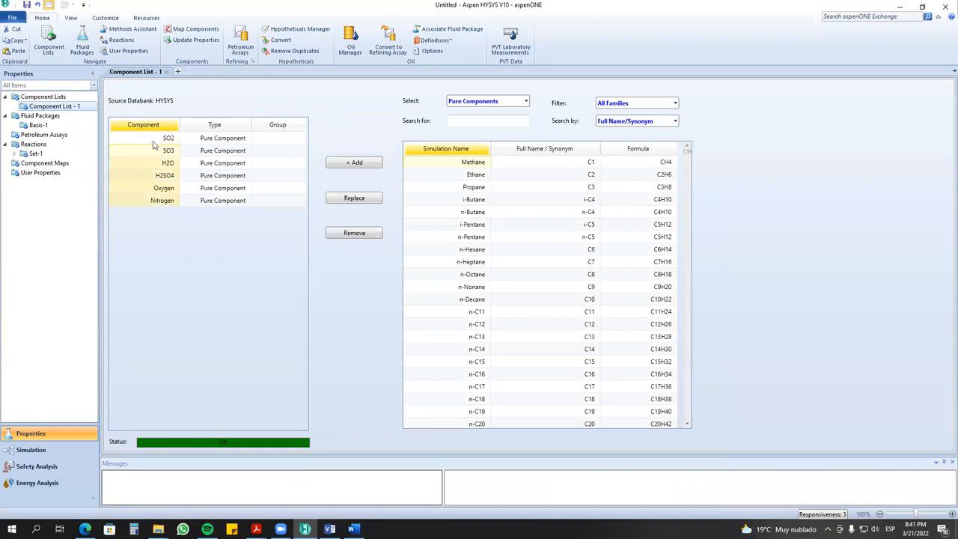
click(33, 125)
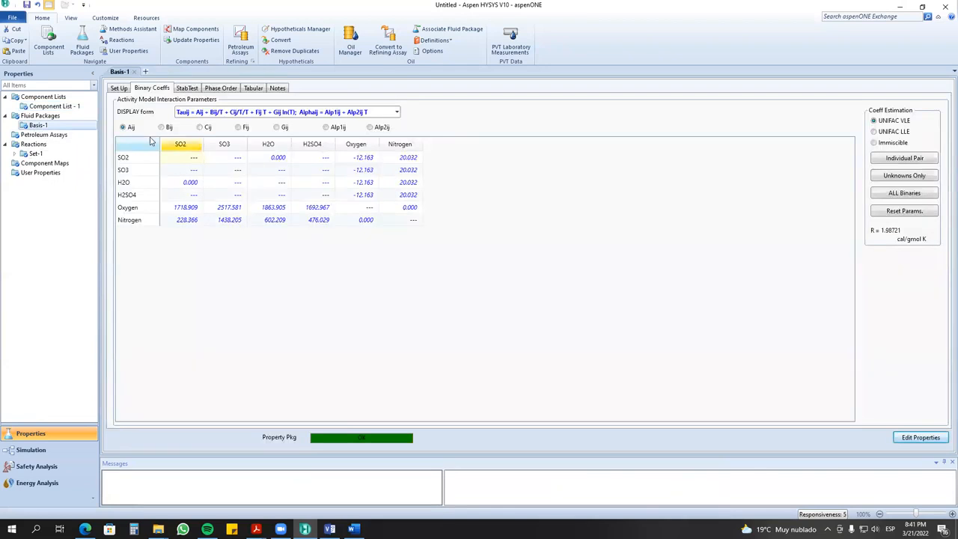
click(118, 88)
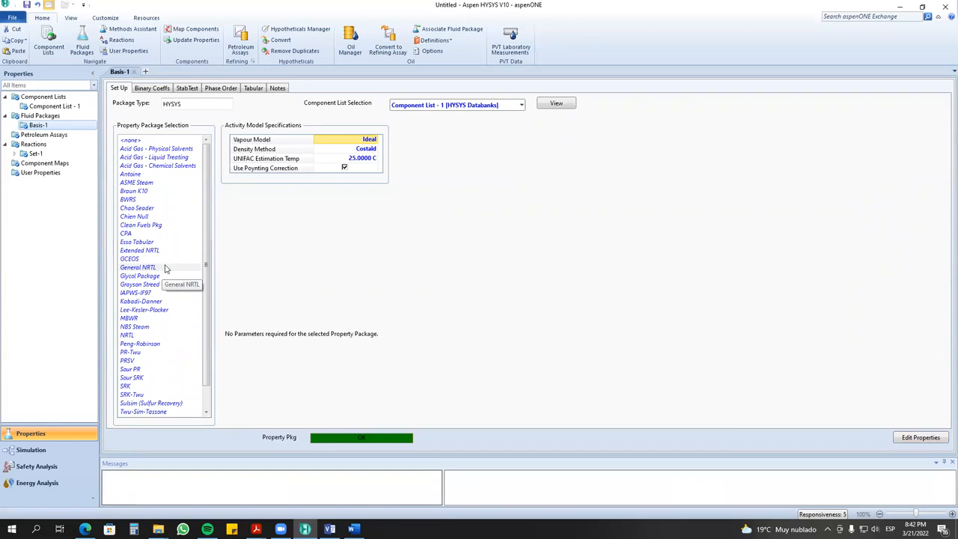
scroll(175, 311, down, 1)
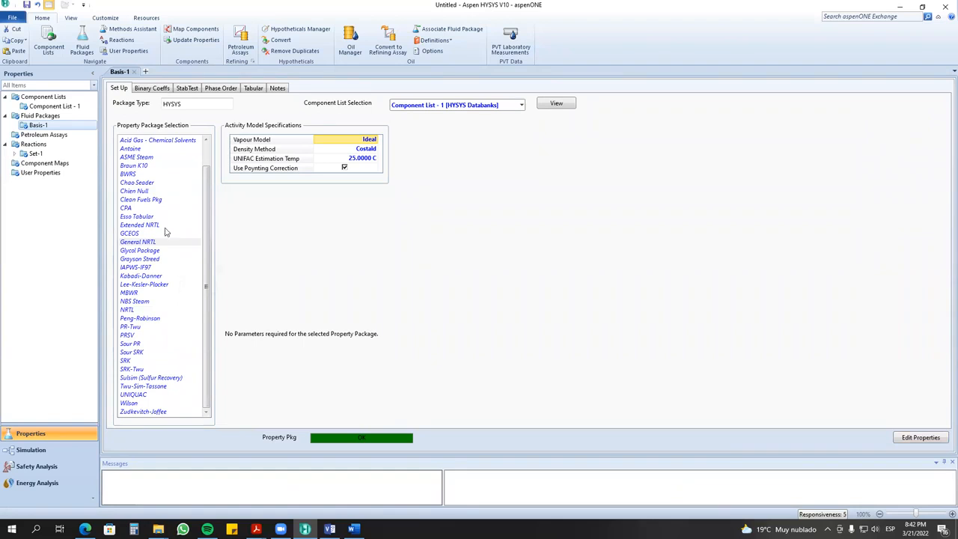
click(52, 153)
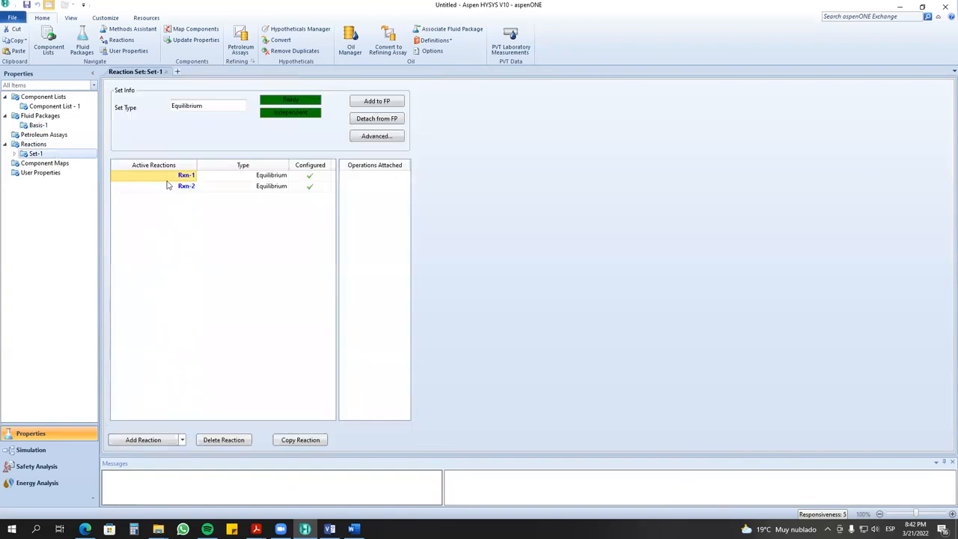
click(56, 147)
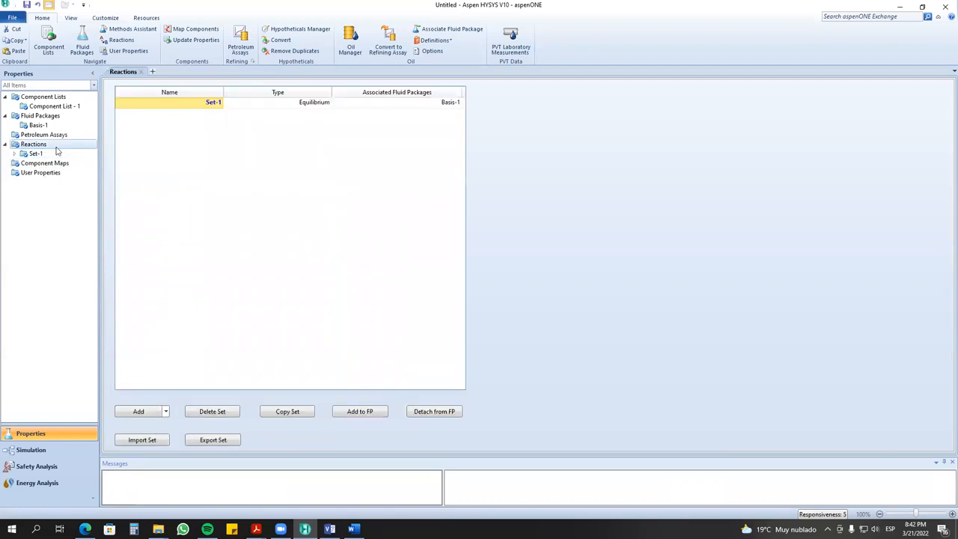
click(57, 153)
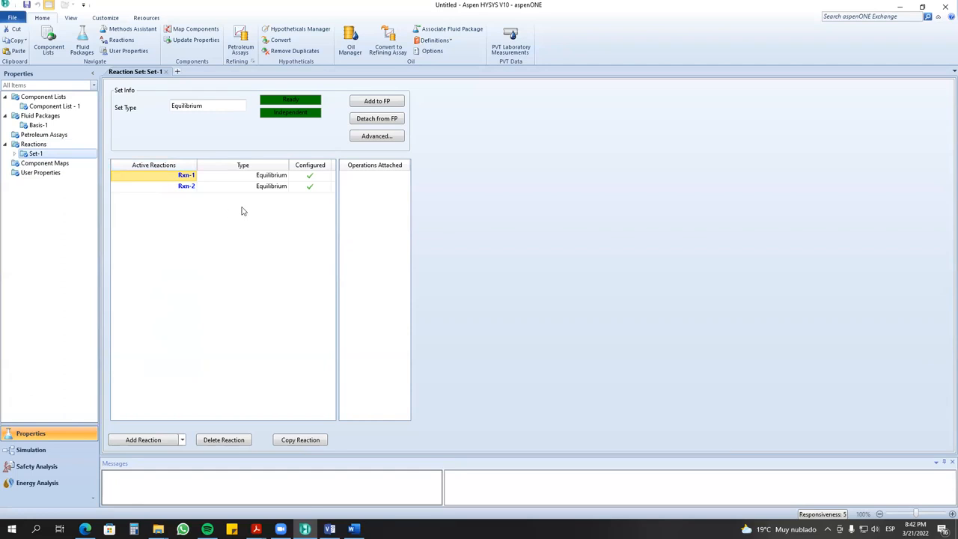
click(55, 107)
click(45, 125)
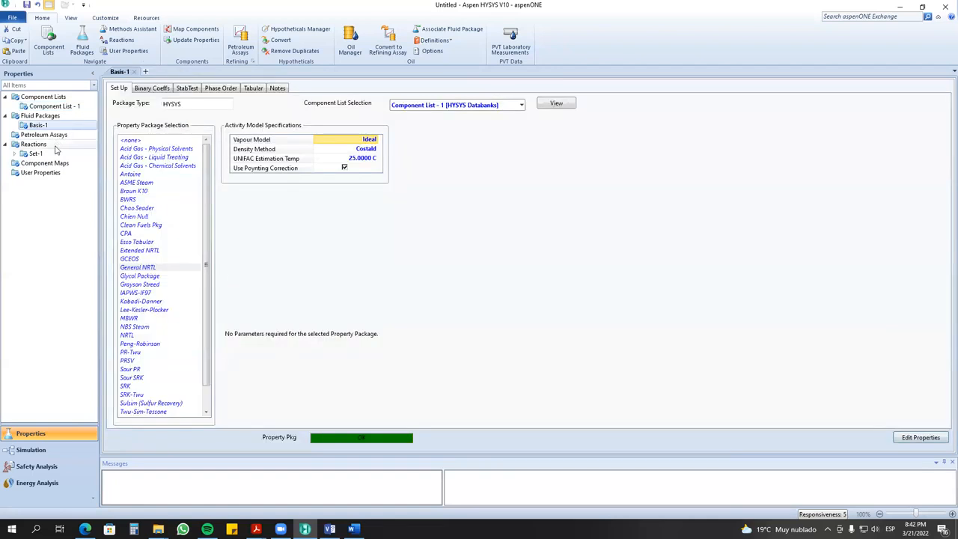
click(45, 144)
click(53, 154)
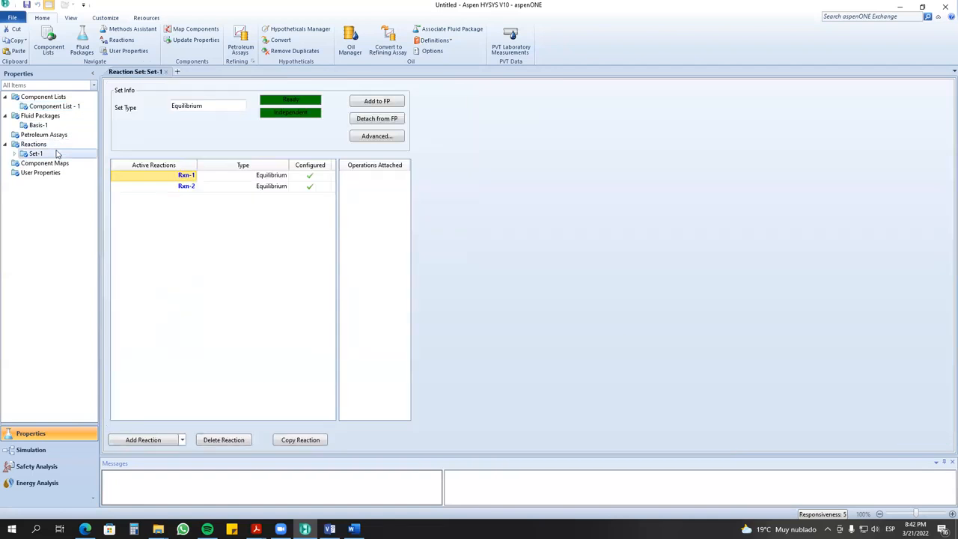
- Enter the simulation environment, accepting that unknown binary coefficients are set to zero
click(71, 454)
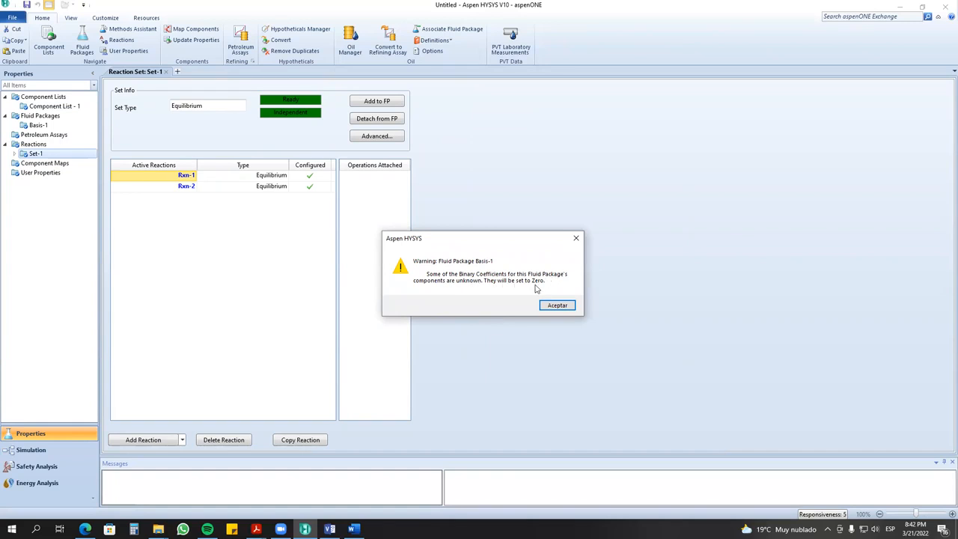
click(559, 304)
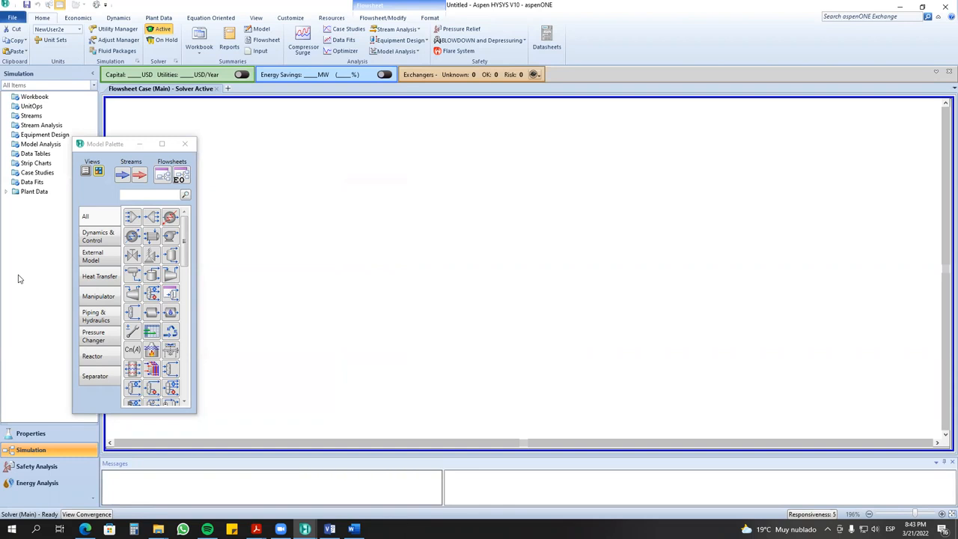
- Switch to the sulfuric acid block diagram in Visio and examine the stages from SO2 oxidation through reactive absorption to recirculation
click(353, 530)
click(354, 529)
click(329, 529)
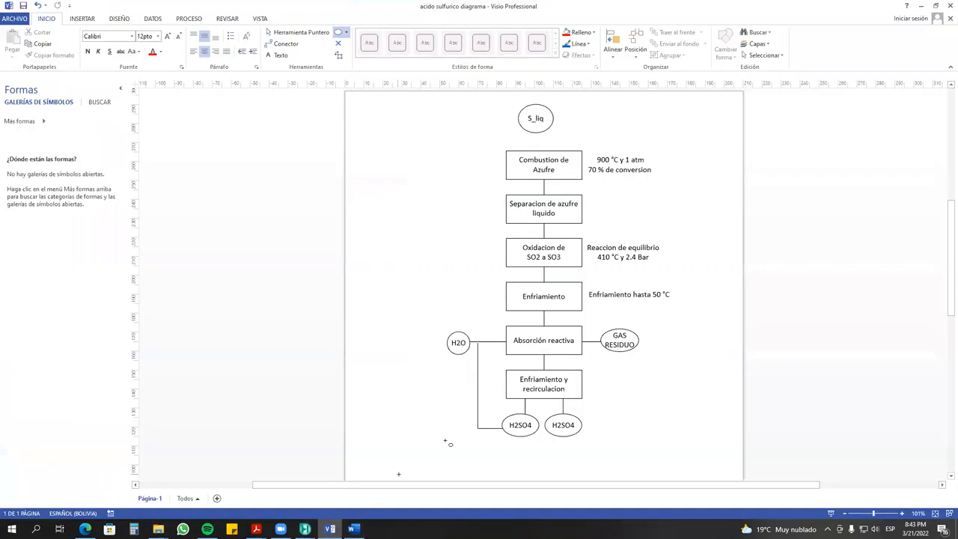
click(290, 34)
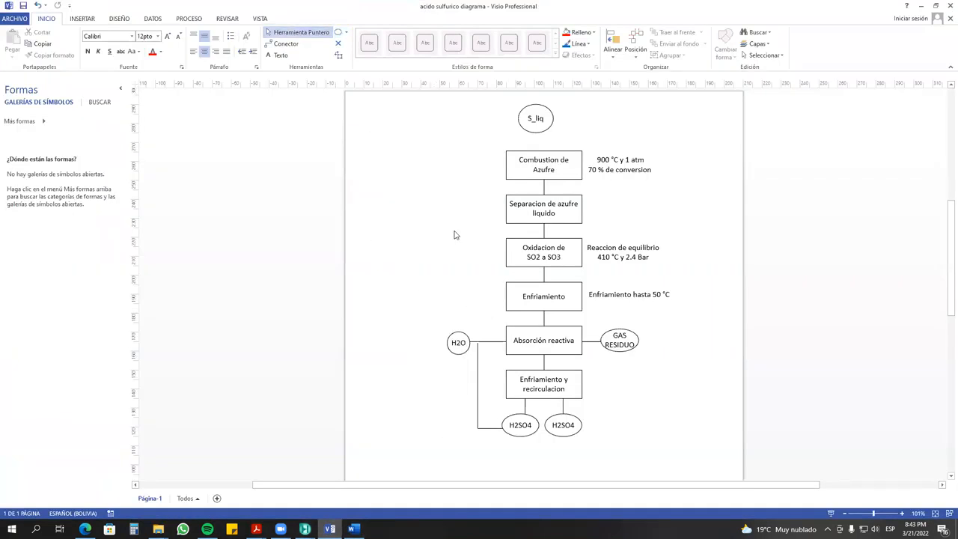
drag(436, 318, 659, 451)
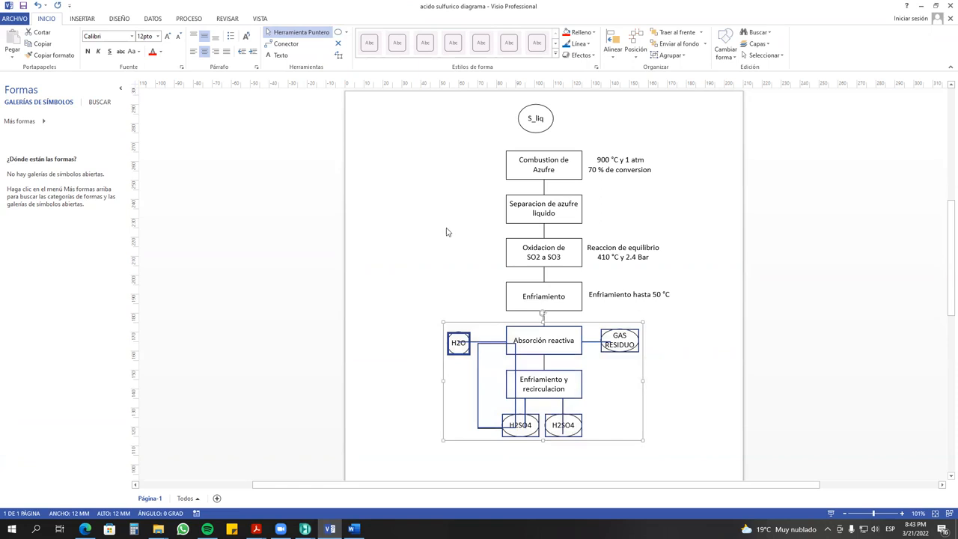
drag(447, 228, 675, 449)
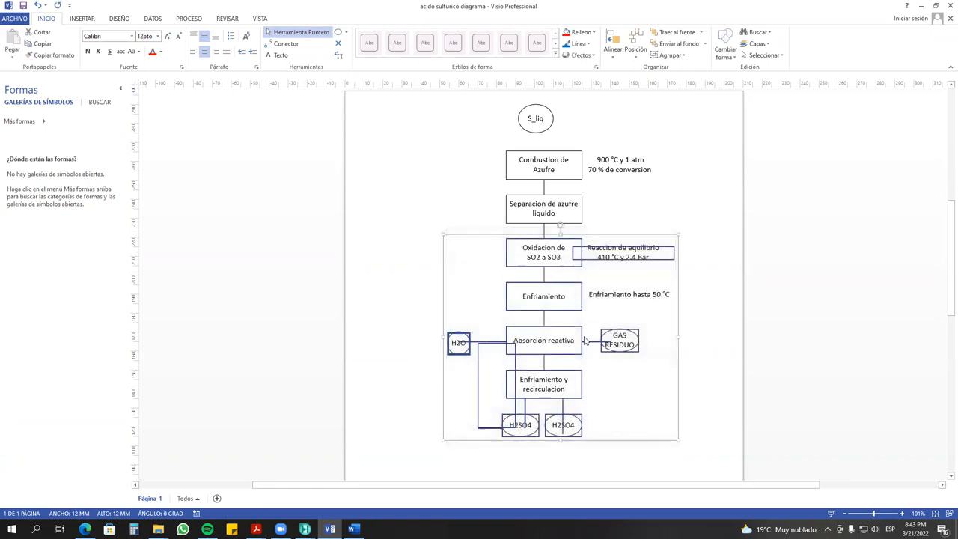
click(455, 233)
click(533, 252)
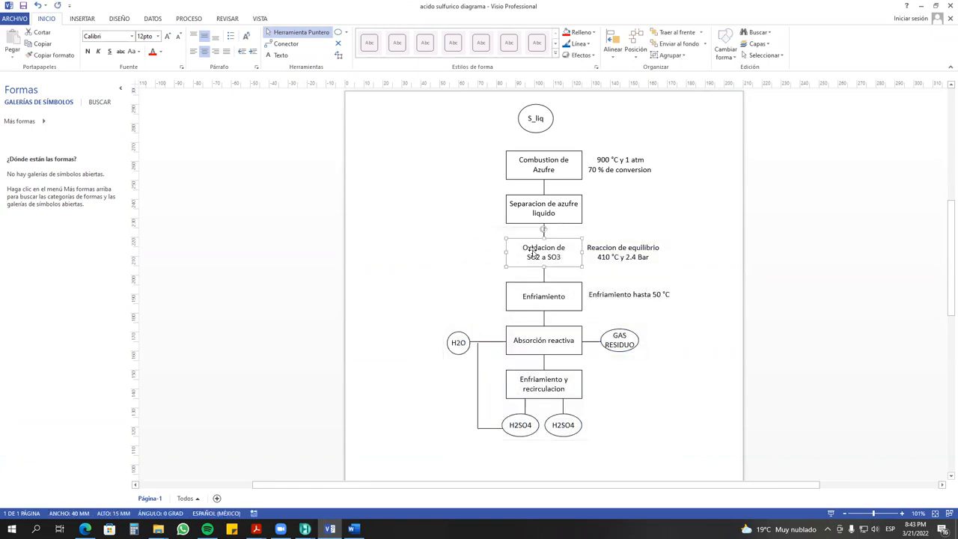
click(545, 294)
click(554, 330)
drag(422, 316, 403, 323)
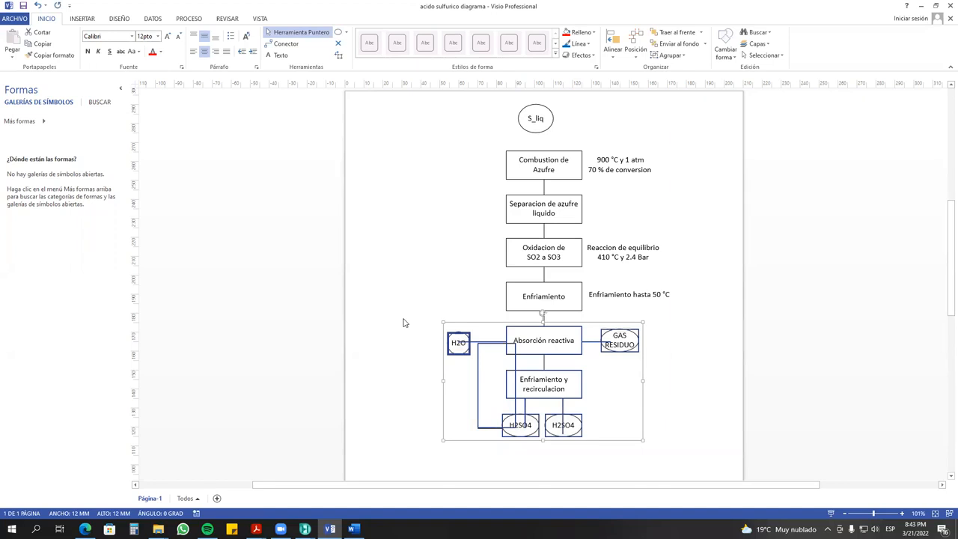
click(403, 323)
mouse_move(414, 312)
mouse_down()
mouse_move(570, 364)
mouse_move(651, 449)
mouse_move(545, 359)
mouse_move(423, 320)
mouse_up()
click(394, 426)
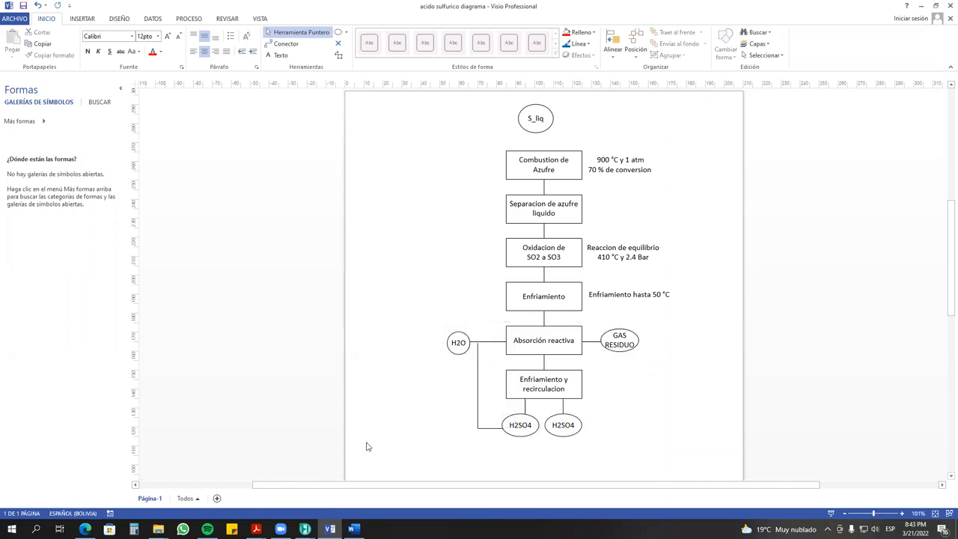
drag(441, 308, 667, 364)
click(647, 421)
- Switch back to Aspen HYSYS and make the main flowsheet active
mouse_move(256, 529)
click(304, 530)
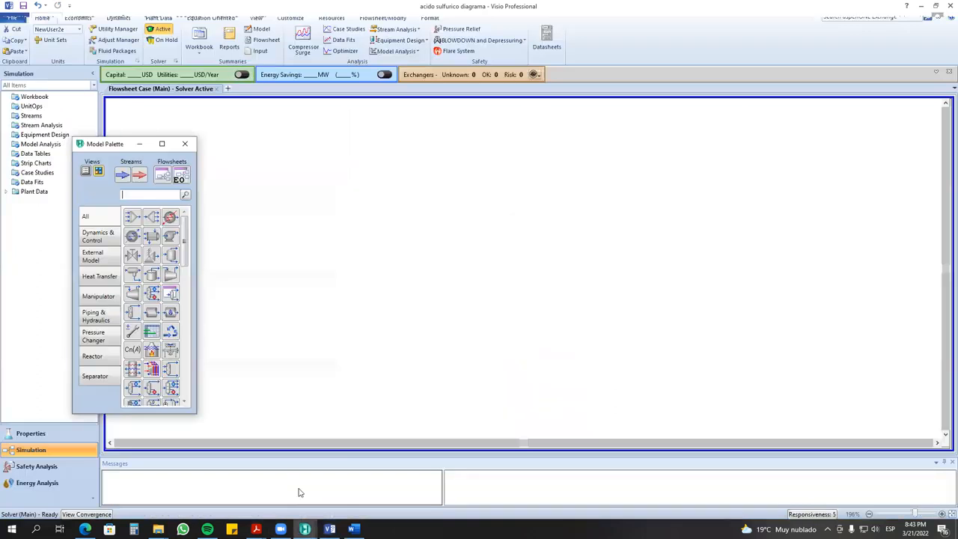
click(723, 207)
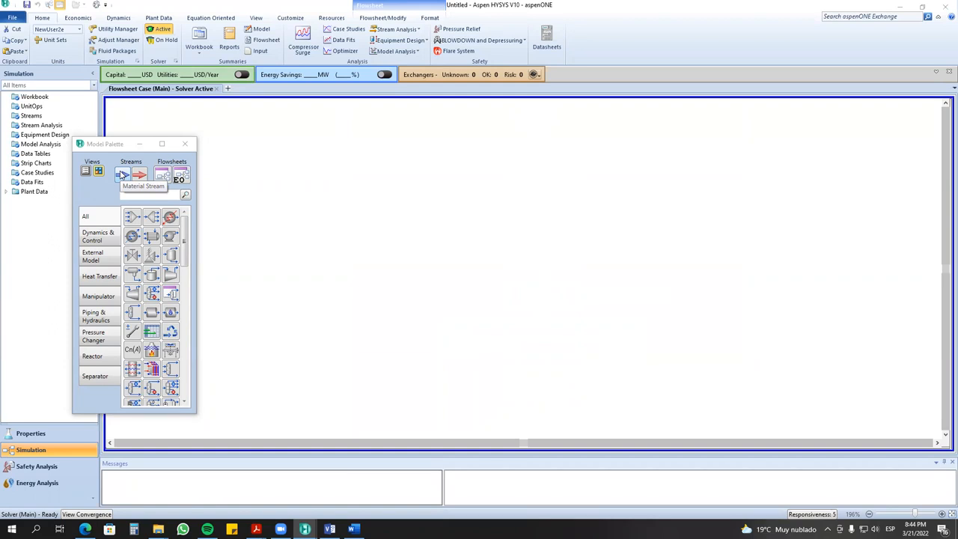
- Add a material stream to the flowsheet and name it "entrada al abs"
click(123, 175)
click(414, 282)
double_click(408, 278)
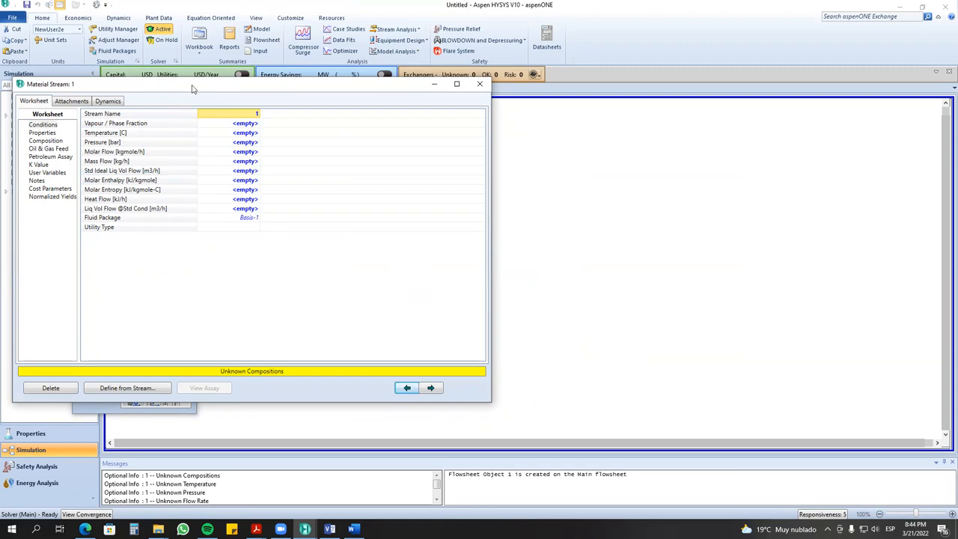
drag(192, 89, 225, 149)
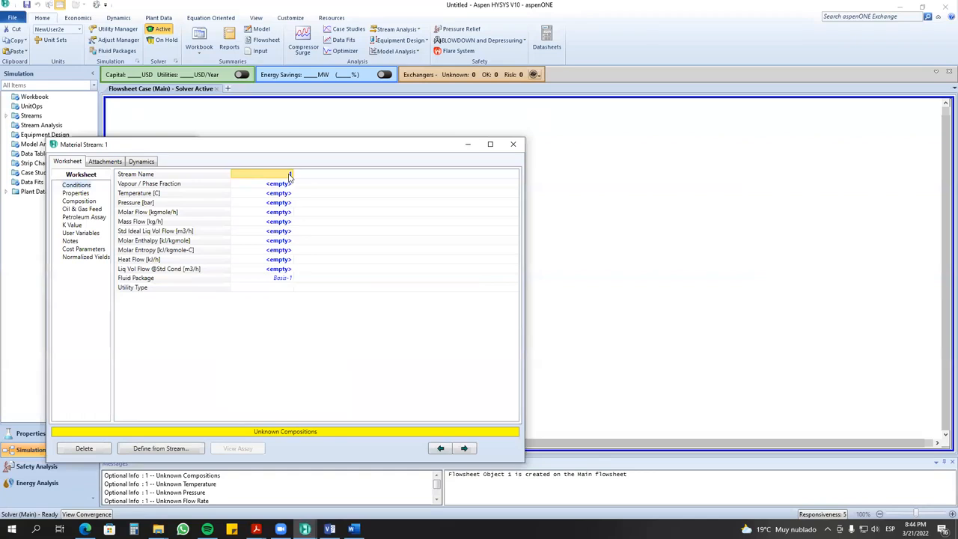
text(entrada al absor)
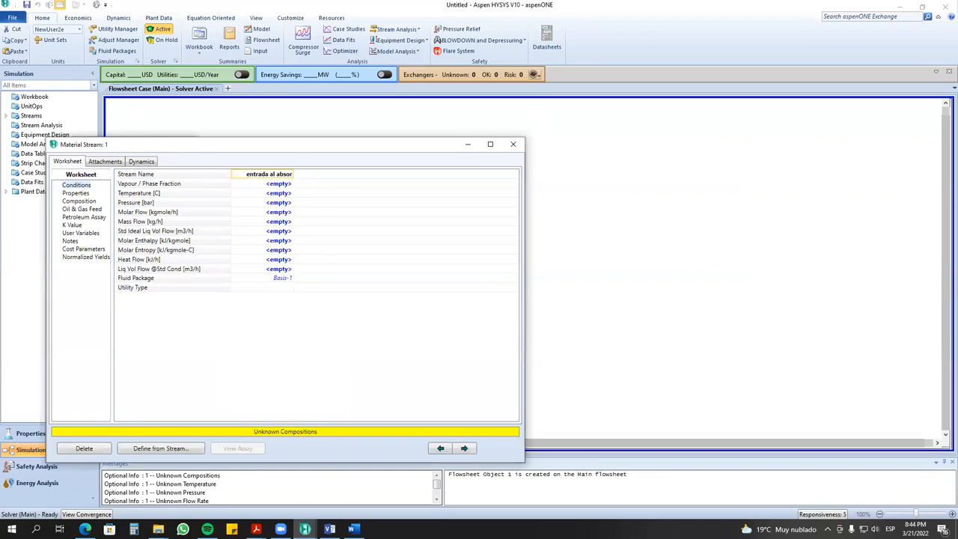
key(BackSpace)
key(BackSpace)
key(Return)
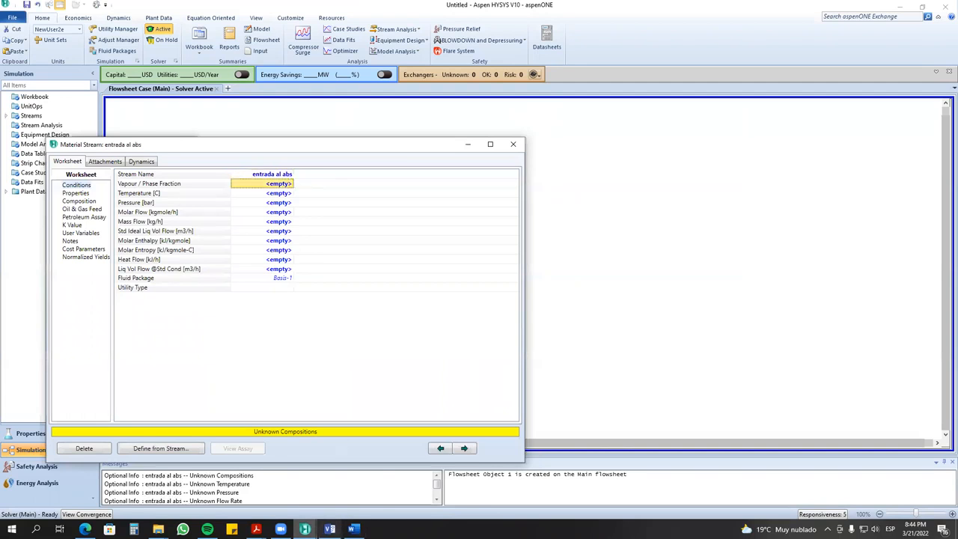
- Switch to the Visio block diagram to examine the stages feeding the reactive absorption, and return to Aspen HYSYS
click(329, 529)
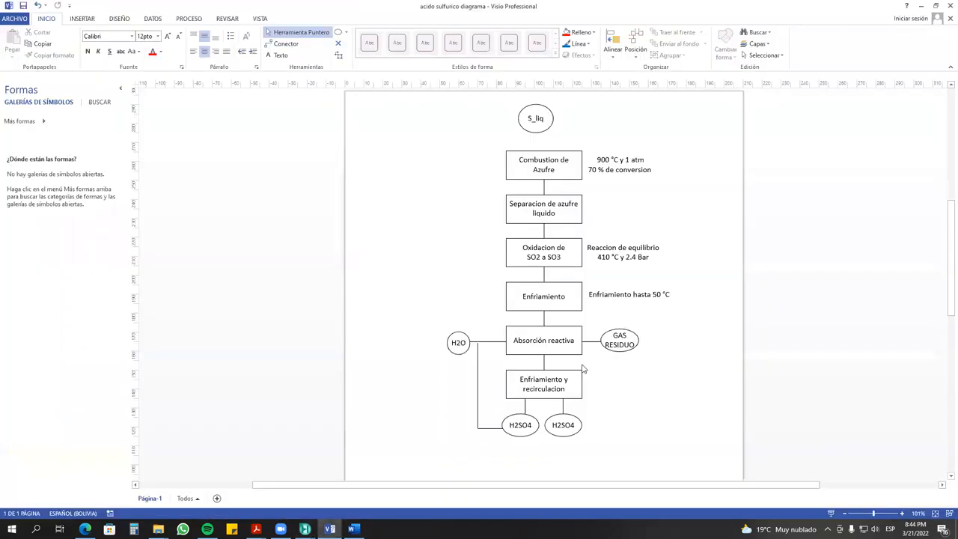
click(545, 319)
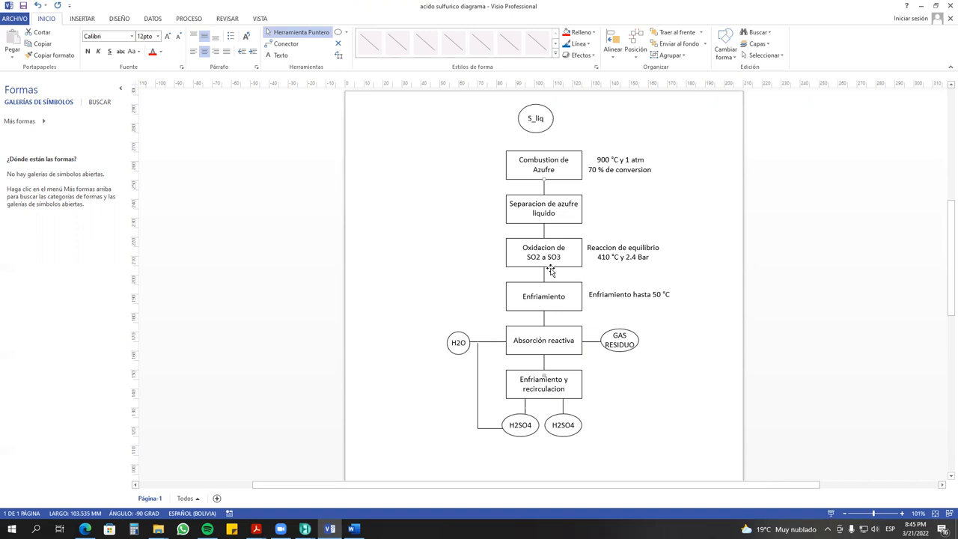
click(922, 6)
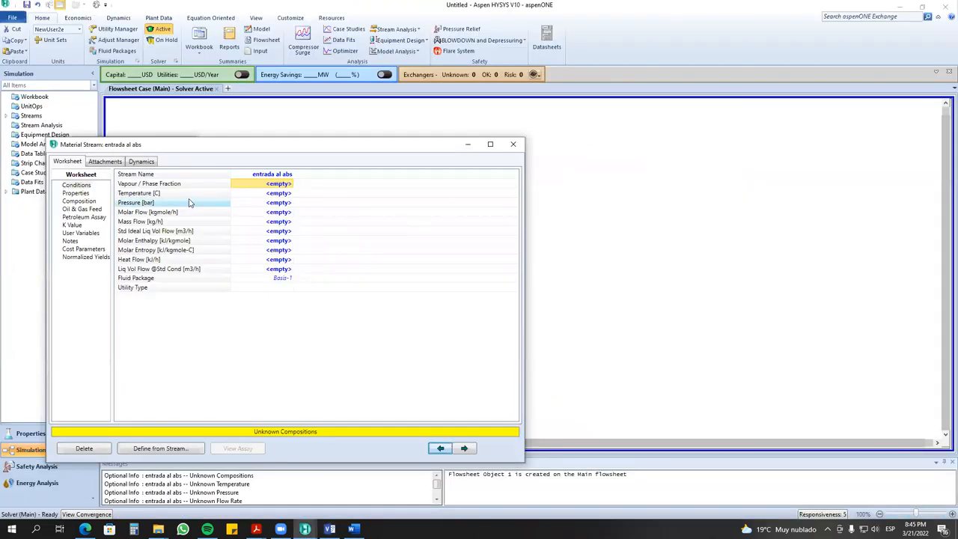
- Define the stream's molar composition with SO2 1, SO3 1, Oxygen 1 and Nitrogen 3, and accept it as normalized mole fractions
click(77, 201)
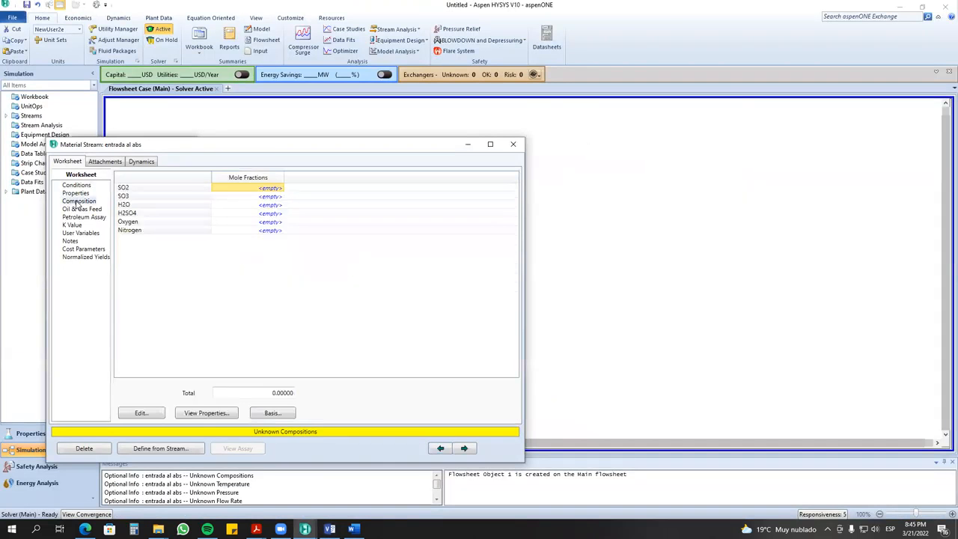
click(274, 189)
text(1)
key(Return)
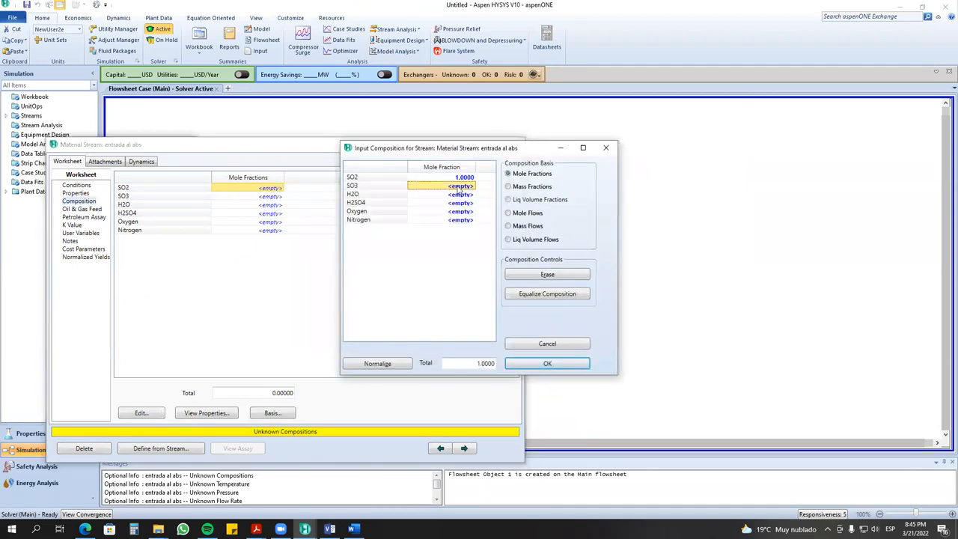
text(1)
key(Return)
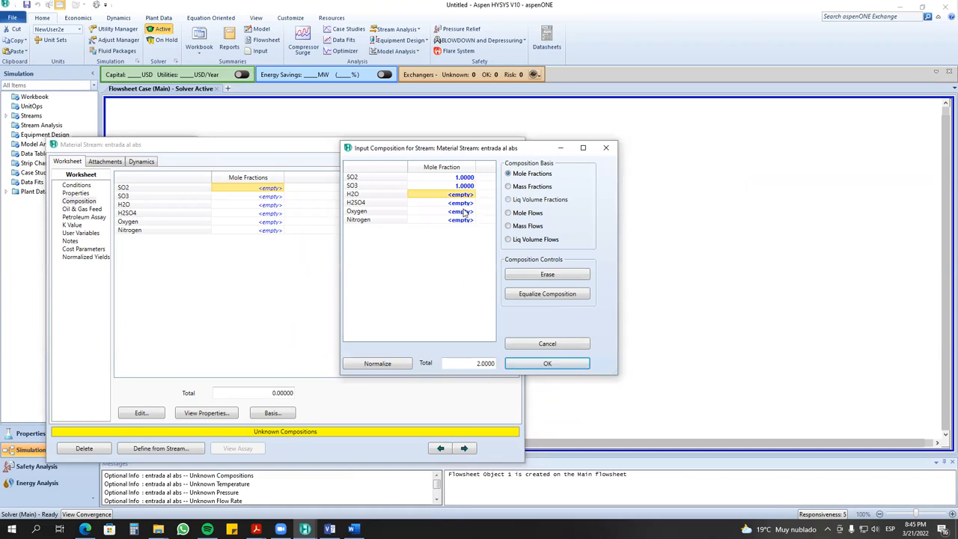
click(465, 213)
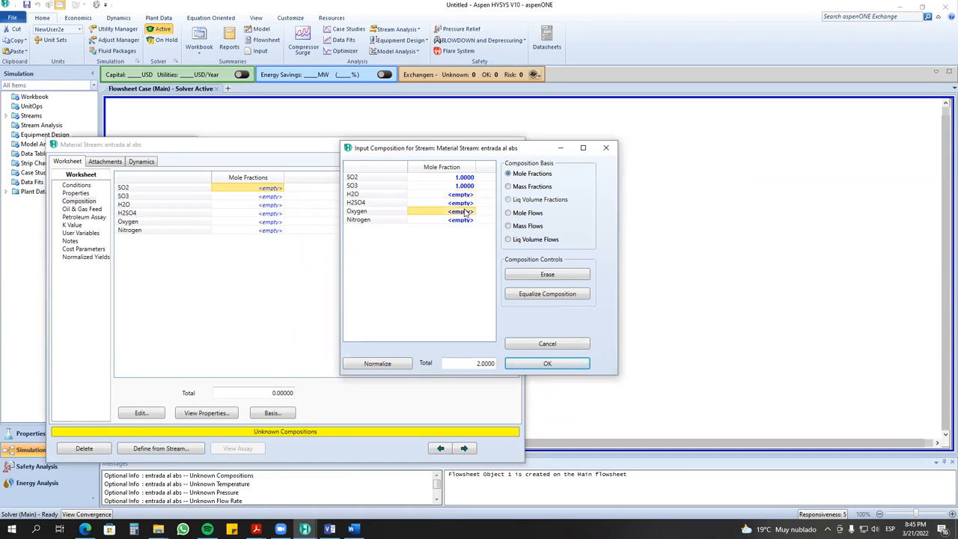
text(1)
key(Return)
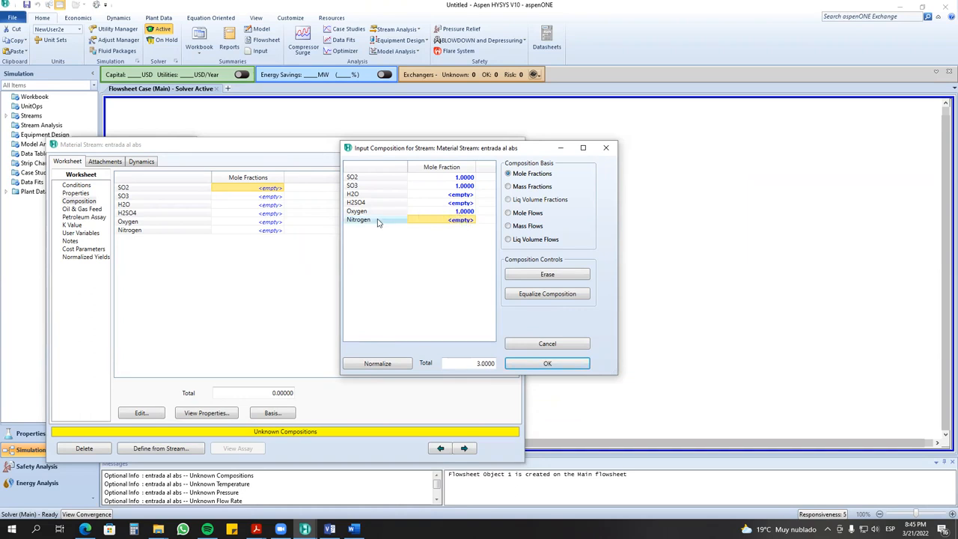
click(453, 221)
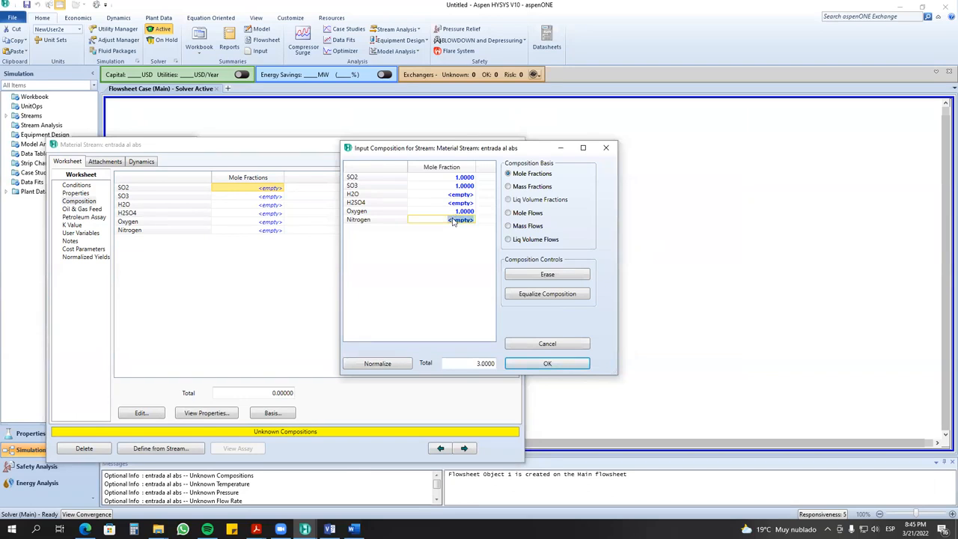
text(3)
key(Return)
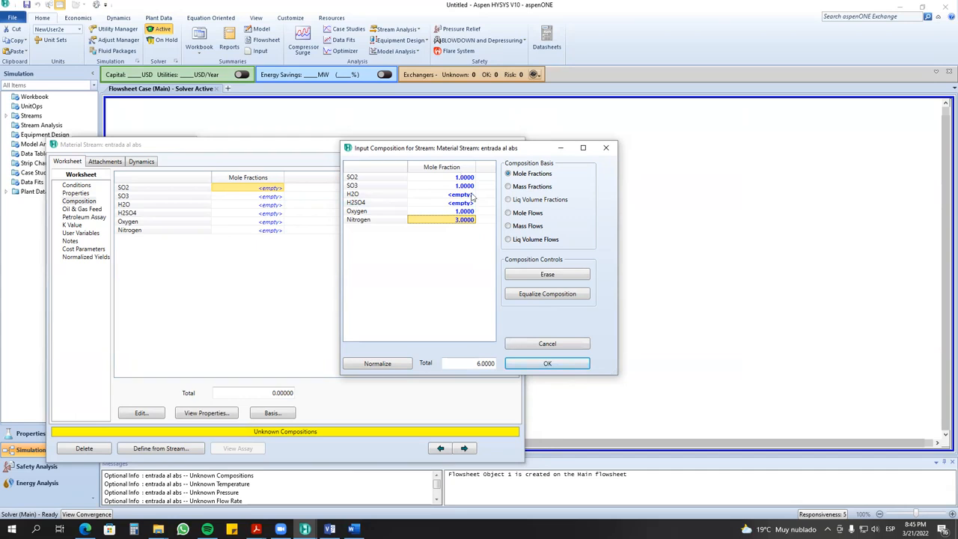
click(547, 364)
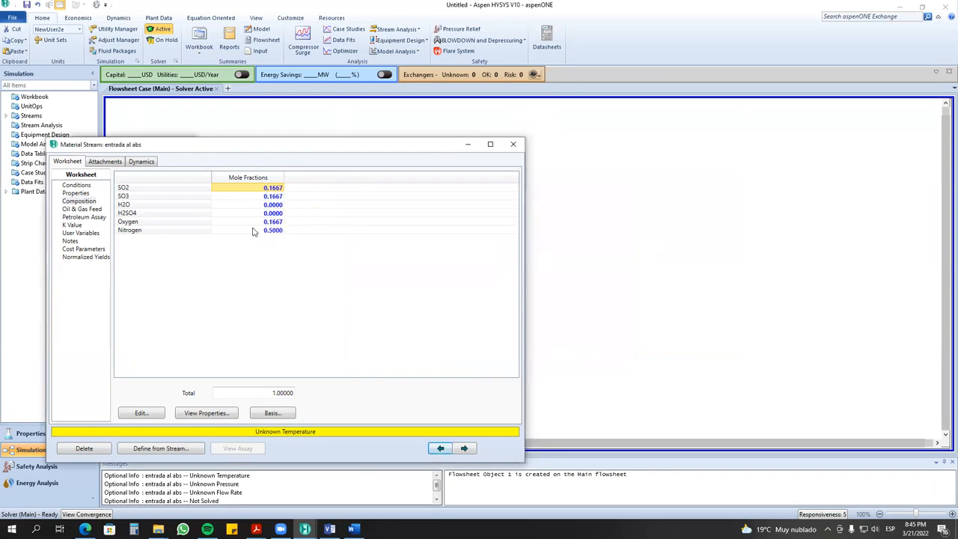
- Review the stream's mole fractions against the SO2 oxidation stage in the Visio diagram, and return to Aspen HYSYS
click(166, 190)
click(191, 230)
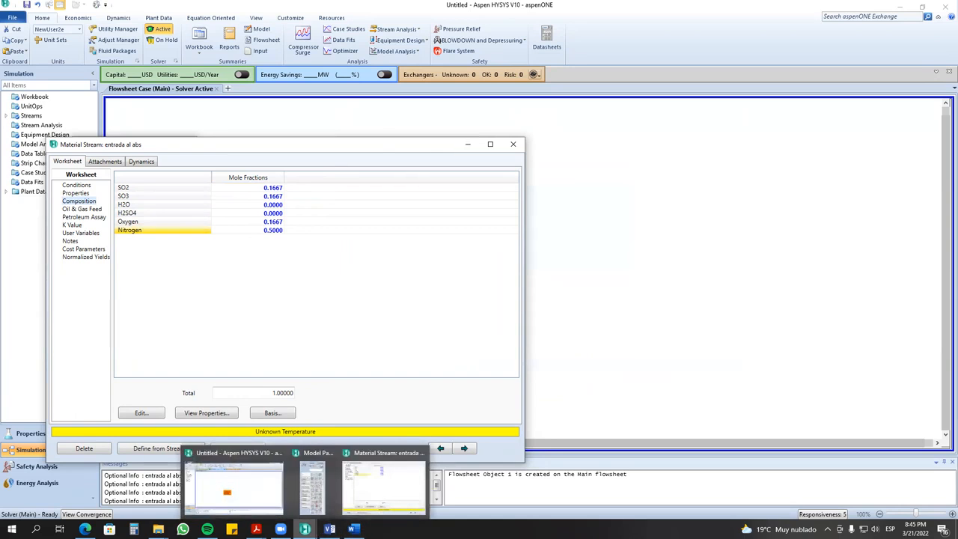
click(329, 530)
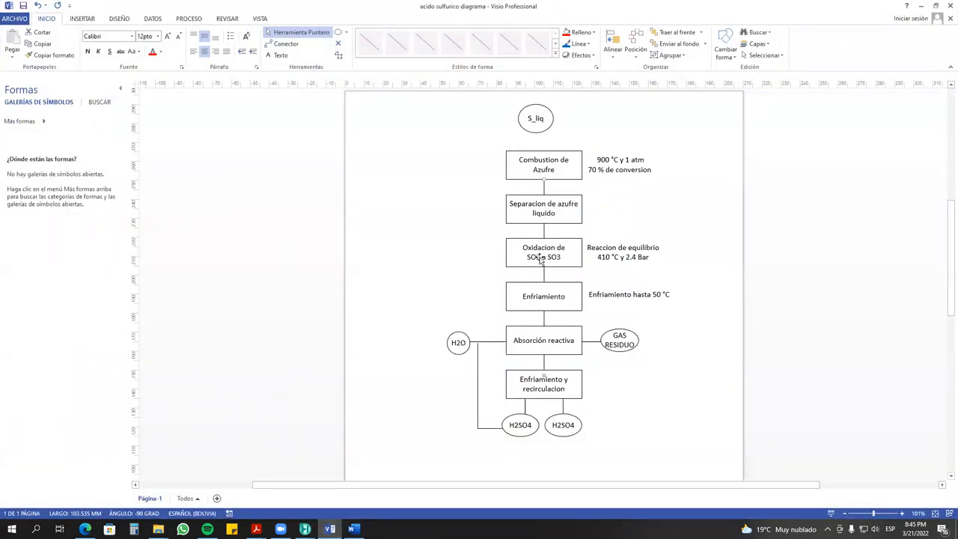
click(921, 6)
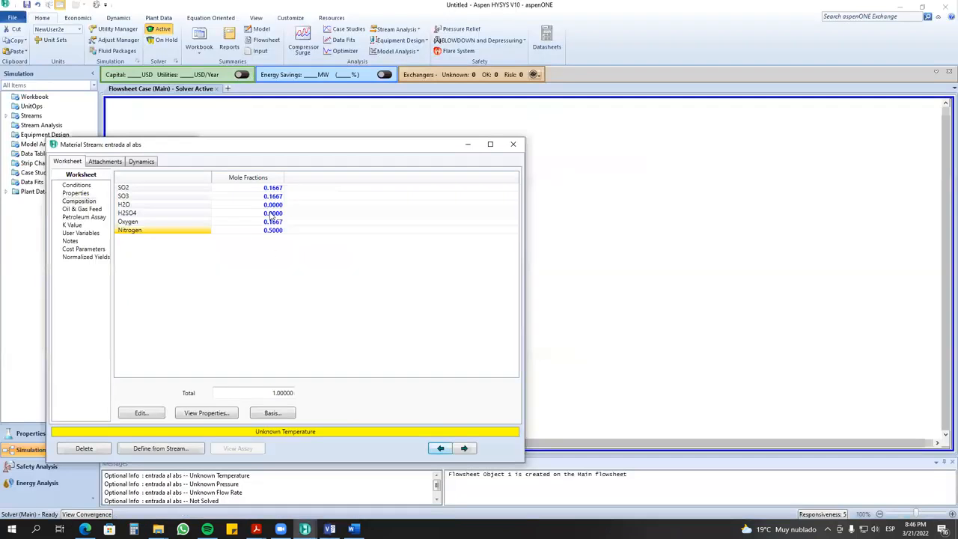
- Show the conditions of the entrada al abs stream and move its window clear of the stream icon
click(77, 187)
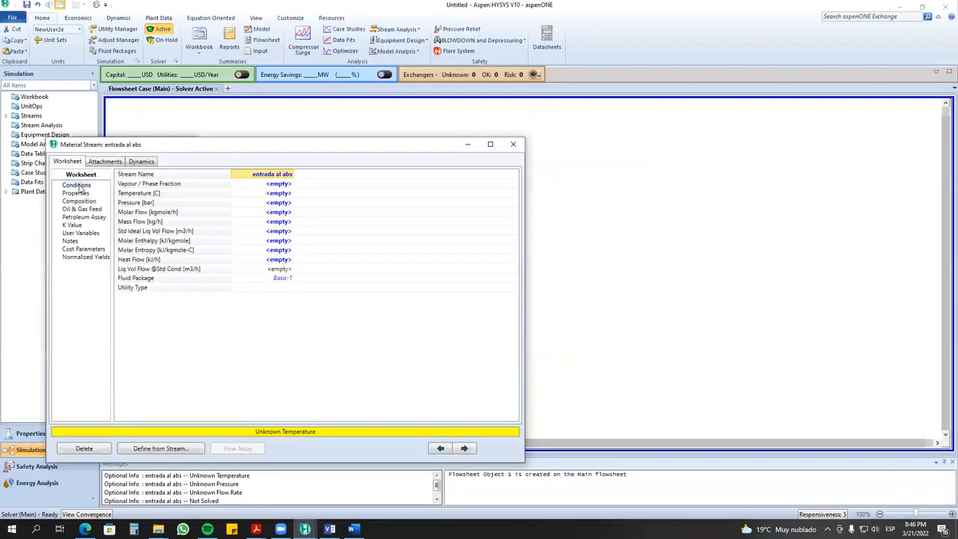
drag(375, 155, 322, 234)
click(457, 241)
click(346, 217)
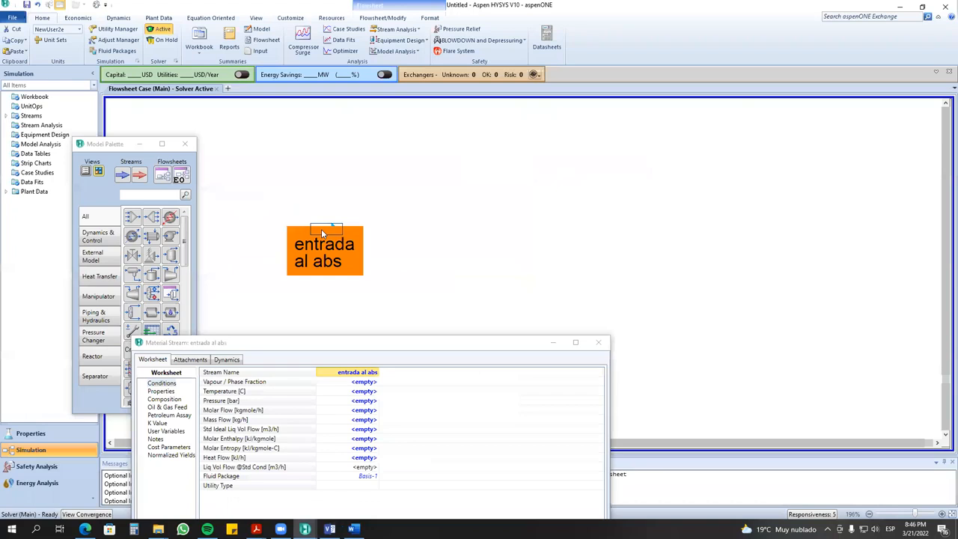
click(403, 337)
drag(402, 338, 476, 367)
drag(325, 248, 296, 236)
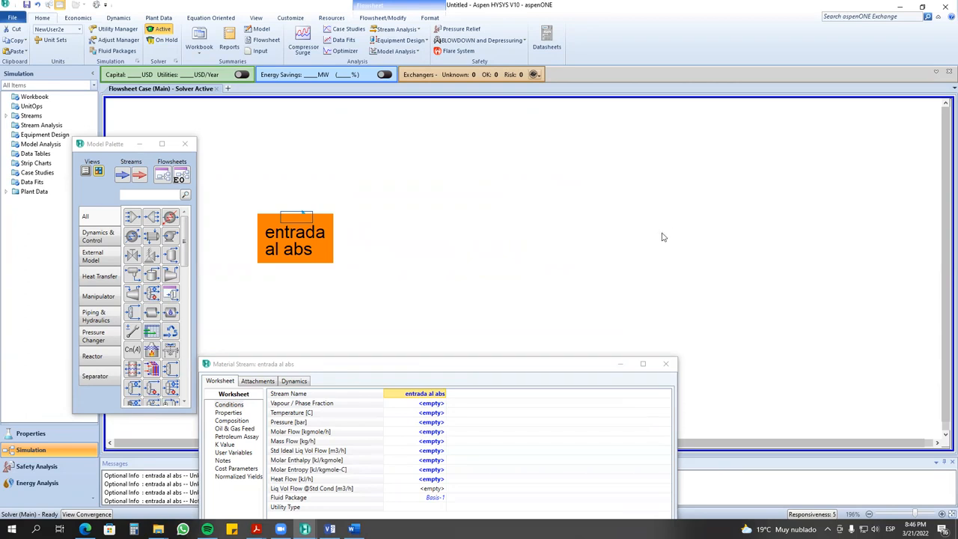
- Reposition the entrada al abs stream in the open flowsheet area, keeping its conditions window just below it
click(434, 275)
drag(295, 223, 307, 261)
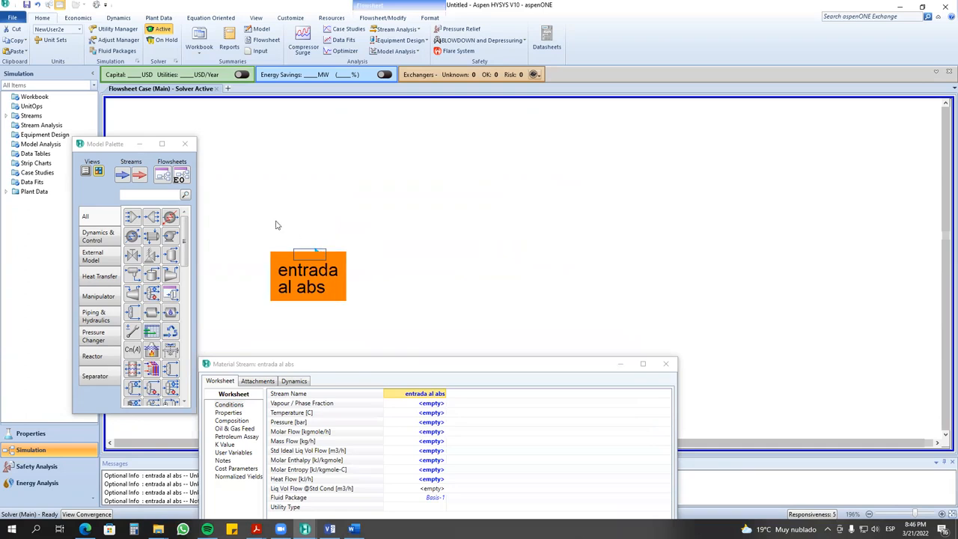
drag(271, 139, 529, 298)
drag(349, 274, 378, 296)
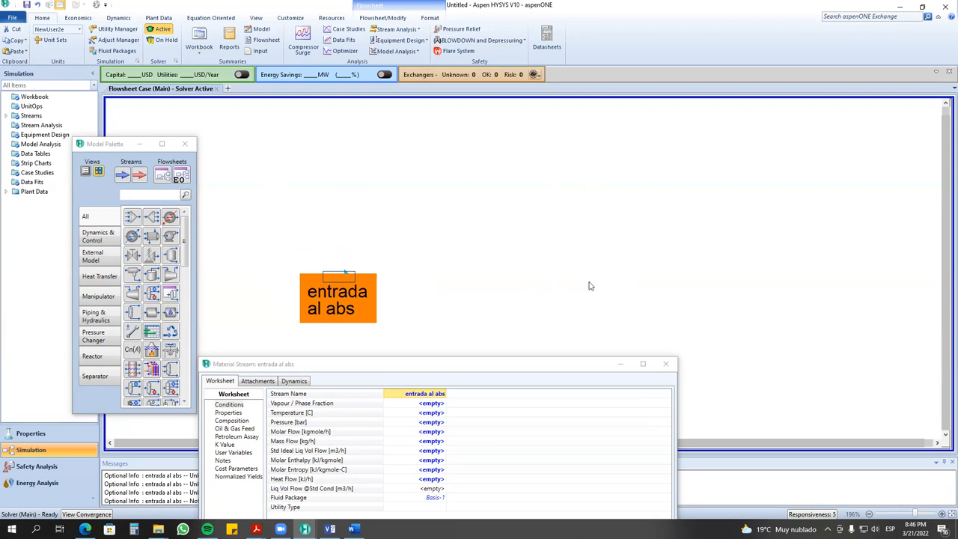
mouse_move(477, 364)
mouse_down()
mouse_move(473, 384)
mouse_move(477, 332)
mouse_move(474, 367)
mouse_up()
drag(354, 289, 391, 307)
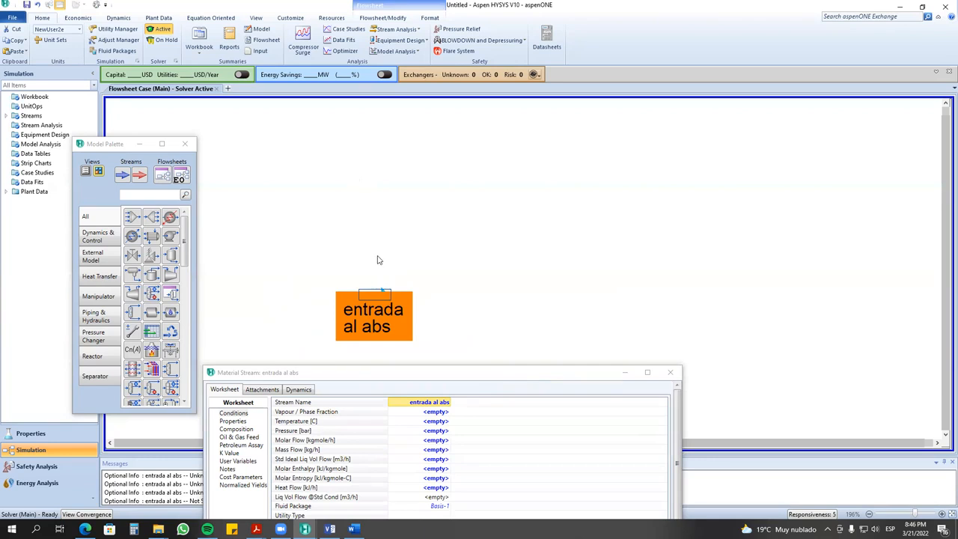
drag(384, 299, 369, 289)
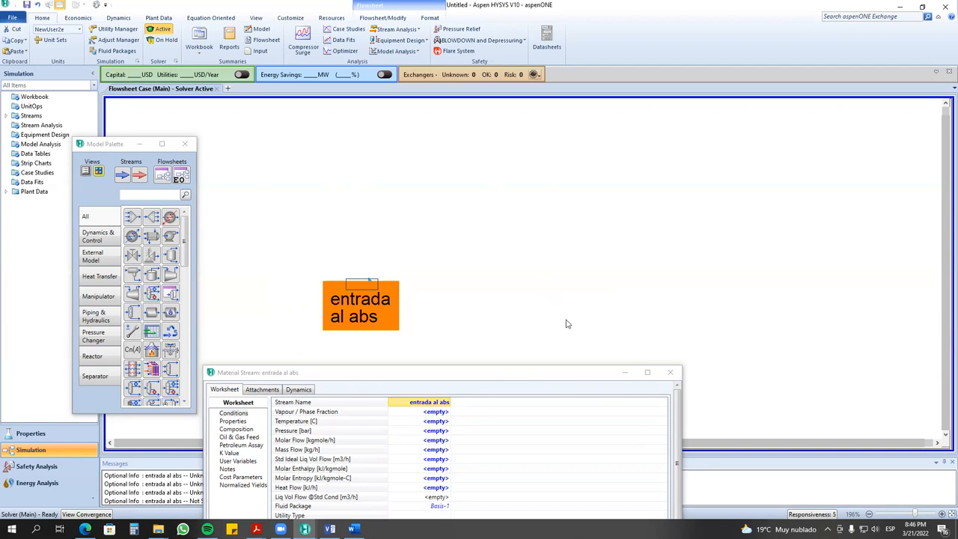
click(426, 274)
drag(374, 283, 363, 273)
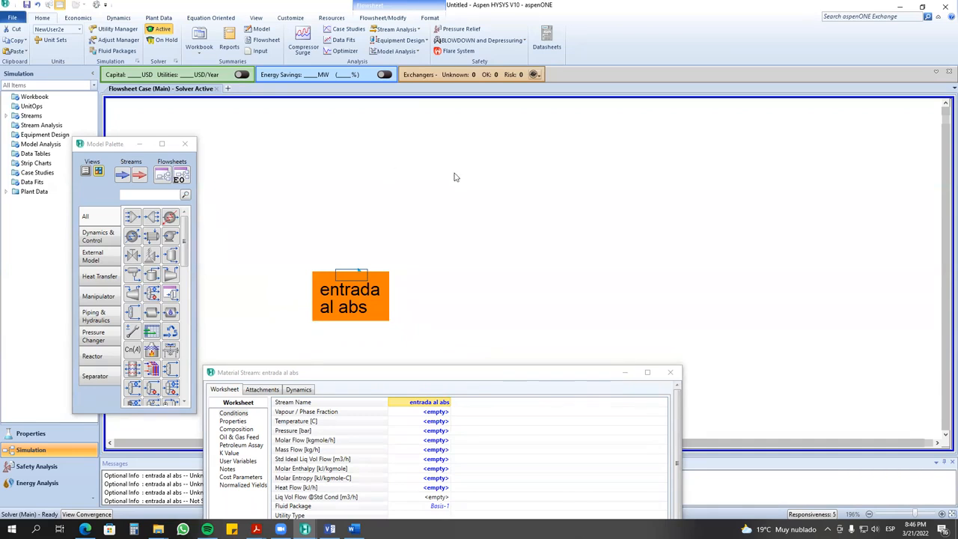
click(505, 373)
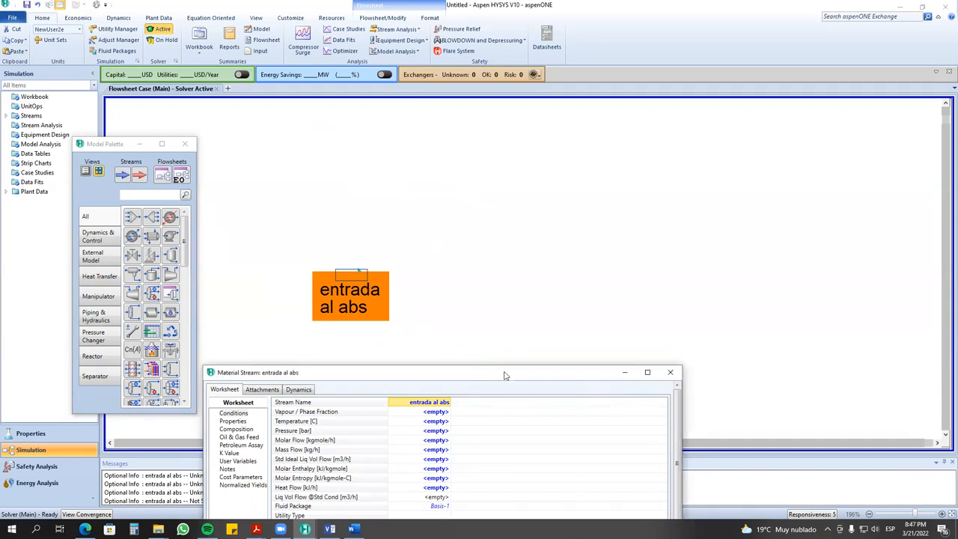
drag(505, 375, 482, 345)
click(408, 193)
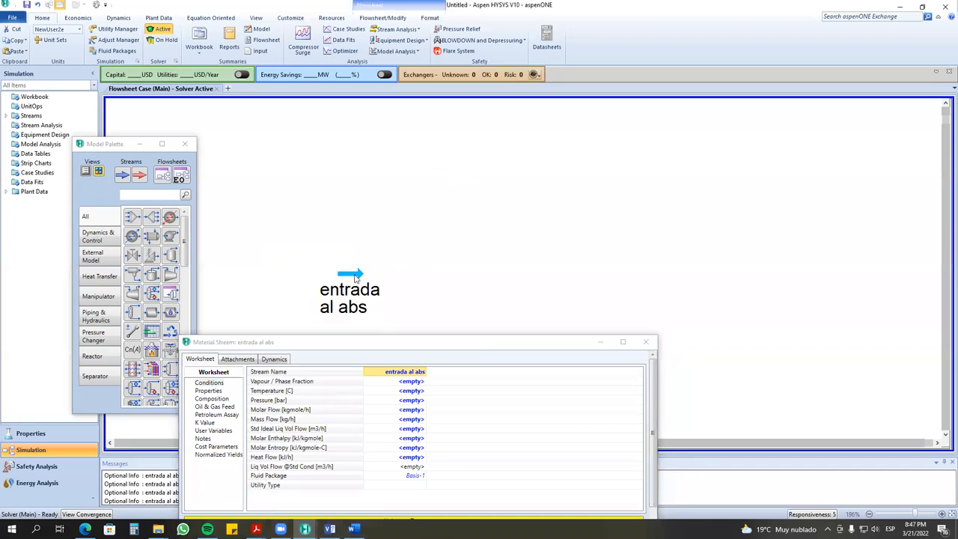
drag(336, 256, 336, 255)
click(349, 161)
drag(287, 111, 559, 300)
click(480, 346)
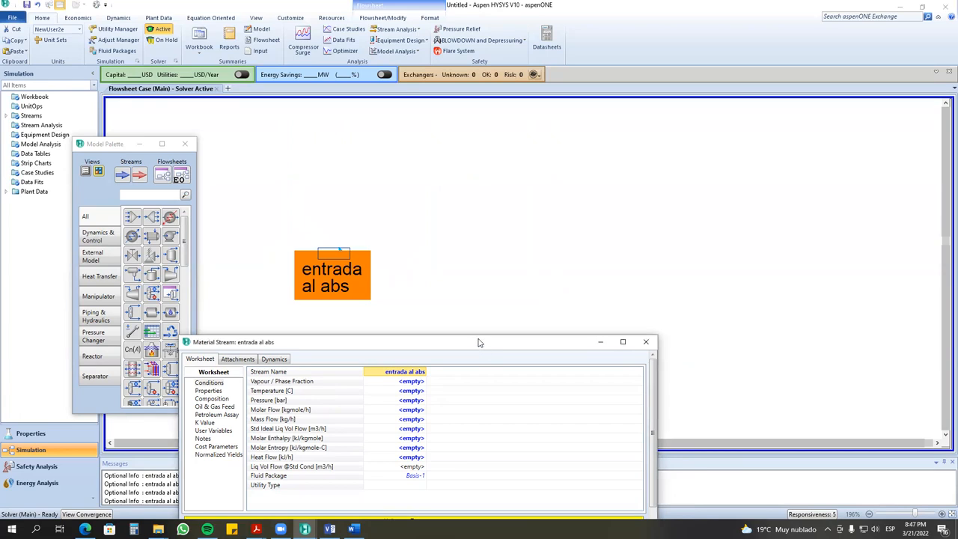
drag(479, 342, 476, 325)
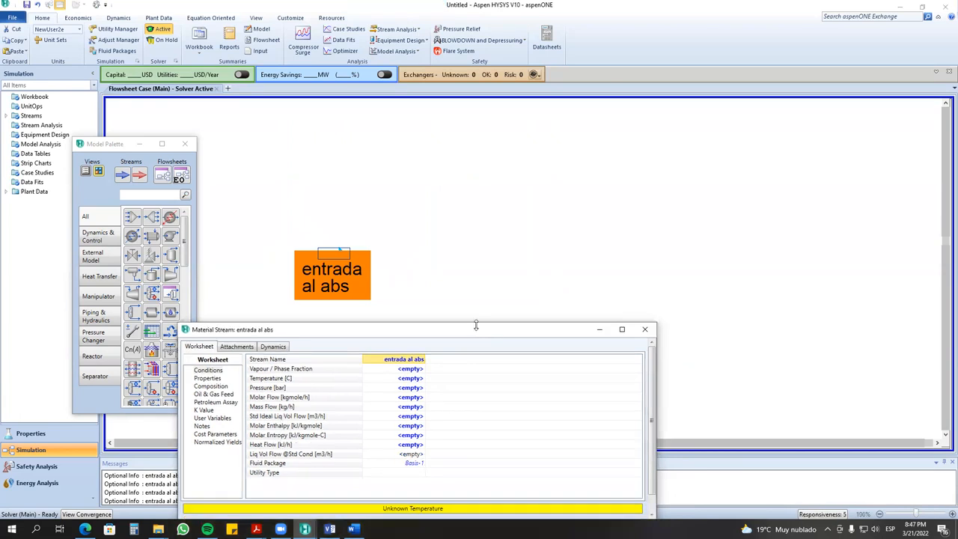
- Set the entrada al abs stream's temperature to 120 °C and its pressure to 1.5 bar
click(415, 379)
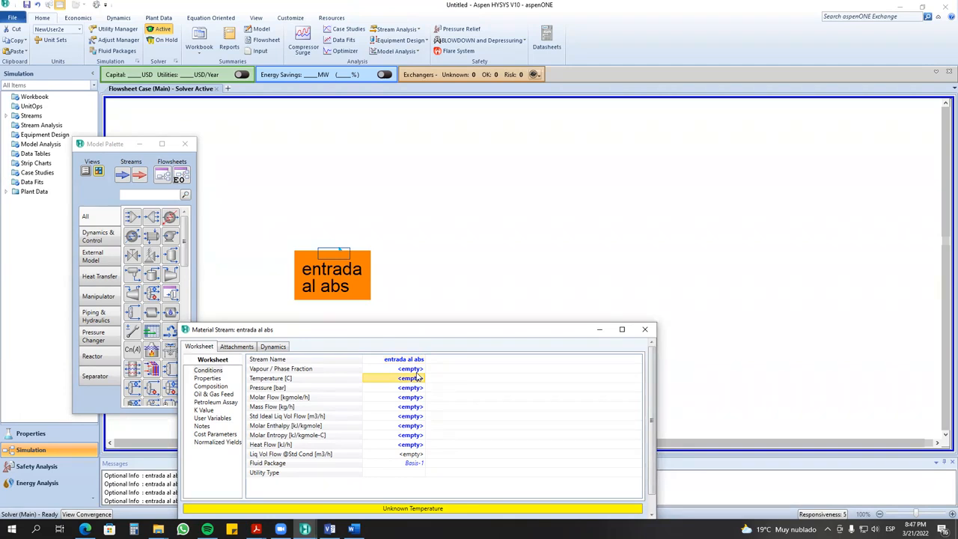
text(120)
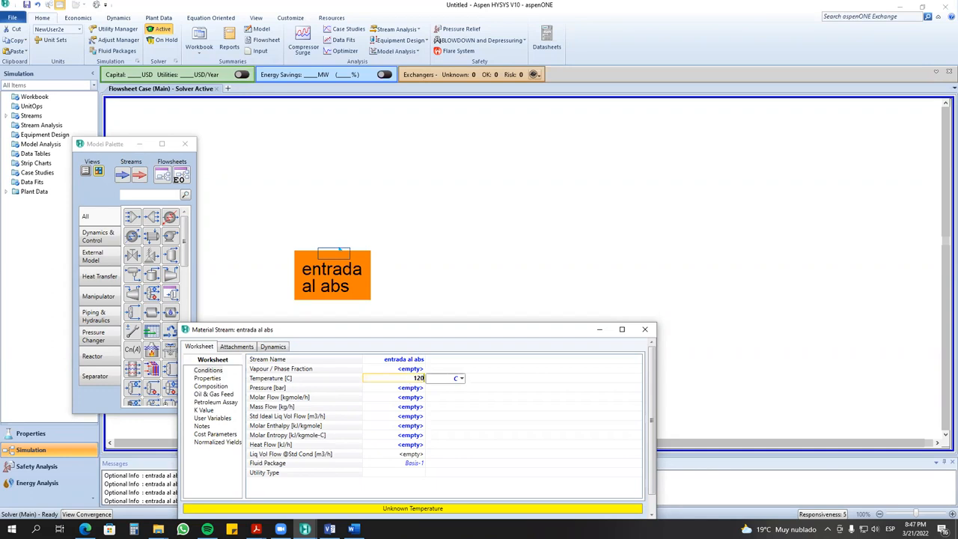
click(406, 389)
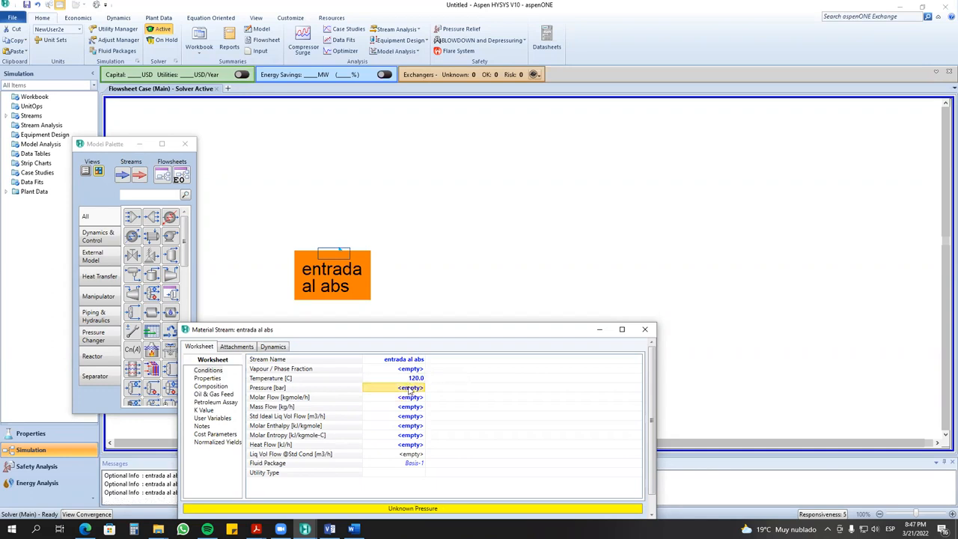
text(1)
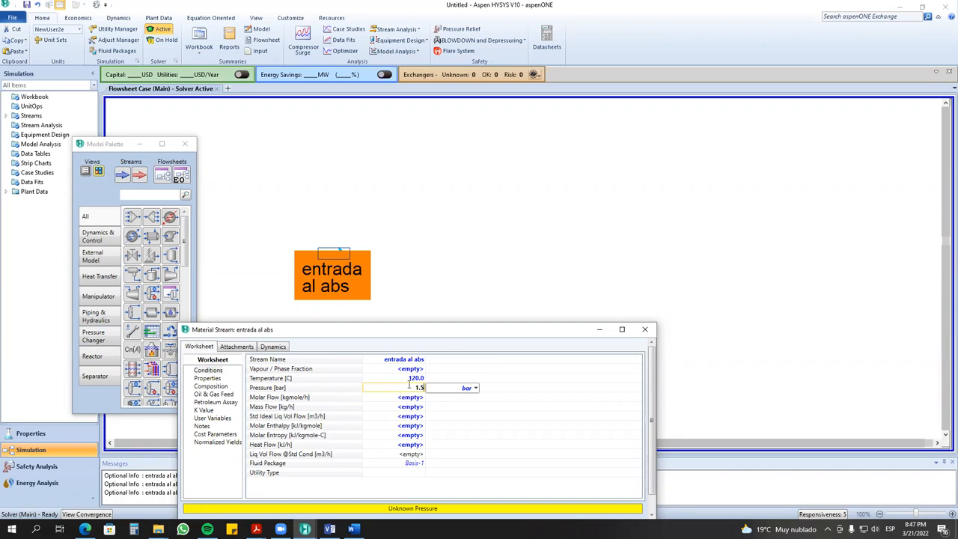
text(.5)
key(Return)
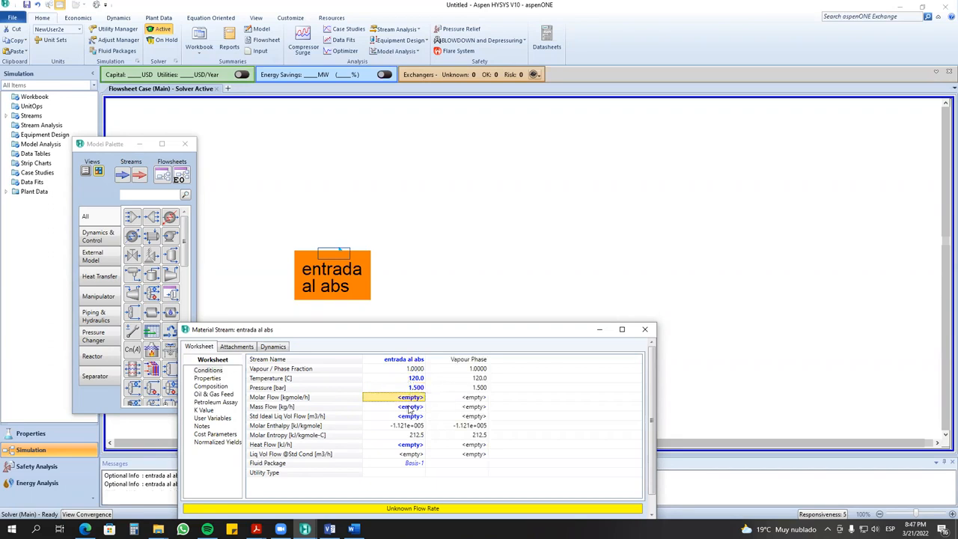
- Set the entrada al abs stream's molar flow to 1000 kgmole/h
text(1000)
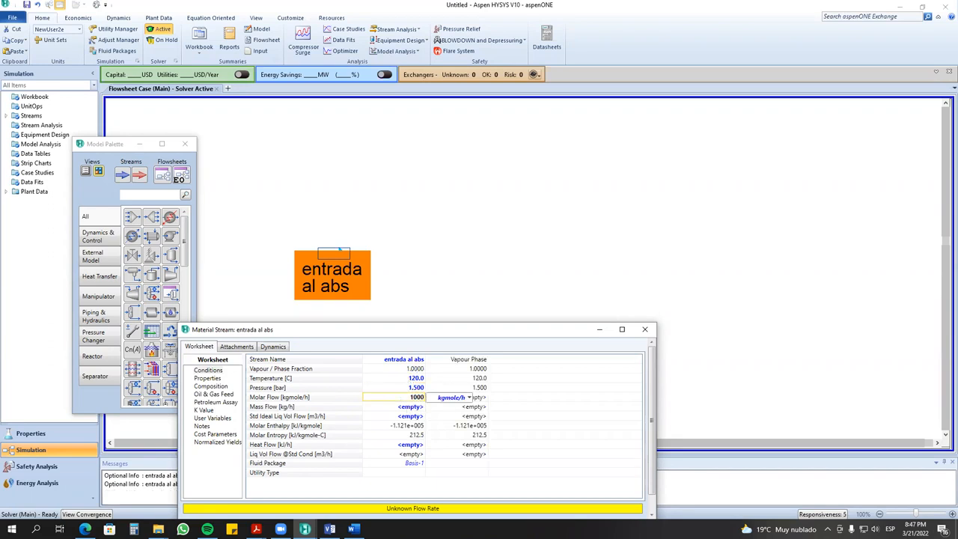
key(Return)
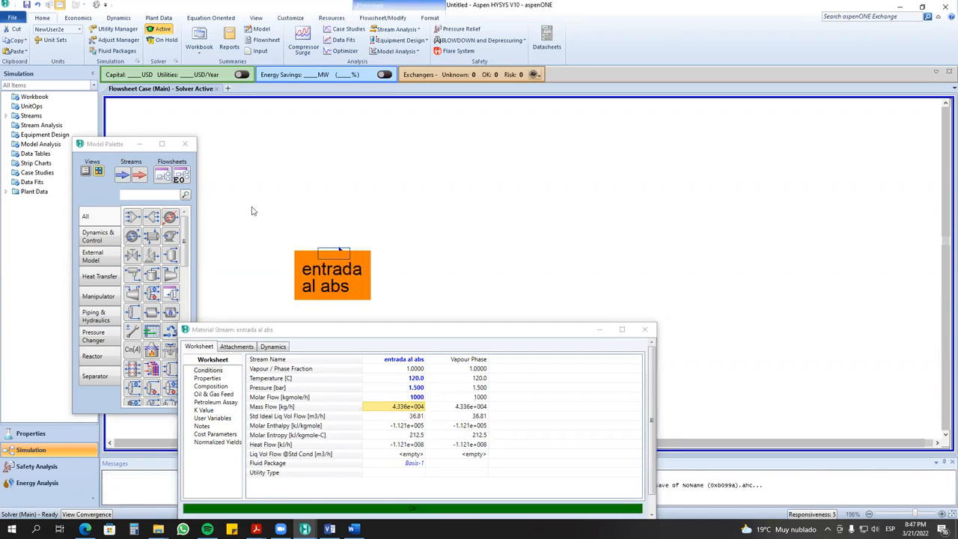
- Add a second material stream above the entrada al abs stream and name it agua
click(127, 176)
click(344, 134)
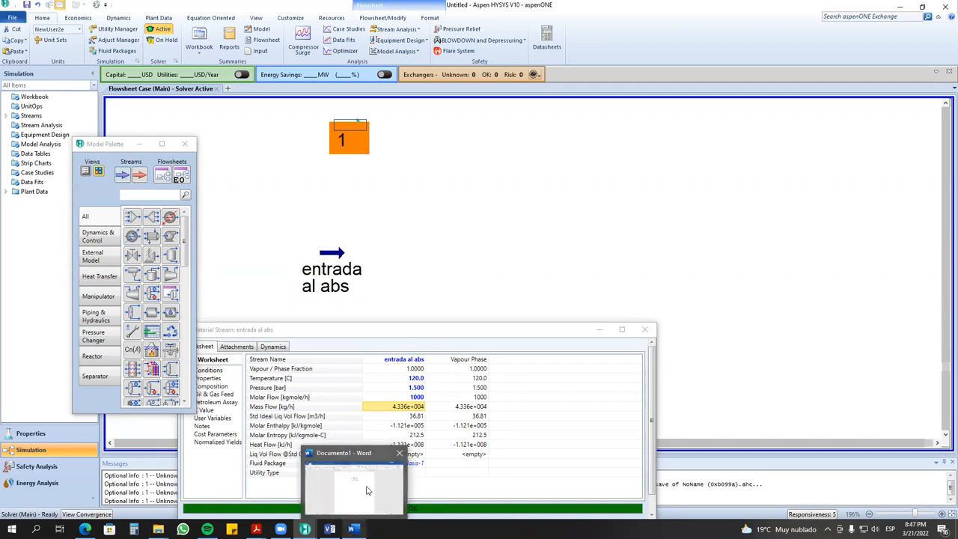
double_click(348, 136)
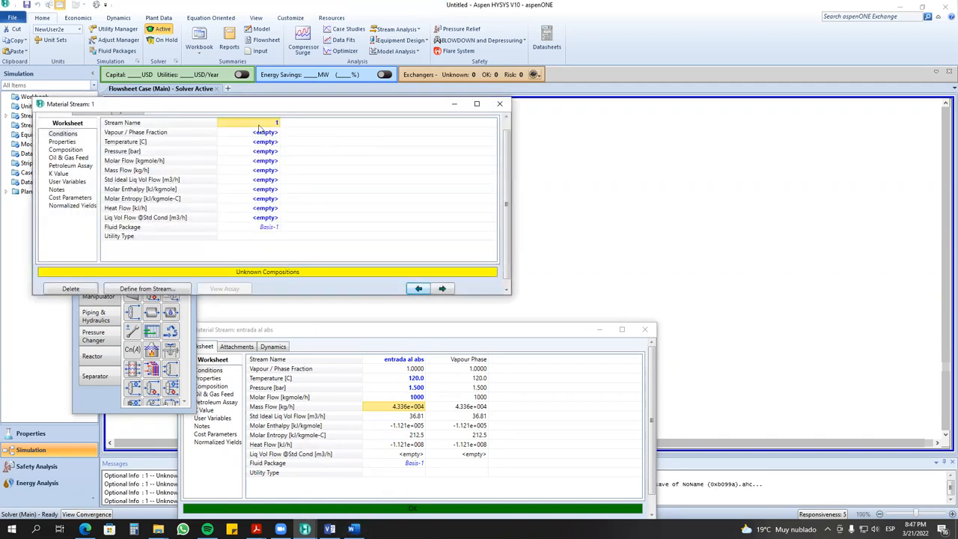
text(ag)
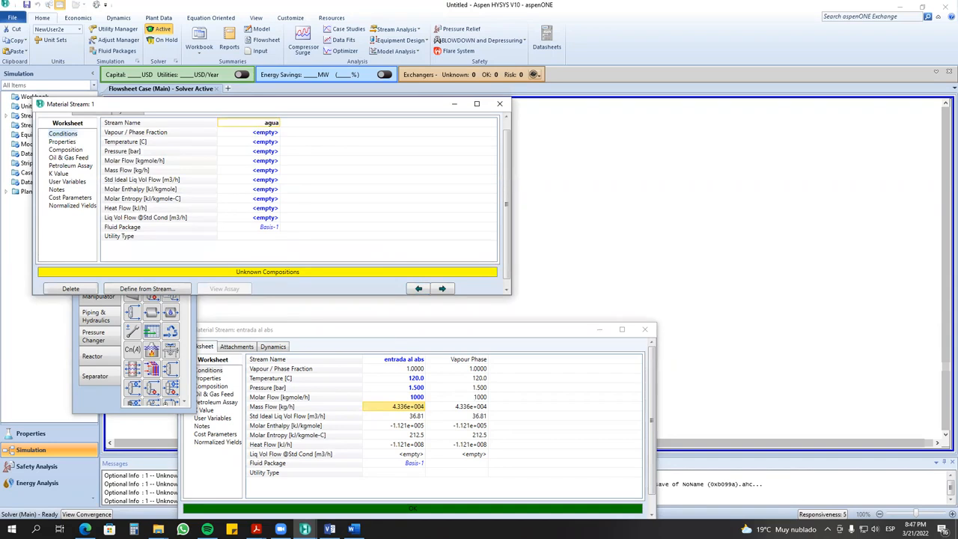
text(ua)
key(Return)
- Define the agua stream's composition as pure water, with an H2O mole fraction of 1
click(66, 149)
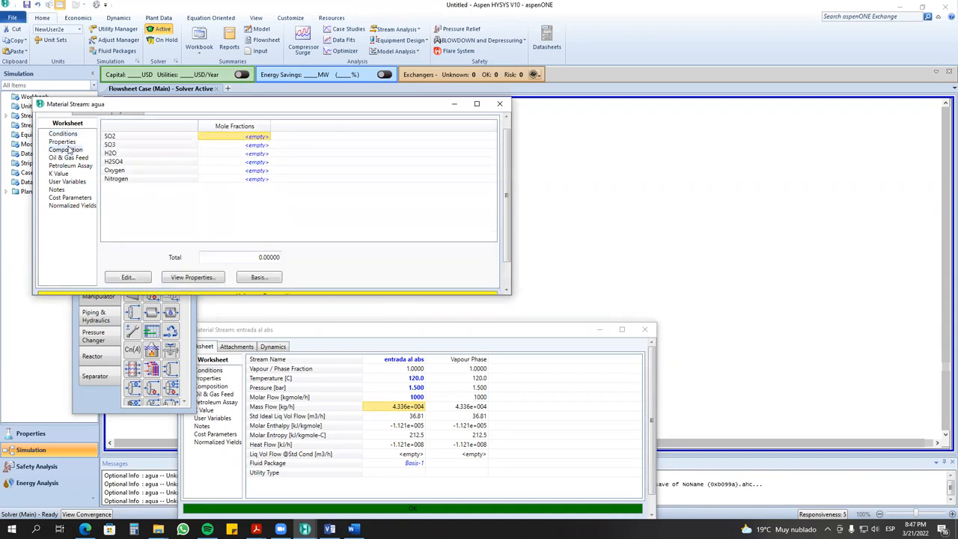
click(251, 153)
text(1)
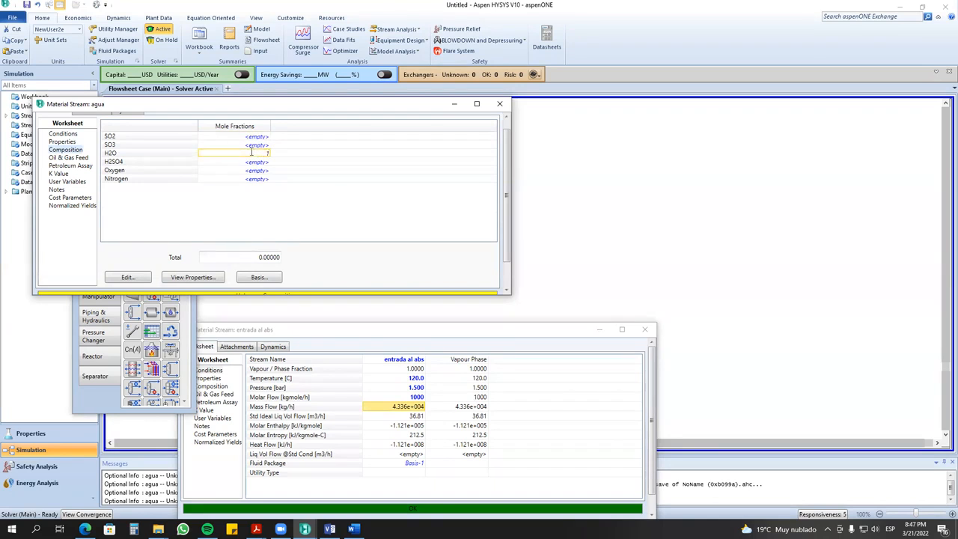
key(Return)
click(546, 302)
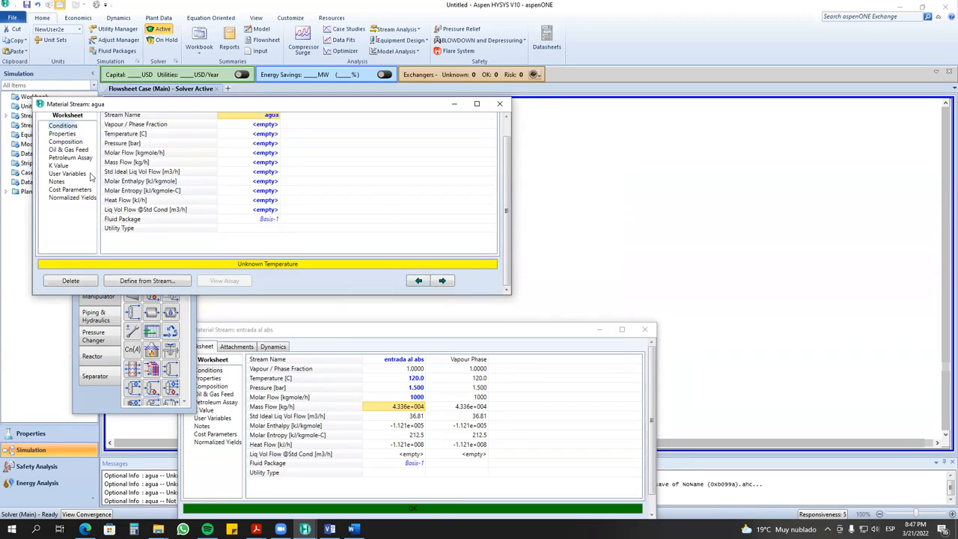
- Set the agua stream's temperature to 25 °C and its pressure to 1.5 bar, and close both stream windows
click(268, 134)
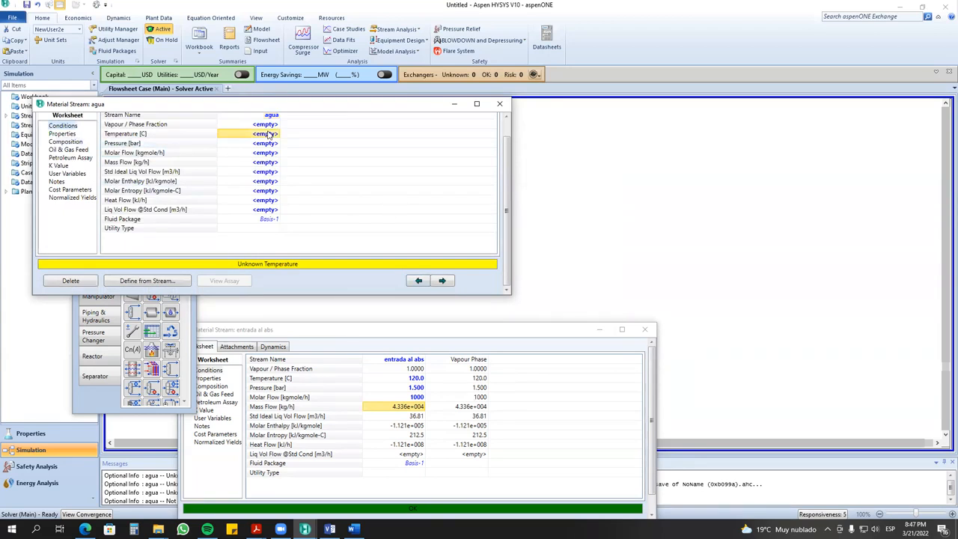
text(25)
click(271, 147)
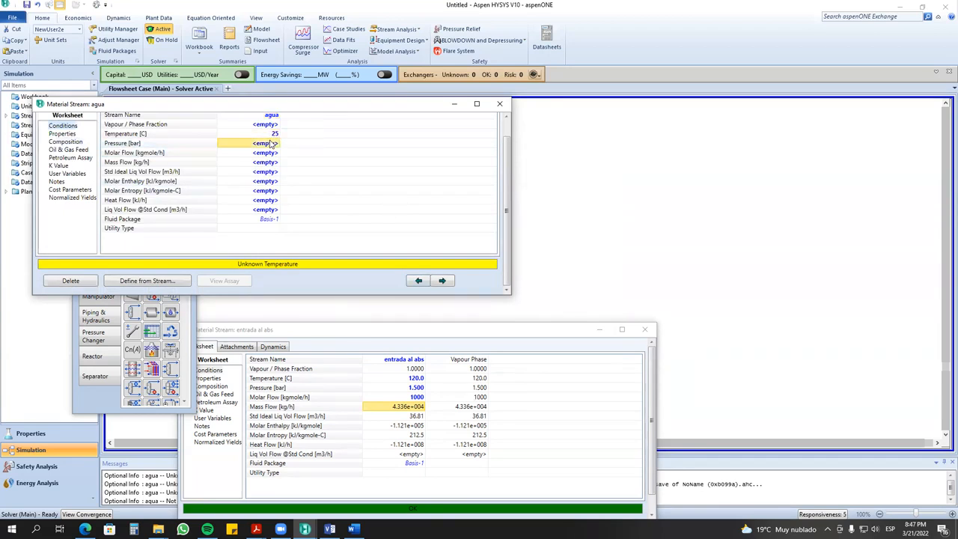
text(1.5)
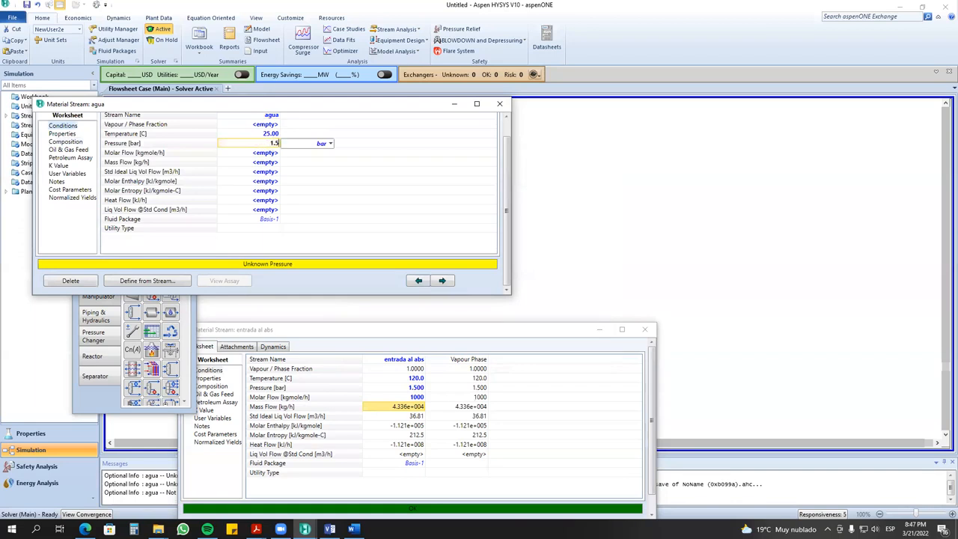
key(Return)
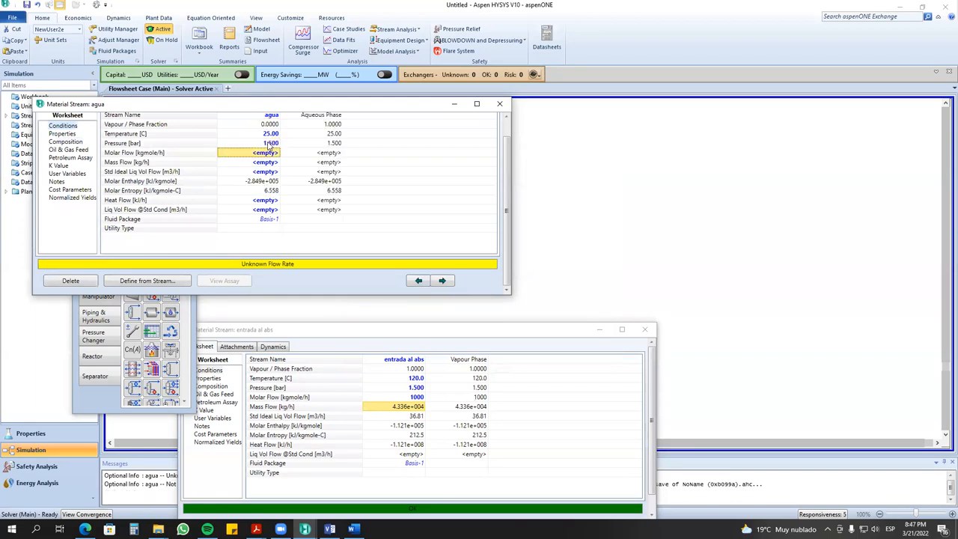
click(498, 103)
drag(447, 332, 343, 300)
click(542, 299)
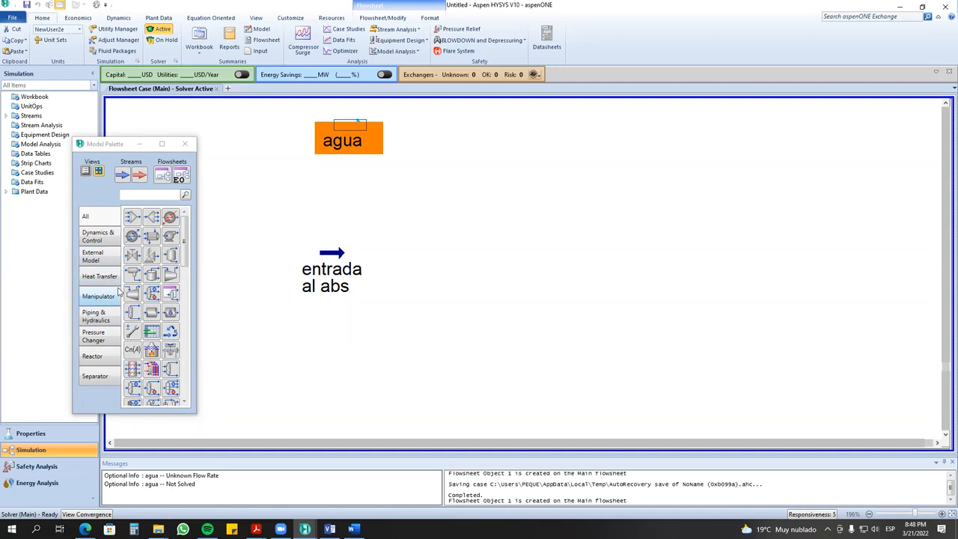
- Find the absorber column among the separator models and place it in the flowsheet beside the two feed streams
click(107, 335)
click(102, 321)
click(109, 356)
click(96, 312)
click(98, 296)
click(99, 277)
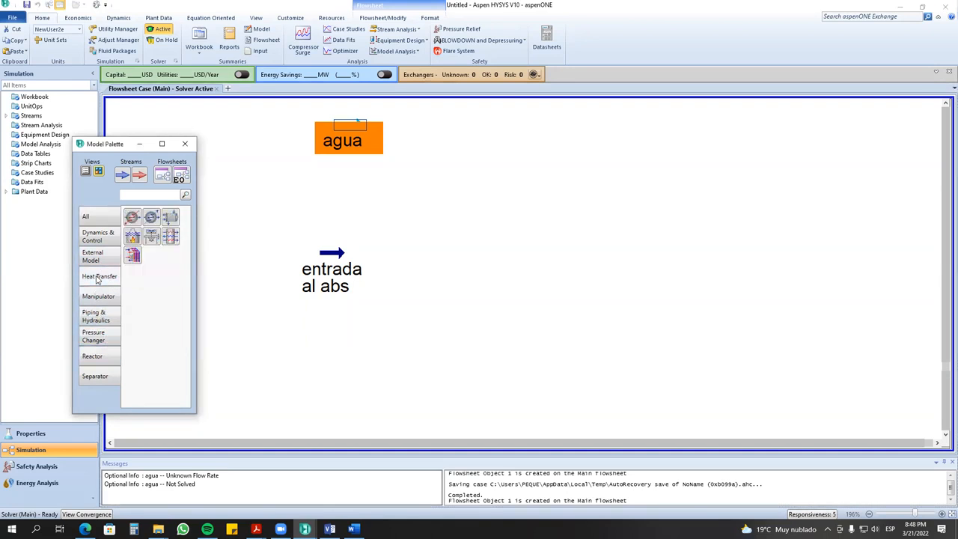
click(94, 336)
click(104, 376)
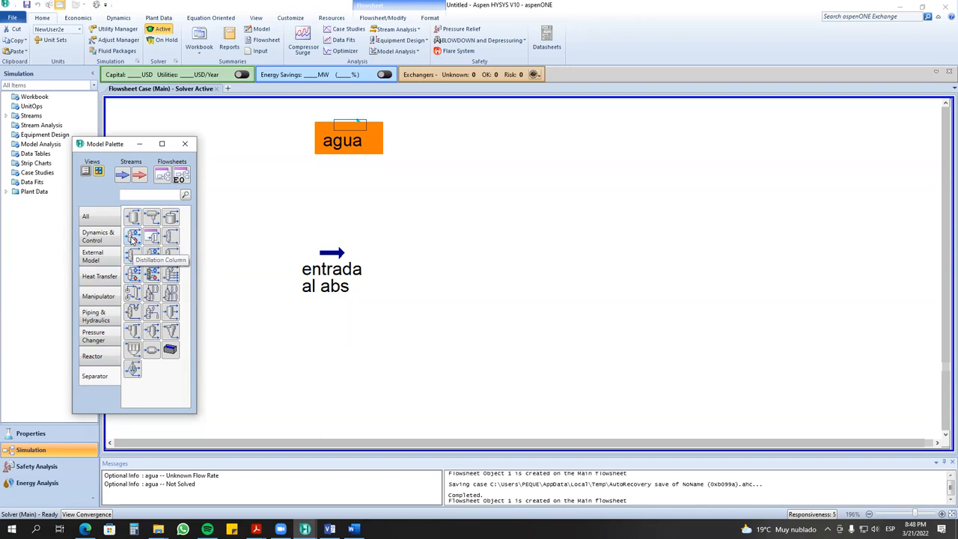
click(133, 255)
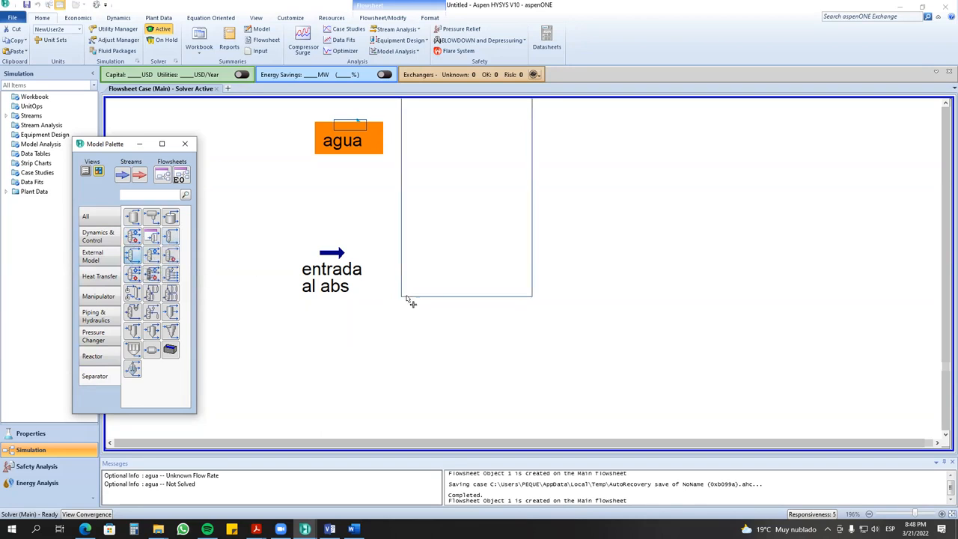
click(405, 323)
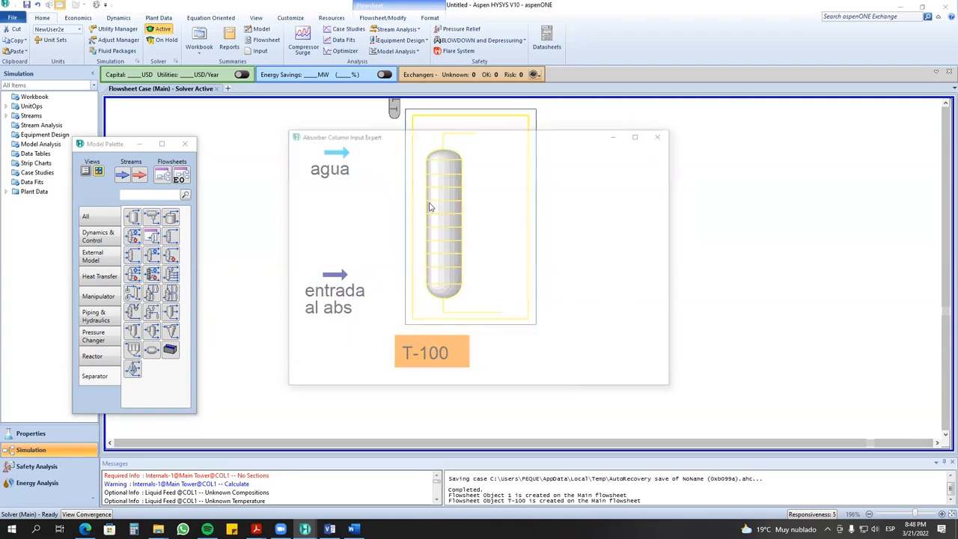
- Connect agua as the absorber's top stage inlet and entrada al abs as its bottom stage inlet, with outlets Gas residuo (vapour) and Liquido (liquid)
click(366, 188)
click(307, 199)
click(366, 309)
click(355, 324)
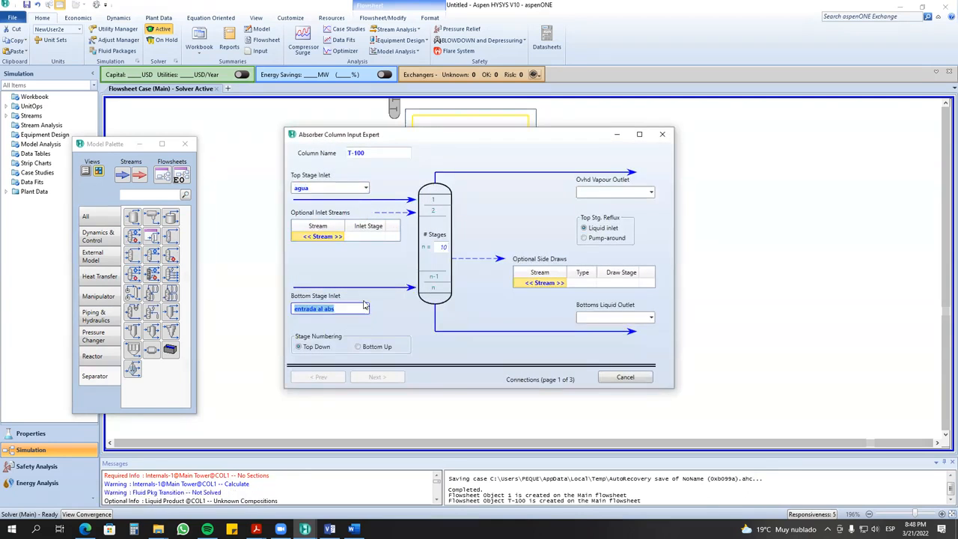
click(629, 193)
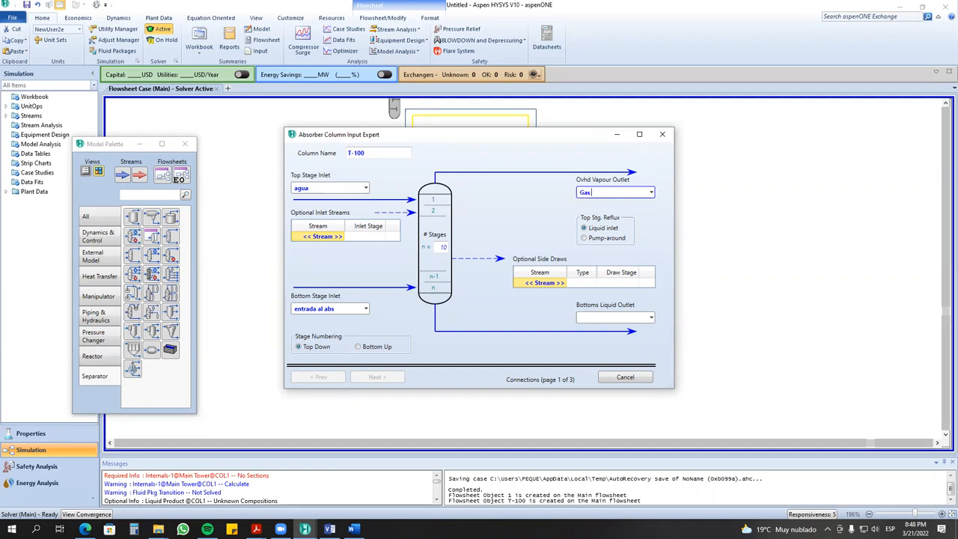
click(605, 319)
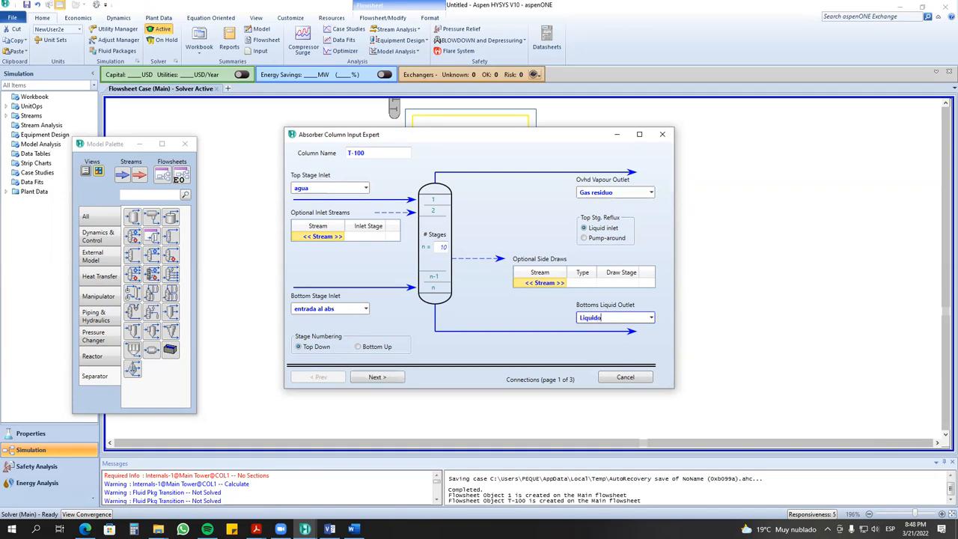
click(295, 188)
click(441, 249)
click(563, 283)
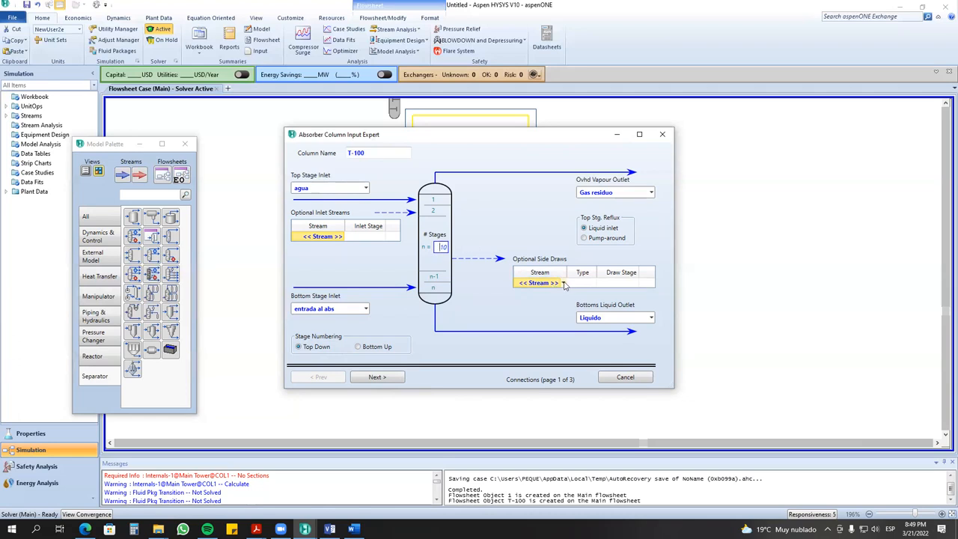
click(547, 282)
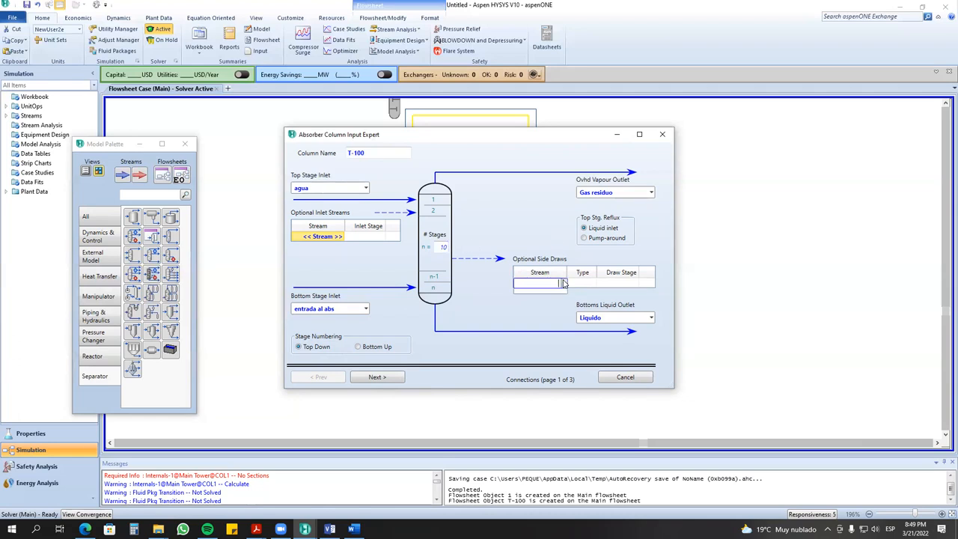
click(542, 212)
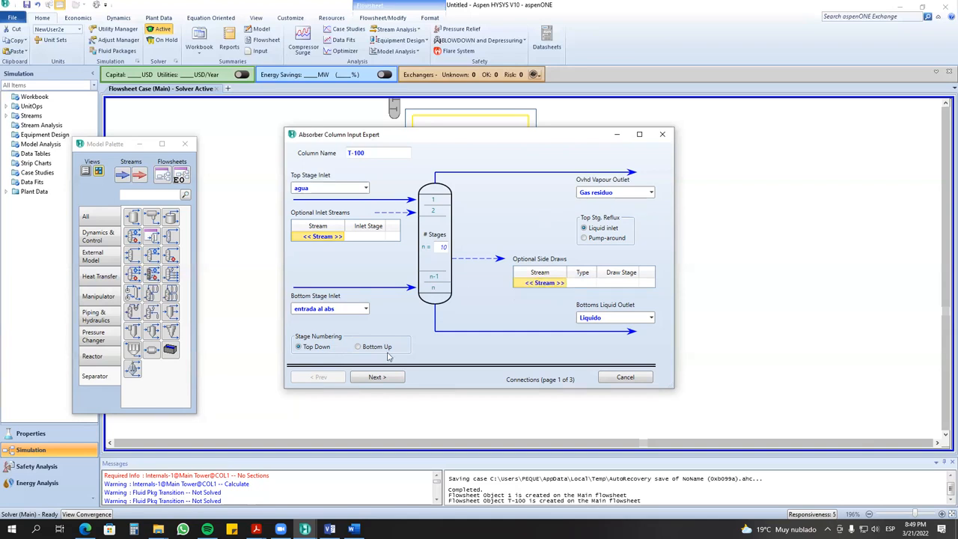
- Set the absorber's top and bottom stage pressures to 1.2 bar
click(376, 376)
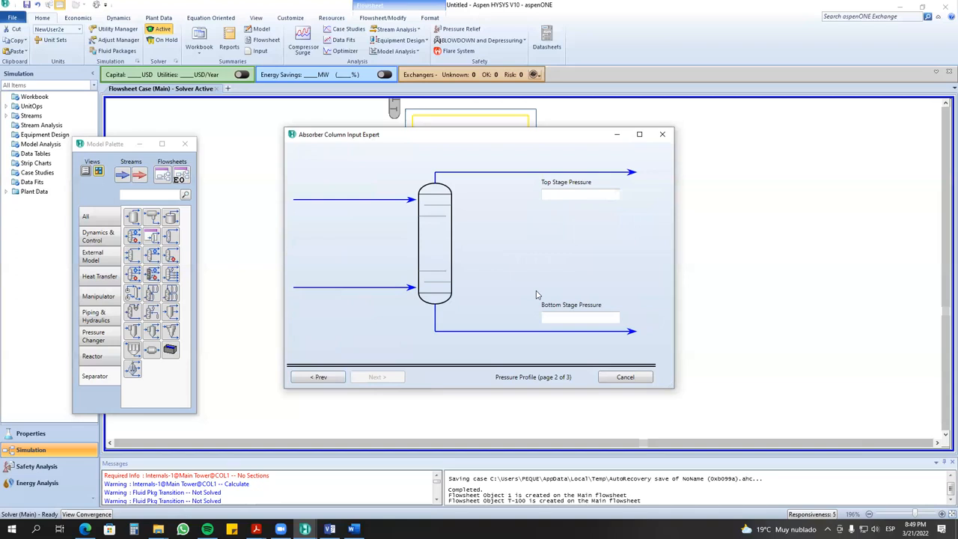
click(562, 195)
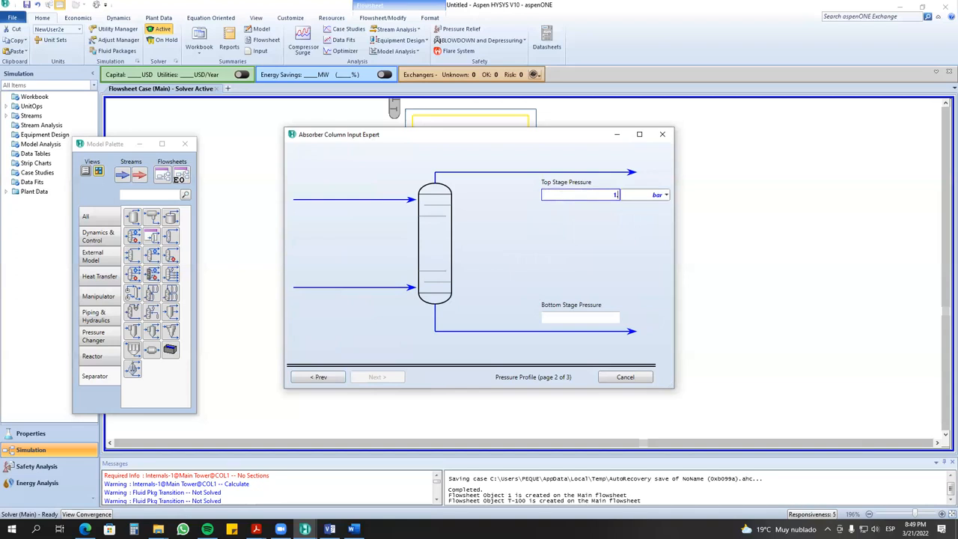
click(573, 318)
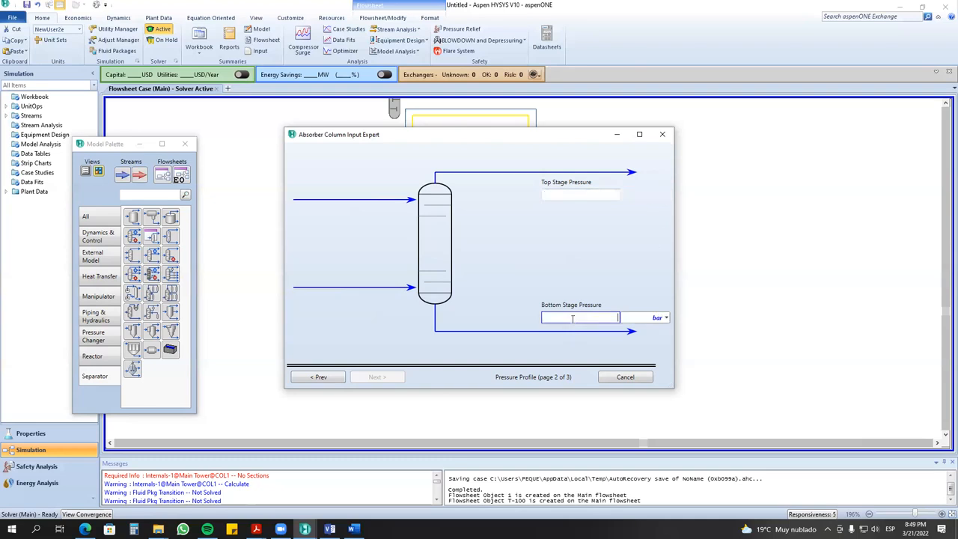
text(1.2)
key(Return)
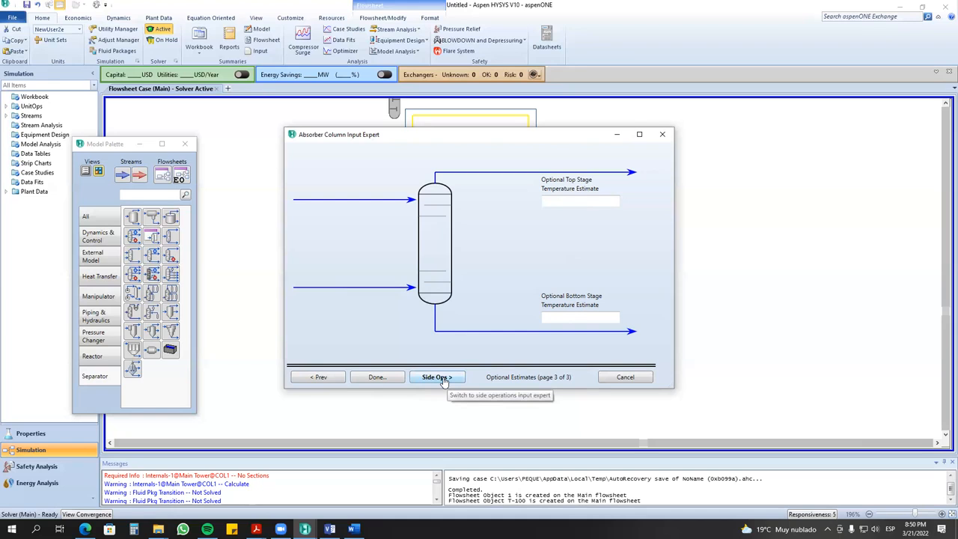
- Recheck the absorber's connections and pressure profile, and finish its setup without temperature estimates
click(319, 379)
click(319, 378)
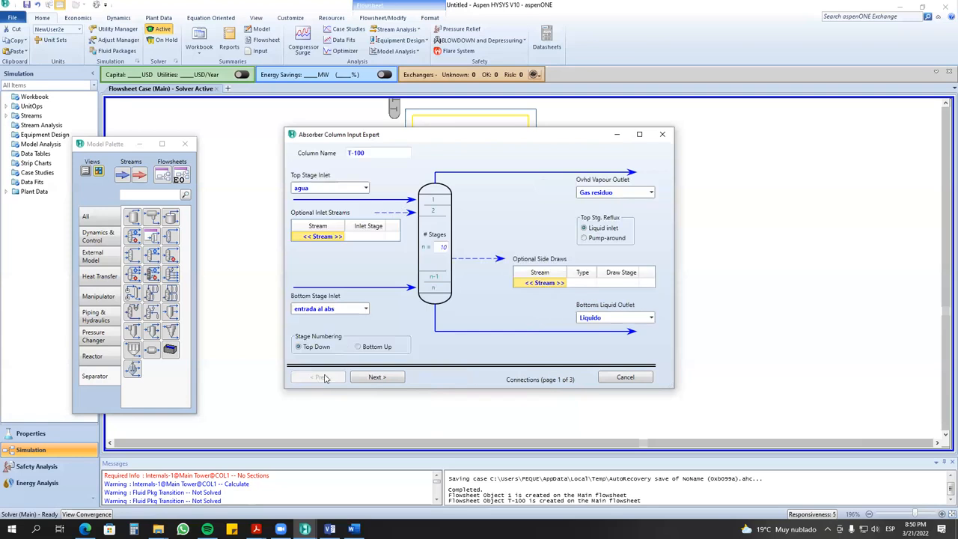
click(377, 377)
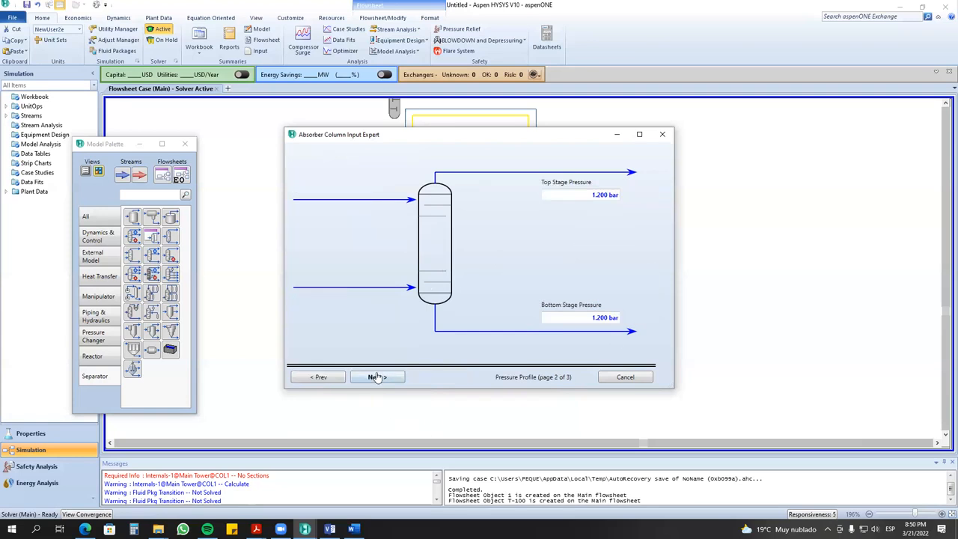
click(319, 377)
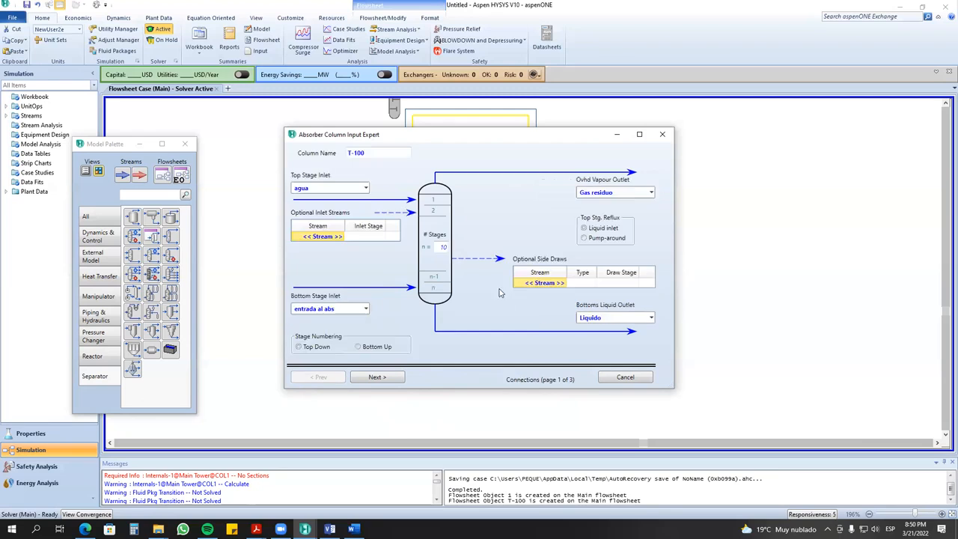
click(376, 378)
click(378, 377)
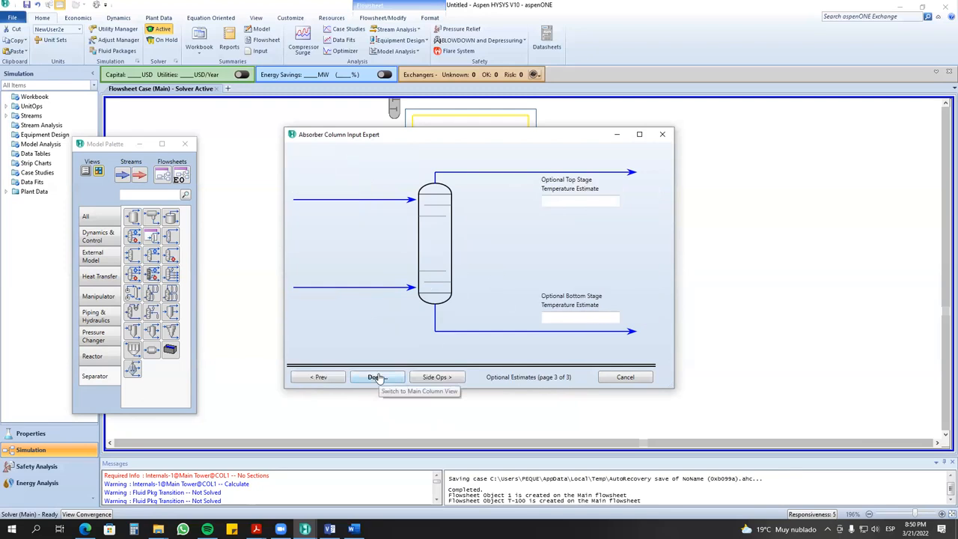
click(389, 379)
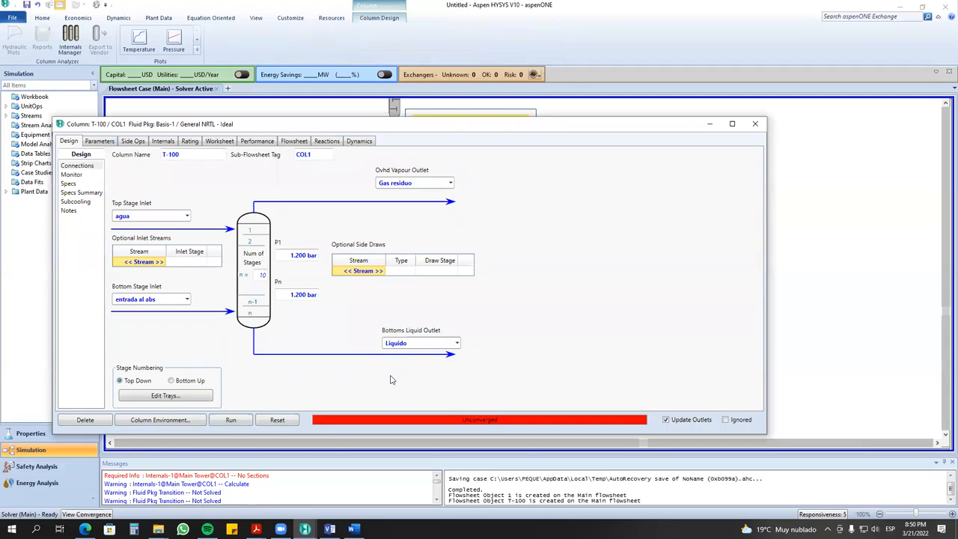
- Look through the absorber's parameters, side operations, internals, rating, worksheet, performance, flowsheet, reactions and dynamics settings, ending with its connections and specifications
click(103, 141)
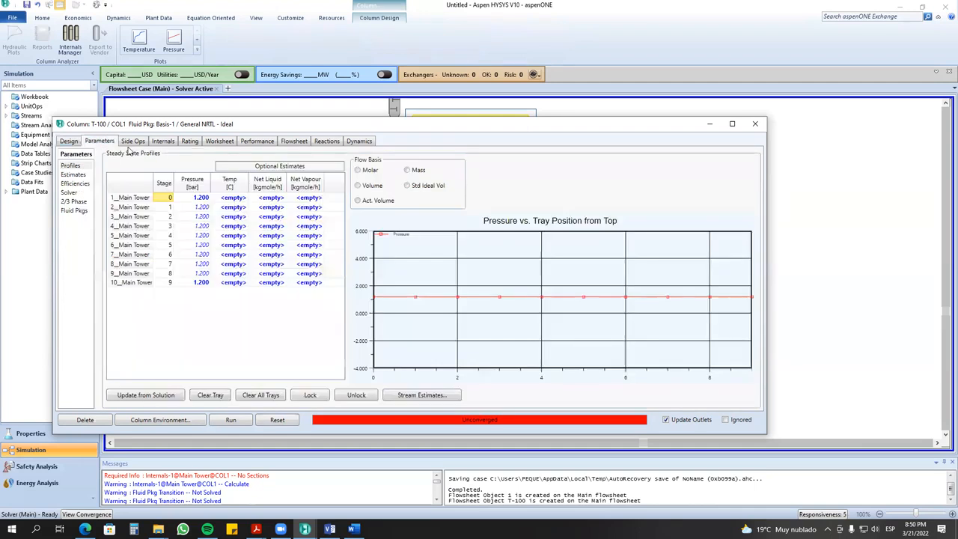
click(134, 142)
click(165, 143)
click(190, 143)
click(225, 144)
click(265, 144)
click(326, 141)
click(358, 141)
click(326, 141)
click(294, 142)
click(268, 144)
click(222, 144)
click(186, 143)
click(164, 142)
click(189, 143)
click(216, 144)
click(257, 141)
click(294, 142)
click(326, 141)
click(359, 141)
click(100, 141)
click(69, 141)
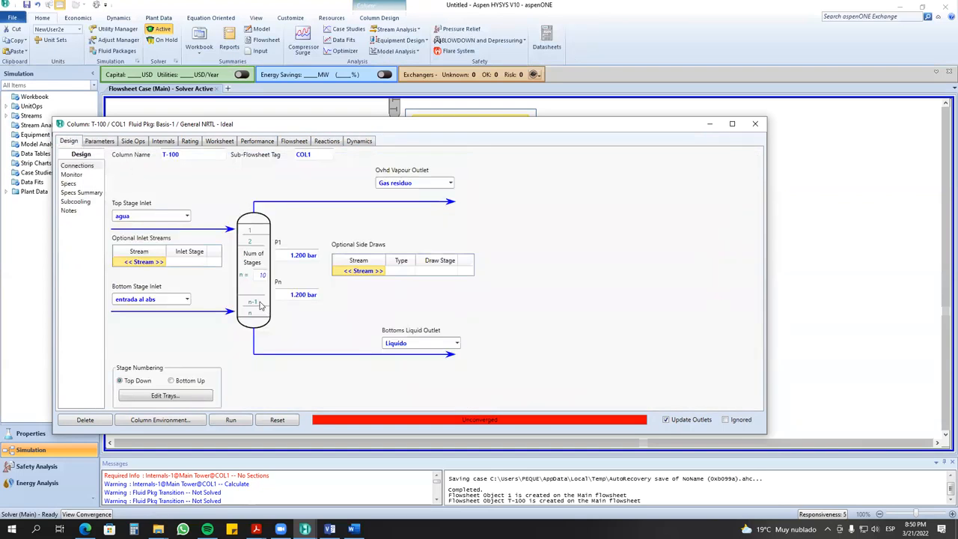
click(69, 184)
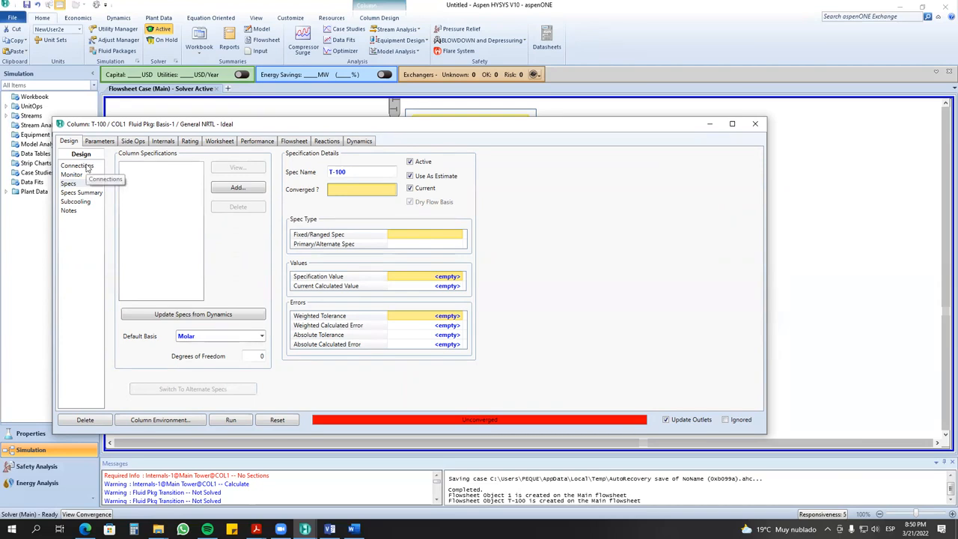
- Check the absorber's solver options and return to its design connections
click(100, 141)
click(69, 192)
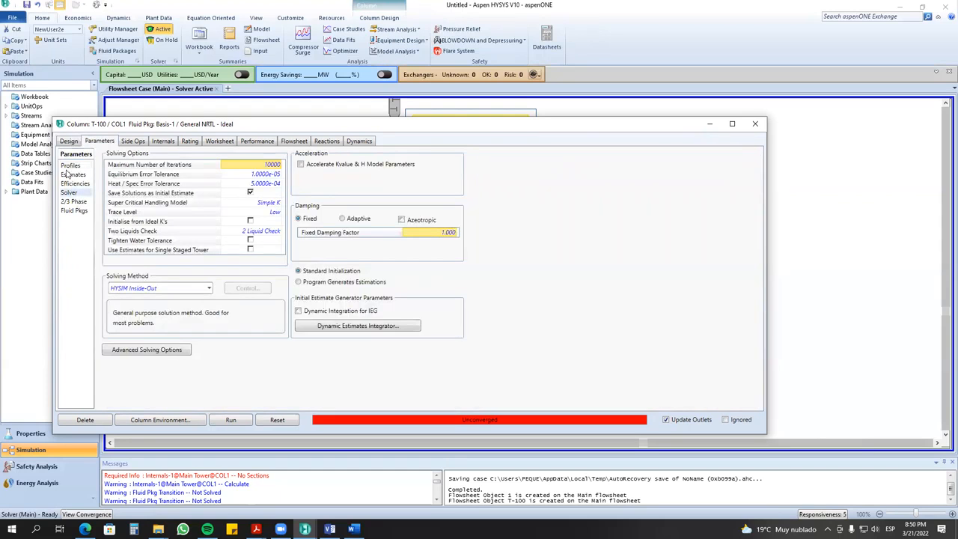
click(69, 140)
click(77, 165)
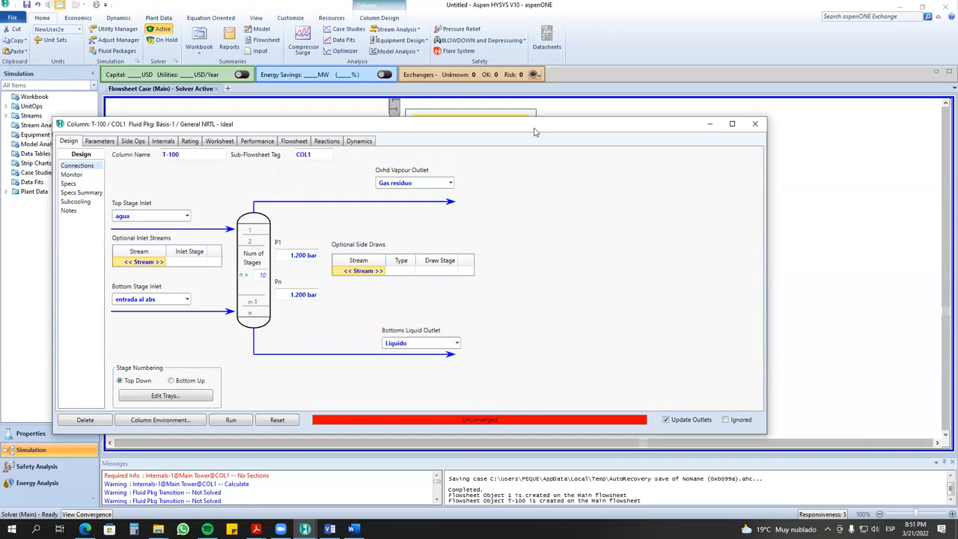
- Move the column window clear of the flowsheet and reposition the entrada al abs stream level with the absorber's bottom inlet
drag(535, 131, 560, 358)
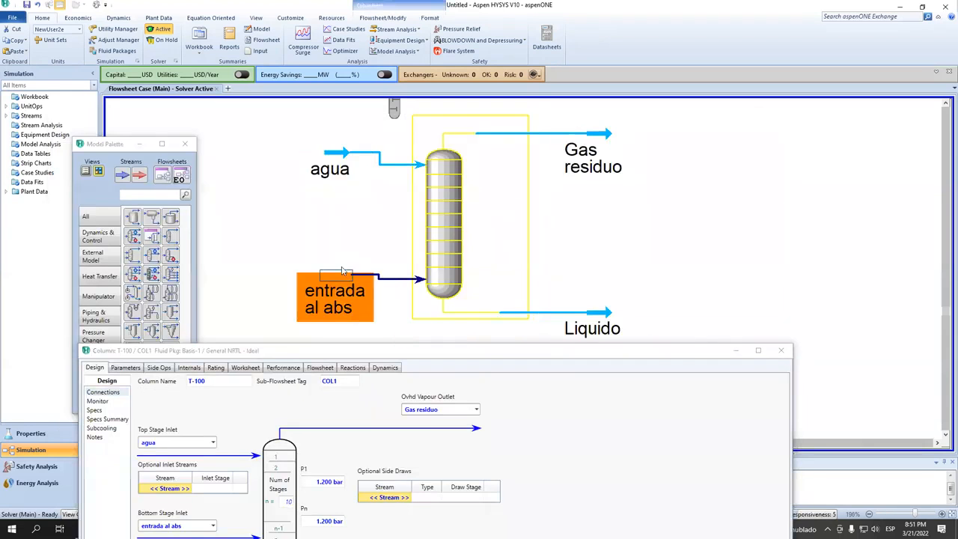
click(329, 160)
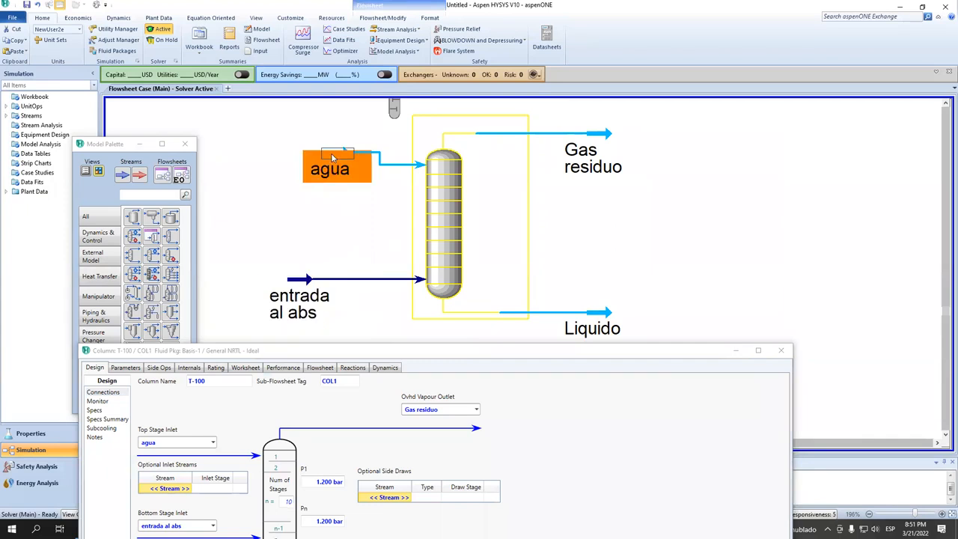
click(307, 296)
drag(302, 280, 310, 282)
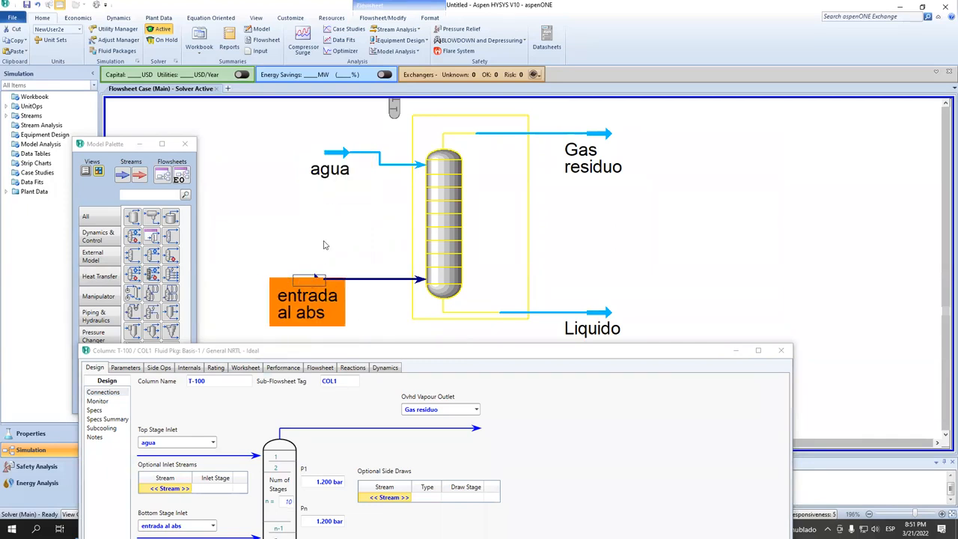
click(327, 263)
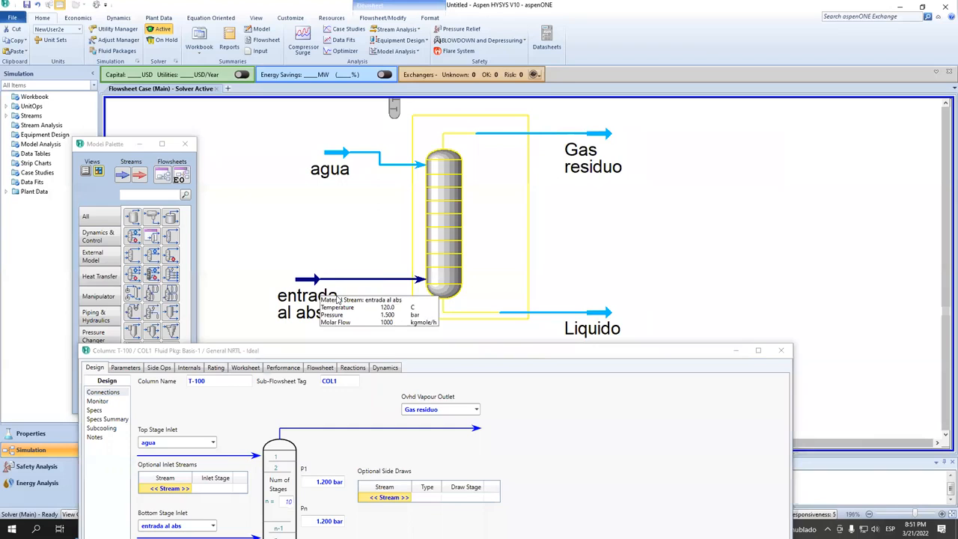
- Lower the column window to uncover the T-100 label and align the agua stream with the column's upper inlet
click(401, 351)
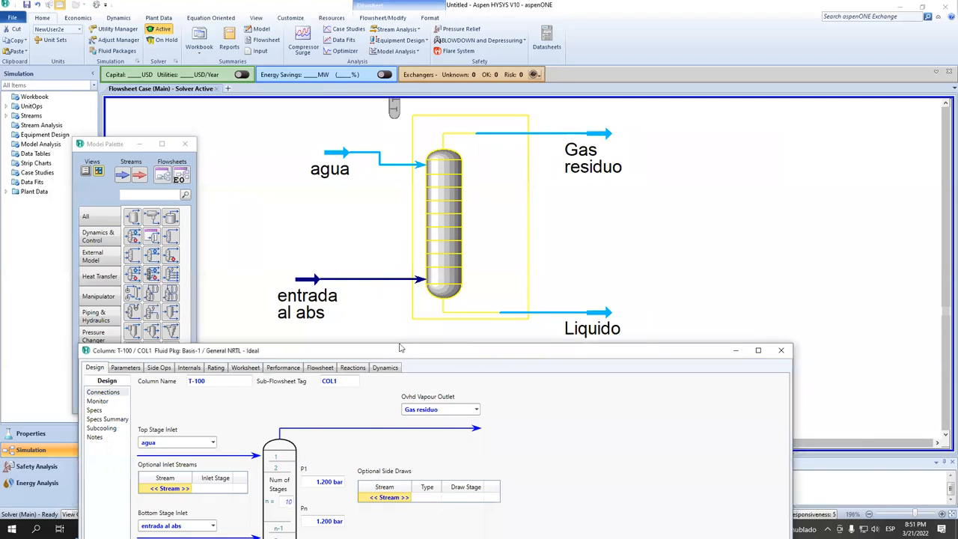
drag(400, 347, 411, 364)
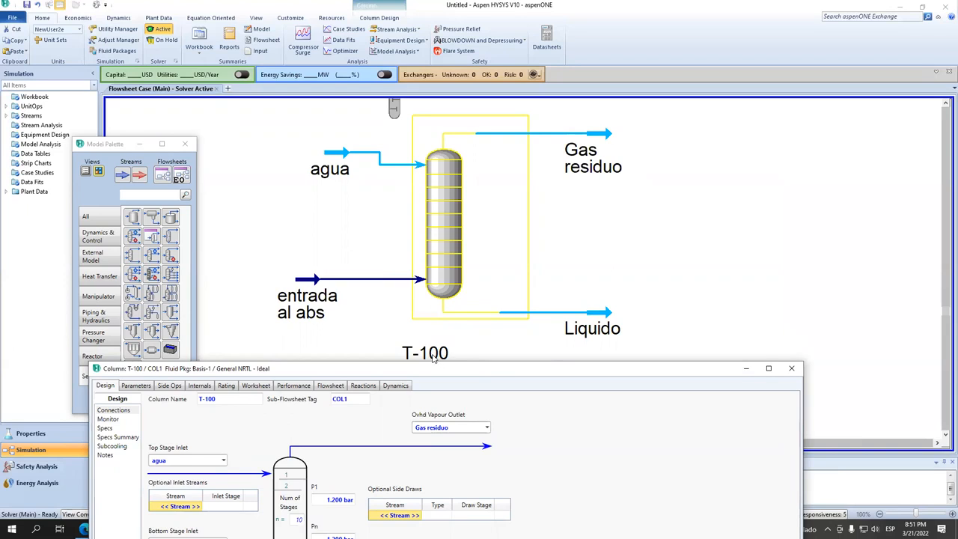
click(346, 169)
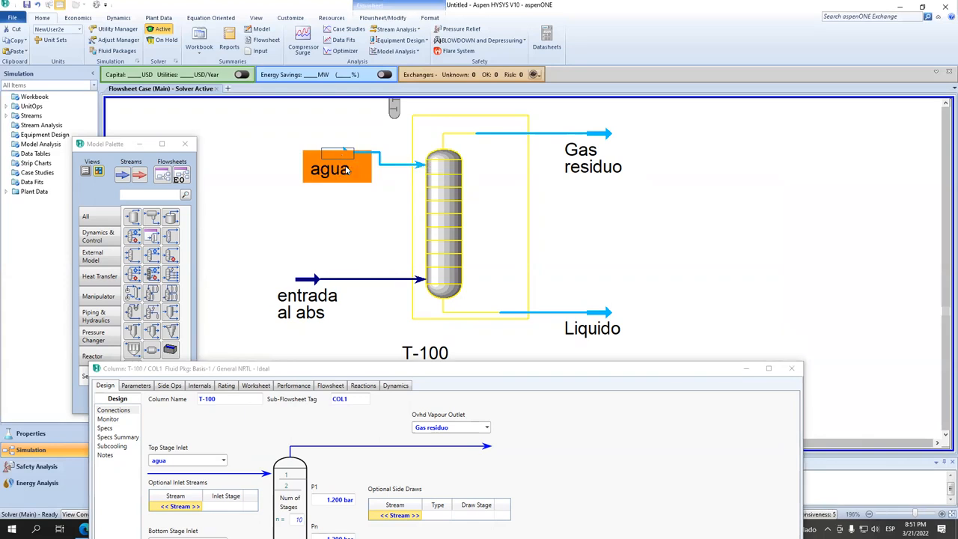
mouse_move(337, 152)
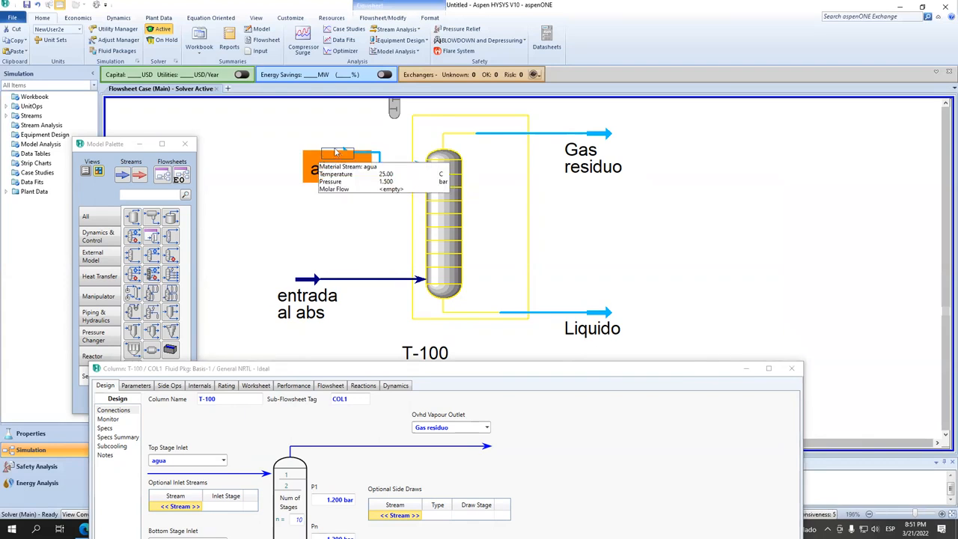
click(382, 248)
click(338, 155)
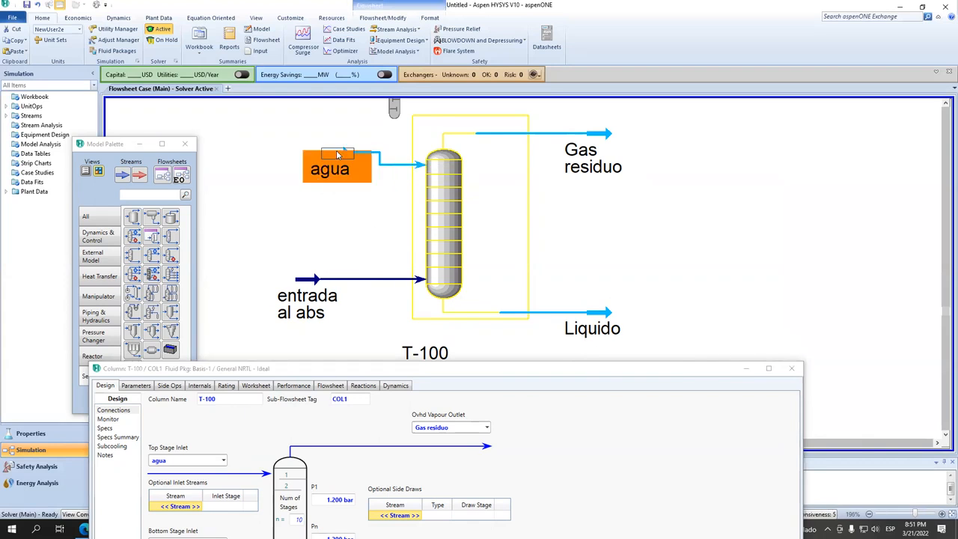
drag(338, 155, 315, 167)
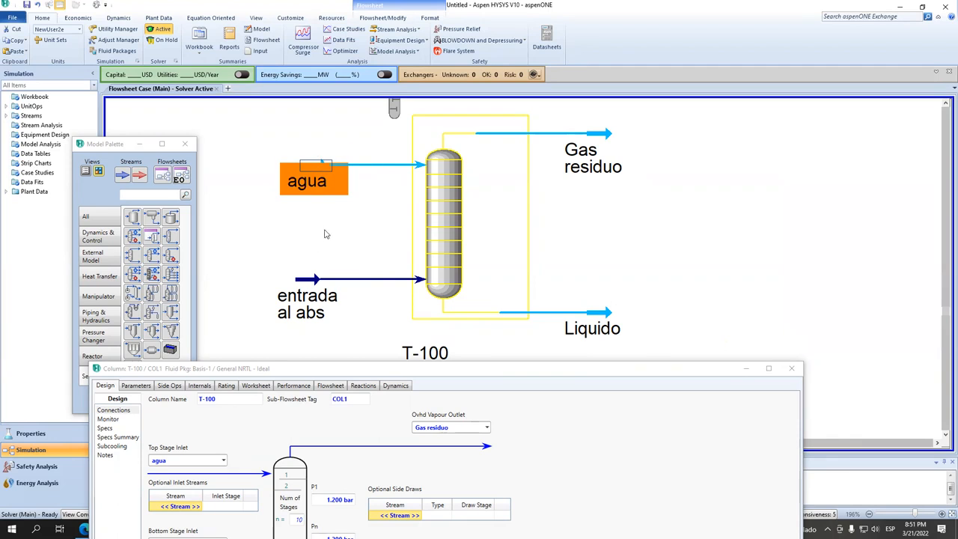
- Place a Set operation on the flowsheet between the agua and entrada al abs streams
drag(103, 147, 117, 85)
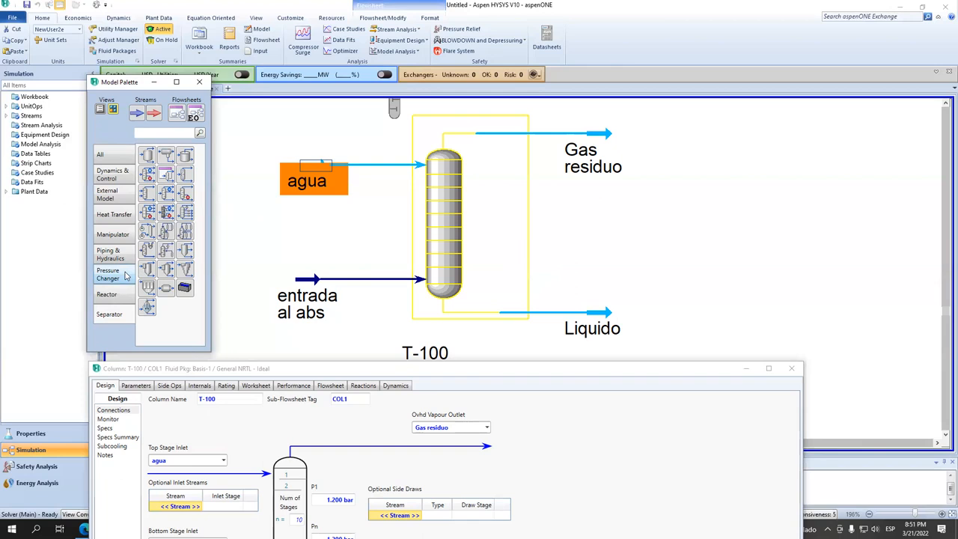
click(114, 235)
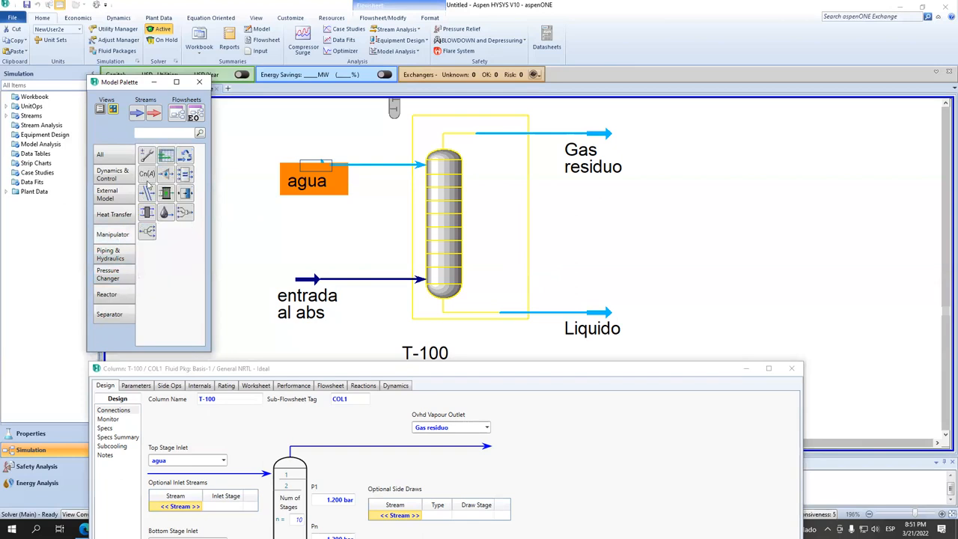
click(147, 174)
click(298, 256)
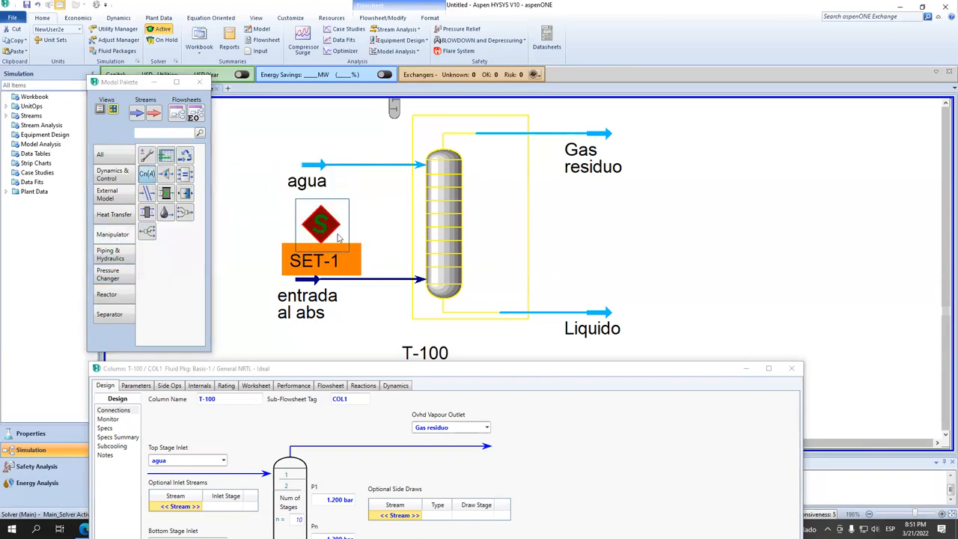
- Spread the agua and entrada al abs streams apart vertically and reposition SET-1 between them
drag(290, 315, 275, 337)
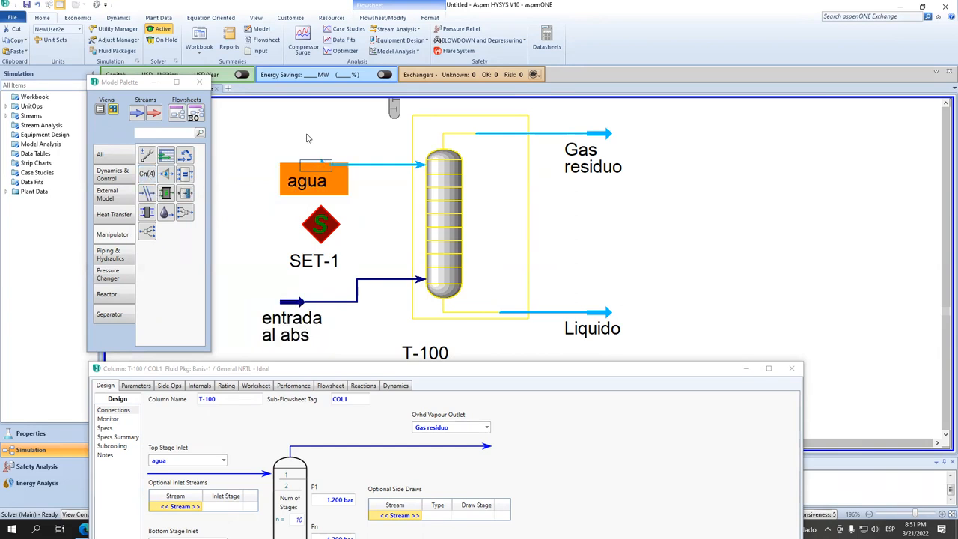
drag(307, 180, 302, 132)
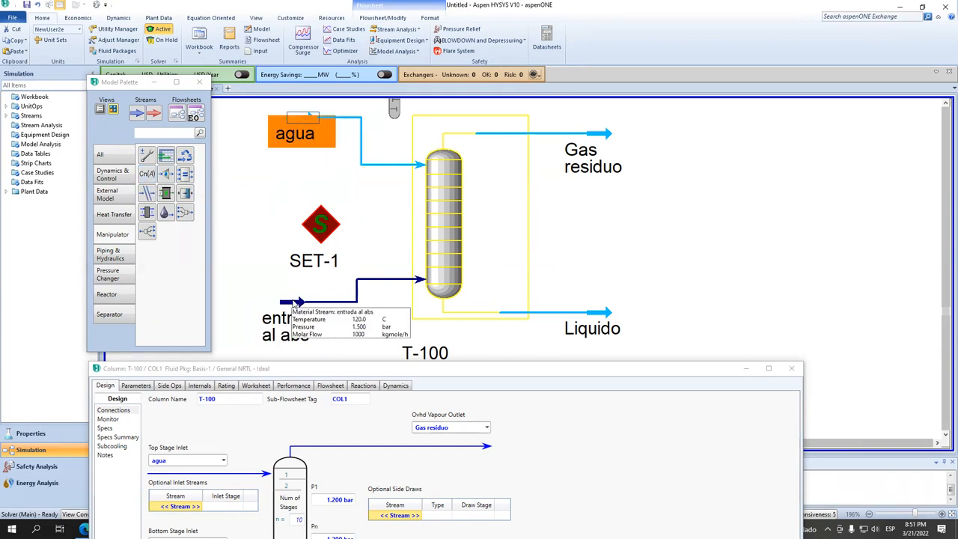
click(324, 180)
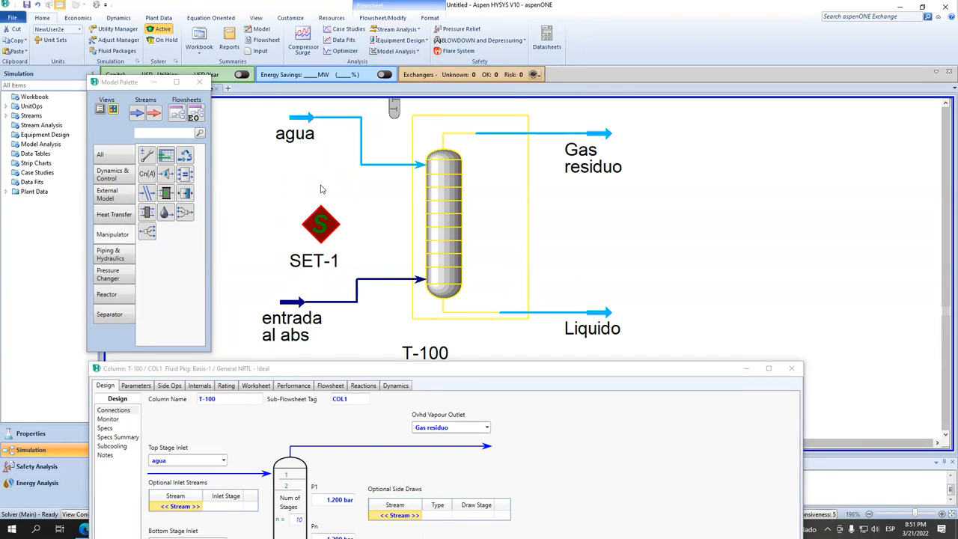
drag(315, 227, 300, 215)
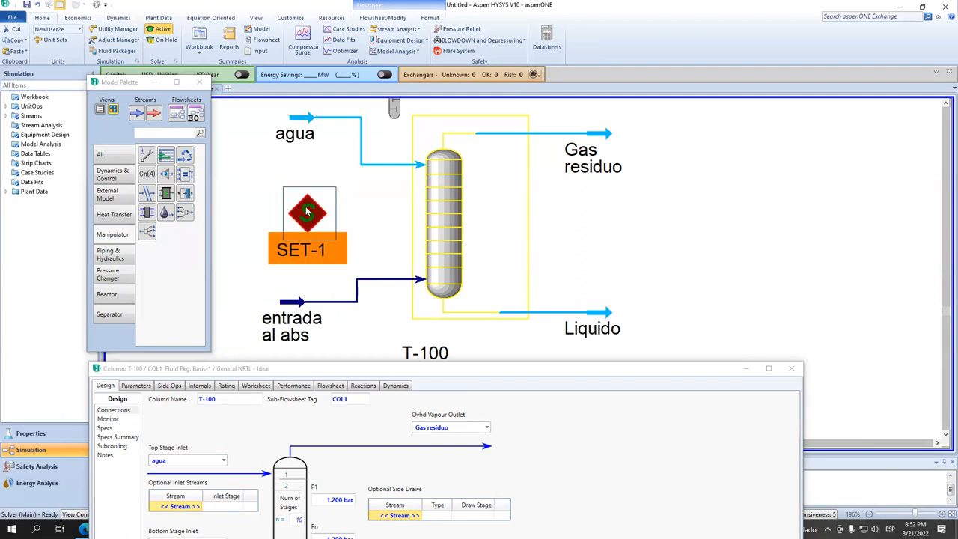
- Check the agua stream's conditions and look over the SET-1 connections form
double_click(300, 133)
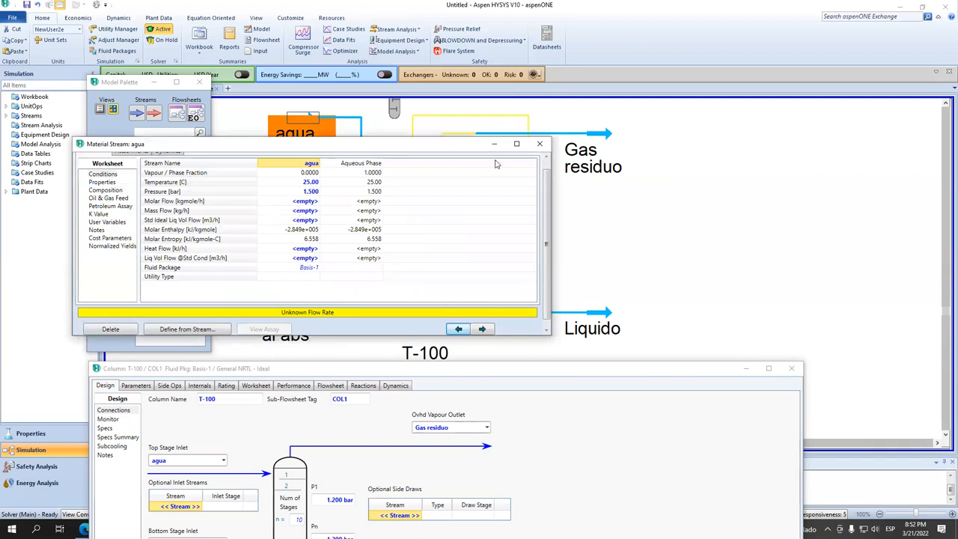
click(539, 143)
click(318, 214)
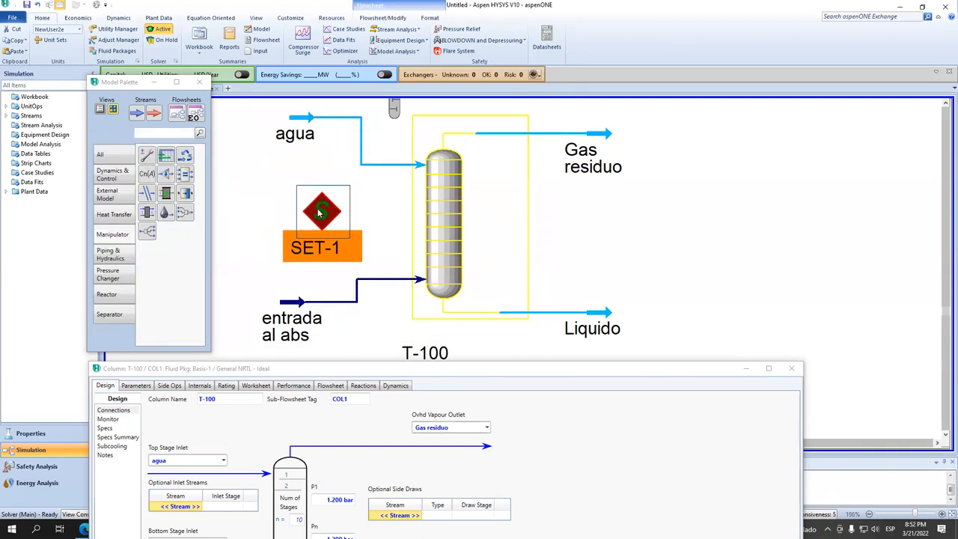
double_click(319, 214)
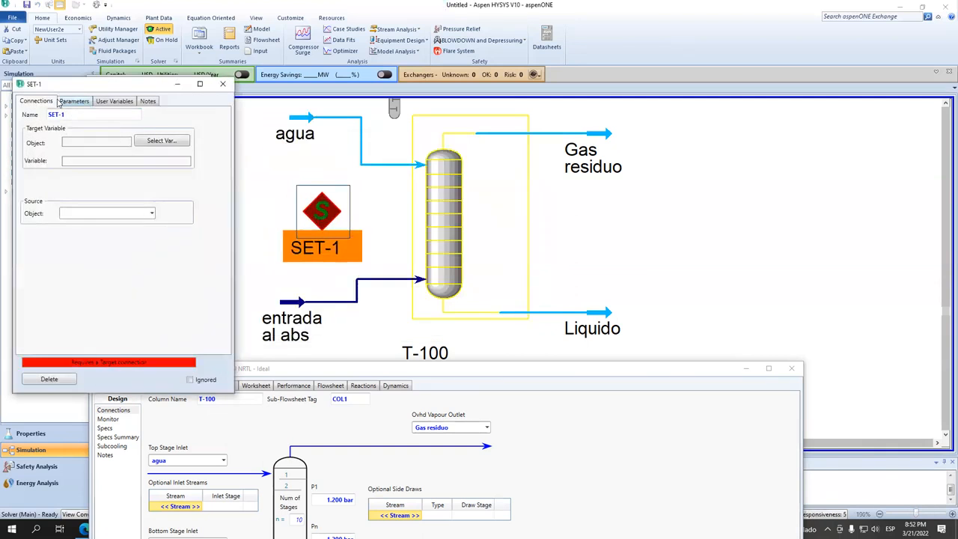
click(222, 84)
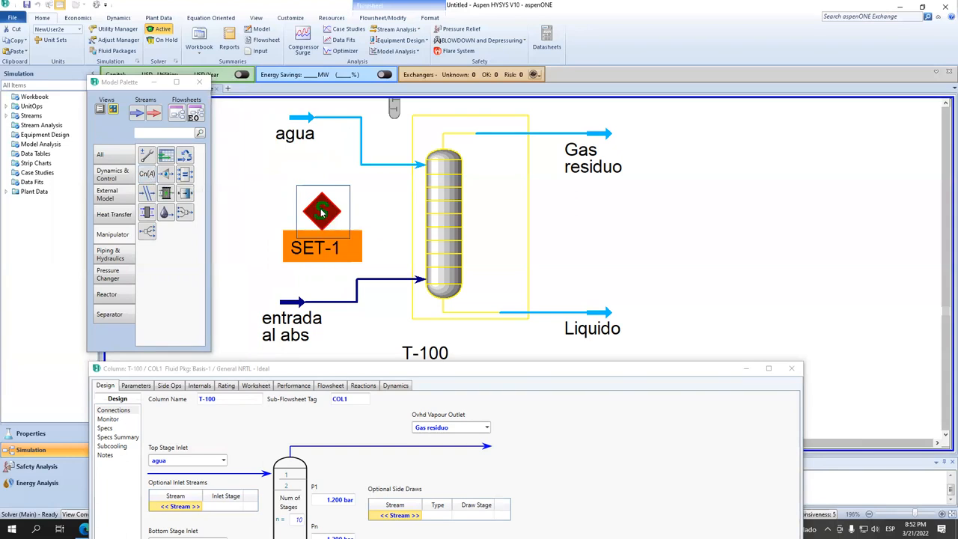
- Connect SET-1 with agua's Mass Flow as the target variable and entrada al abs as the source object
double_click(322, 213)
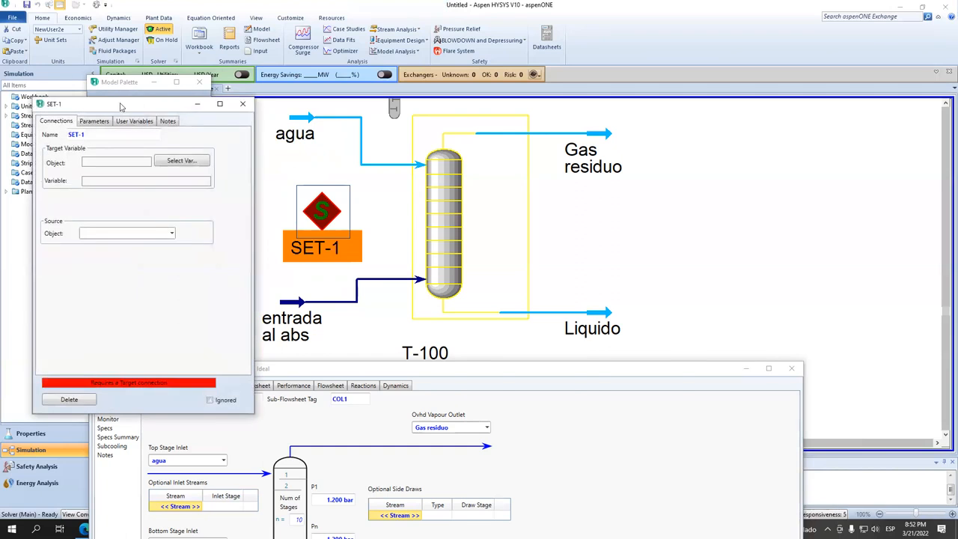
drag(120, 107, 539, 139)
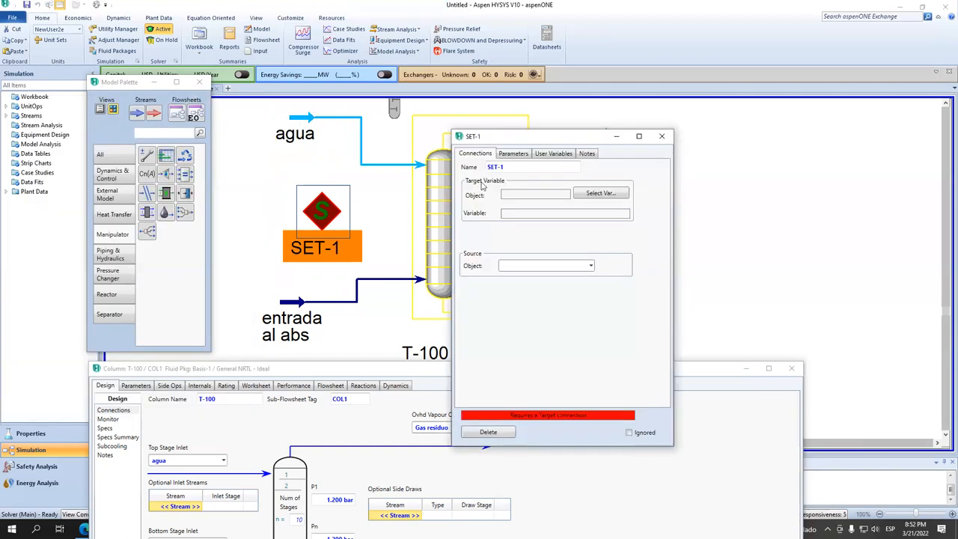
click(603, 195)
click(412, 197)
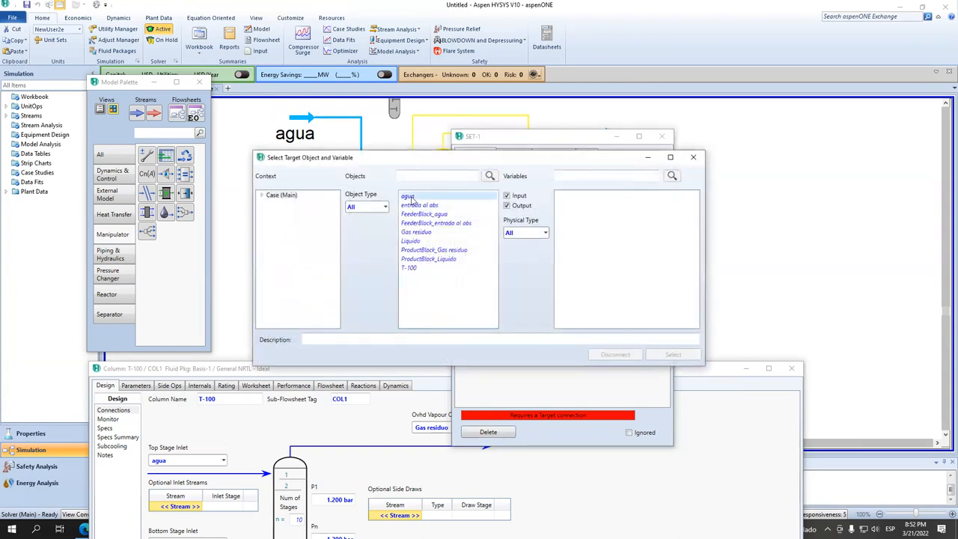
scroll(690, 325, down, 8)
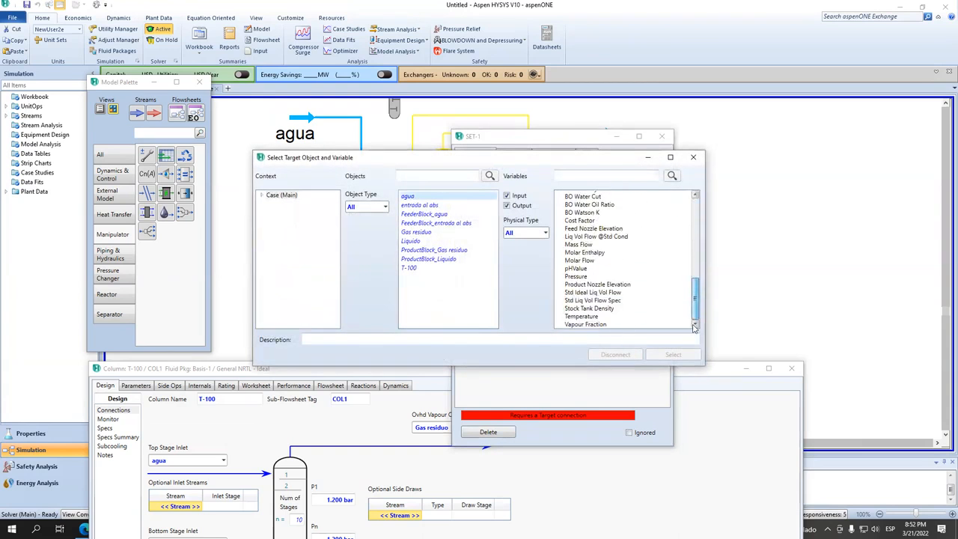
click(578, 244)
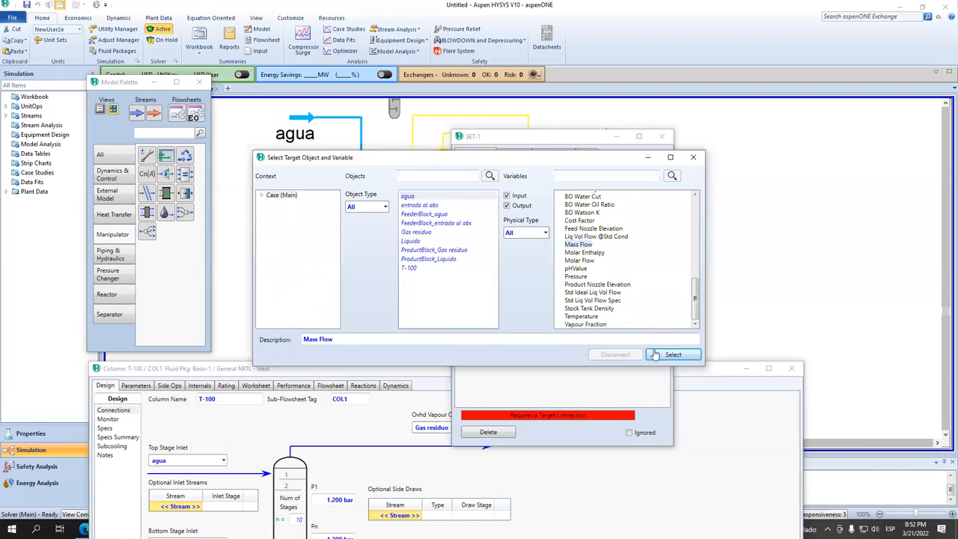
click(673, 355)
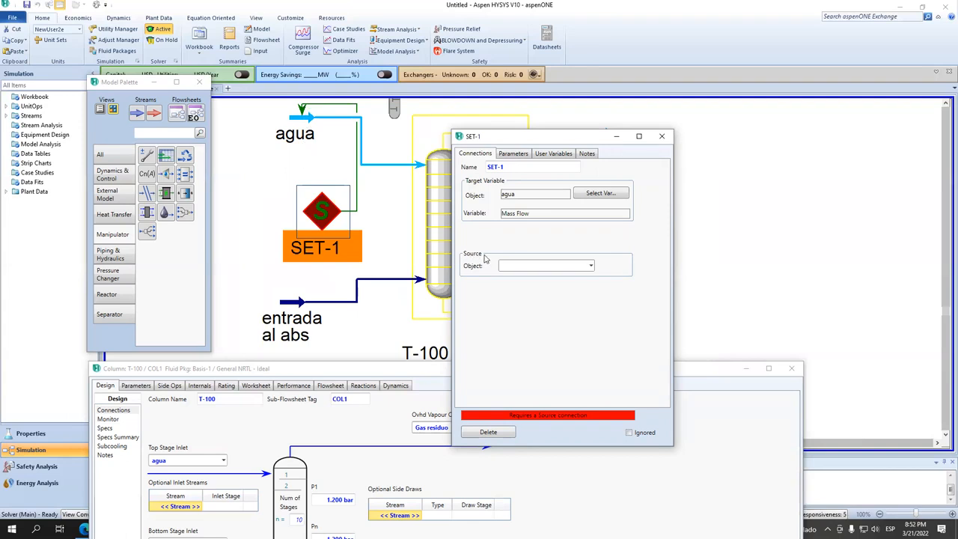
click(572, 267)
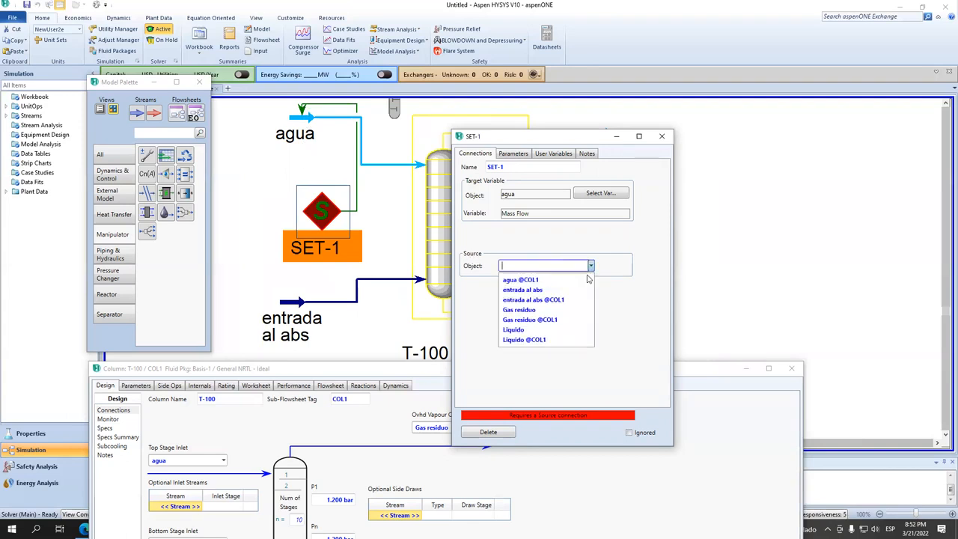
click(569, 289)
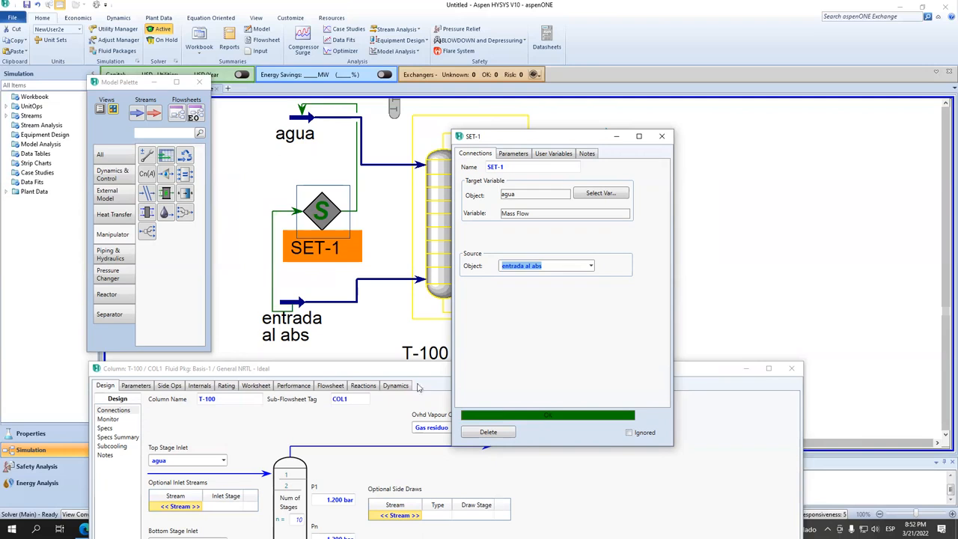
- Inspect the entrada al abs stream's mass flow and keep its window open below the flowsheet diagram
click(293, 301)
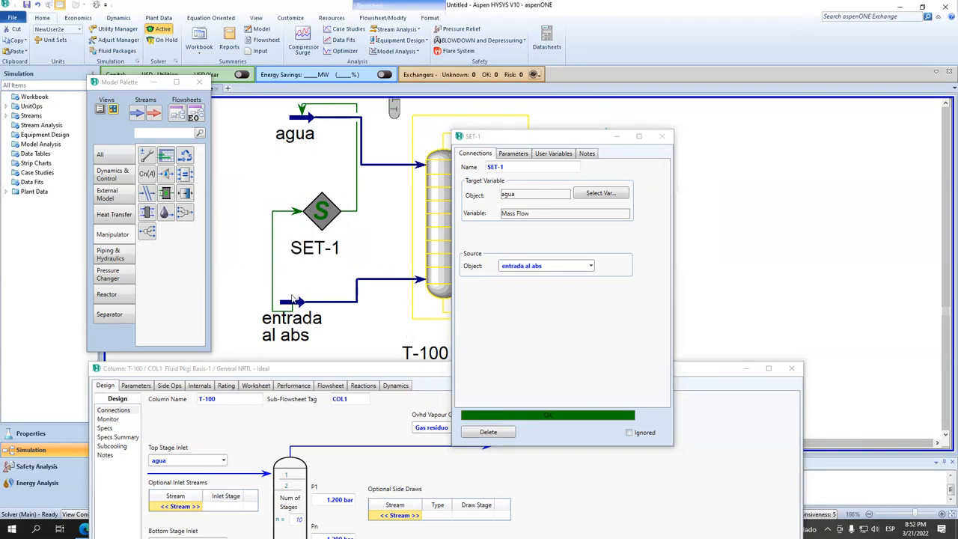
double_click(294, 301)
click(278, 192)
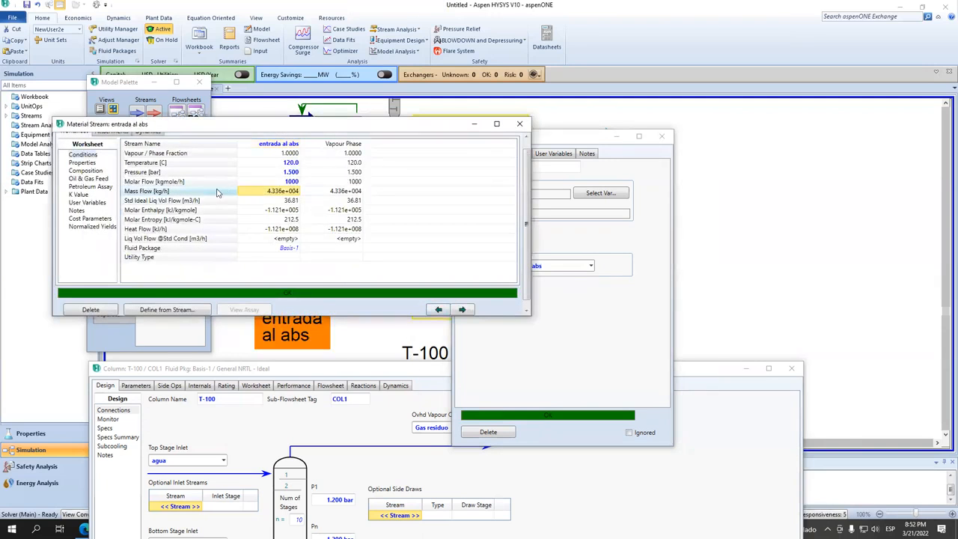
click(278, 194)
click(207, 192)
click(271, 192)
drag(404, 126, 362, 306)
- Display SET-1's parameters and open the agua stream's conditions to compare both streams' mass flows
click(325, 213)
click(512, 154)
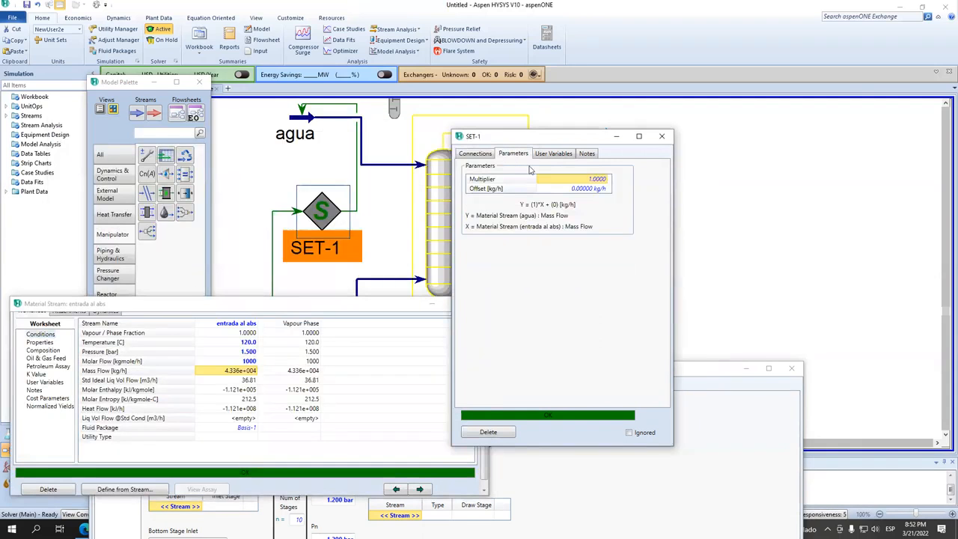
click(480, 155)
click(511, 154)
double_click(320, 126)
drag(310, 150, 225, 83)
click(216, 144)
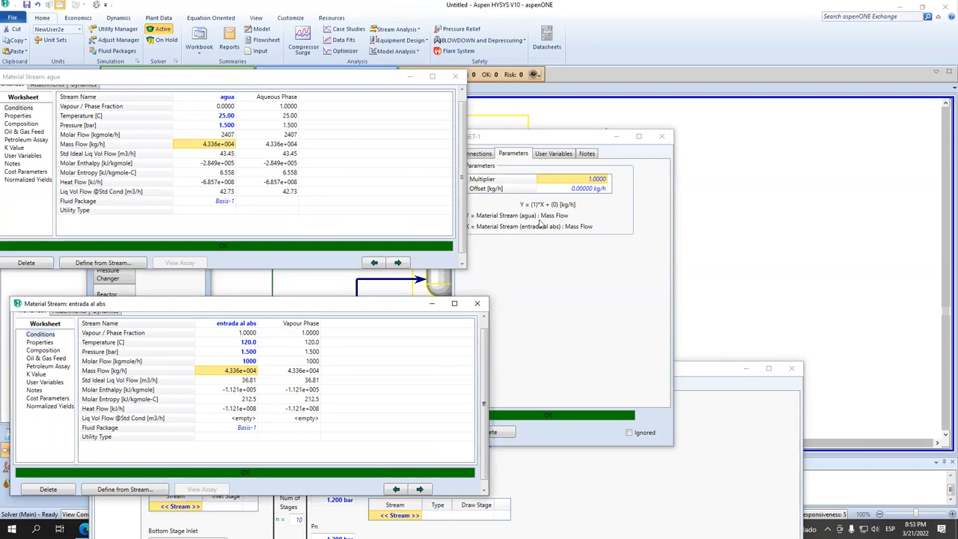
- Set the SET-1 multiplier to 2 and compare the mass flows of agua and entrada al abs
click(585, 189)
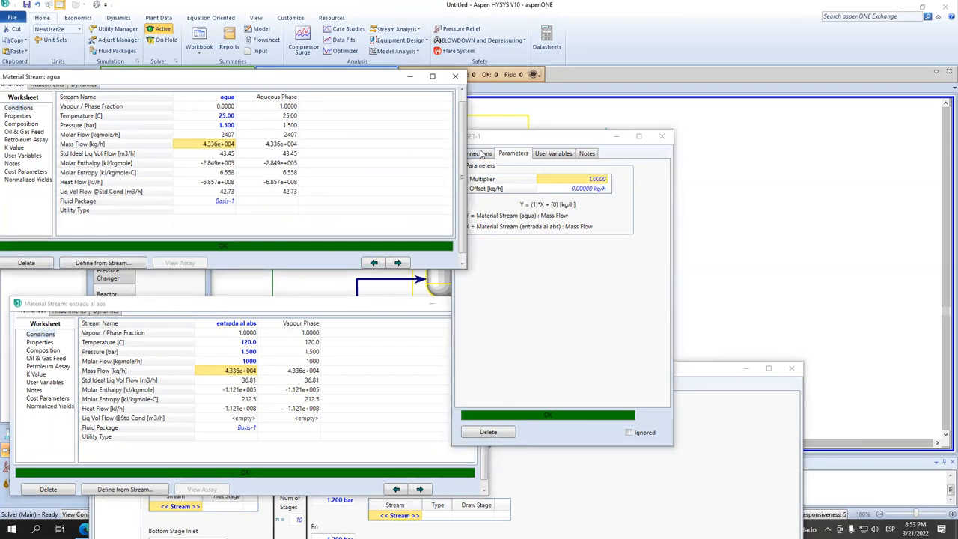
click(589, 178)
text(2)
key(Return)
mouse_move(214, 146)
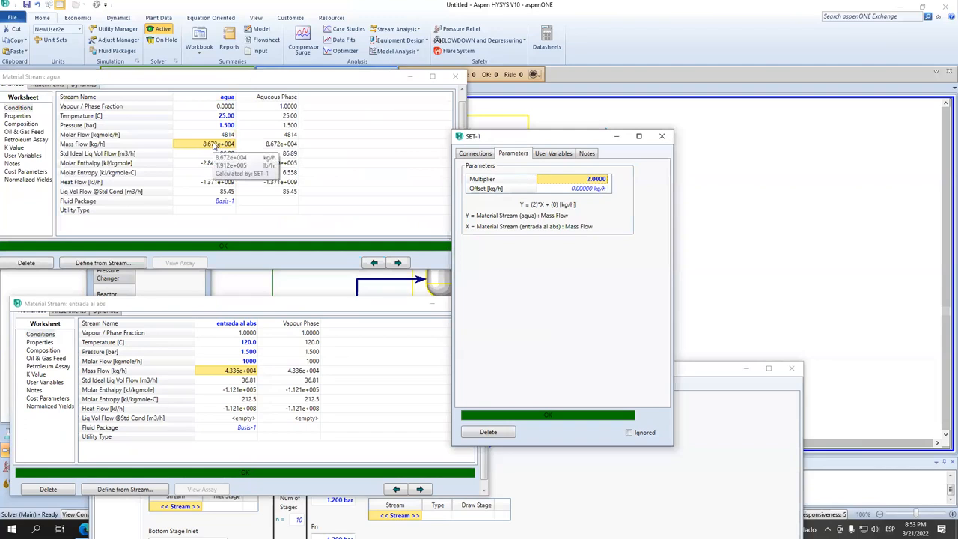
click(232, 369)
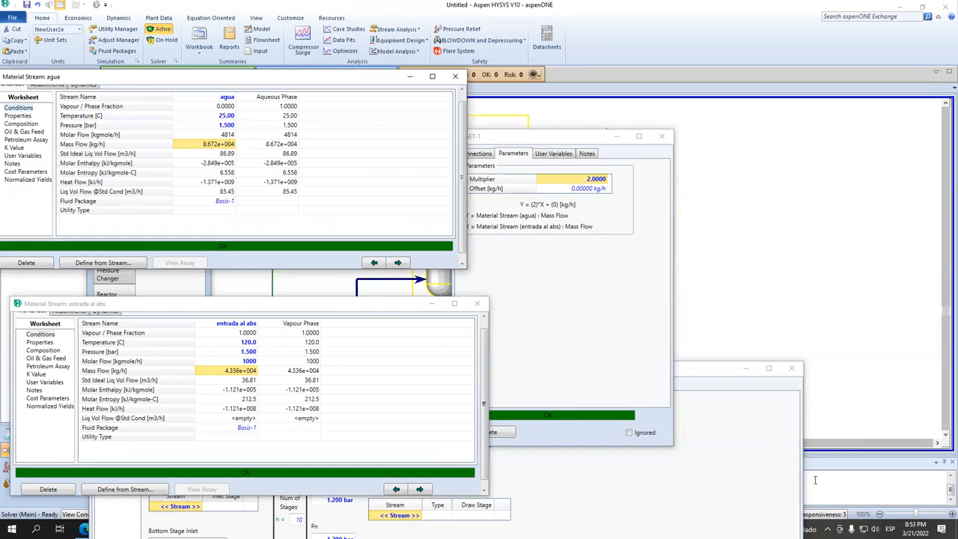
- Enlarge the agua stream window's contents to 120% and the entrada al abs window's contents to 125%
click(919, 517)
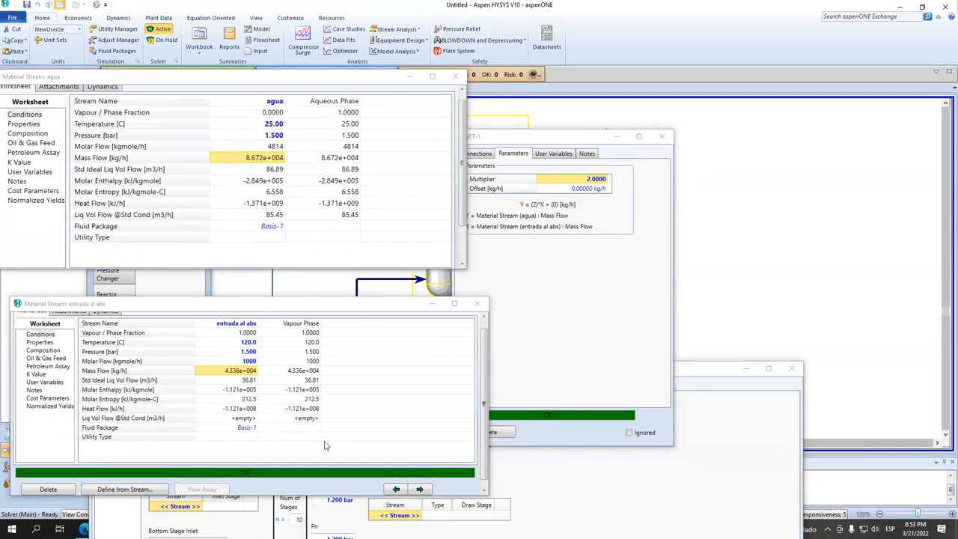
click(297, 439)
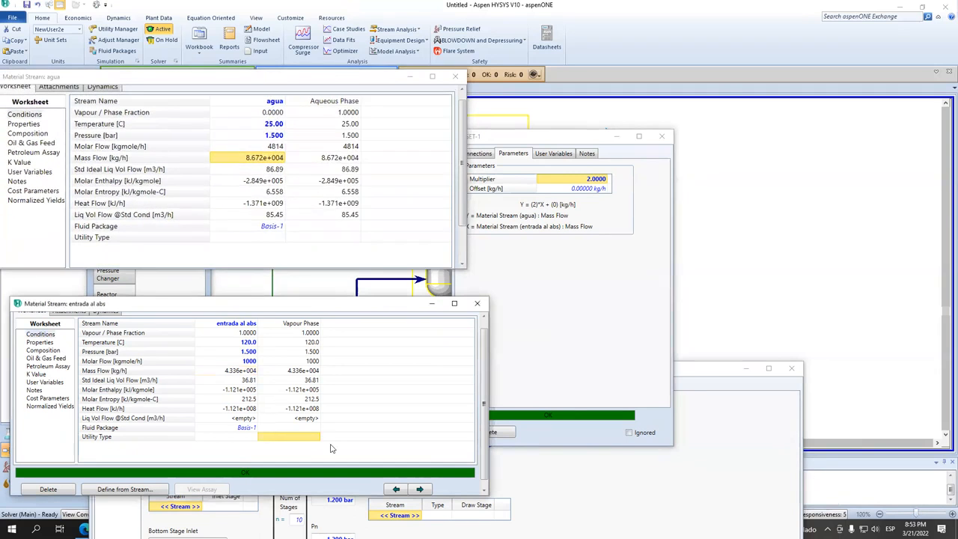
click(918, 515)
click(918, 516)
drag(918, 514, 918, 514)
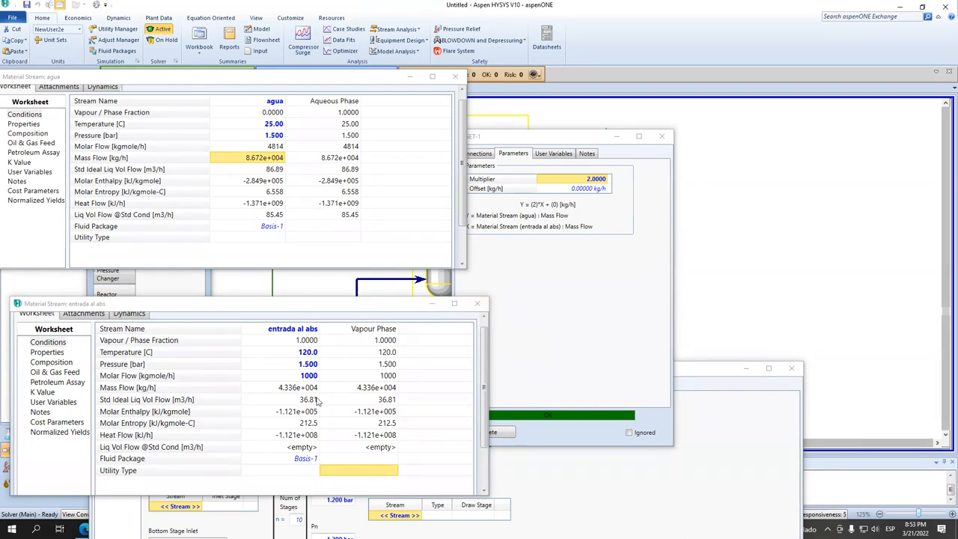
- Close the condition windows of the entrada al abs and agua streams, keeping SET-1's parameters open
click(302, 298)
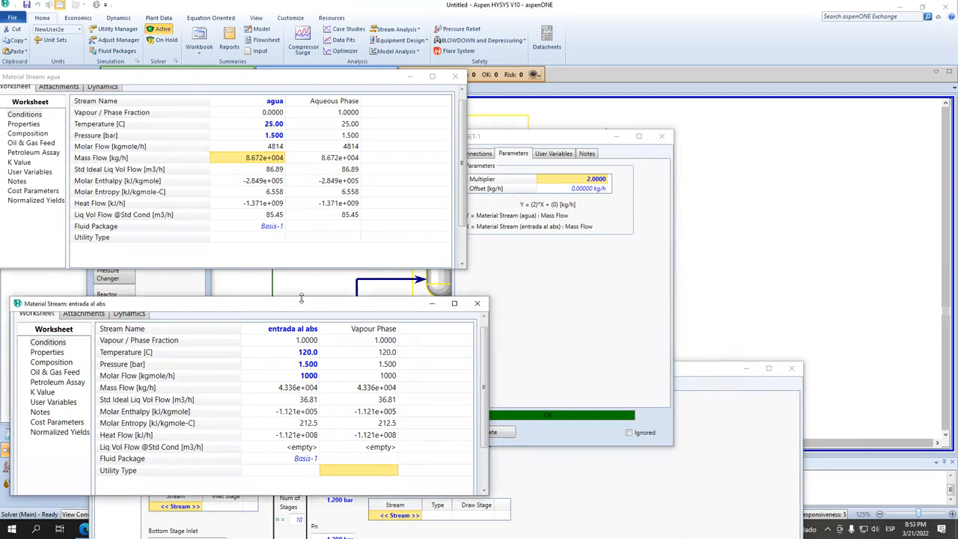
drag(301, 298, 302, 279)
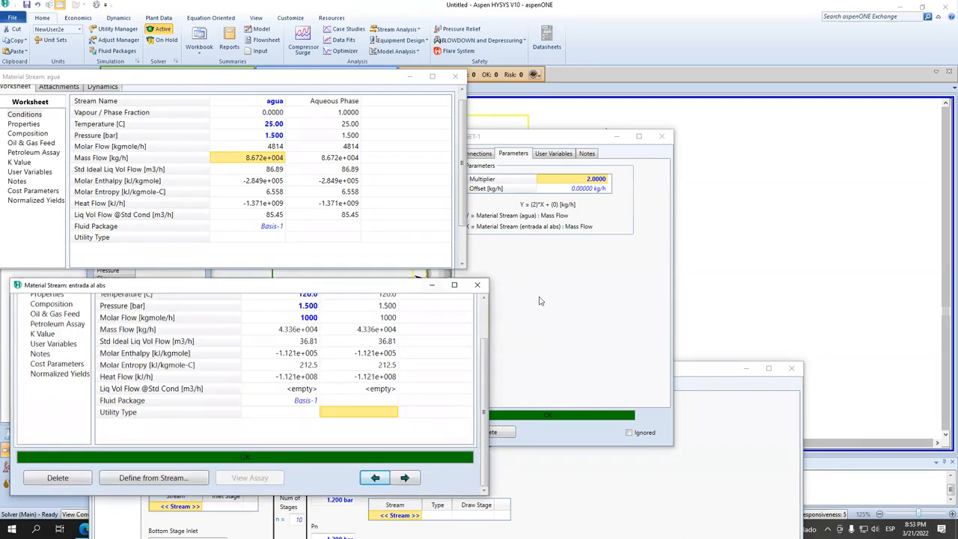
click(477, 284)
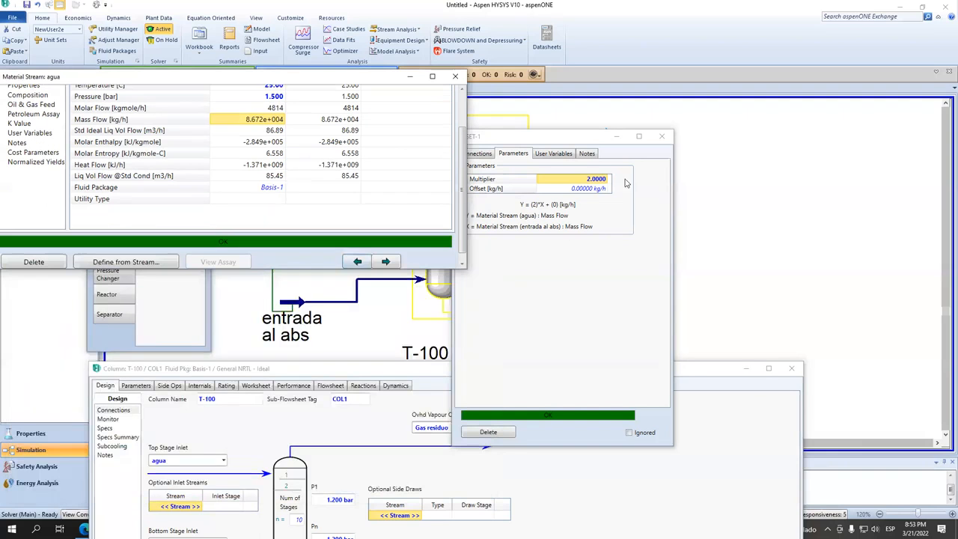
click(458, 77)
click(605, 189)
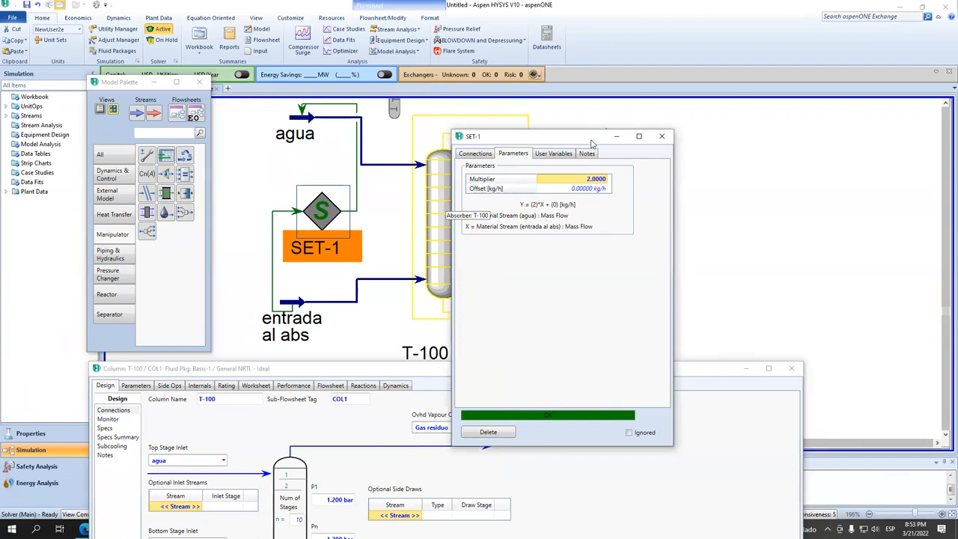
- Move the SET-1 window off the column diagram and bring up column T-100's connections for review
drag(591, 142, 326, 181)
double_click(443, 193)
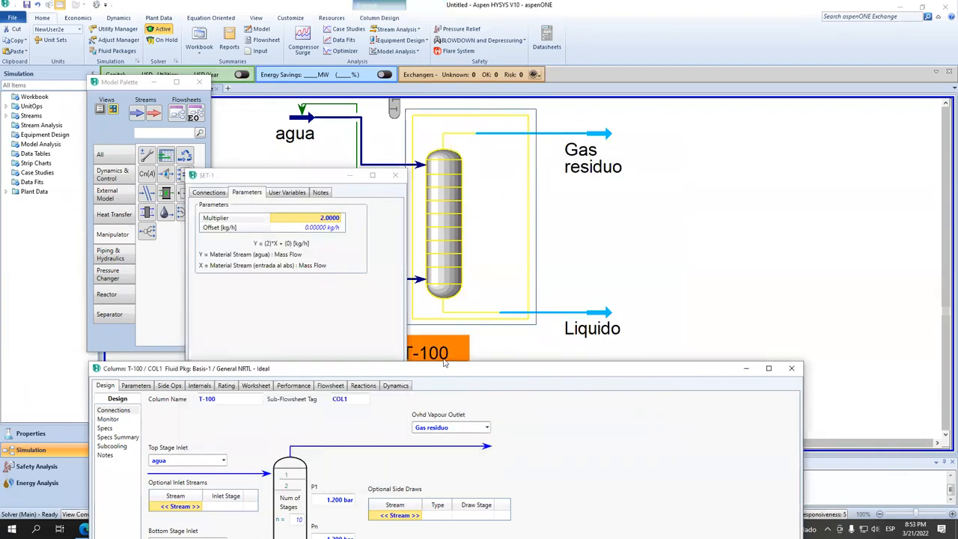
drag(445, 365, 407, 120)
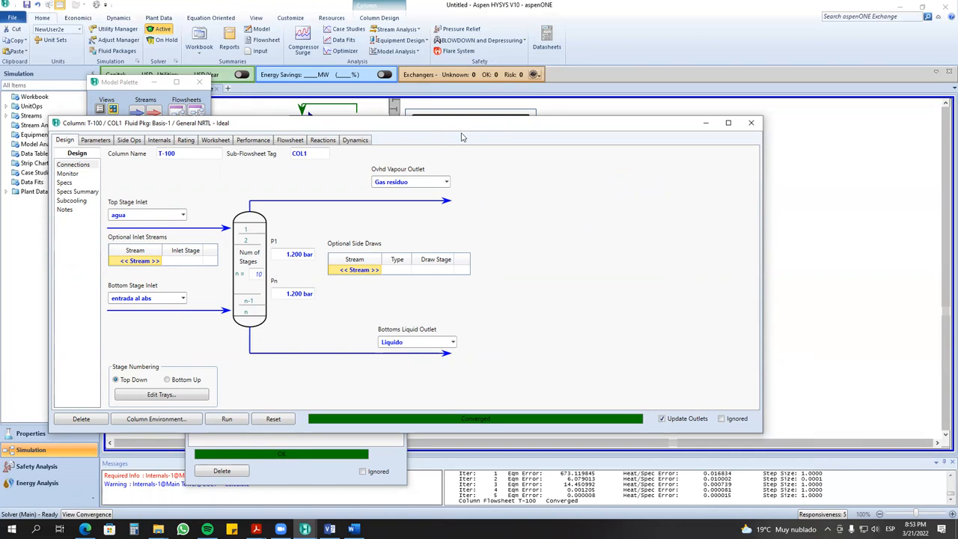
drag(461, 137, 504, 143)
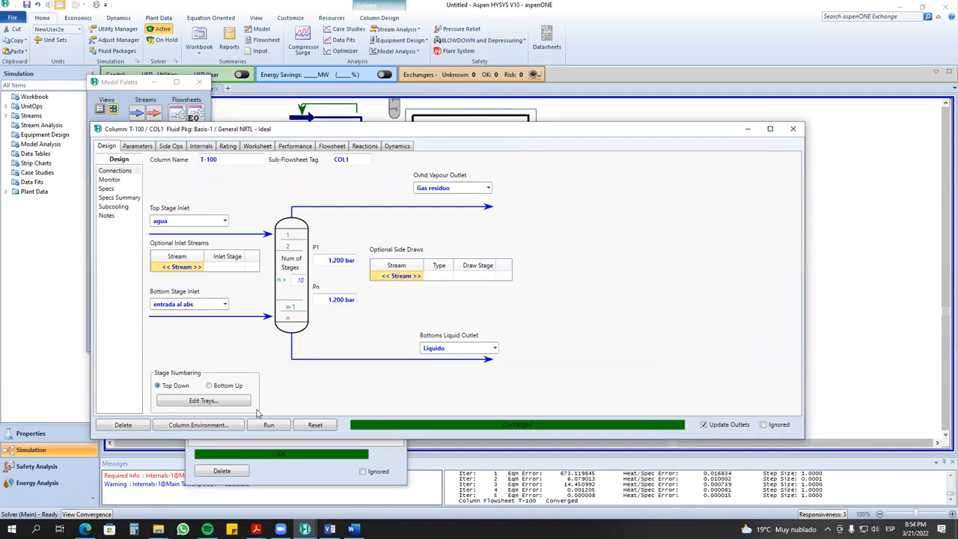
- Place the T-100 and SET-1 windows below the flowsheet and trace the Set link from entrada al abs to agua
mouse_move(350, 304)
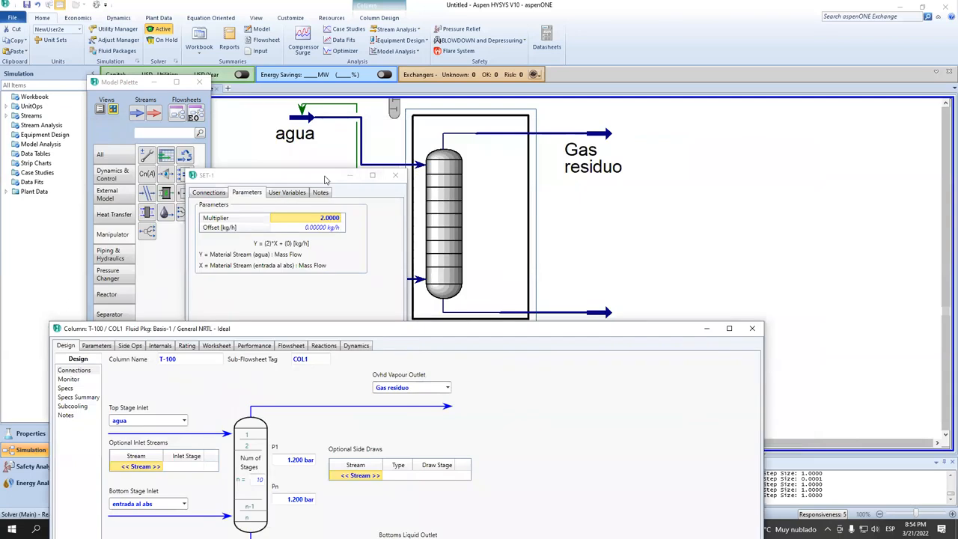
click(327, 180)
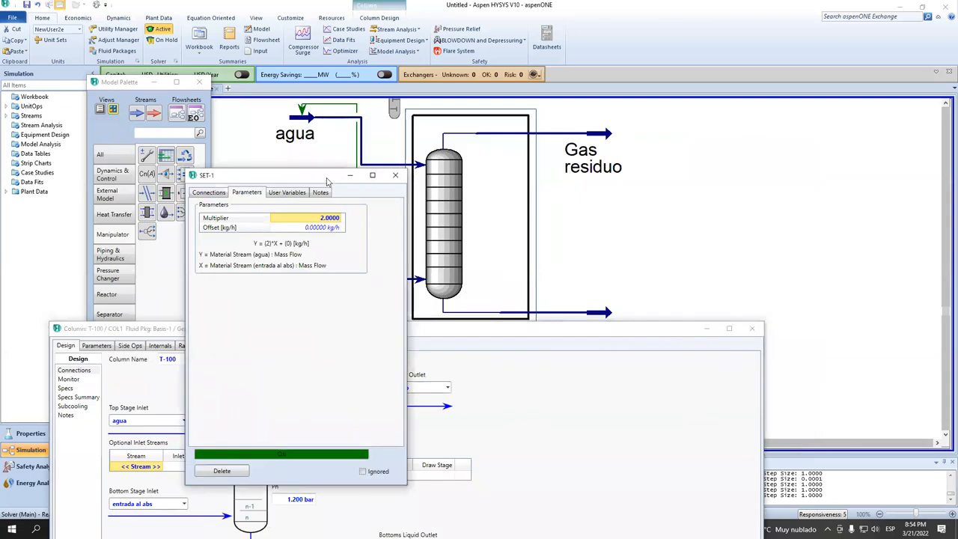
drag(328, 180, 451, 353)
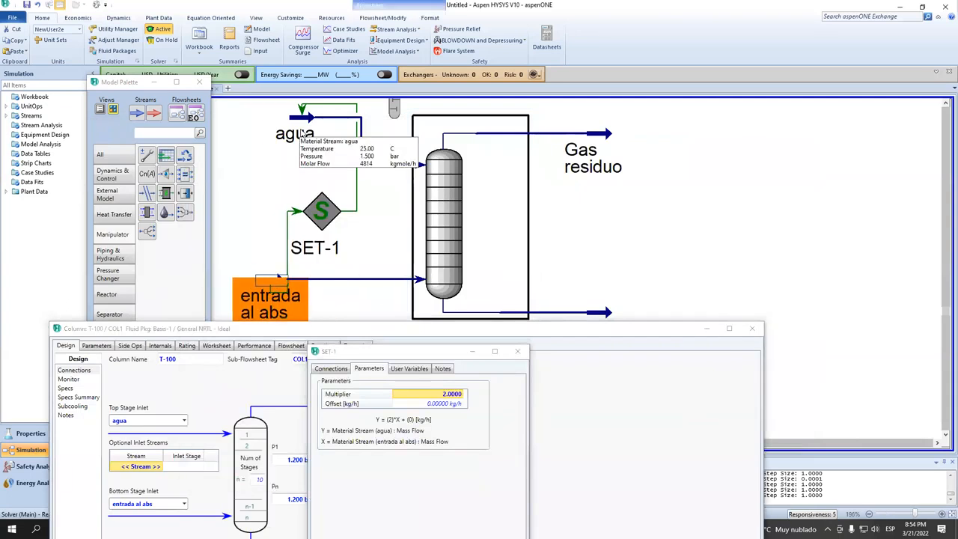
click(295, 135)
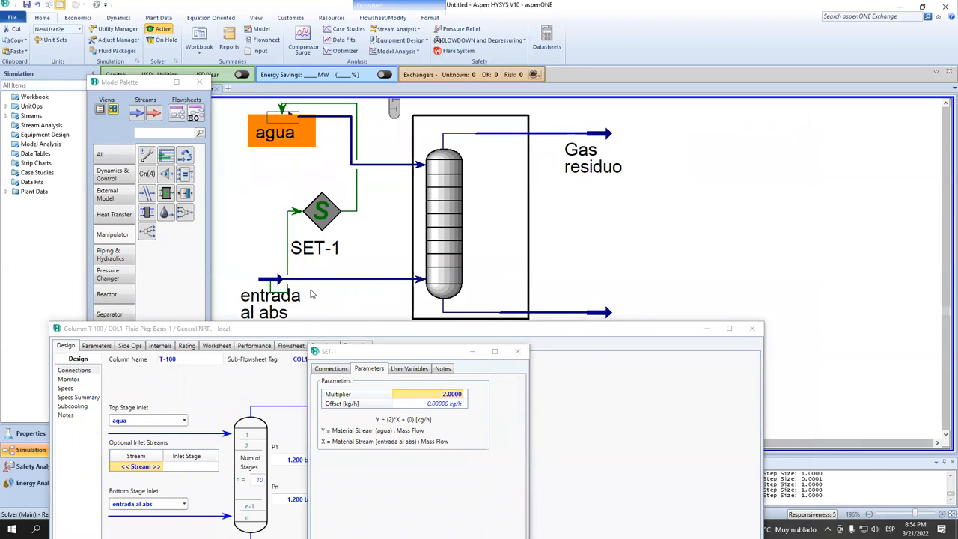
mouse_move(310, 292)
mouse_move(298, 208)
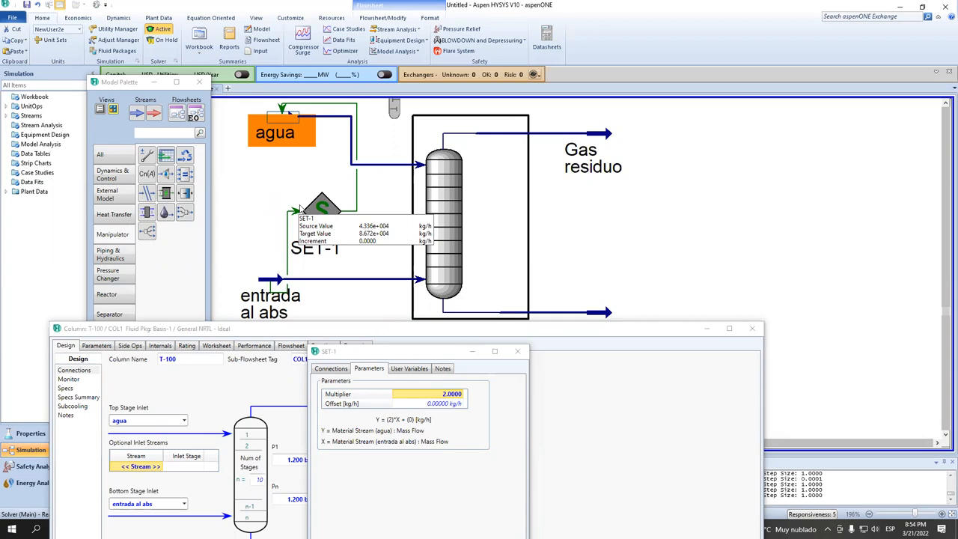
mouse_move(282, 120)
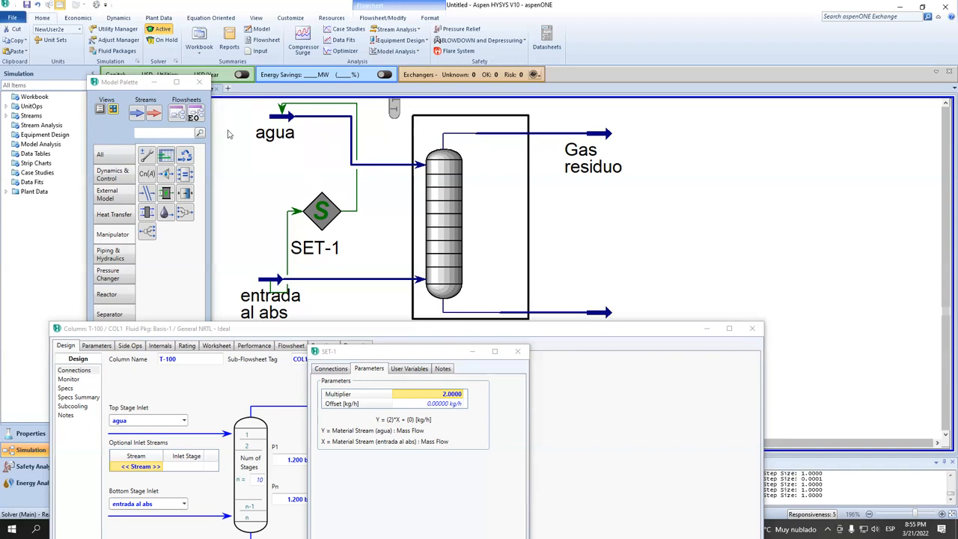
- Close the SET-1 window and reposition the T-100 column window to show all its connections
click(517, 351)
drag(482, 336, 509, 134)
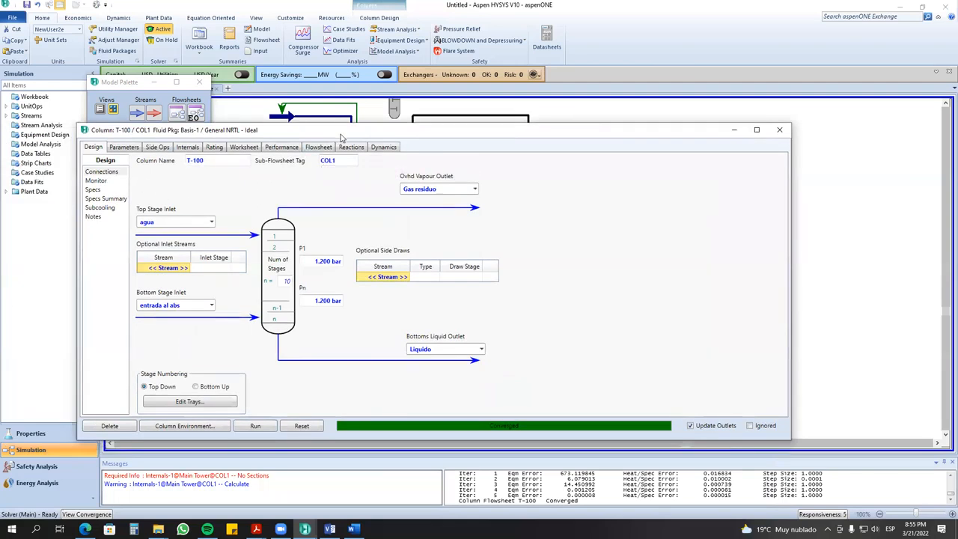
drag(343, 133, 315, 316)
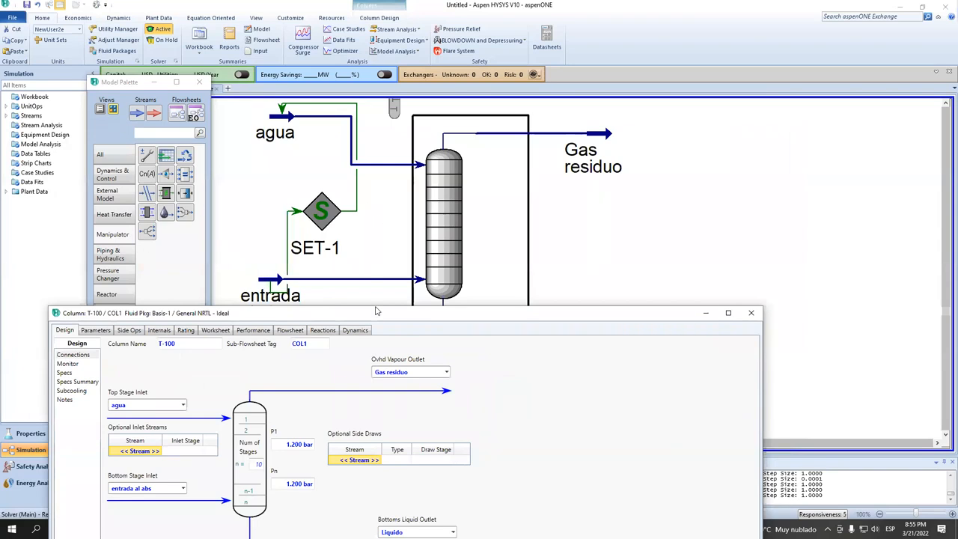
drag(377, 311, 382, 204)
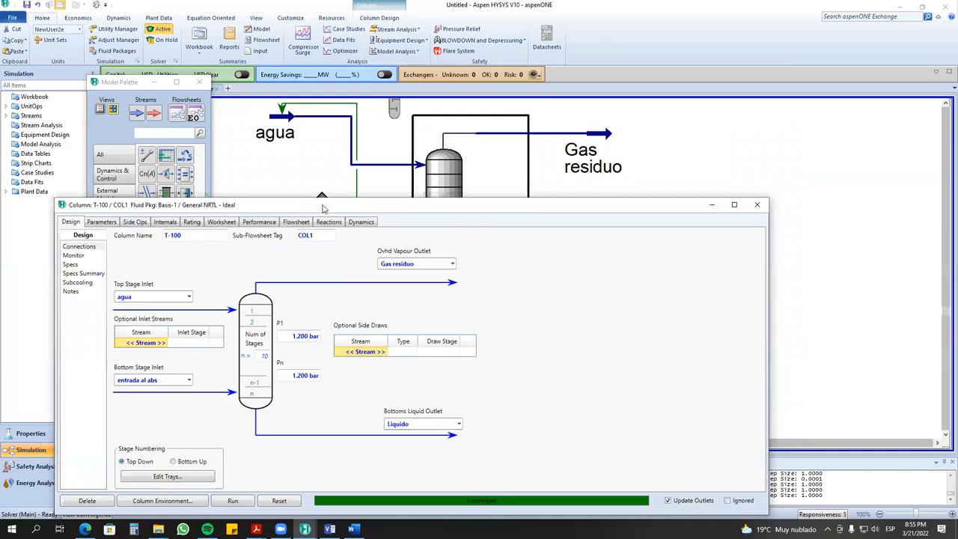
drag(329, 213, 371, 176)
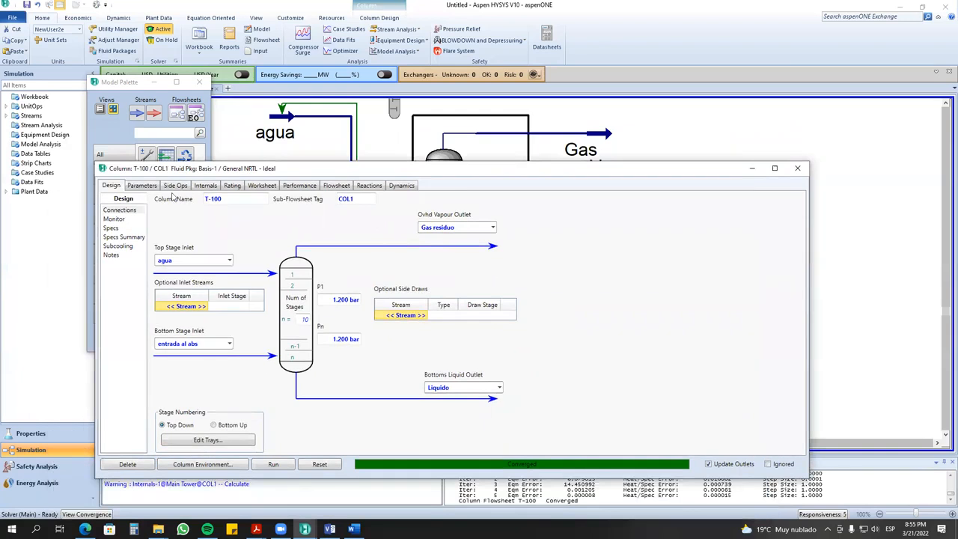
- Review column T-100's solver parameters and design specifications alongside the flowsheet
click(141, 187)
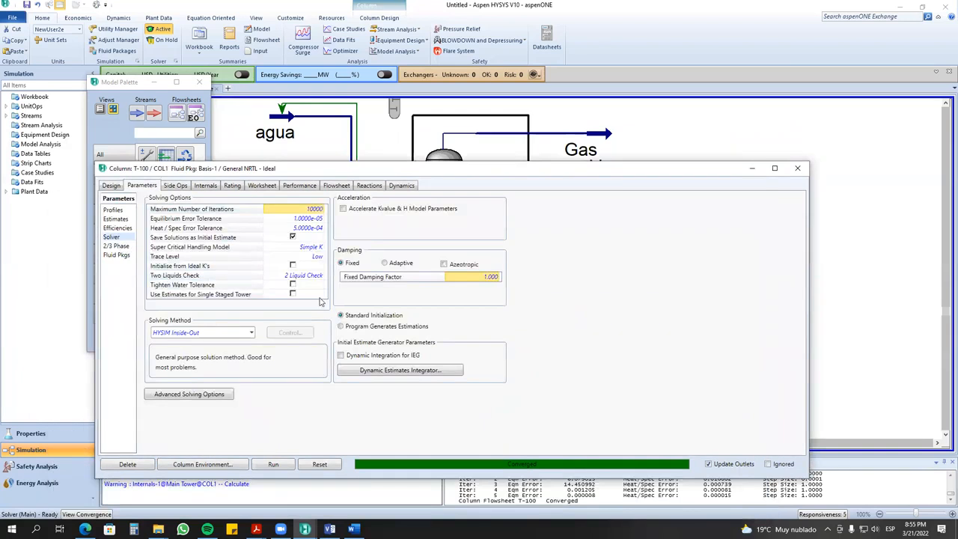
click(111, 187)
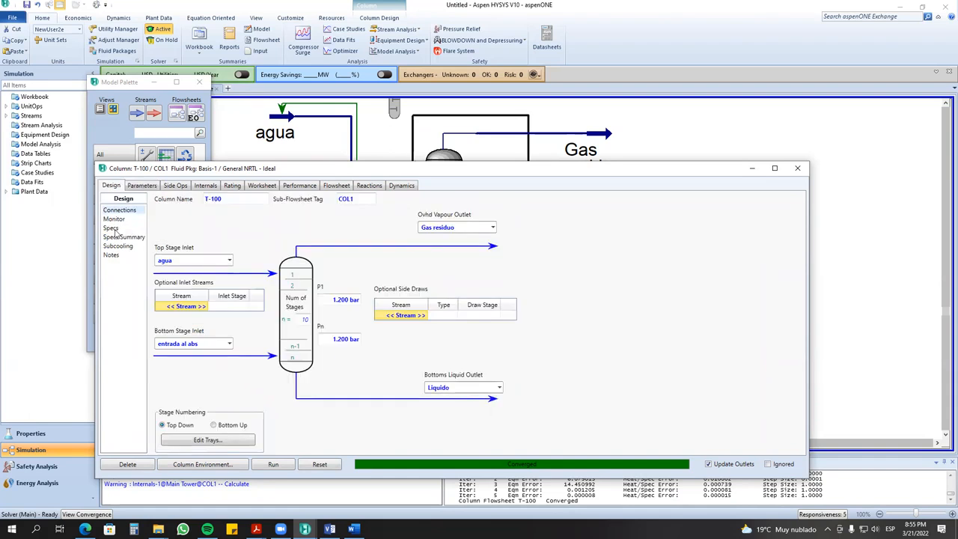
click(113, 229)
drag(423, 175, 388, 386)
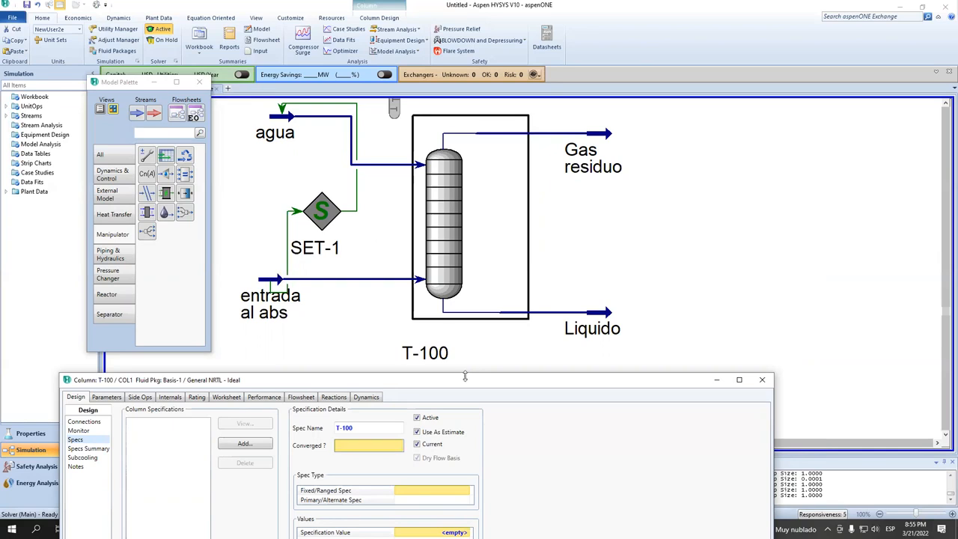
drag(457, 373, 513, 94)
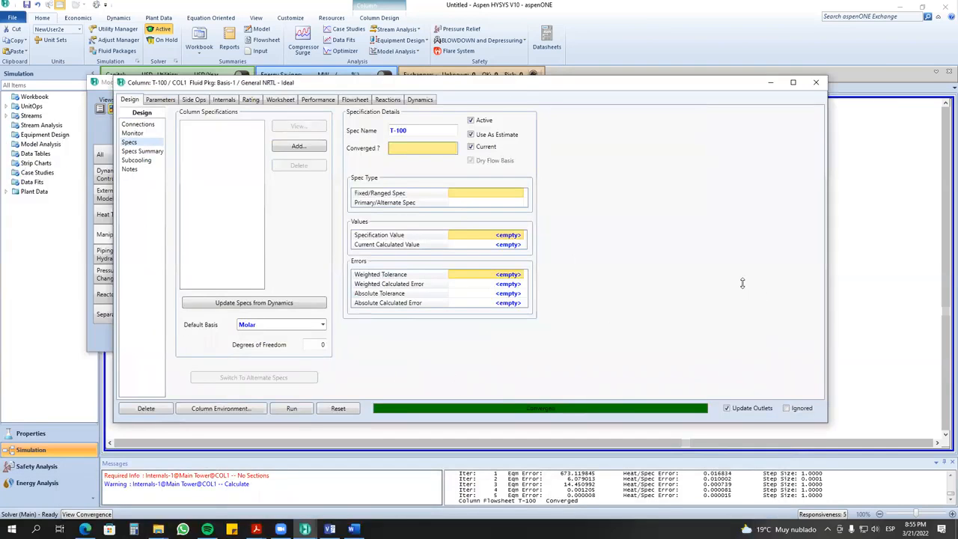
- Look through T-100's solver parameters, internals, rating, worksheet, performance, flowsheet and reactions data
click(161, 100)
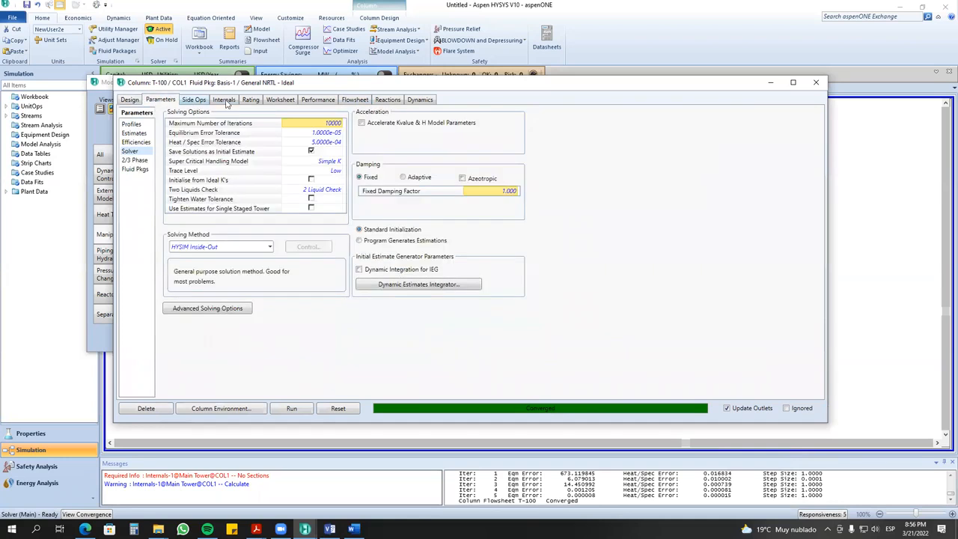
click(224, 100)
click(251, 100)
click(280, 100)
click(318, 99)
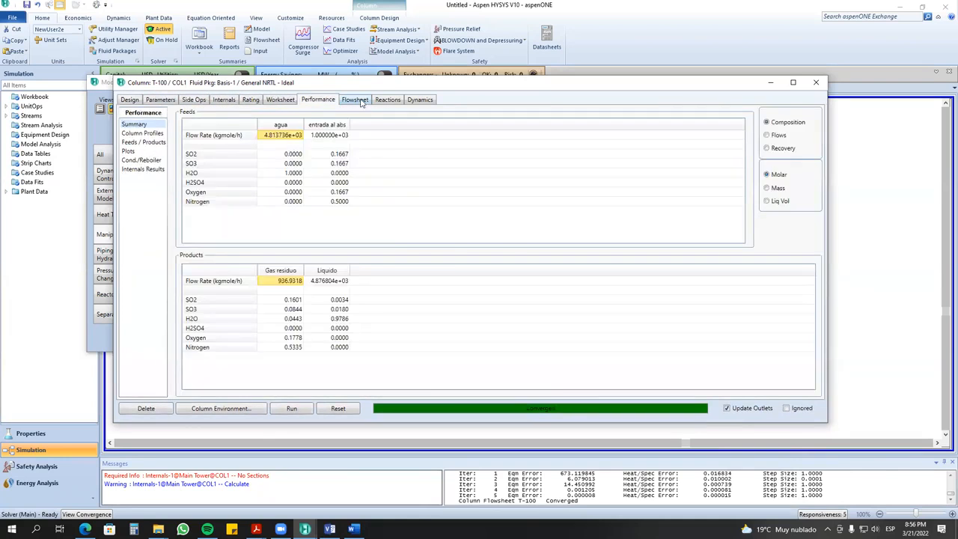
click(358, 100)
click(389, 100)
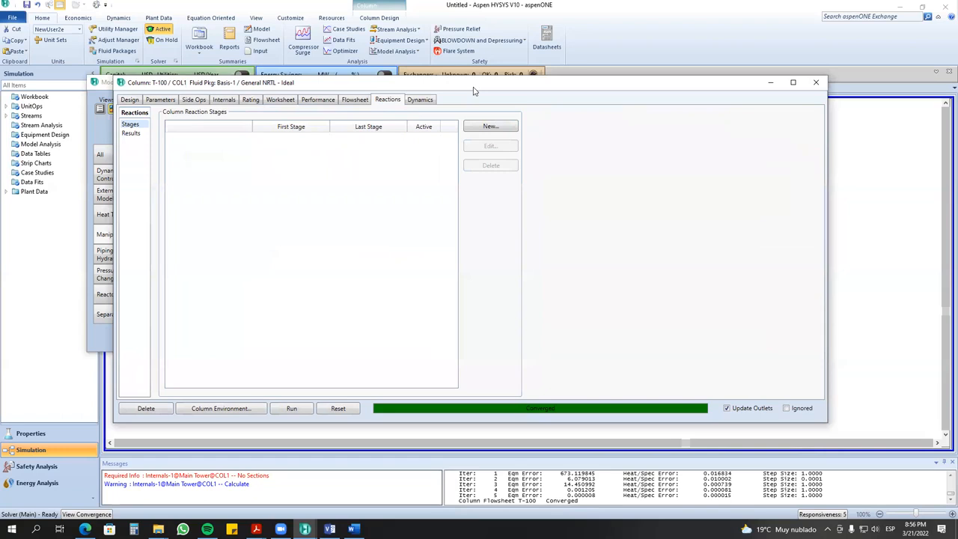
- Minimize the T-100 column window and shift the entrada al abs stream slightly lower in the flowsheet
drag(473, 91, 229, 205)
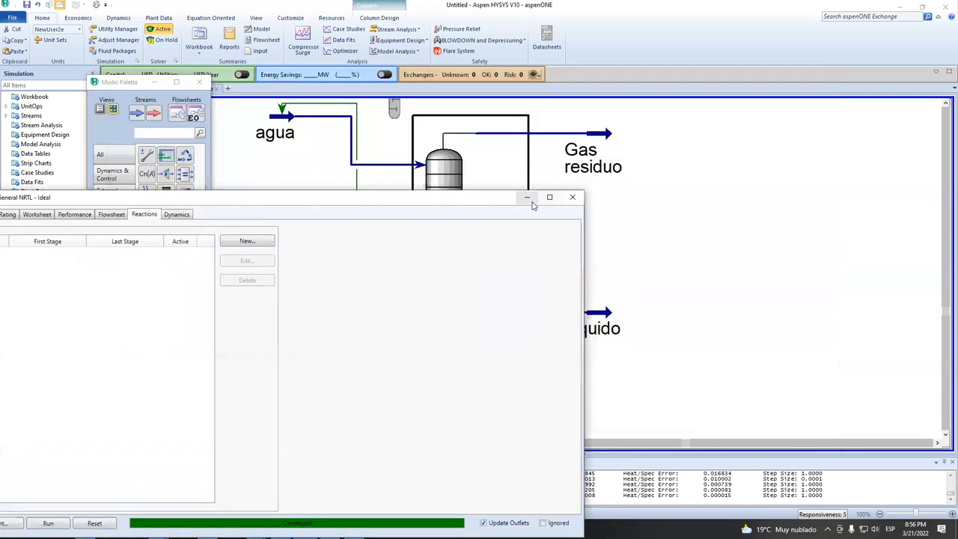
click(528, 198)
click(290, 306)
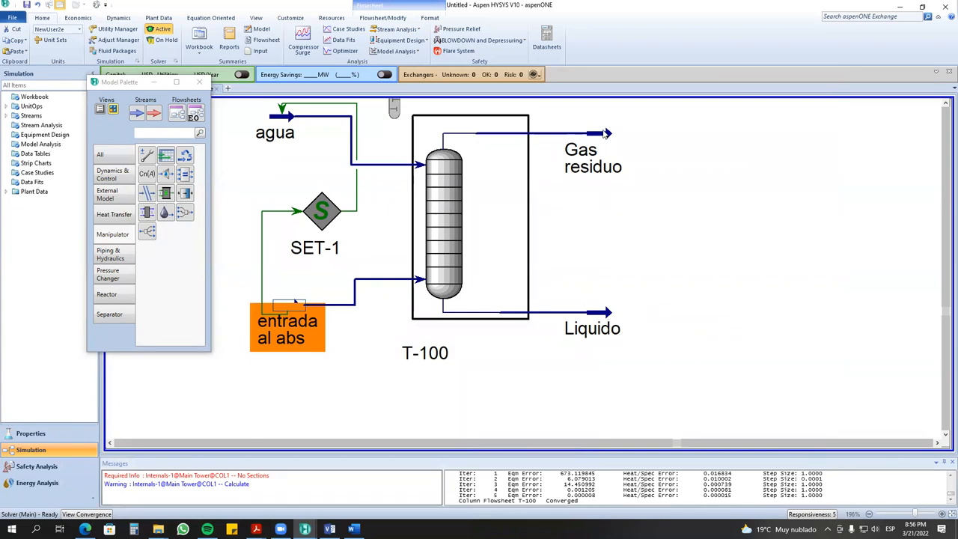
- Display the Gas residuo stream's composition on a Mass Flows basis
mouse_move(606, 134)
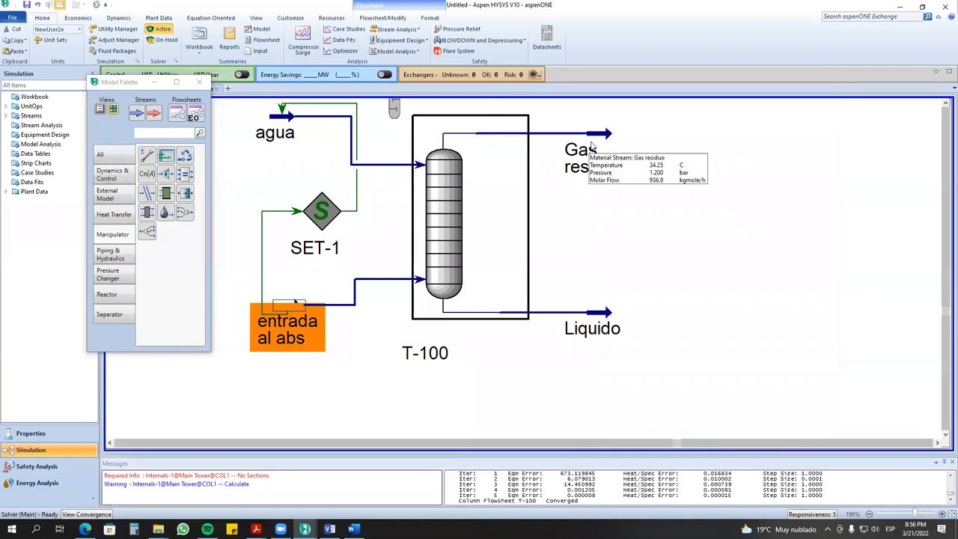
double_click(592, 147)
click(56, 142)
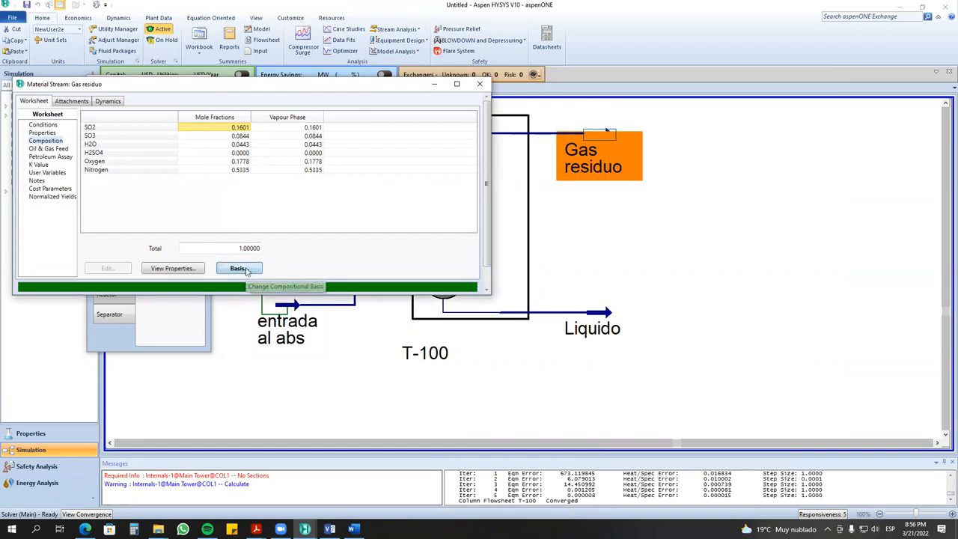
click(246, 269)
click(442, 283)
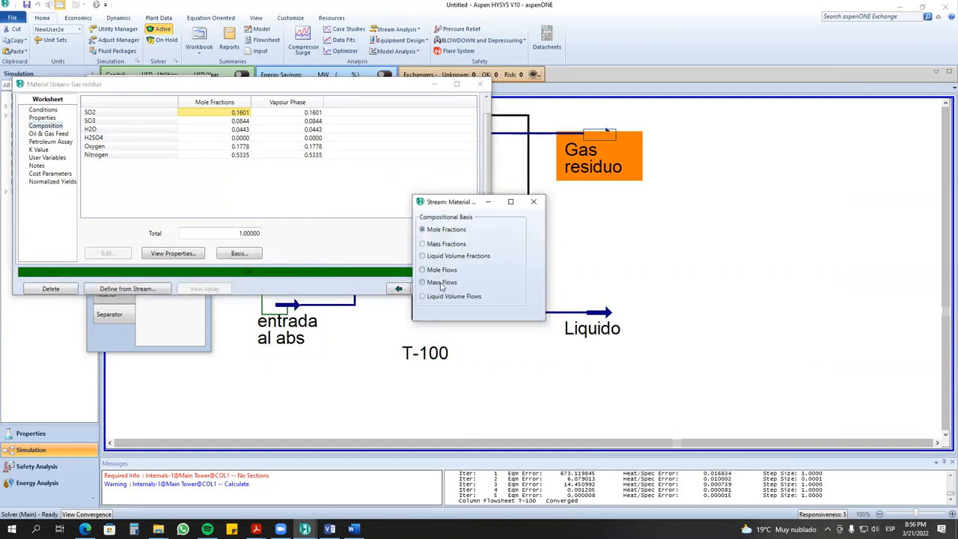
click(534, 202)
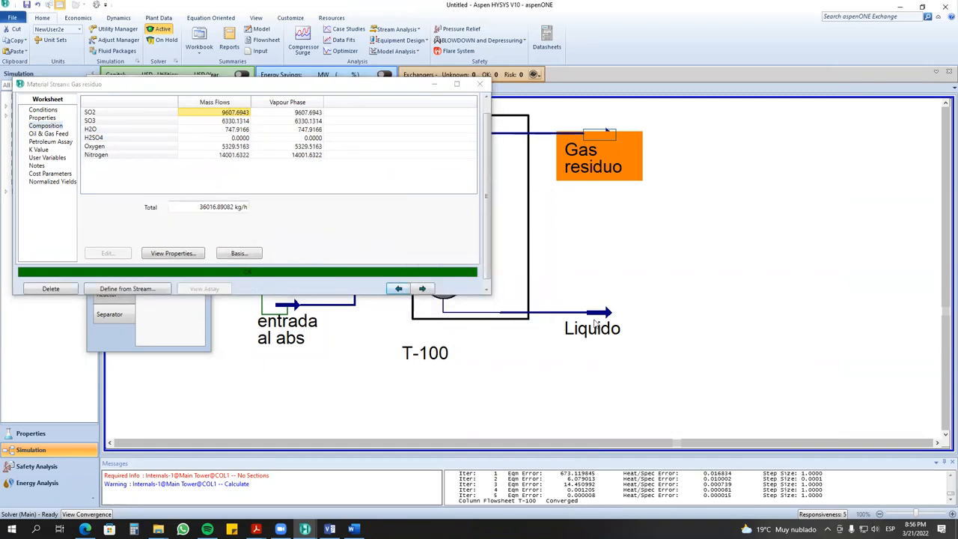
- Display the Liquido stream's composition as Mass Flows and place its window below the Gas residuo window for comparison
double_click(595, 324)
click(66, 161)
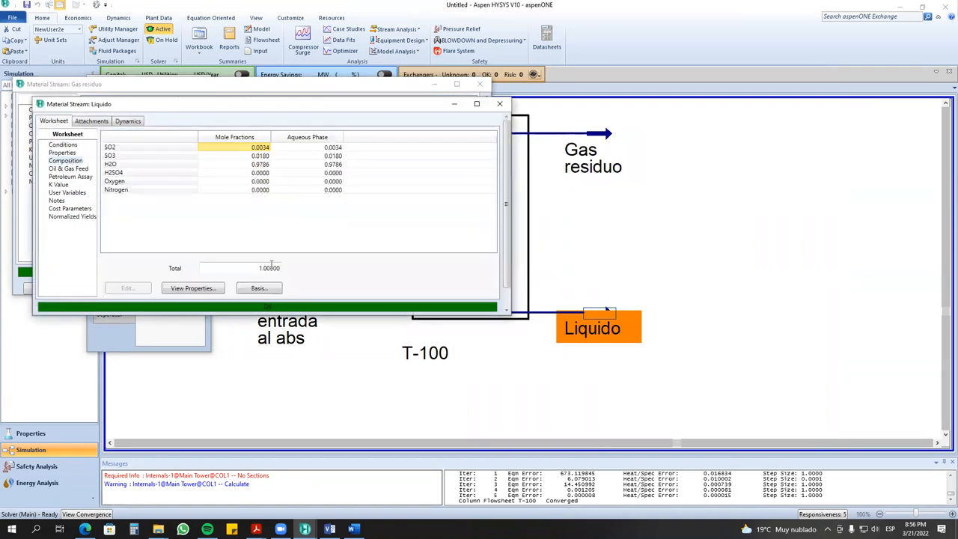
click(259, 289)
click(436, 279)
click(532, 200)
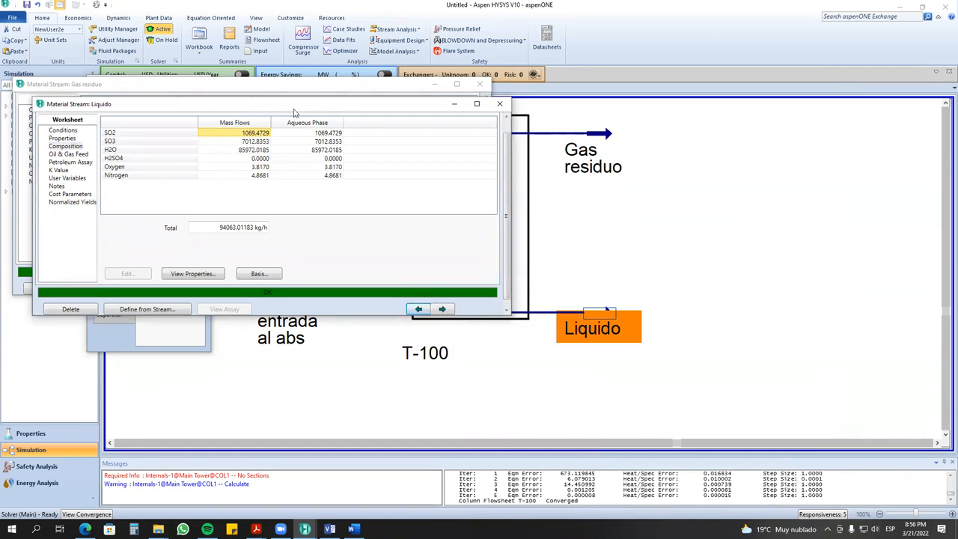
drag(295, 106, 286, 275)
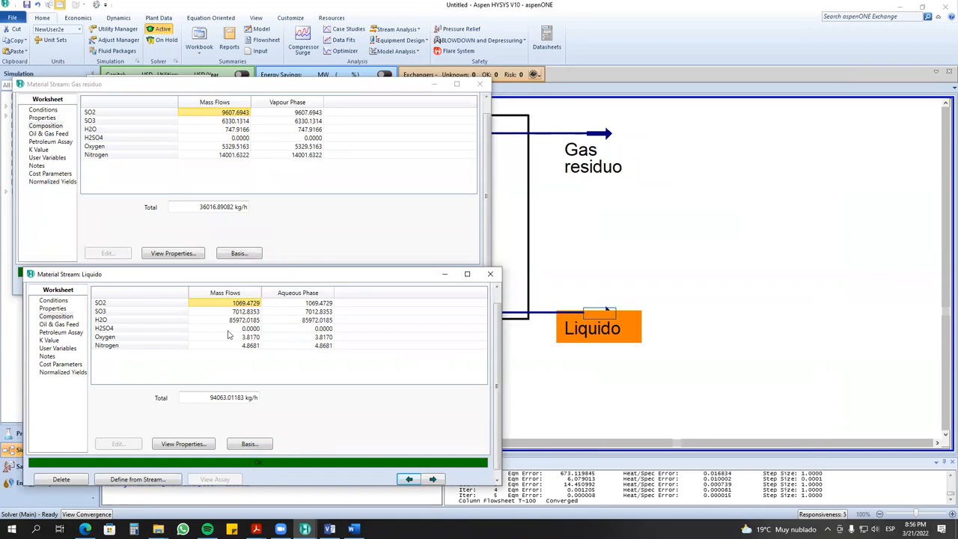
- Close the Liquido and Gas residuo composition windows to return to the flowsheet
click(489, 275)
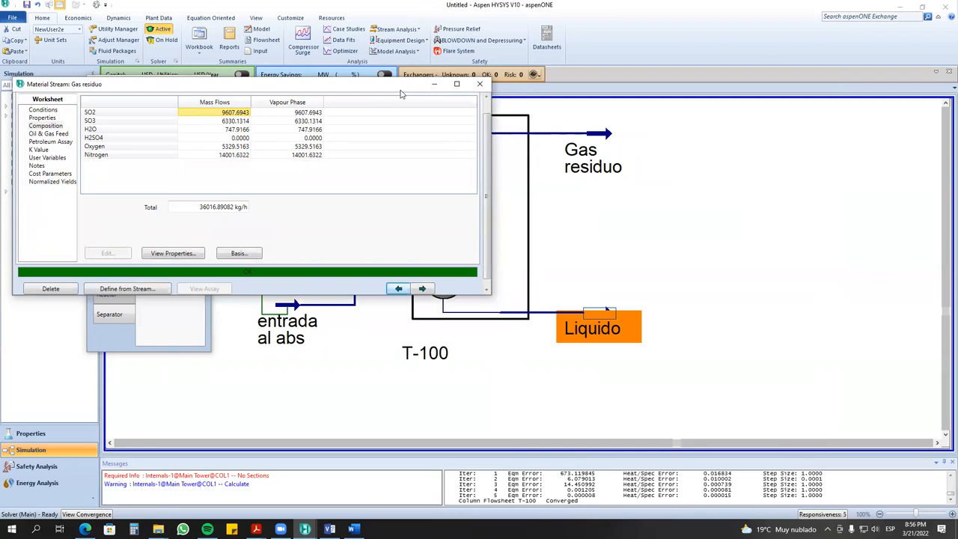
drag(401, 93, 488, 182)
click(561, 176)
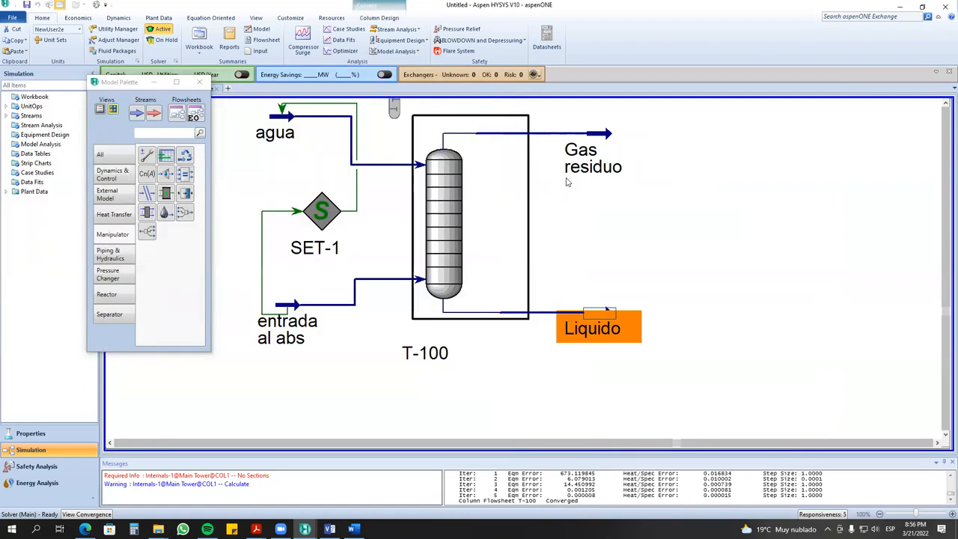
- Add a new column reaction to T-100 without assigning a reaction set, and minimize the column window
double_click(430, 204)
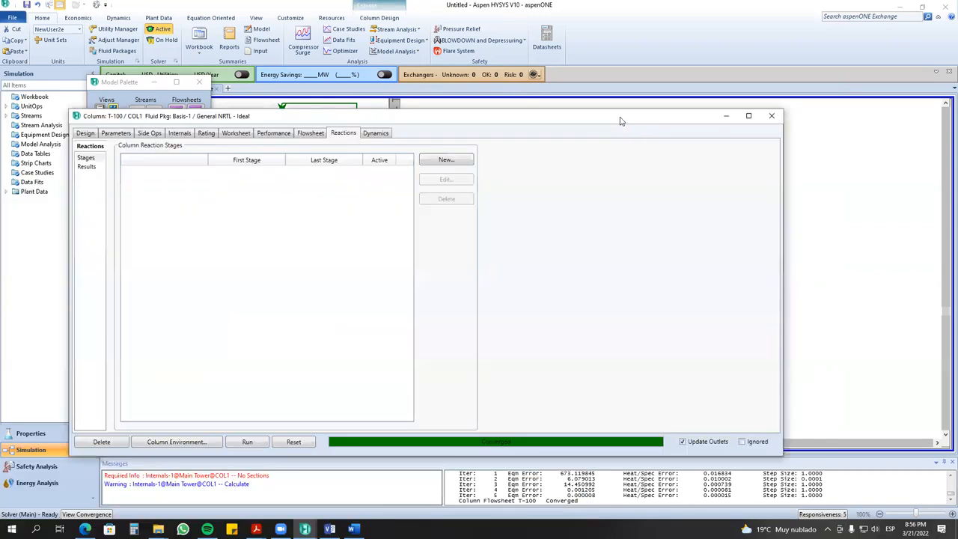
click(443, 162)
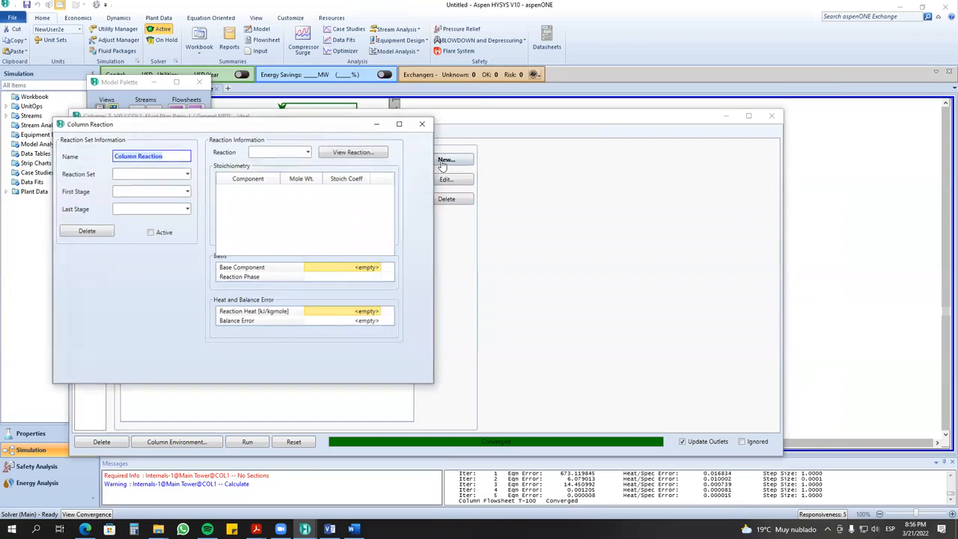
click(187, 174)
click(187, 177)
click(188, 176)
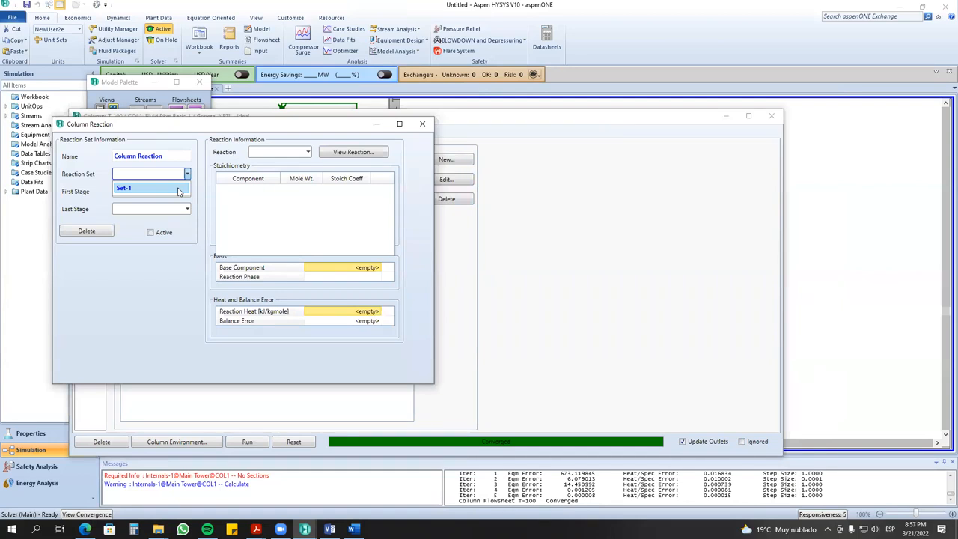
click(423, 124)
click(423, 125)
drag(515, 118, 365, 96)
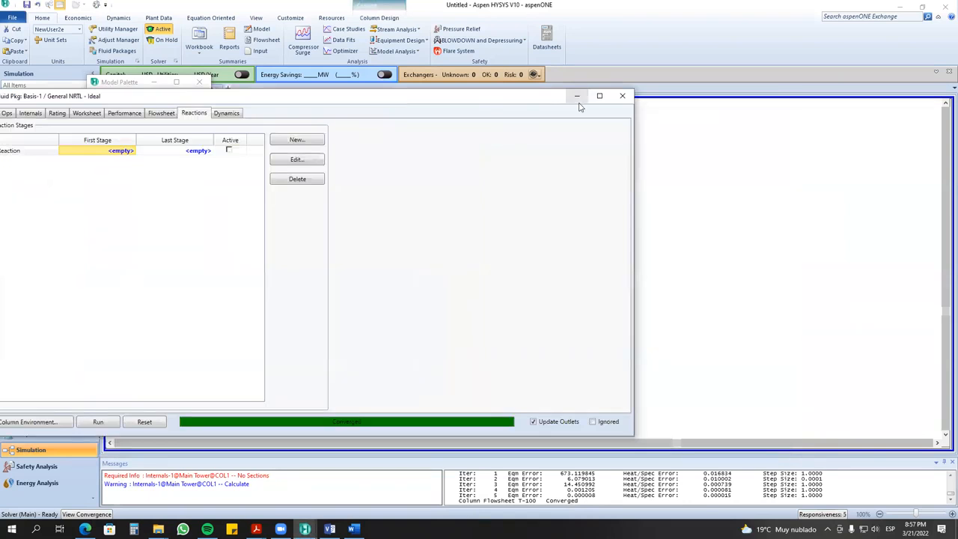
click(577, 98)
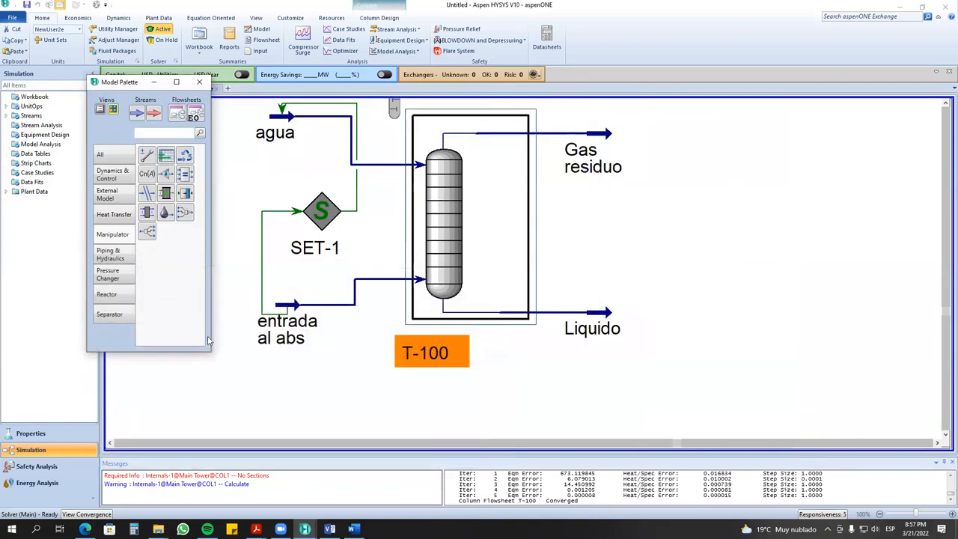
- List the reaction sets in the properties environment, and switch to Visio to review the reactive absorption block in the process diagram
click(64, 434)
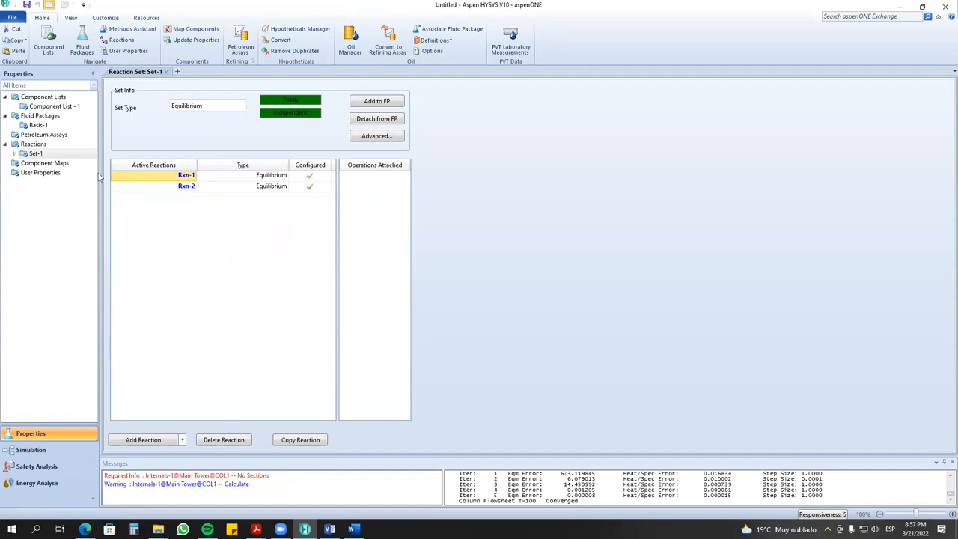
click(52, 147)
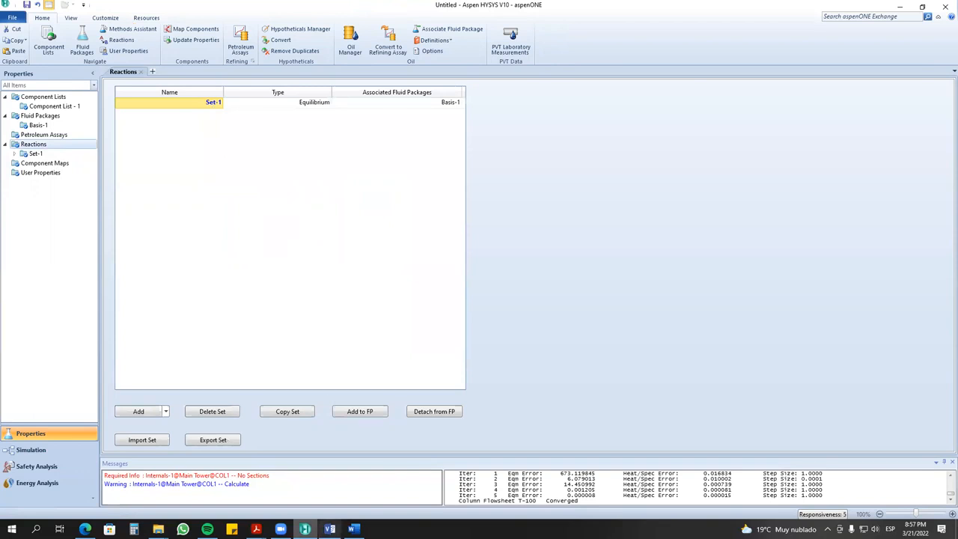
click(330, 530)
drag(439, 224, 677, 274)
click(670, 362)
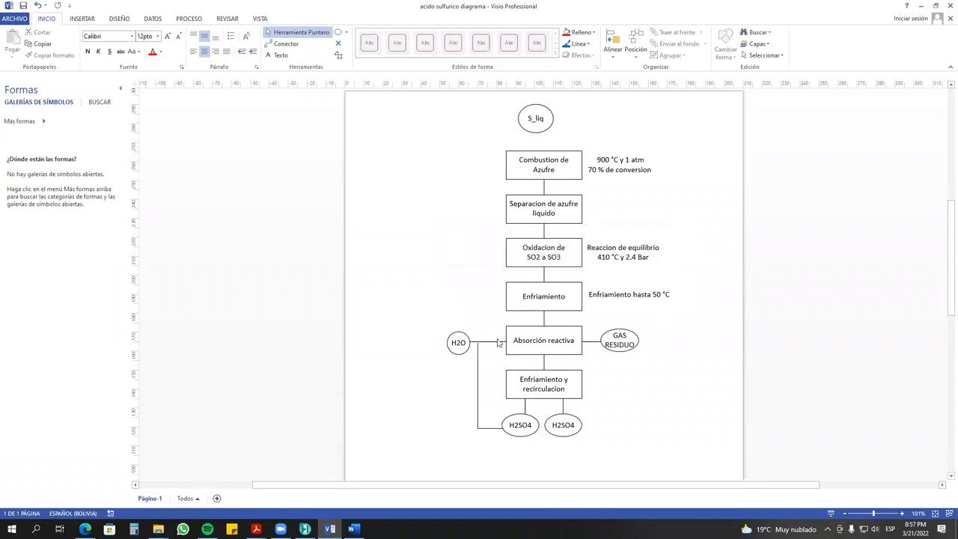
drag(505, 324, 481, 313)
drag(481, 226, 698, 272)
click(652, 327)
drag(583, 245, 677, 277)
mouse_move(488, 313)
mouse_down()
mouse_move(599, 363)
mouse_move(475, 313)
mouse_move(488, 315)
mouse_up()
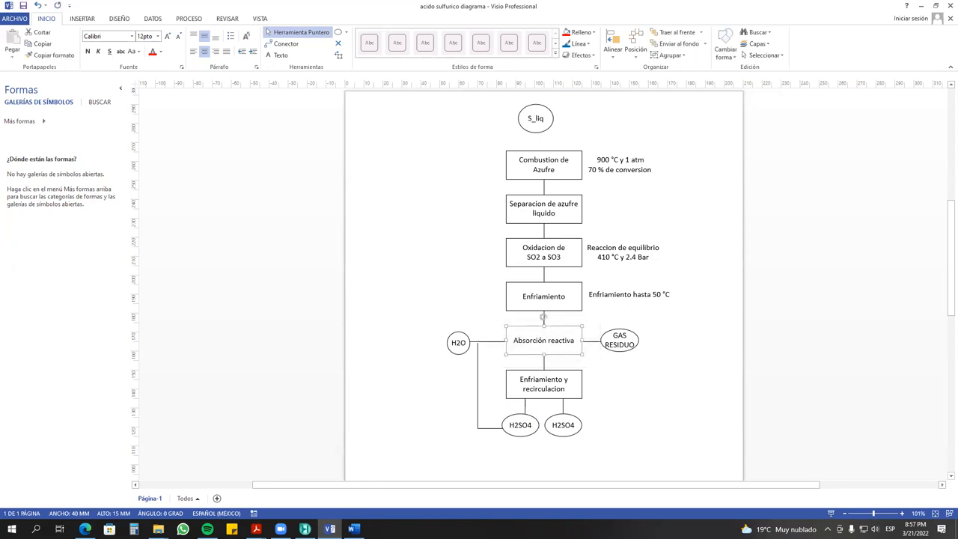
- Switch back to Aspen HYSYS and inspect reaction set Set-1 and the stoichiometry of Rxn-1
mouse_move(305, 529)
click(317, 486)
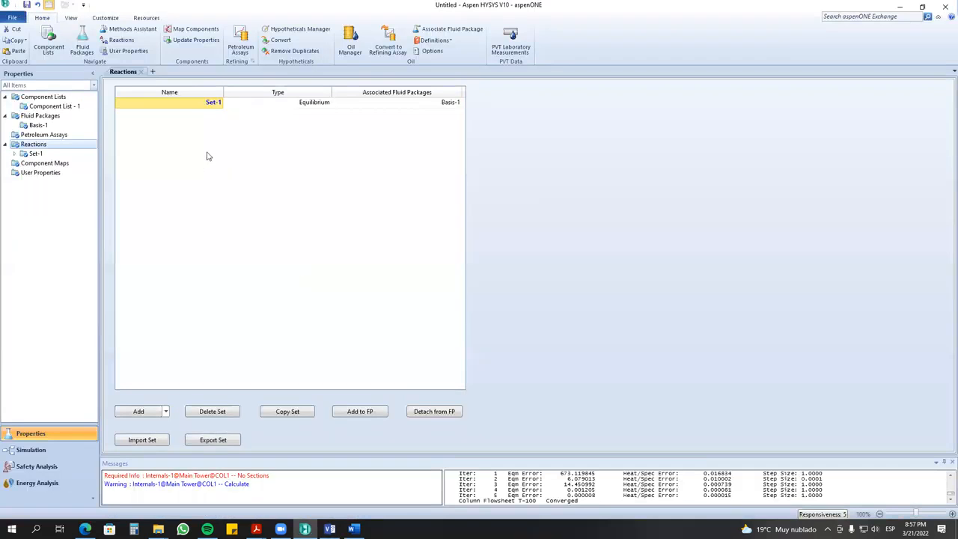
double_click(193, 105)
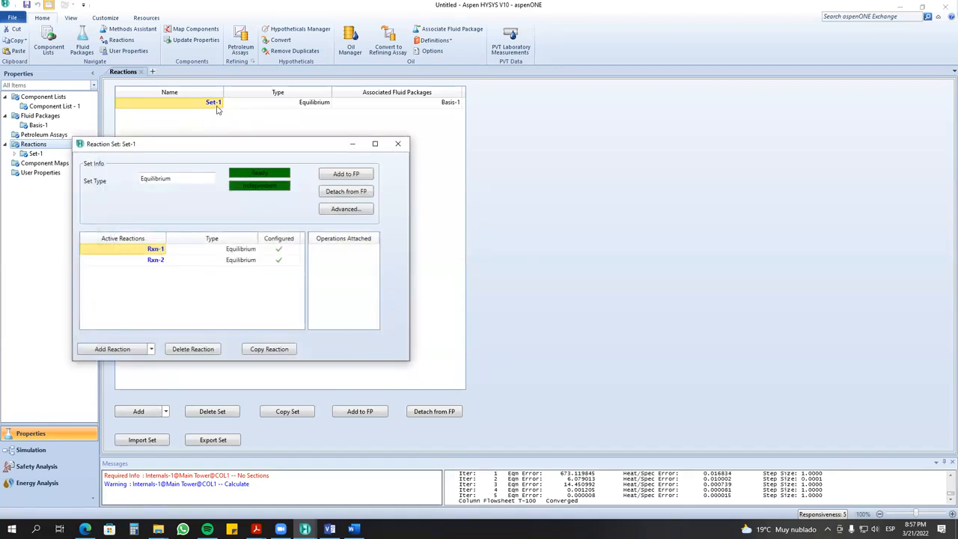
click(399, 144)
click(14, 153)
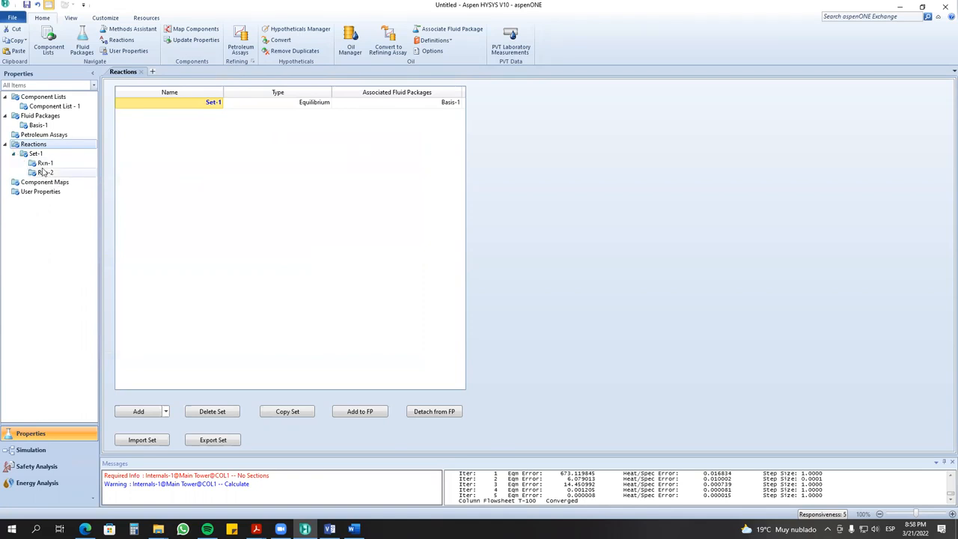
double_click(45, 163)
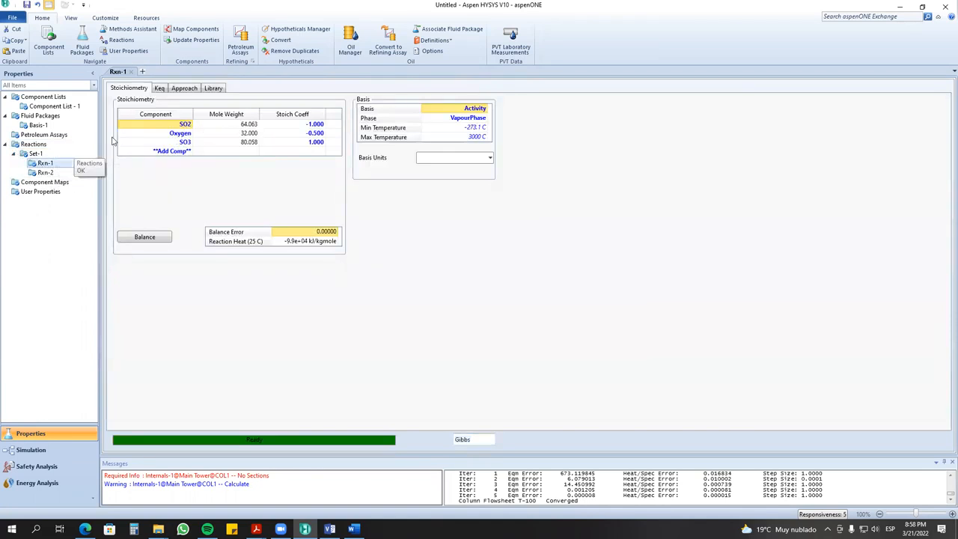
- Delete reaction Rxn-1 from reaction set Set-1
double_click(86, 155)
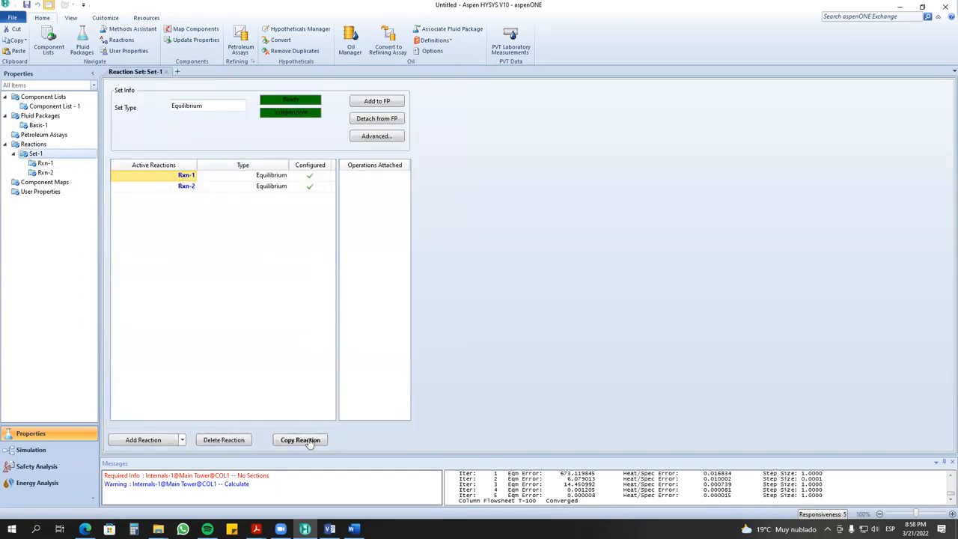
click(223, 440)
click(482, 301)
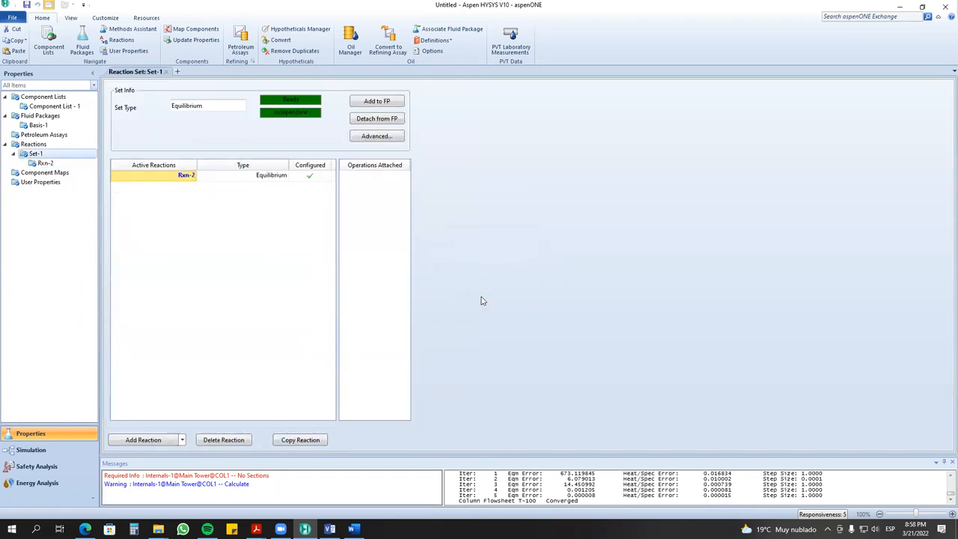
- Check the stoichiometry of Rxn-2 and return to reaction set Set-1
double_click(68, 163)
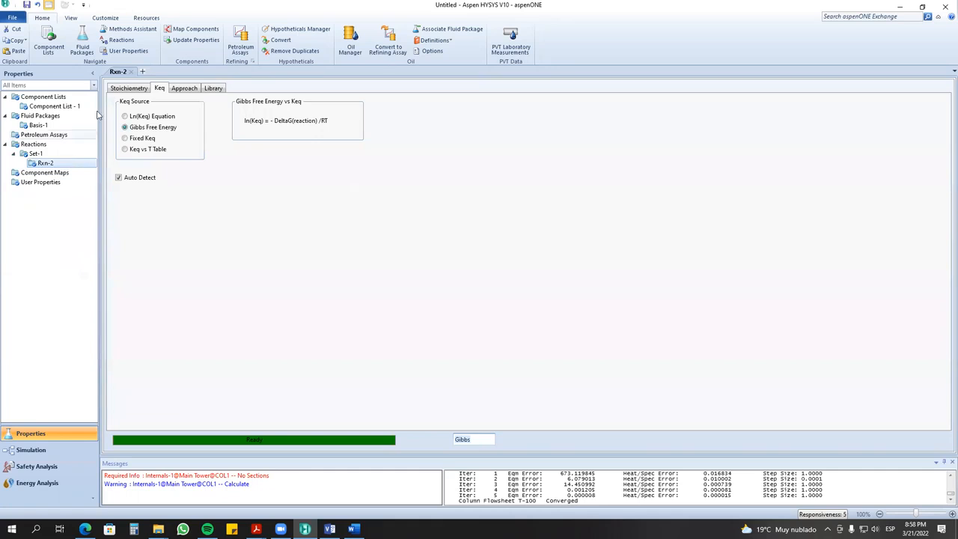
click(128, 88)
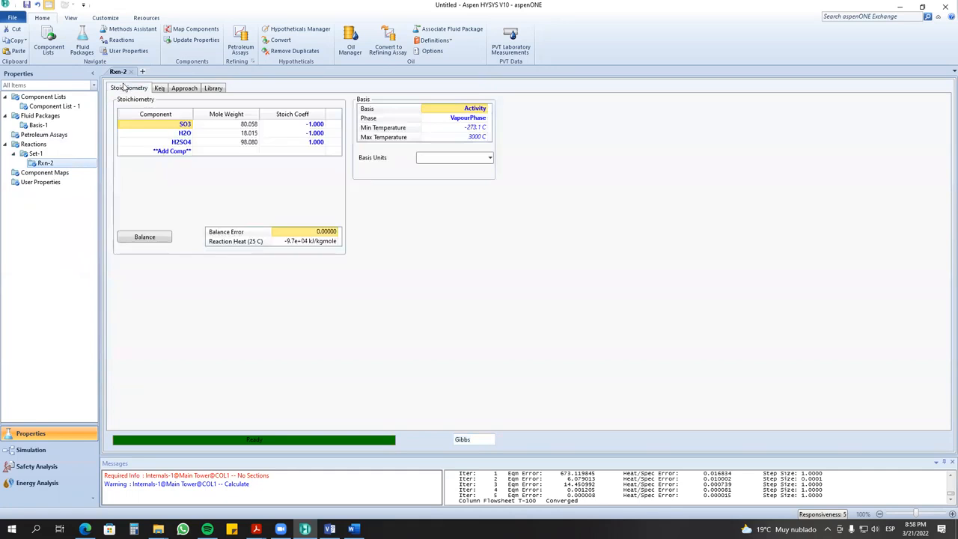
click(177, 133)
click(178, 142)
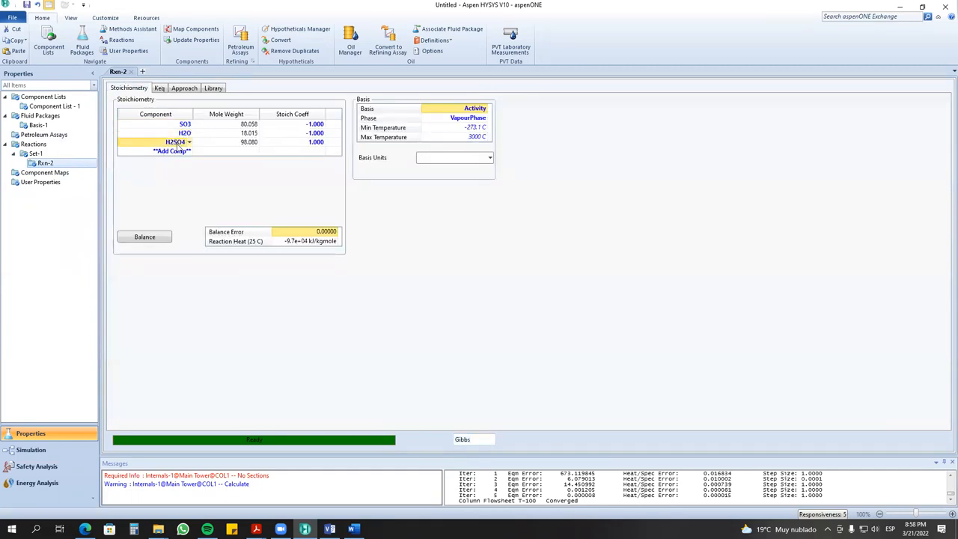
double_click(53, 155)
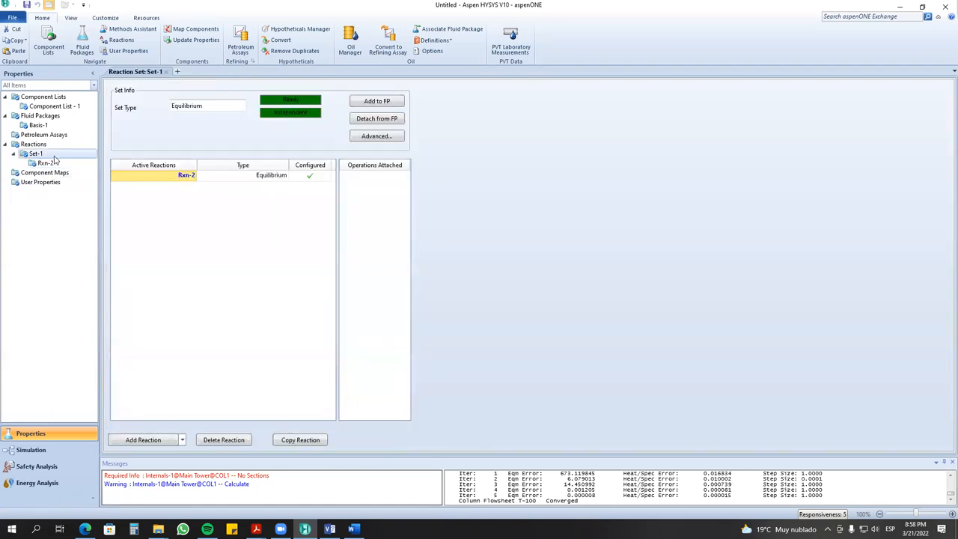
- Return to the simulation environment and check the reaction equations in the Word document
click(65, 452)
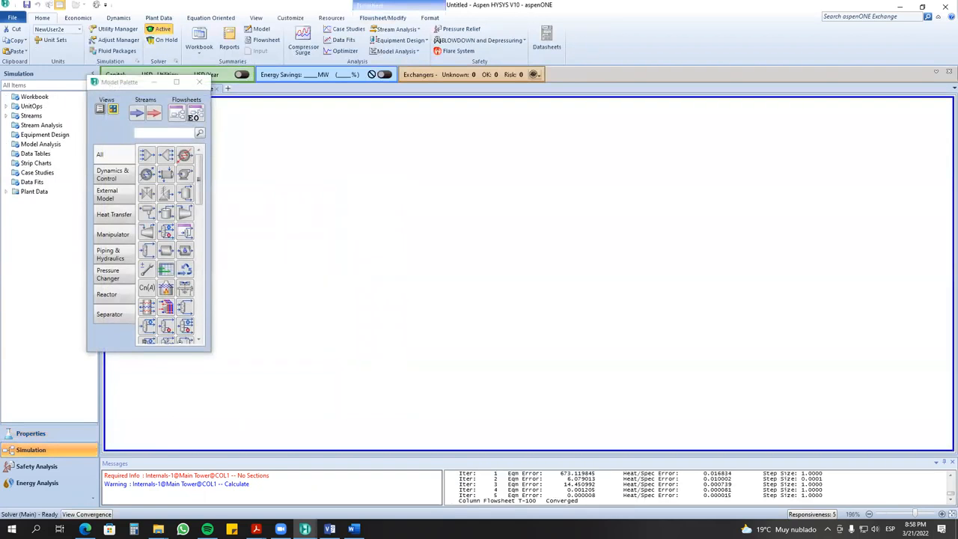
click(353, 529)
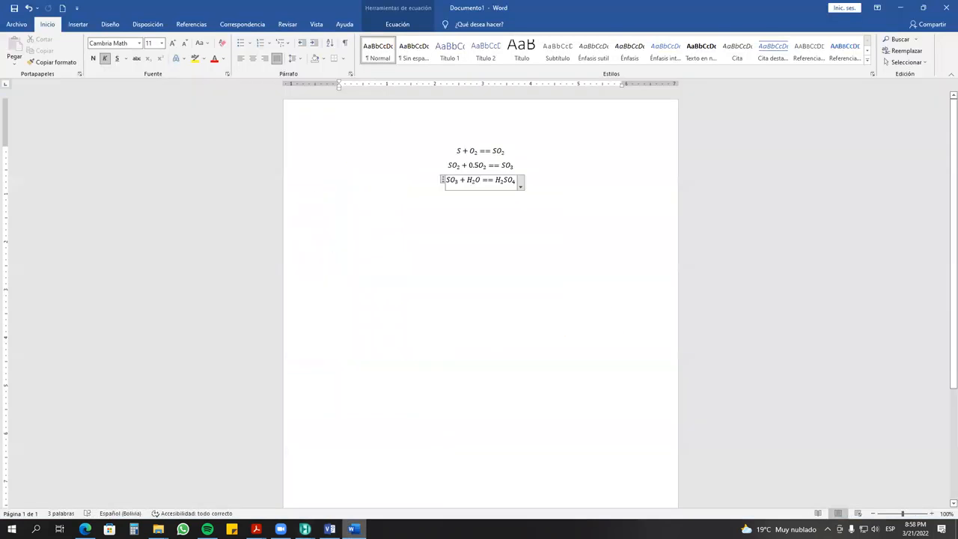
key(alt+Tab)
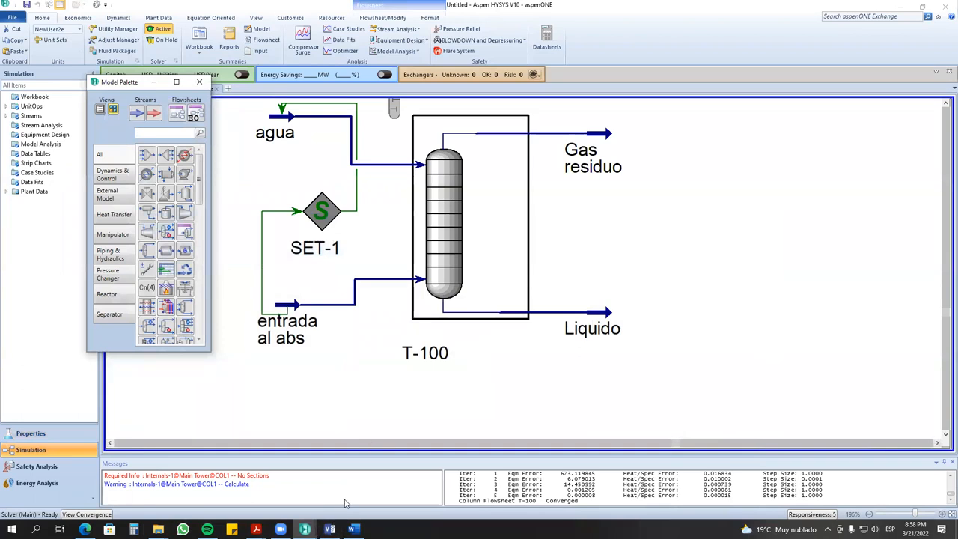
- Shift the SET-1 block to the left in the flowsheet, farther from column T-100
click(322, 213)
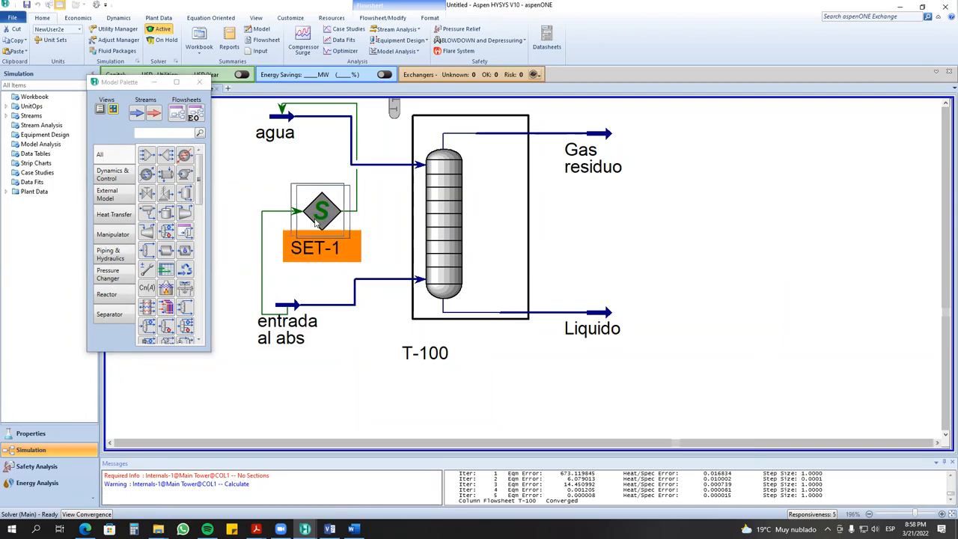
drag(322, 212, 280, 216)
click(366, 221)
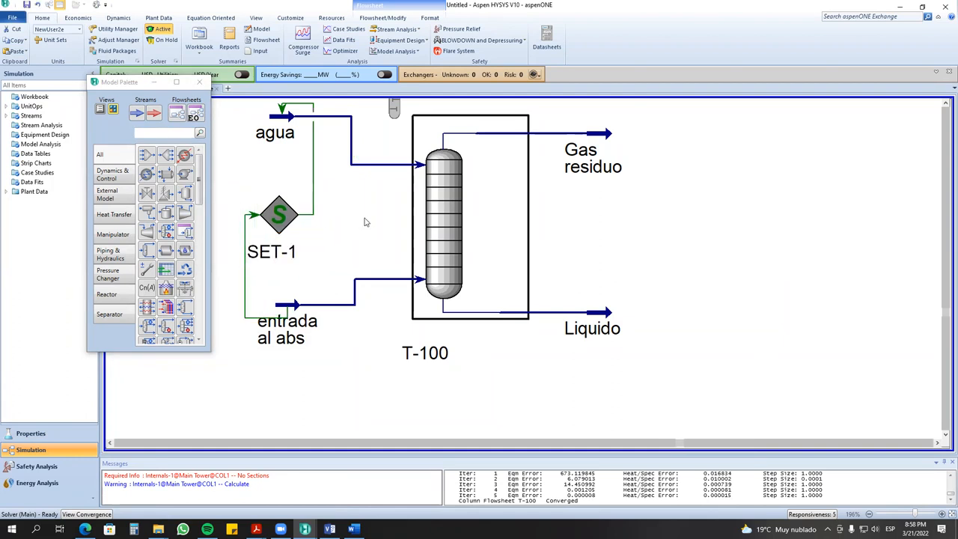
- Try to assign reaction set Set-1 to T-100's column reaction, and close the reaction's editing window
double_click(449, 209)
drag(177, 99, 335, 95)
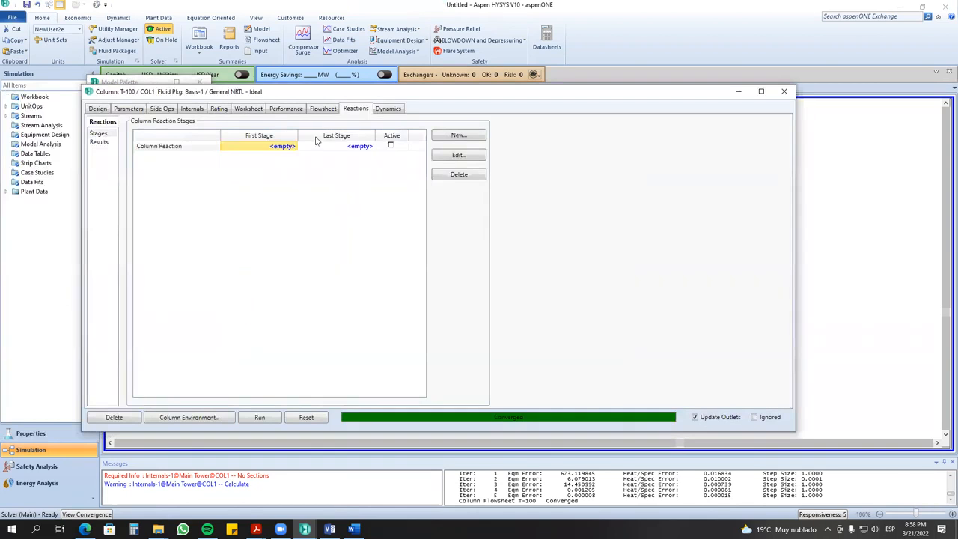
click(192, 147)
click(190, 148)
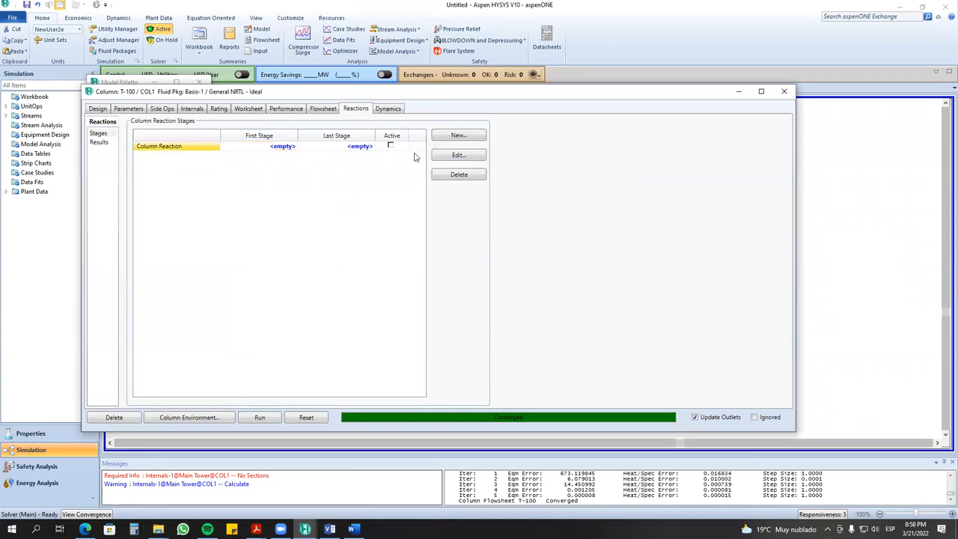
click(459, 155)
click(148, 134)
click(94, 145)
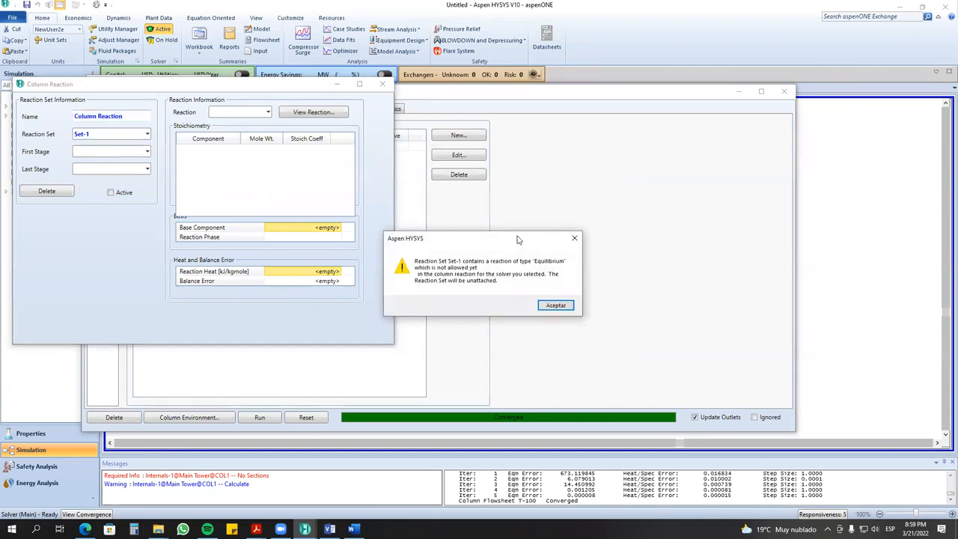
drag(516, 240, 430, 211)
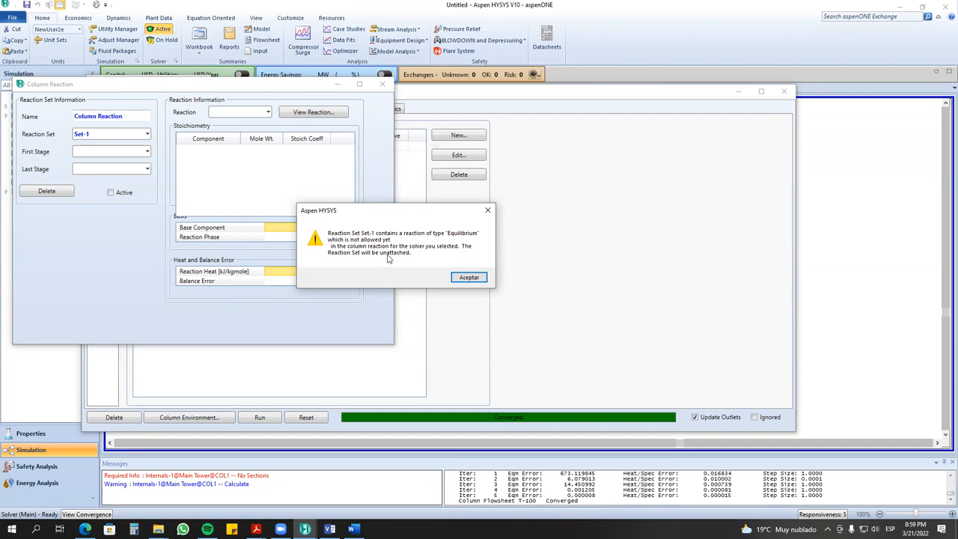
click(487, 210)
click(383, 84)
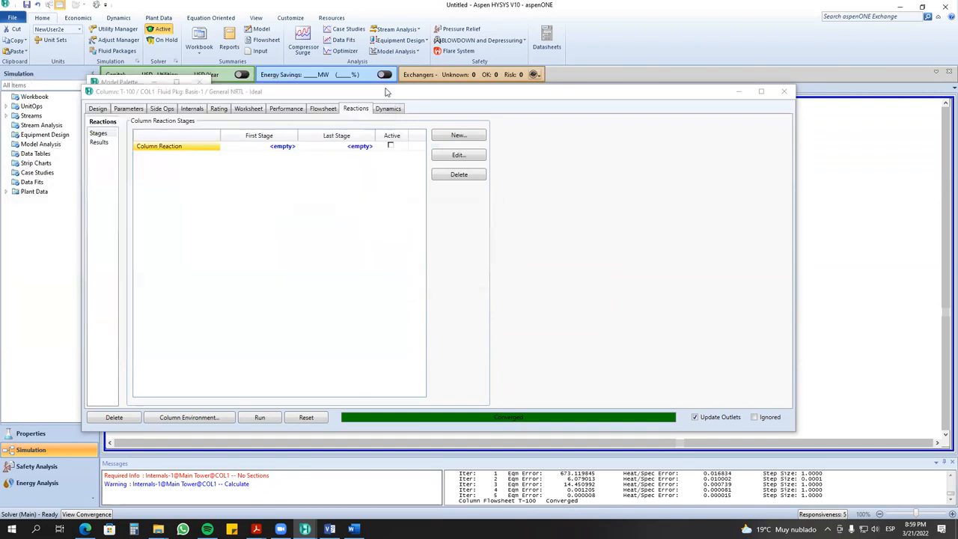
- Set T-100's solving method to Sparse Continuation Solver and run the column
click(131, 111)
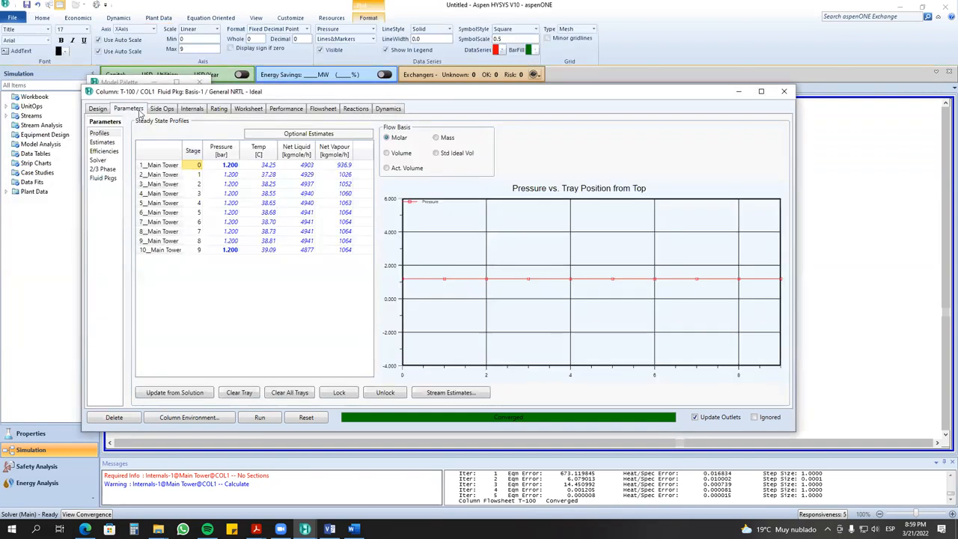
click(97, 163)
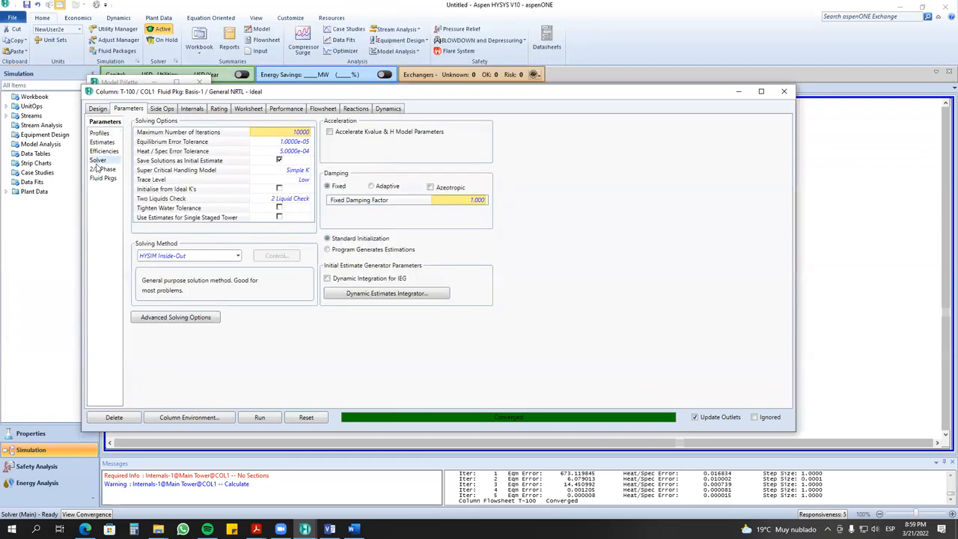
click(238, 256)
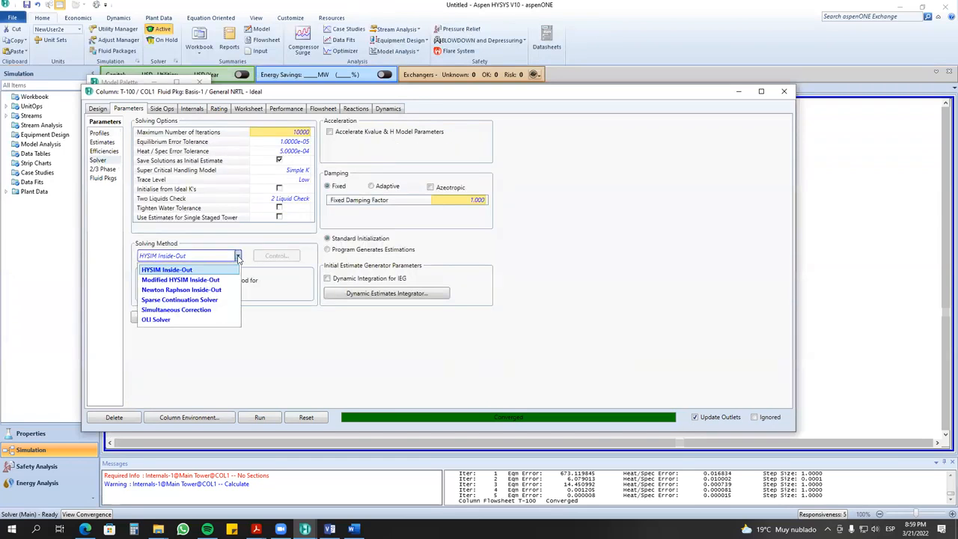
click(196, 301)
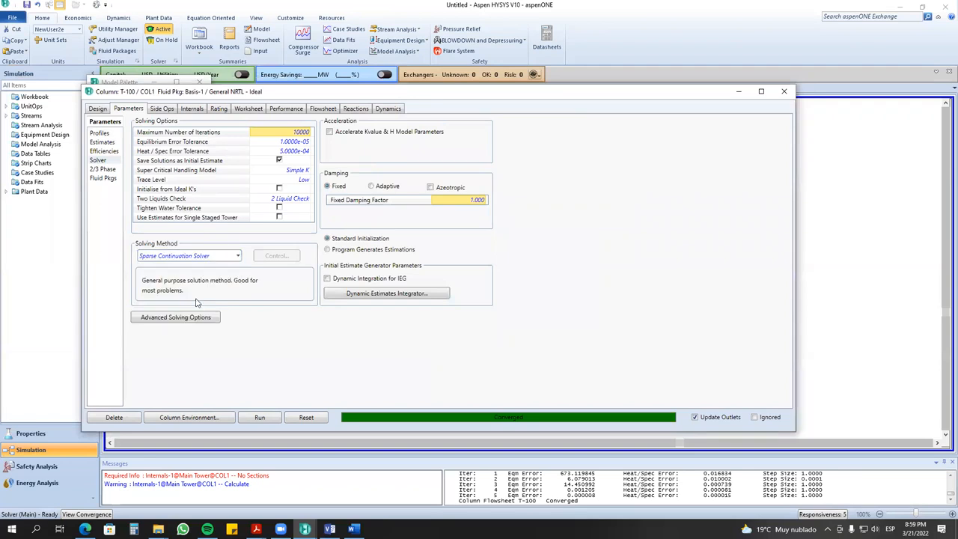
click(259, 416)
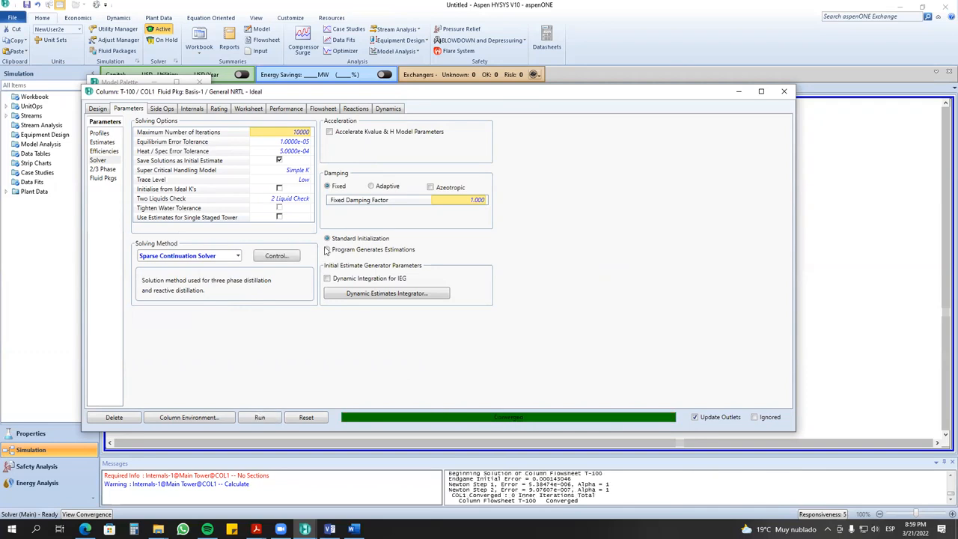
- Assign reaction set Set-1 to T-100's column reaction and close the reaction's editing window
click(355, 110)
click(448, 155)
click(167, 154)
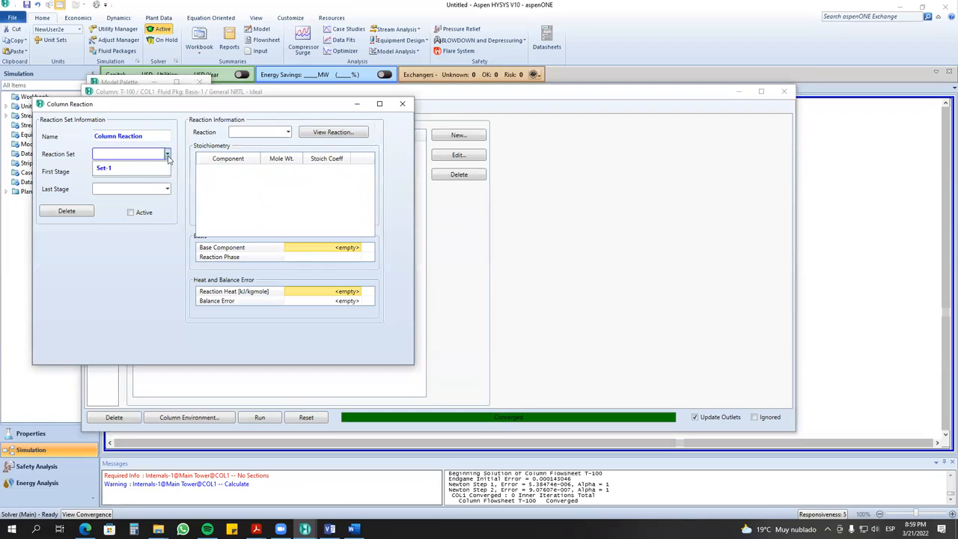
click(131, 170)
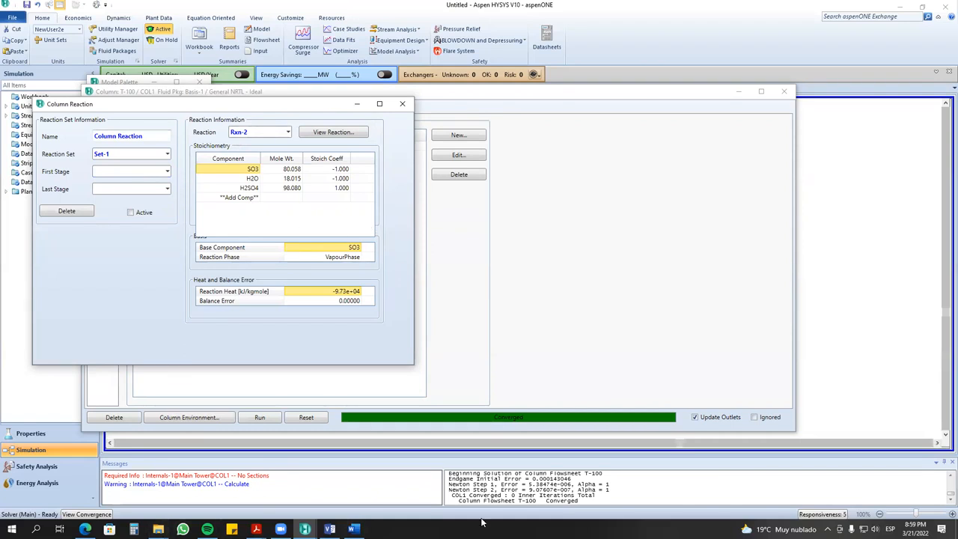
click(798, 464)
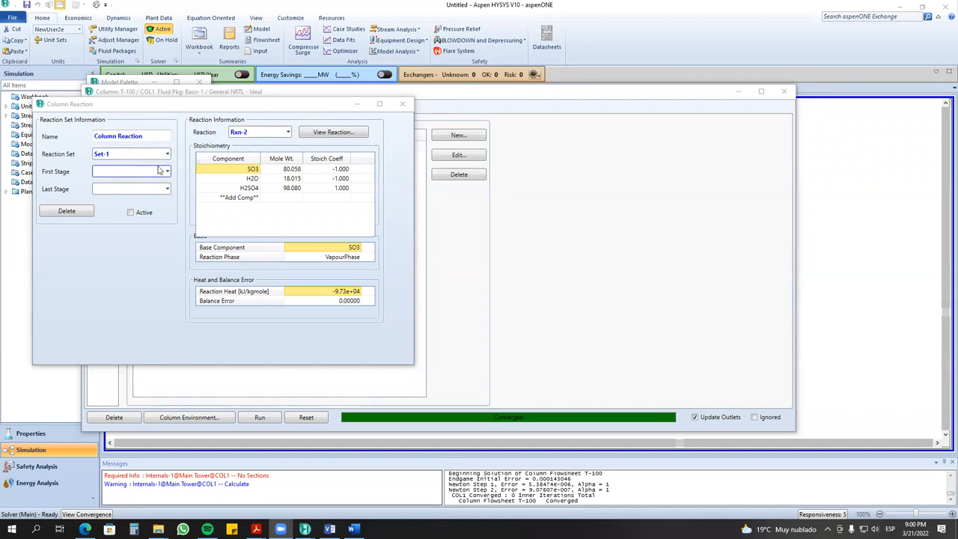
click(279, 114)
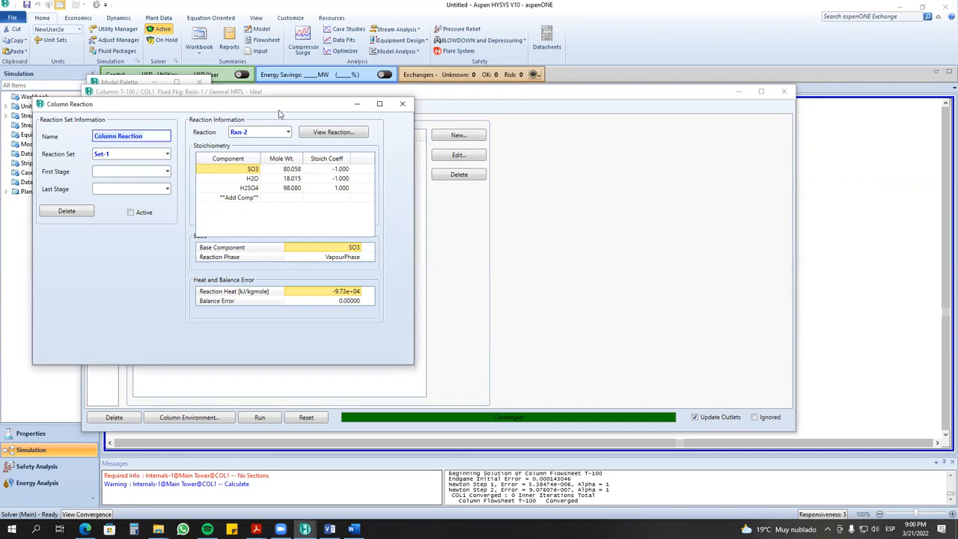
drag(280, 113, 357, 143)
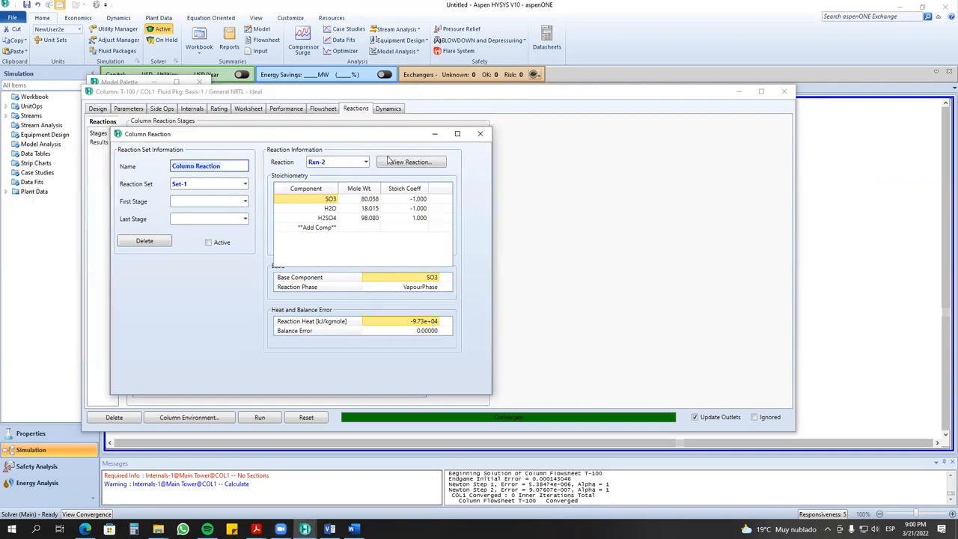
click(246, 202)
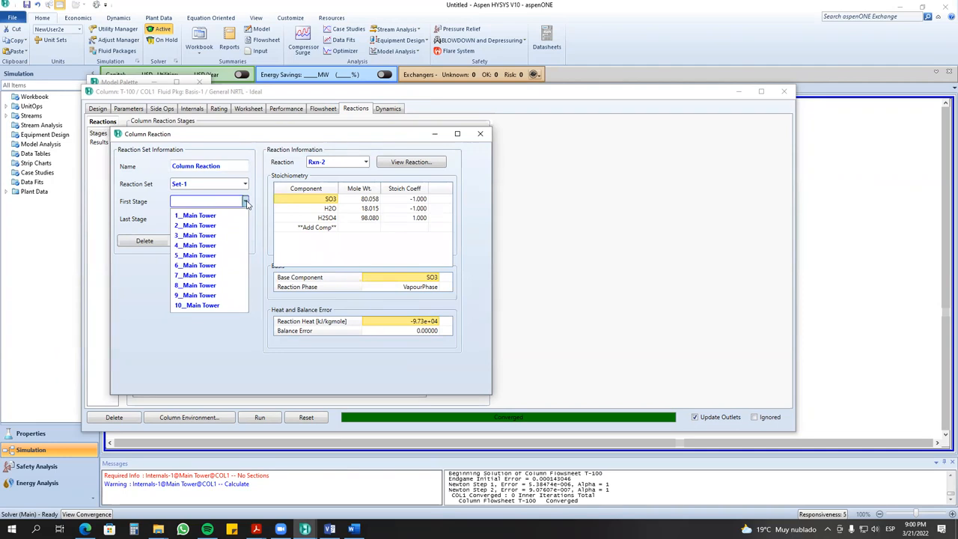
click(246, 202)
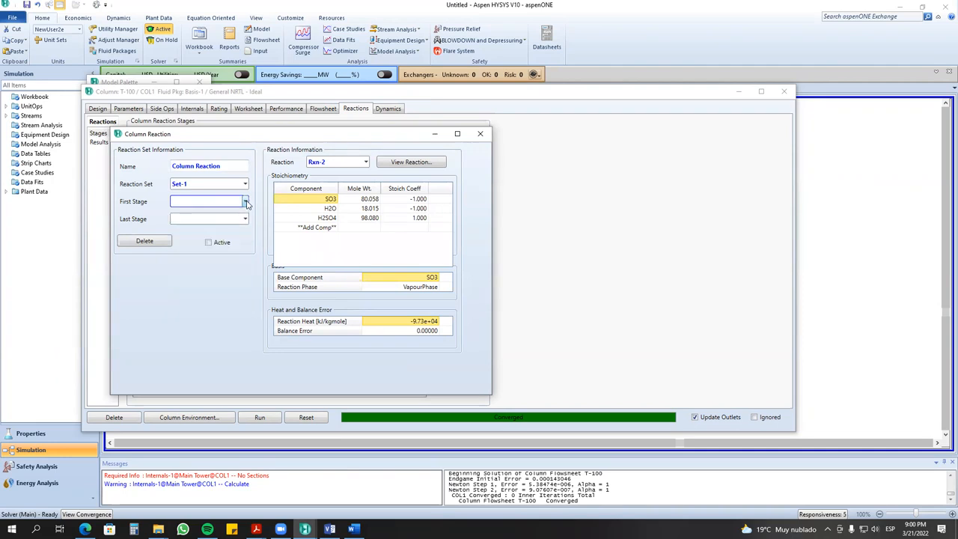
click(480, 133)
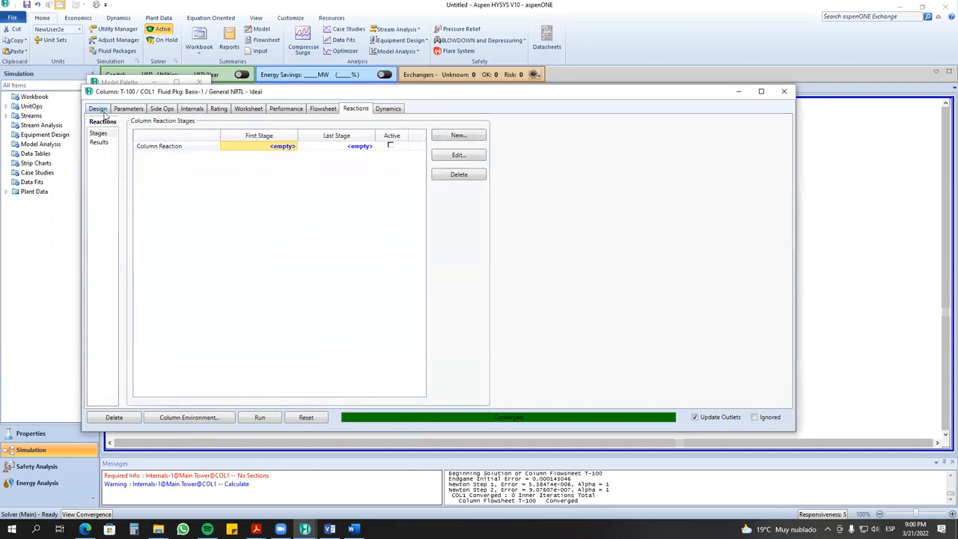
- Review T-100's connections, composition estimates, and the pressure and temperature profiles of its stages
click(122, 109)
click(99, 110)
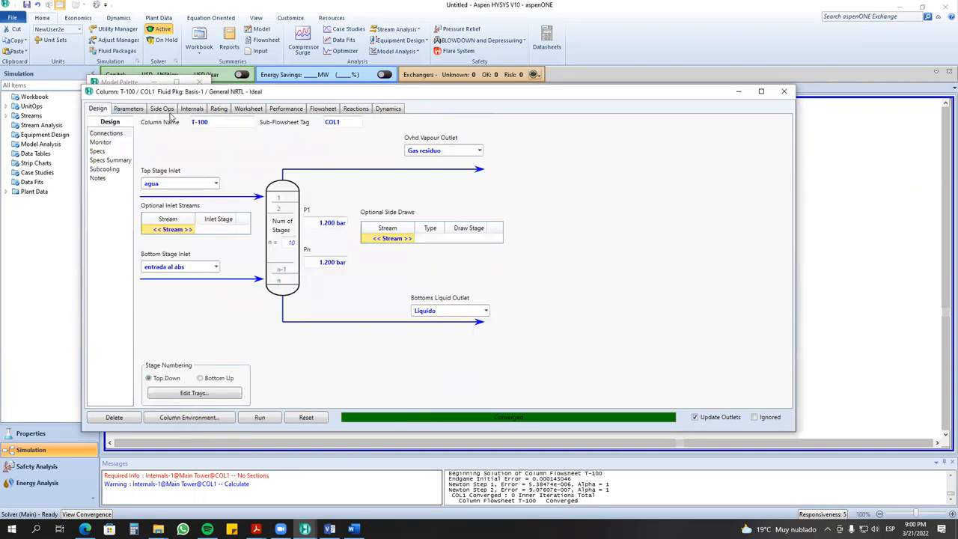
click(169, 113)
click(131, 110)
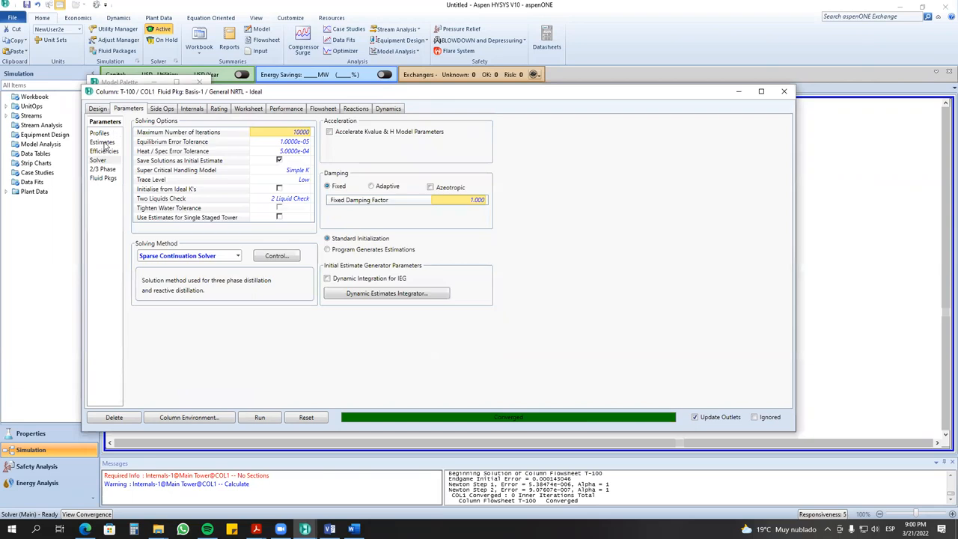
click(103, 142)
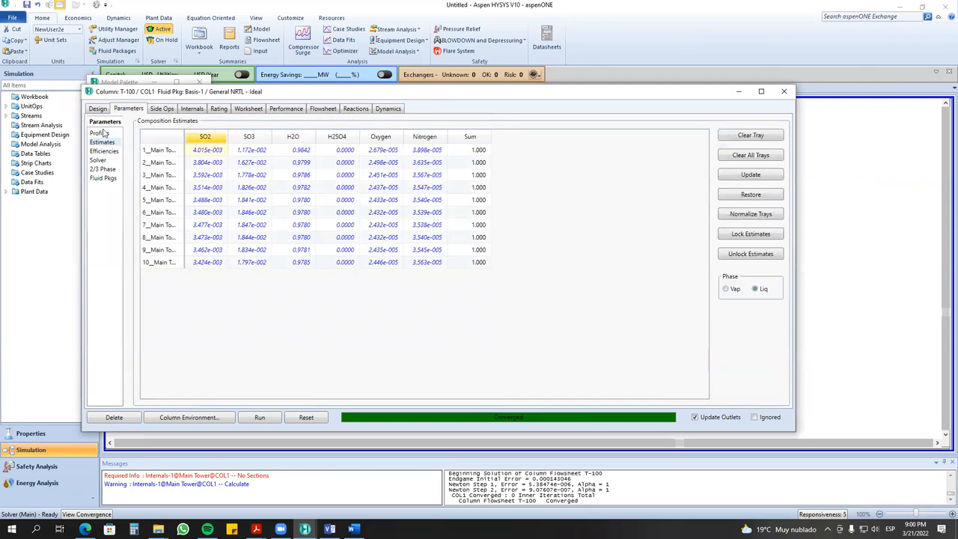
click(102, 134)
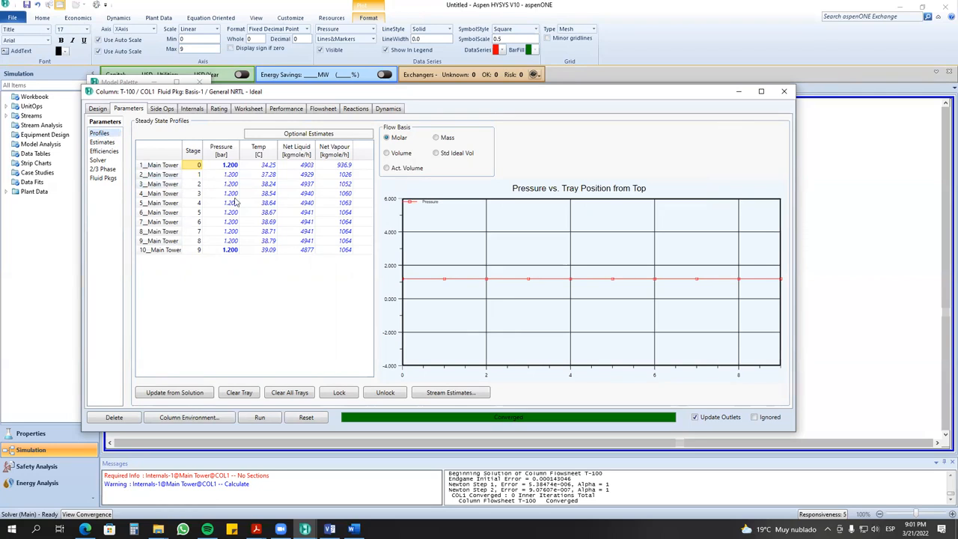
mouse_move(242, 241)
mouse_move(271, 204)
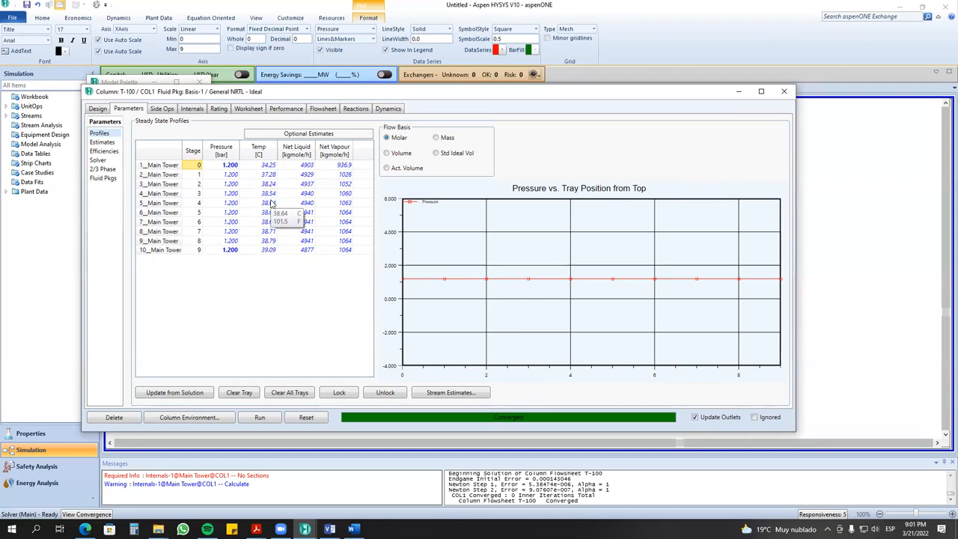
mouse_move(271, 223)
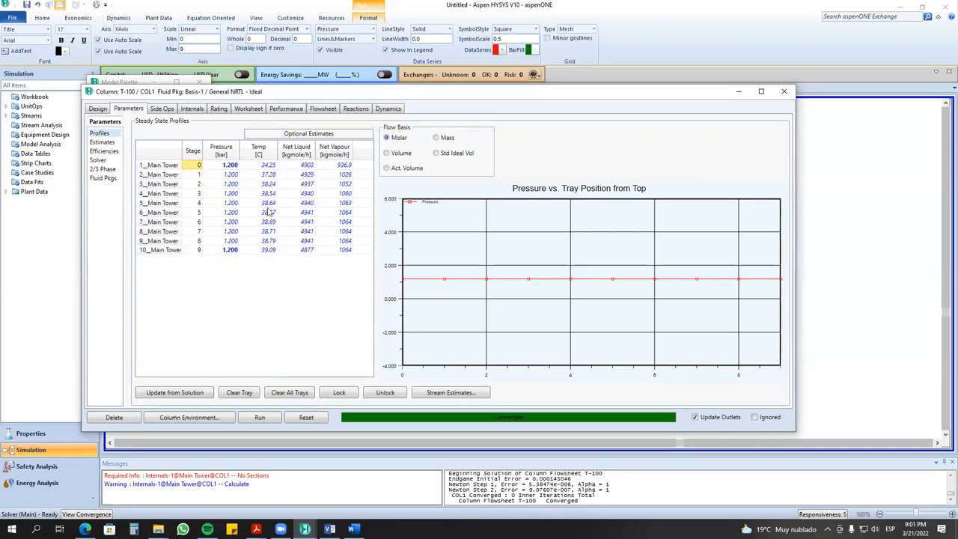
- Set the column reaction's first stage to 1__Main Tower and last stage to 10__Main Tower, and make the reaction active
click(356, 108)
click(205, 148)
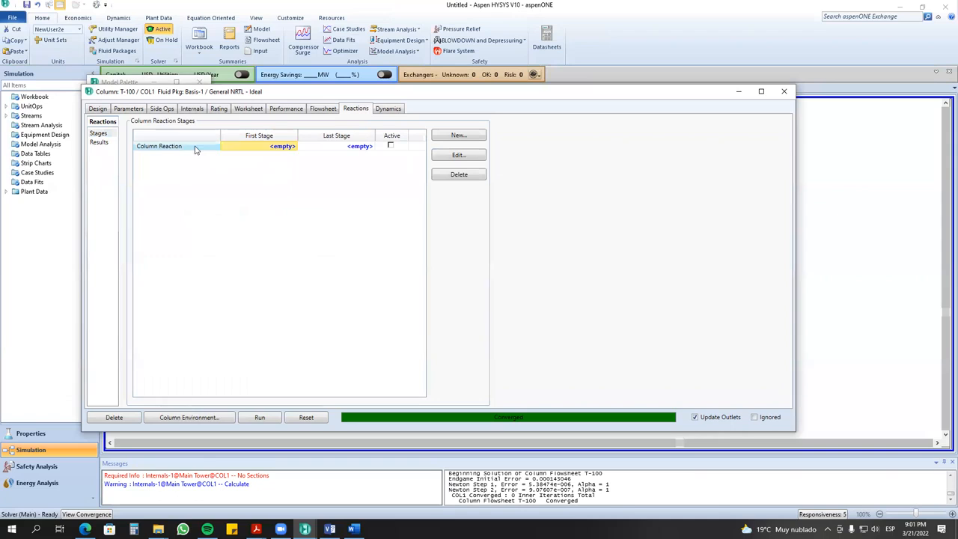
click(449, 156)
click(244, 202)
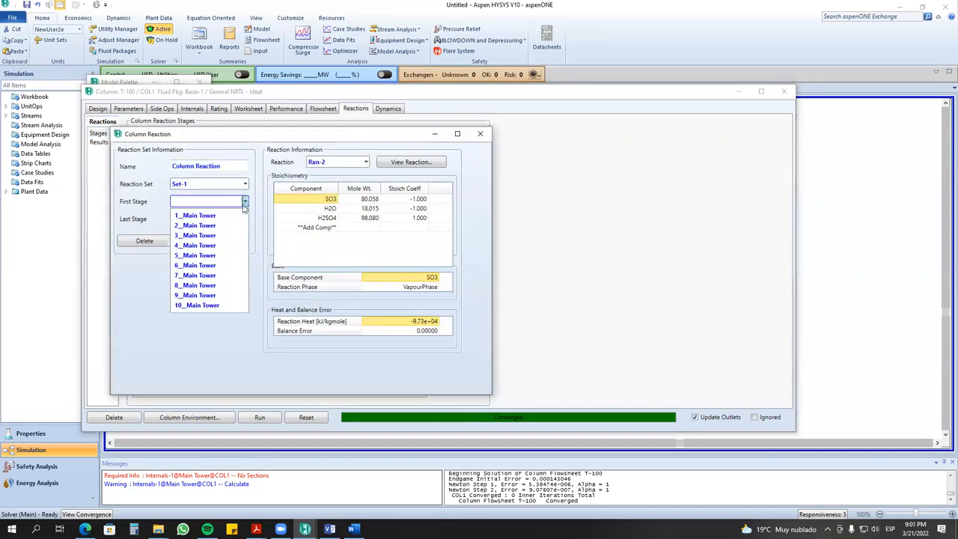
click(232, 352)
click(245, 202)
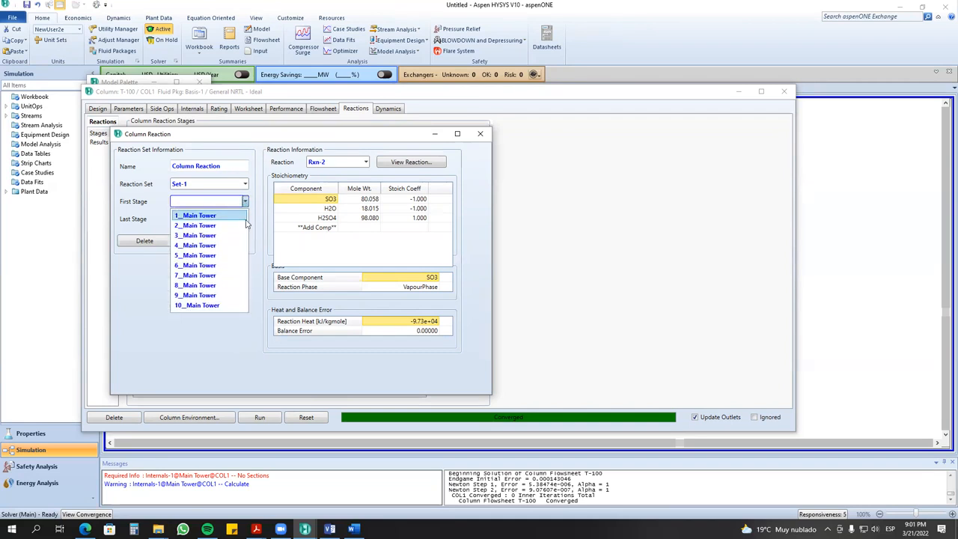
click(196, 215)
click(245, 218)
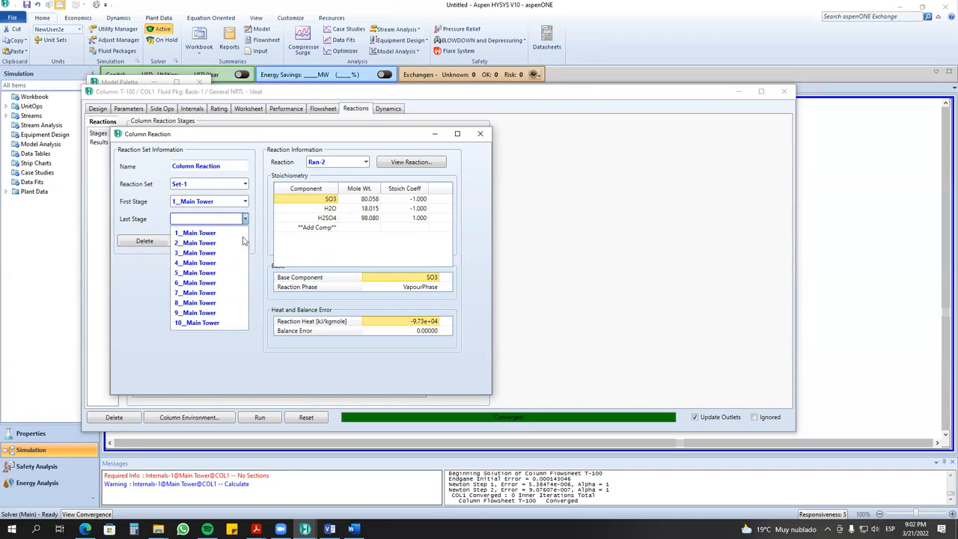
click(210, 322)
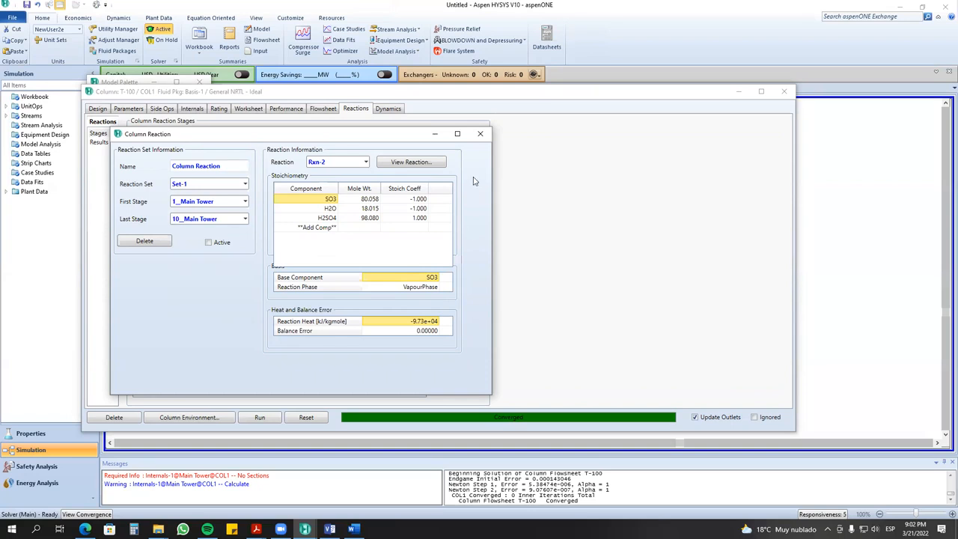
click(484, 135)
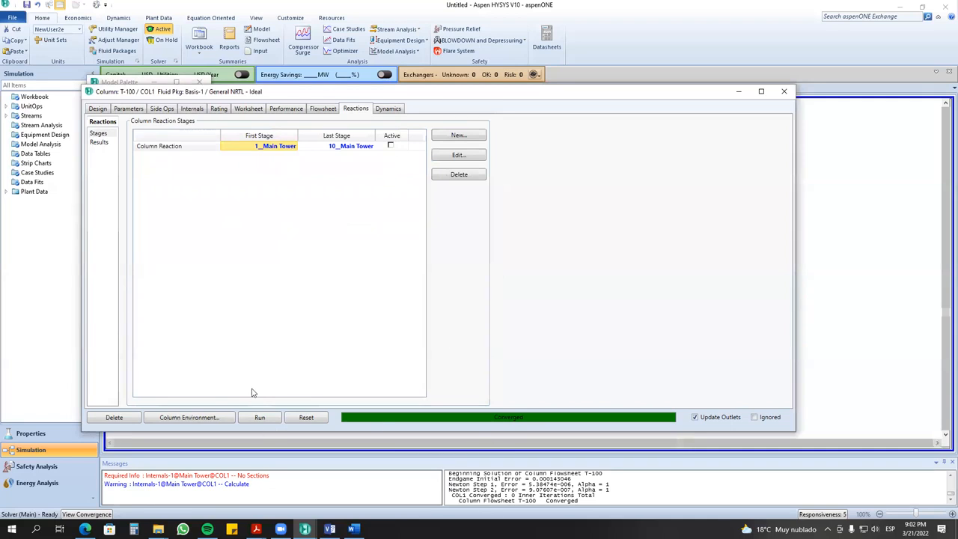
click(389, 147)
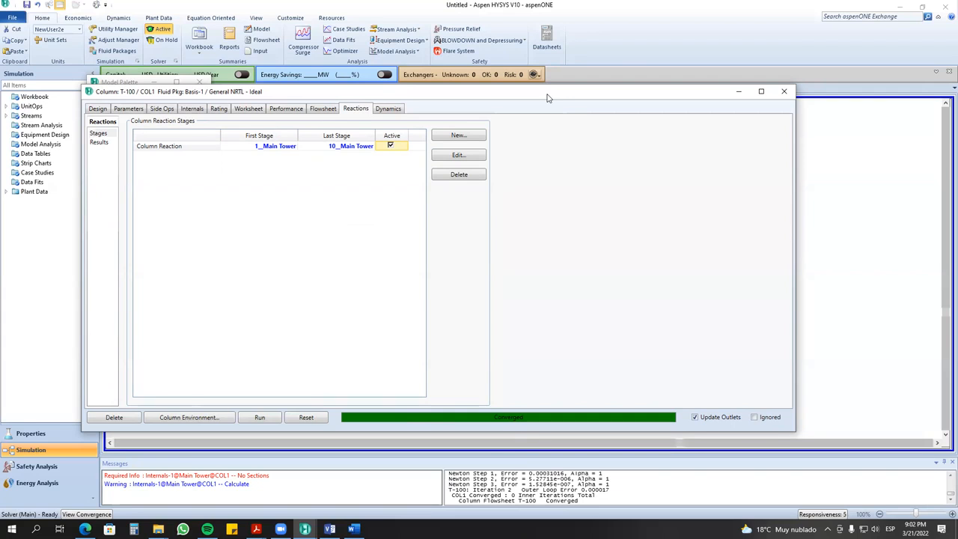
- Examine the SO3 and H2SO4 mass flows in the composition of the Liquido stream
drag(546, 97, 233, 106)
double_click(592, 327)
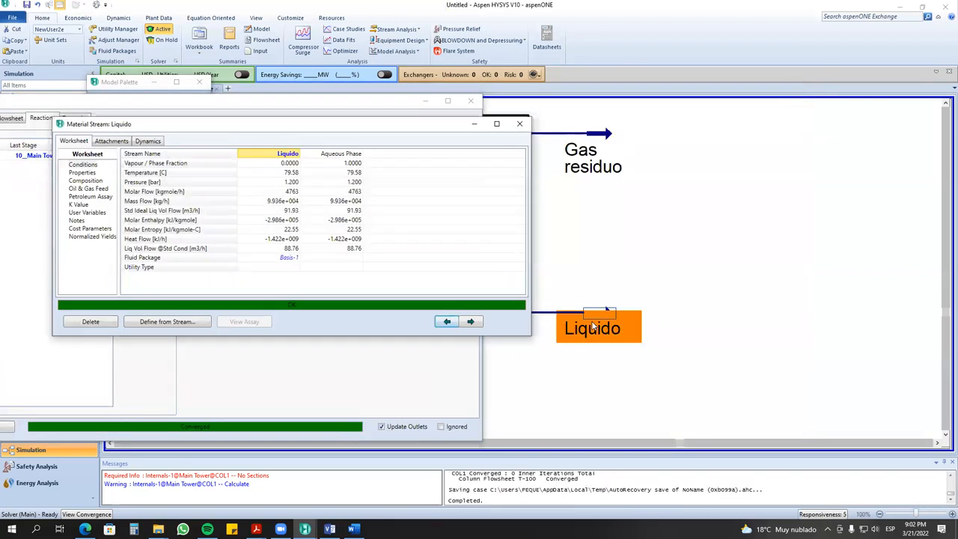
click(87, 180)
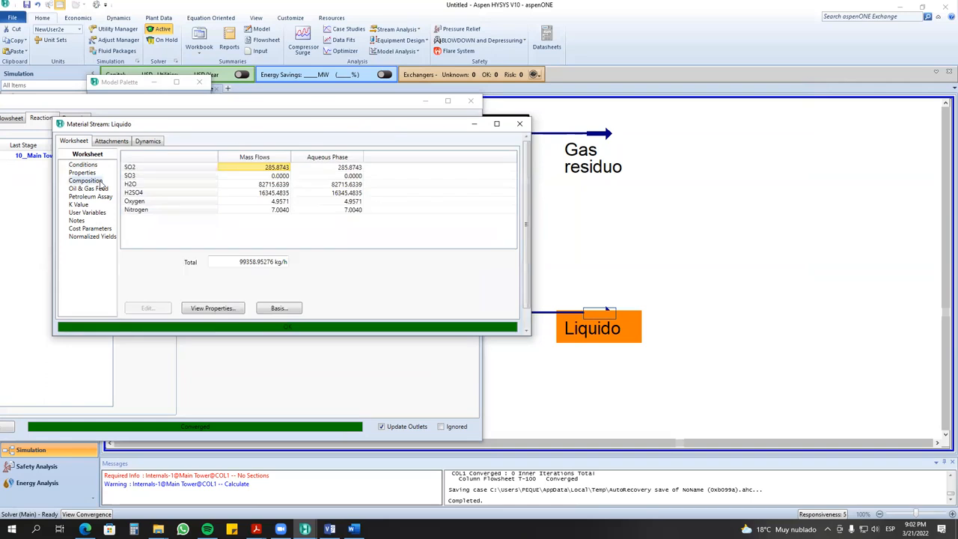
click(271, 193)
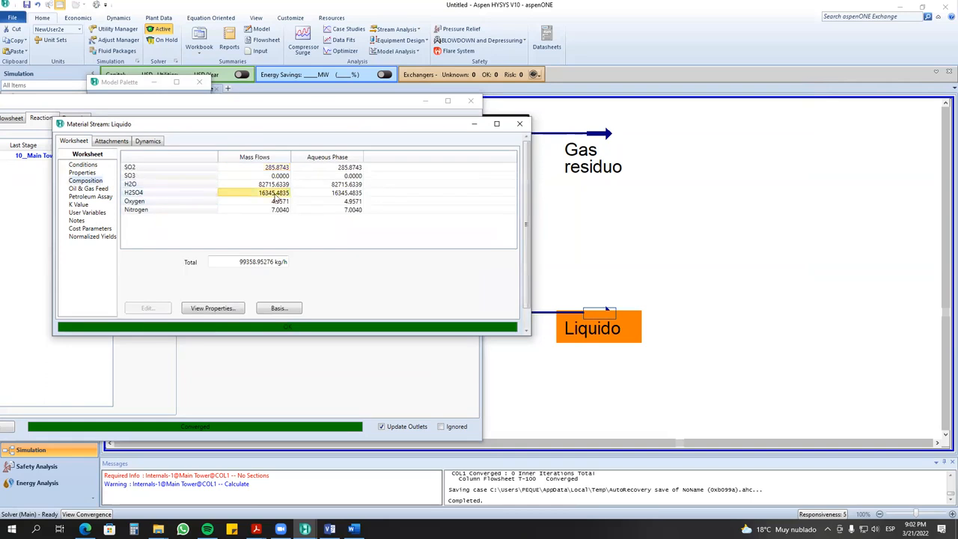
mouse_move(284, 195)
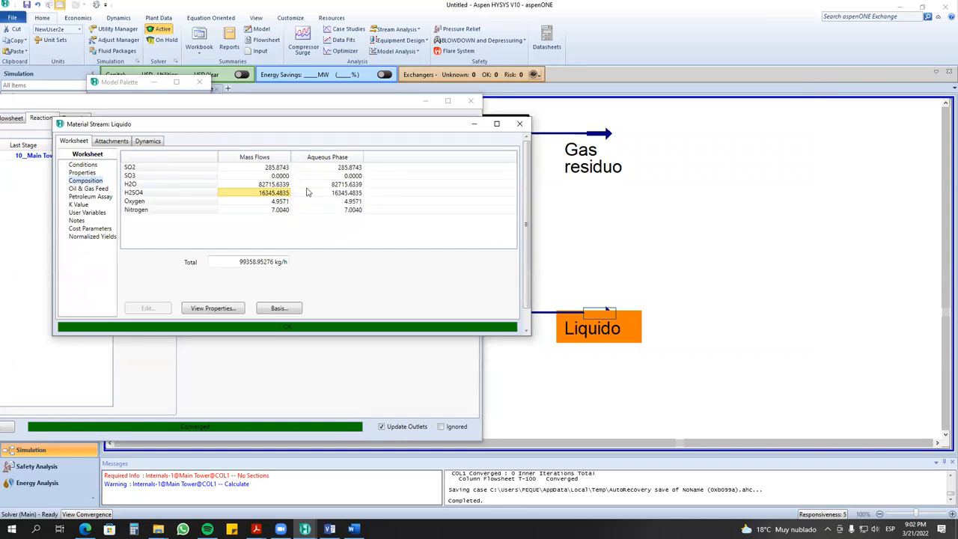
click(251, 176)
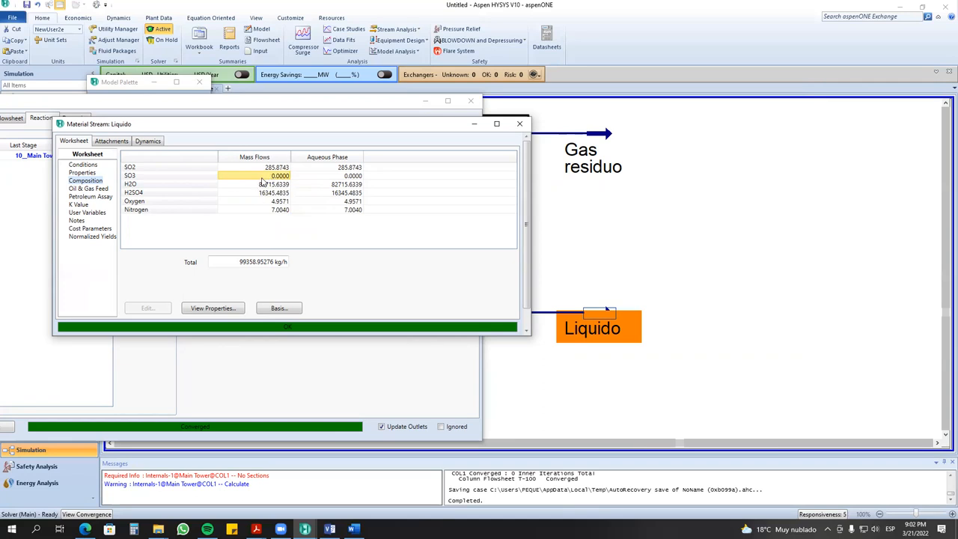
click(274, 195)
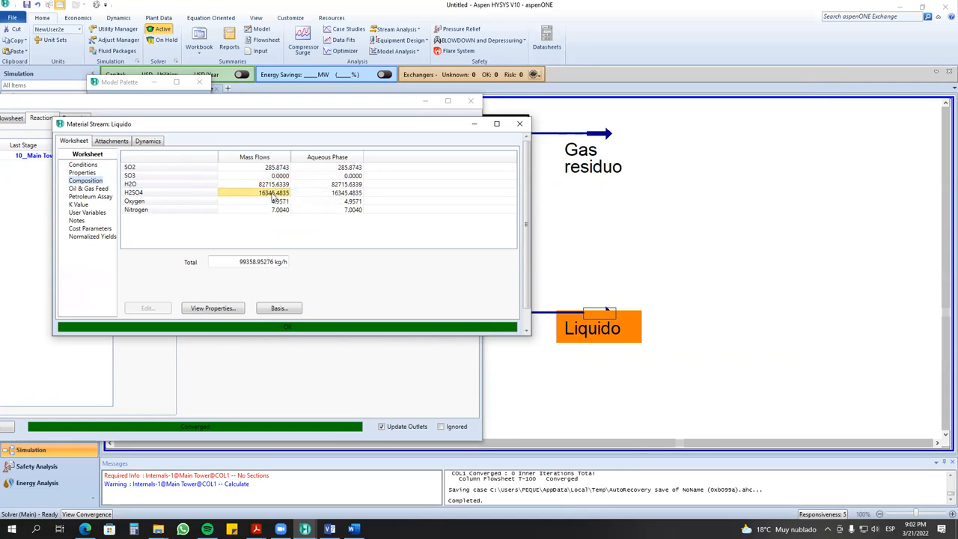
click(520, 125)
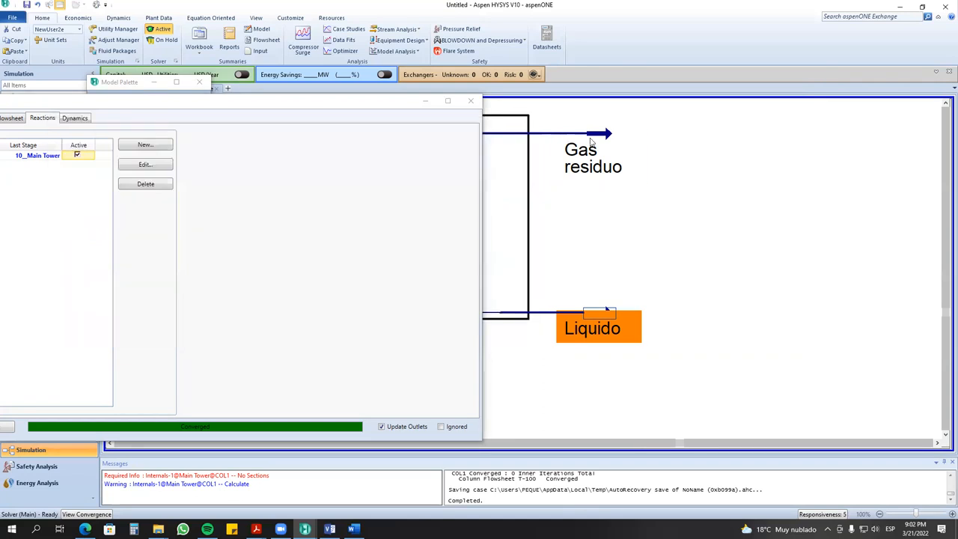
- Examine the component mass flows of the Gas residuo stream, checking SO3 in particular
double_click(525, 140)
click(107, 201)
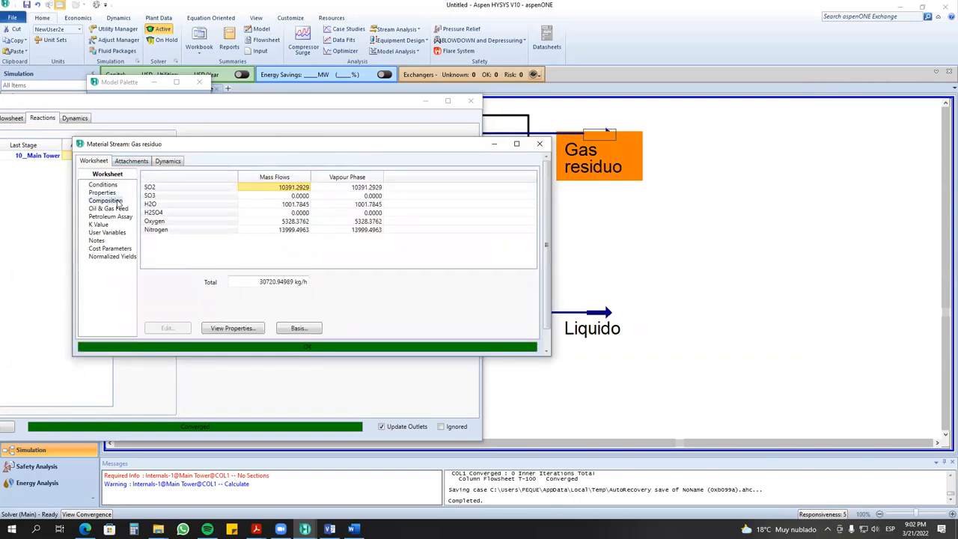
click(298, 204)
key(Up)
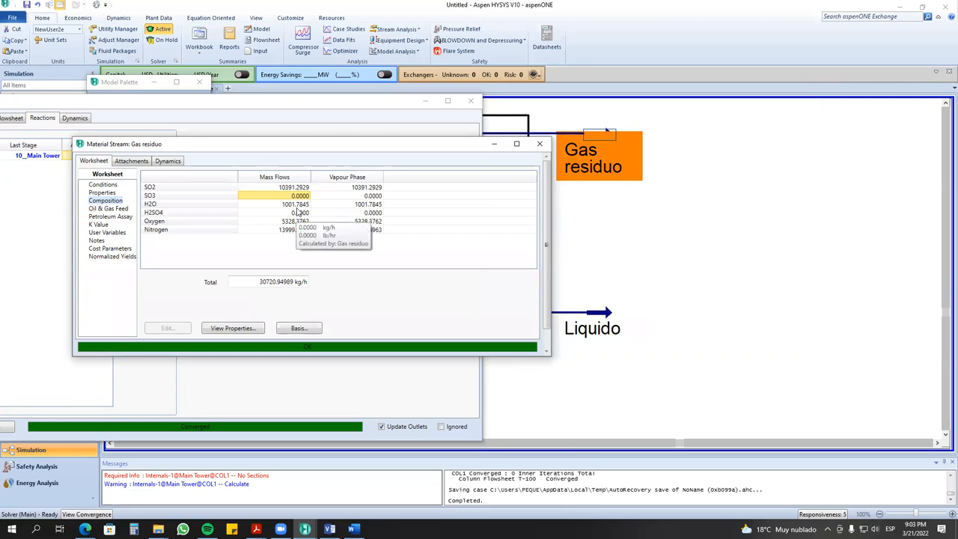
click(539, 143)
- Recheck the H2SO4 mass flow in the Liquido stream's composition and close the stream window
click(602, 318)
double_click(602, 317)
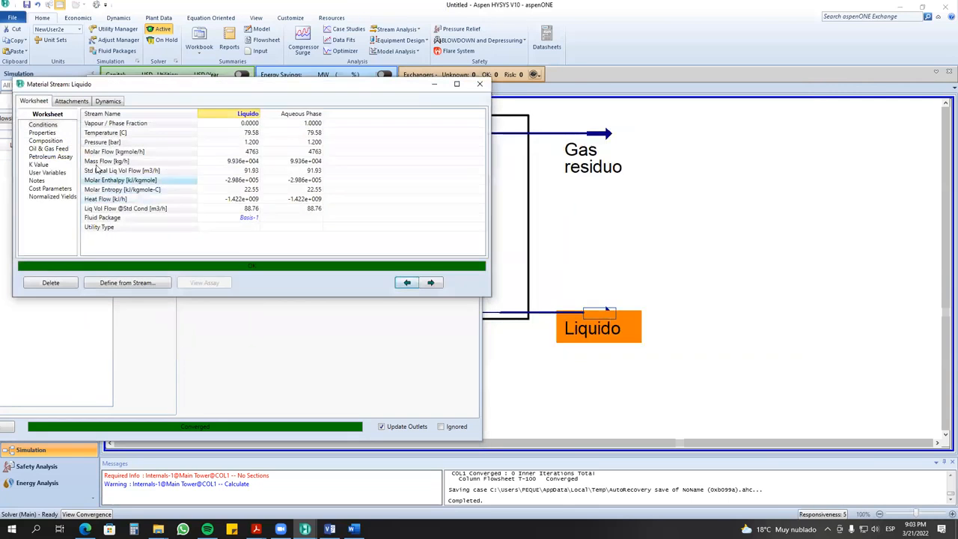
click(54, 141)
click(224, 153)
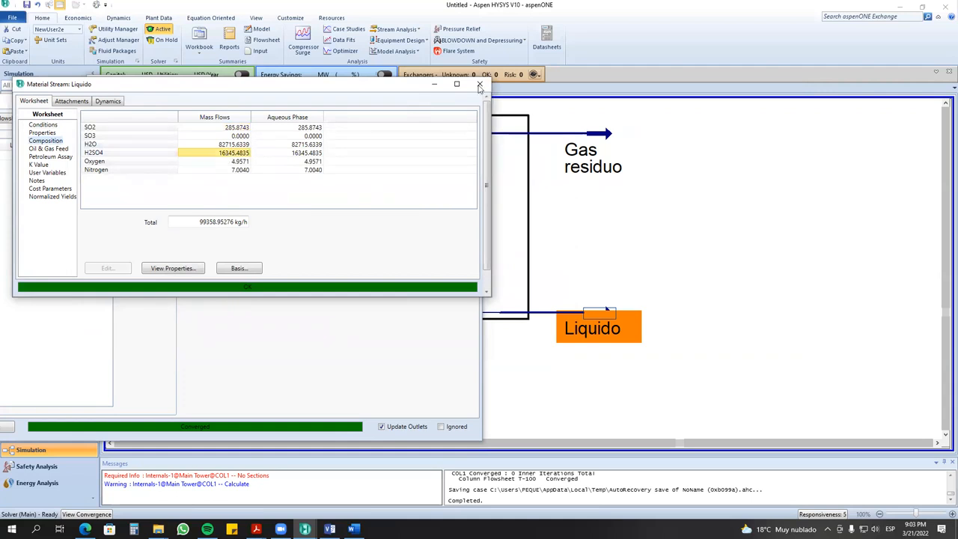
click(480, 84)
- Put the column window away and switch the Liquido stream's composition basis to Mass Fractions
click(425, 103)
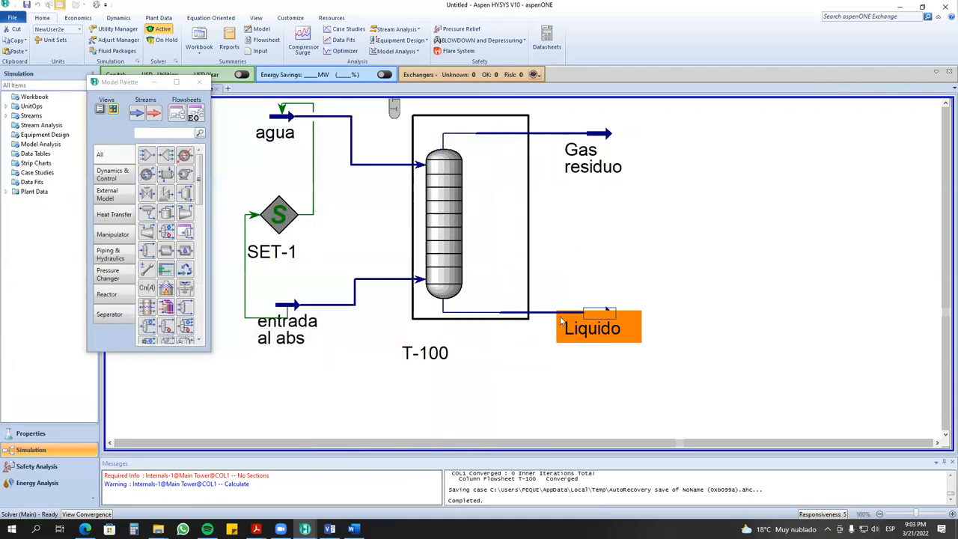
double_click(563, 320)
click(65, 161)
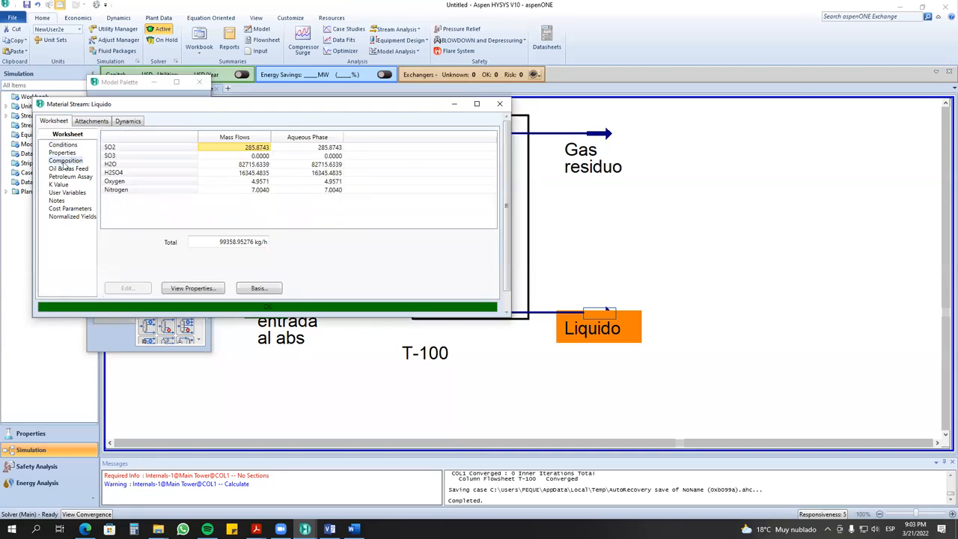
click(278, 289)
click(423, 243)
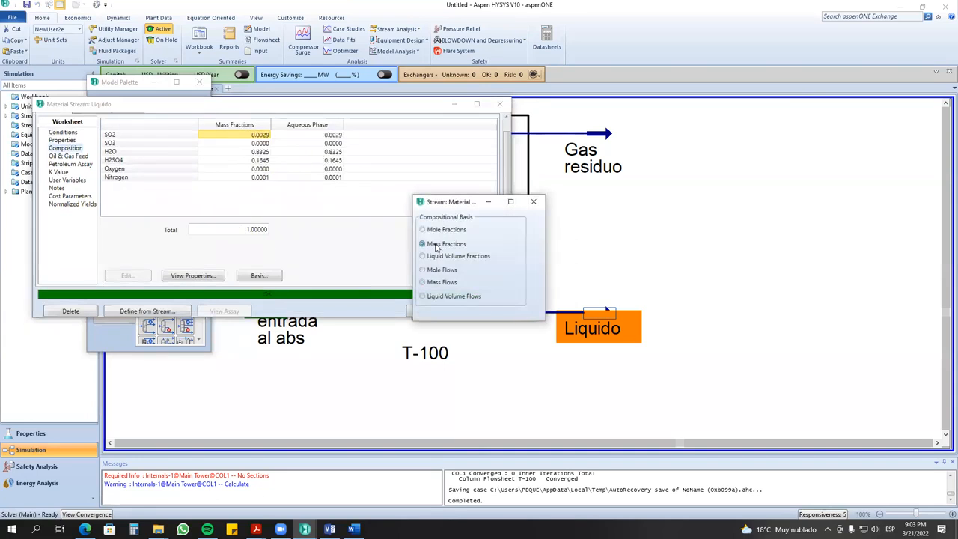
- Read the mass fractions in the Liquido stream's composition, then check the conditions of the agua stream
click(533, 201)
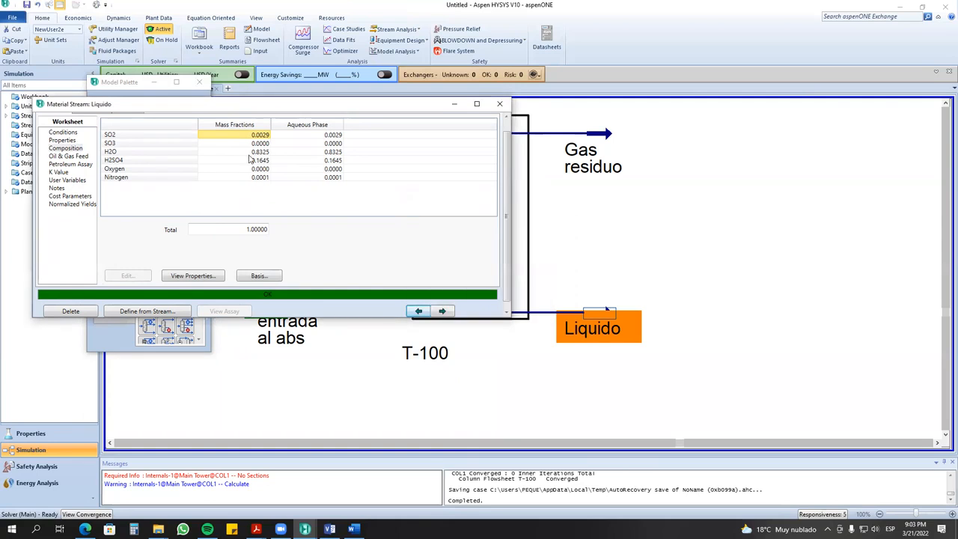
click(499, 103)
double_click(287, 130)
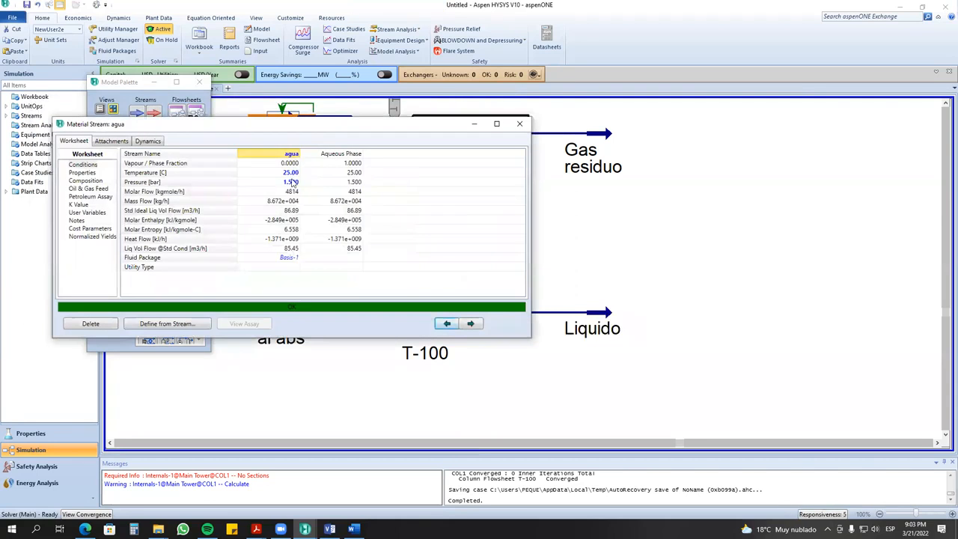
click(520, 123)
- Check the parameters of SET-1 and the conditions of the Liquido stream
double_click(278, 217)
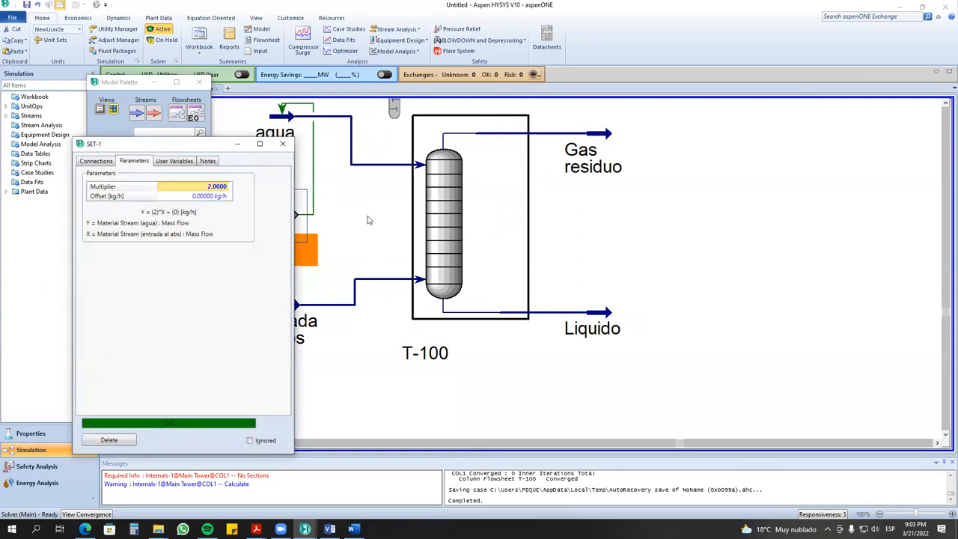
double_click(603, 315)
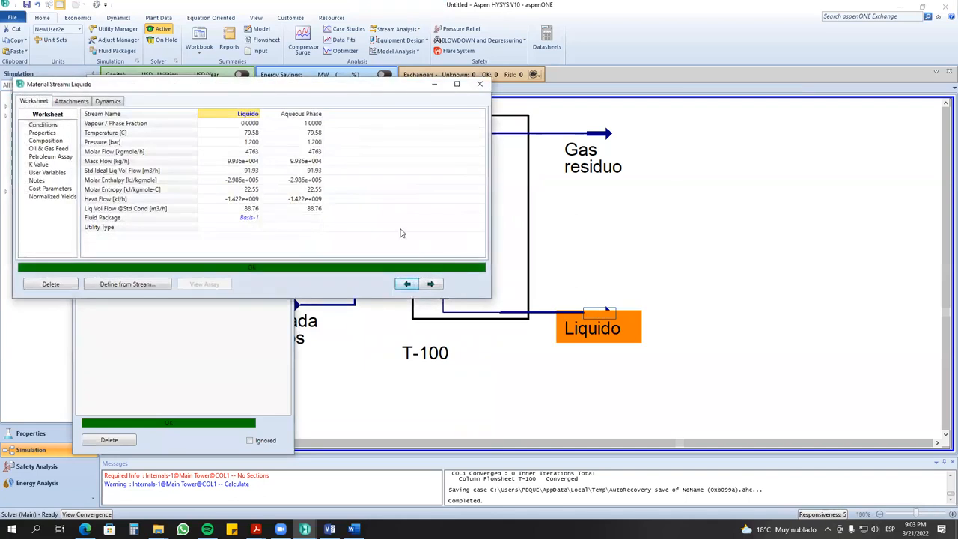
click(480, 83)
- Review column T-100's reaction stages, steady-state profiles and stream connections, then put its window away
double_click(424, 203)
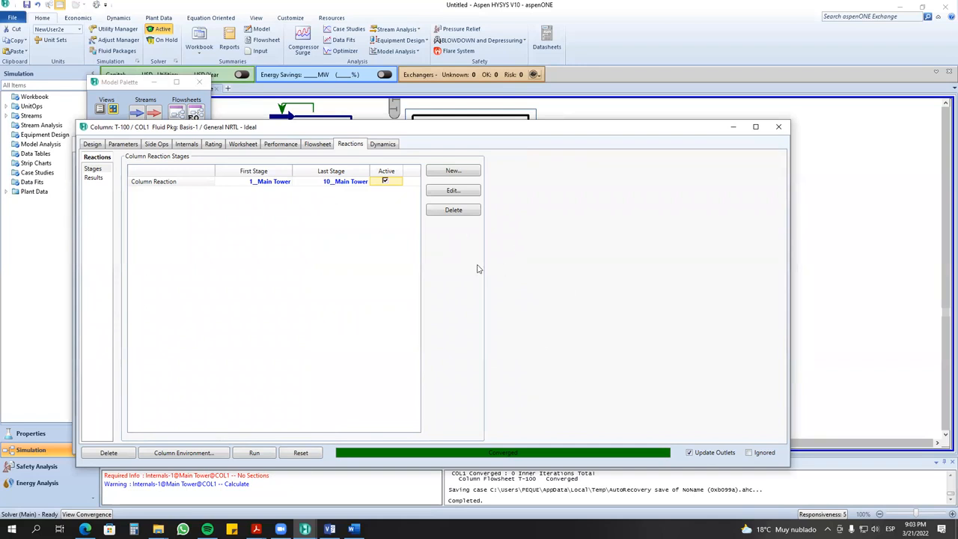
click(116, 145)
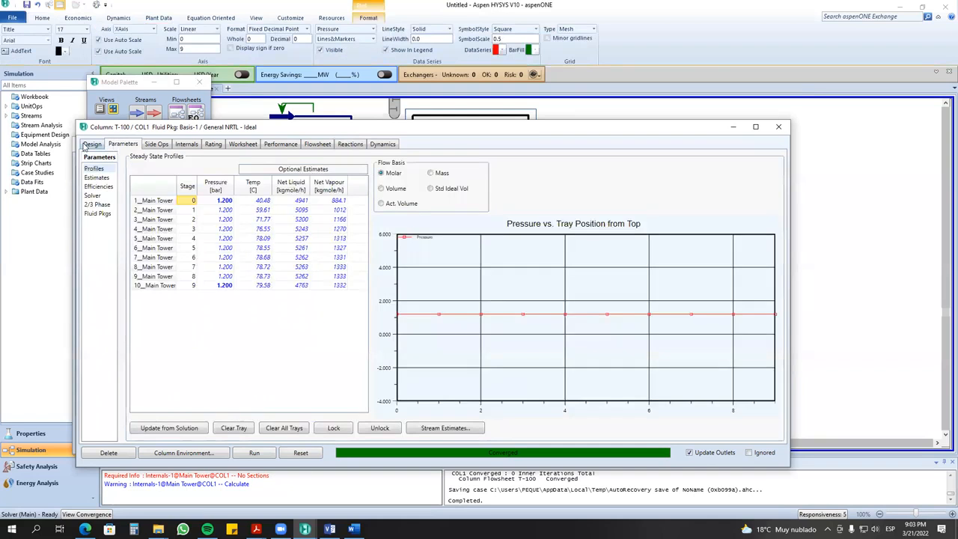
click(91, 144)
click(118, 144)
click(344, 144)
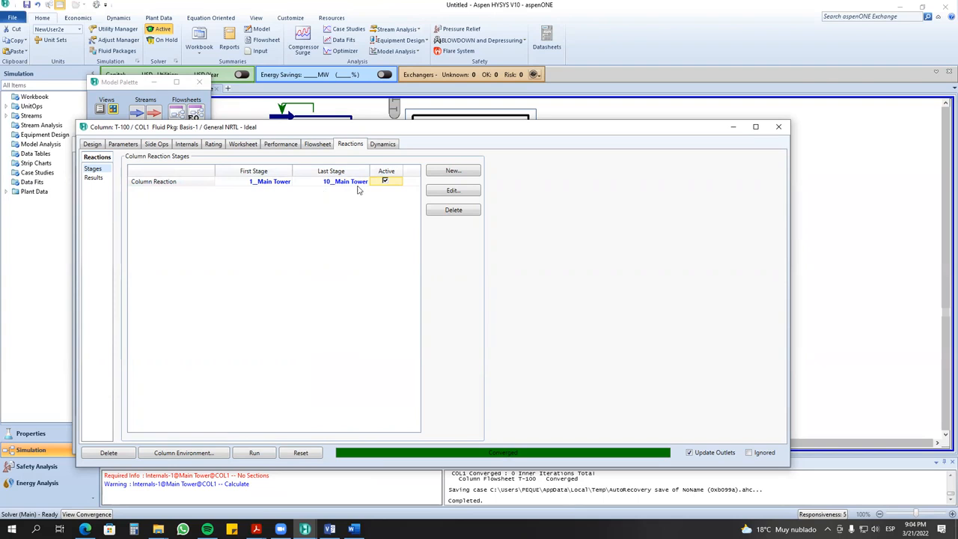
click(93, 144)
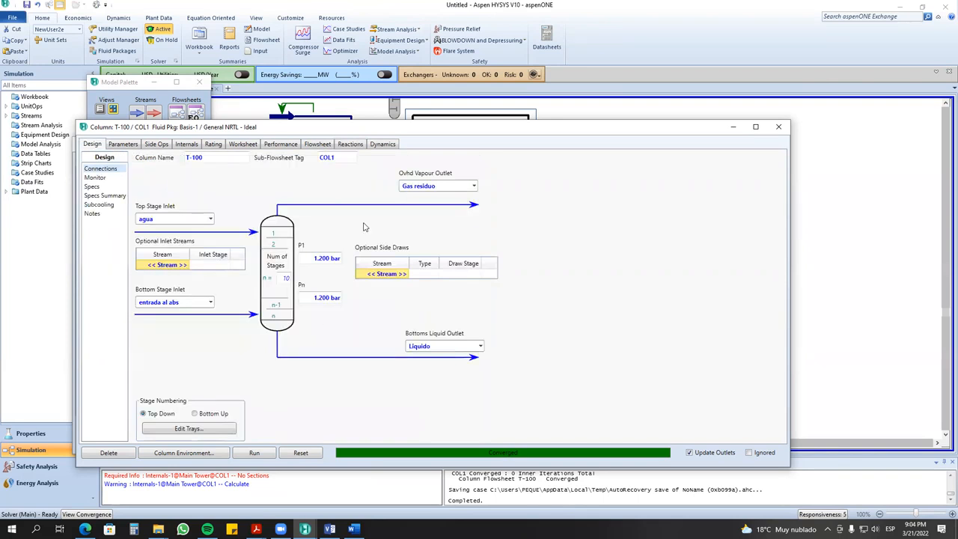
drag(648, 127, 421, 234)
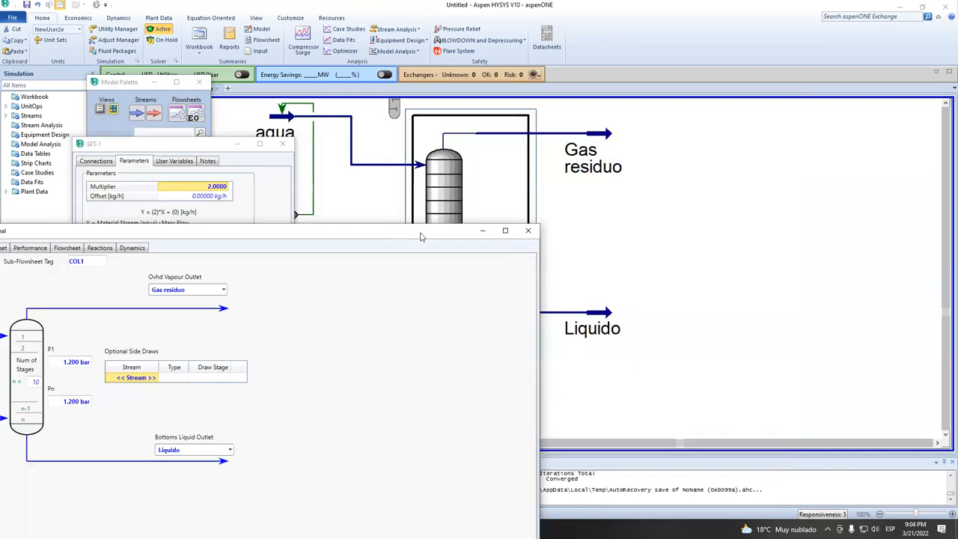
click(483, 232)
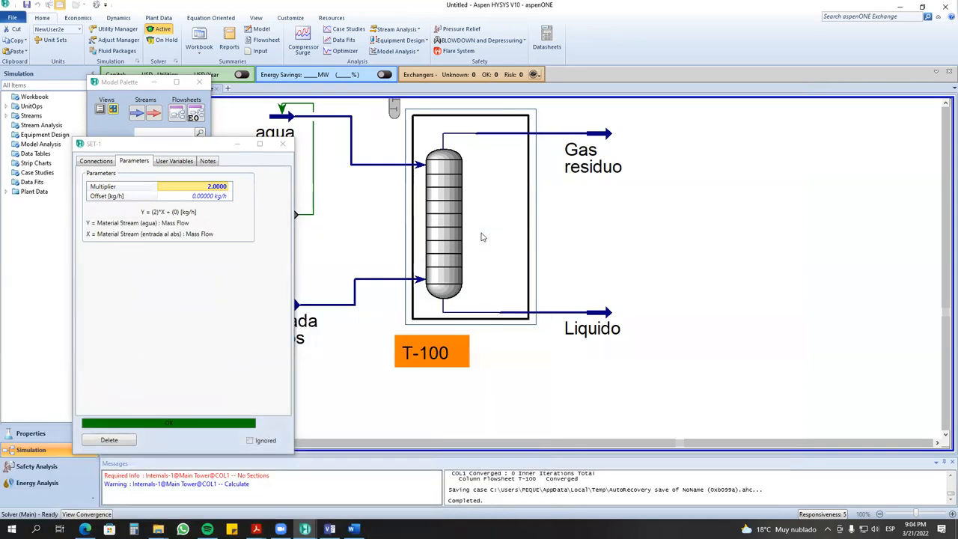
- Set the SET-1 multiplier to 1 so the agua mass flow equals that of entrada al abs
click(283, 143)
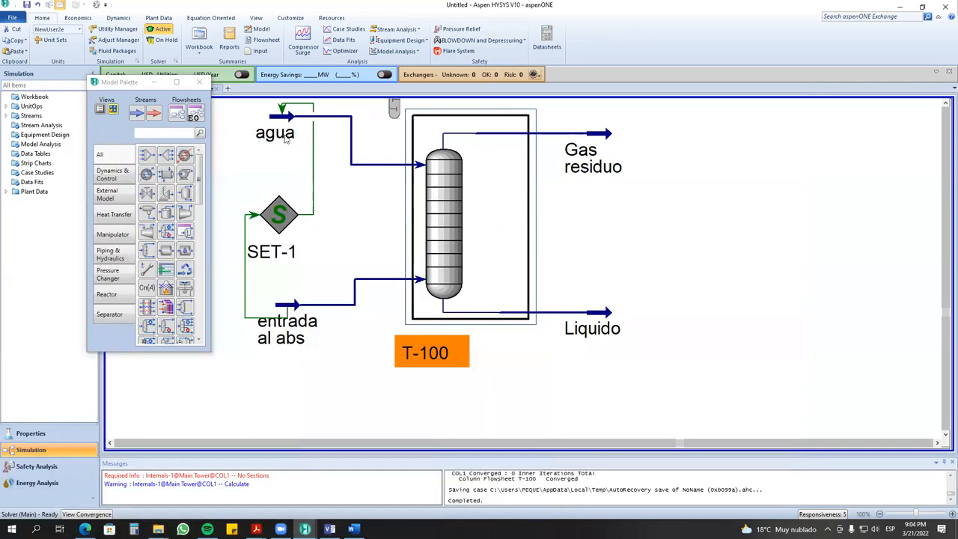
double_click(279, 215)
text(1)
key(Return)
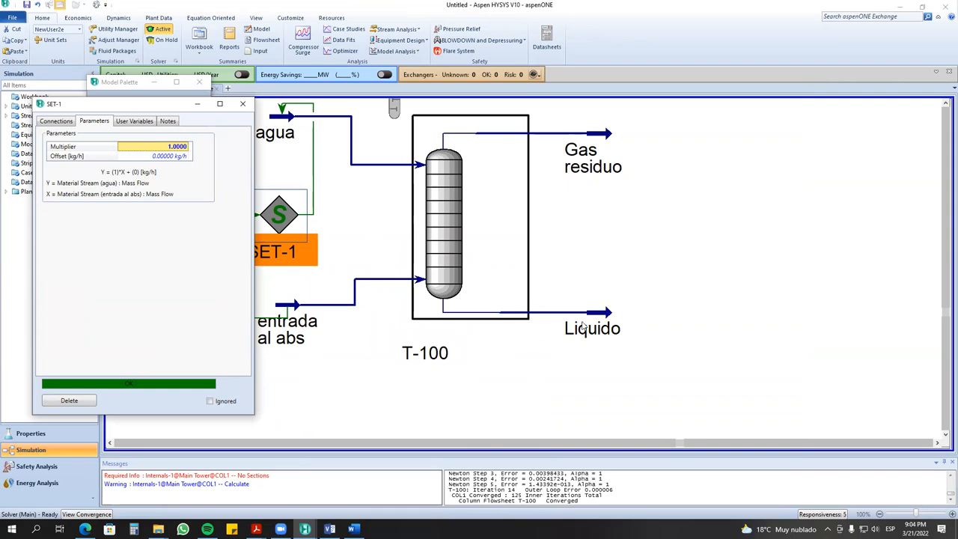
- Check the component mass fractions of the Liquido stream with the water flow equal to the gas feed
double_click(583, 327)
click(85, 180)
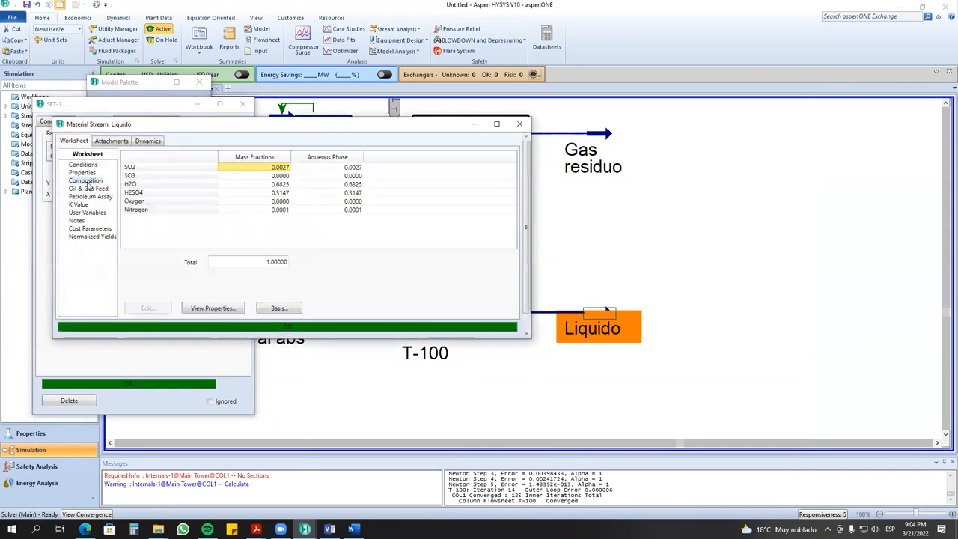
click(522, 124)
- Check the conditions of the agua stream and the mole fractions of the entrada al abs stream
double_click(285, 126)
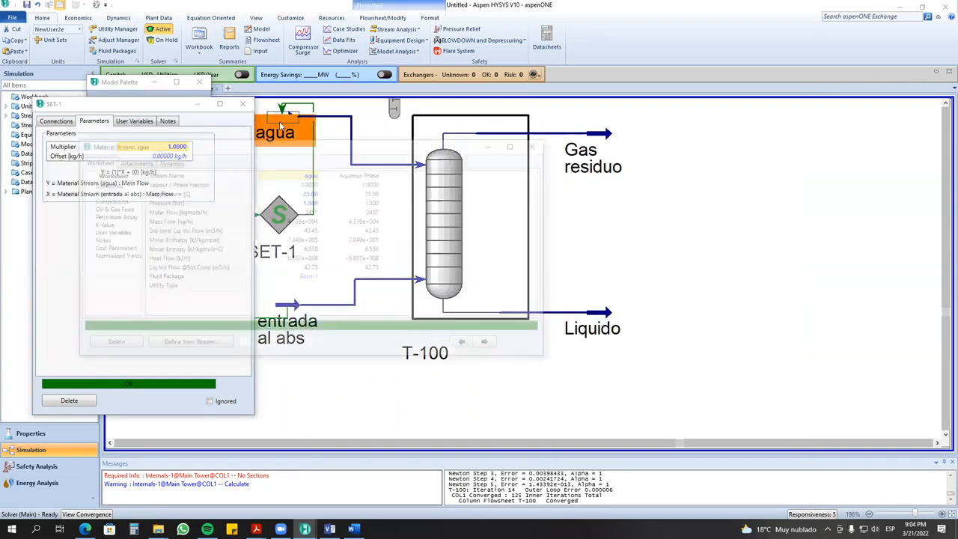
click(315, 203)
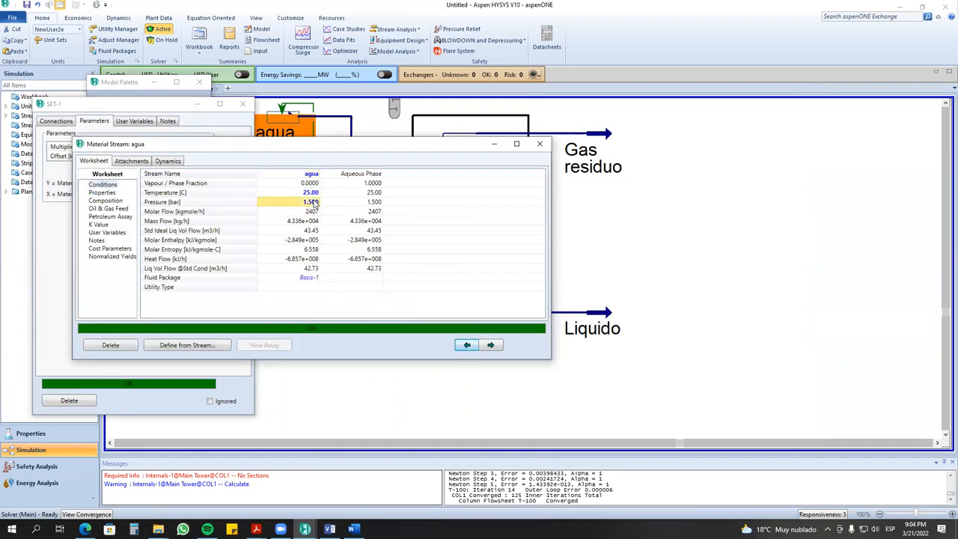
click(539, 144)
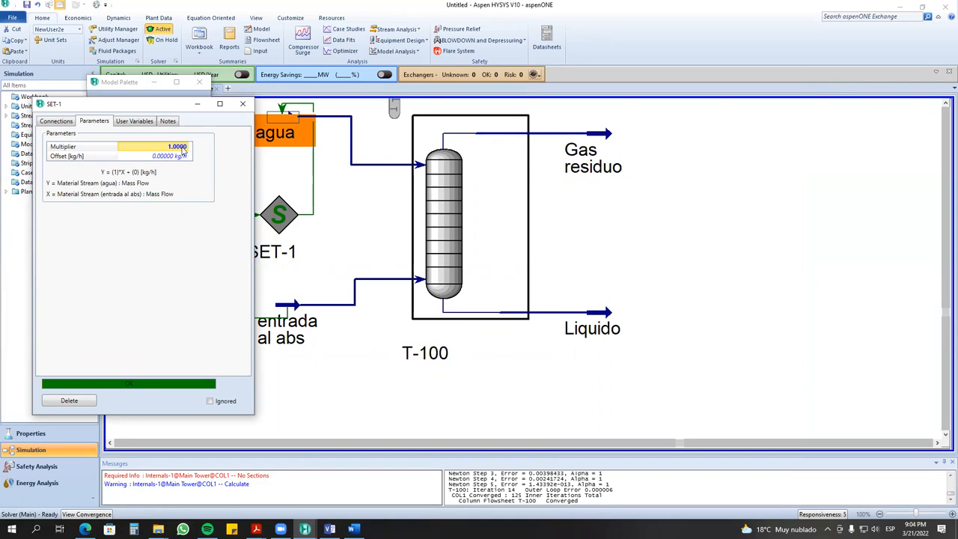
double_click(289, 323)
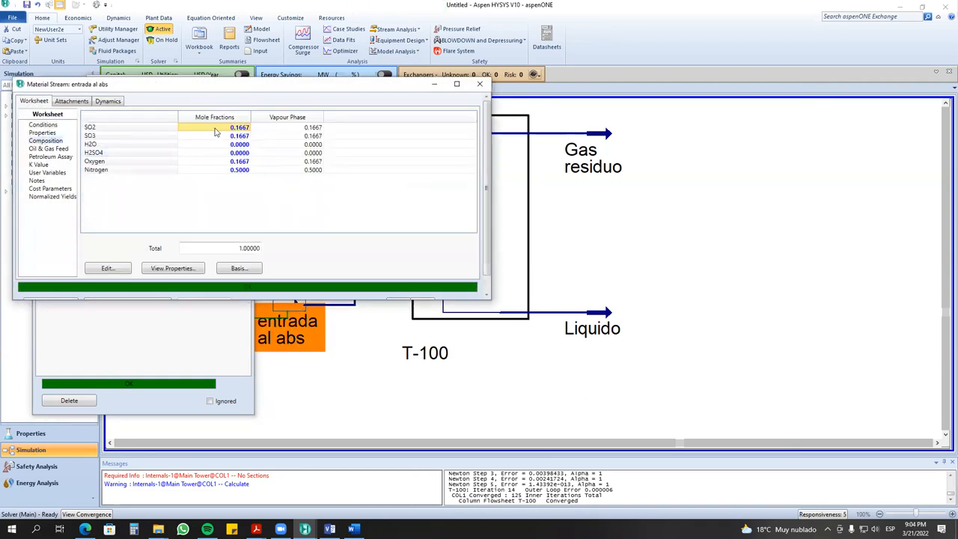
click(479, 83)
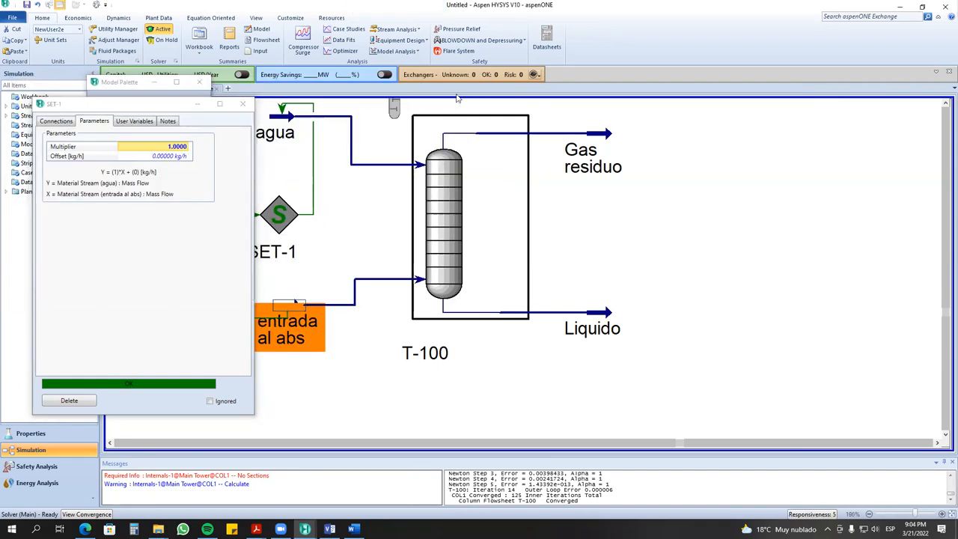
- Reduce the SET-1 multiplier to 0.7
text(0)
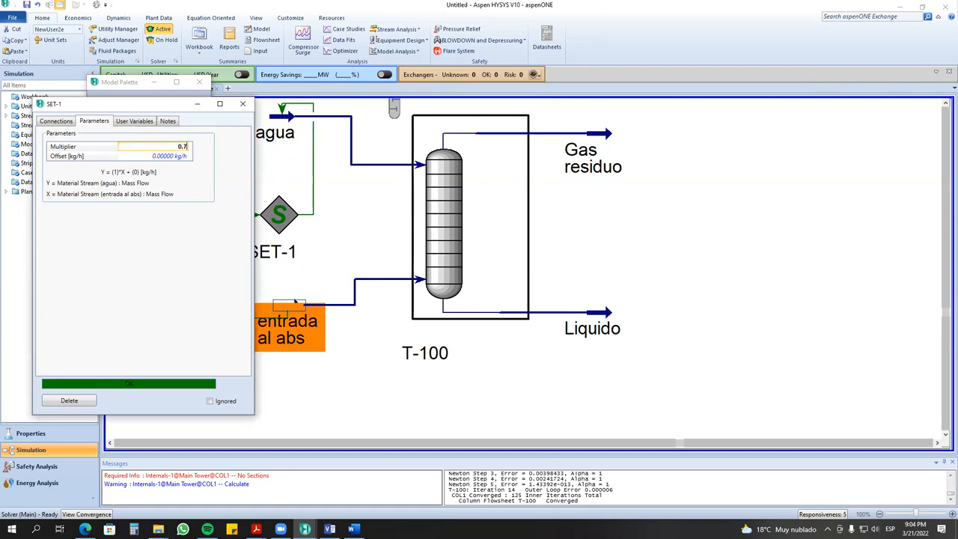
text(.7)
key(Return)
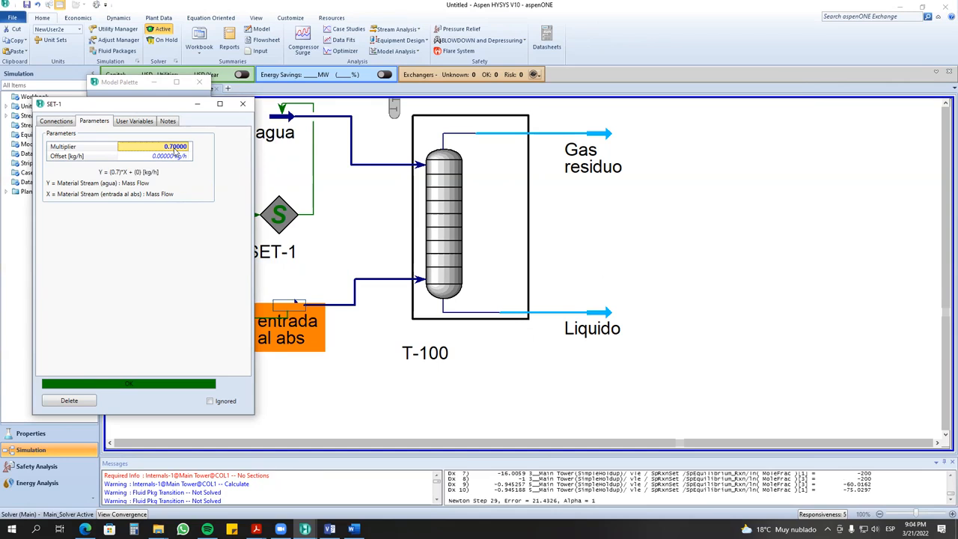
- Recheck the Liquido stream's conditions and component mass fractions with the reduced water flow
click(601, 314)
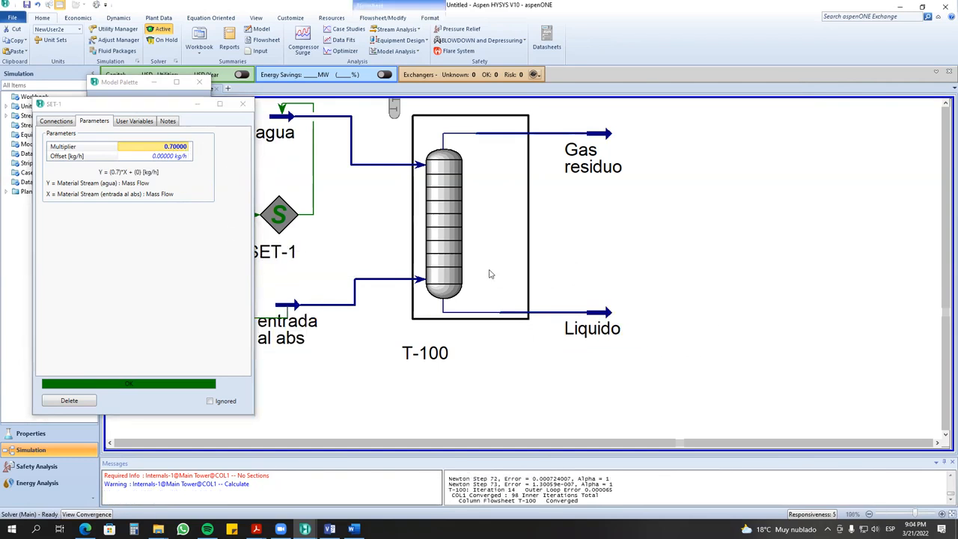
double_click(610, 324)
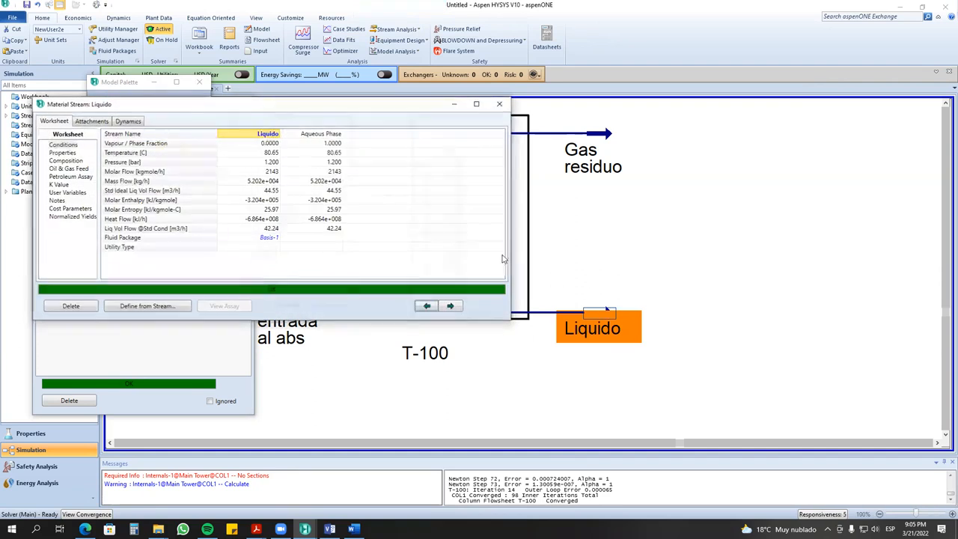
click(65, 160)
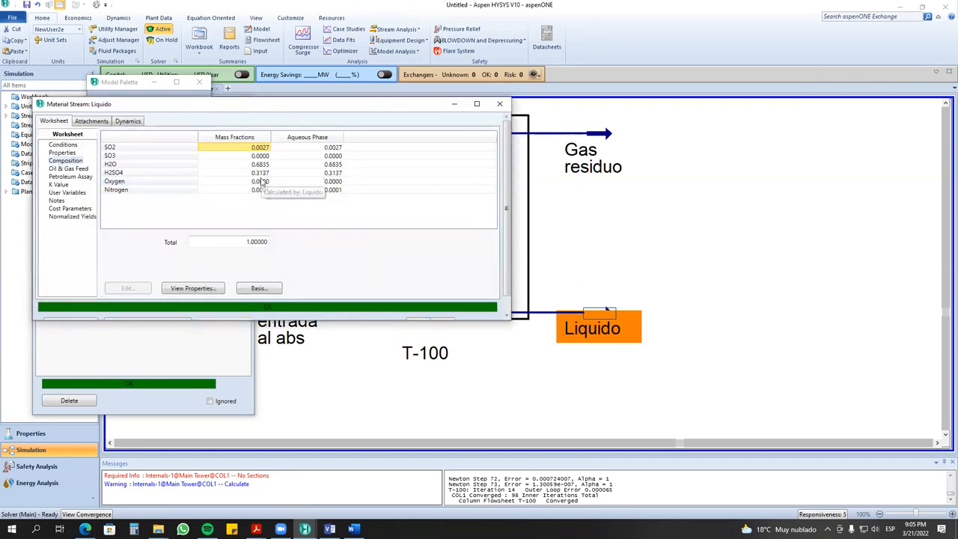
click(499, 103)
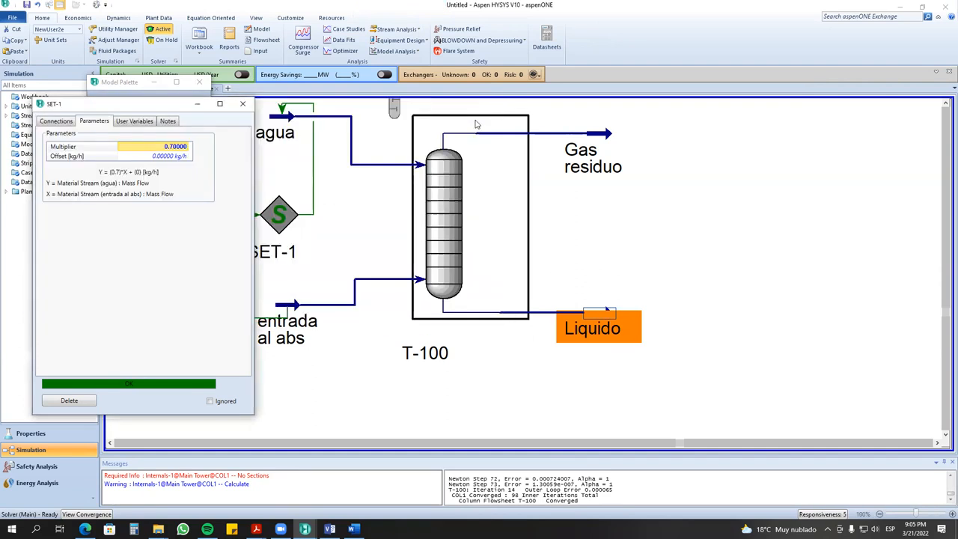
- Switch the entrada al abs stream's composition basis to Mole Flows and read the component flows
click(290, 308)
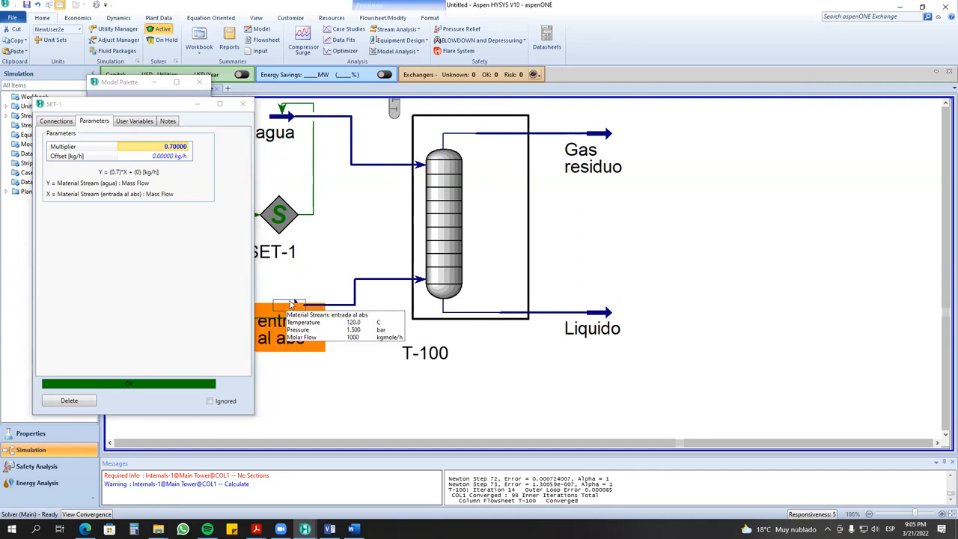
click(283, 231)
double_click(288, 307)
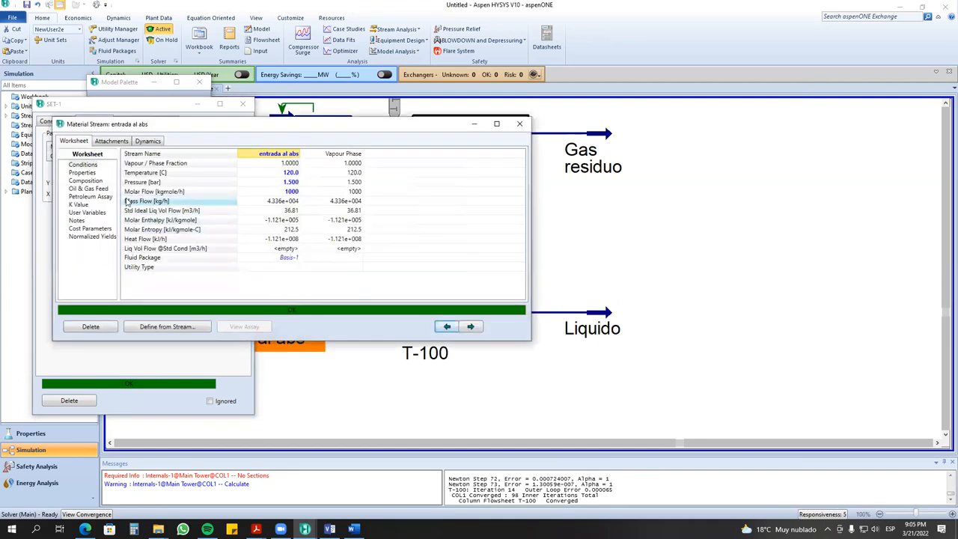
click(96, 181)
click(288, 309)
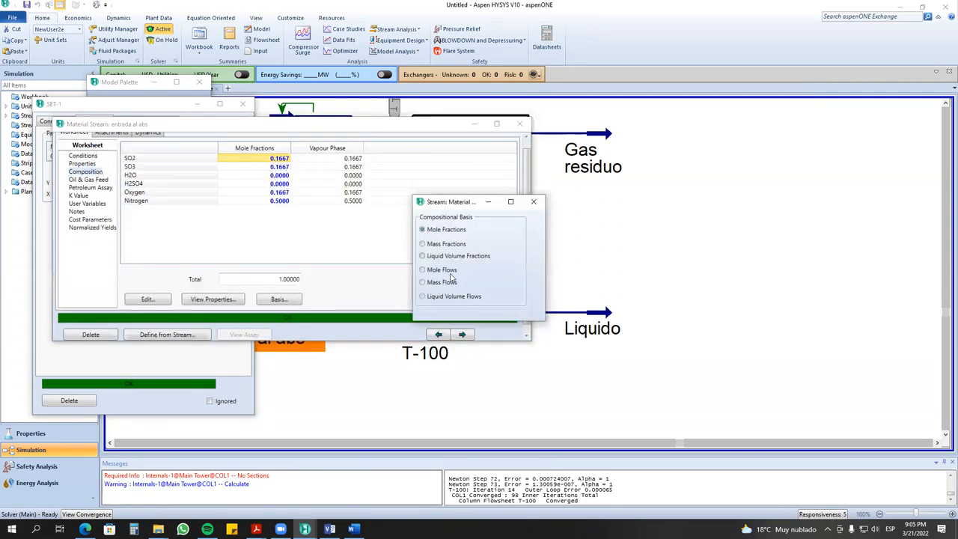
click(533, 202)
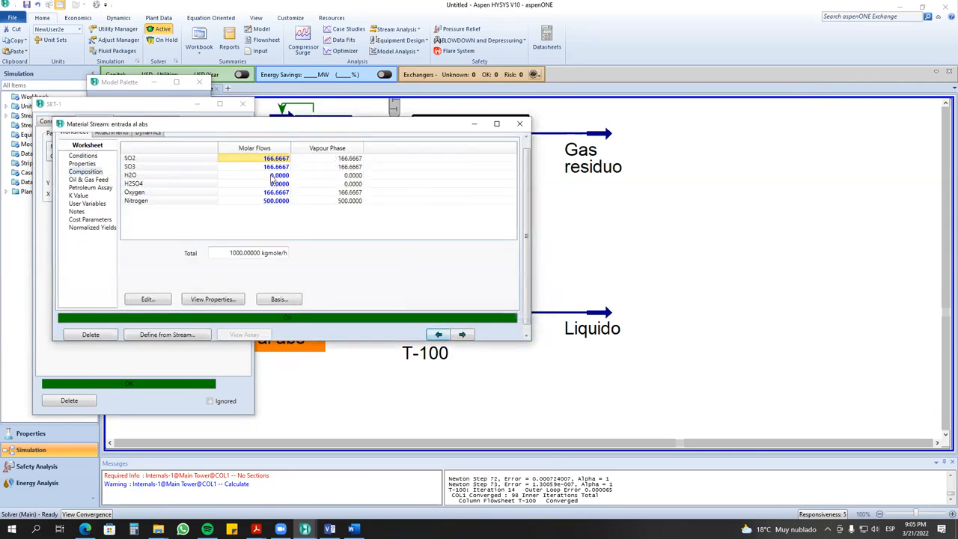
click(520, 123)
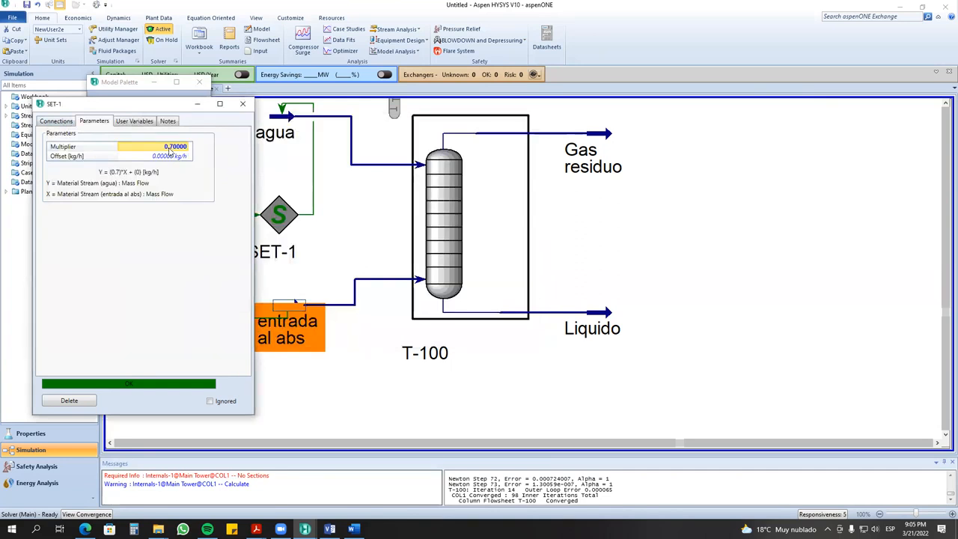
- Reduce the SET-1 multiplier to 0.3
text(0.2)
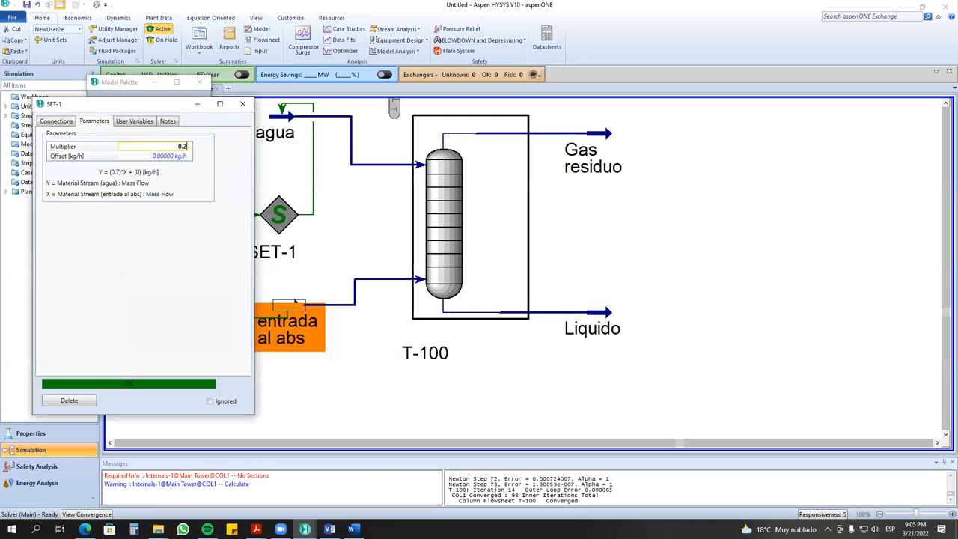
text(3)
key(Return)
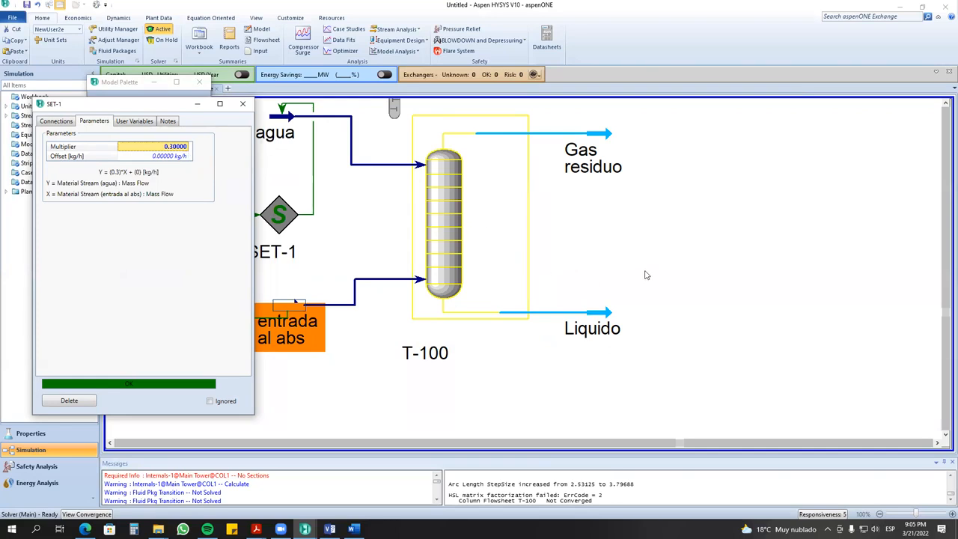
- Rerun the T-100 column calculation, accept the liquid phase flipping warning, and move the column window aside
double_click(466, 232)
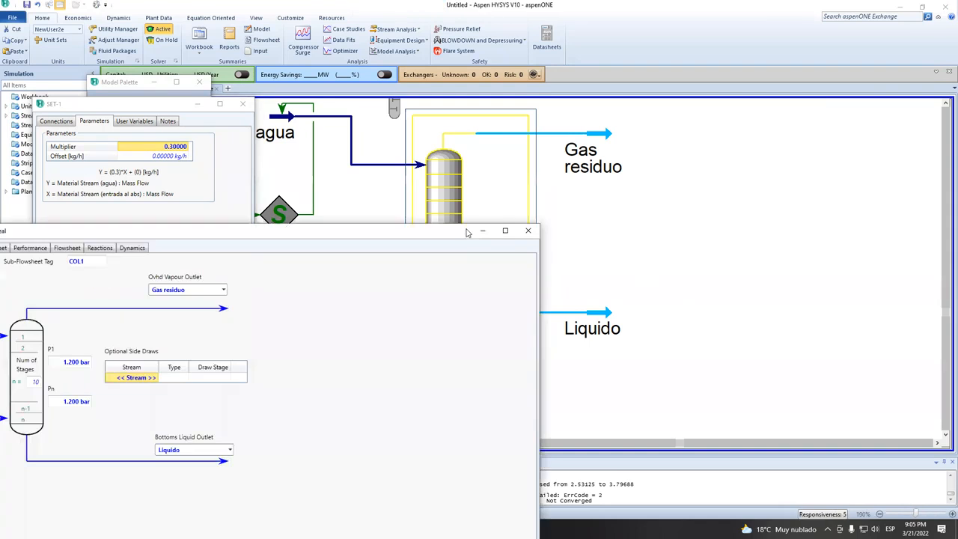
drag(359, 232, 469, 134)
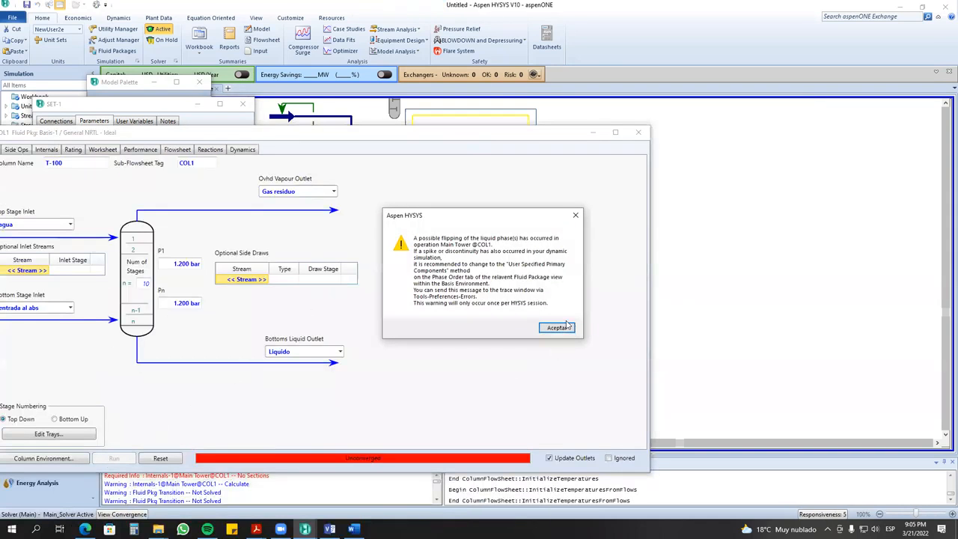
click(566, 327)
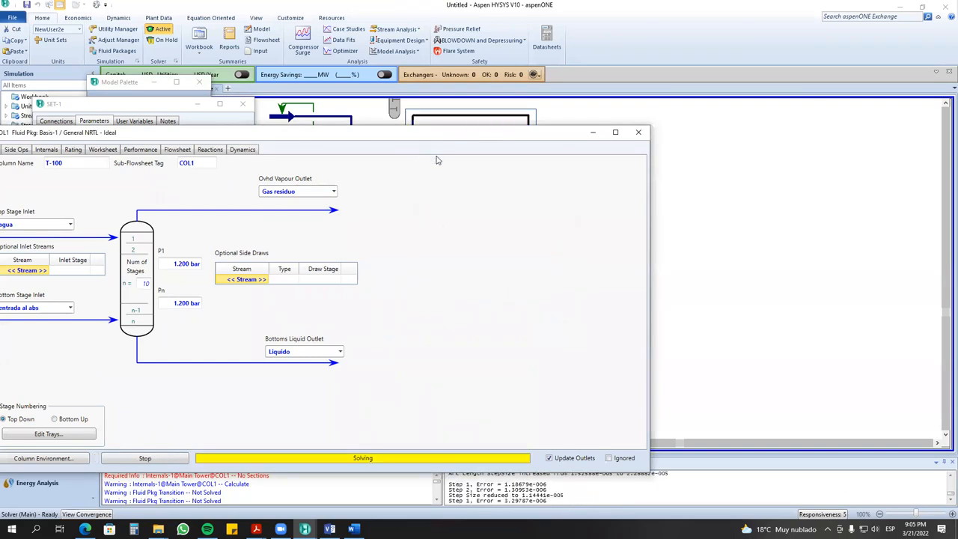
drag(427, 137, 202, 316)
- Check the H2SO4 mass fraction in the Liquido stream's composition after the column rerun
double_click(603, 319)
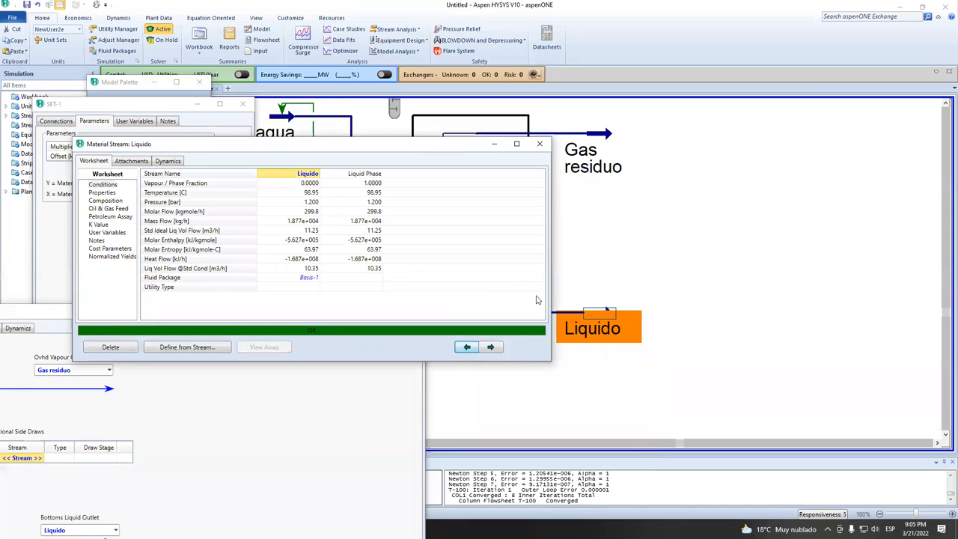
click(107, 201)
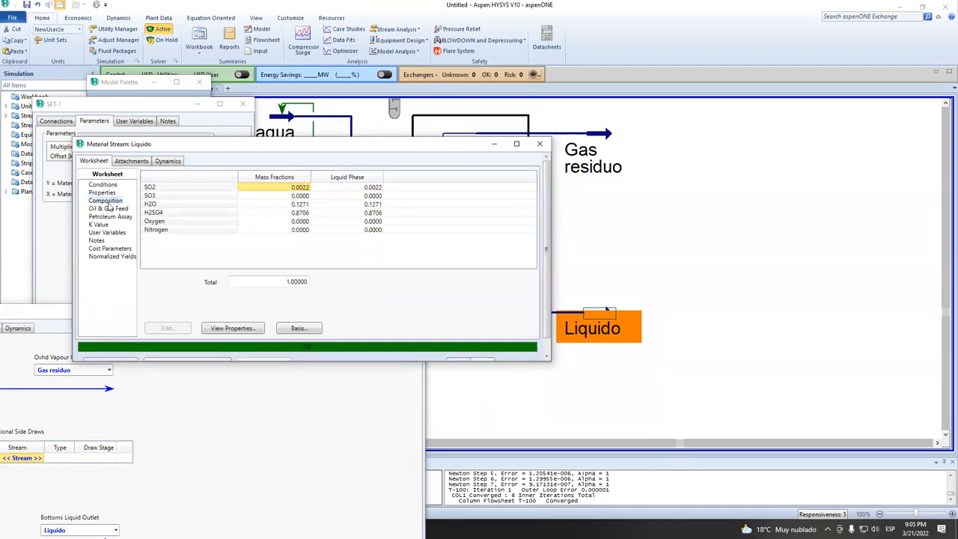
click(227, 212)
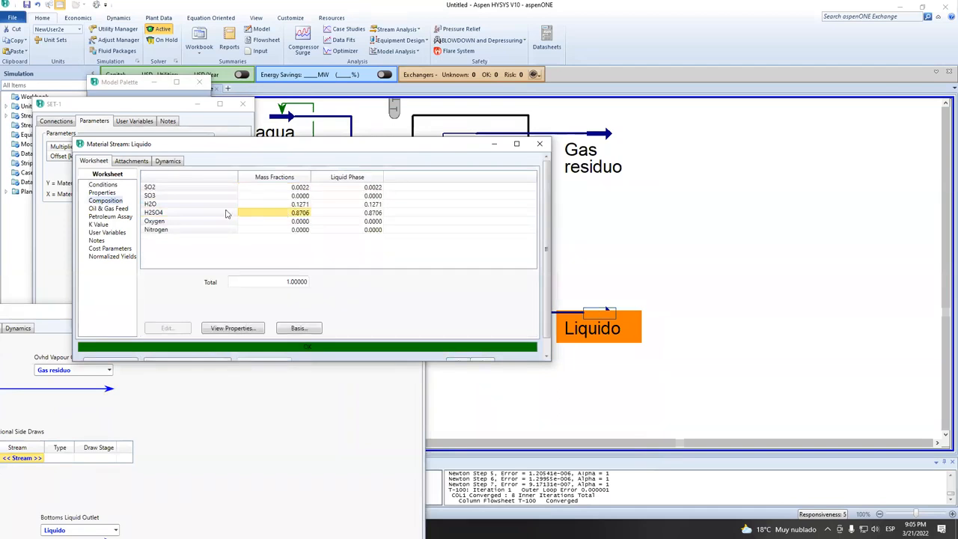
click(540, 144)
- Read the component mass flows in the Gas residuo stream's composition
double_click(593, 157)
click(38, 142)
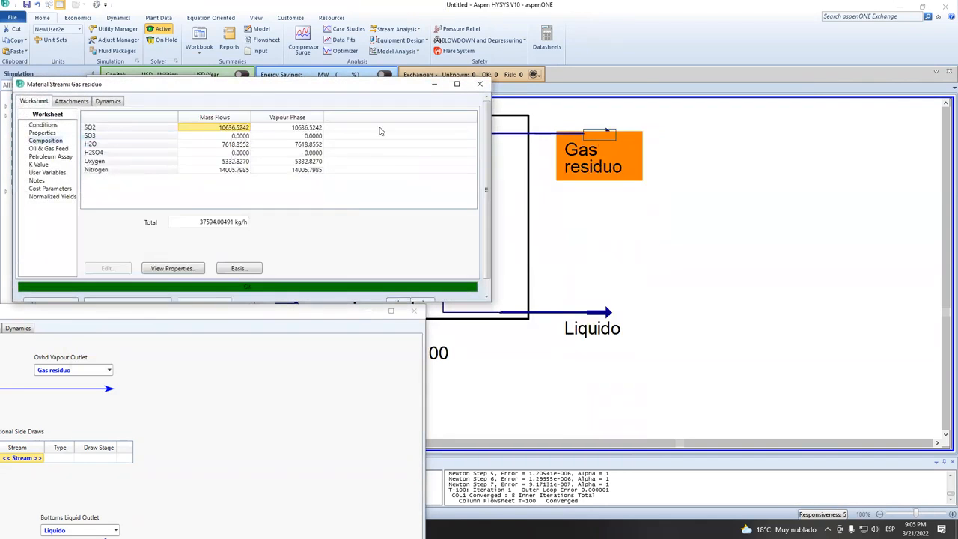
click(480, 84)
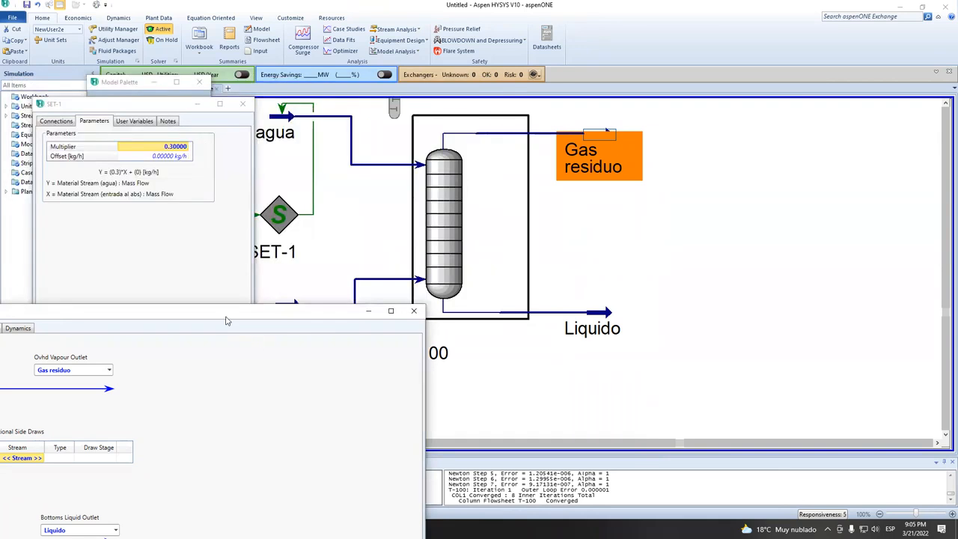
- Close the T-100 column window and minimize the SET-1 window to clear the flowsheet
drag(227, 321, 445, 112)
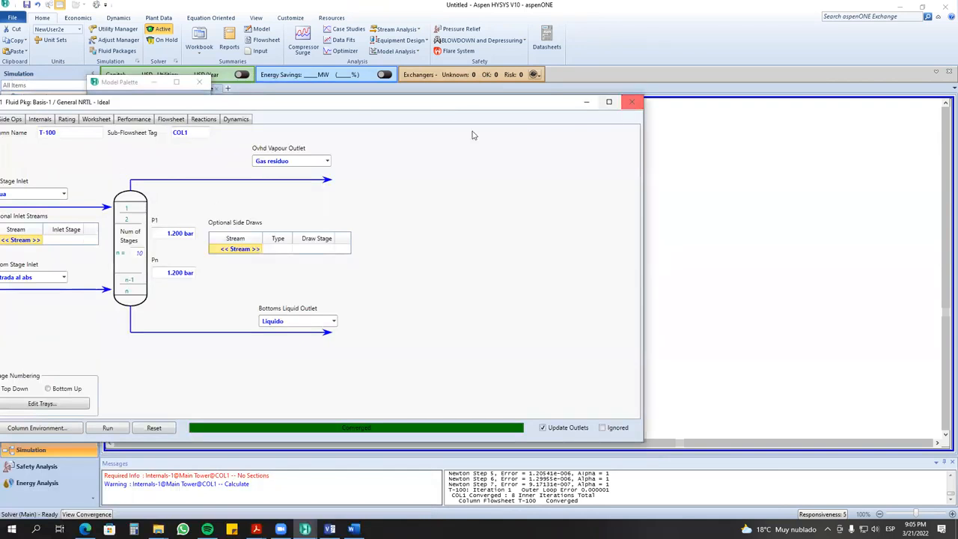
drag(356, 110, 414, 106)
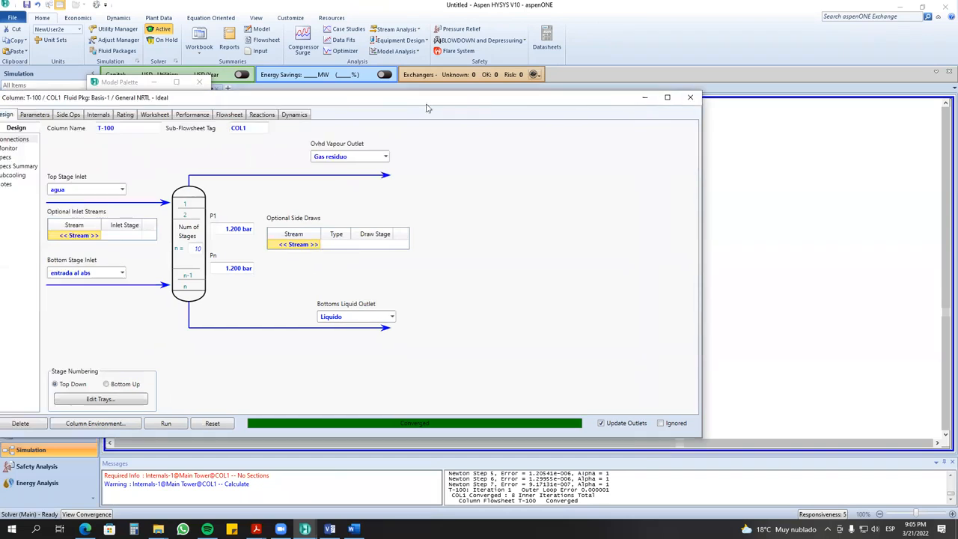
click(690, 98)
click(599, 249)
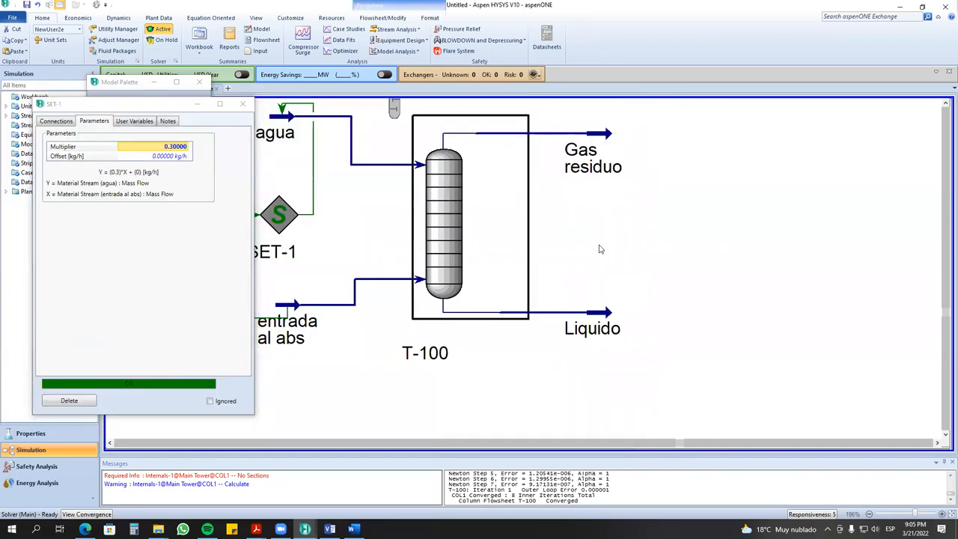
mouse_move(585, 336)
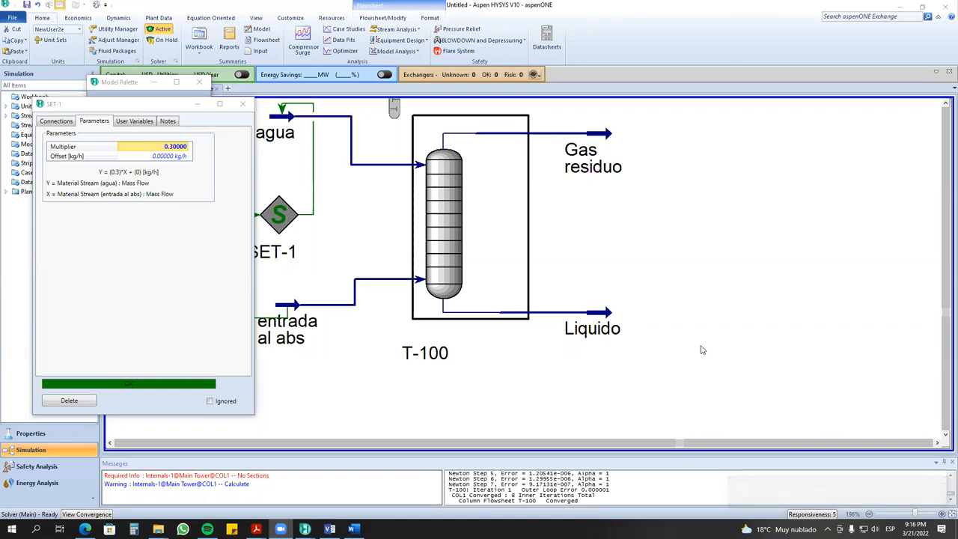
click(197, 103)
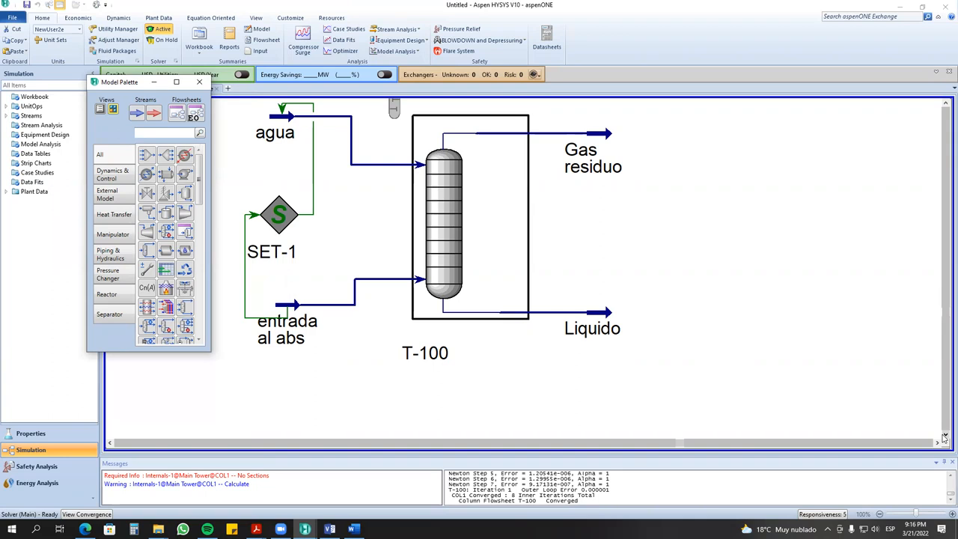
- Open the T-100 column's internals and generate its section automatically with Auto Section
double_click(475, 198)
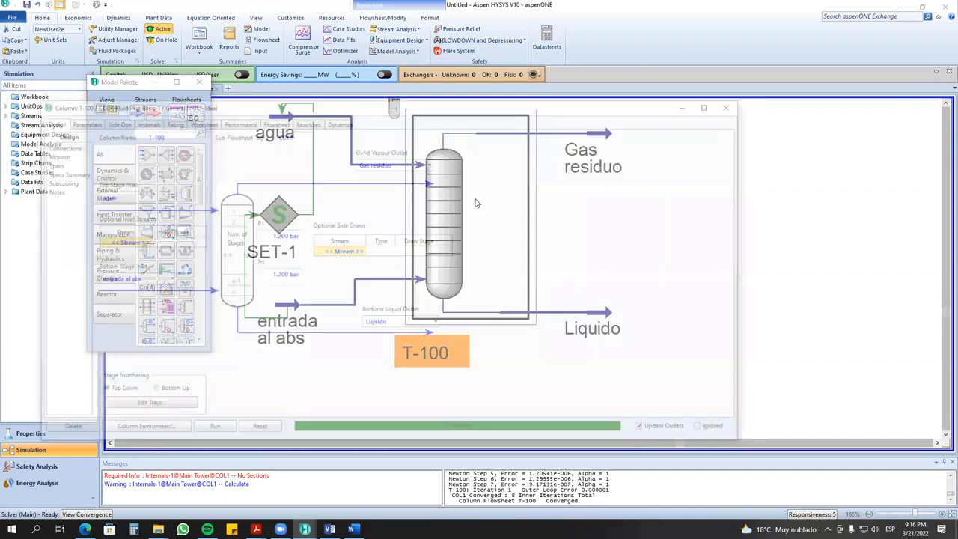
click(111, 124)
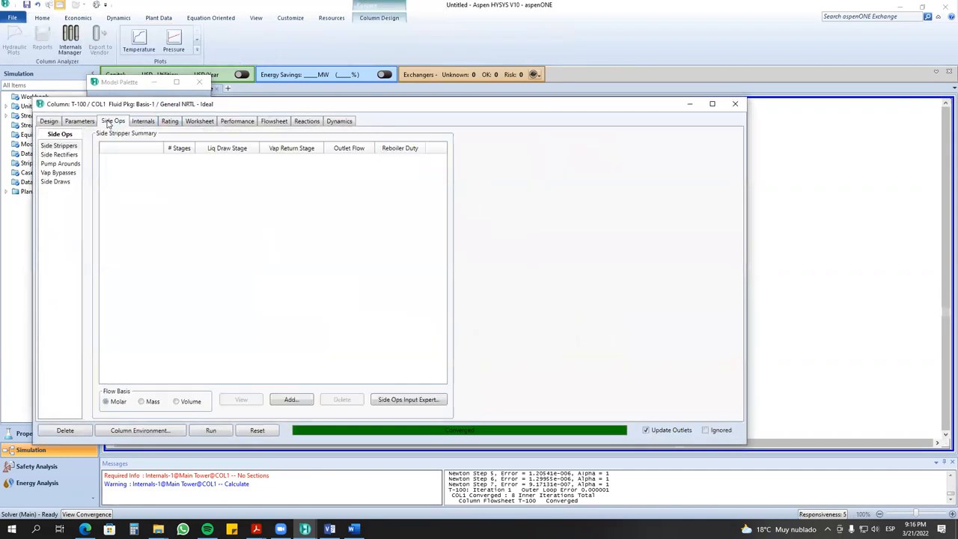
click(139, 123)
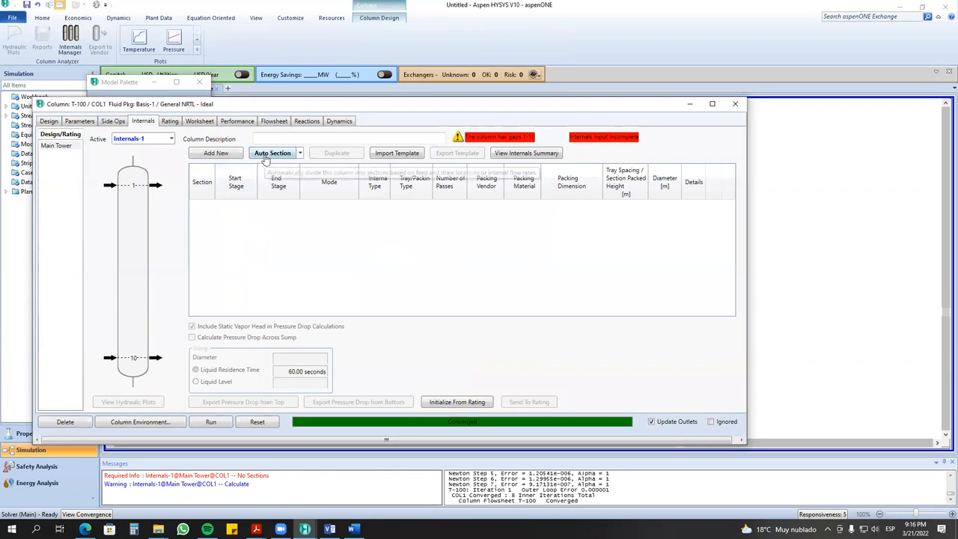
click(270, 154)
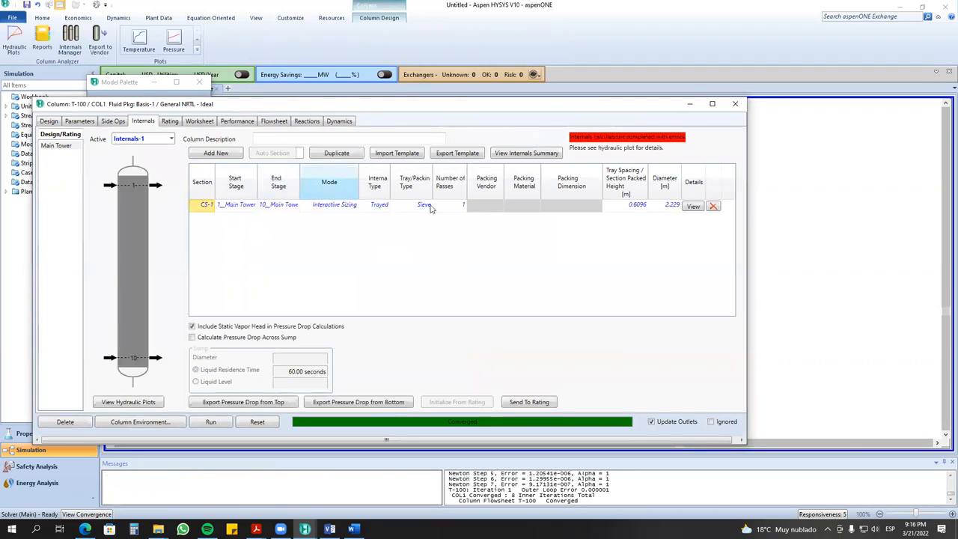
- Change the section's internal type to Packed and choose RASCHIG as the packing type
click(378, 205)
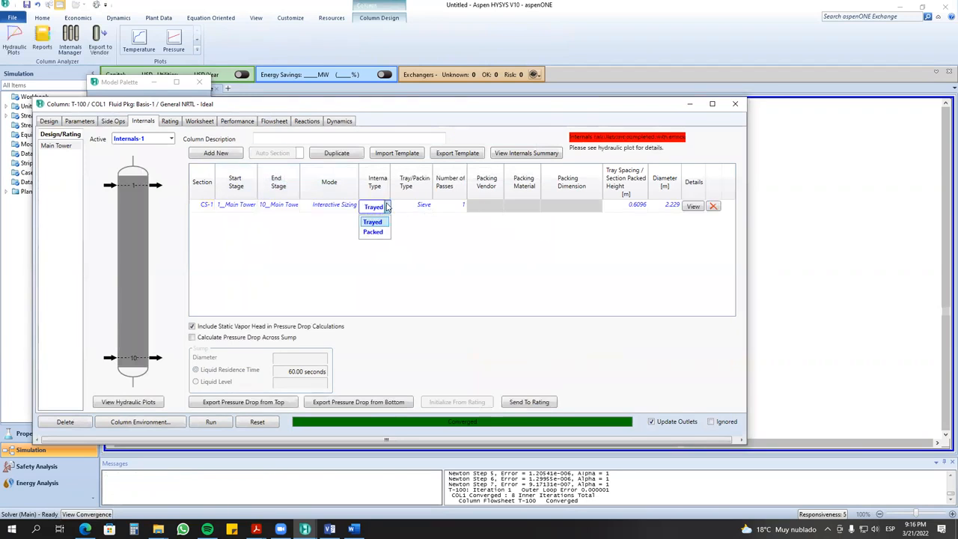
click(373, 232)
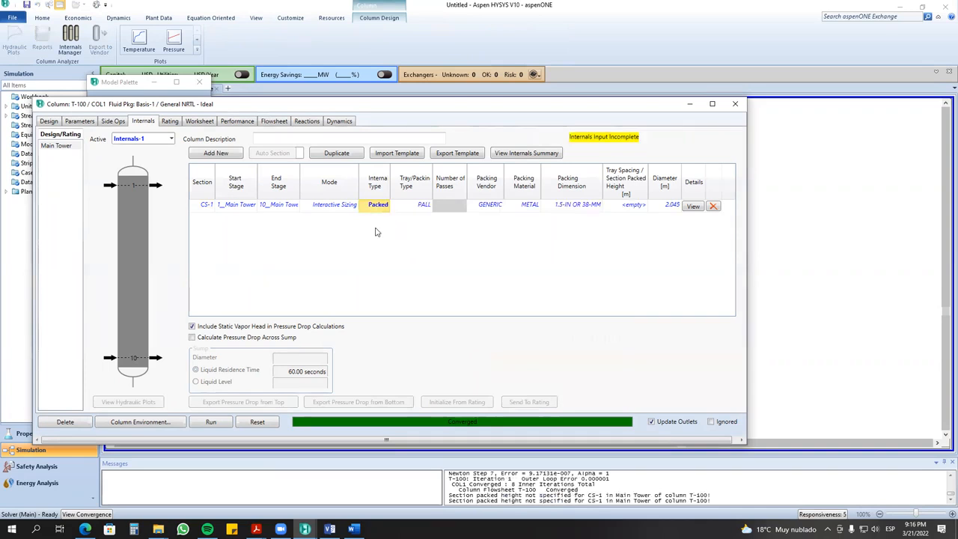
click(429, 207)
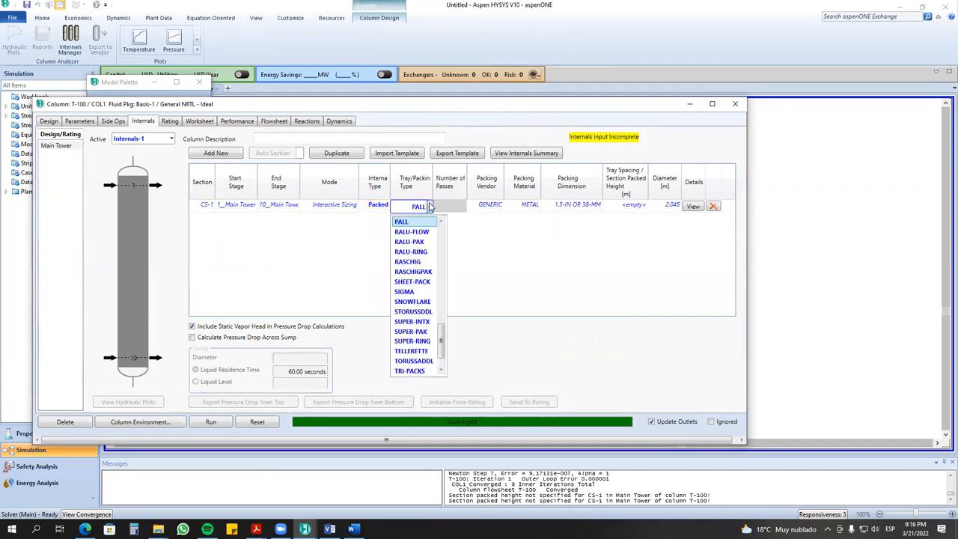
click(413, 262)
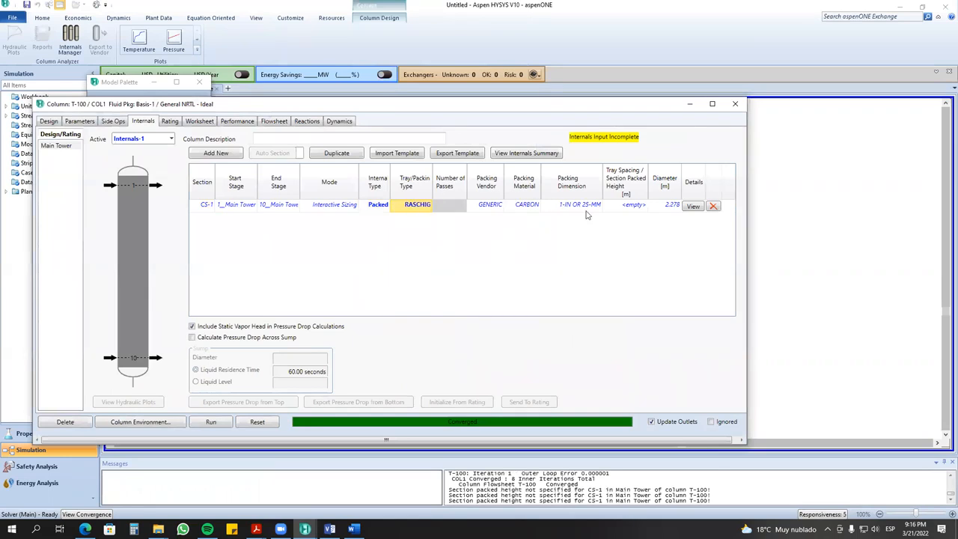
- Set the packed height of T-100's internals section to 1.2 m
click(622, 208)
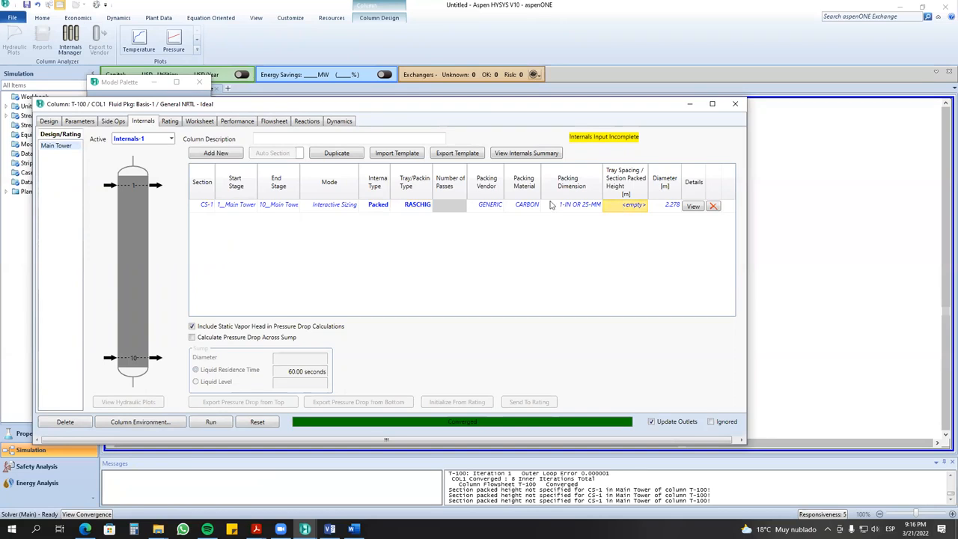
click(51, 124)
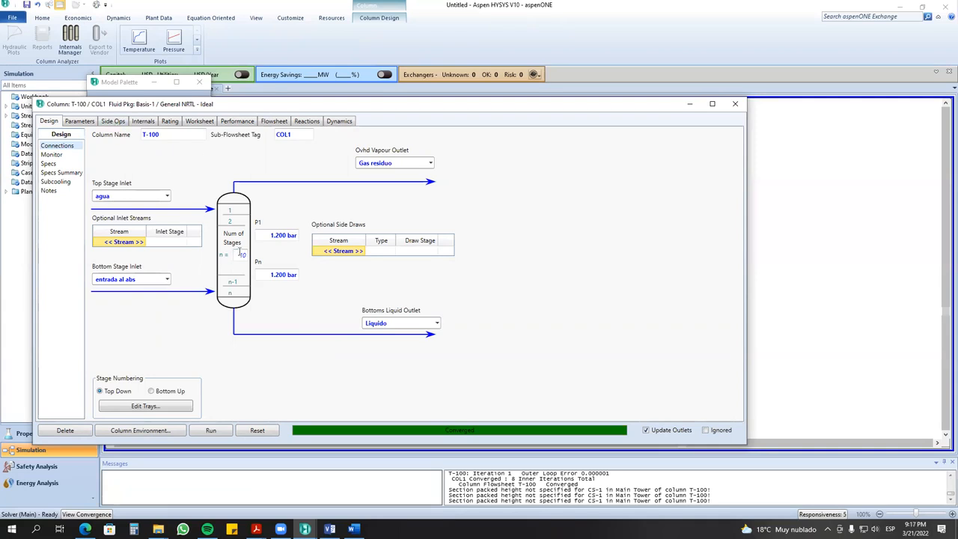
click(113, 122)
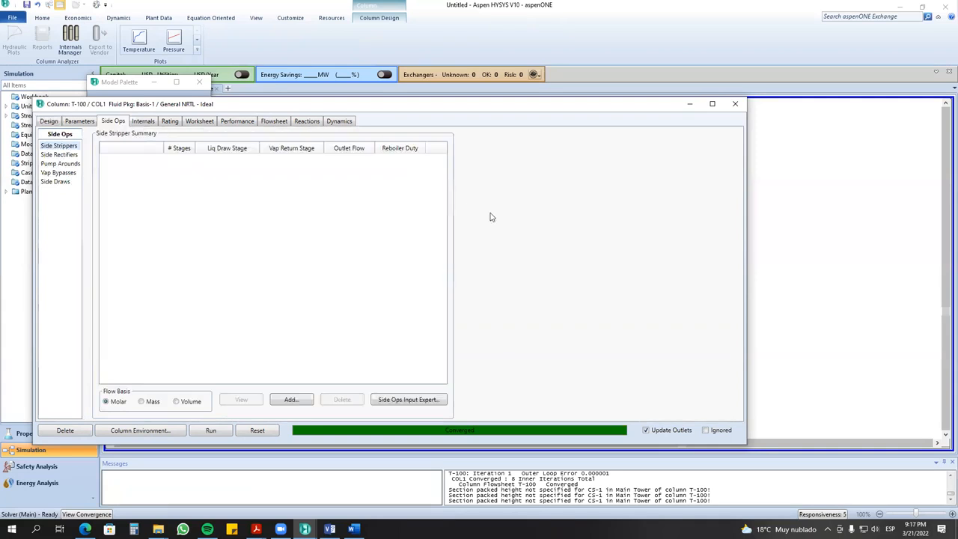
click(143, 122)
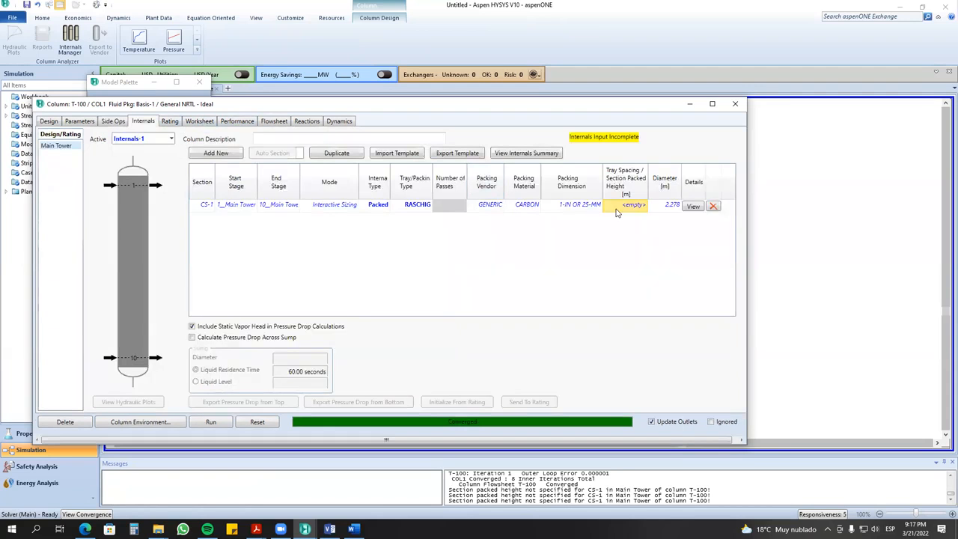
click(617, 208)
text(1.2)
key(Return)
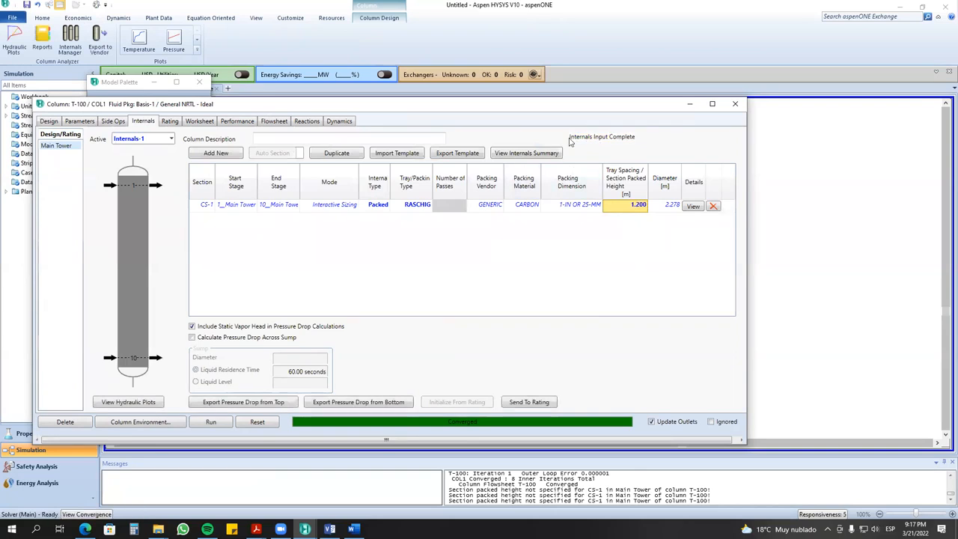
- Move the small vertical vessel icon beside T-100 down into full view on the flowsheet, keeping the column window open
drag(560, 112, 558, 402)
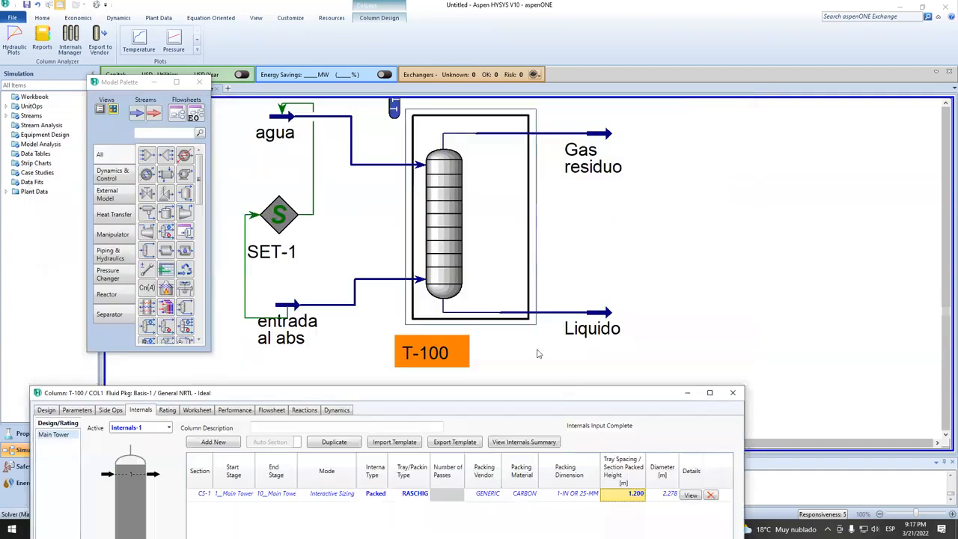
click(395, 106)
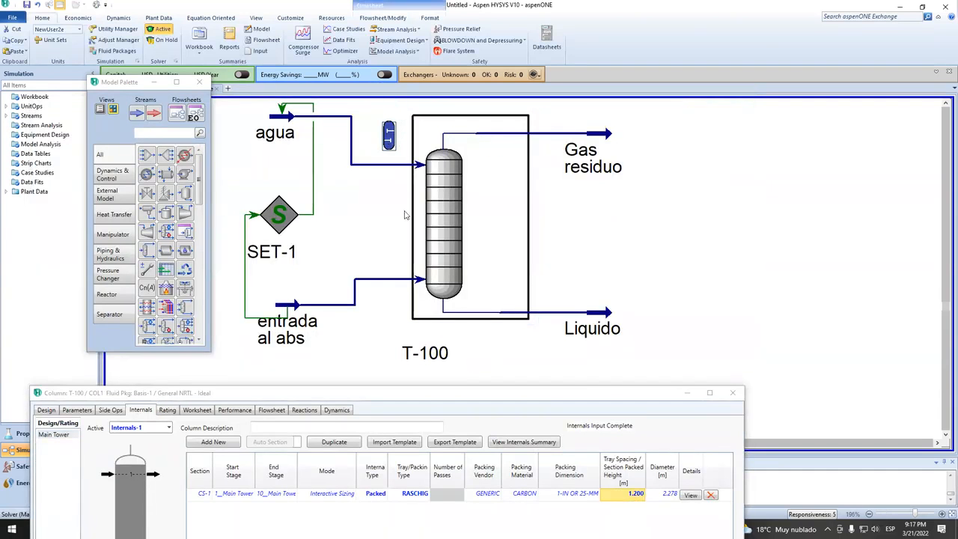
click(434, 397)
drag(434, 397, 454, 98)
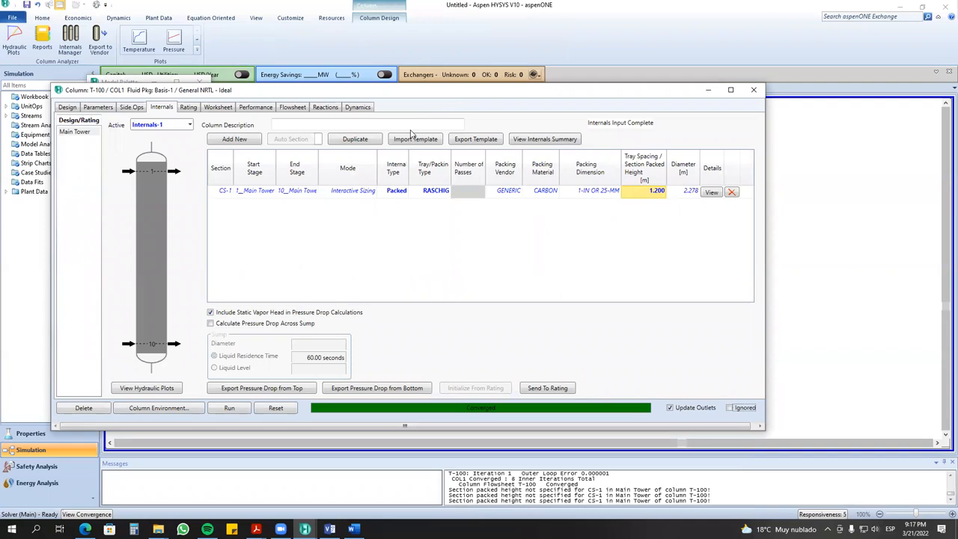
- Review T-100's rating, worksheet, performance, flowsheet, reactions, dynamics and parameters data, ending back at its internals
click(189, 107)
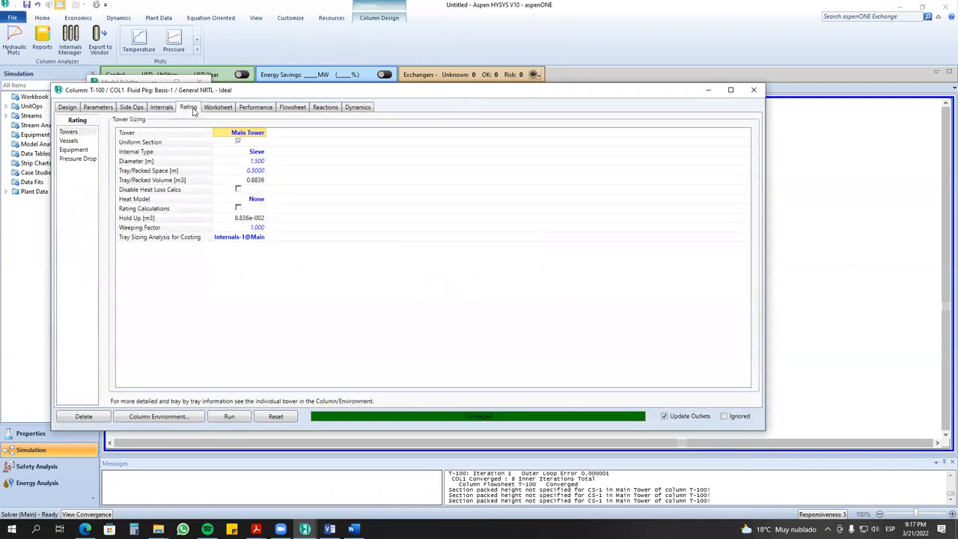
click(216, 107)
click(255, 107)
click(294, 108)
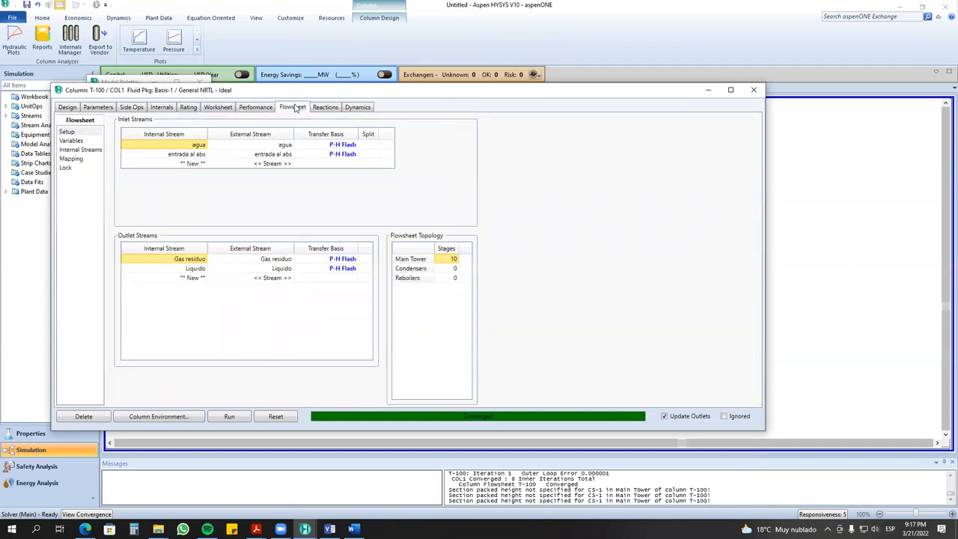
click(323, 110)
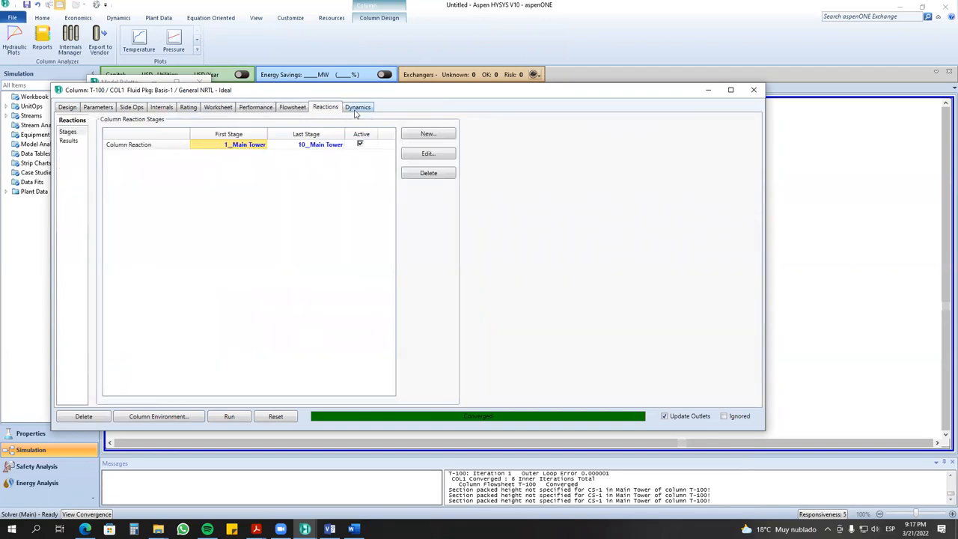
click(356, 109)
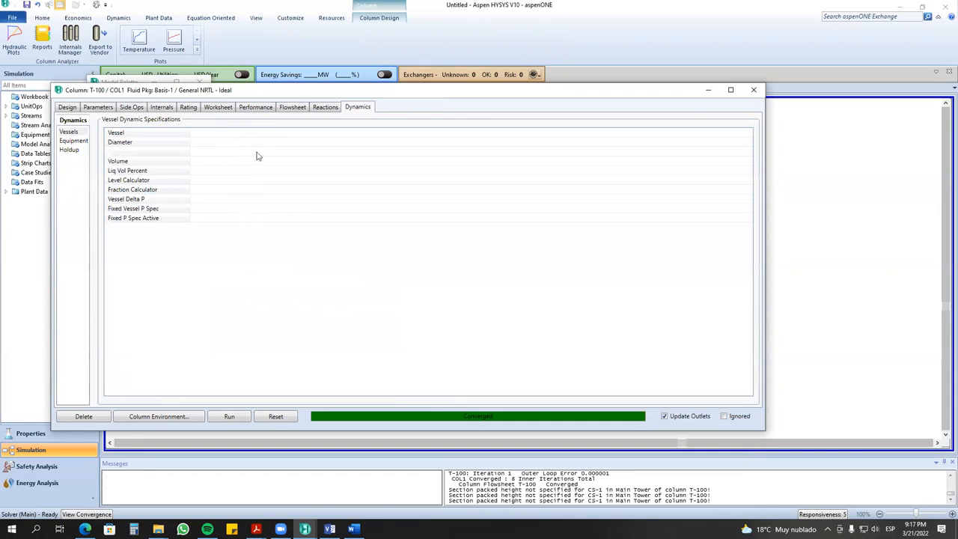
click(99, 108)
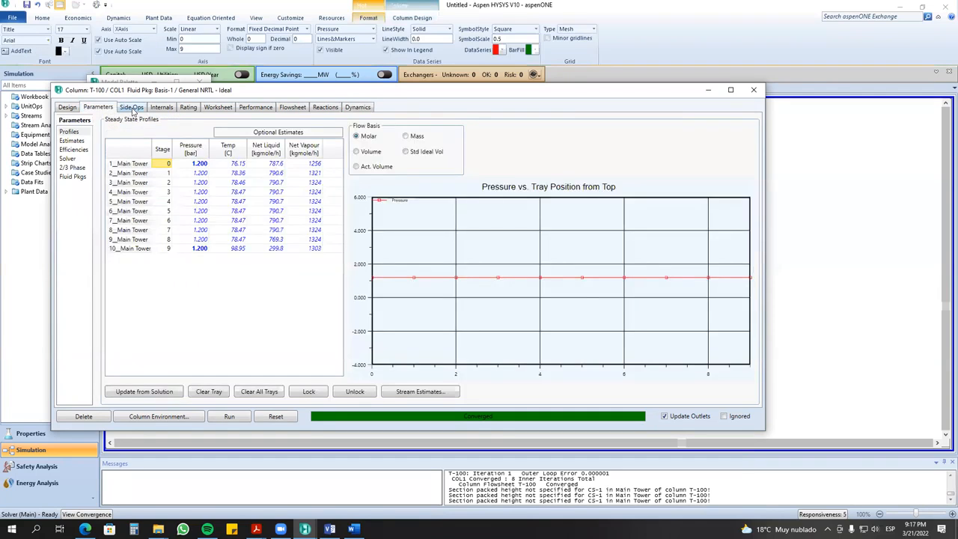
click(132, 108)
click(163, 109)
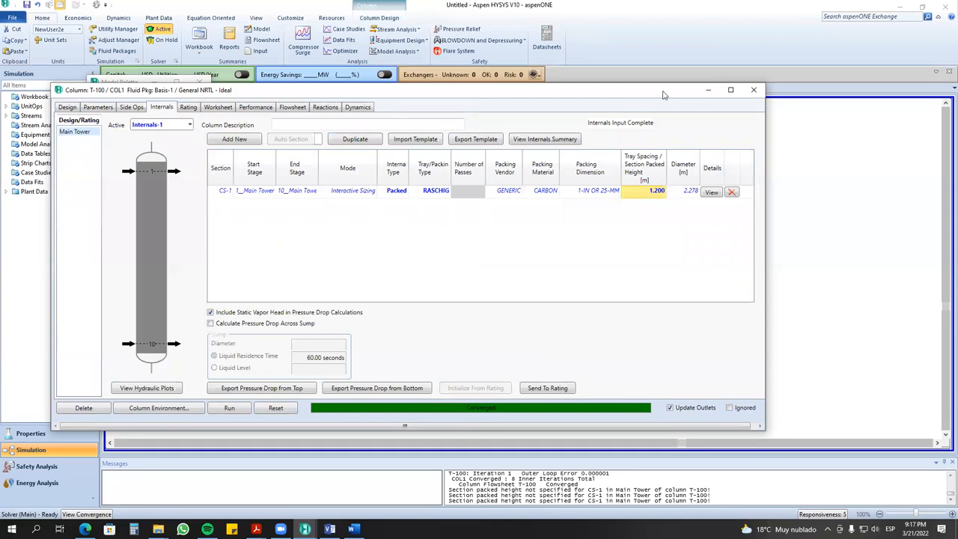
- Close the T-100 window and add a 3 Stripper Crude column from the Separator models to the flowsheet's empty area below Liquido
drag(669, 95, 476, 99)
click(562, 96)
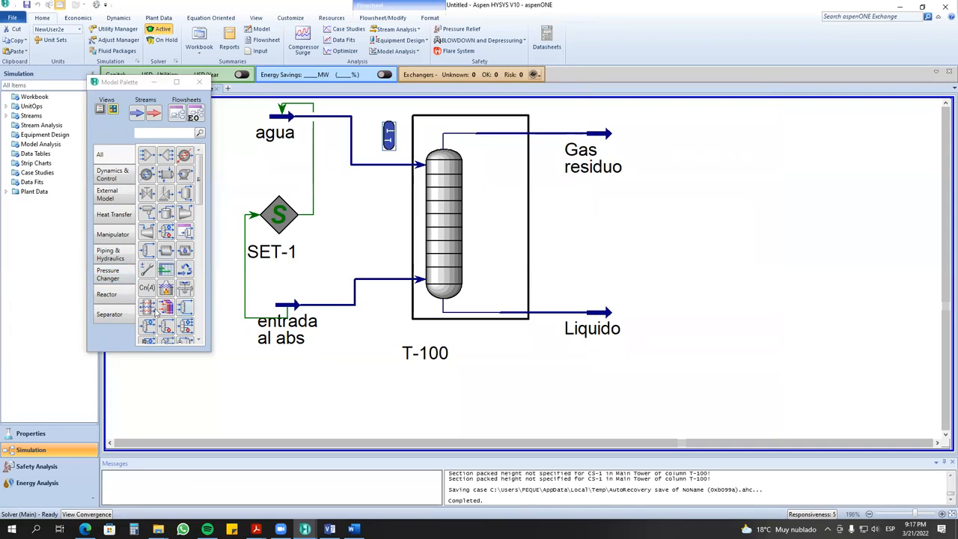
click(117, 316)
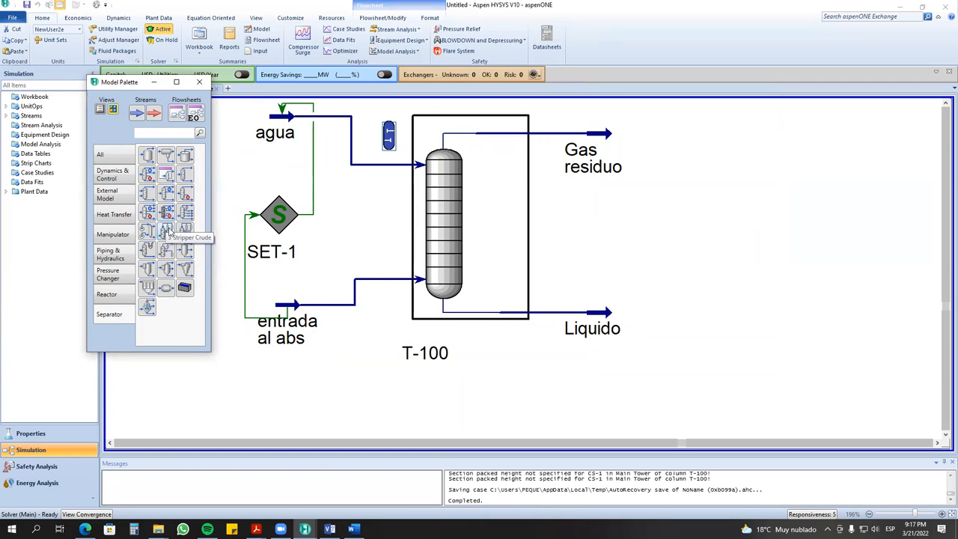
drag(169, 232, 661, 385)
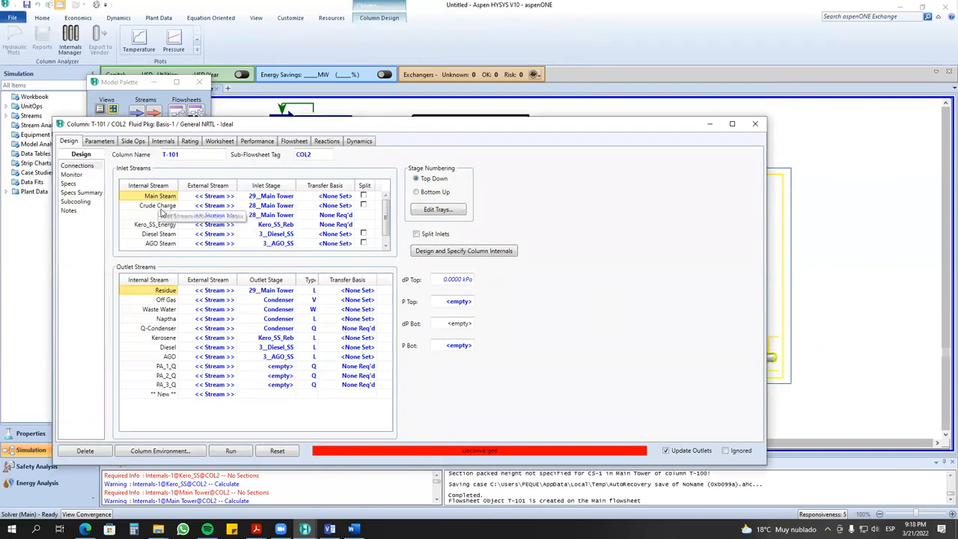
- Review T-101's parameters, inlet and outlet connections and column specifications, and close its window
click(103, 145)
click(68, 141)
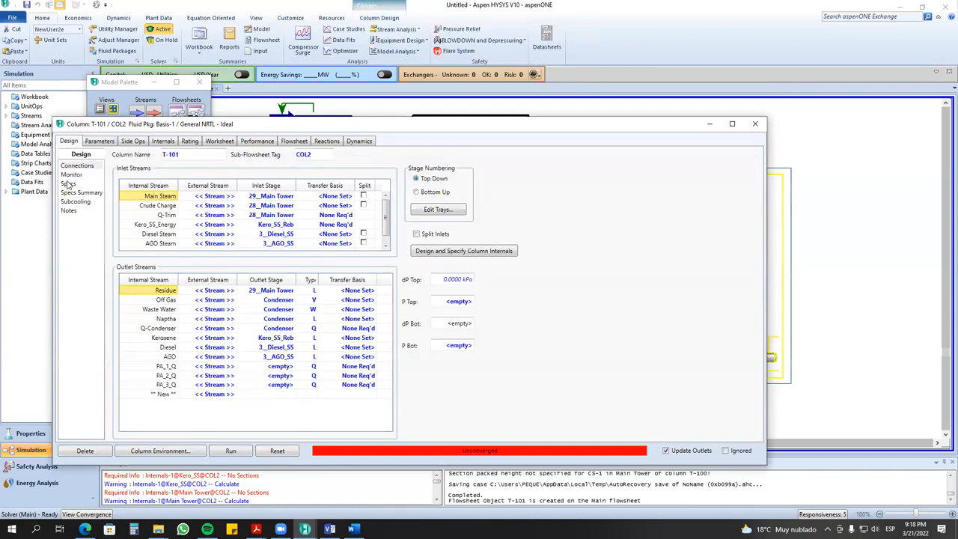
click(68, 184)
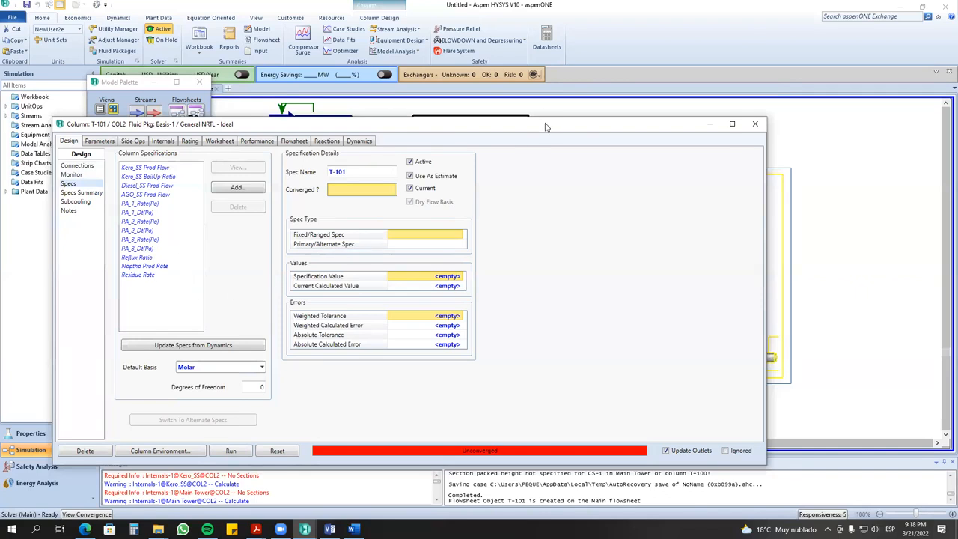
drag(549, 123, 320, 151)
click(526, 152)
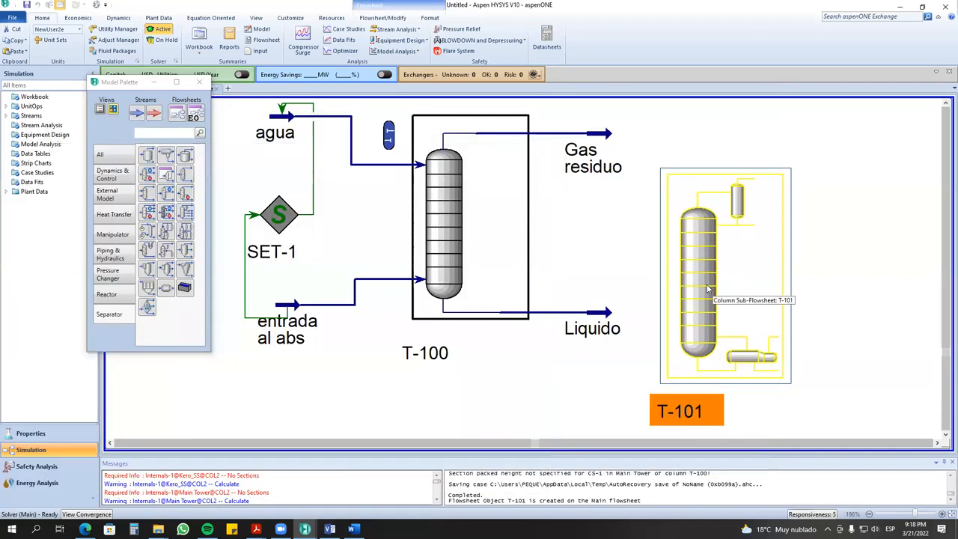
- Add a Refluxed Absorber column to the empty area below T-100, and name its condenser energy stream q cond
click(945, 435)
scroll(945, 435, down, 4)
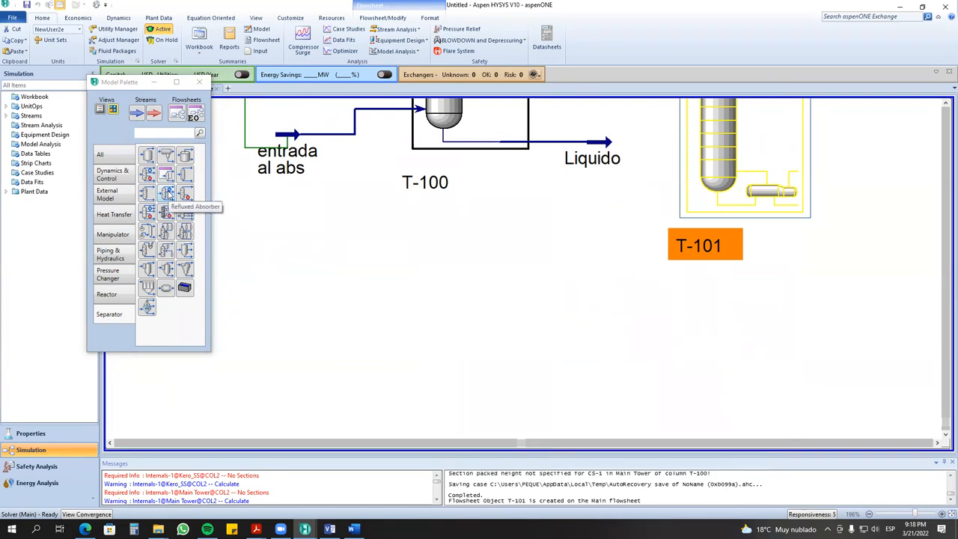
drag(167, 195, 330, 432)
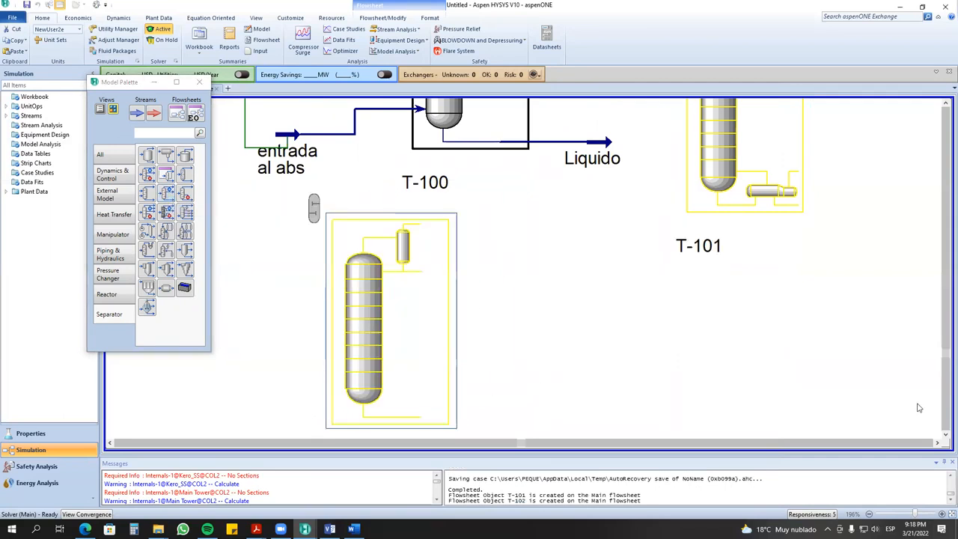
drag(410, 283, 394, 340)
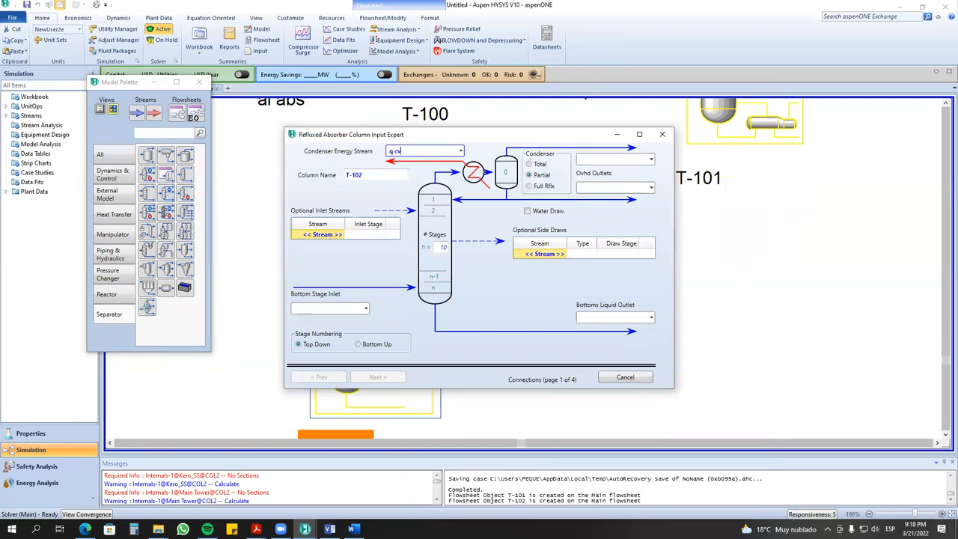
text(cond)
- Compare the Total and Partial condenser configurations for T-102, and set its condenser to Full Rflx
click(530, 164)
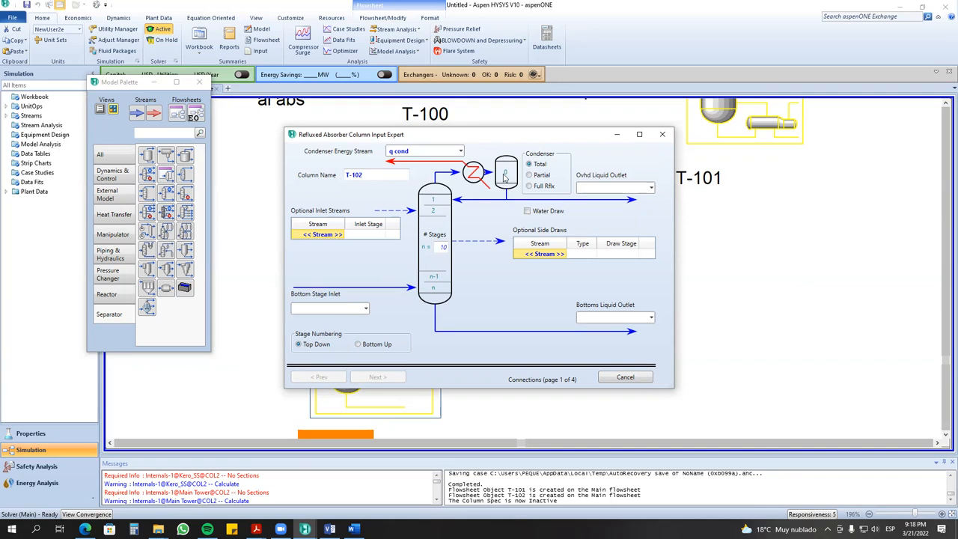
click(529, 175)
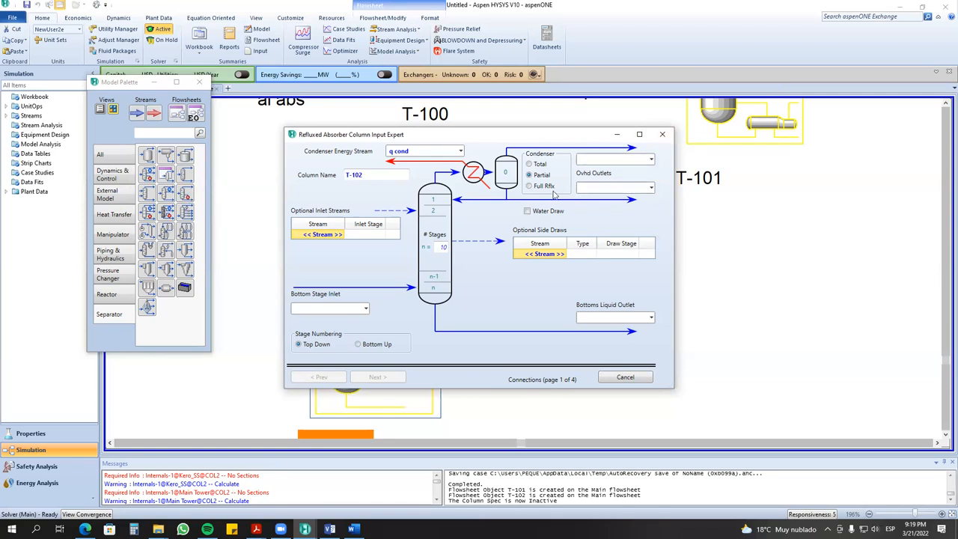
click(534, 166)
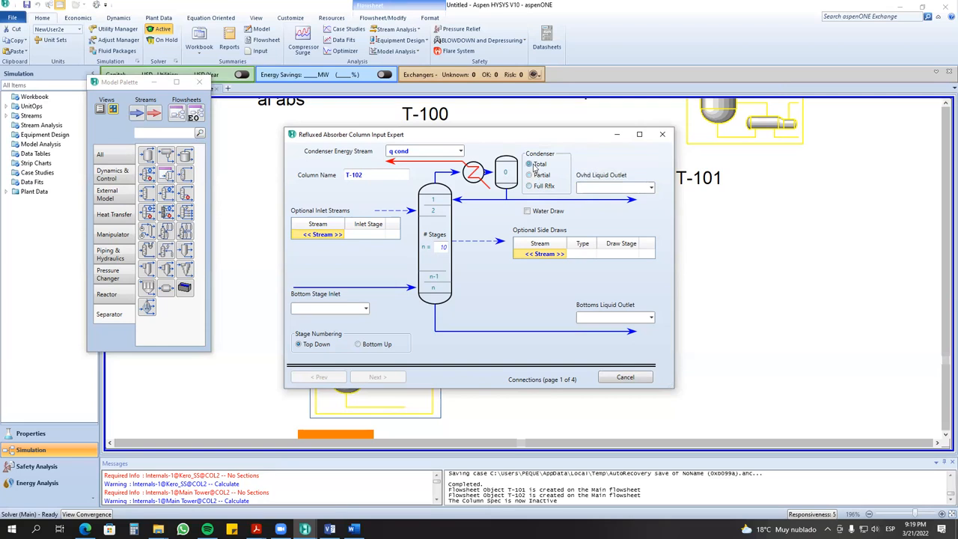
click(530, 186)
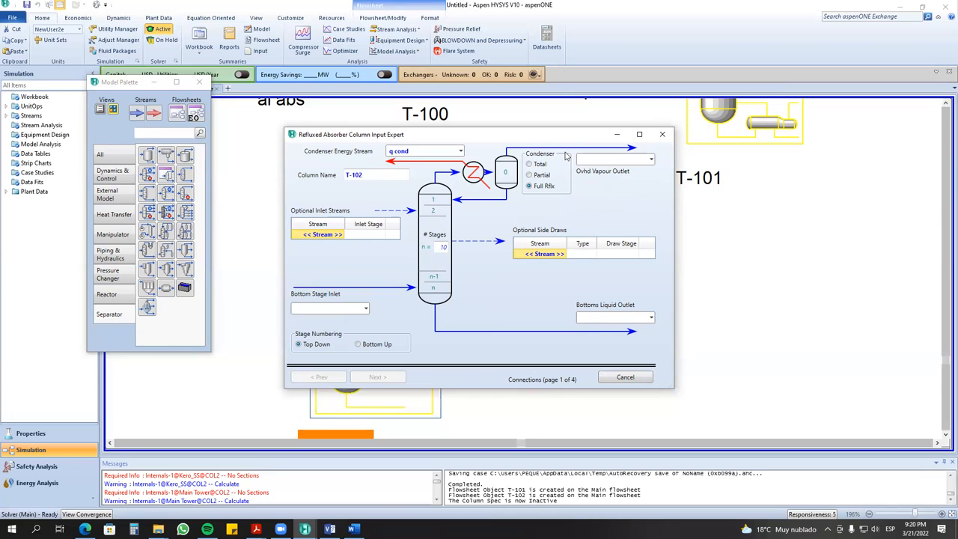
- Name T-102's overhead vapour outlet gas and its bottoms liquid outlet liq
drag(551, 142, 432, 149)
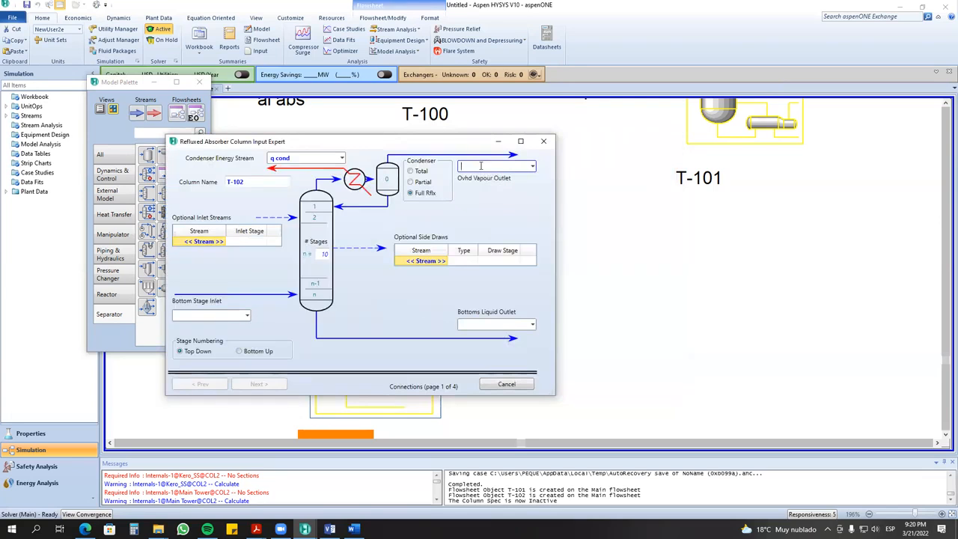
text(s)
click(488, 323)
text(liq)
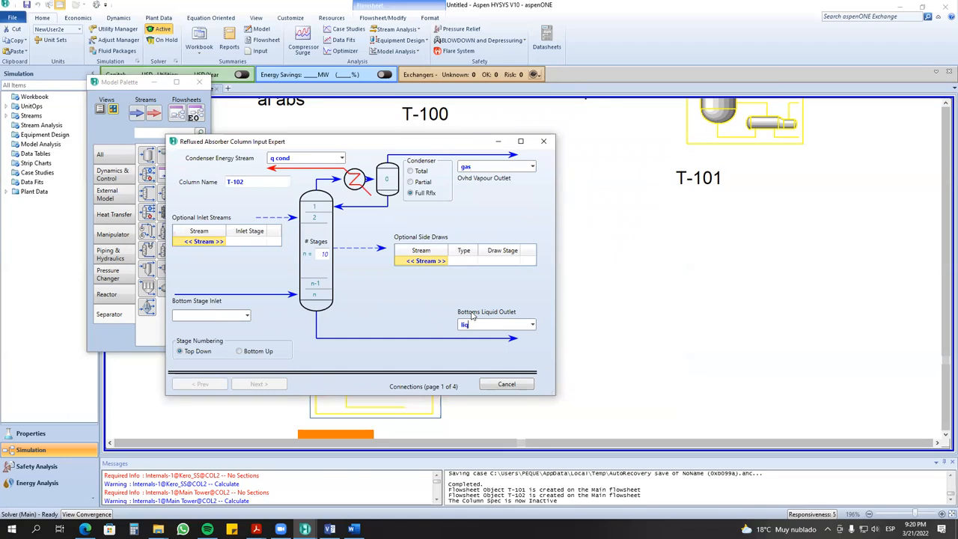
key(Return)
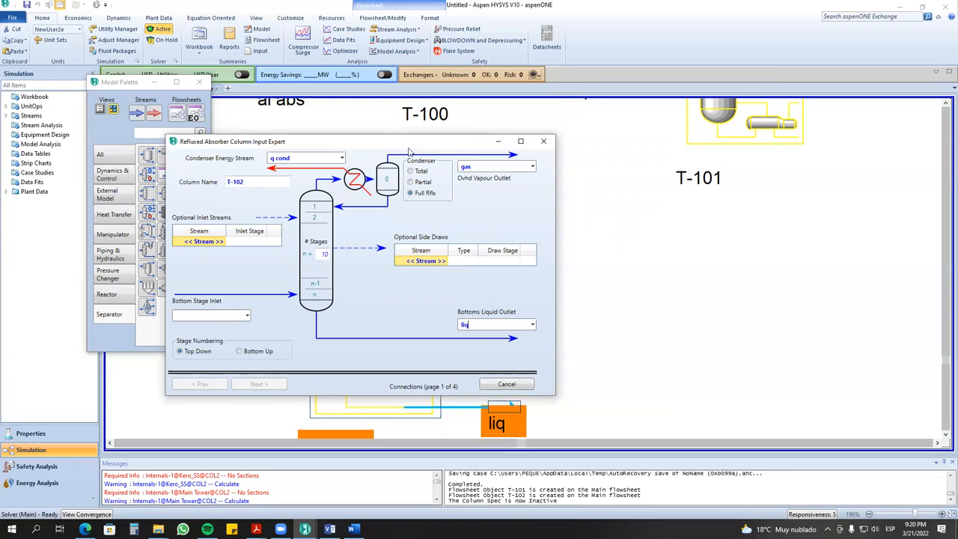
- Name T-102's bottom stage inlet stream fond.. and proceed to the pressure profile
drag(405, 144, 492, 110)
click(306, 282)
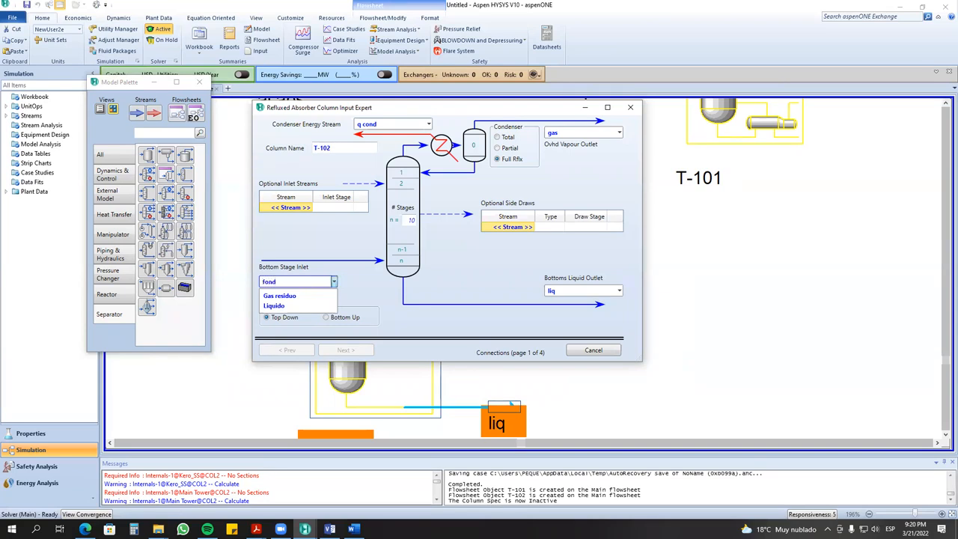
text(fond..)
key(Return)
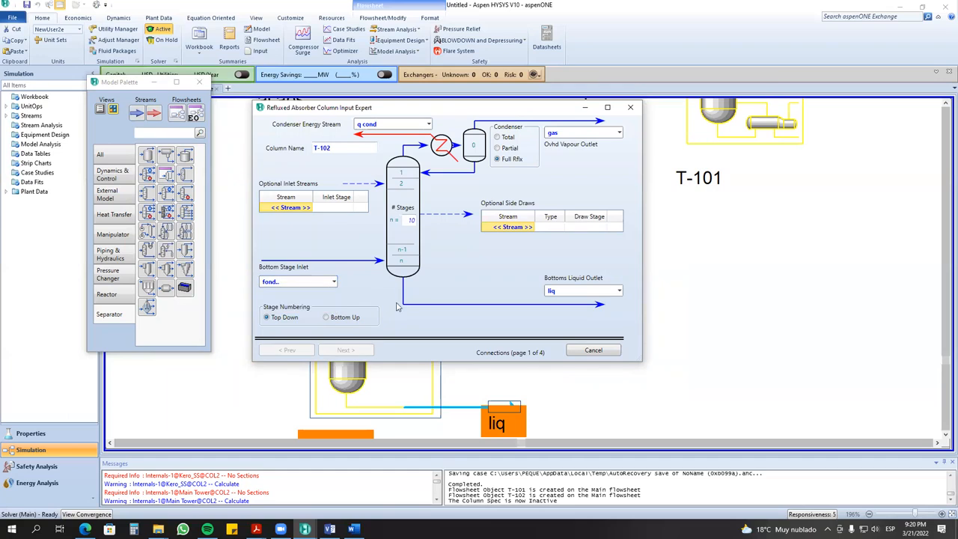
click(356, 349)
- Set T-102's condenser and bottom stage pressures to 1 bar each, and leave the optional temperature estimates blank
click(533, 148)
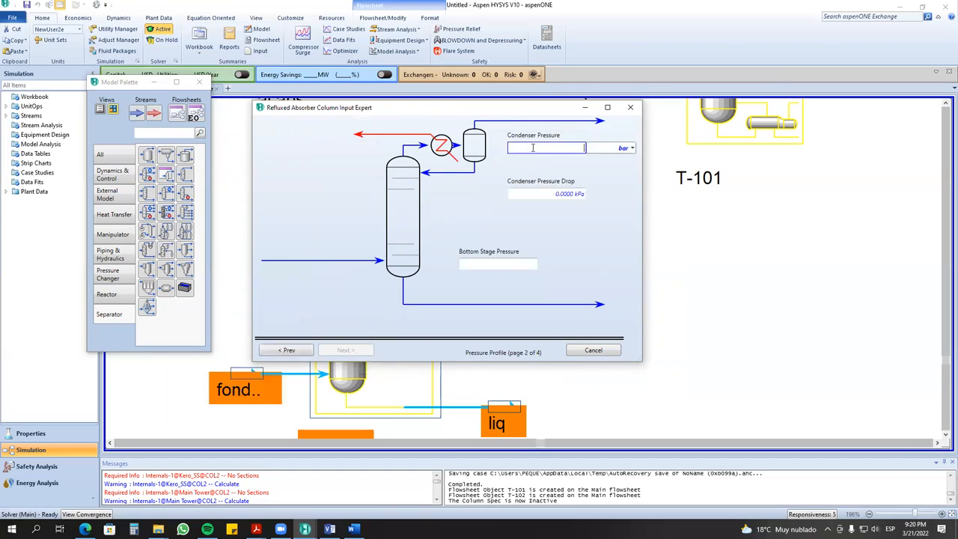
text(1)
click(497, 263)
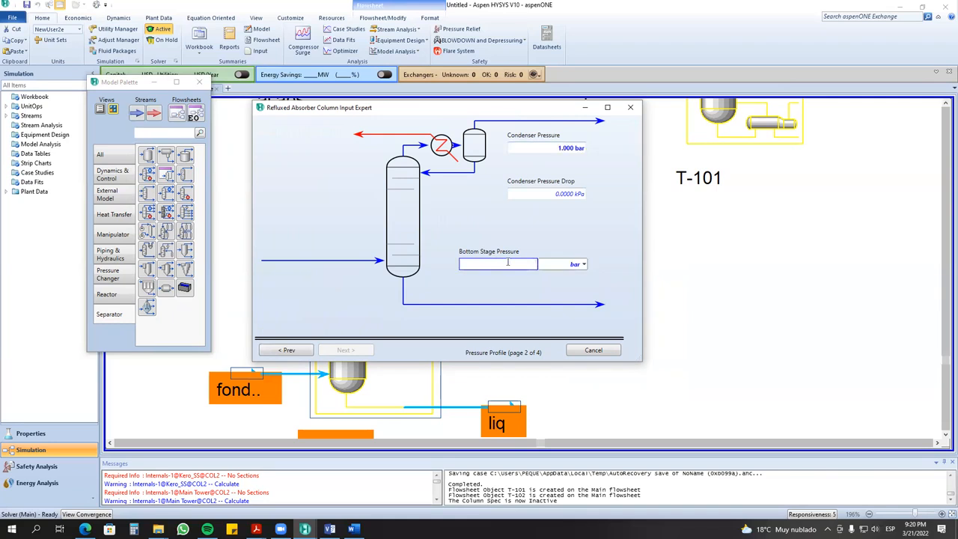
text(1)
key(Return)
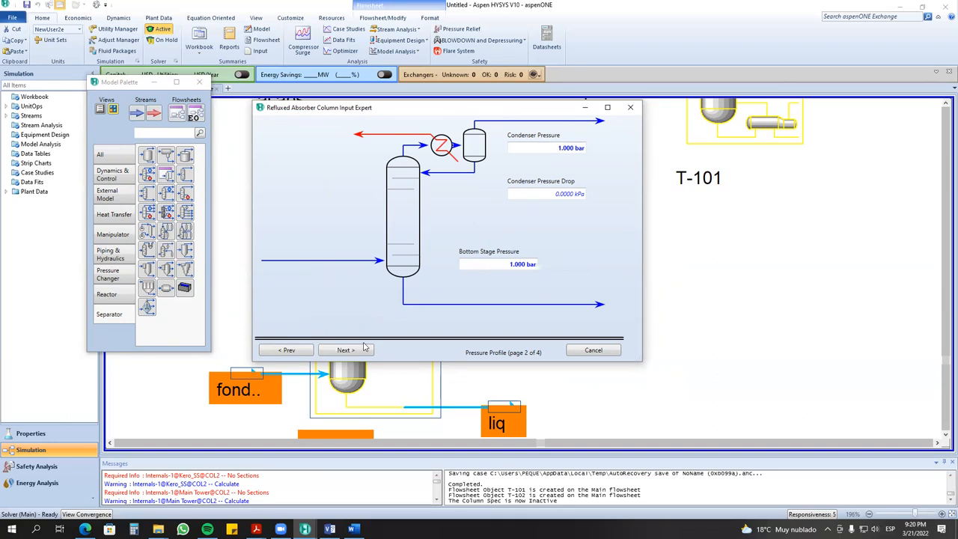
click(361, 351)
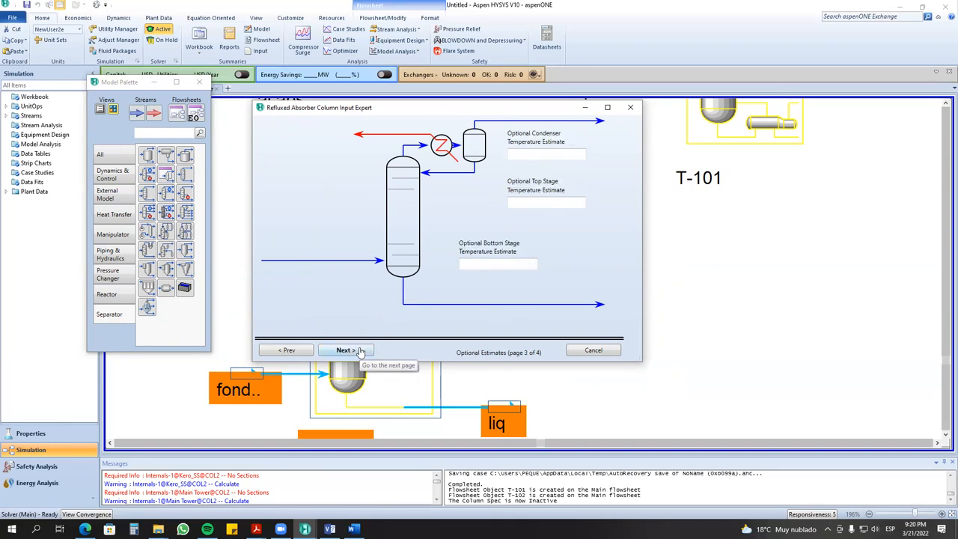
click(334, 354)
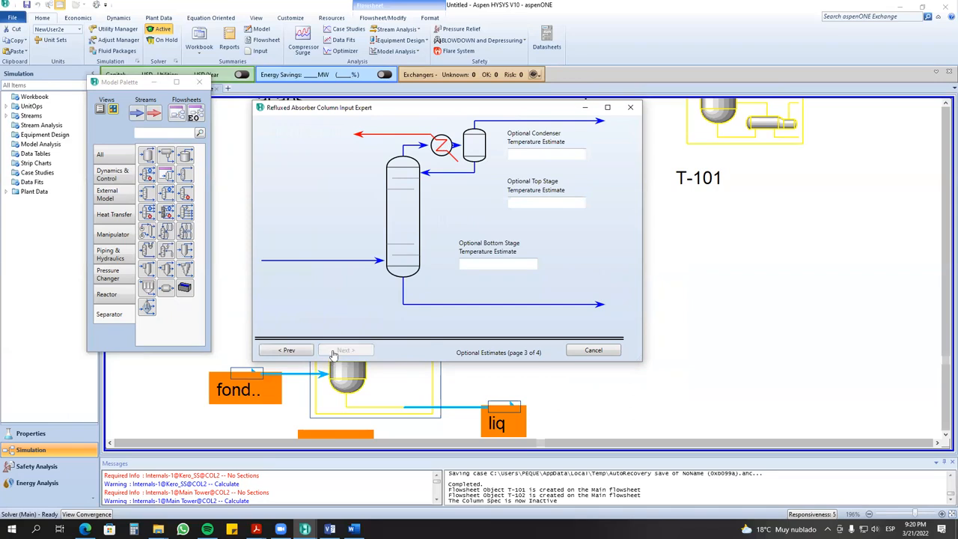
- Set T-102's reflux ratio to 2, complete the column setup, and check the streams available as optional inlets
click(467, 195)
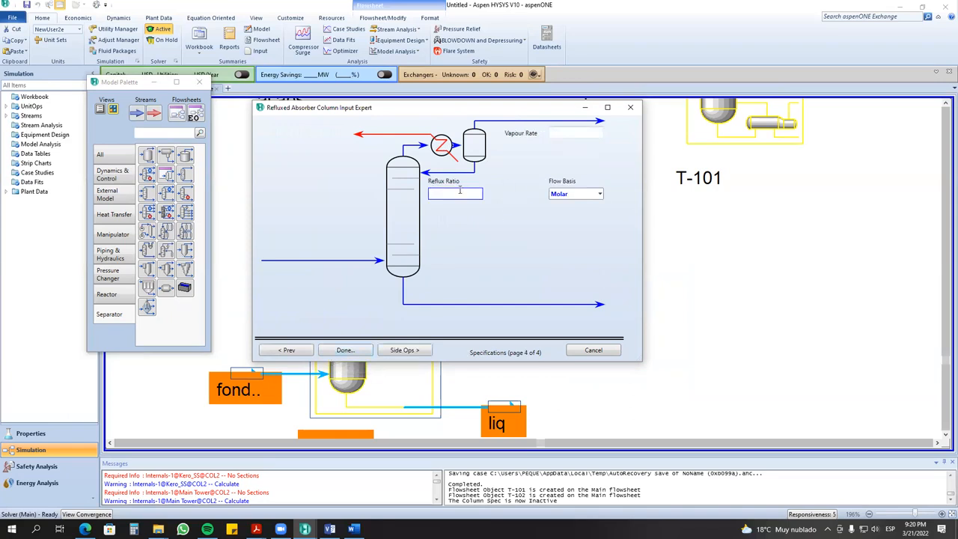
text(2)
click(345, 349)
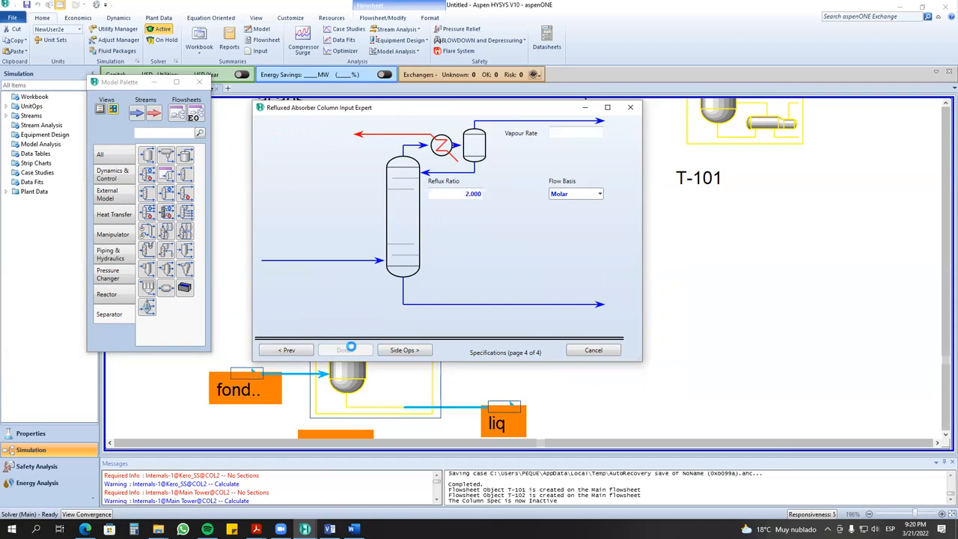
click(183, 283)
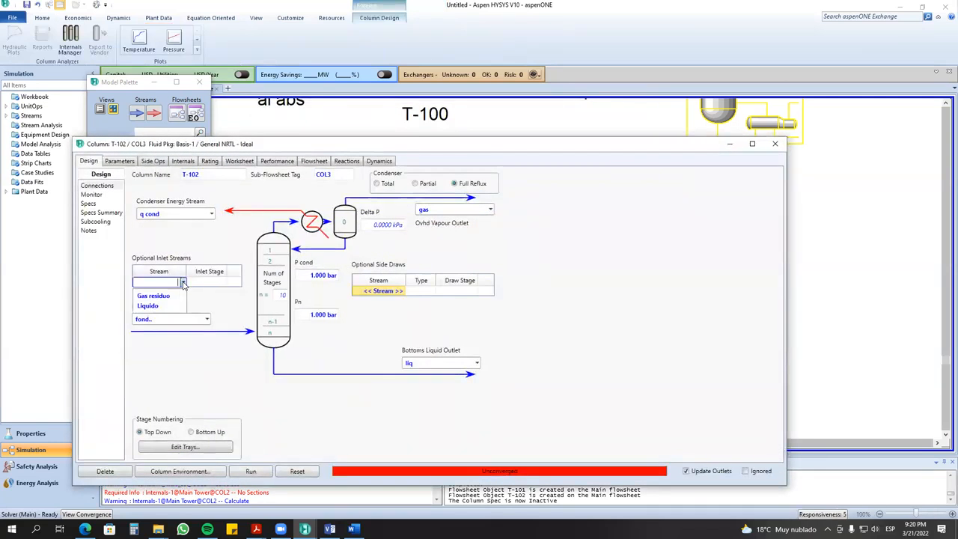
click(178, 256)
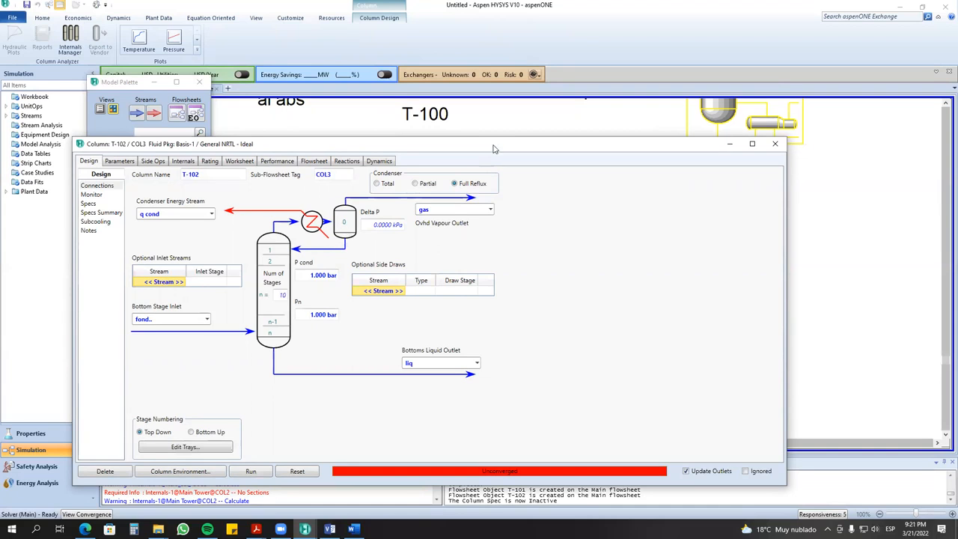
- Uncover the flowsheet and move the gas stream above the q cond stream
drag(492, 152, 288, 197)
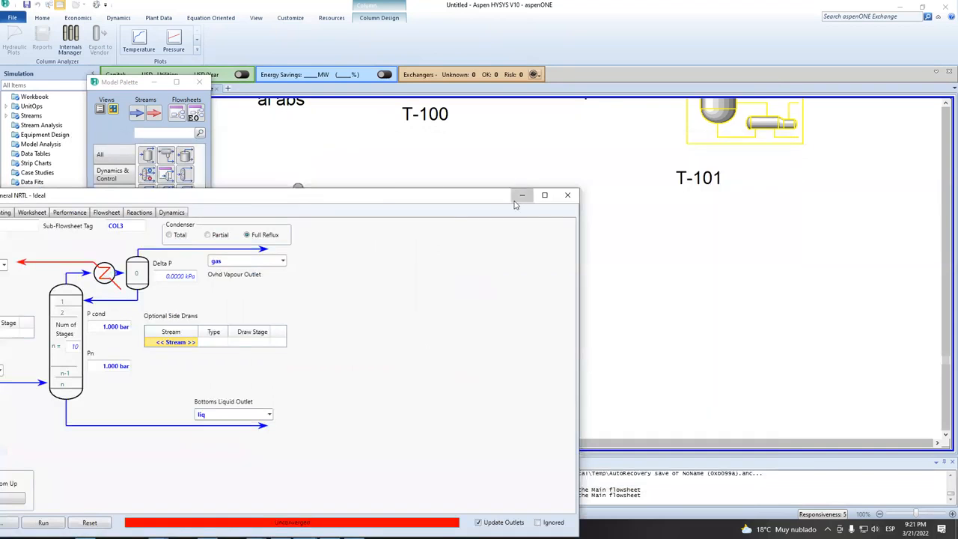
click(524, 191)
drag(510, 234, 493, 187)
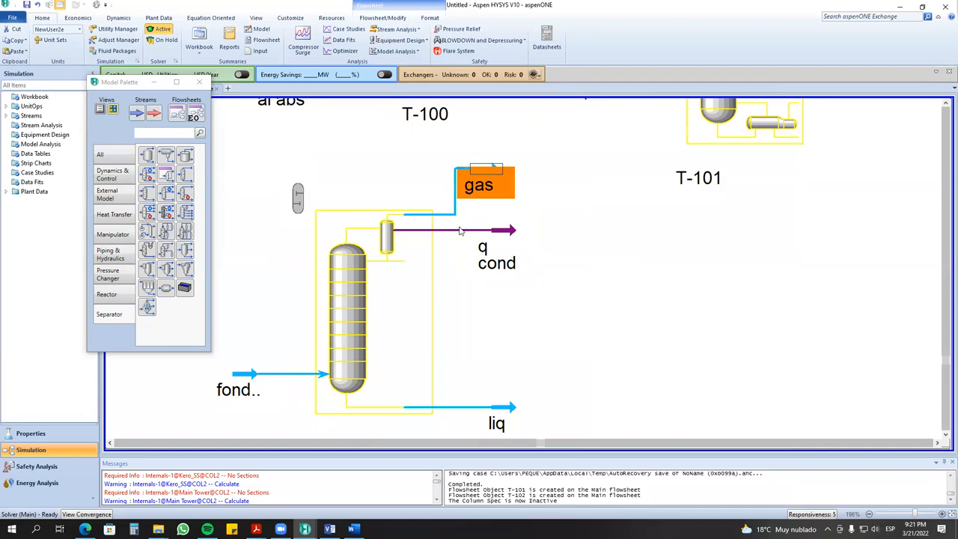
- Reopen T-102 and examine its reflux ratio, reflux rate, bottoms product rate and vent rate specifications and the specs summary
double_click(361, 282)
drag(349, 196, 584, 135)
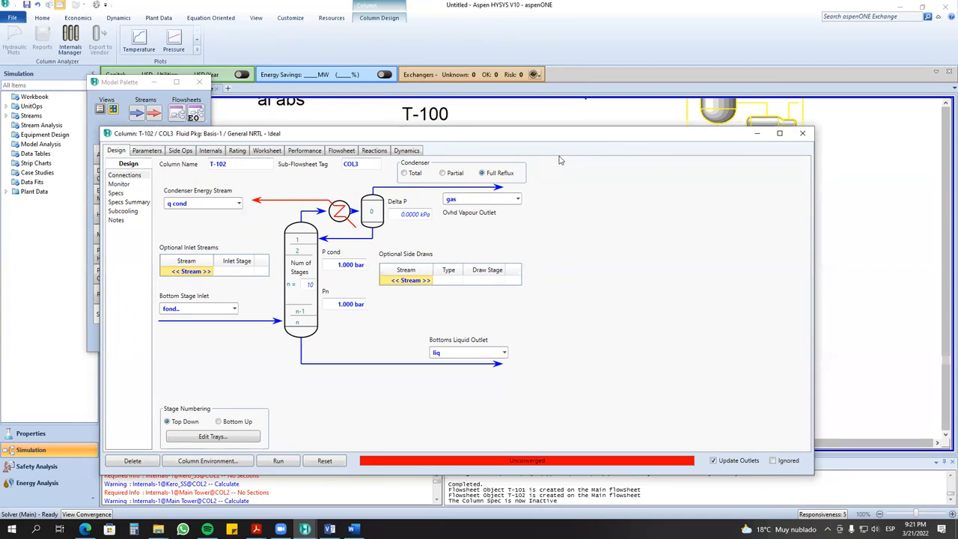
click(120, 193)
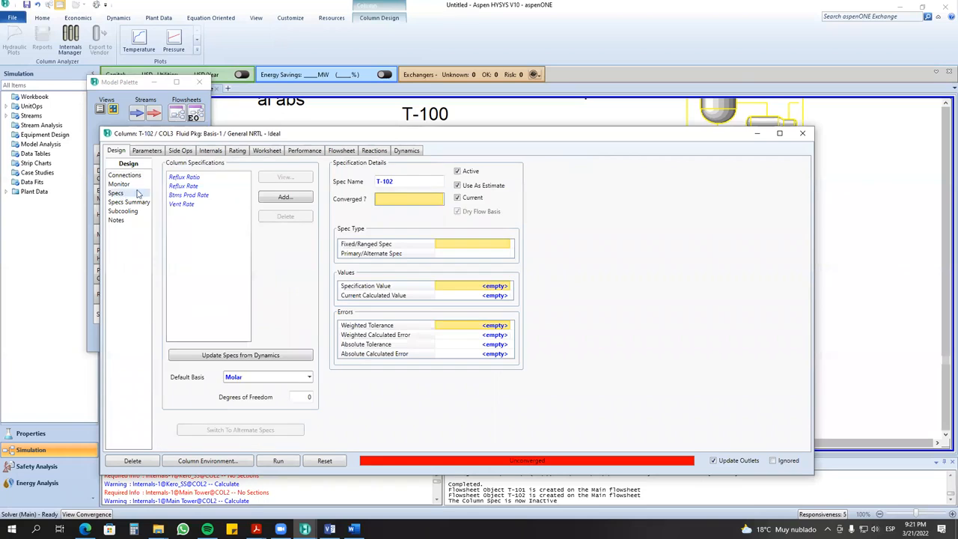
click(193, 177)
click(192, 203)
click(190, 195)
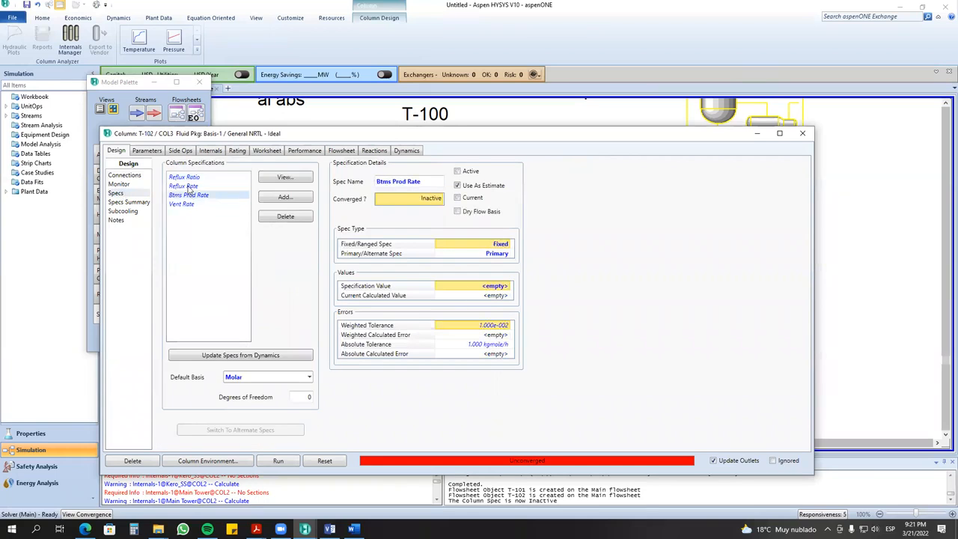
click(188, 187)
click(193, 195)
click(189, 205)
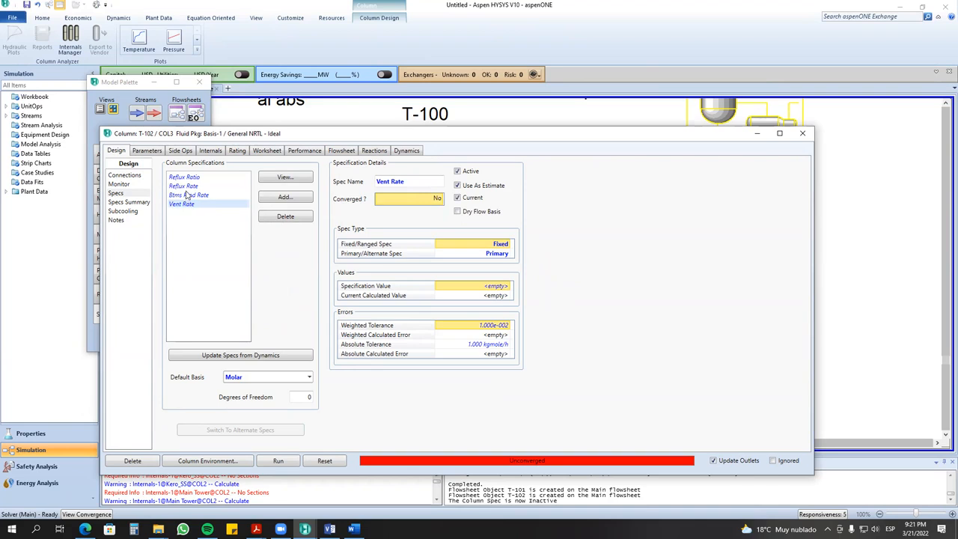
click(131, 203)
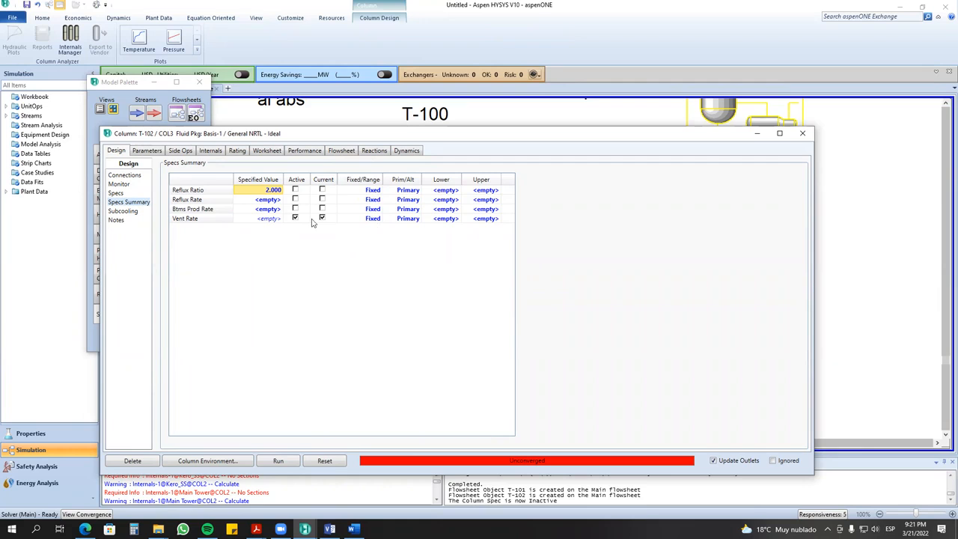
- Close the T-102 window and add a Reboiled Absorber column to the empty flowsheet area beside the liq stream
drag(511, 137, 363, 157)
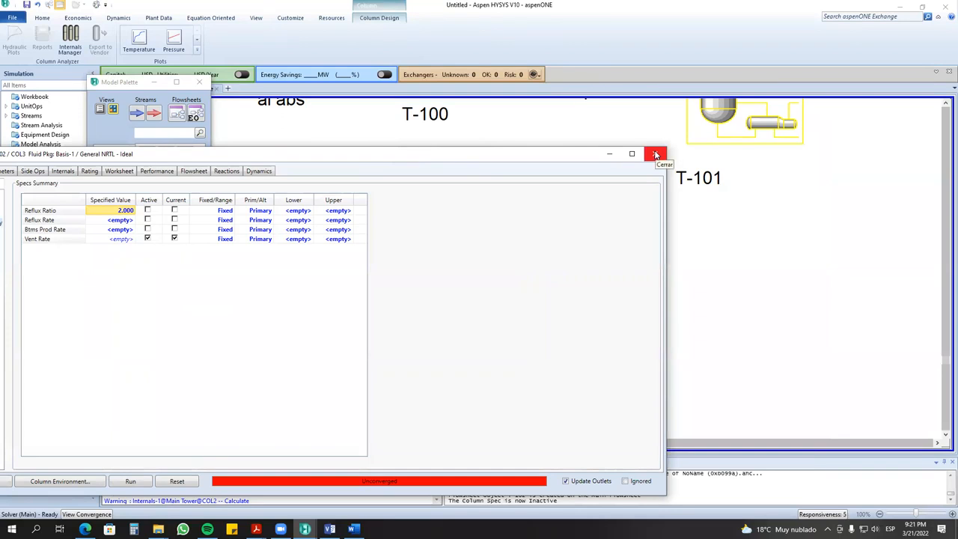
click(656, 152)
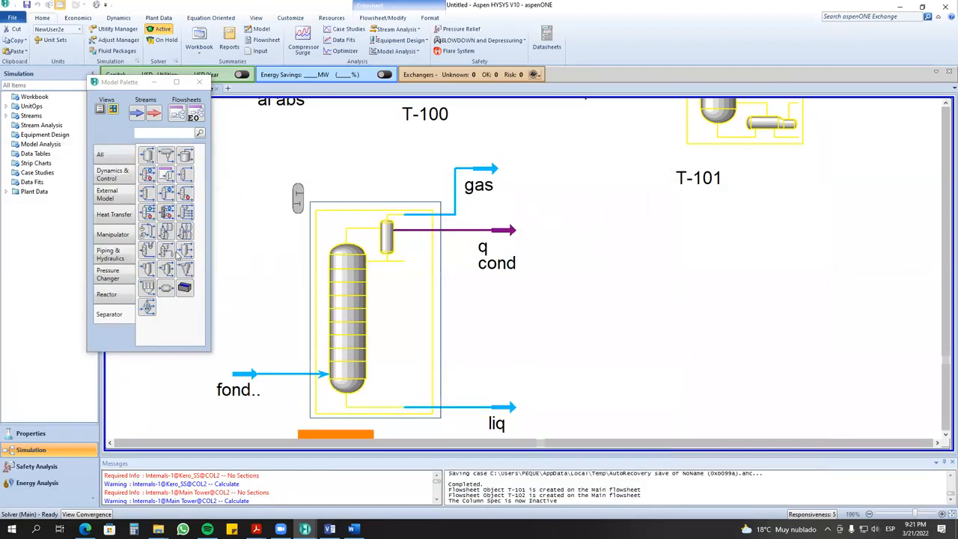
click(185, 194)
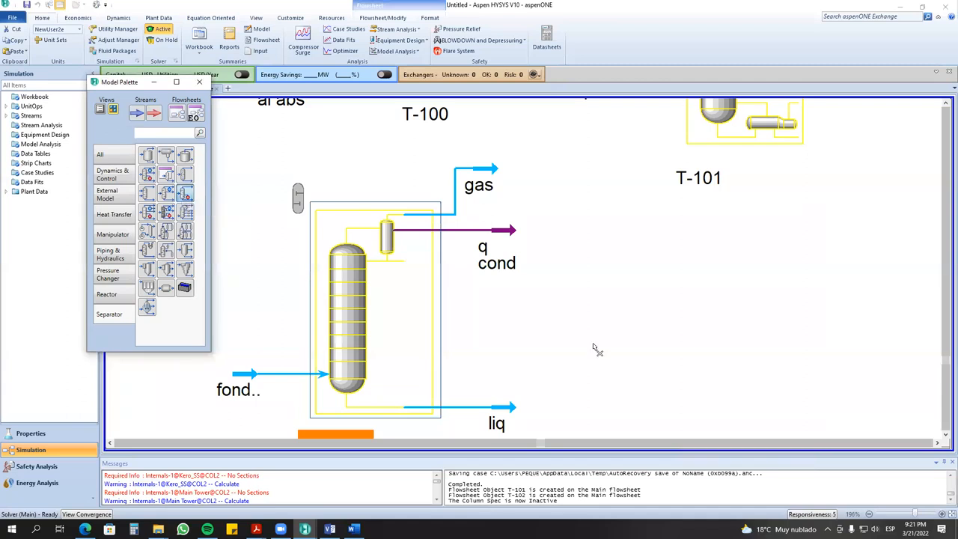
click(605, 416)
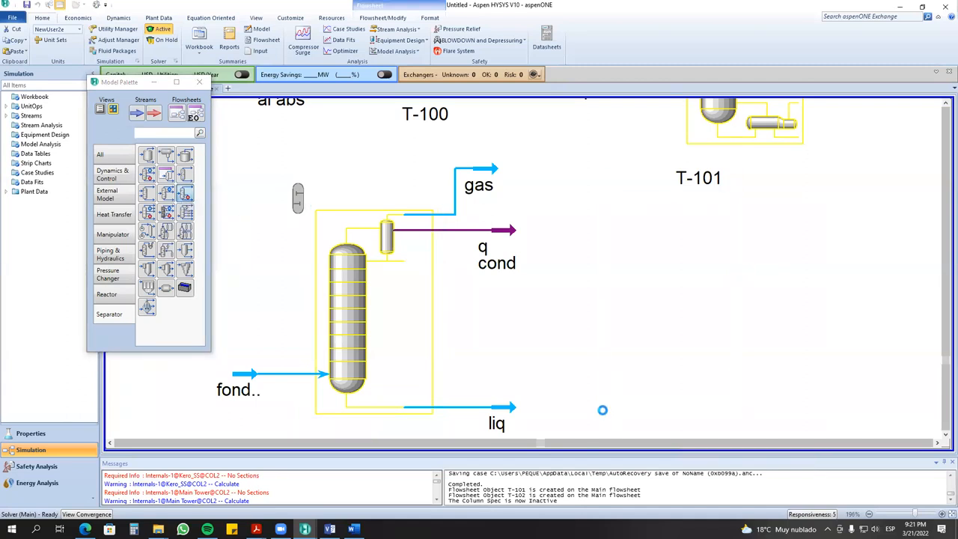
- Add a Three Phase Distillation column in an empty flowsheet area below the others and start its setup with the Distillation configuration
click(945, 436)
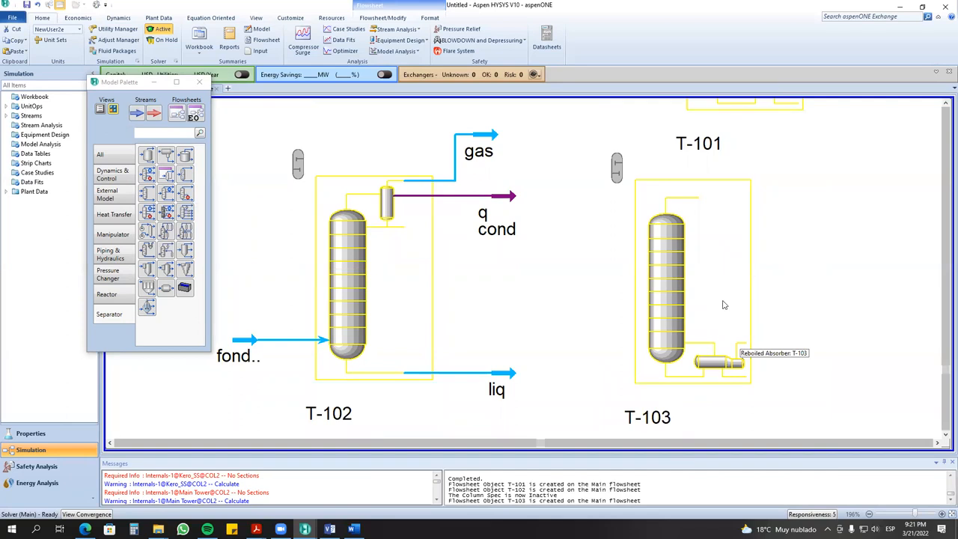
click(946, 435)
scroll(946, 438, down, 10)
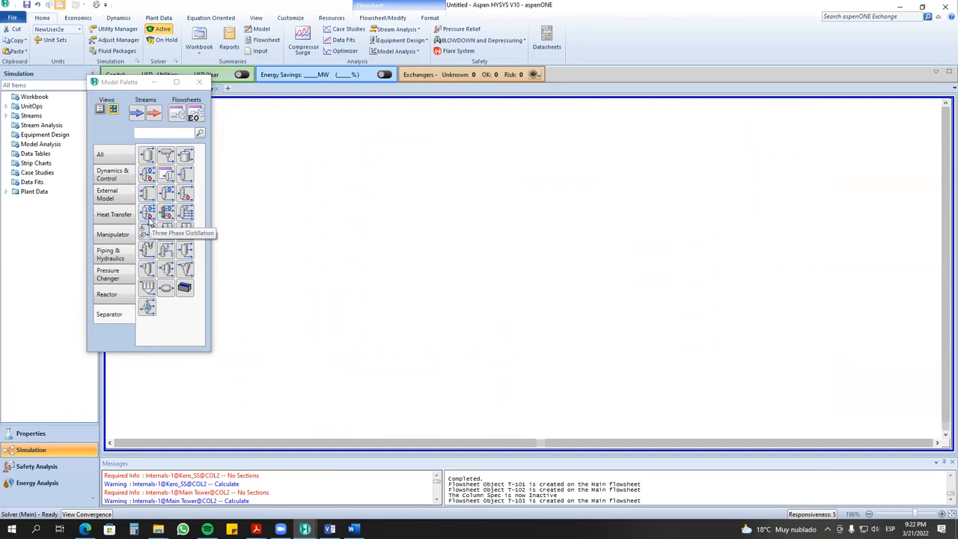
drag(149, 221, 351, 386)
double_click(394, 312)
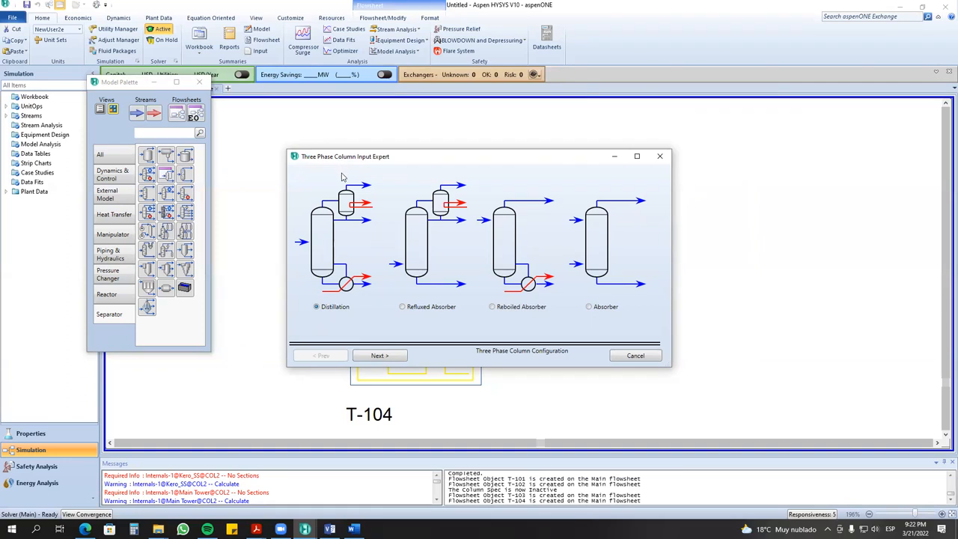
click(402, 357)
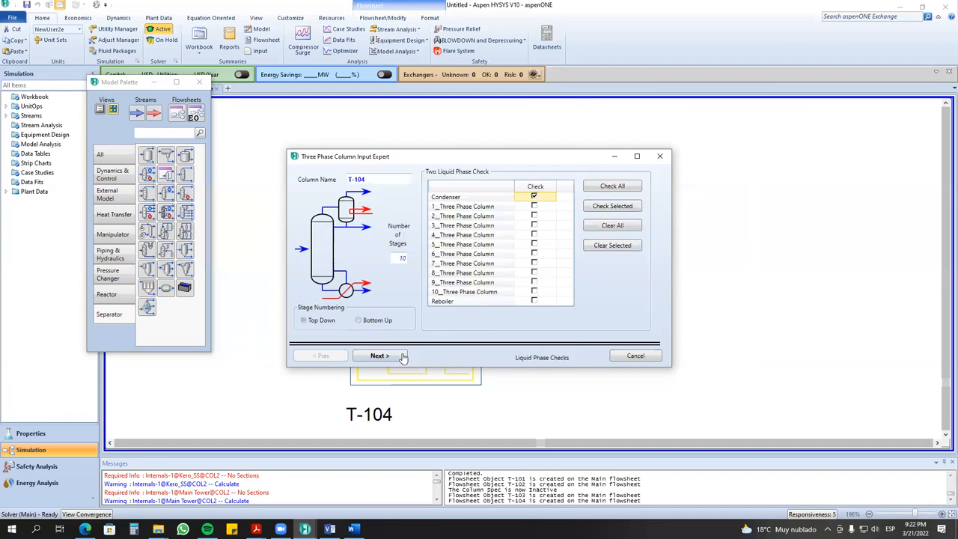
- Try the two liquid phase check on stages 1 to 6, and clear those stages again
click(535, 207)
click(535, 216)
click(534, 226)
click(534, 235)
click(535, 245)
click(535, 254)
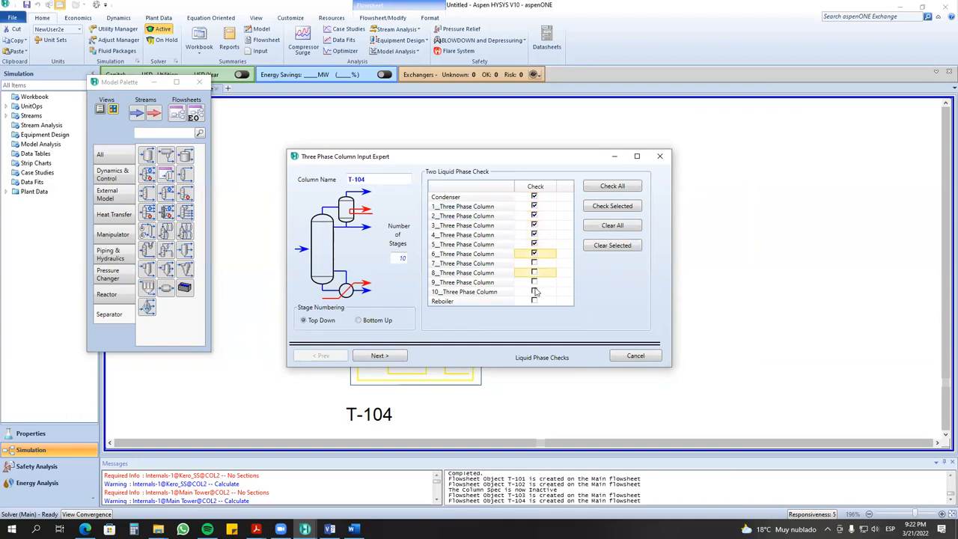
click(535, 254)
click(535, 245)
click(535, 235)
click(535, 226)
click(535, 216)
click(535, 207)
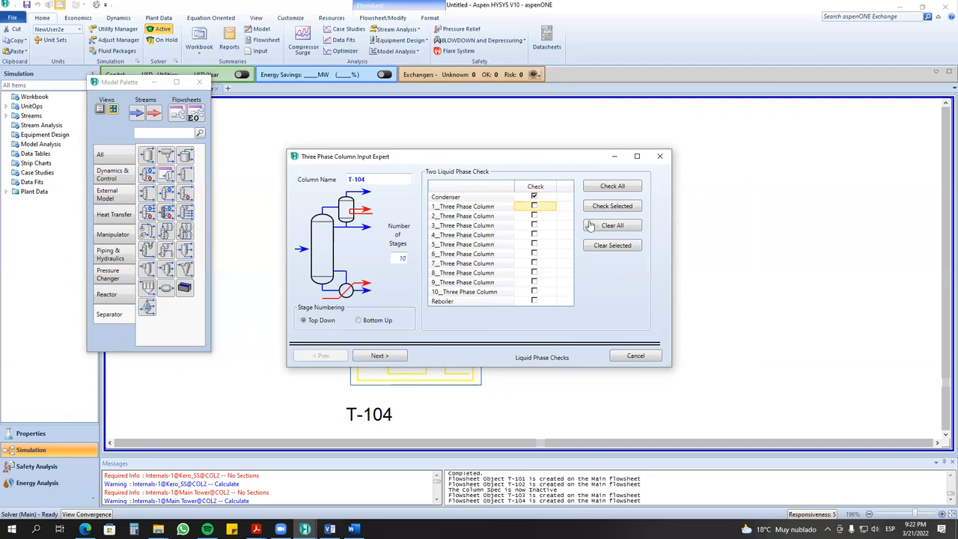
- Set up T-104's condenser as Total with energy stream q, light outlet 44 and heavy outlet 555
click(380, 356)
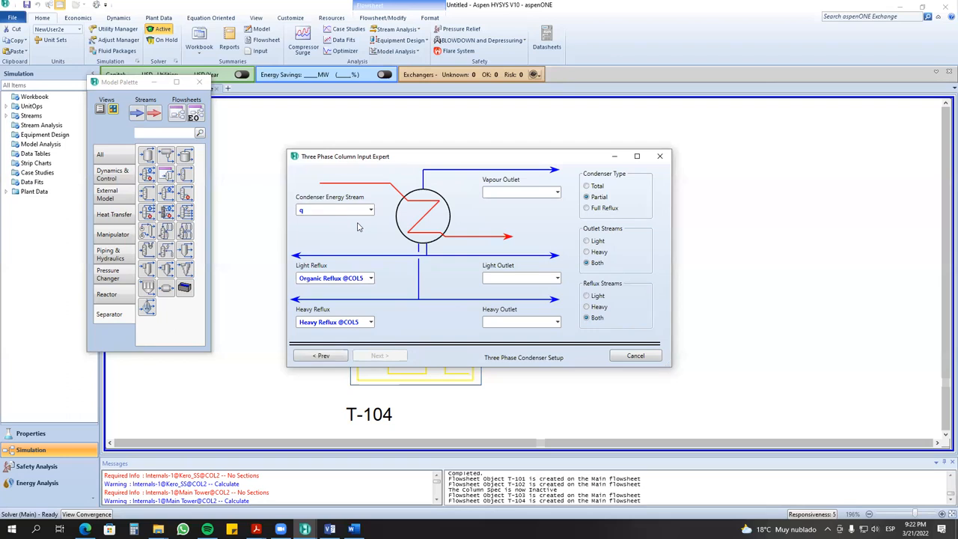
click(346, 211)
click(587, 185)
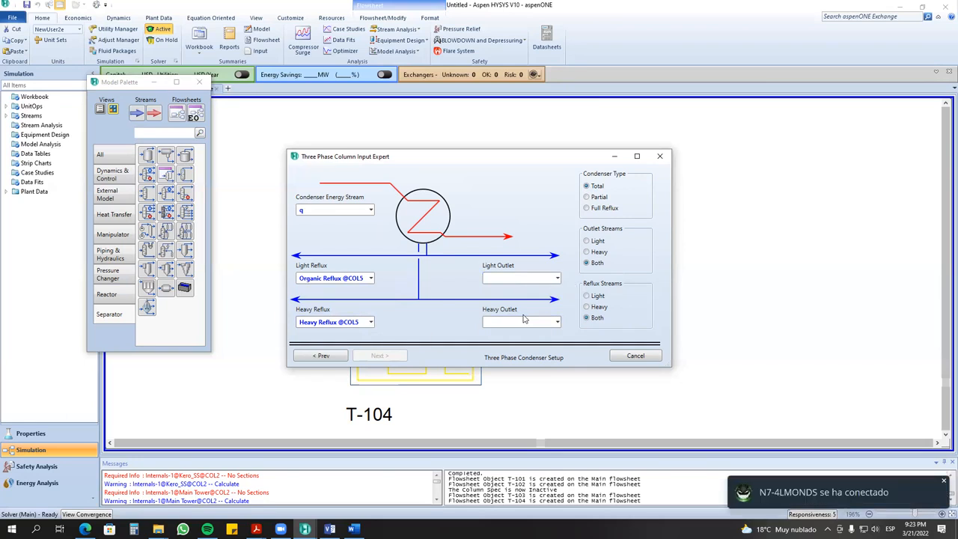
click(558, 278)
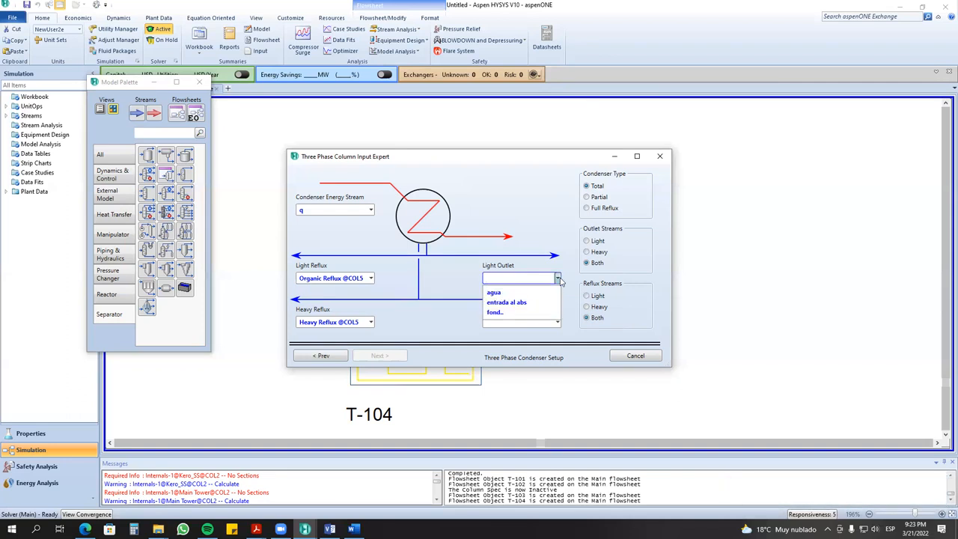
click(559, 279)
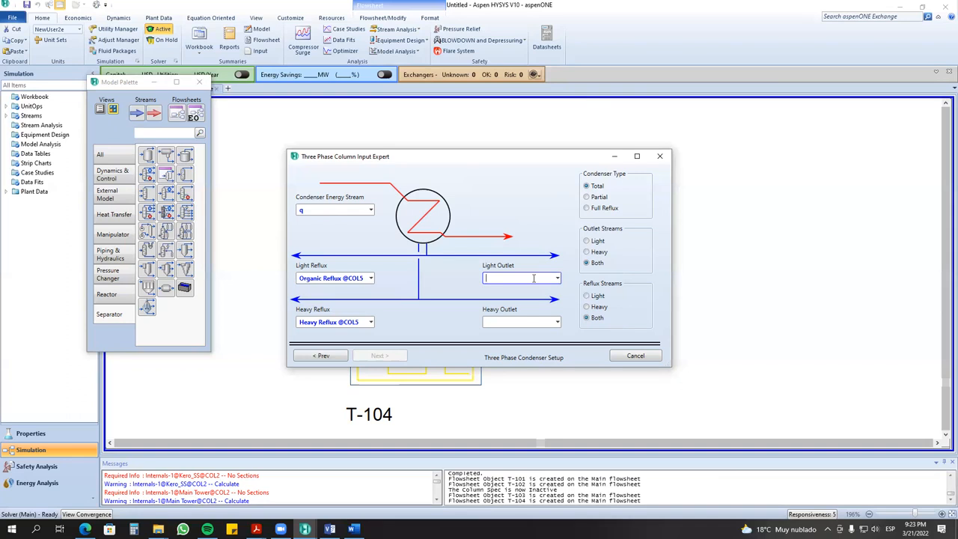
click(522, 321)
text(555)
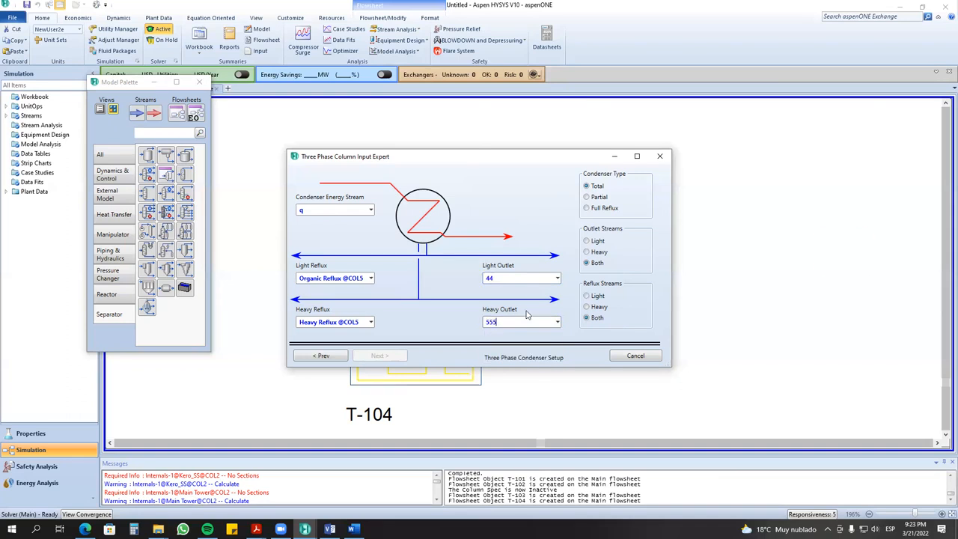
key(Return)
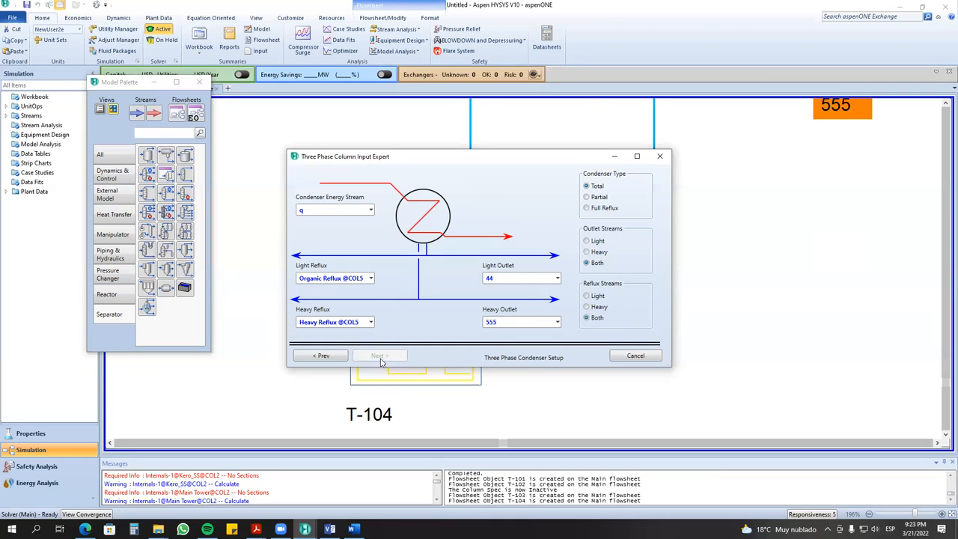
click(380, 357)
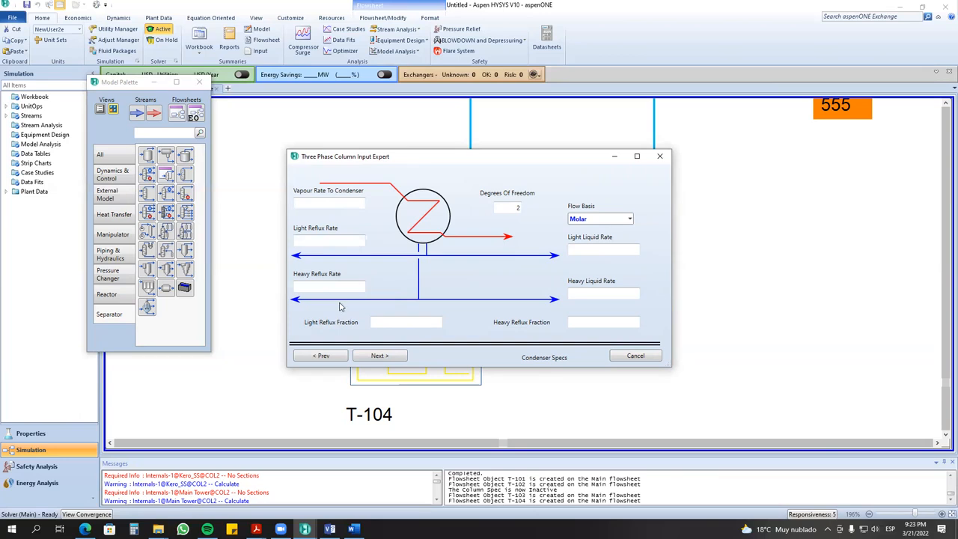
- Specify a light reflux rate of 666 kgmole/h for the condenser and accept the condenser specs
click(348, 243)
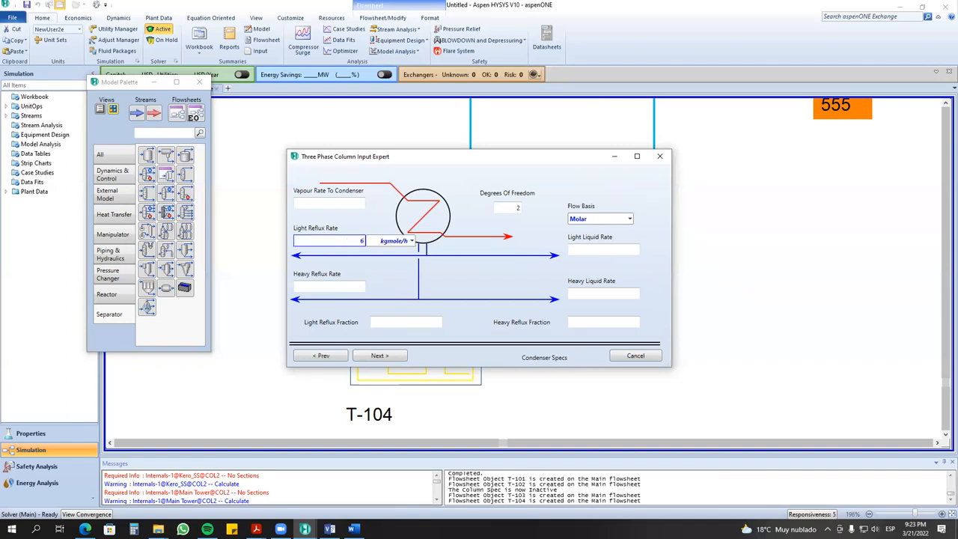
click(348, 286)
click(419, 267)
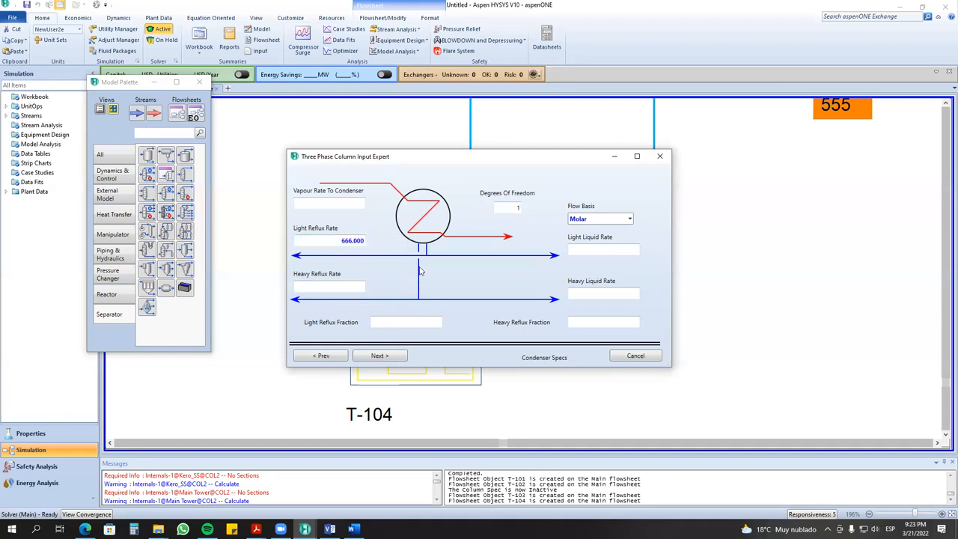
click(335, 239)
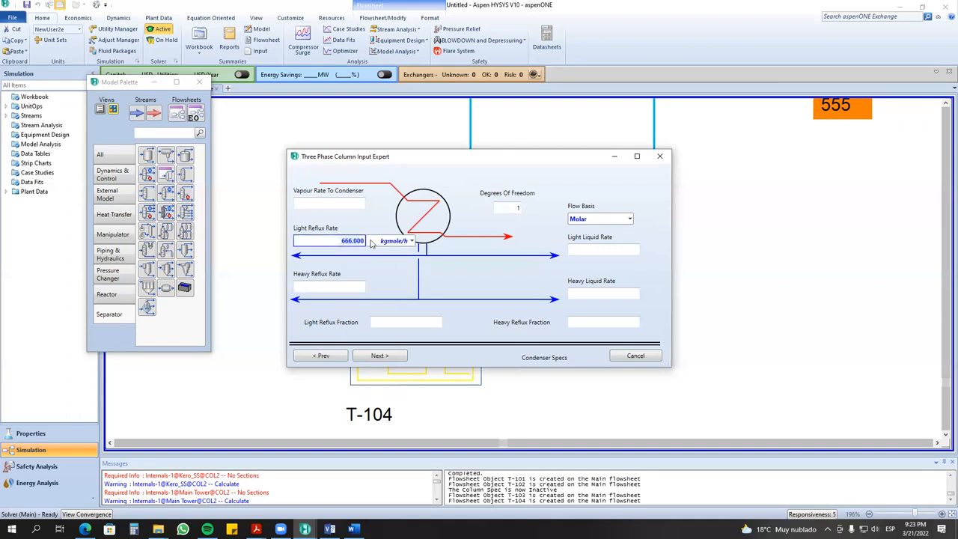
click(390, 356)
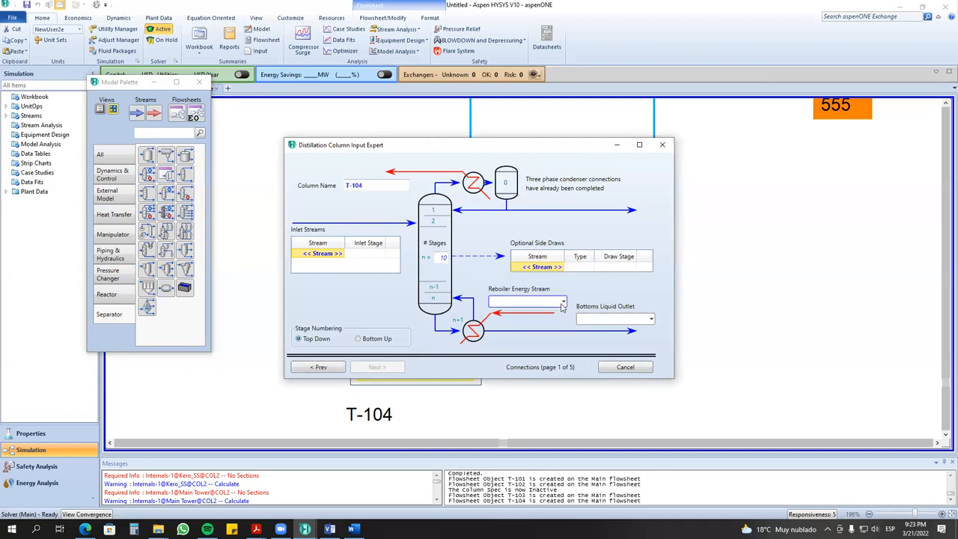
- Assign 6666 as T-104's bottoms liquid outlet and 222 as its reboiler energy stream
click(651, 319)
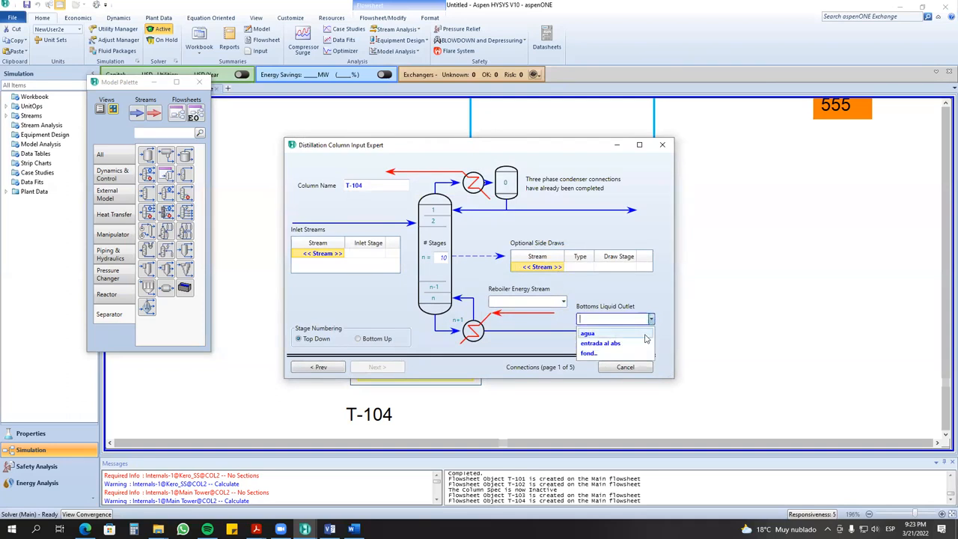
text(6666)
key(Return)
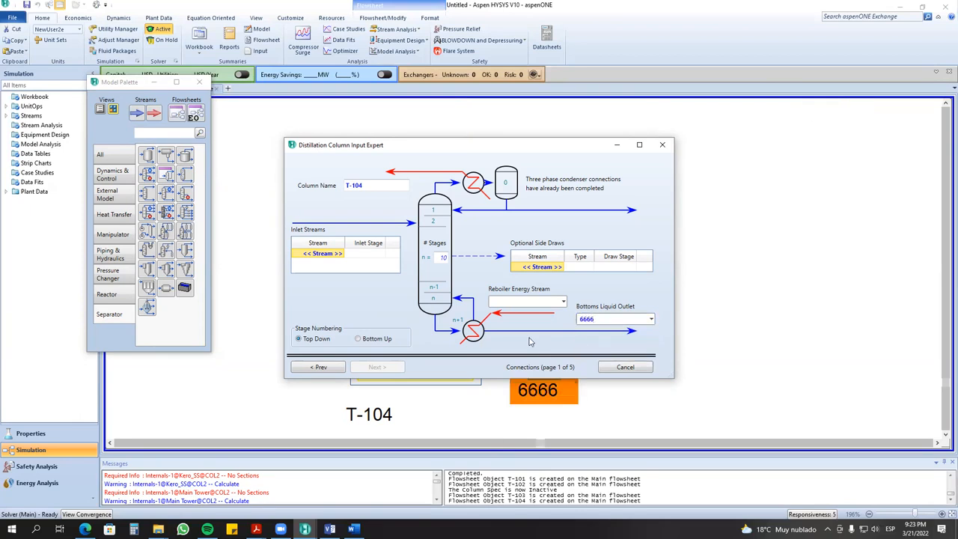
click(520, 301)
text(222)
key(Return)
- Connect 666 as T-104's inlet stream and accept the regular reboiler configuration
click(328, 254)
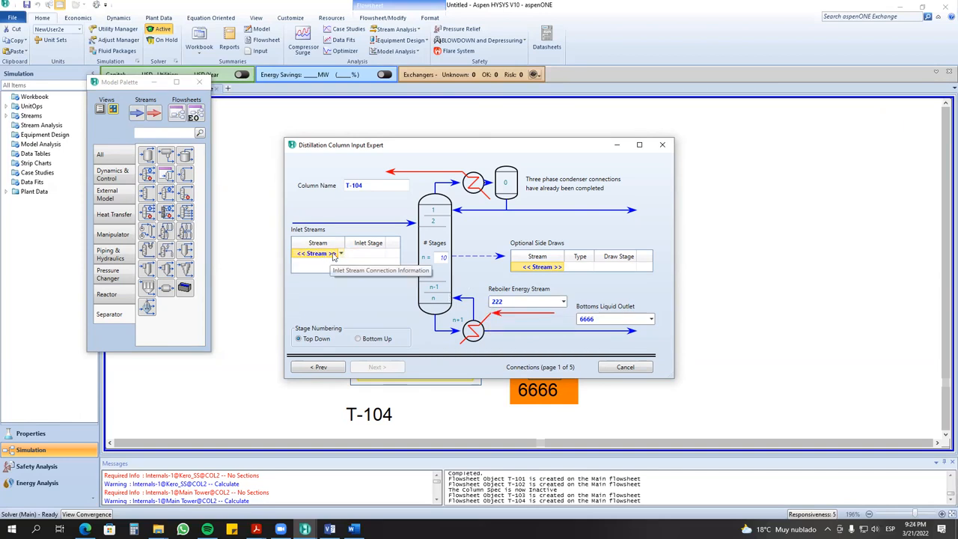
click(341, 254)
text(666)
click(359, 265)
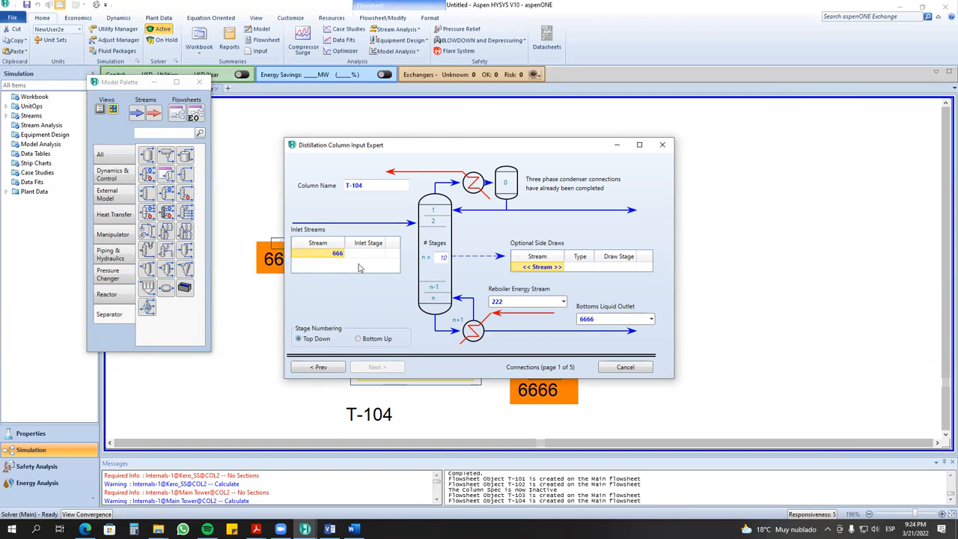
click(386, 369)
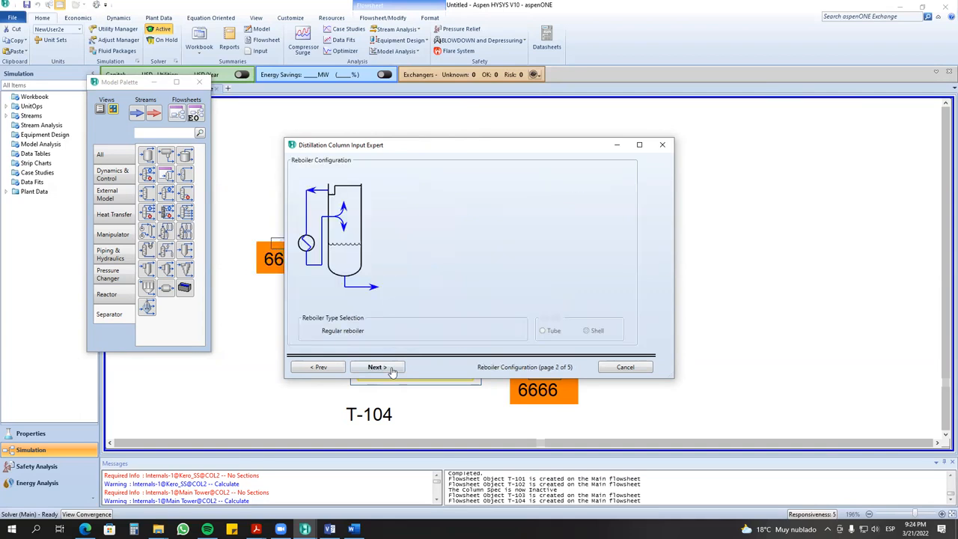
click(391, 369)
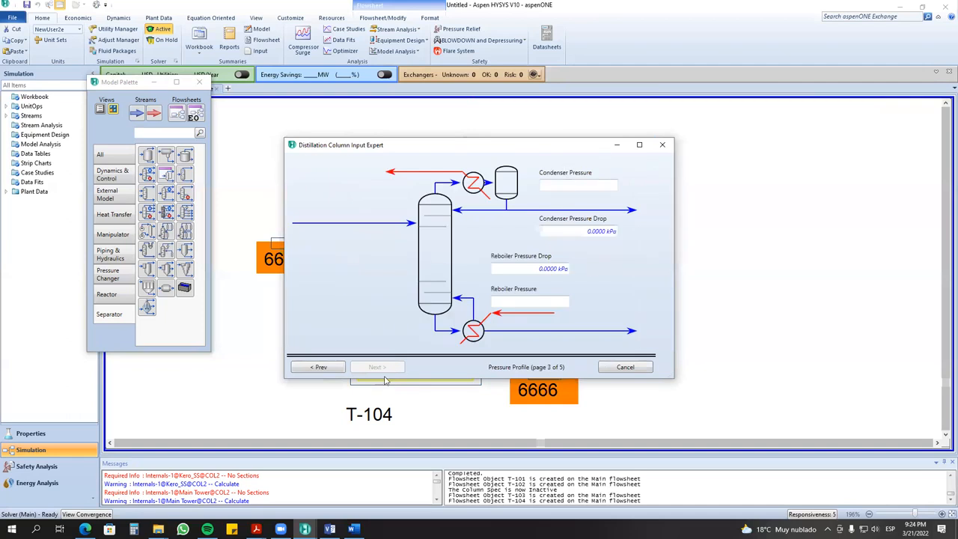
- Set the condenser and reboiler pressures to 1 bar, leave the temperature estimates blank, and finish T-104's setup
click(575, 184)
text(1)
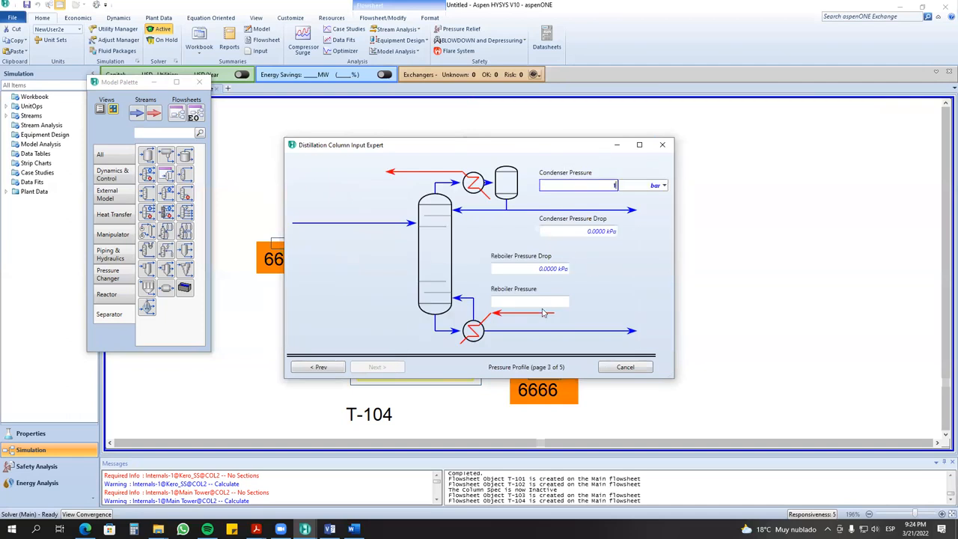
click(543, 302)
text(1)
key(Return)
click(374, 367)
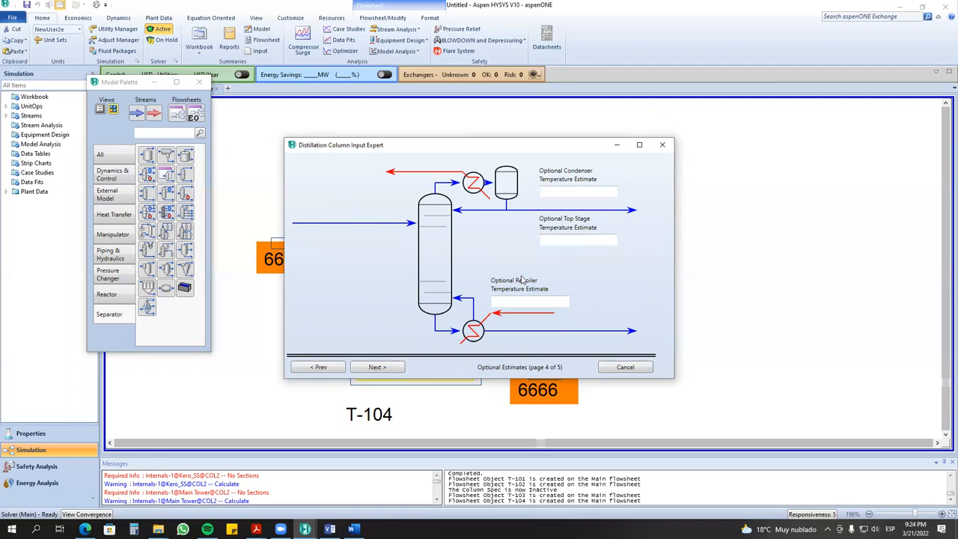
click(401, 367)
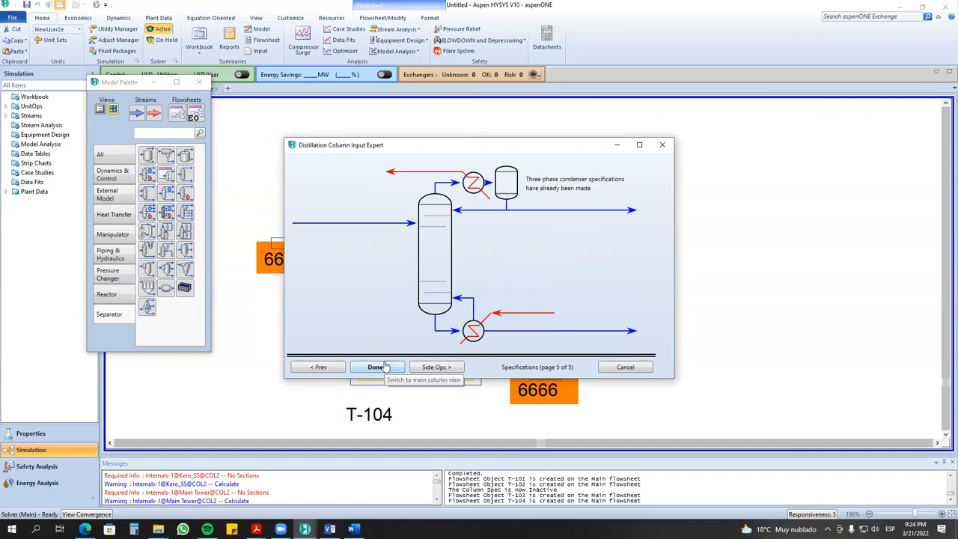
click(385, 367)
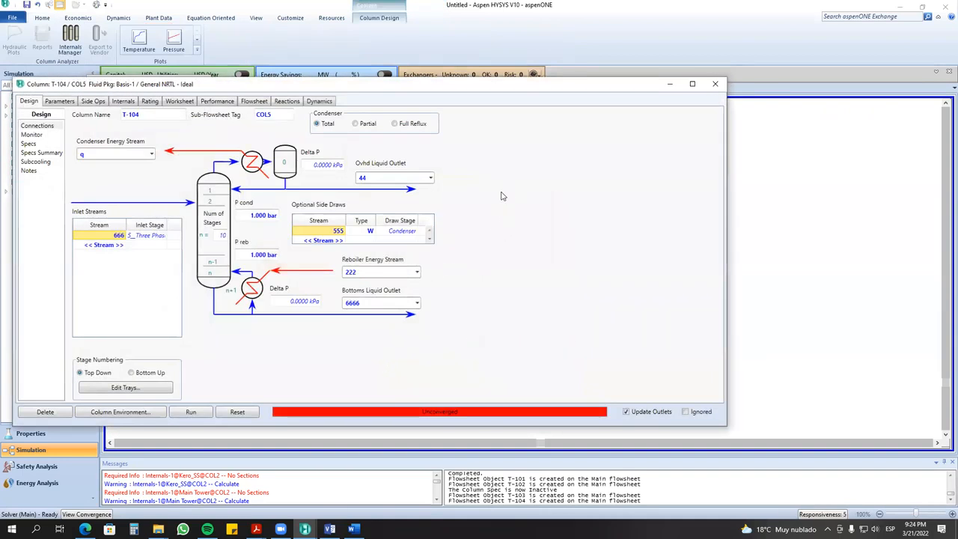
- Uncover the flowsheet and spread out T-104's overlapping outlet streams 555 and 44, placing 44 below 555
drag(543, 91, 643, 100)
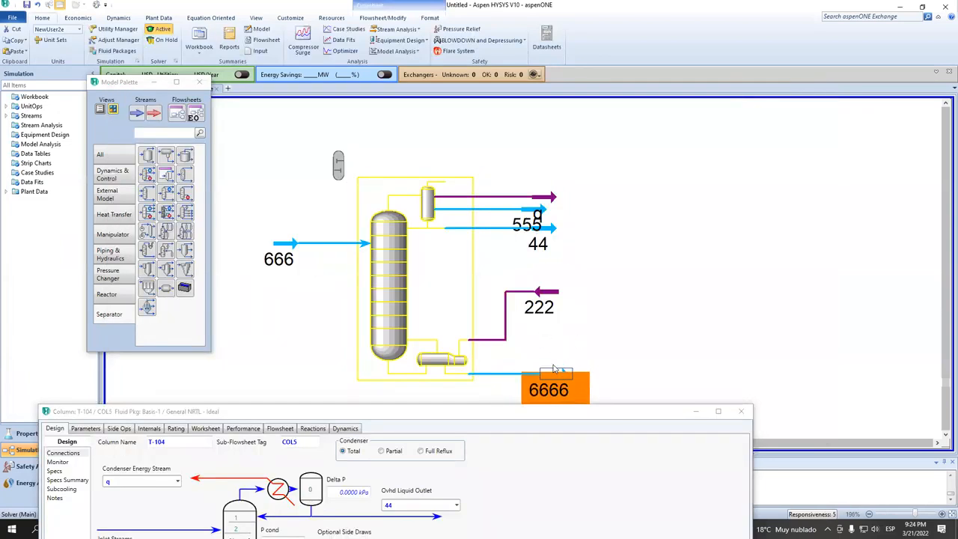
drag(536, 211, 596, 210)
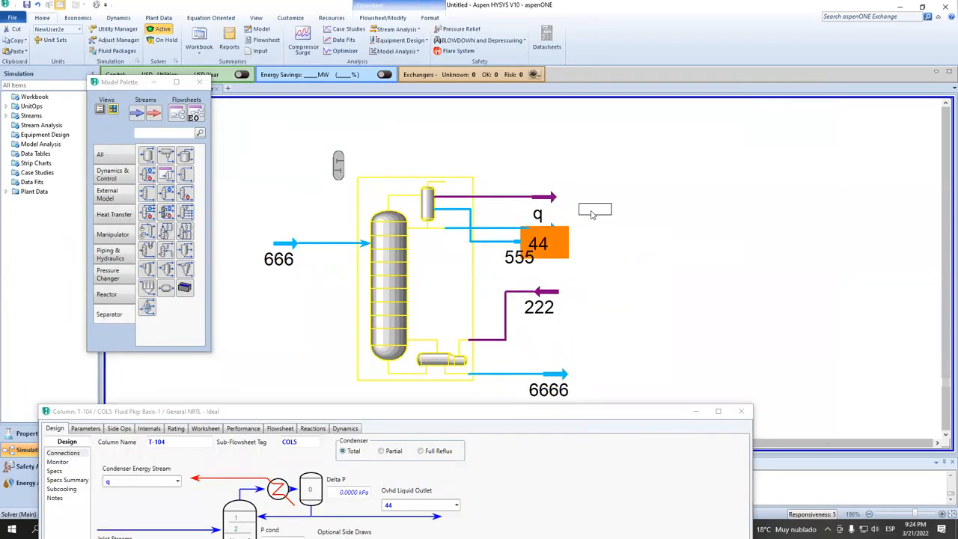
drag(546, 253, 595, 164)
drag(593, 219, 573, 265)
drag(578, 160, 586, 233)
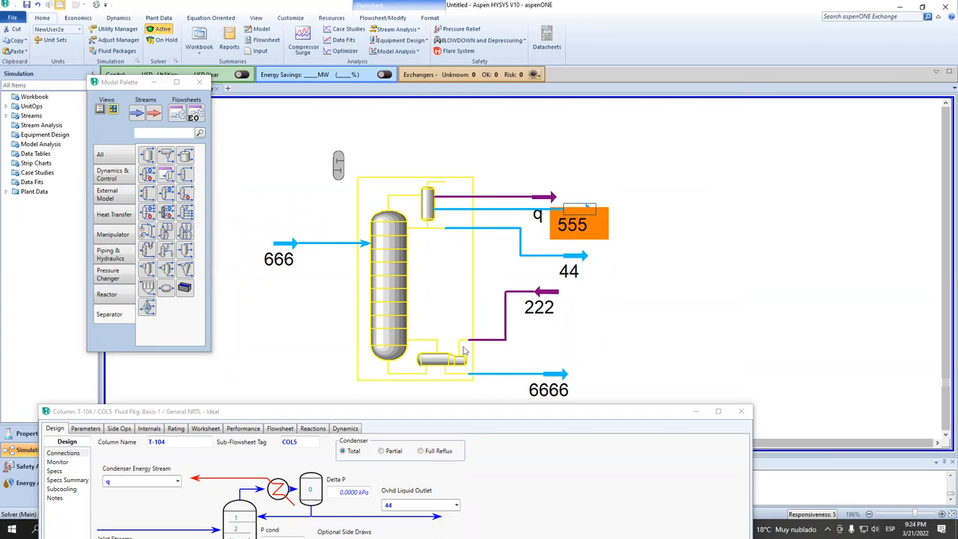
- Move stream 555 farther out past q, adjust stream 44 slightly, and put the T-104 window away
click(388, 425)
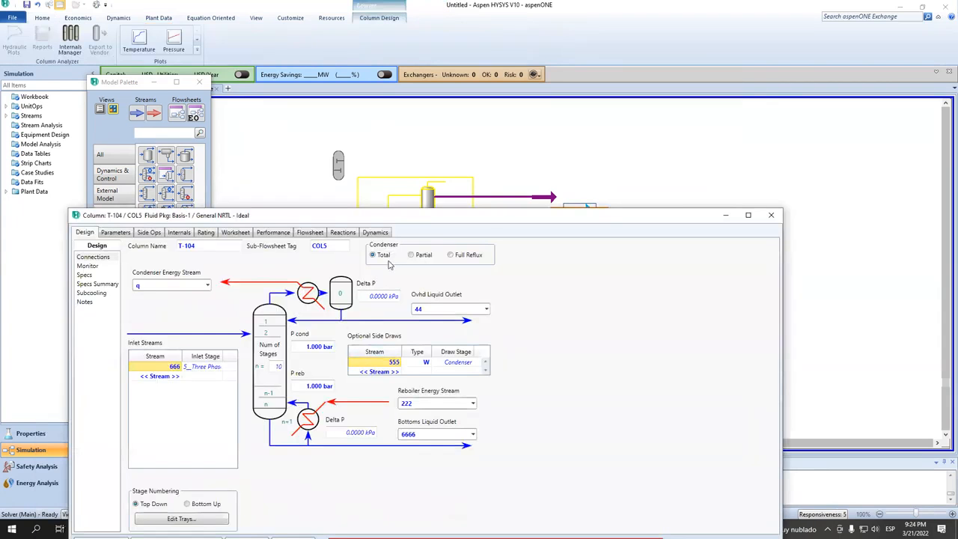
drag(490, 226, 472, 377)
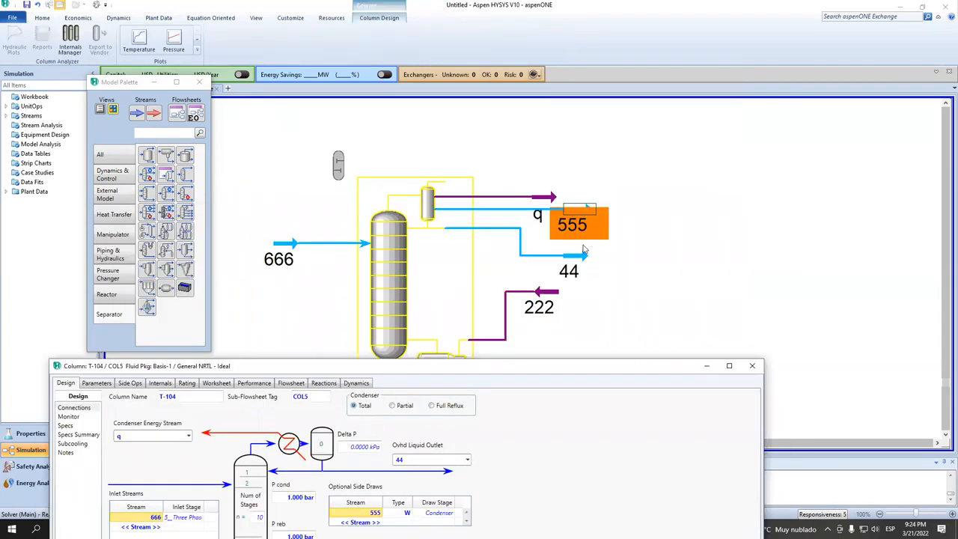
click(583, 216)
mouse_move(576, 260)
mouse_down()
mouse_move(623, 267)
mouse_move(571, 262)
mouse_up()
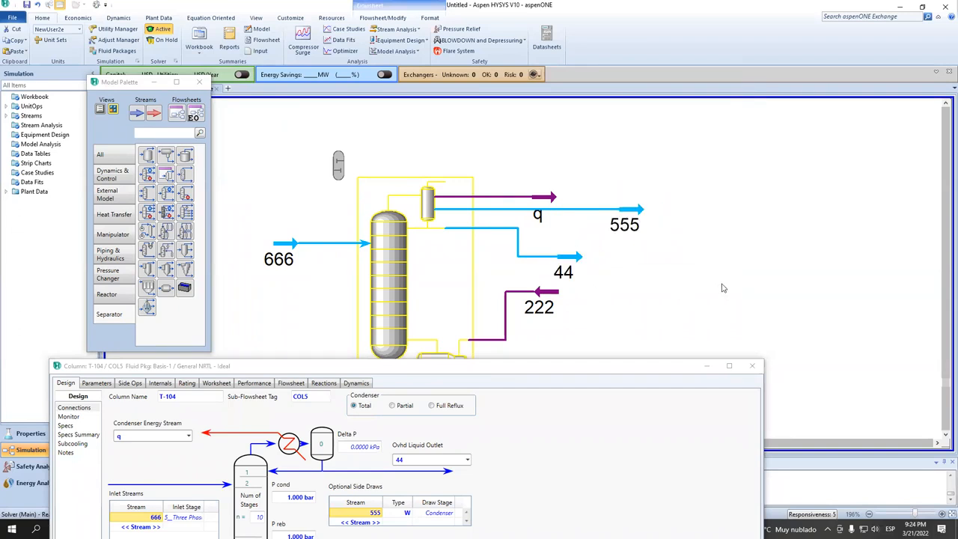
click(529, 372)
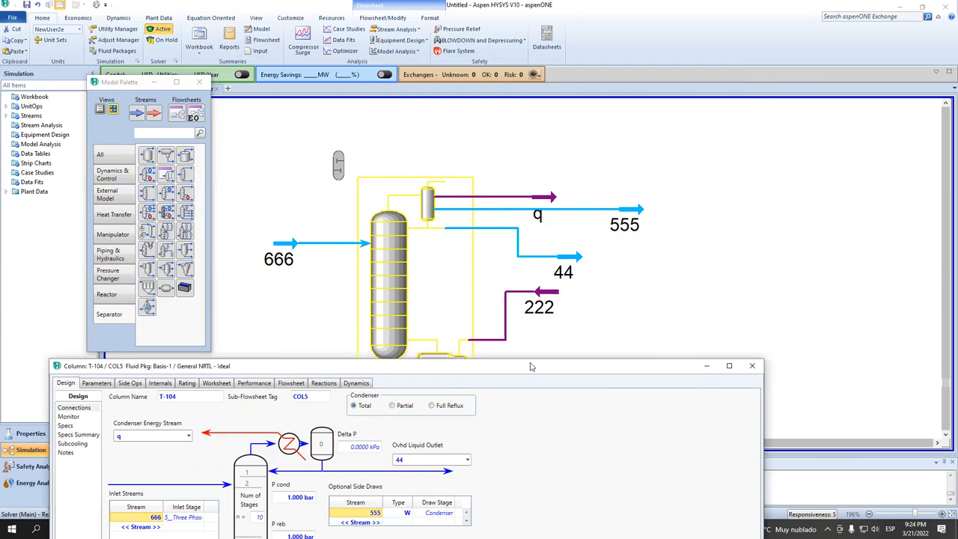
drag(531, 366, 509, 177)
click(707, 180)
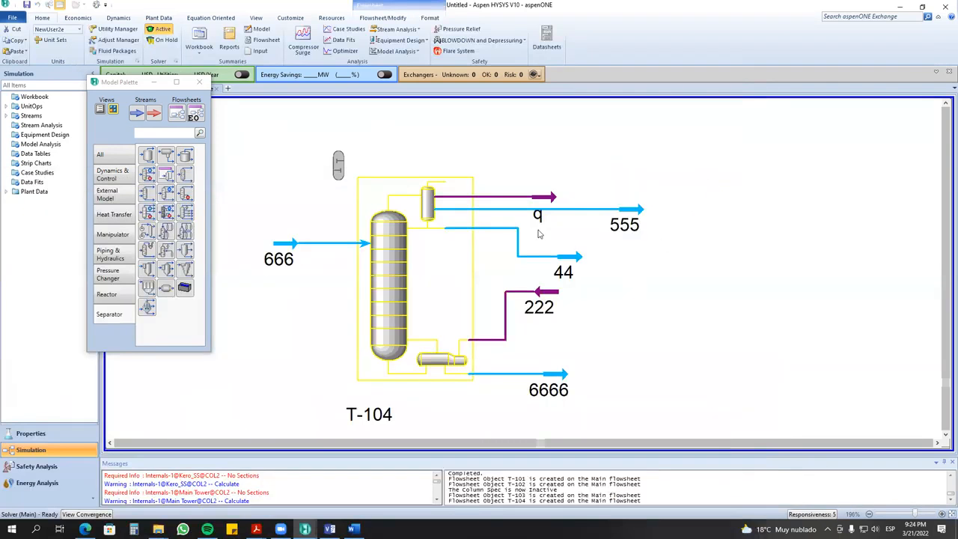
- Review T-104's column specifications, including Heavy Reflux Ratio, and its specs summary, and close the column window
double_click(419, 278)
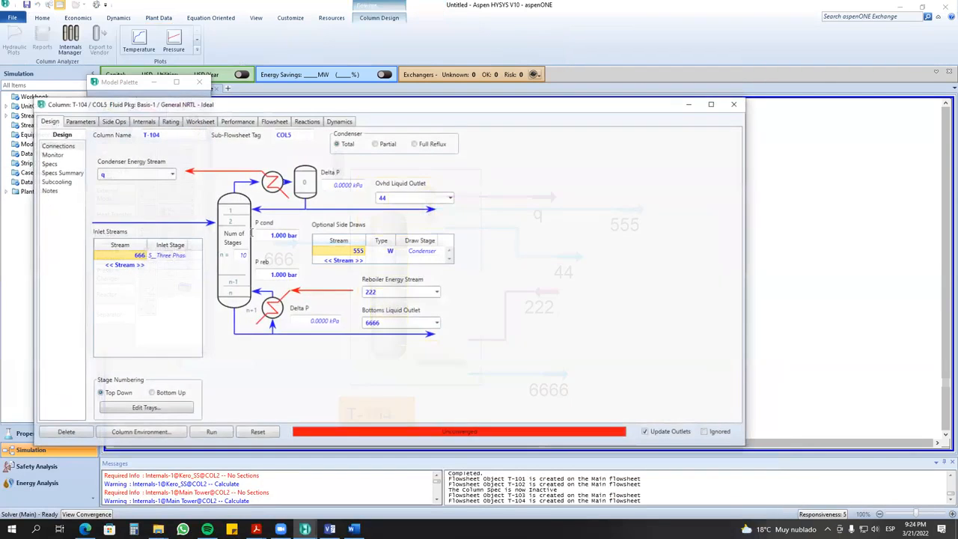
click(48, 164)
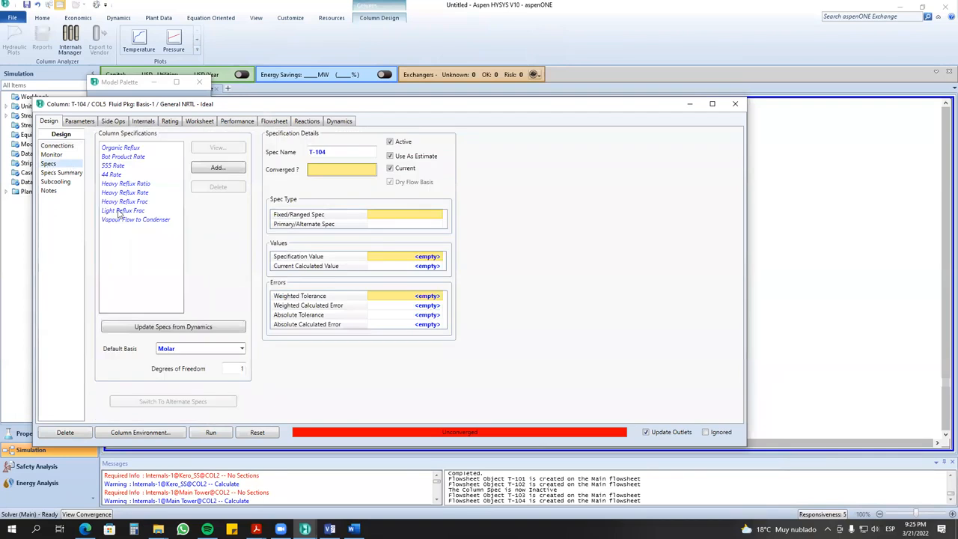
click(134, 184)
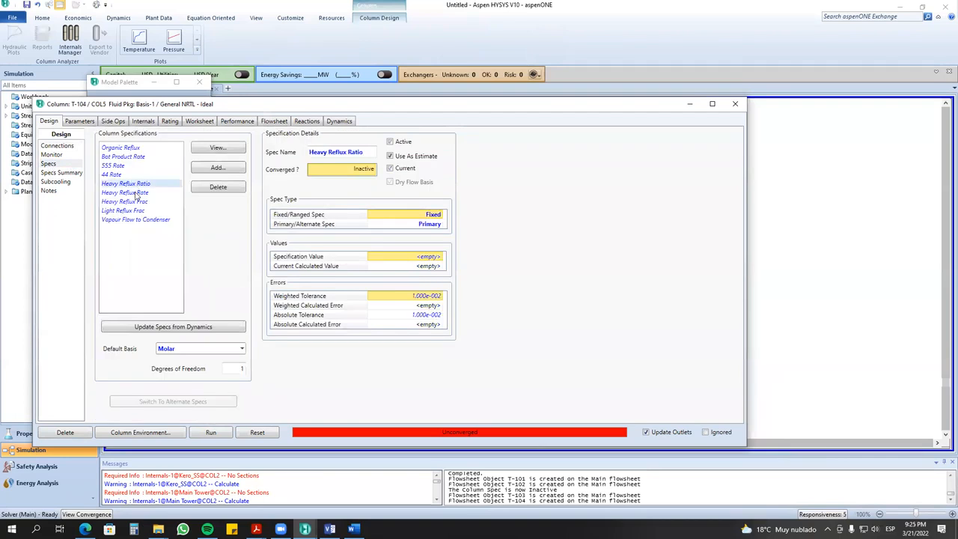
click(62, 173)
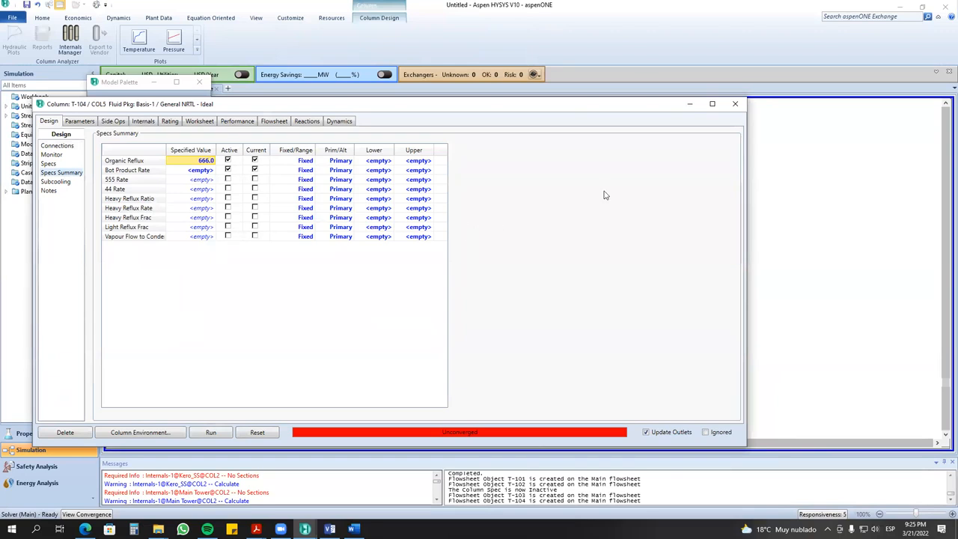
click(737, 105)
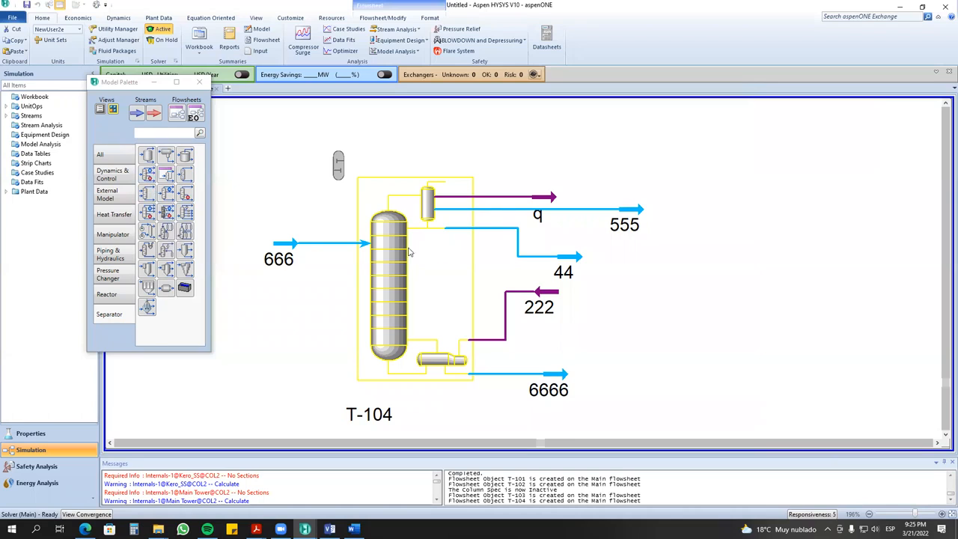
- Move stream 666 slightly closer to T-104 and raise the small internals icon above the column
click(314, 243)
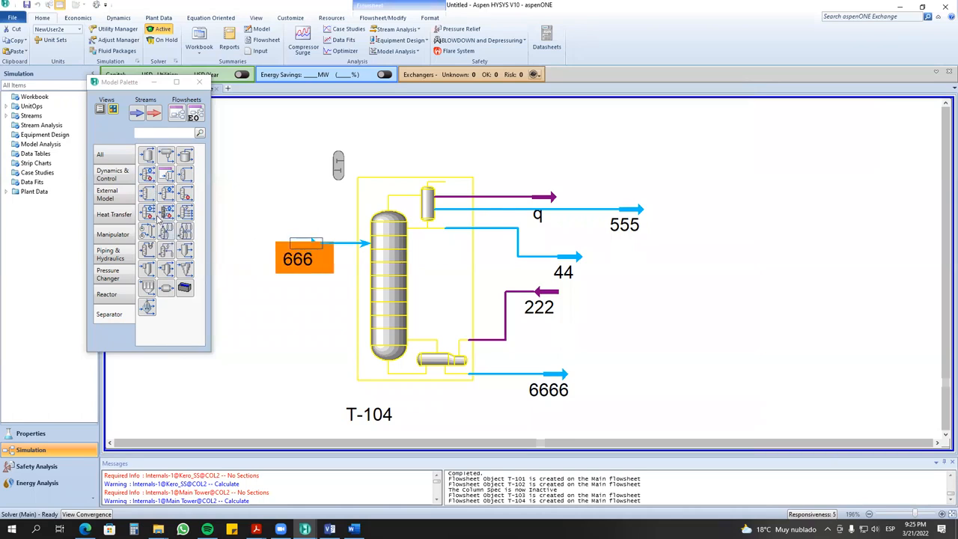
drag(337, 163, 356, 129)
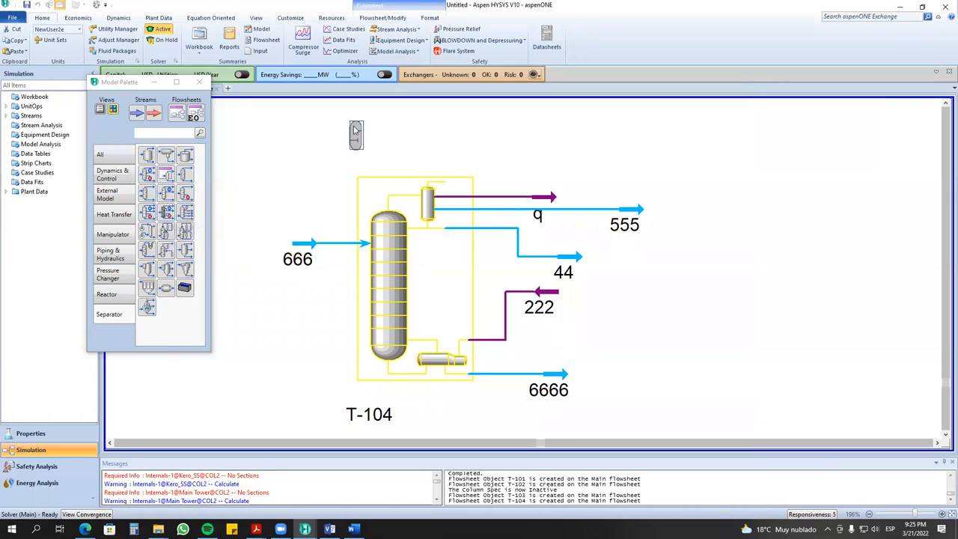
- Add a distillation column beside T-104, enable its water draw, and close the setup without connecting any streams
click(149, 173)
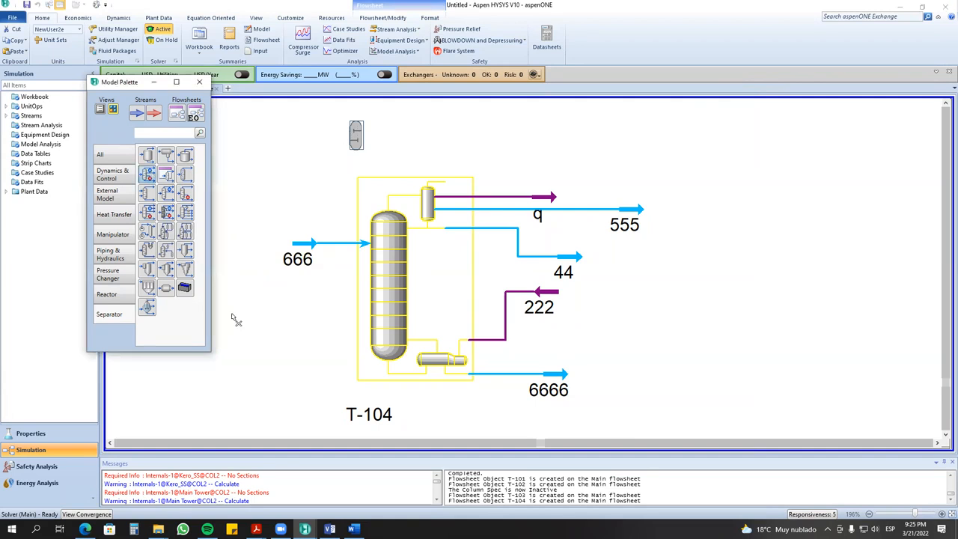
click(703, 394)
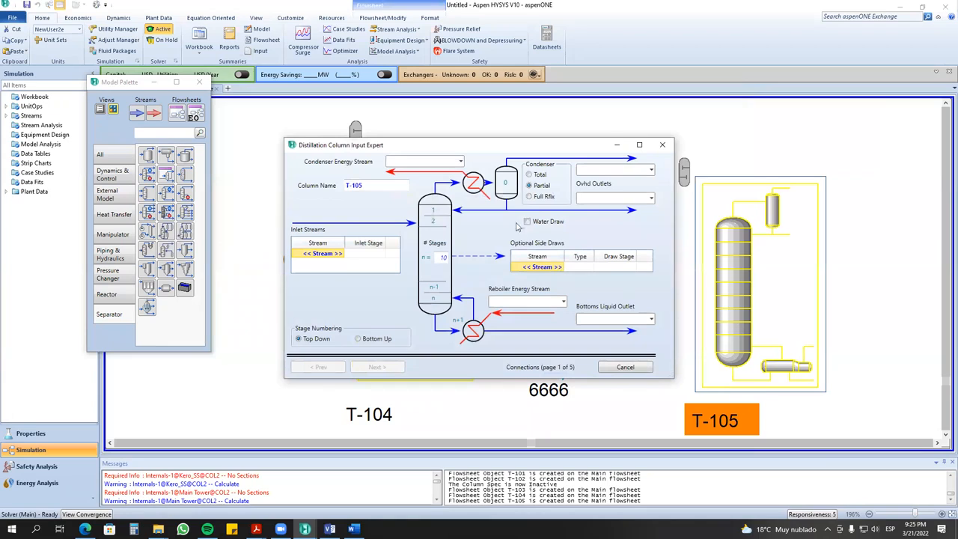
click(527, 221)
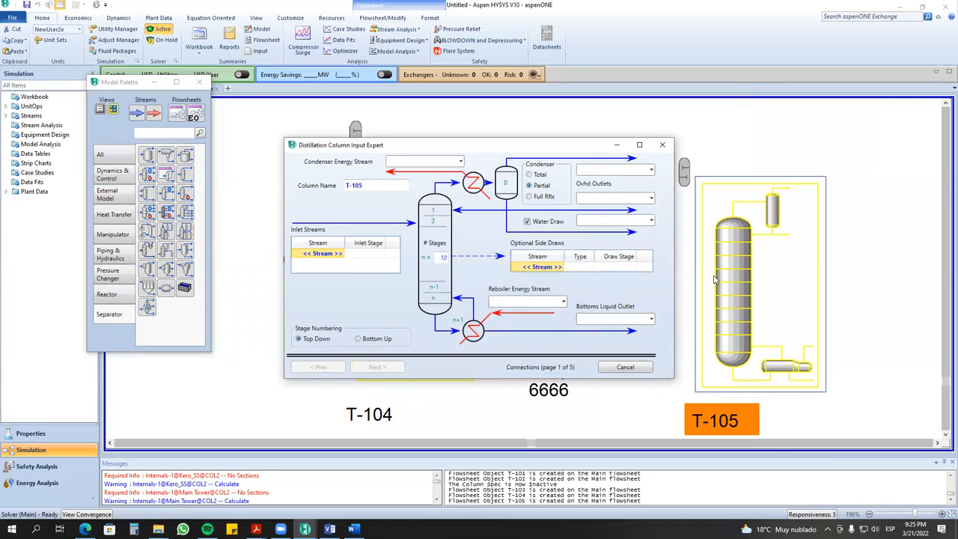
drag(431, 140, 460, 134)
click(643, 128)
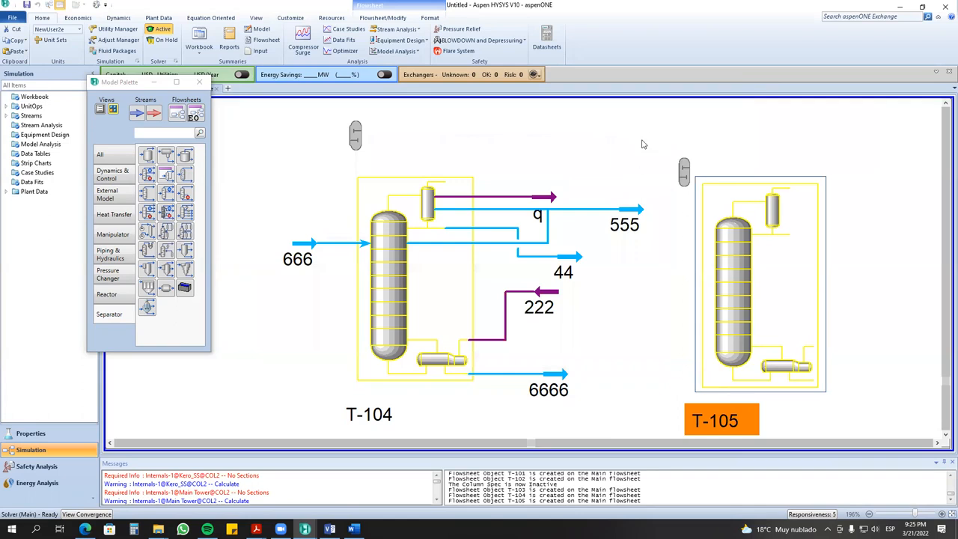
- Move stream 666 farther from T-104 and place a three-phase separator below the column, shifted toward the feed side
scroll(945, 435, down, 3)
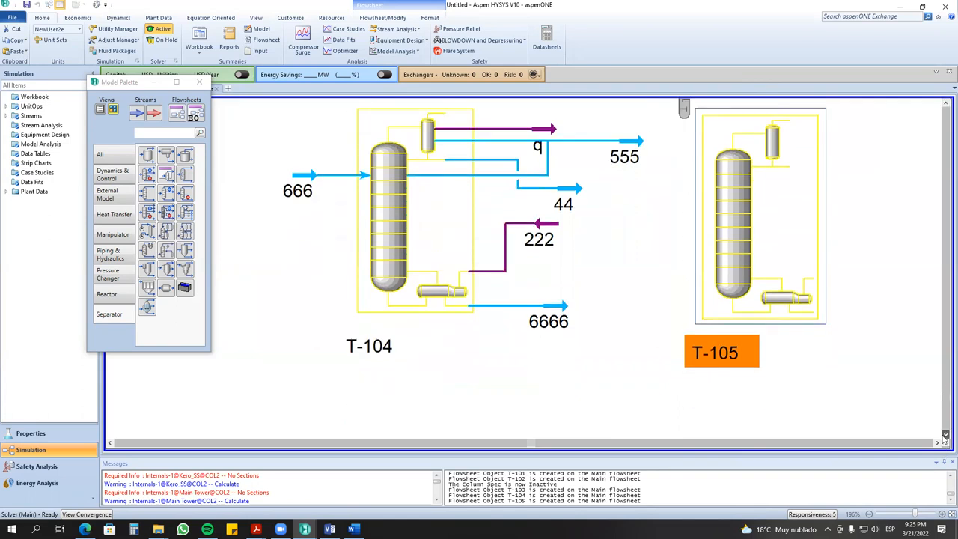
click(397, 209)
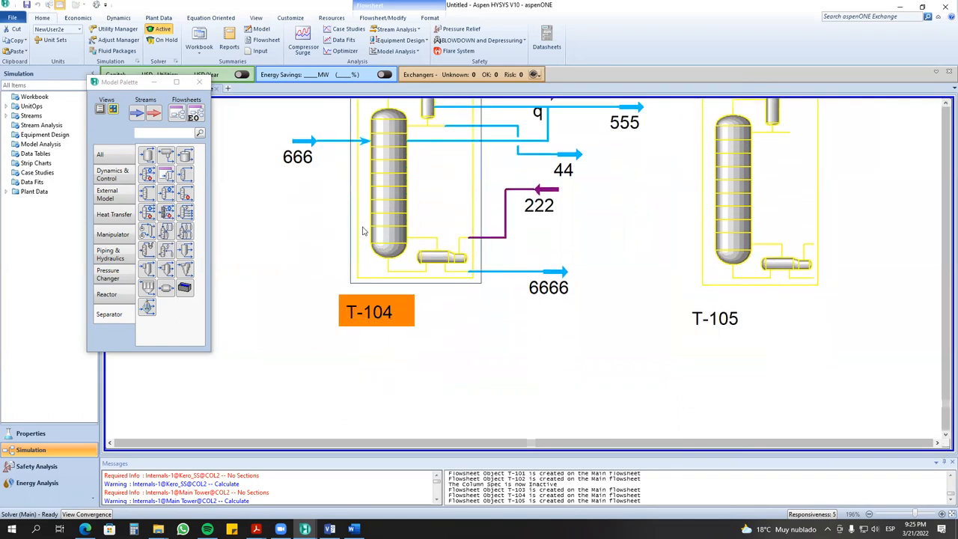
drag(306, 157, 264, 152)
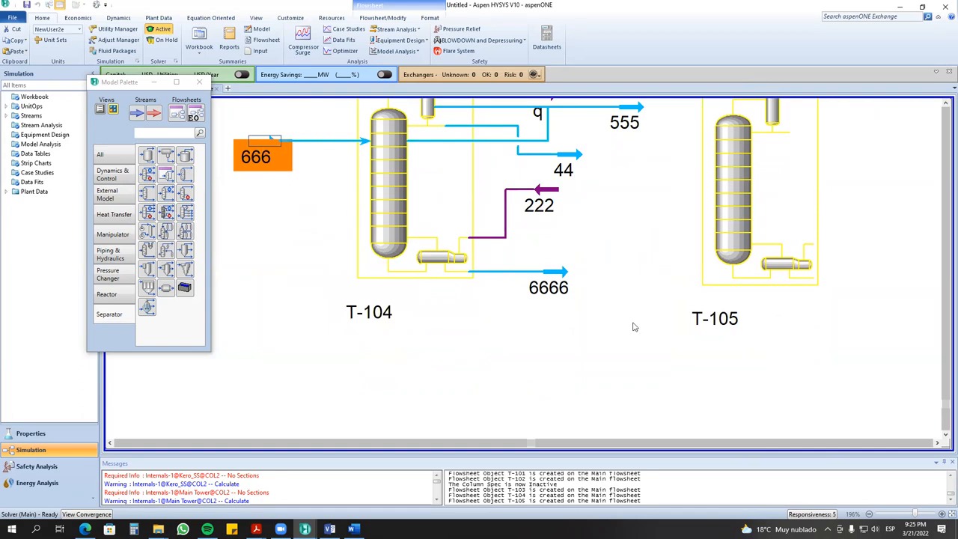
drag(164, 161, 370, 400)
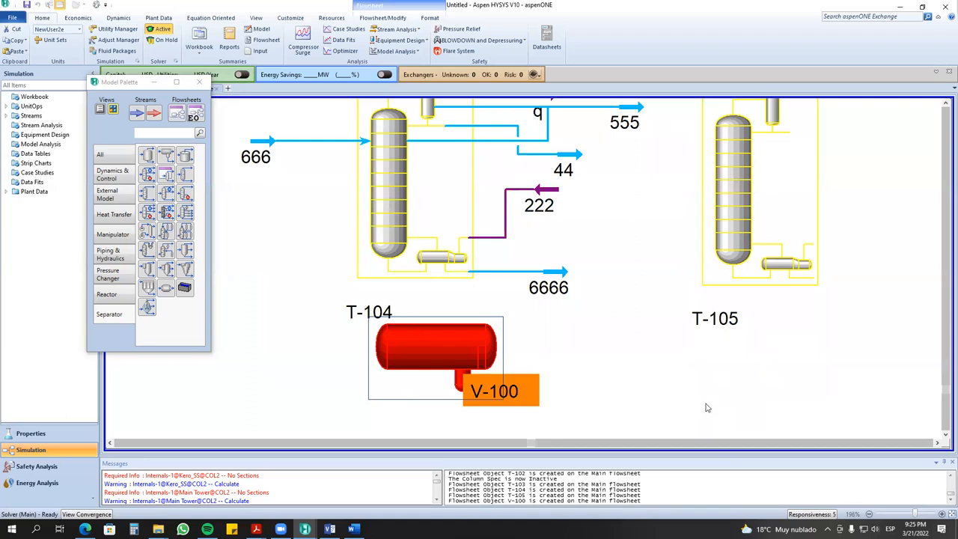
drag(483, 356, 355, 353)
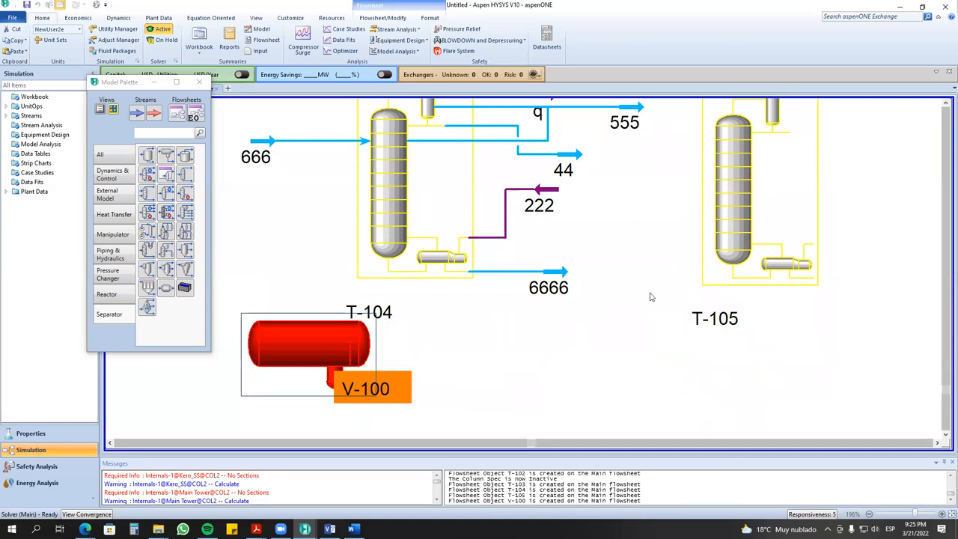
- Display the solver parameters of absorption column T-100
scroll(786, 257, up, 10)
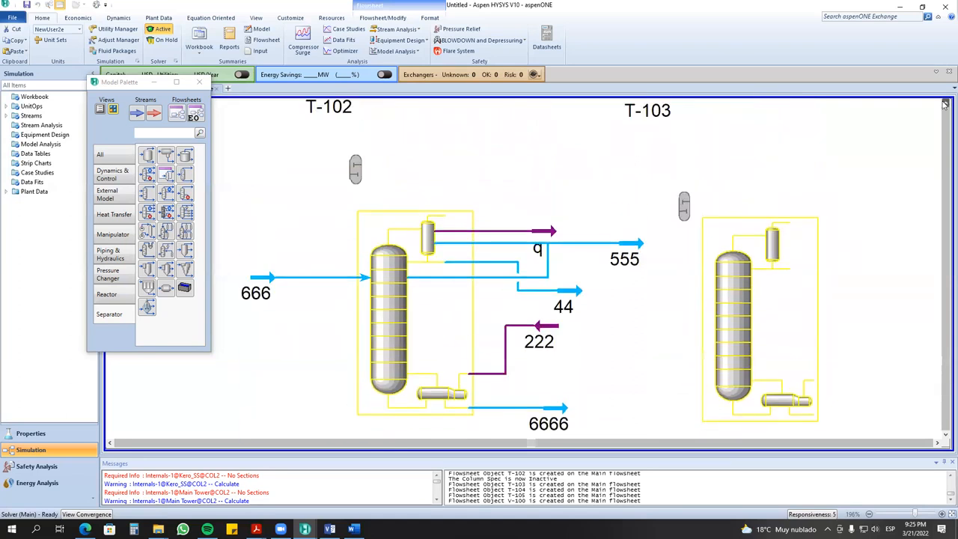
scroll(945, 105, up, 10)
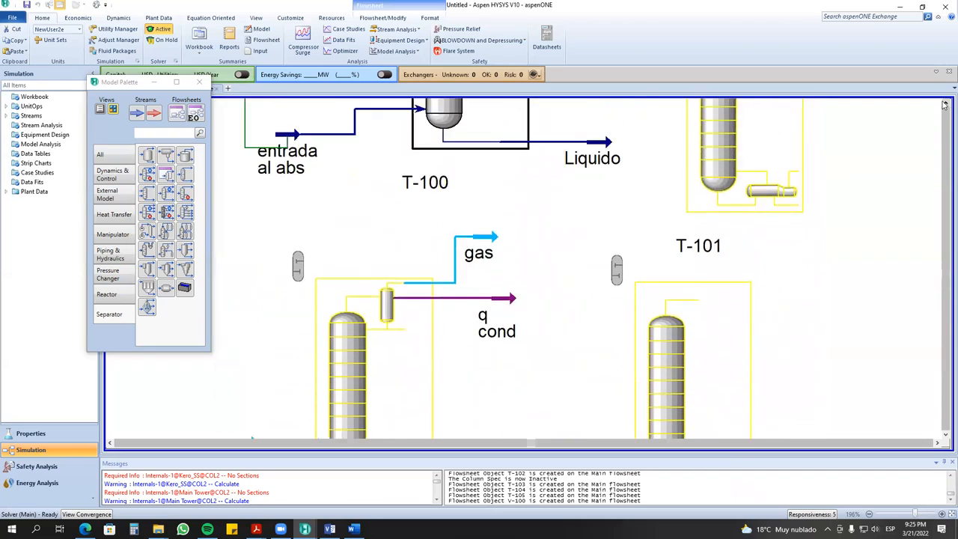
double_click(448, 227)
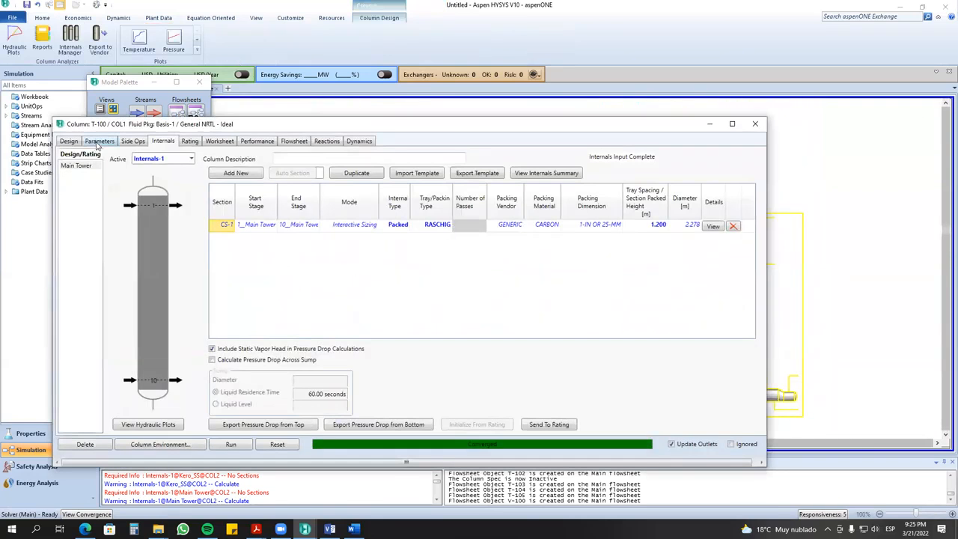
click(98, 142)
click(68, 192)
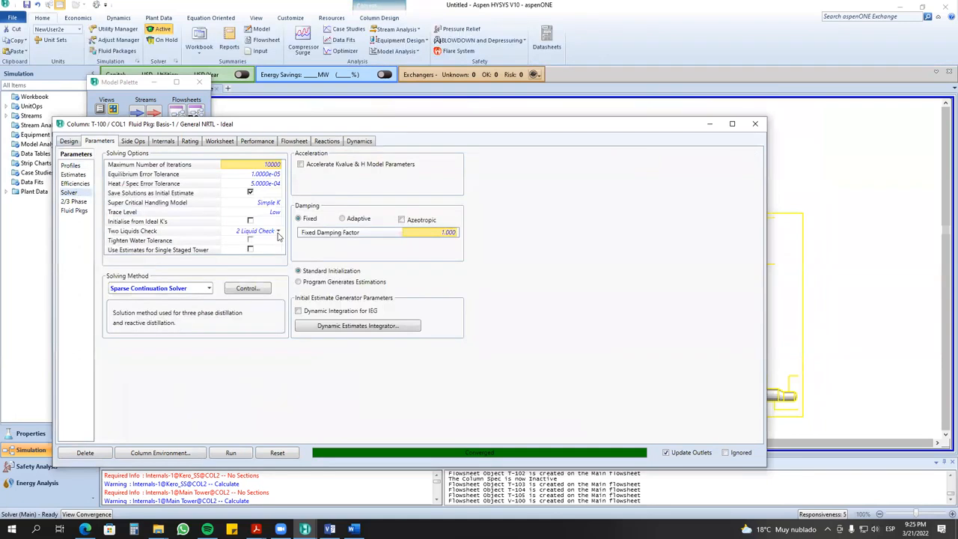
- Examine T-100's Two Liquids Check choices, leave 2 Liquid Check selected, and close the column window
click(278, 231)
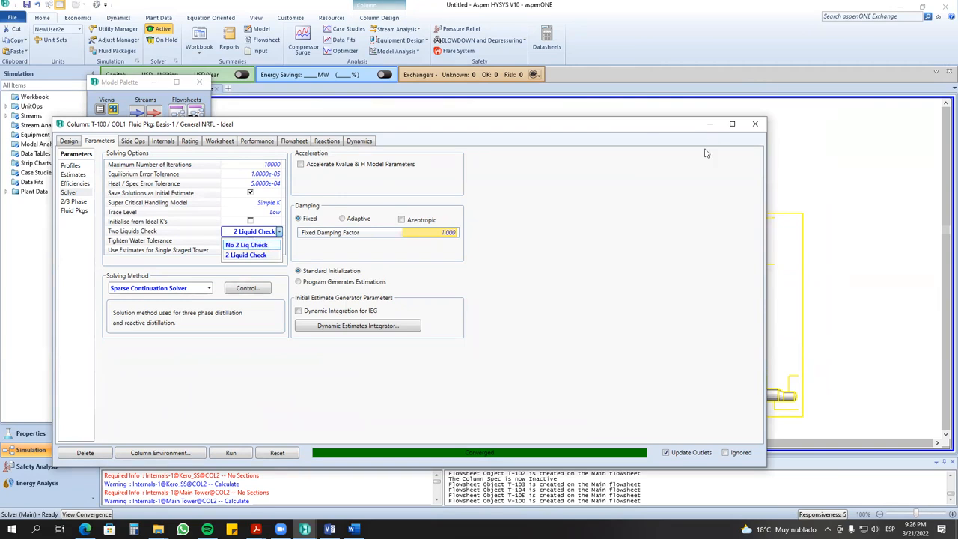
click(535, 218)
click(255, 232)
click(278, 231)
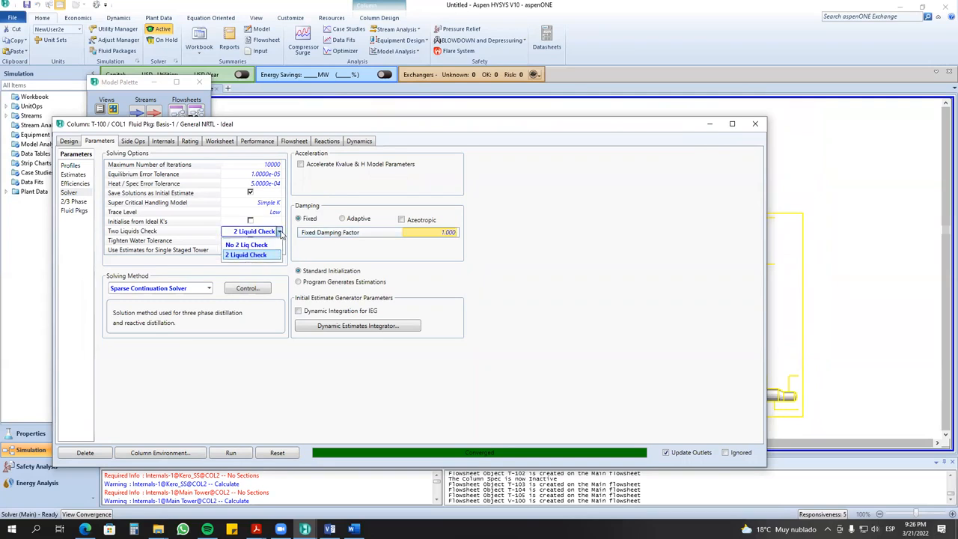
click(635, 178)
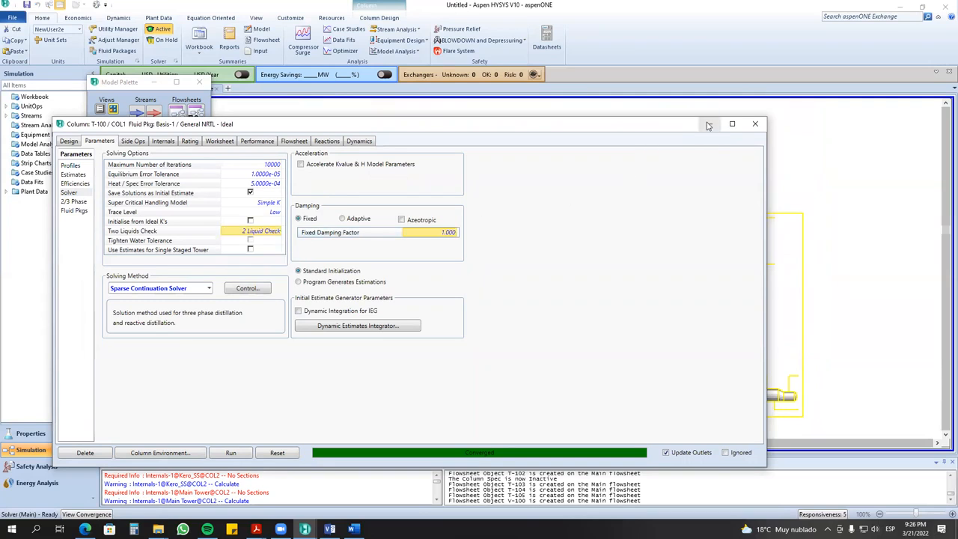
click(760, 125)
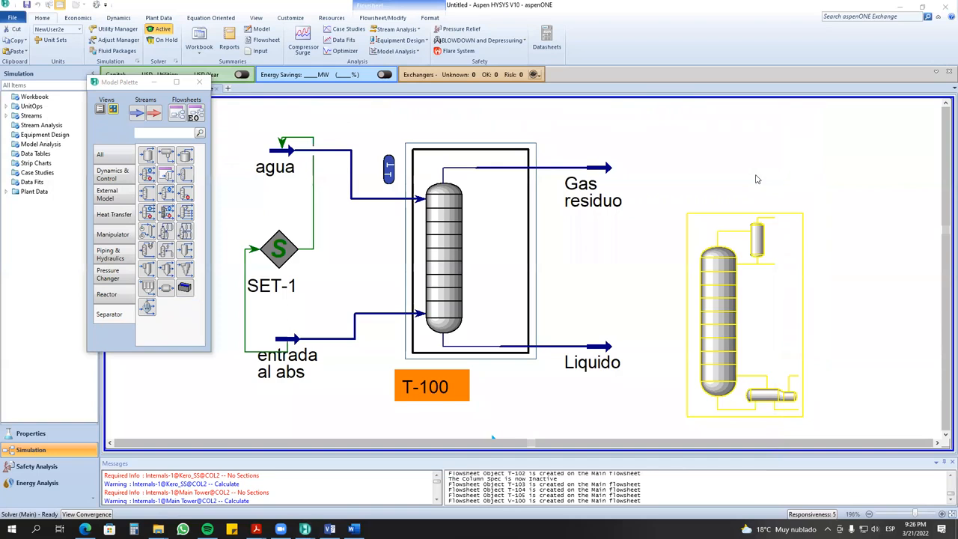
- Move separator V-100 and column T-104 lower on the flowsheet, and bring stream 6666 level with the reboiler outlet
click(946, 435)
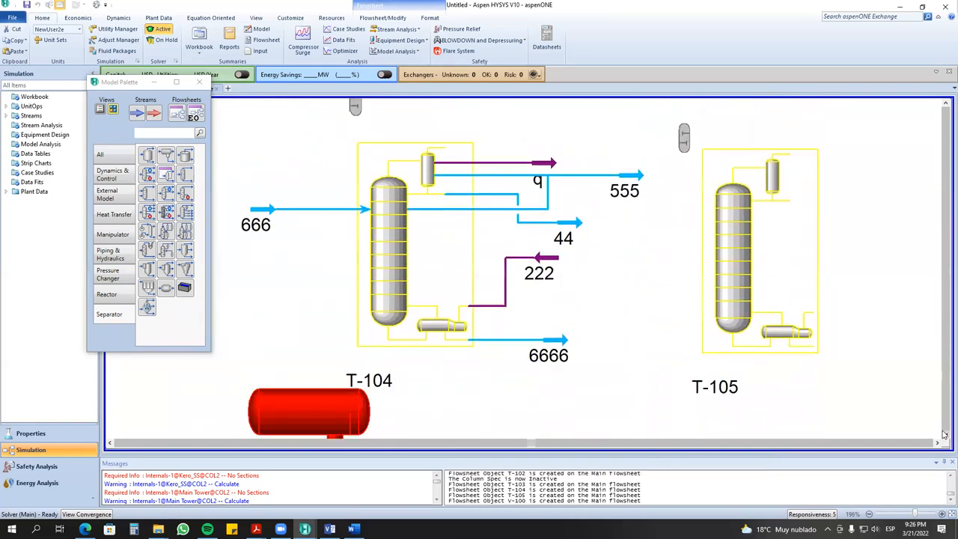
click(312, 288)
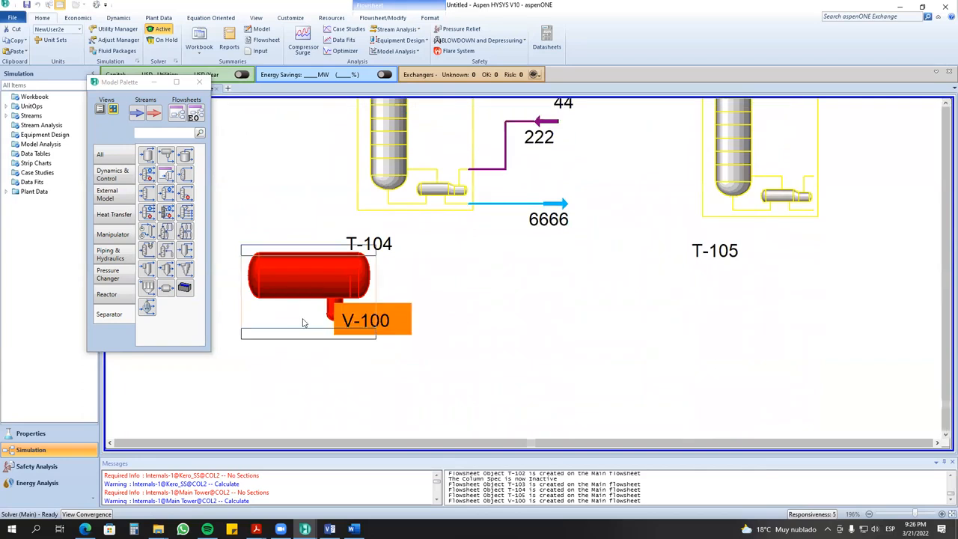
drag(311, 288, 299, 327)
drag(402, 129, 367, 182)
drag(569, 224, 530, 278)
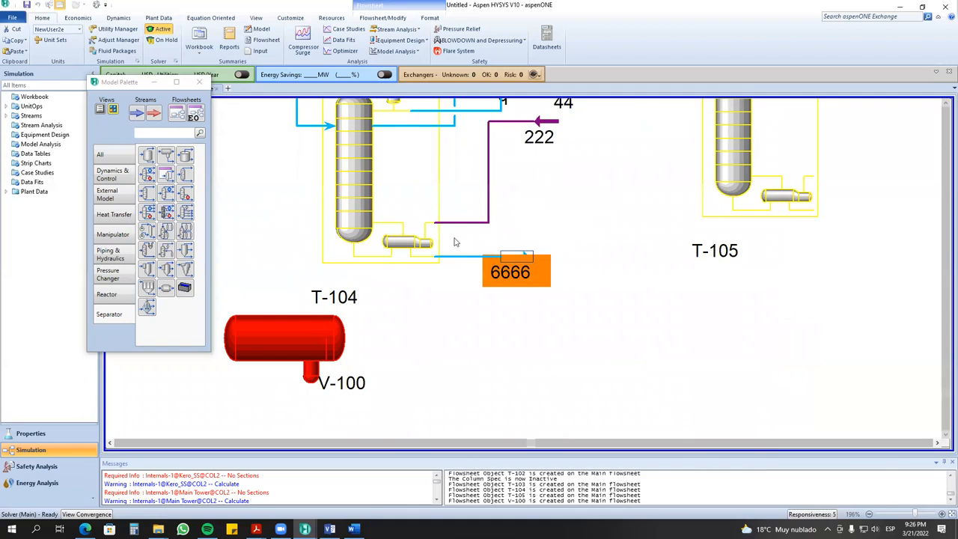
- Place energy stream 222 level with T-104's reboiler, just above 6666, and move stream 555 above the condenser and q
scroll(490, 264, down, 2)
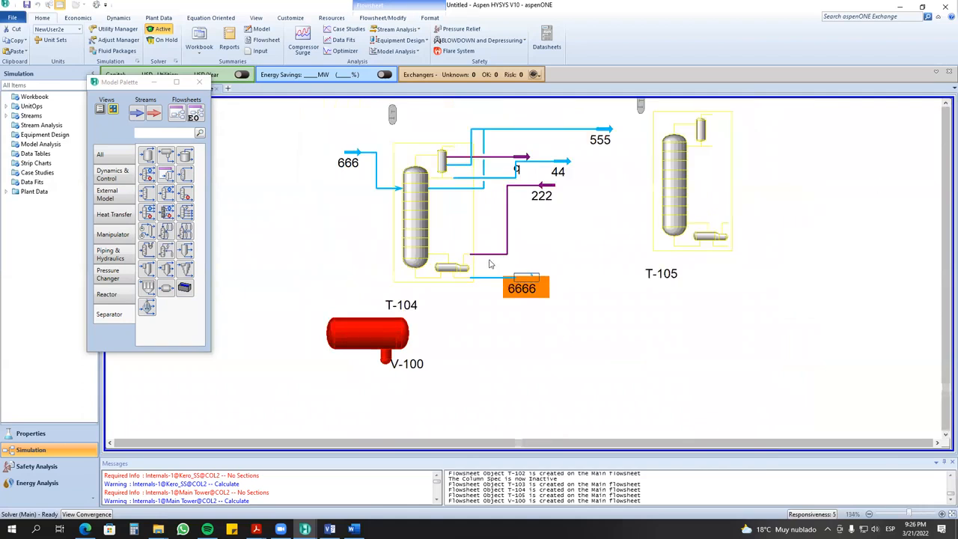
click(945, 103)
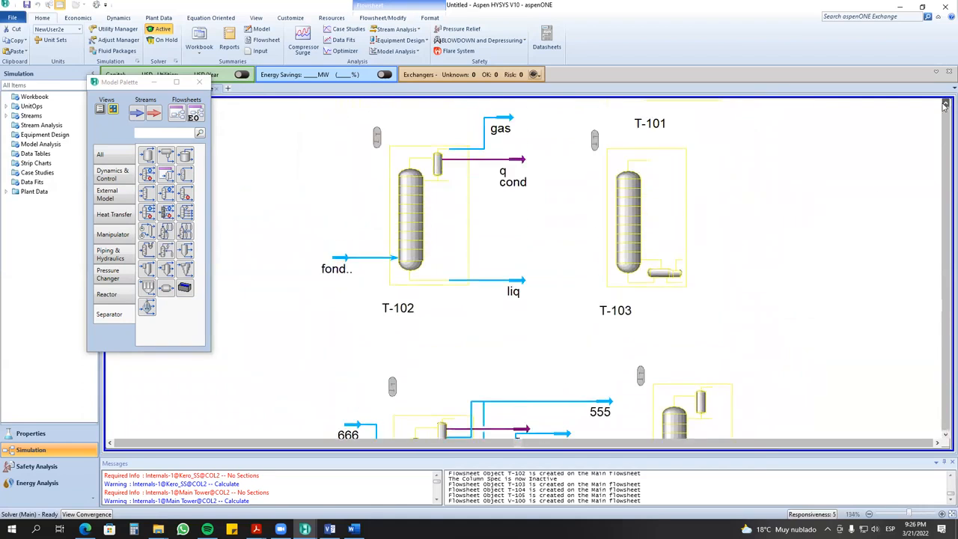
click(945, 103)
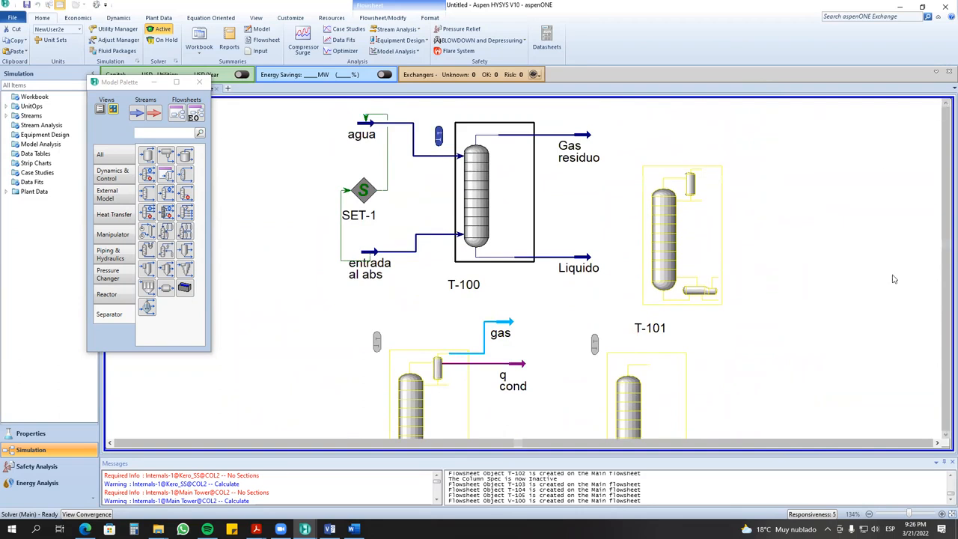
click(944, 436)
click(945, 436)
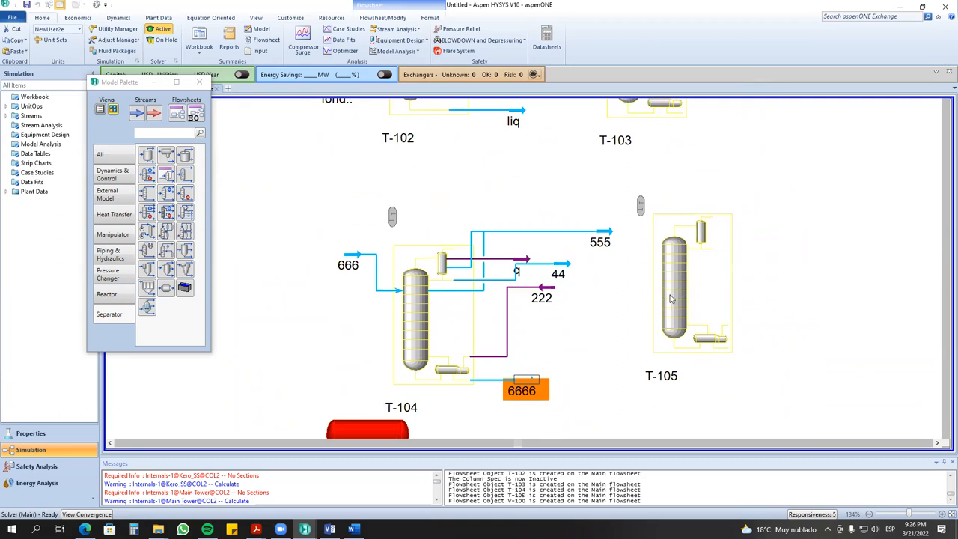
click(568, 265)
drag(567, 290, 536, 354)
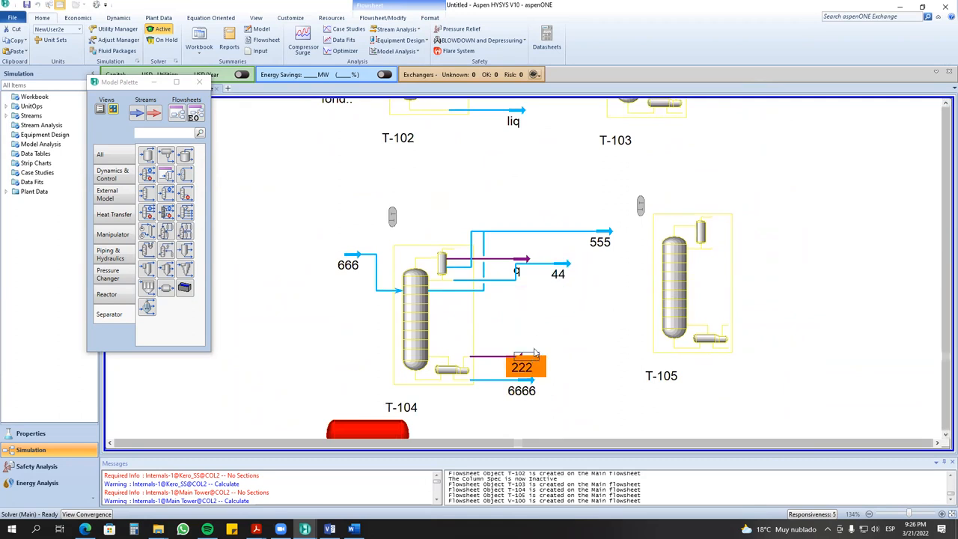
drag(611, 236, 564, 204)
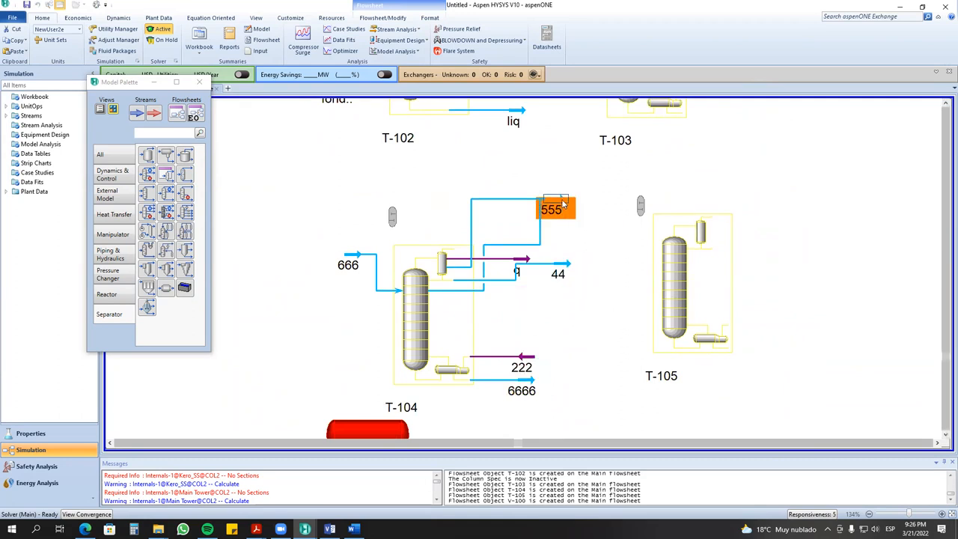
click(552, 239)
drag(553, 208, 506, 195)
click(551, 237)
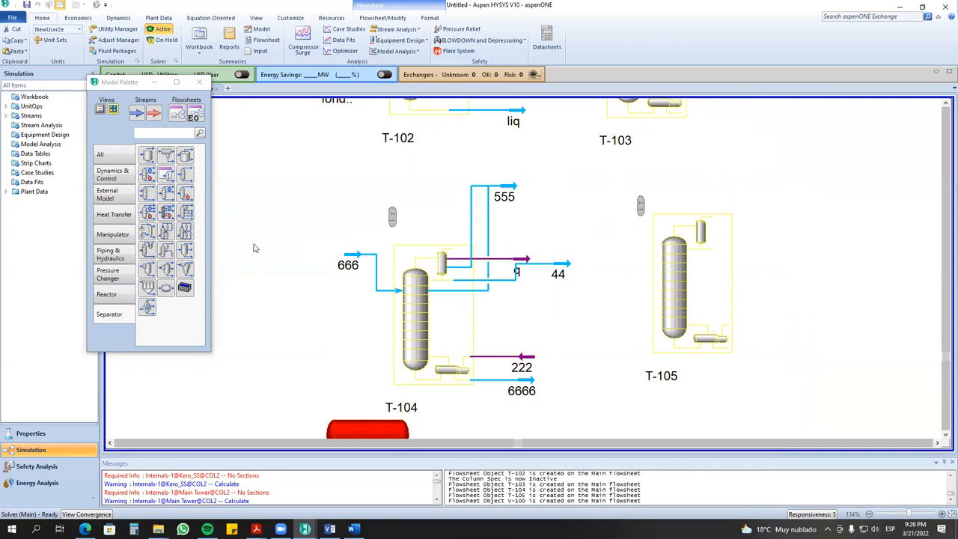
- Move separator V-100 farther away from T-104 and place stream 666 level with the column's inlet
drag(354, 429, 229, 410)
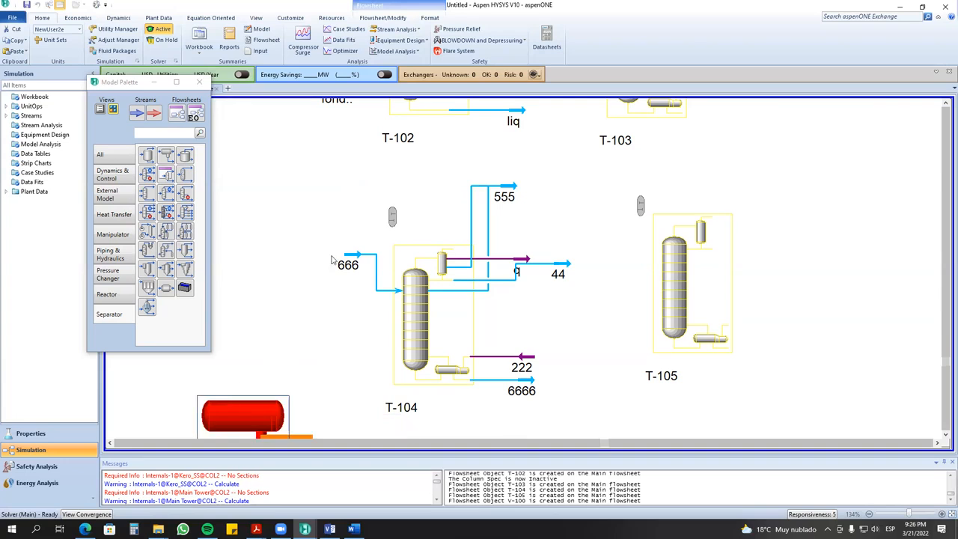
click(433, 223)
mouse_move(327, 171)
mouse_down()
mouse_move(574, 417)
mouse_move(511, 293)
mouse_move(326, 174)
mouse_up()
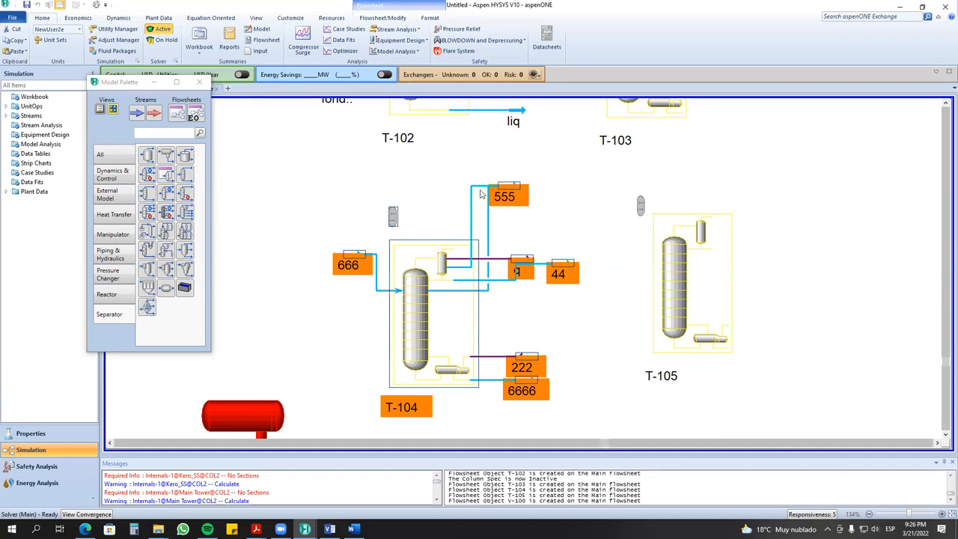
click(563, 242)
drag(358, 267, 335, 294)
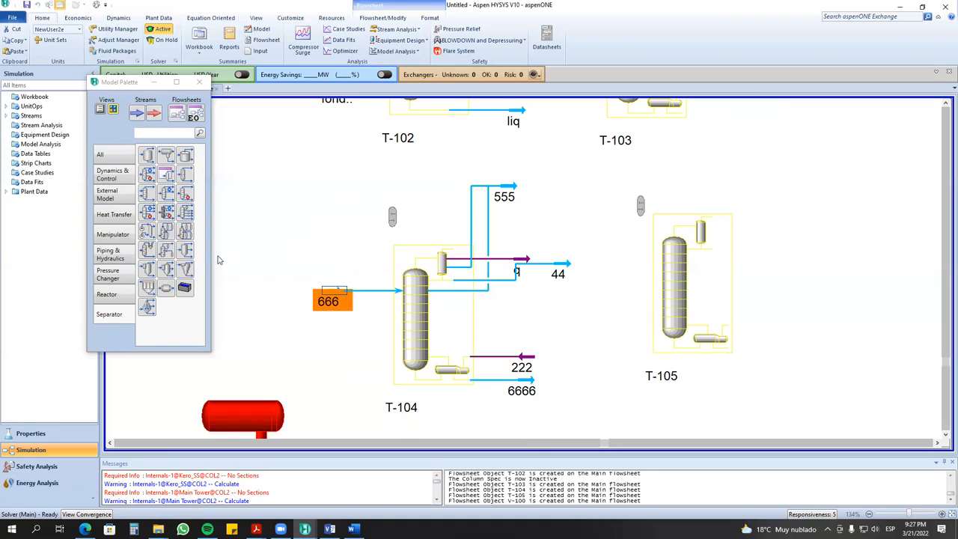
click(945, 435)
click(946, 435)
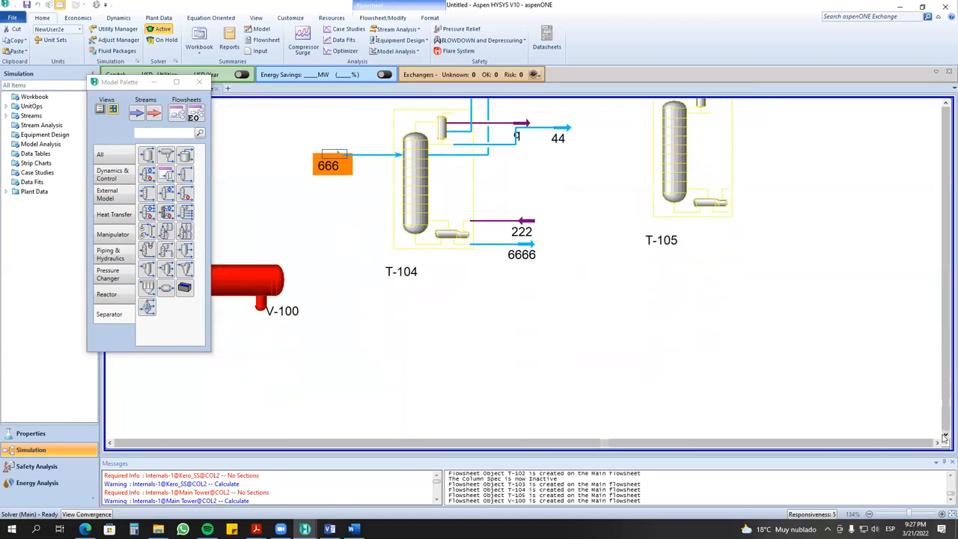